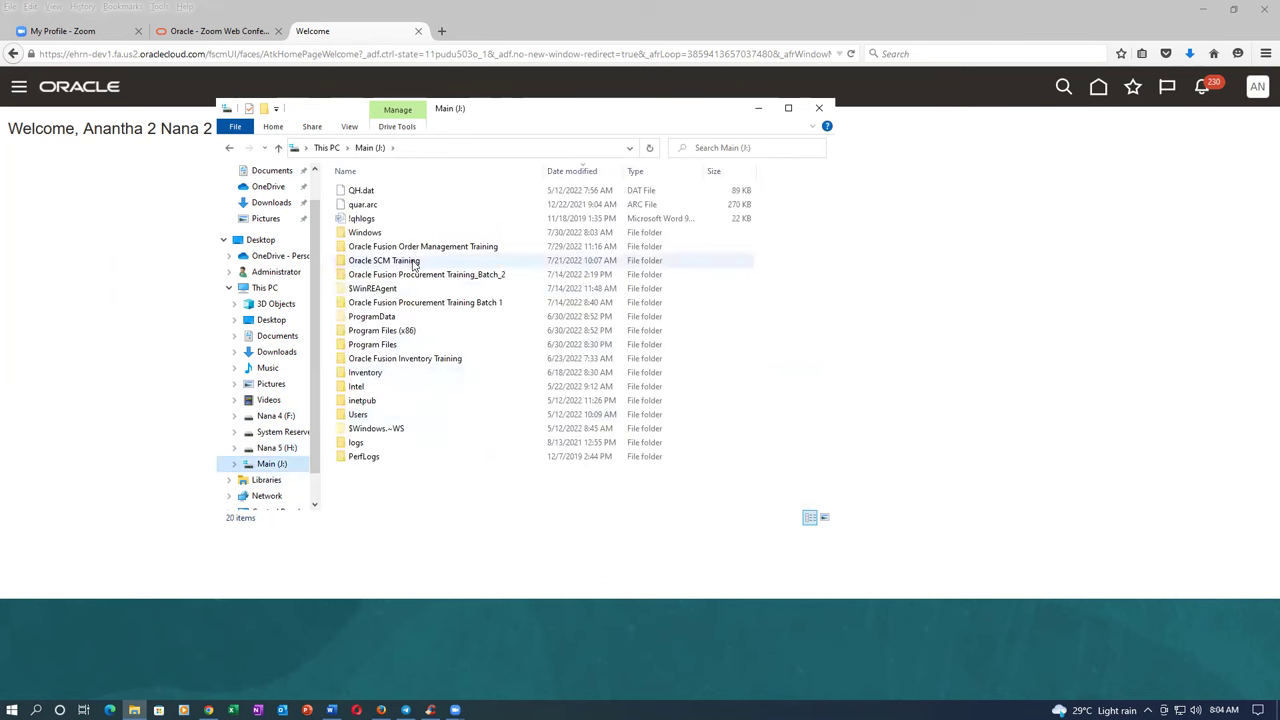
# Browse Oracle SCM Training > Fusion Order Management > Fusion_Order_Management_Documentation and select Buy_1_Get_1_Free
pyautogui.doubleClick(415, 261)
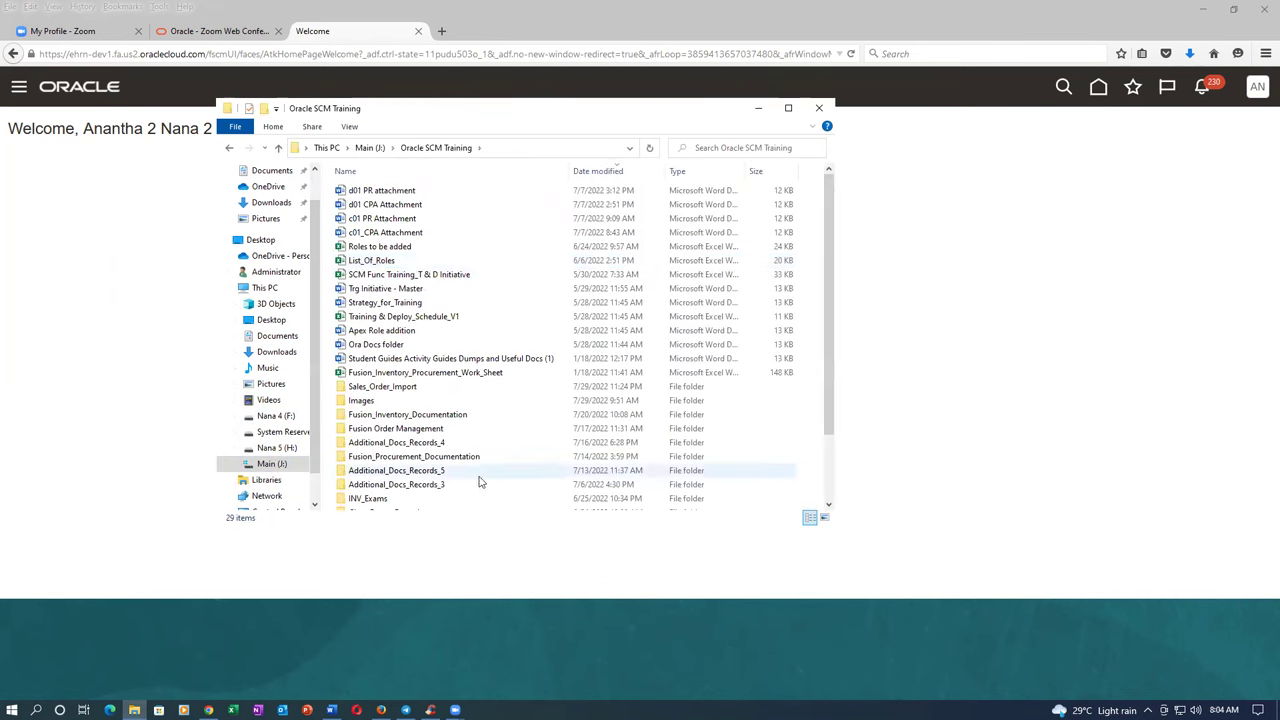
pyautogui.doubleClick(399, 430)
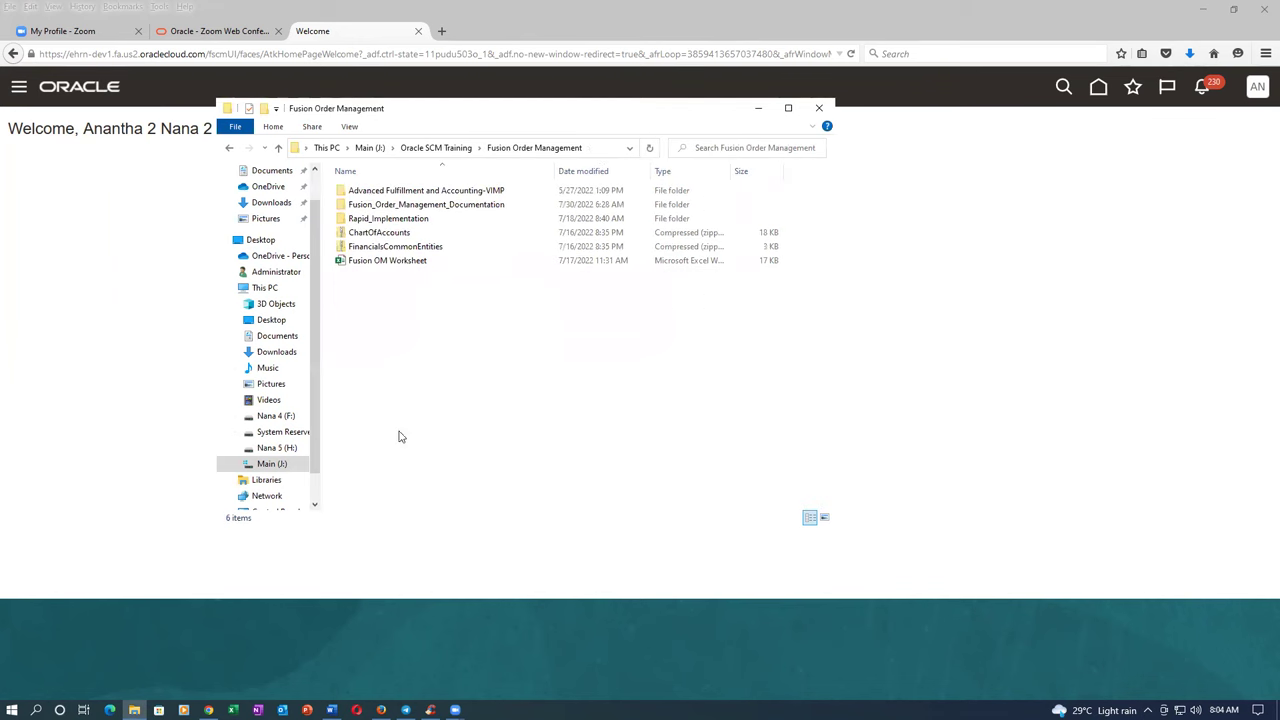
pyautogui.doubleClick(443, 205)
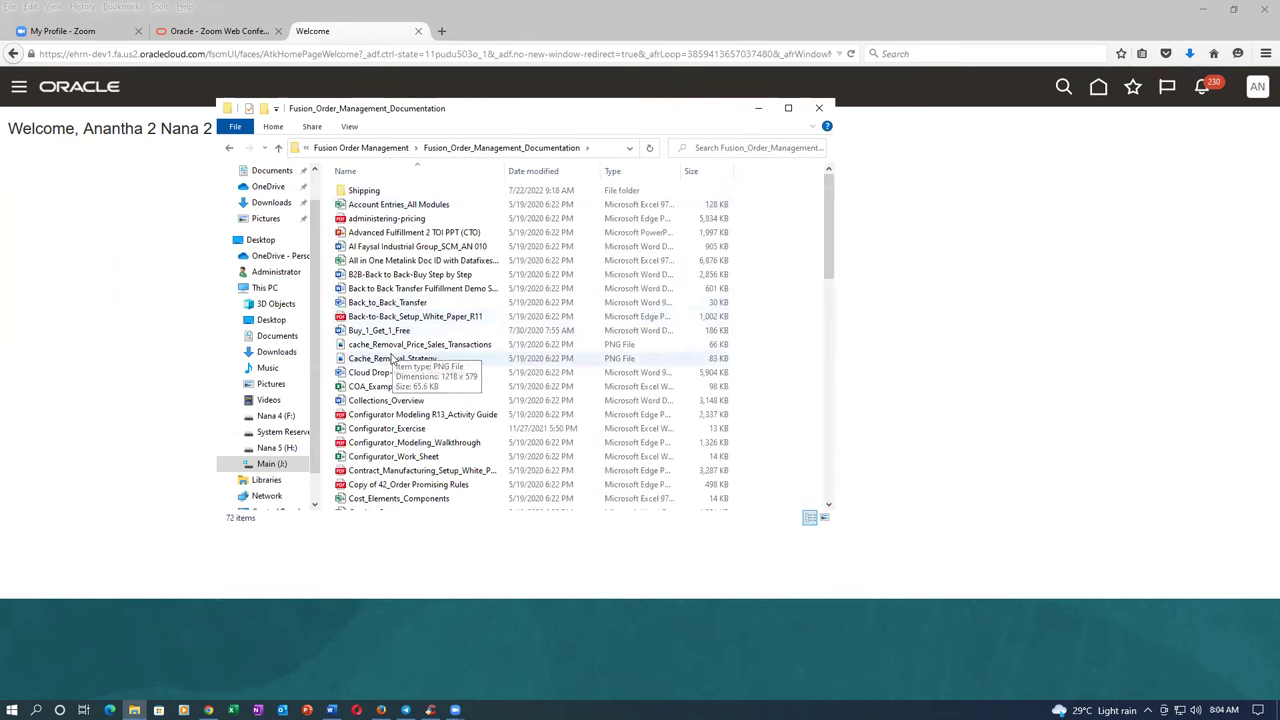
pyautogui.click(378, 333)
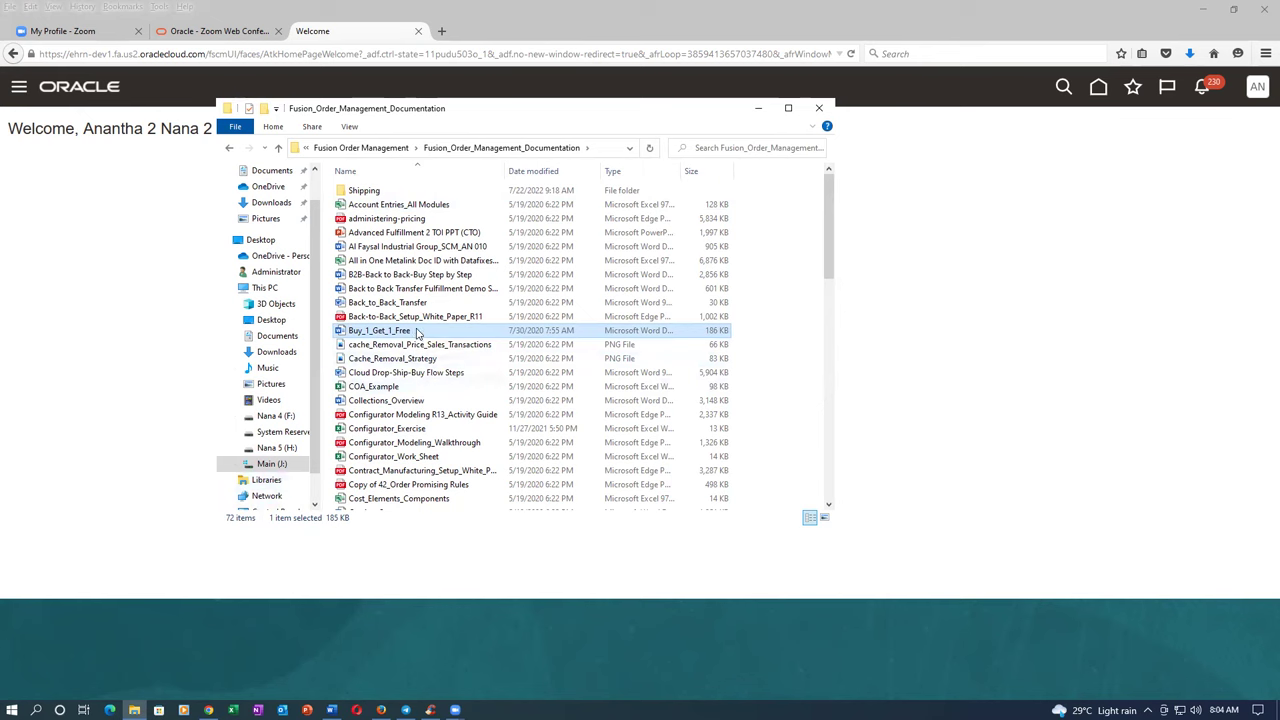
# Open the Buy_1_Get_1_Free guide in Word and read through its SQL query steps
pyautogui.doubleClick(416, 331)
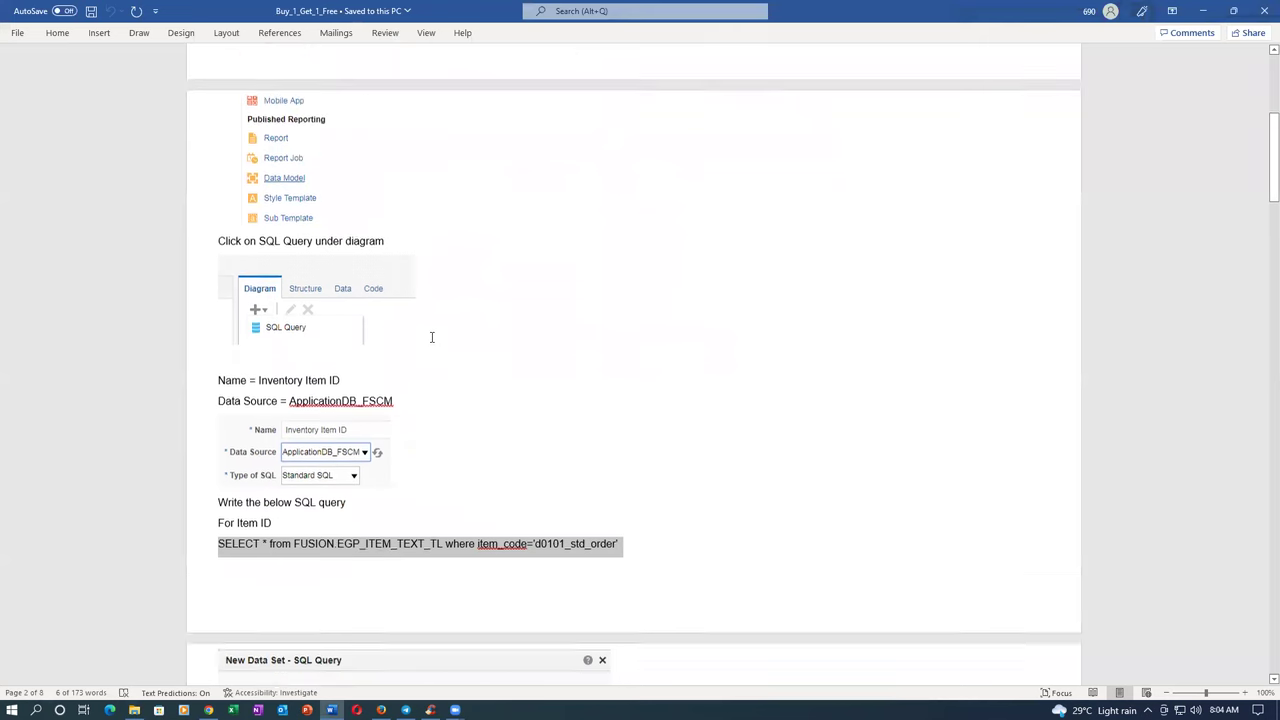
pyautogui.scroll(10, 420, 335)
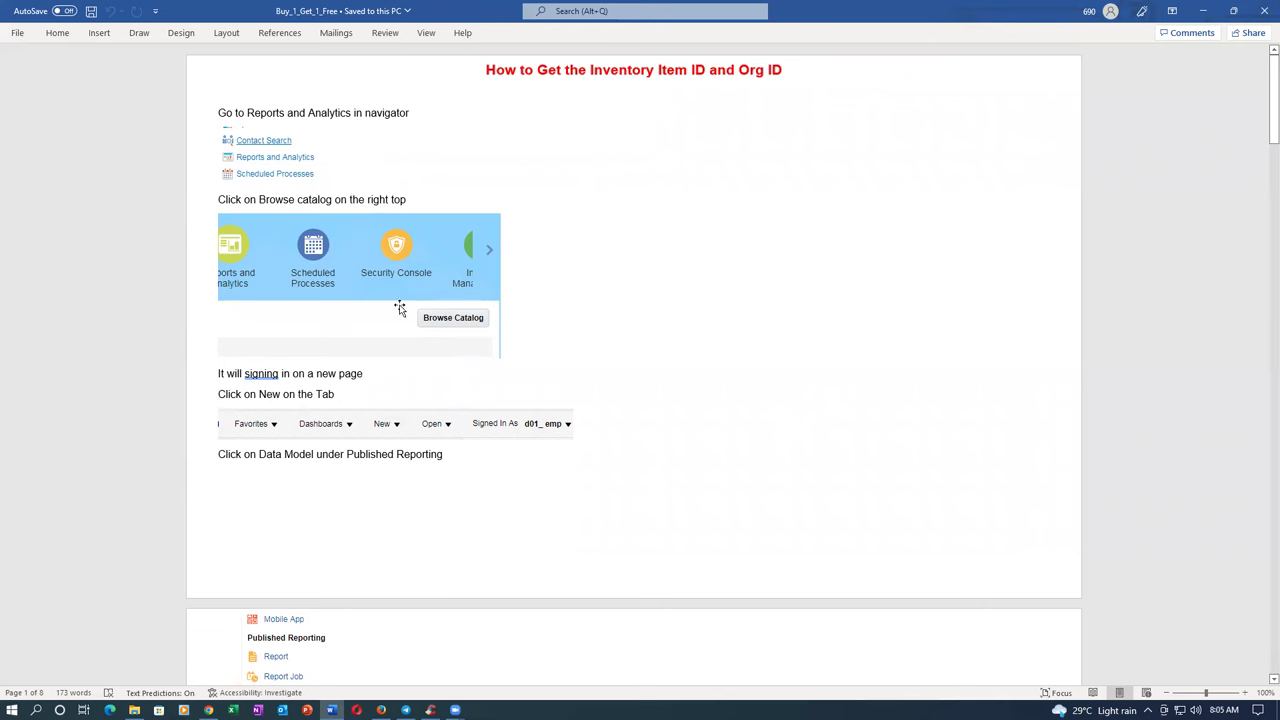
pyautogui.scroll(-5, 432, 429)
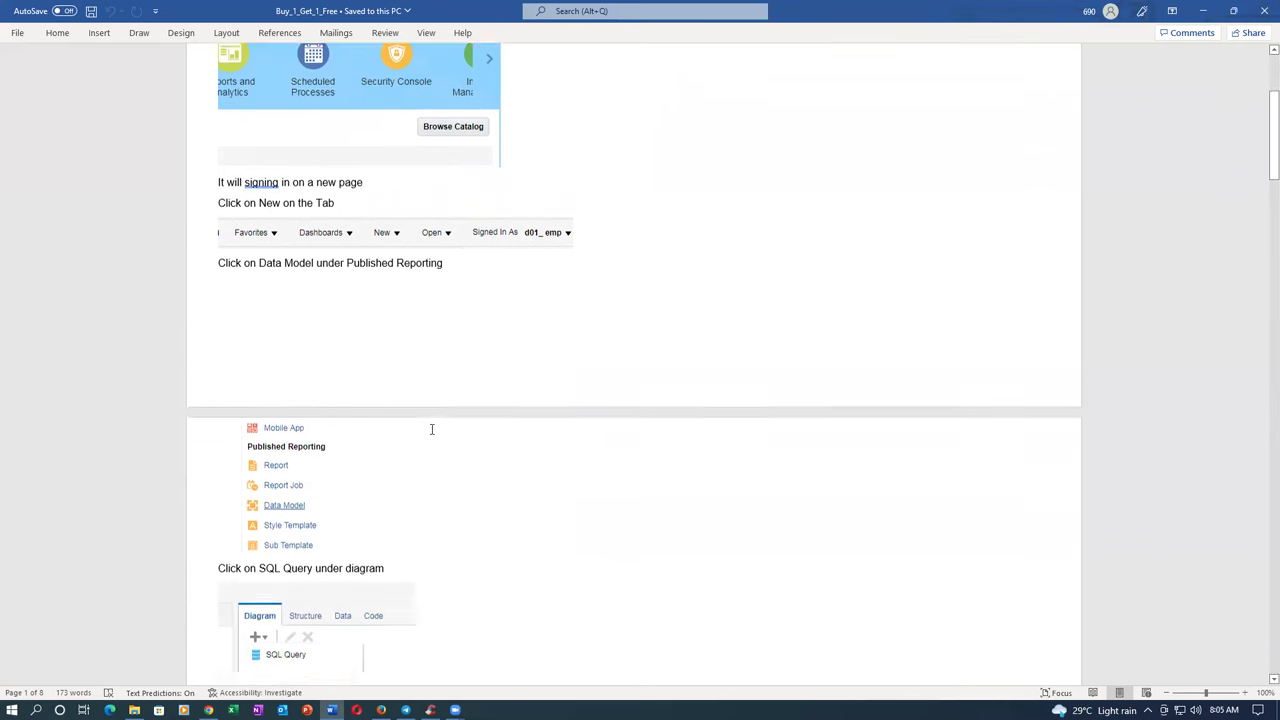
pyautogui.scroll(-2, 432, 429)
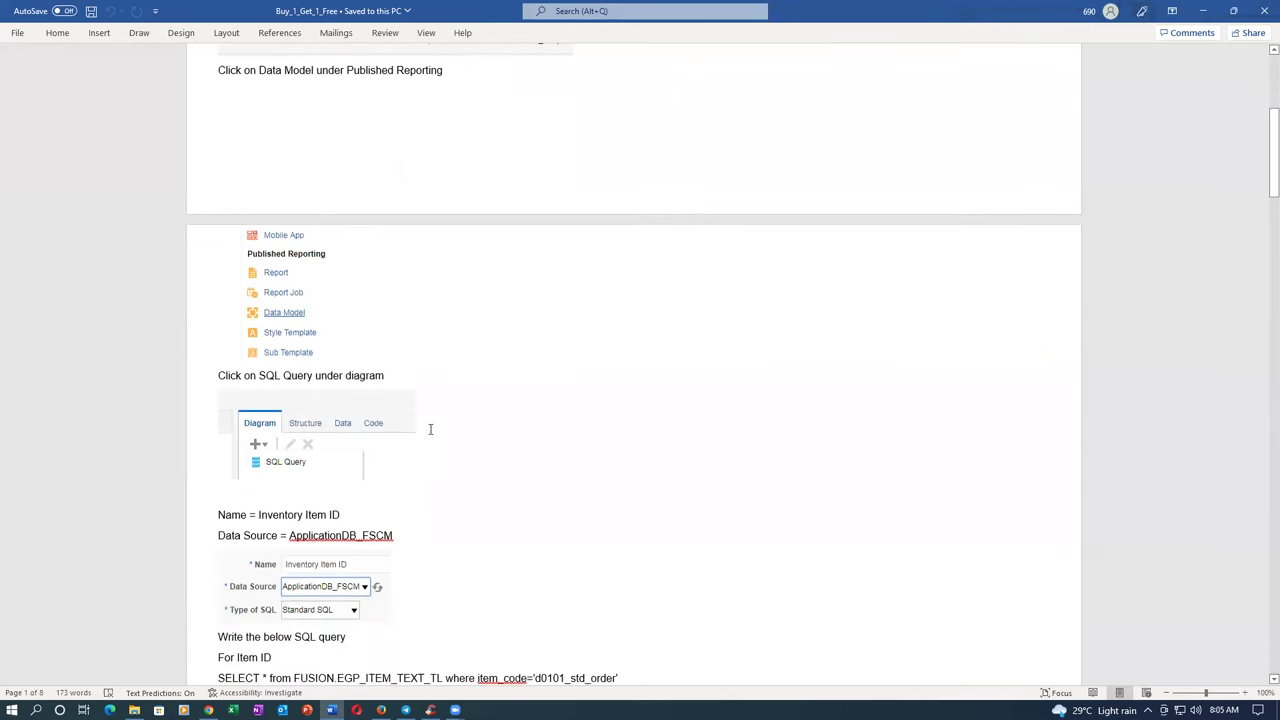
pyautogui.scroll(-3, 430, 429)
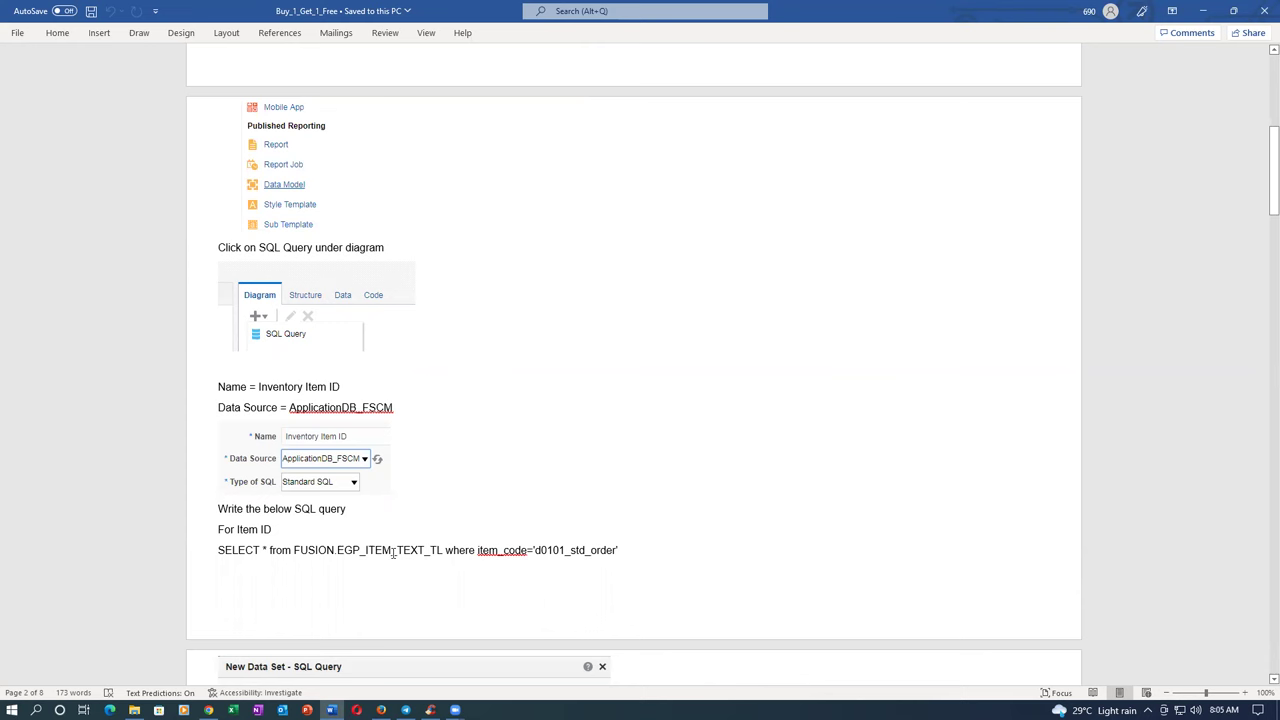
pyautogui.scroll(-7, 480, 552)
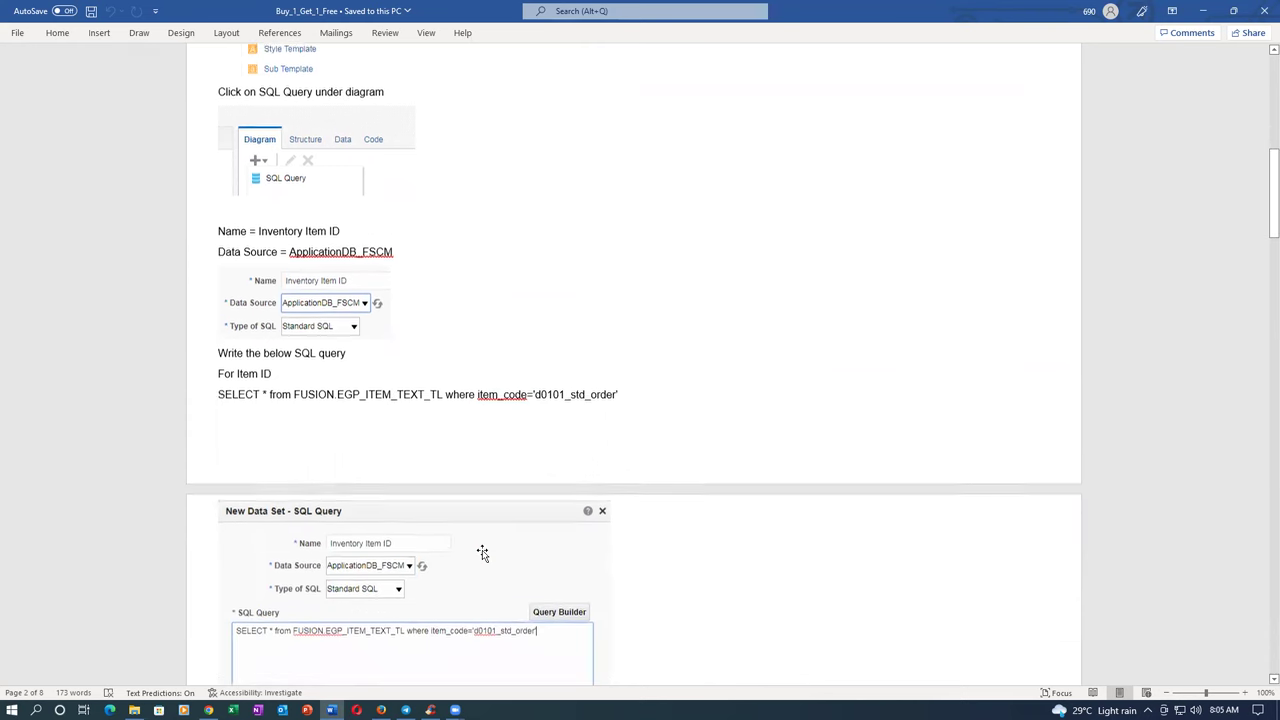
pyautogui.scroll(-13, 482, 553)
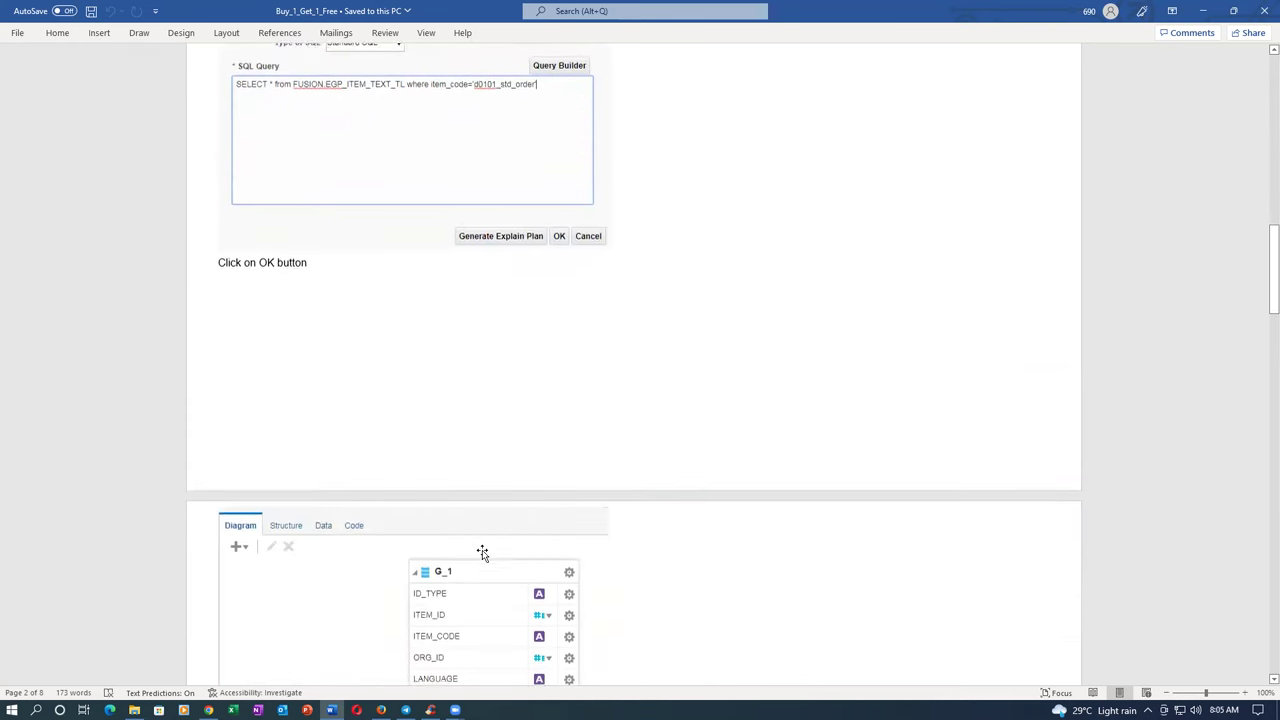
pyautogui.scroll(-13, 482, 553)
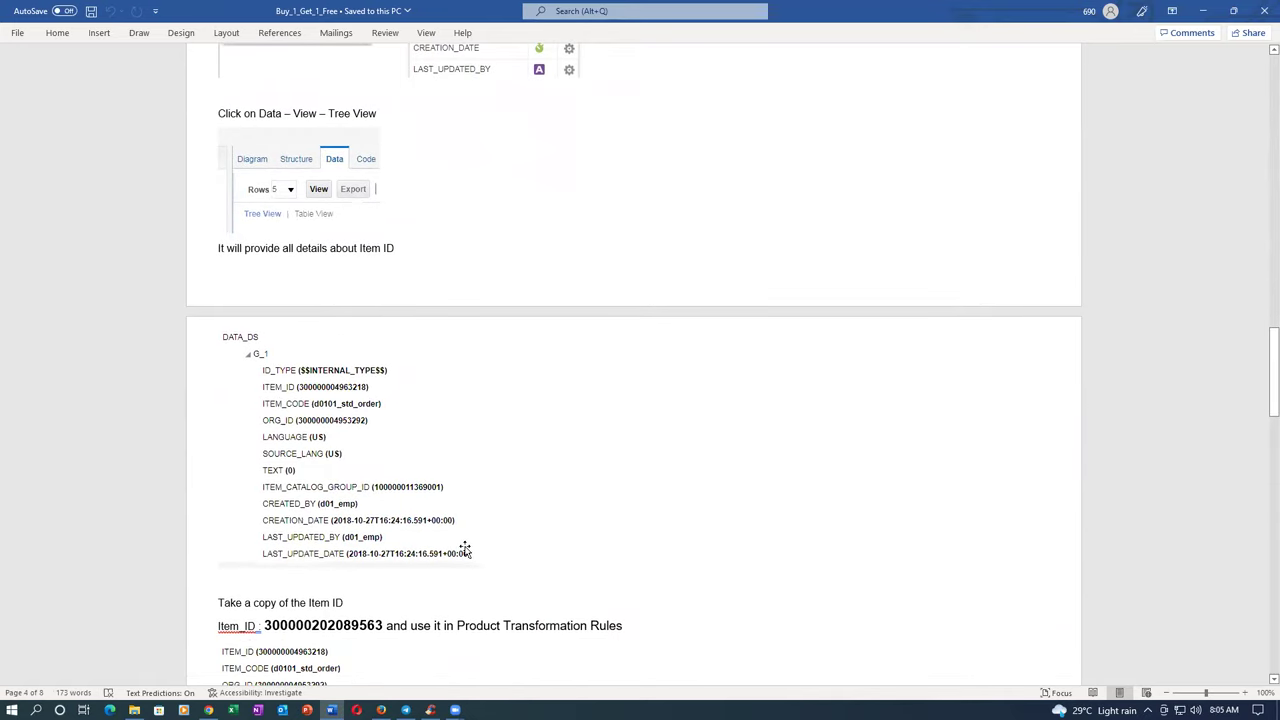
pyautogui.scroll(7, 467, 549)
pyautogui.scroll(20, 467, 545)
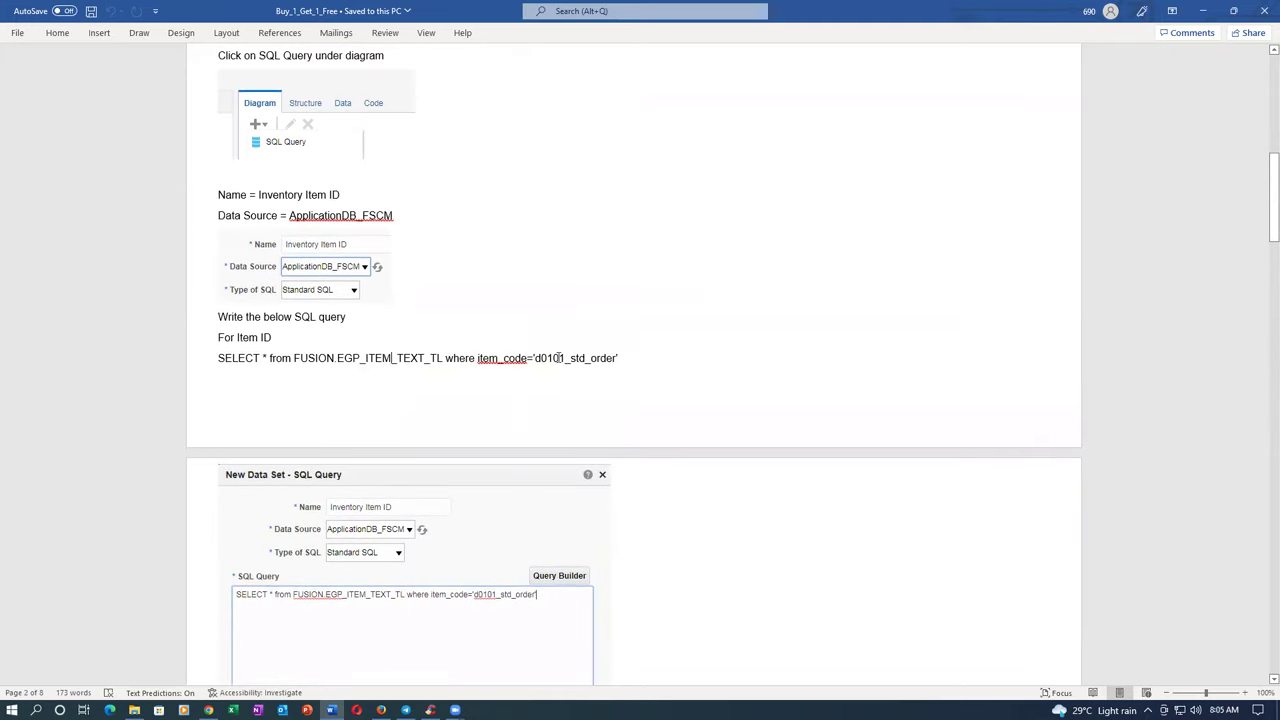
# Highlight the item code value in the sample query, then switch to the Gmail inbox
pyautogui.moveTo(540, 358); pyautogui.dragTo(614, 363)
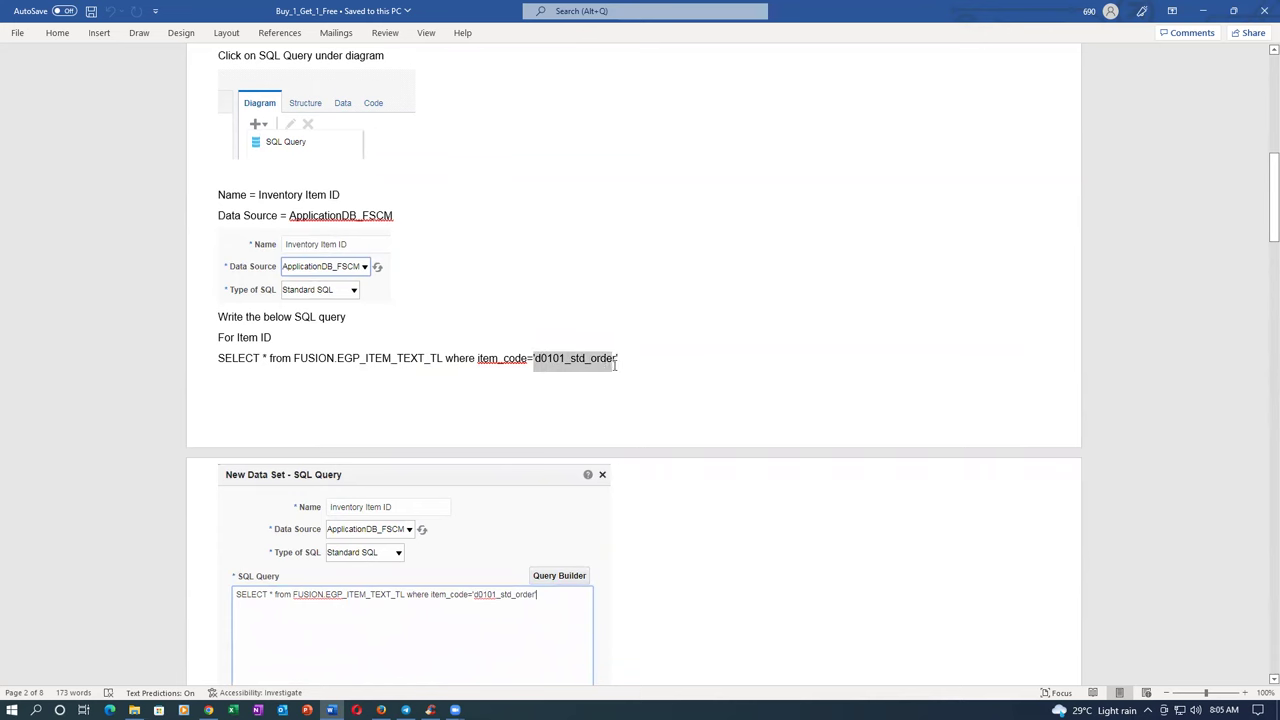
pyautogui.click(464, 409)
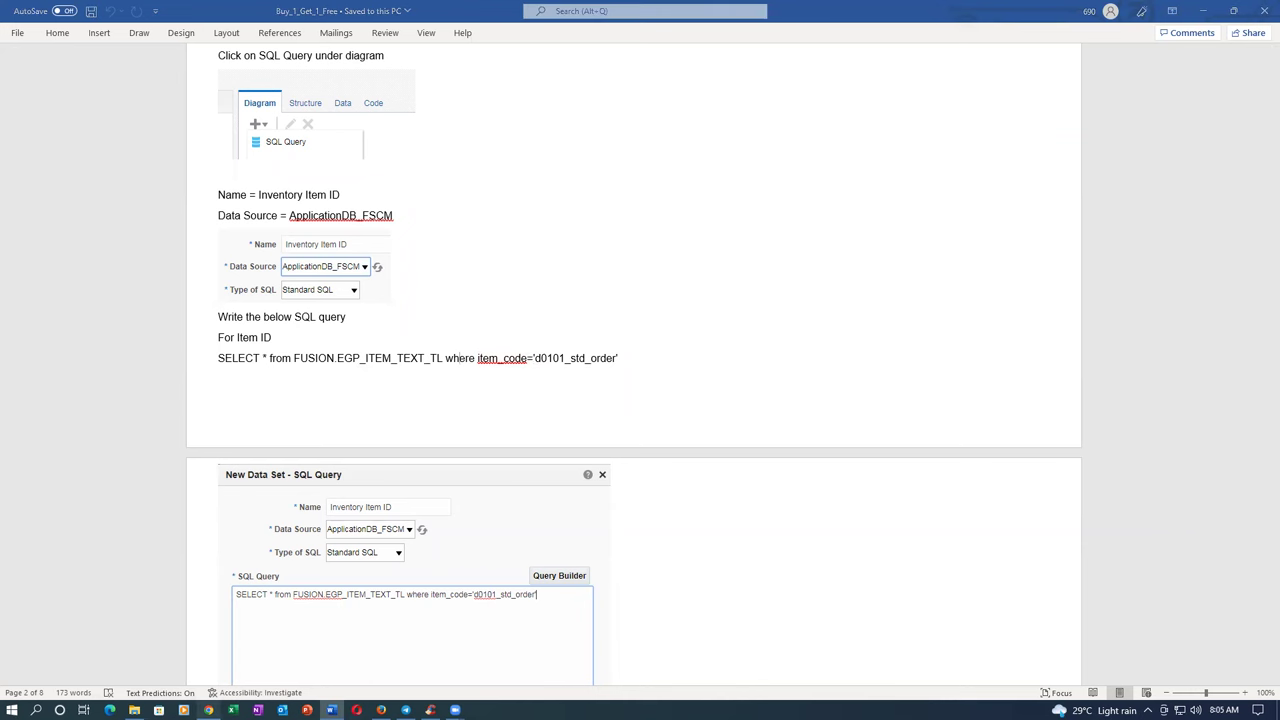
pyautogui.hotkey('alt', 'Tab')
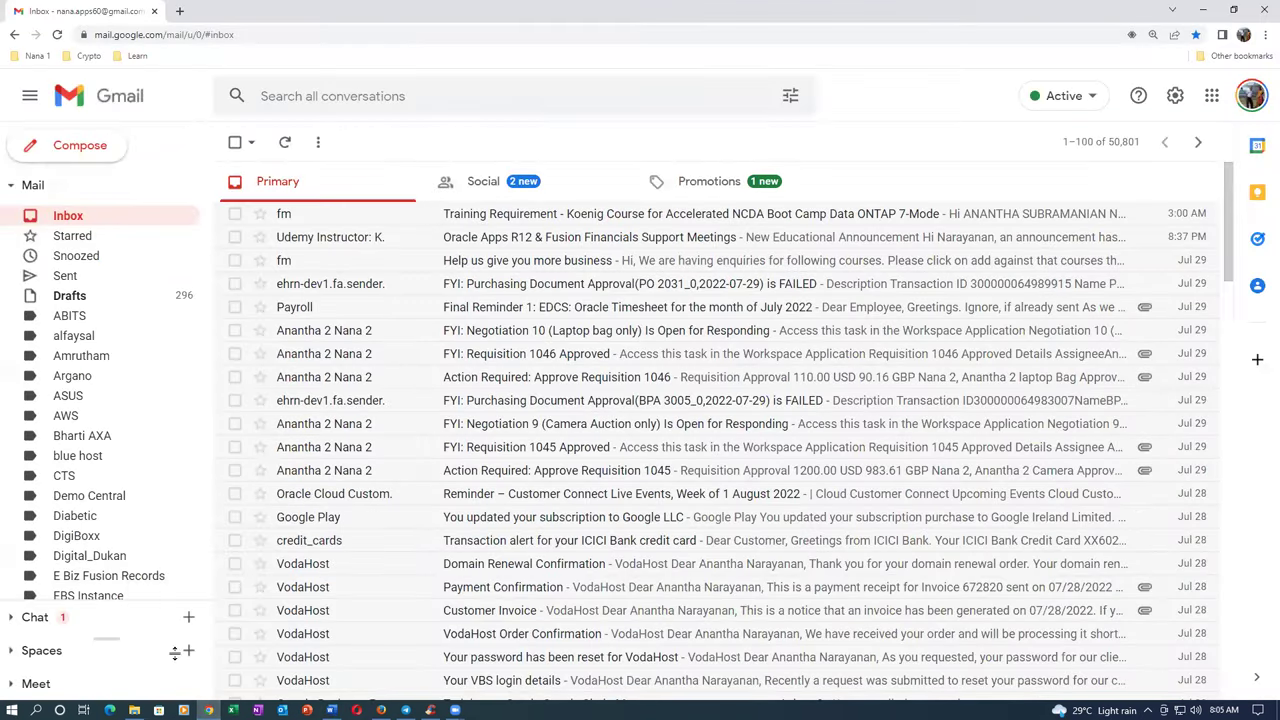
# From the Fusion home page's Tools apps, open the Reports and Analytics work area
pyautogui.click(381, 710)
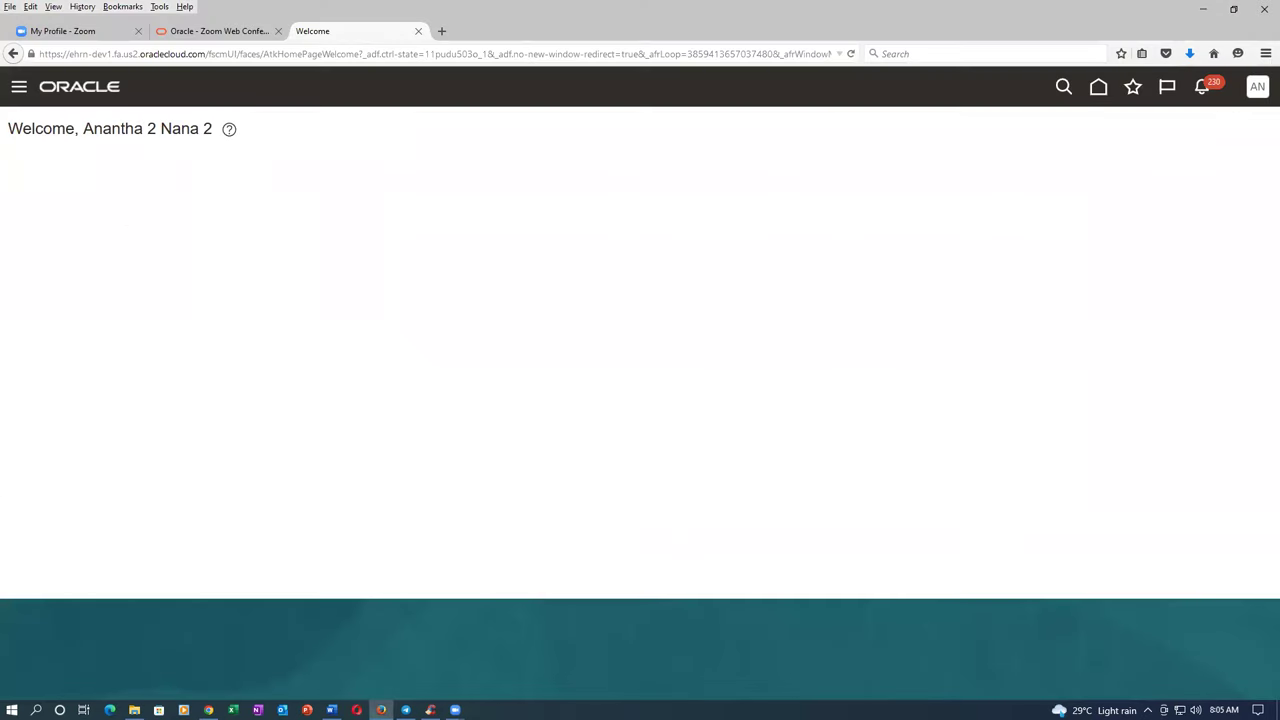
pyautogui.click(1097, 88)
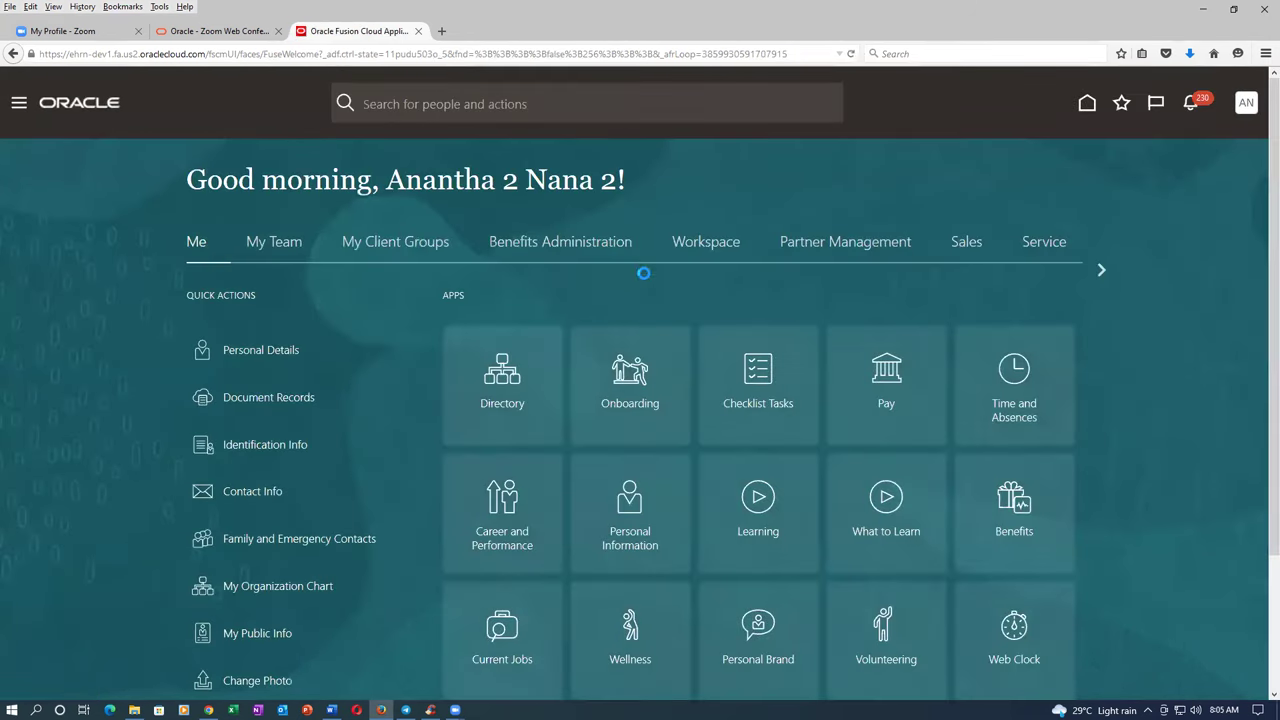
pyautogui.moveTo(1098, 268)
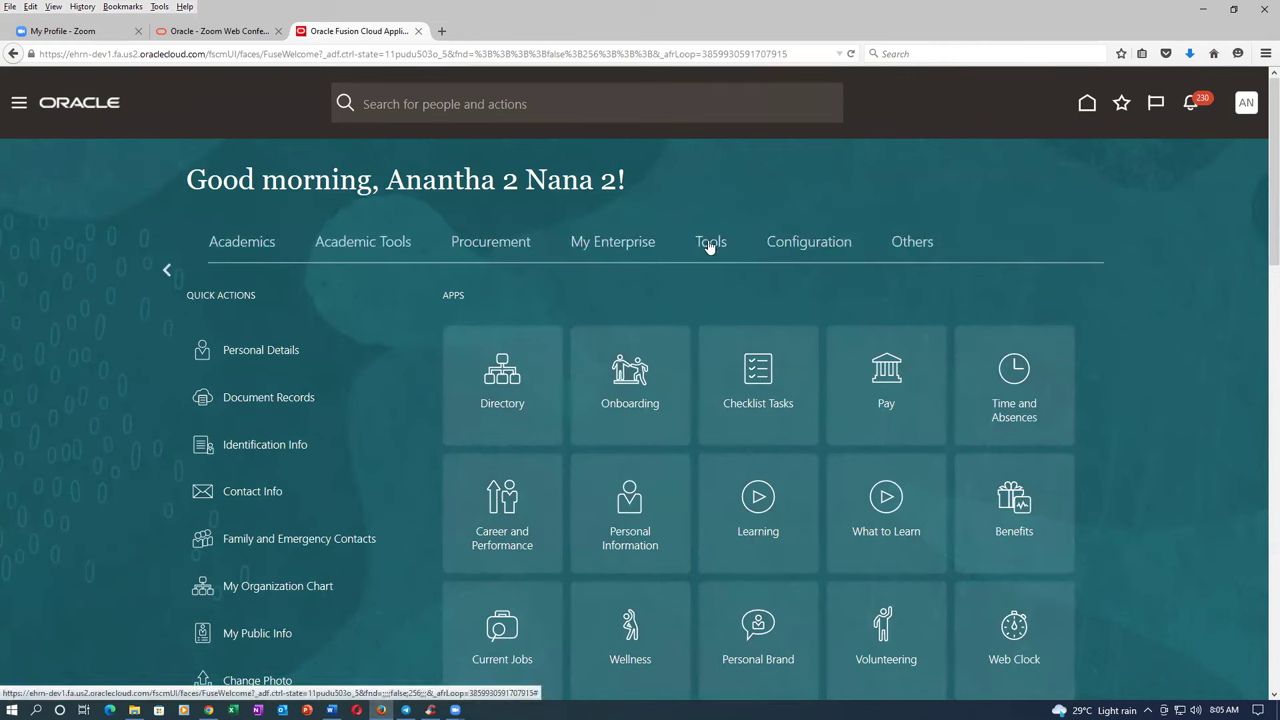
pyautogui.click(709, 245)
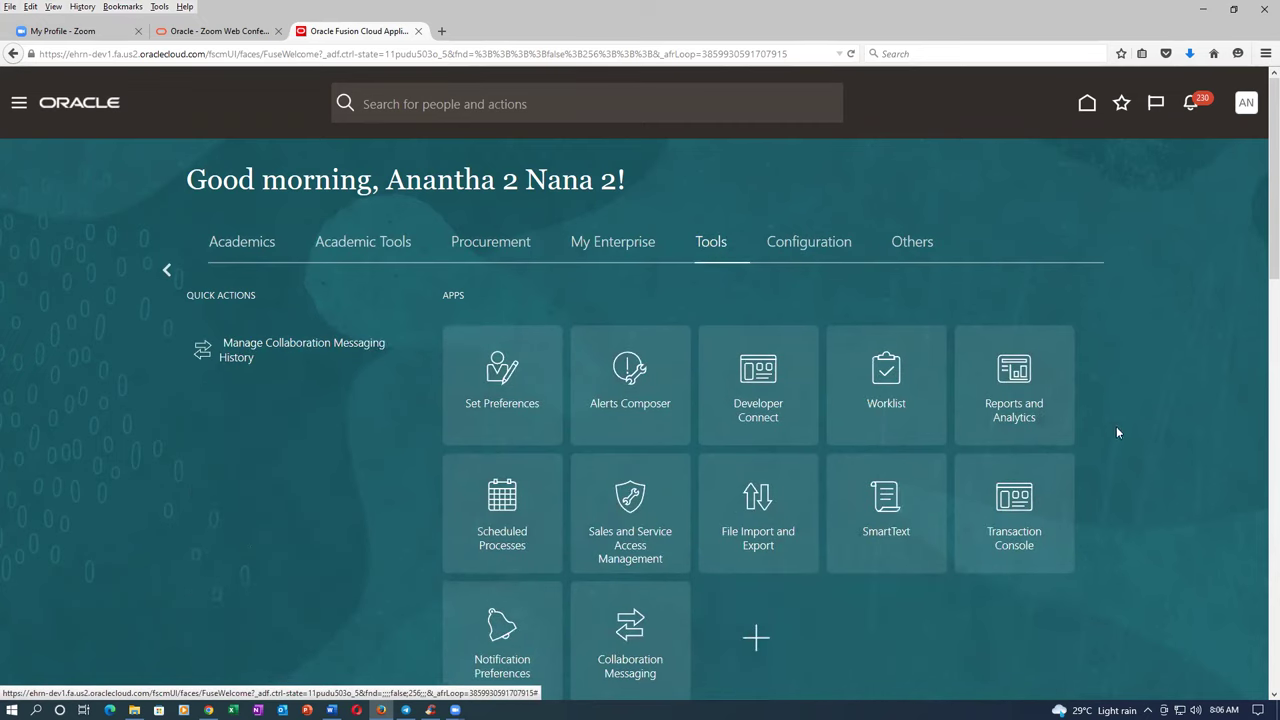
pyautogui.click(1025, 420)
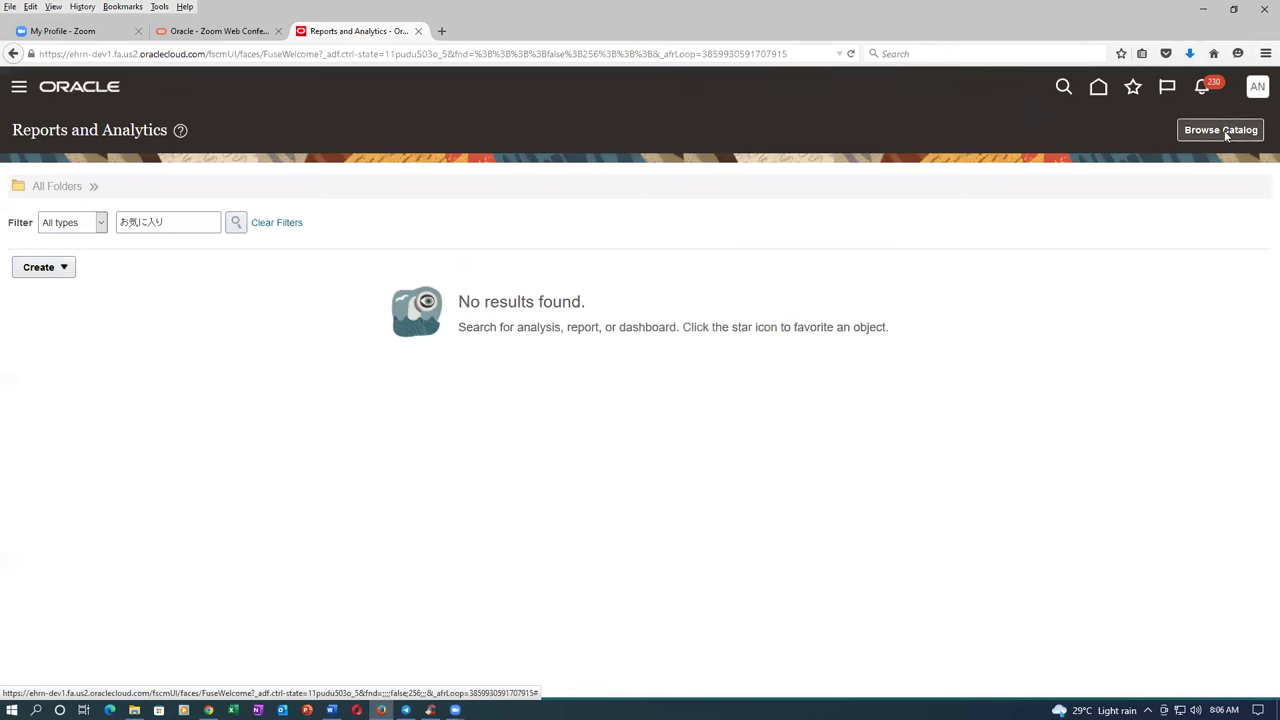
# Browse the catalog and create a new Data Model under Published Reporting
pyautogui.click(1224, 130)
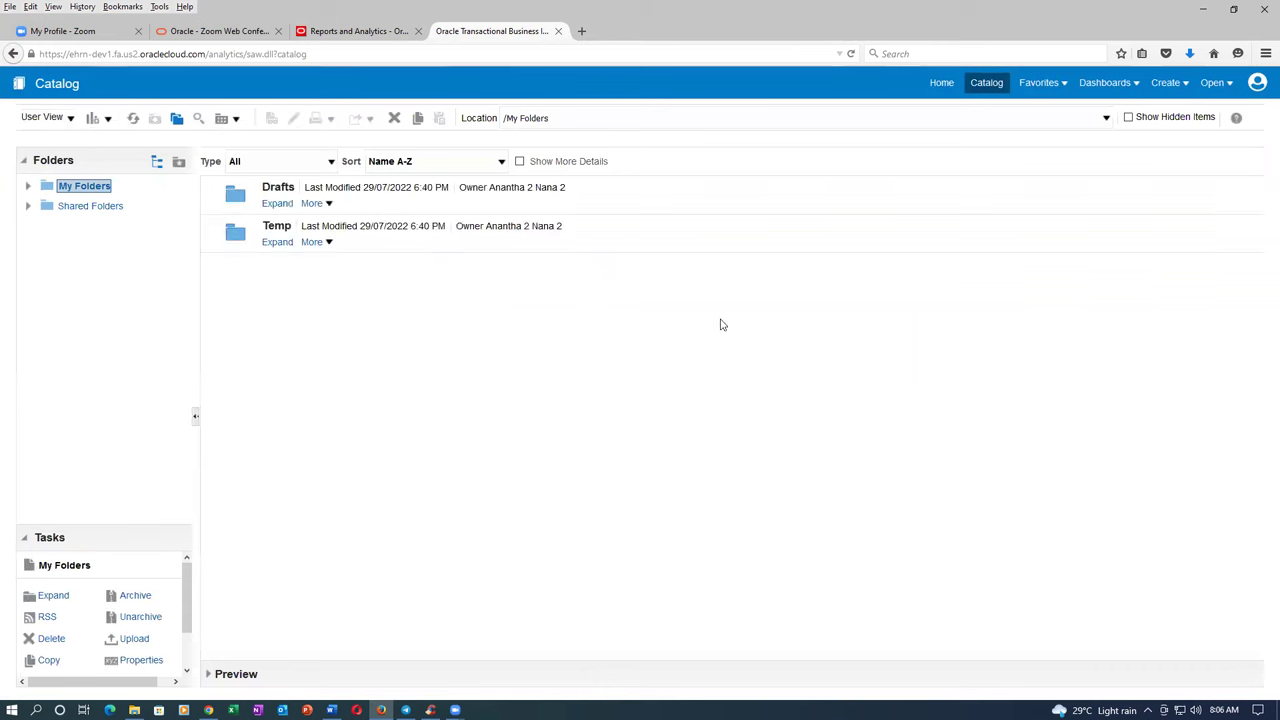
pyautogui.click(1165, 88)
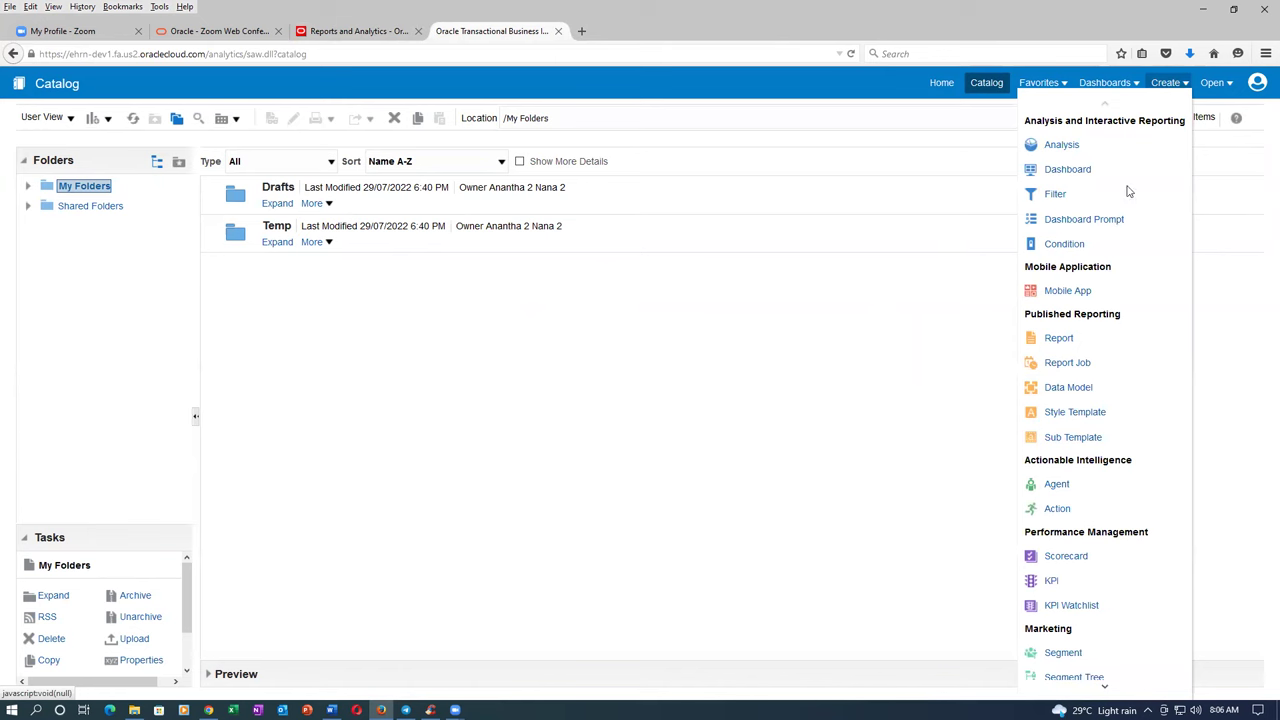
pyautogui.click(1068, 389)
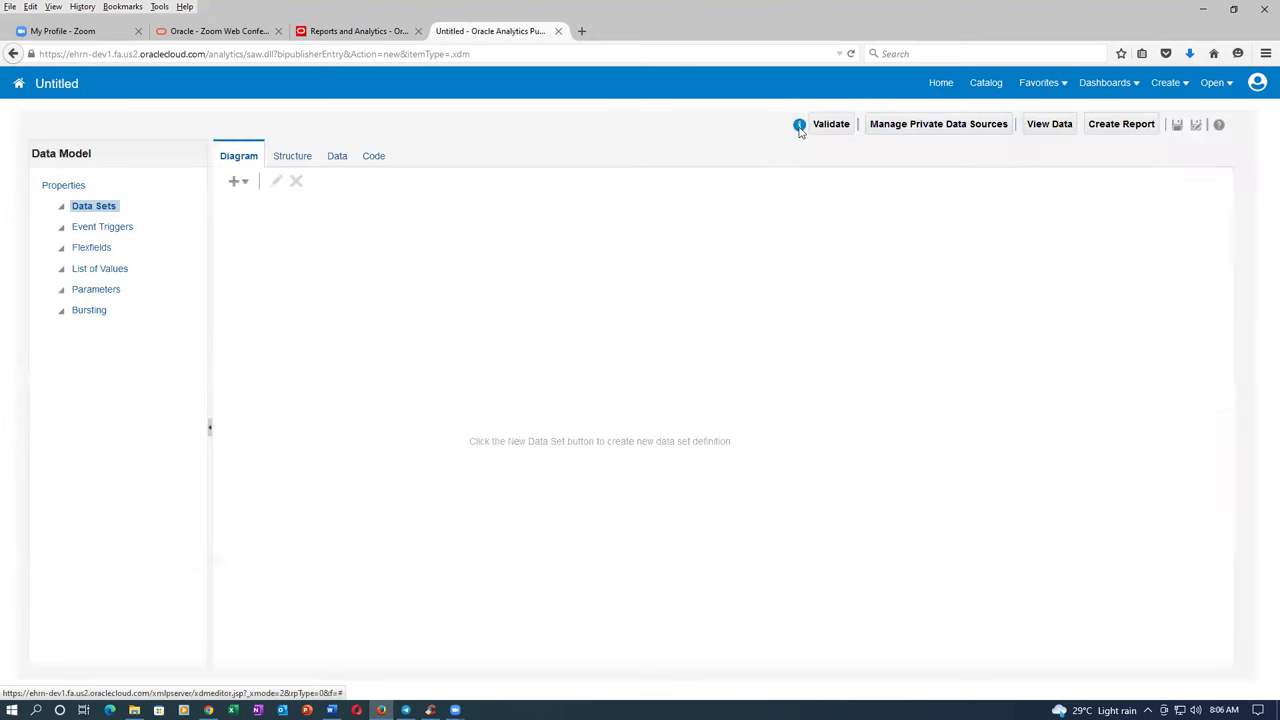
# Add a SQL Query data set named test using the ApplicationDB_FSCM data source
pyautogui.moveTo(800, 131)
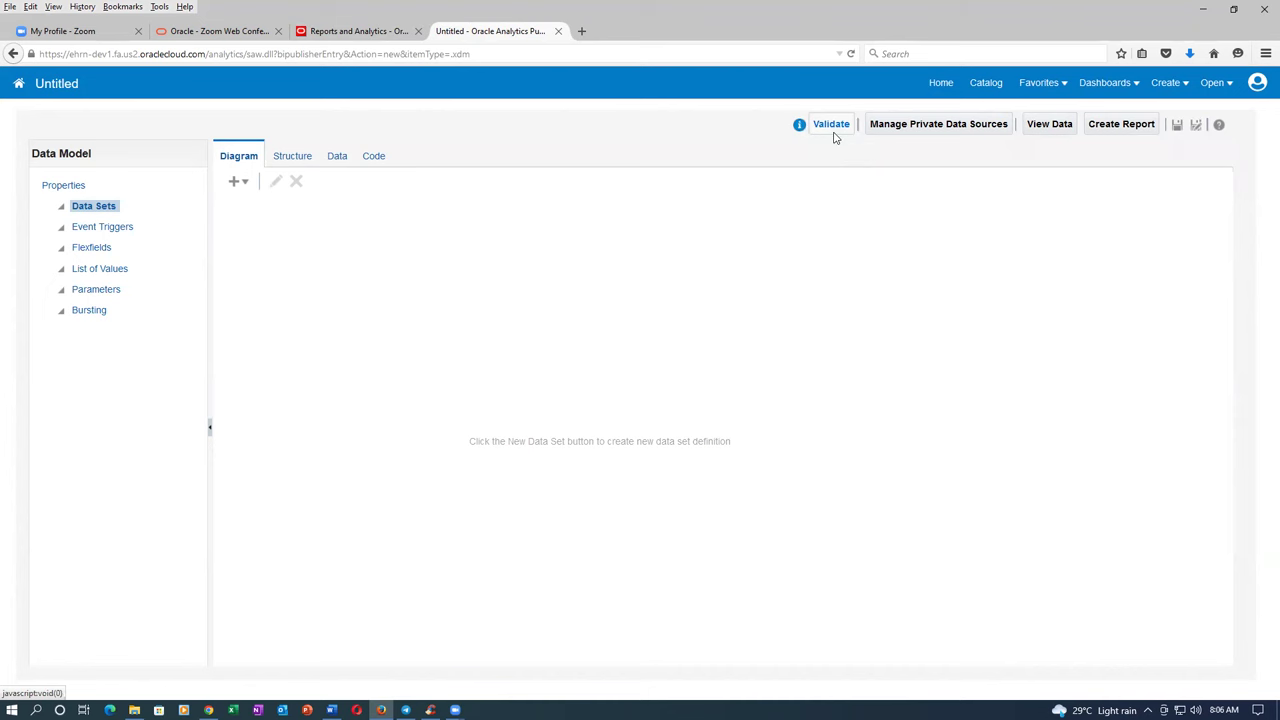
pyautogui.click(233, 185)
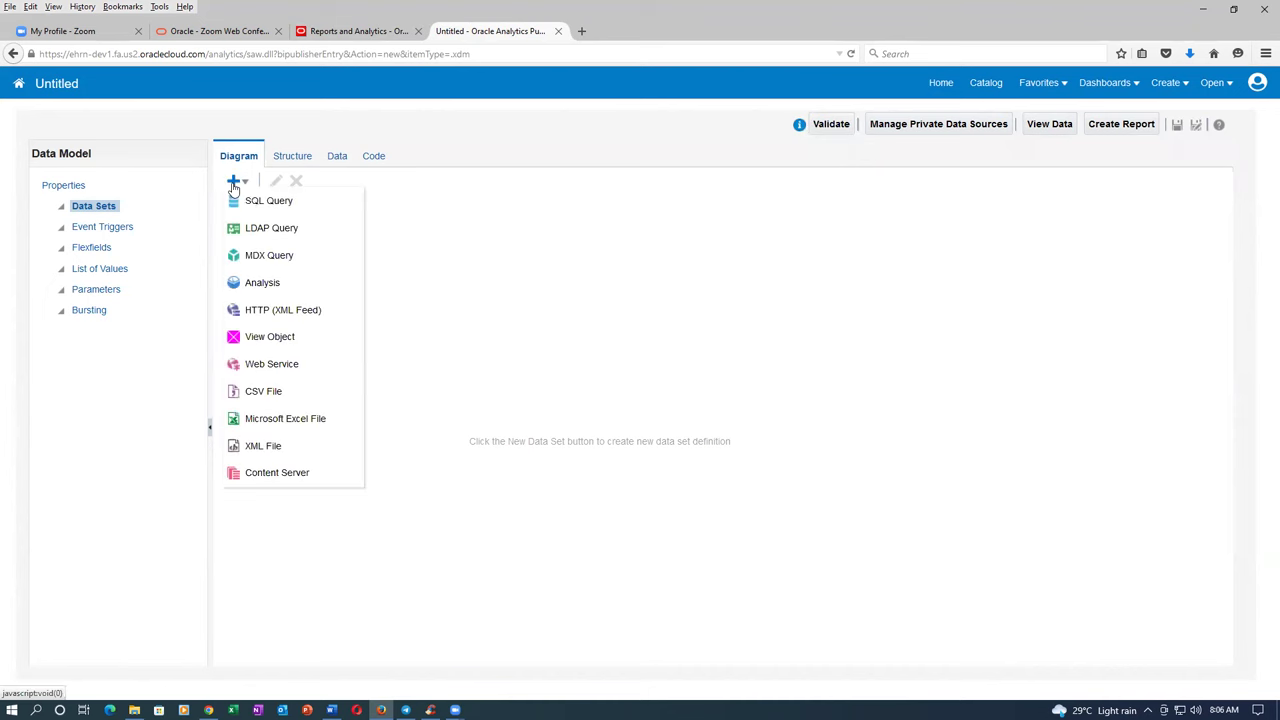
pyautogui.click(252, 201)
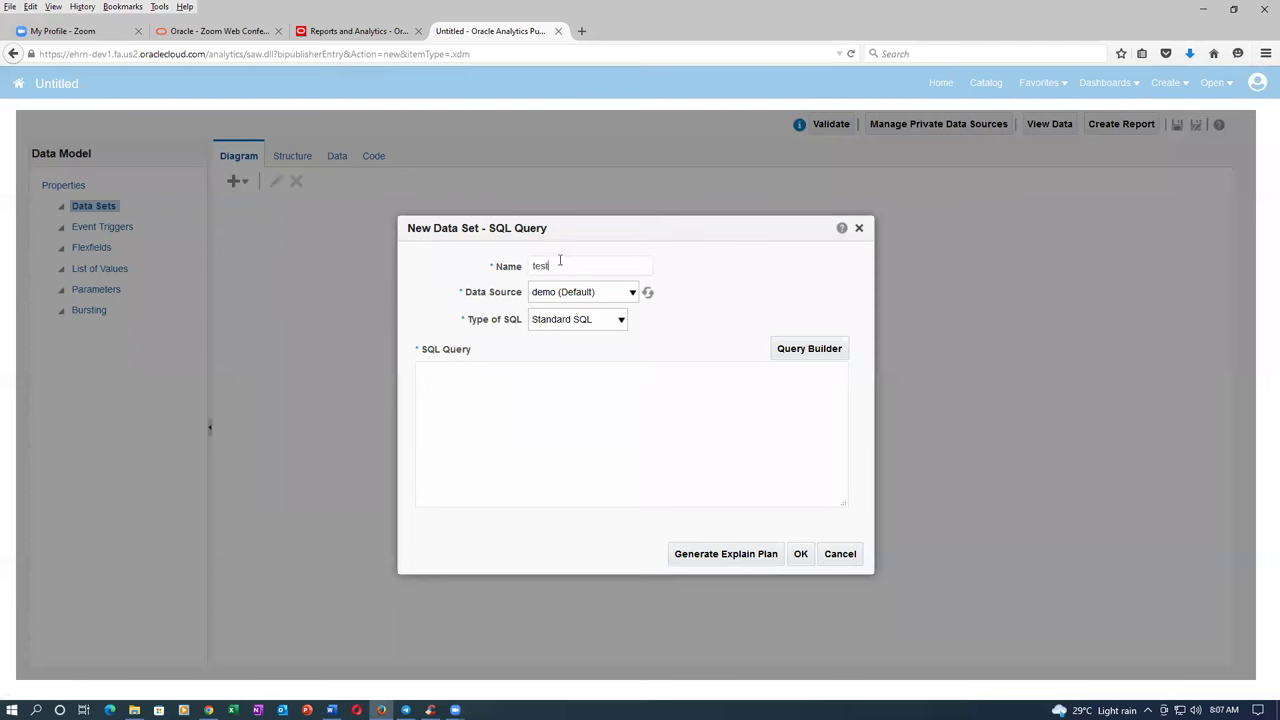
pyautogui.press('Tab')
pyautogui.click(584, 303)
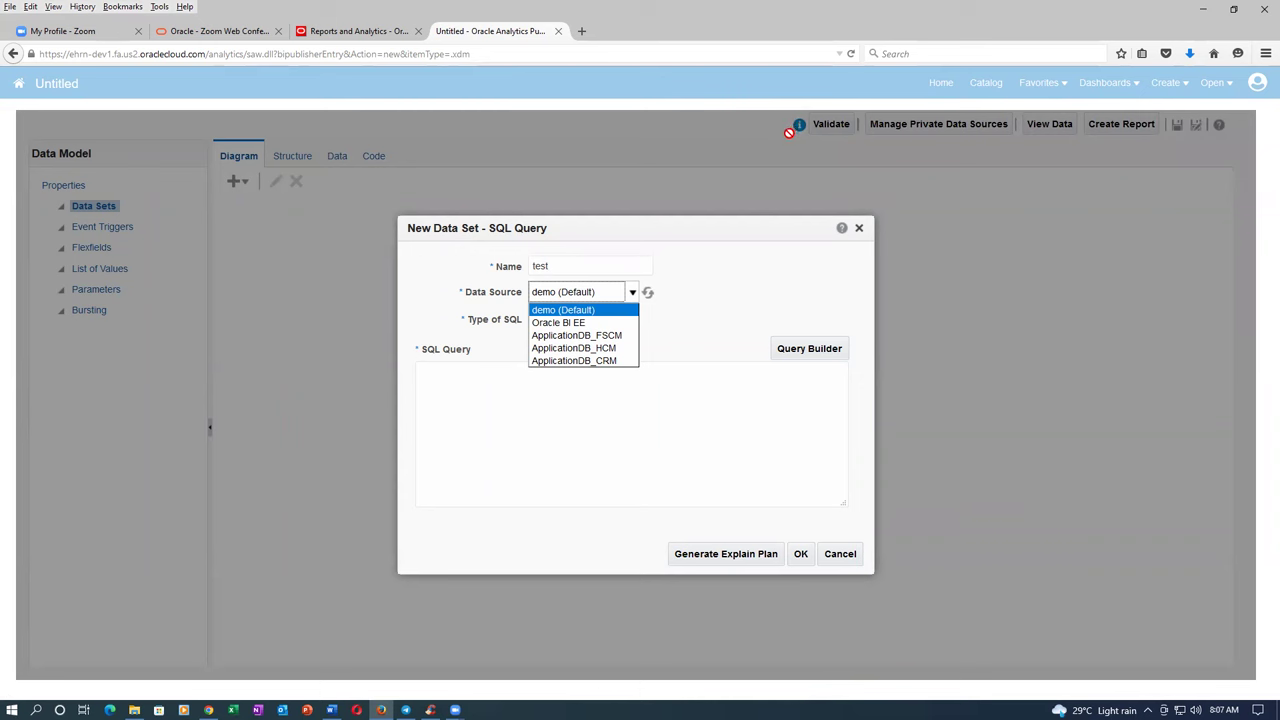
pyautogui.click(592, 338)
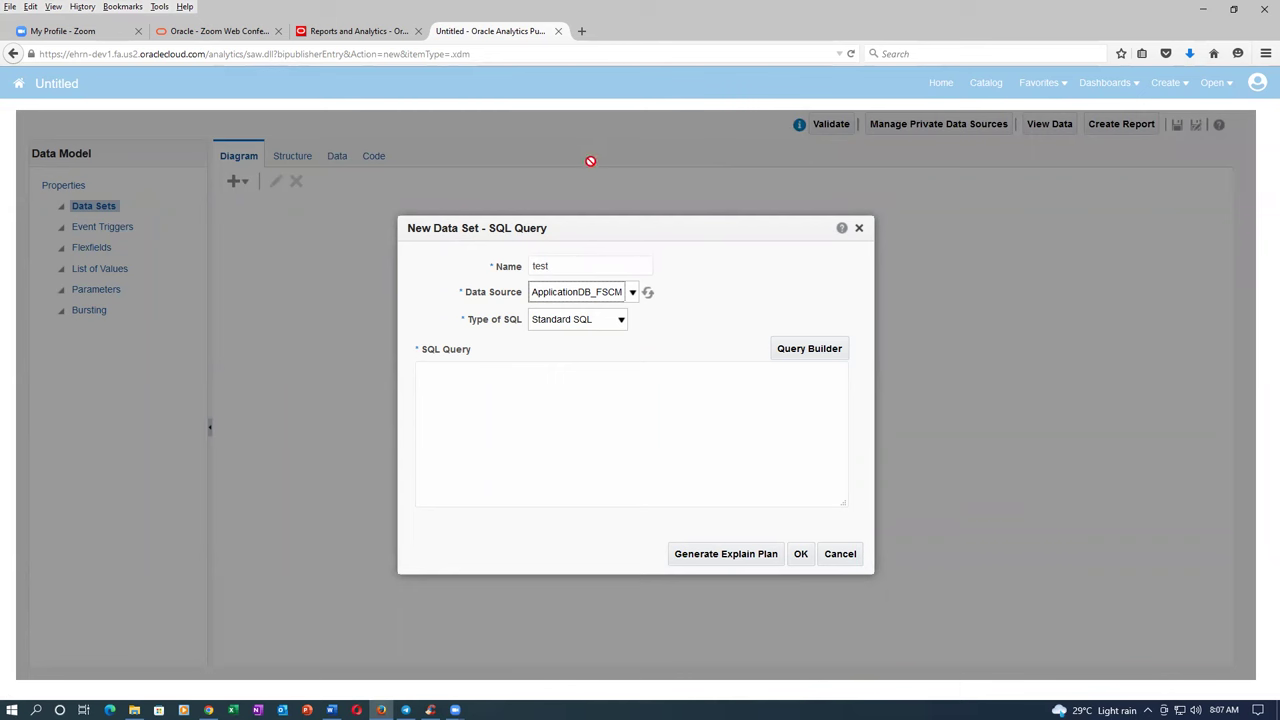
pyautogui.click(537, 384)
pyautogui.hotkey('alt', 'Tab')
# Copy the SQL statement from the Word guide into the test data set's query box
pyautogui.press('Tab')
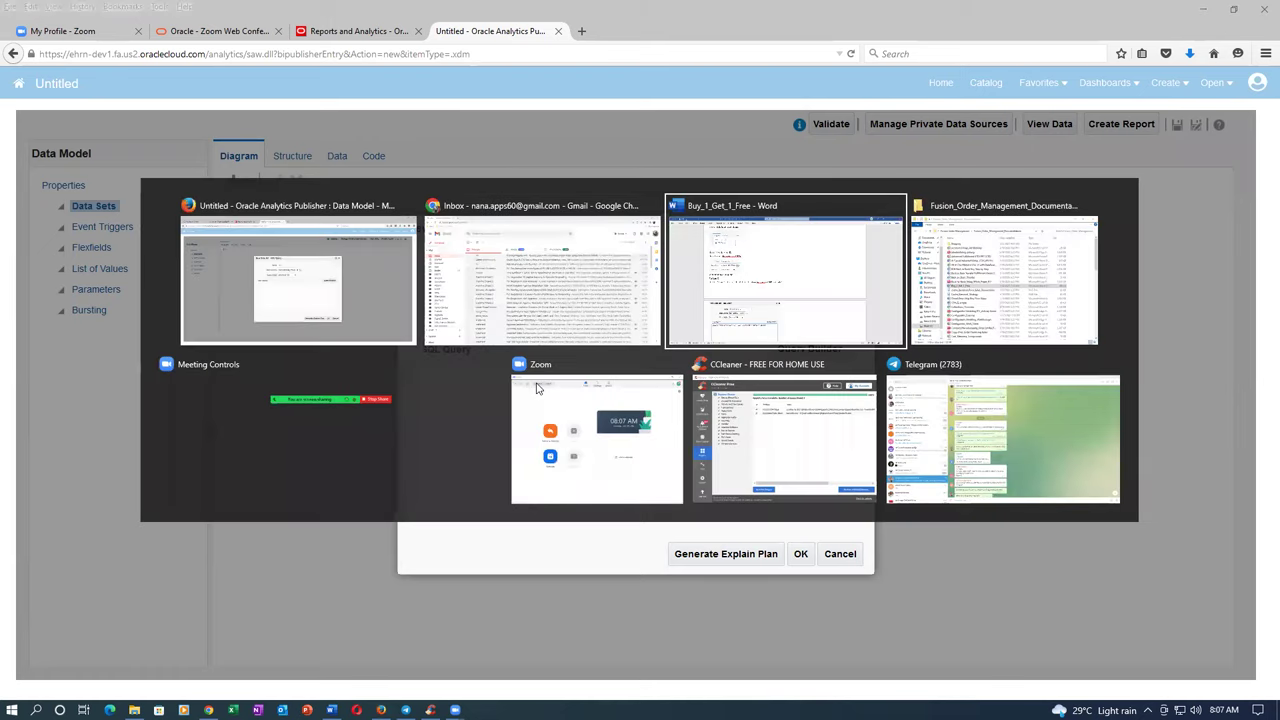
pyautogui.click(193, 360)
pyautogui.hotkey('ctrl', 'c')
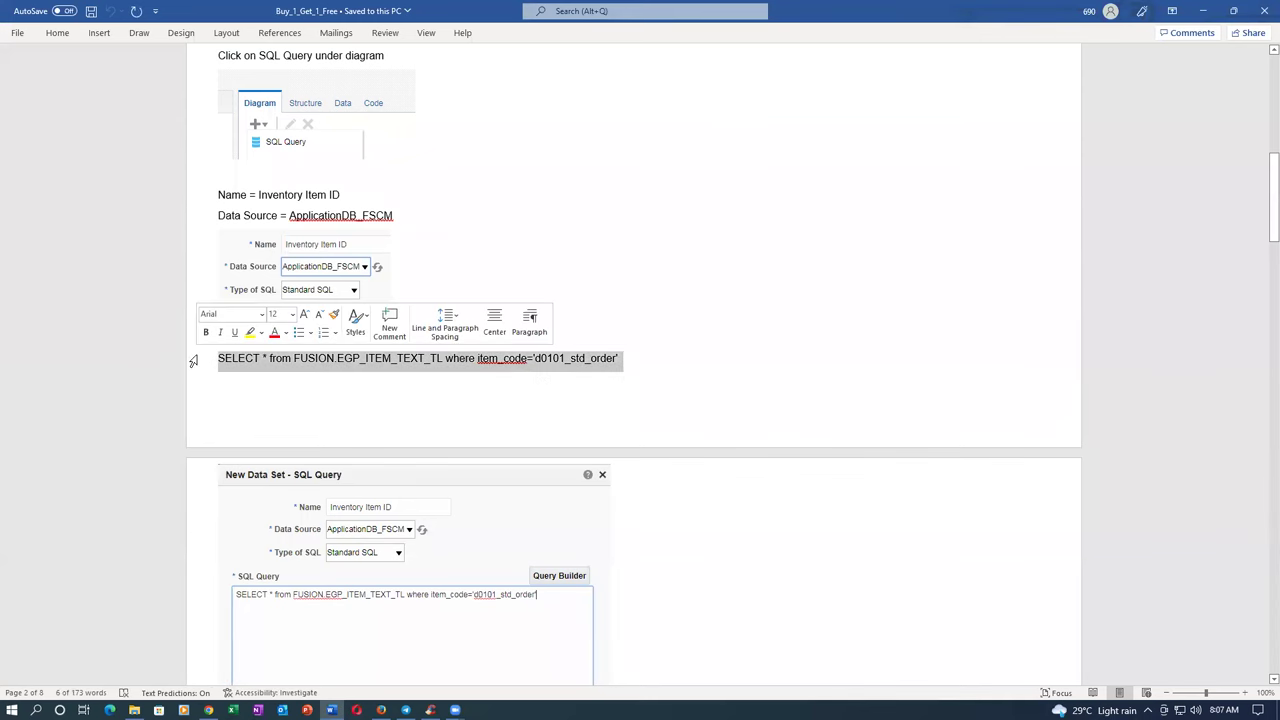
pyautogui.hotkey('alt', 'Tab')
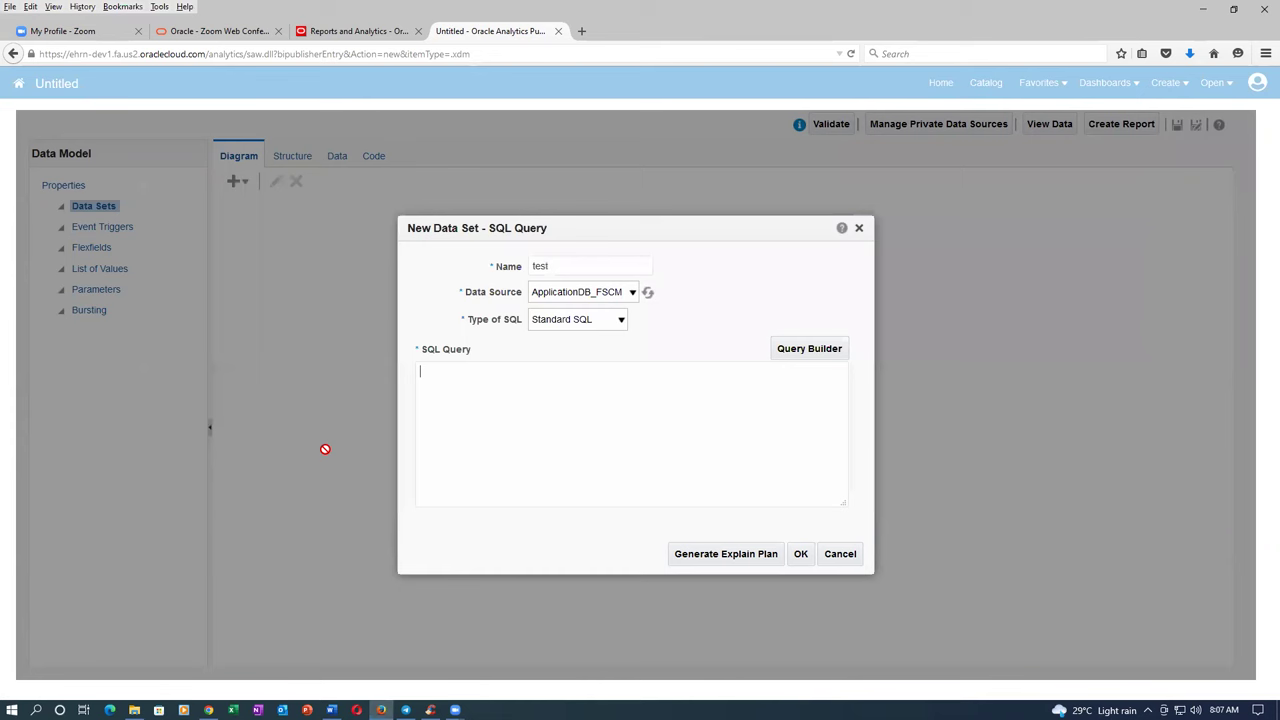
pyautogui.hotkey('ctrl', 'v')
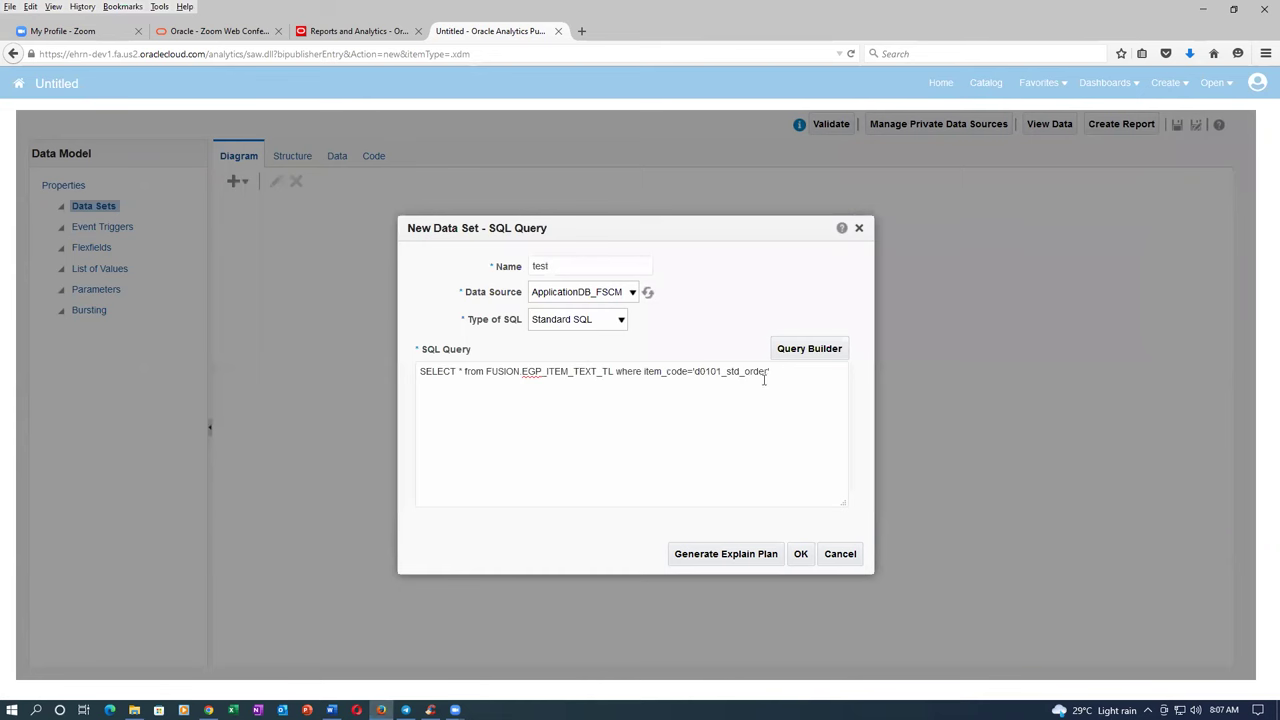
# Change the item_code value to 10101_std_order and save the data set, producing G_1
pyautogui.moveTo(695, 371); pyautogui.dragTo(701, 371)
pyautogui.write('10101')
pyautogui.press('Delete')
pyautogui.press('Delete')
pyautogui.press('Delete')
pyautogui.press('Delete')
pyautogui.press('Delete')
pyautogui.click(801, 554)
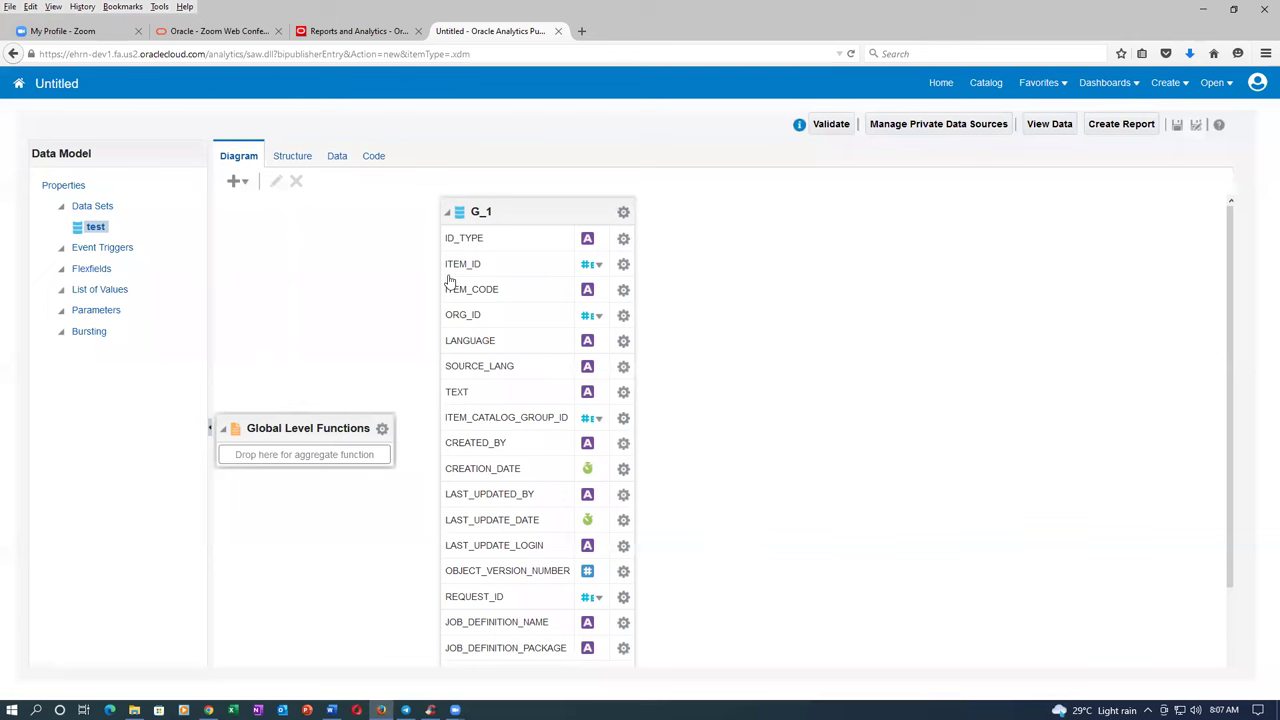
pyautogui.click(530, 212)
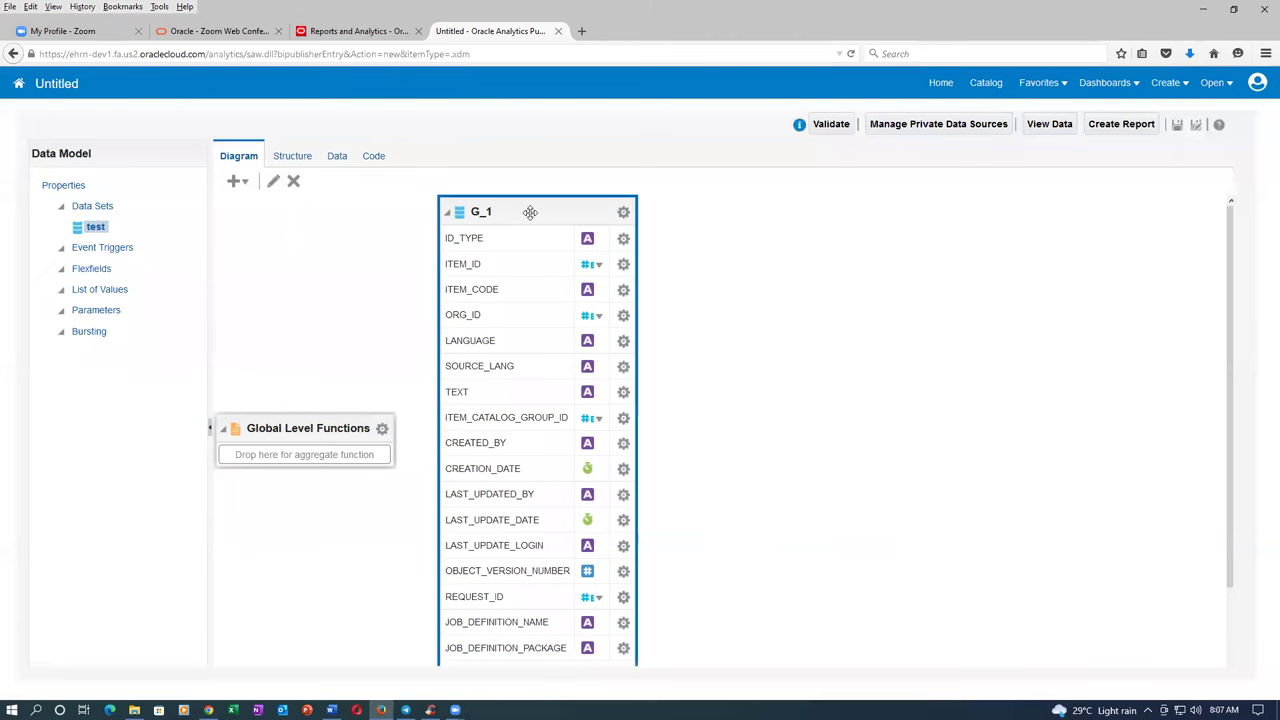
# Load the test data set's sample data and show it in Table View
pyautogui.click(338, 158)
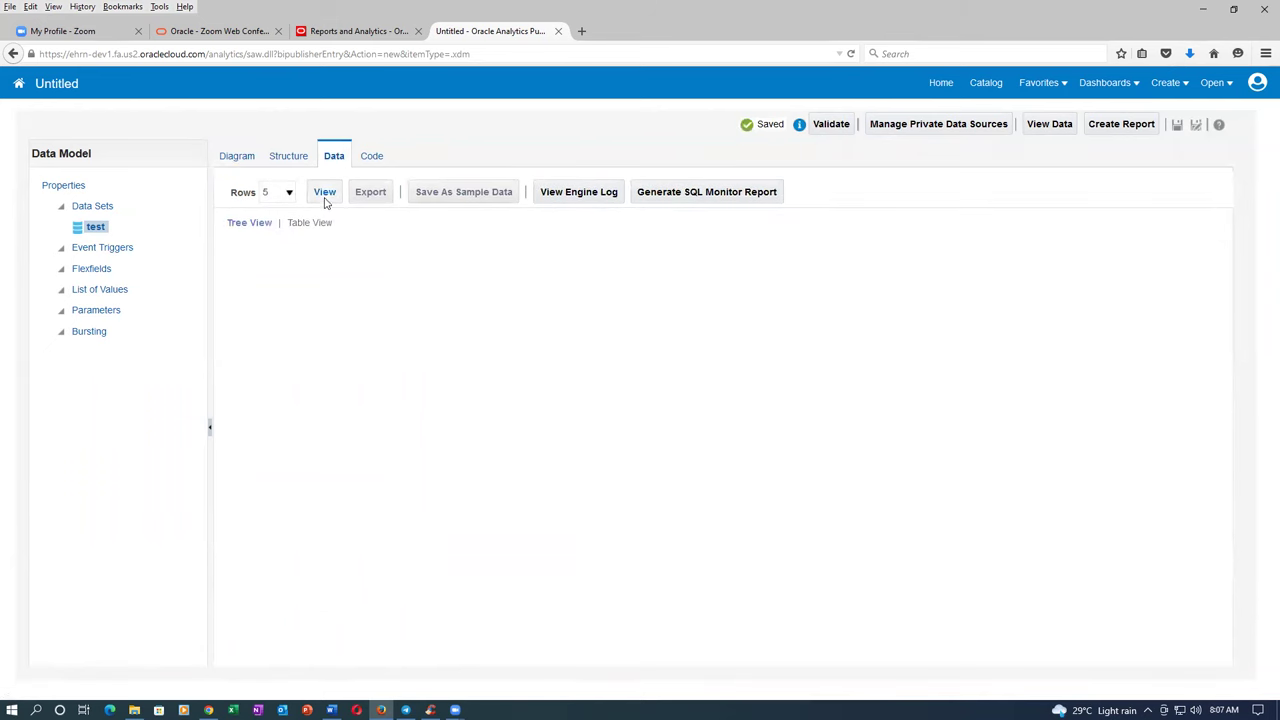
pyautogui.click(325, 195)
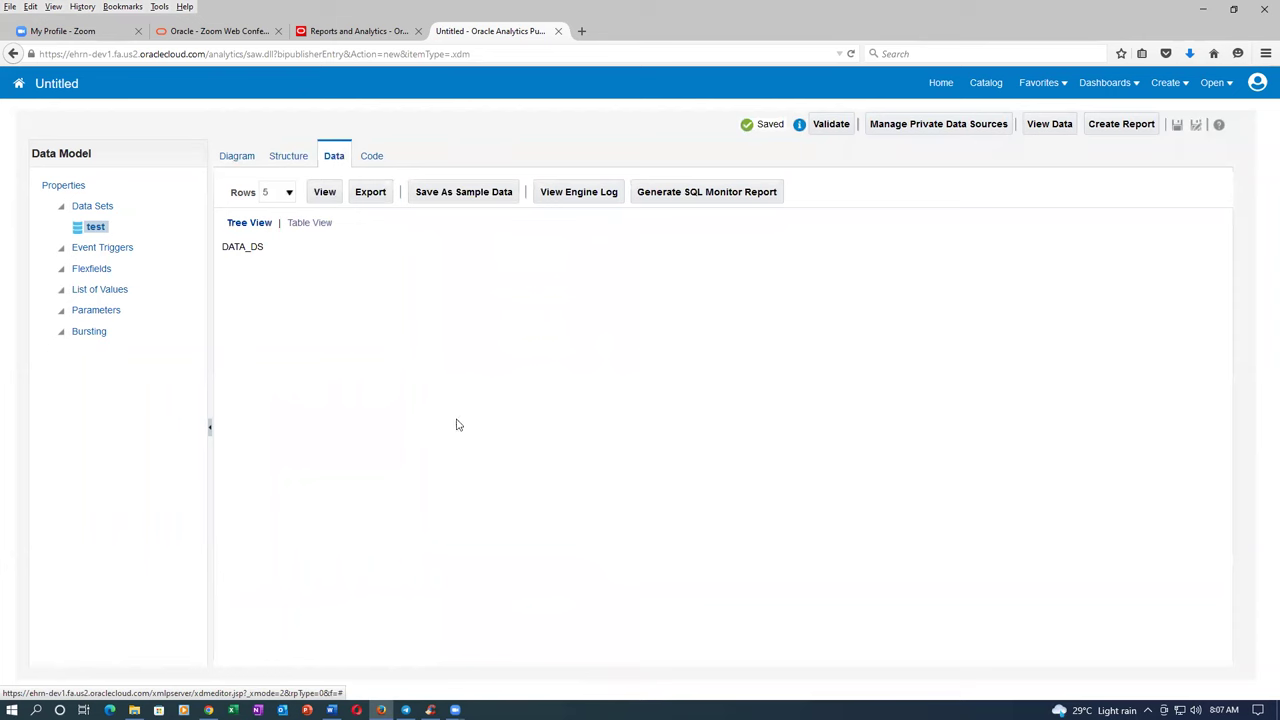
pyautogui.click(316, 226)
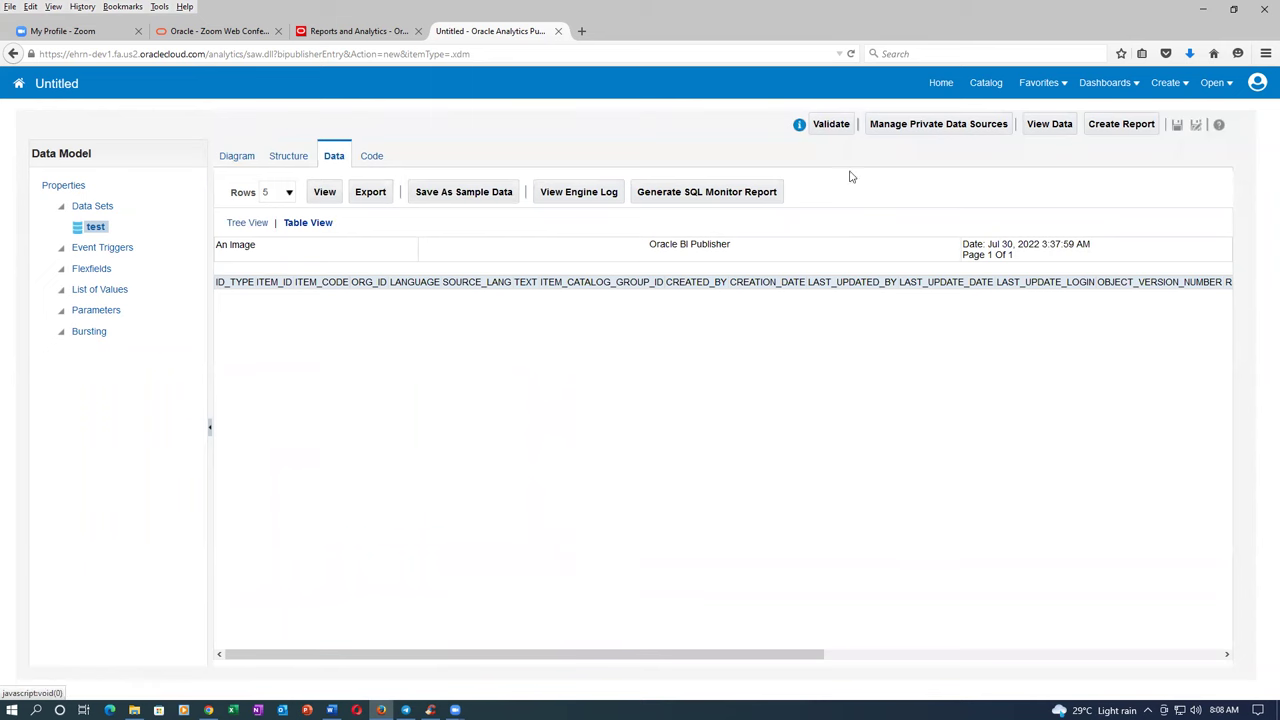
# Validate the data model and note the warning to avoid SELECT *
pyautogui.click(834, 127)
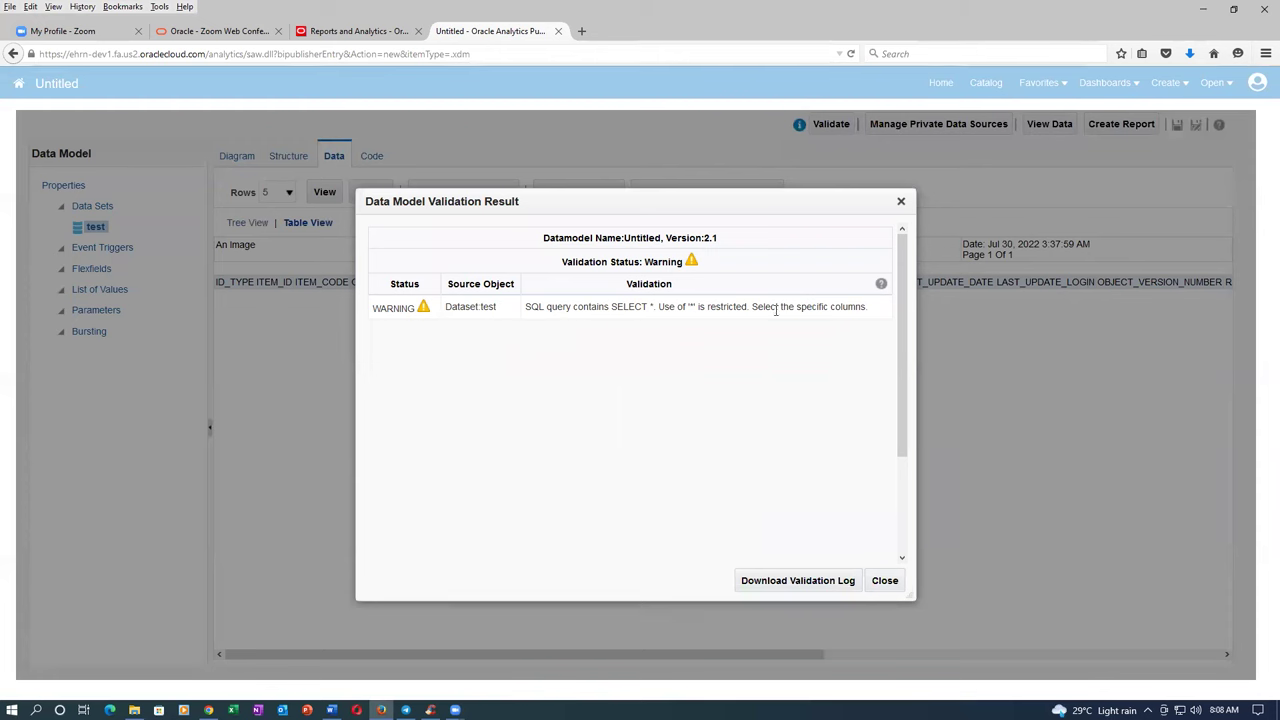
pyautogui.moveTo(775, 310); pyautogui.dragTo(822, 312)
pyautogui.click(884, 581)
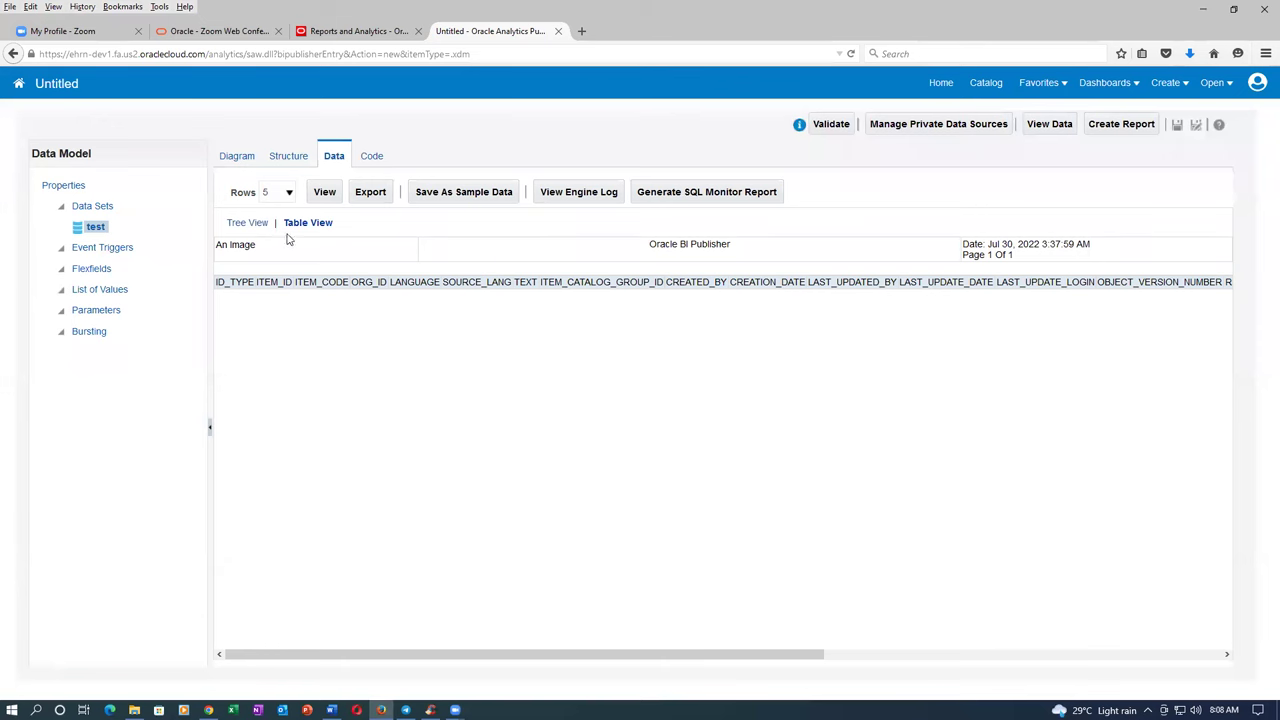
# Replace the asterisk in the test query with ITEM_ID and save the data set
pyautogui.click(236, 157)
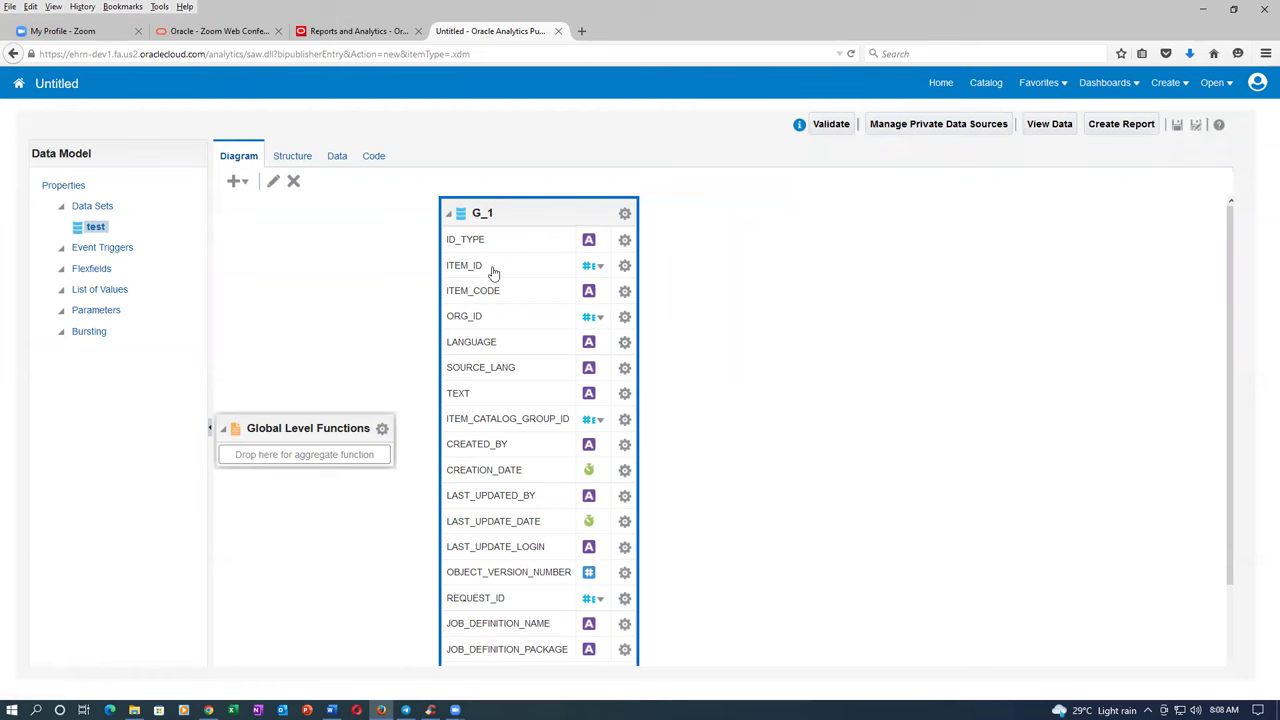
pyautogui.click(490, 207)
pyautogui.click(273, 181)
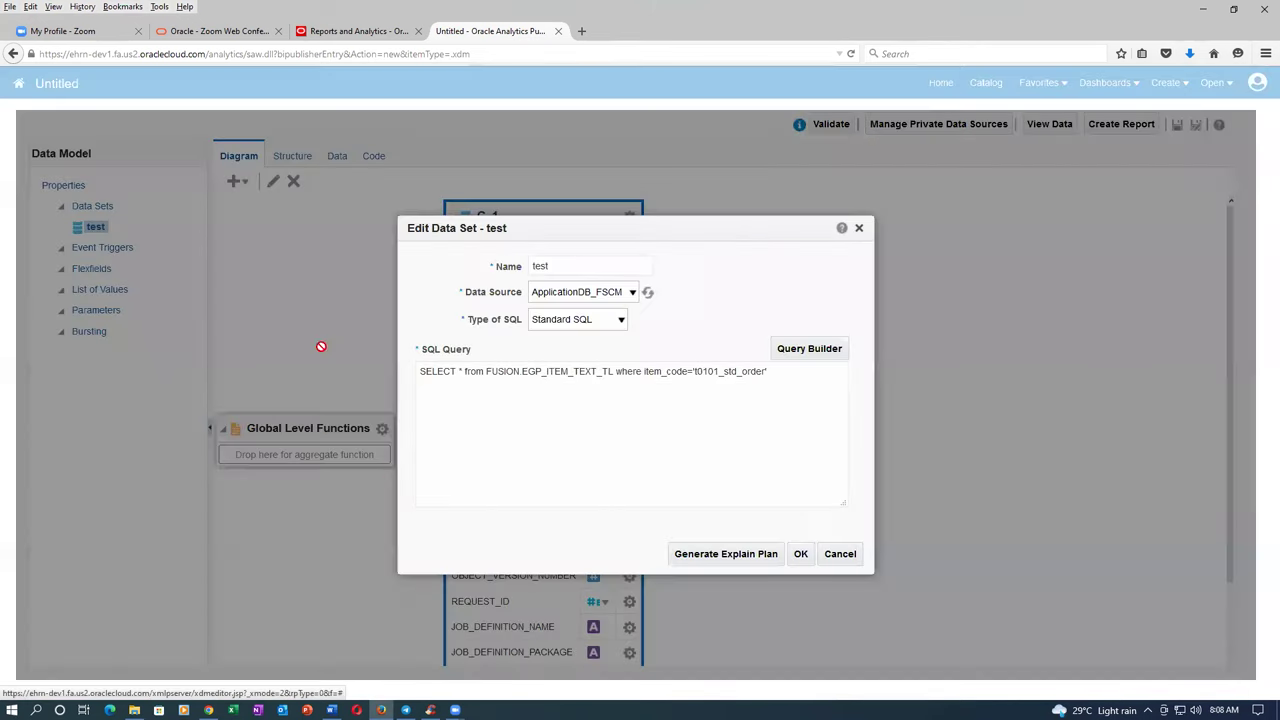
pyautogui.click(460, 371)
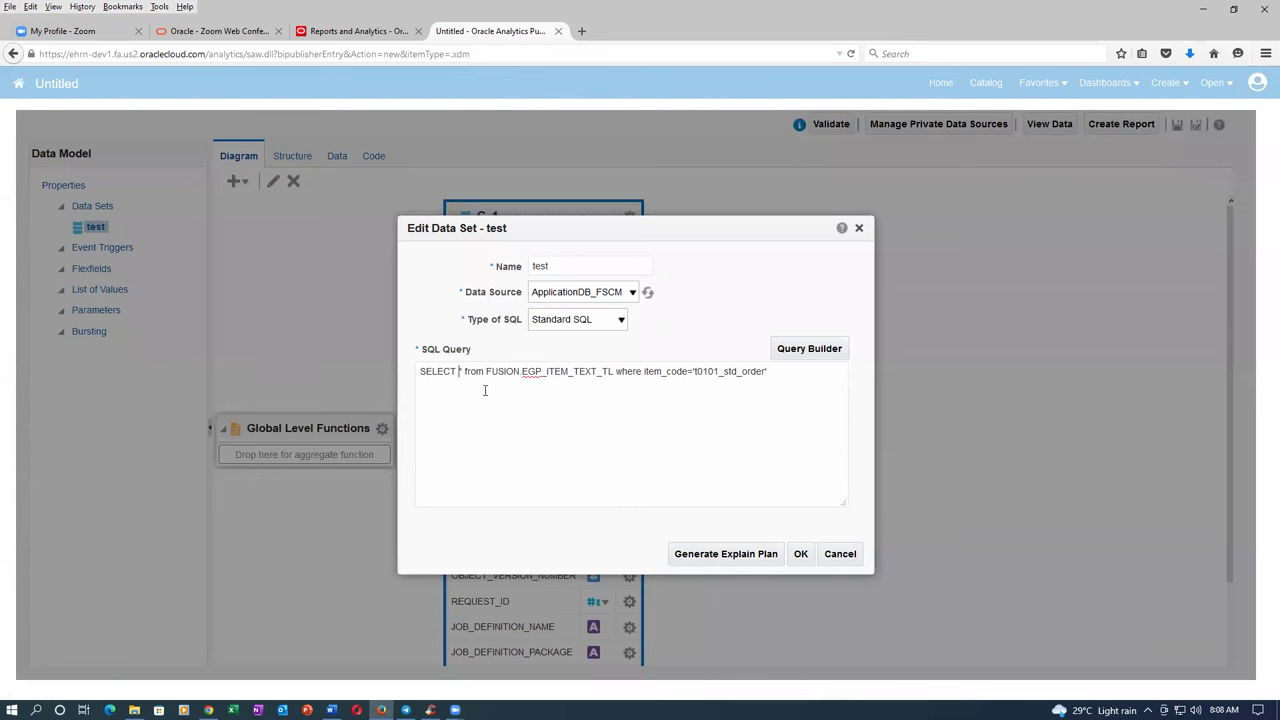
pyautogui.press('BackSpace')
pyautogui.write('ITE')
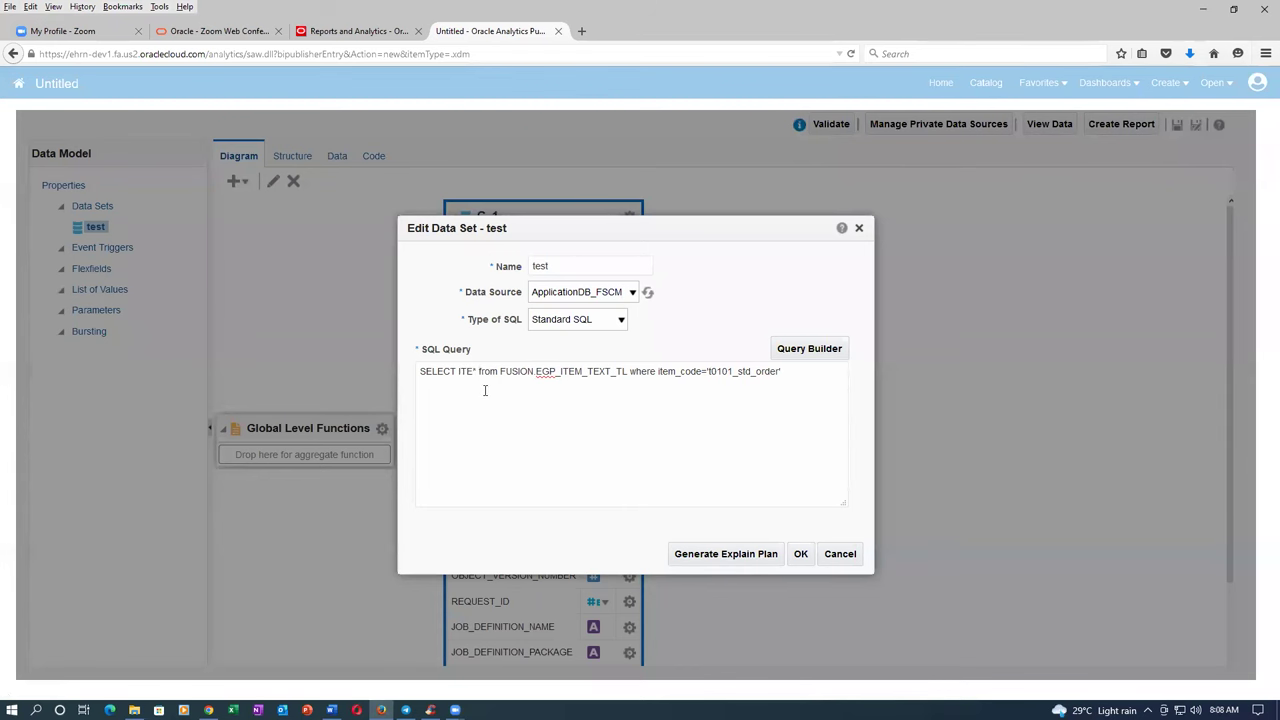
pyautogui.write('M_ID')
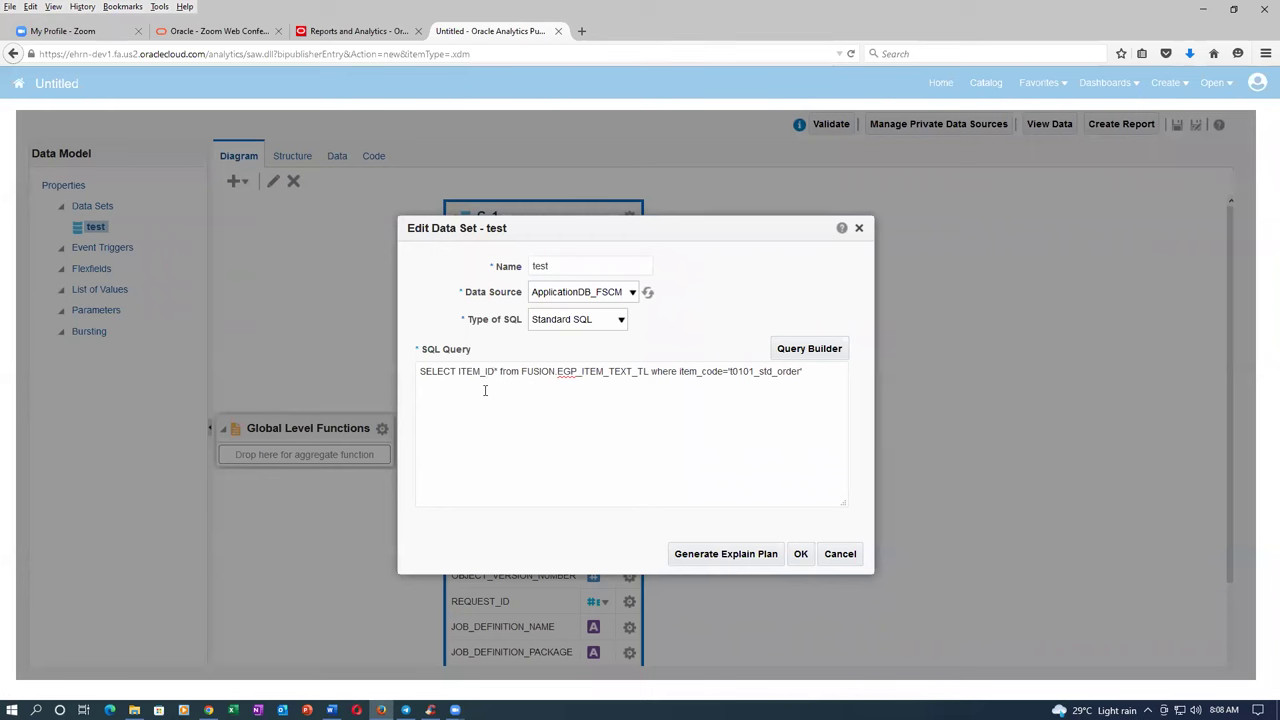
pyautogui.press('Delete')
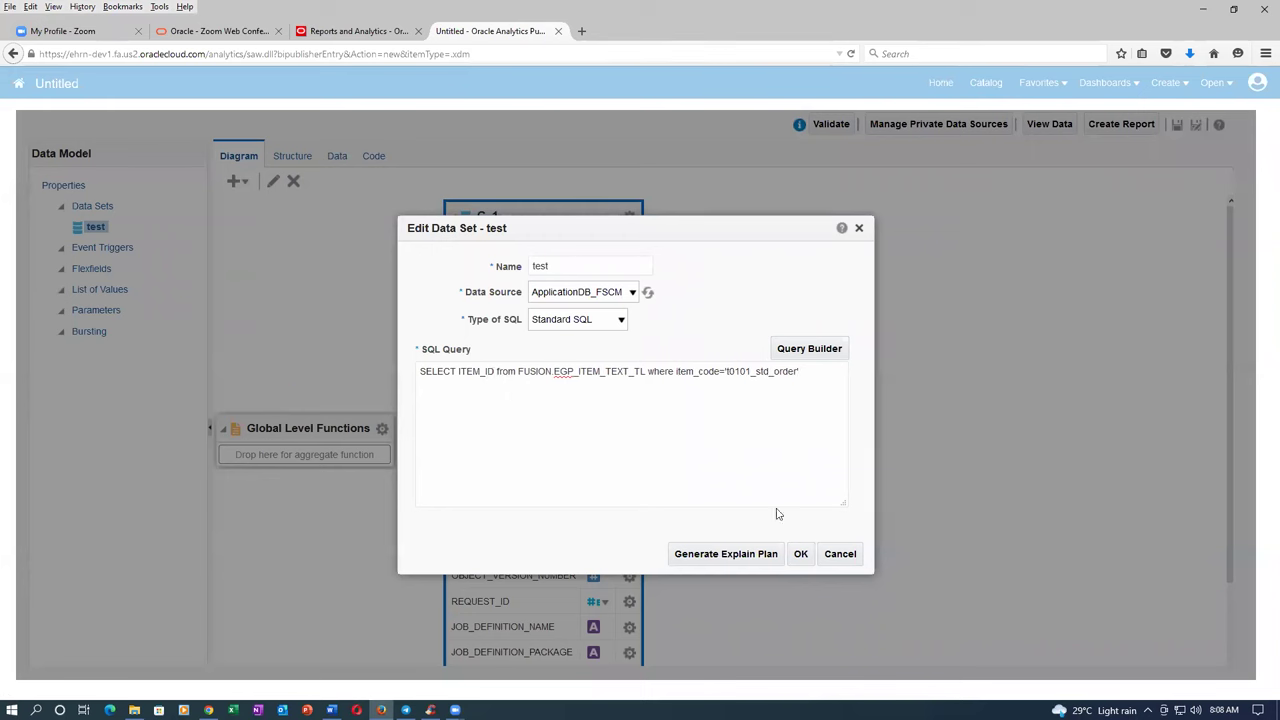
pyautogui.click(801, 555)
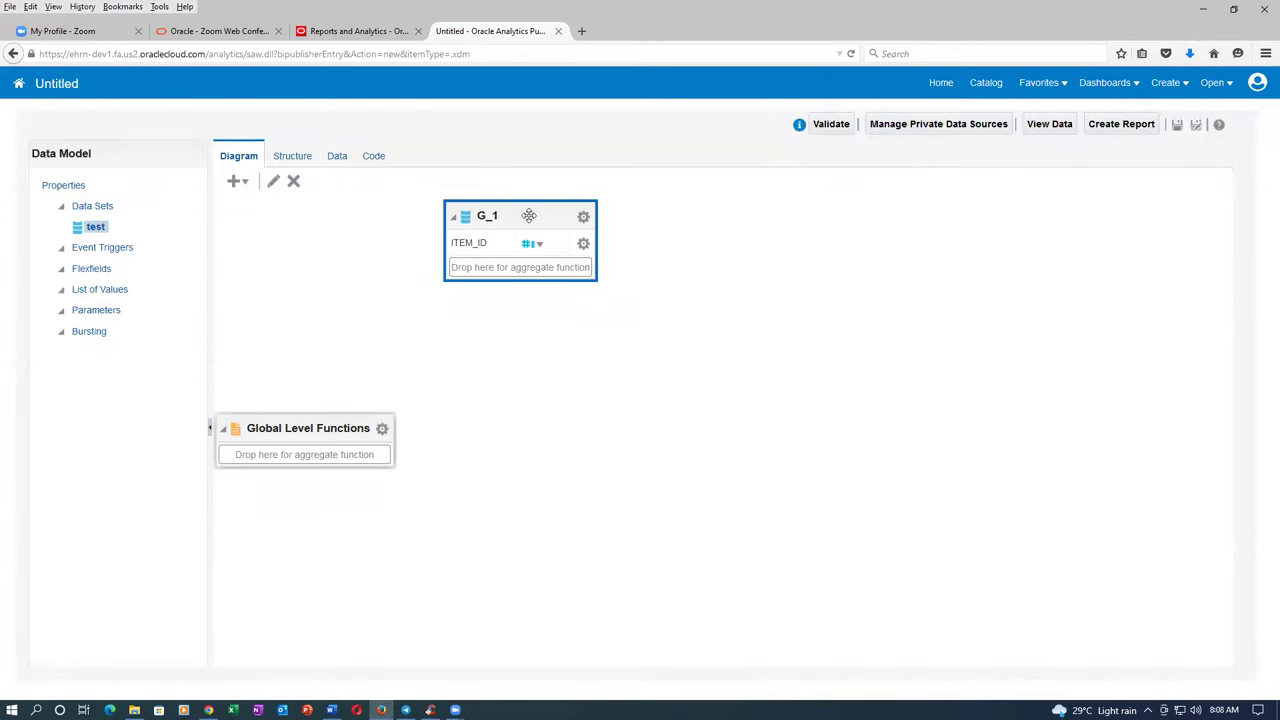
pyautogui.click(335, 160)
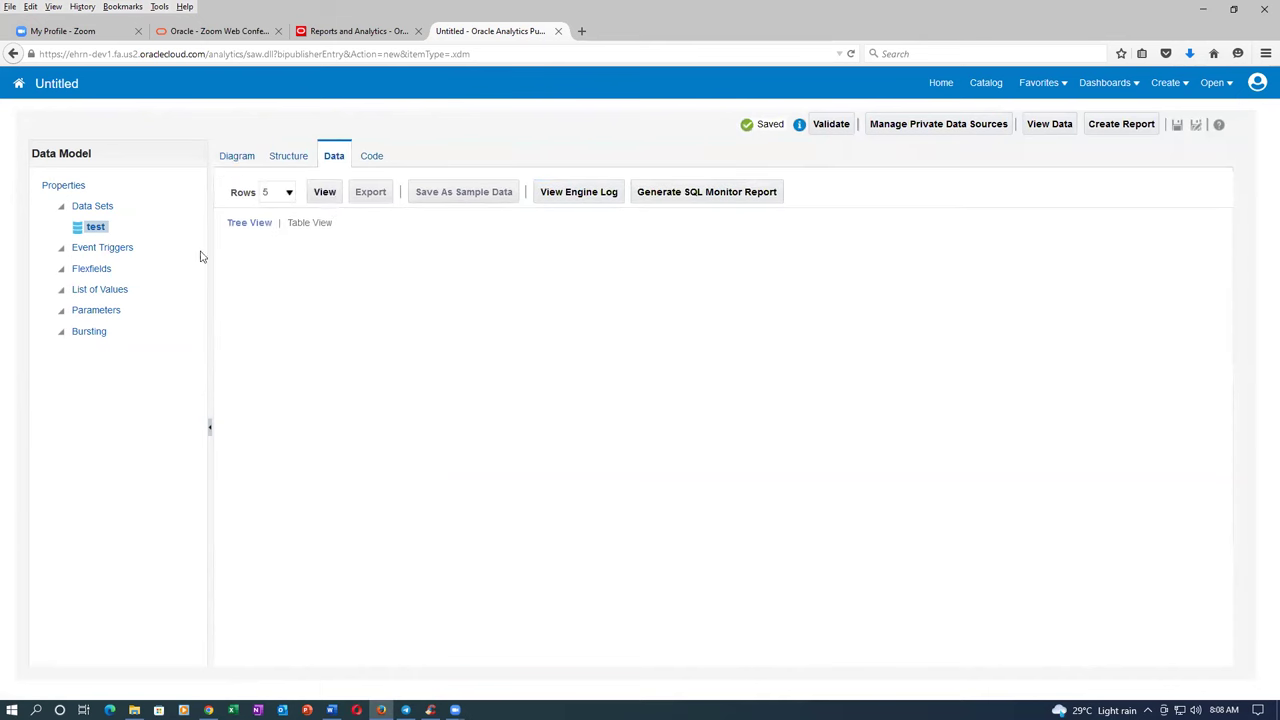
# Preview the ITEM_ID-only sample data for test in Table View
pyautogui.moveTo(251, 222); pyautogui.dragTo(259, 224)
pyautogui.click(320, 192)
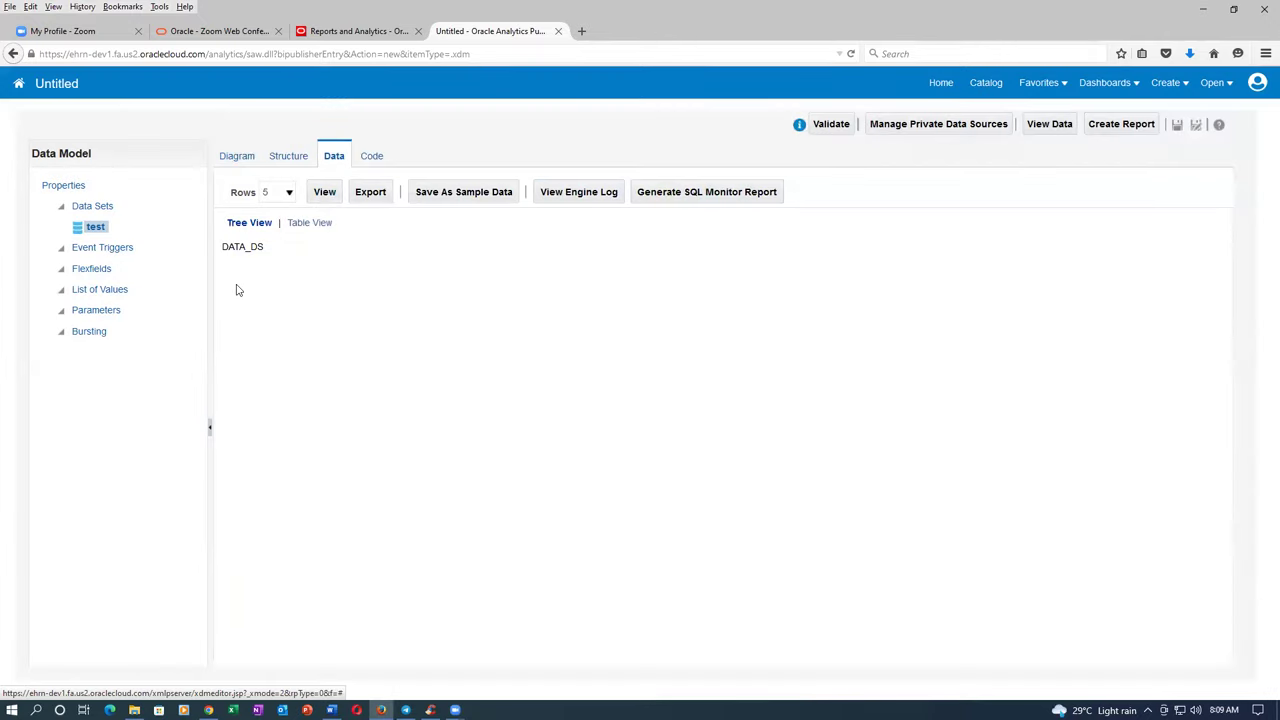
pyautogui.click(306, 223)
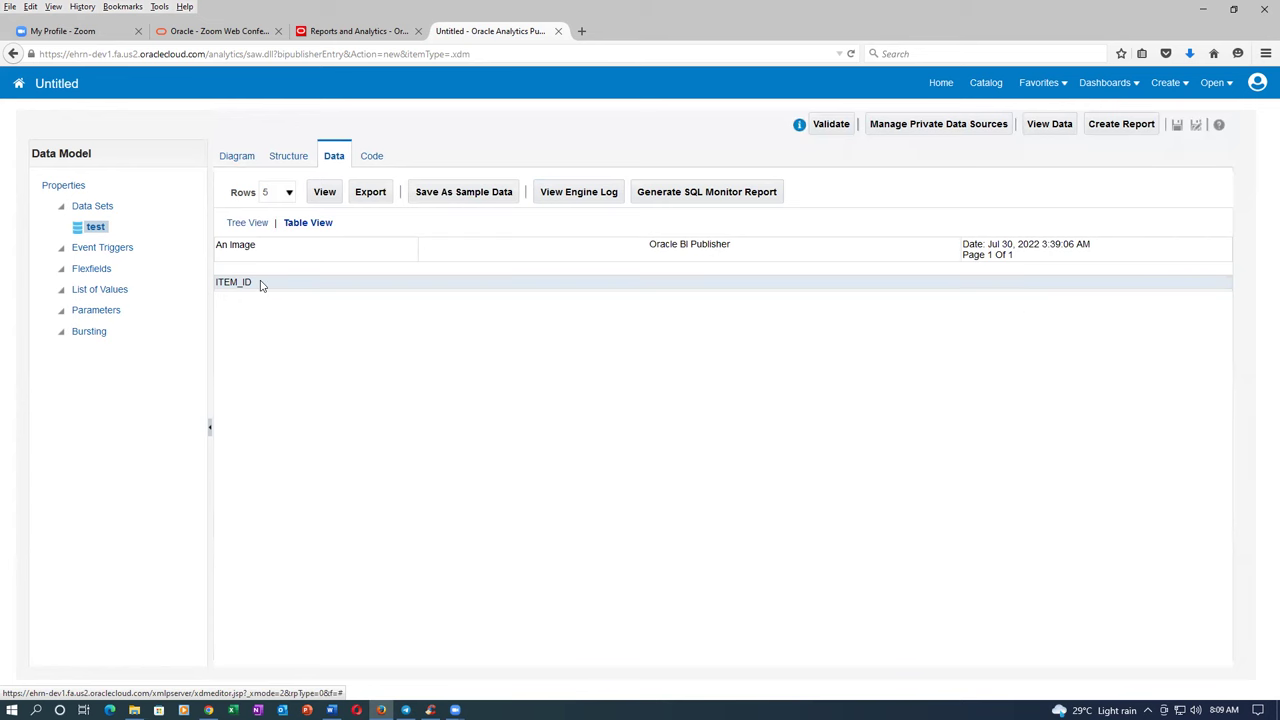
# Validate the data model again, this time getting a Success status
pyautogui.click(829, 124)
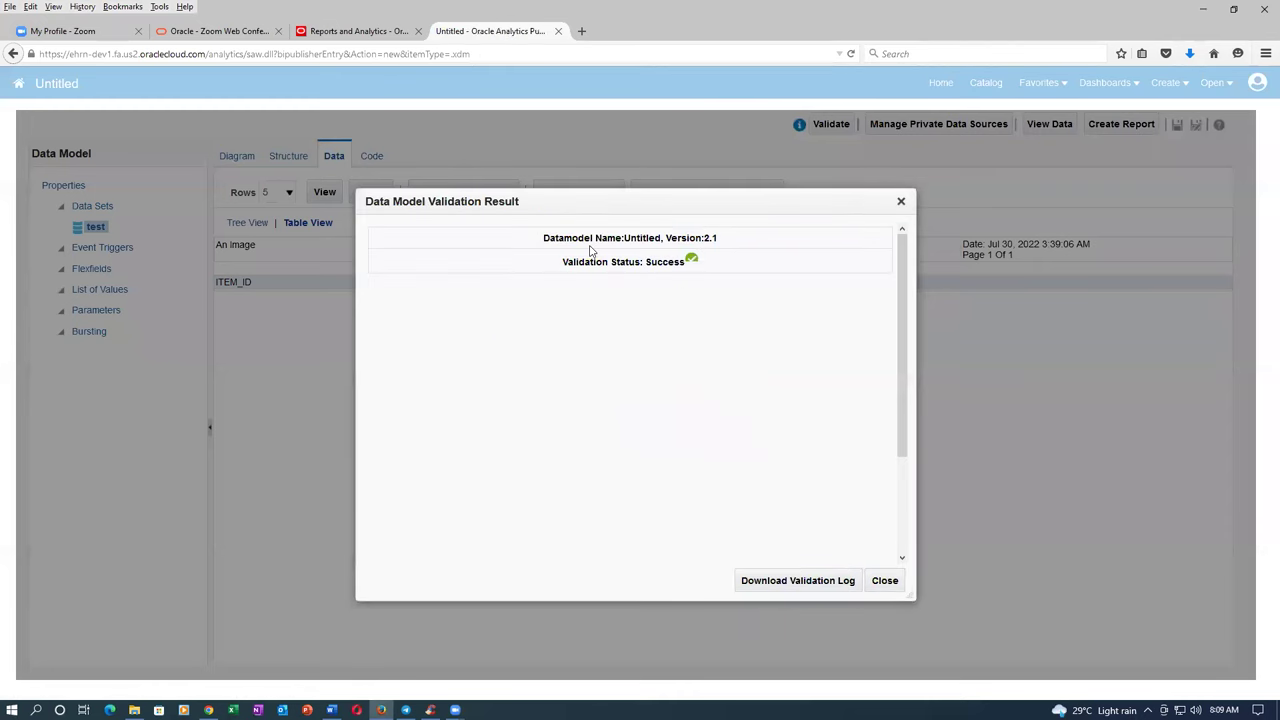
pyautogui.moveTo(585, 262); pyautogui.dragTo(677, 267)
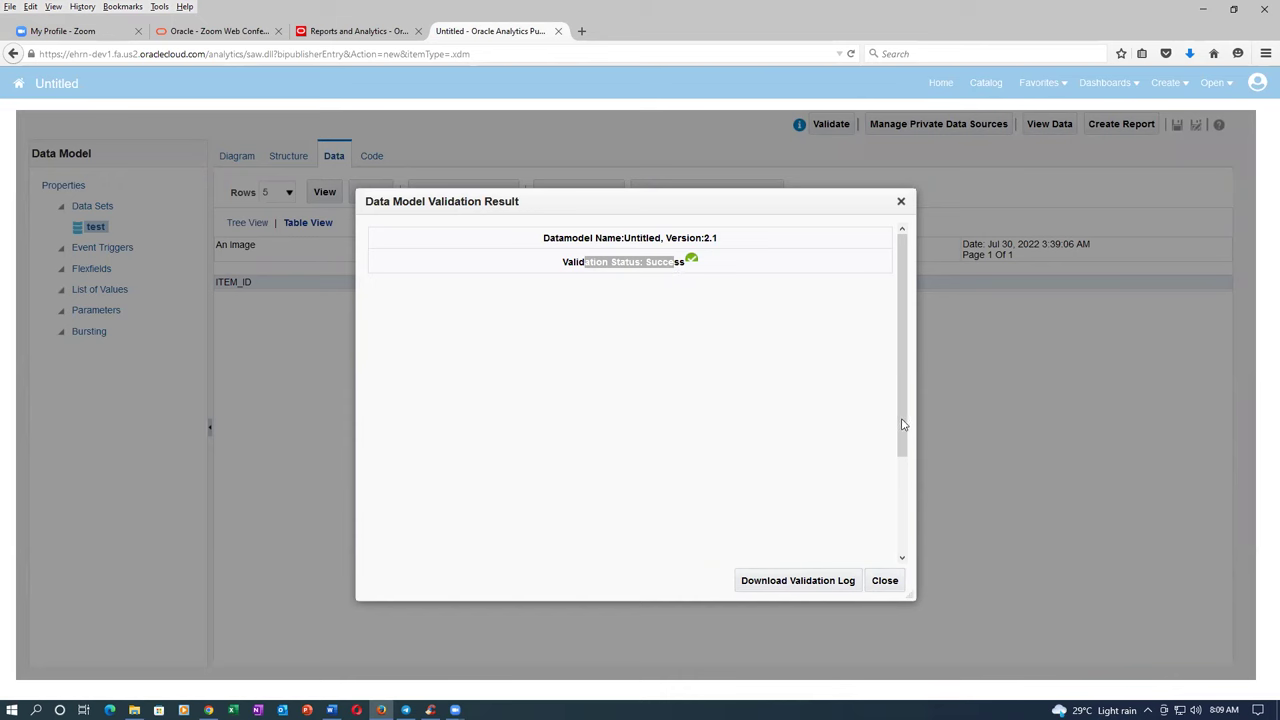
pyautogui.click(884, 581)
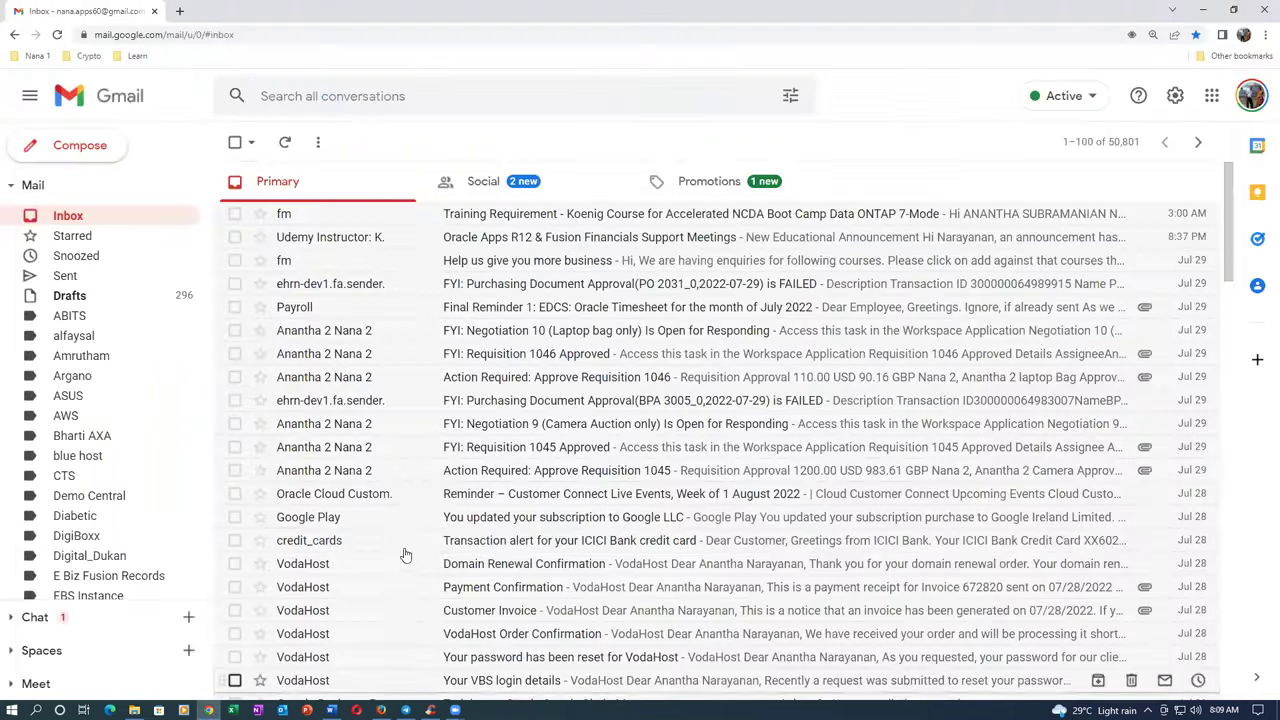
# Leave a blank new Chrome tab and switch to the Telegram student group chat
pyautogui.click(208, 710)
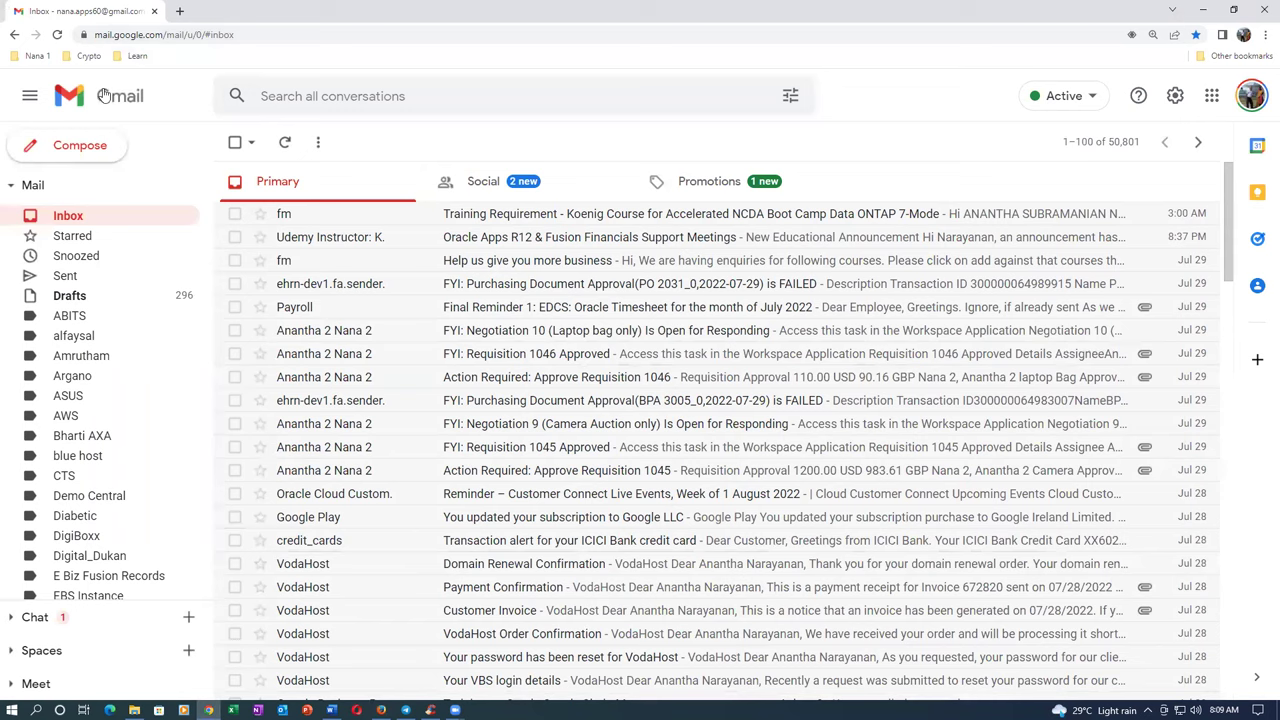
pyautogui.click(179, 11)
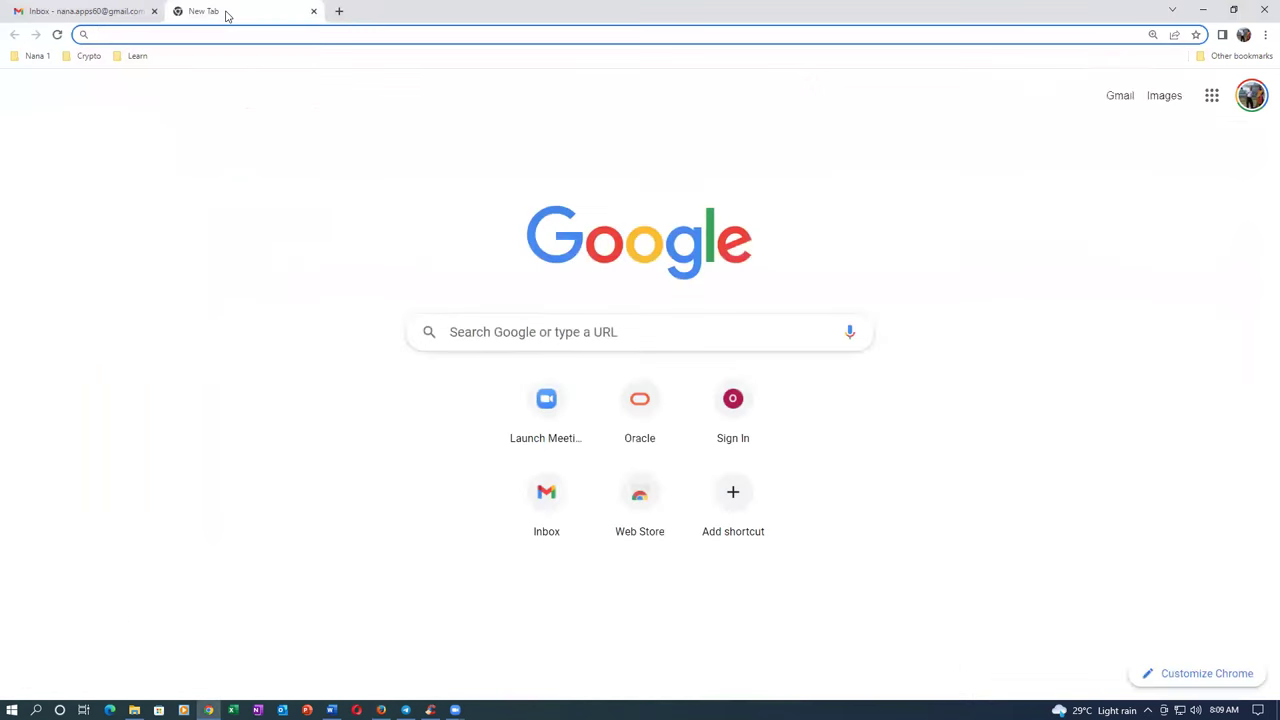
pyautogui.write('eseb')
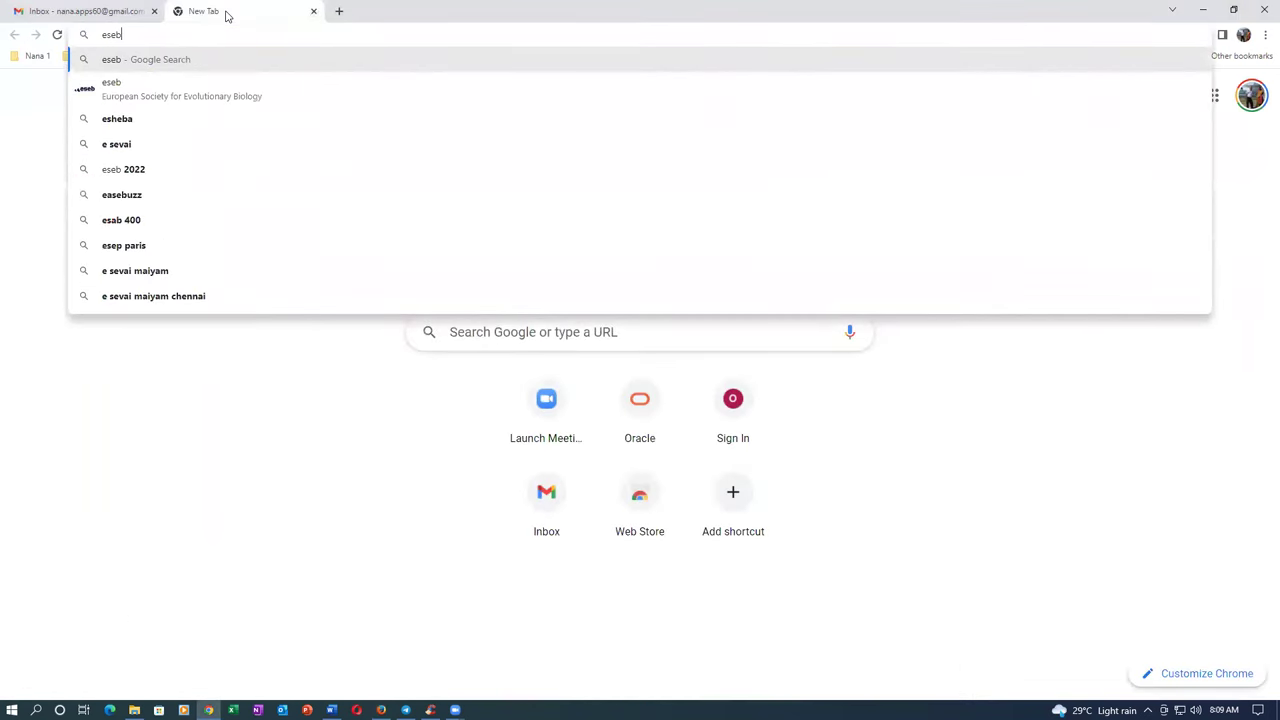
pyautogui.press('BackSpace')
pyautogui.press('BackSpace')
pyautogui.press('BackSpace')
pyautogui.press('BackSpace')
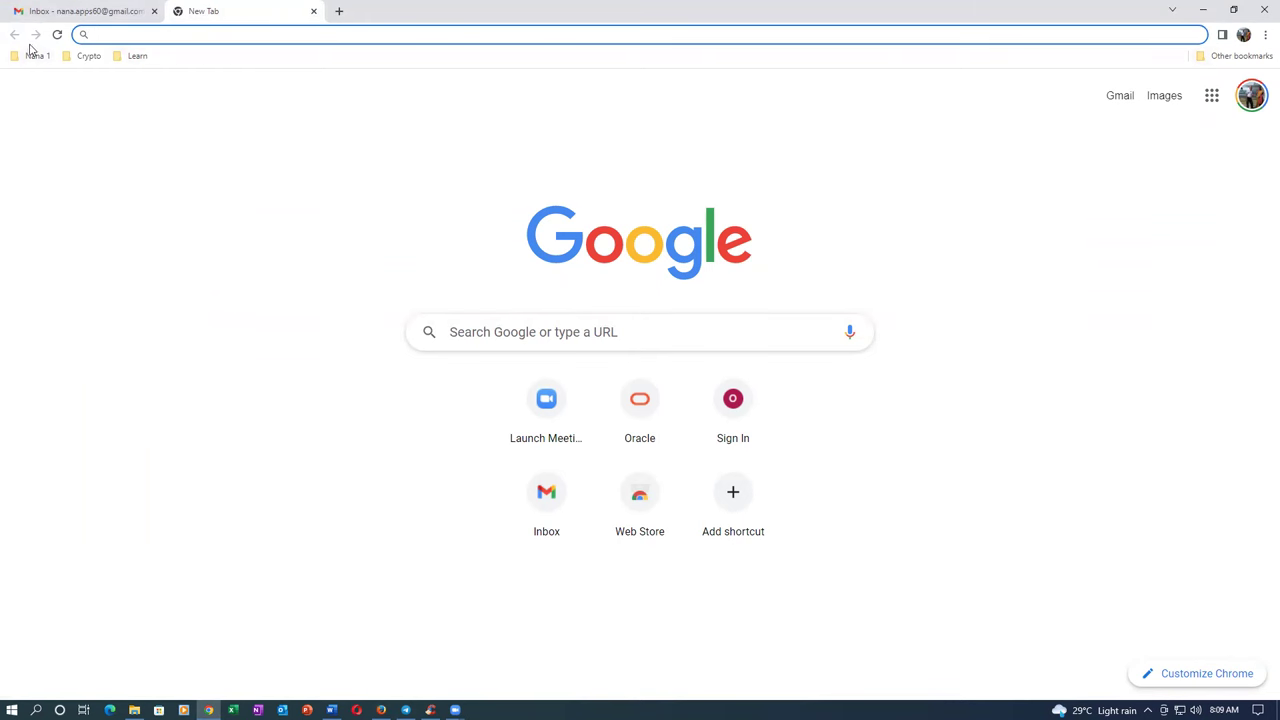
pyautogui.click(108, 35)
pyautogui.write('eseb')
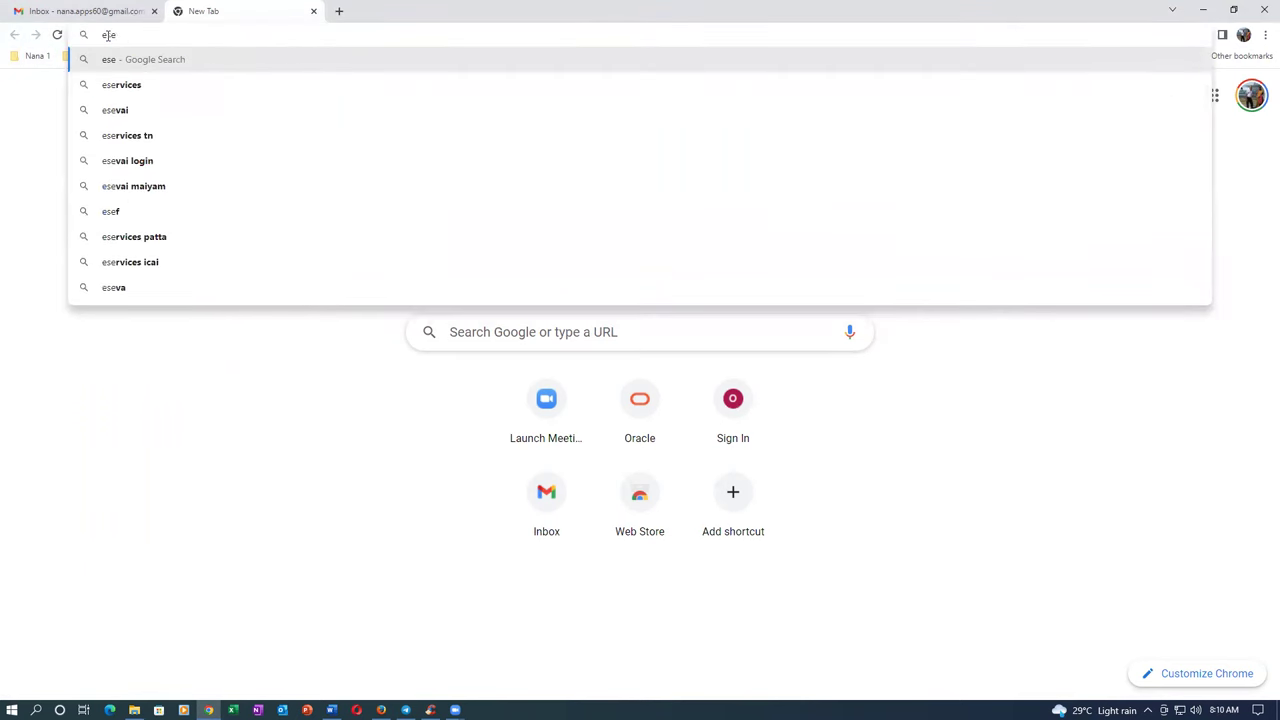
pyautogui.press('BackSpace')
pyautogui.press('BackSpace')
pyautogui.press('BackSpace')
pyautogui.press('BackSpace')
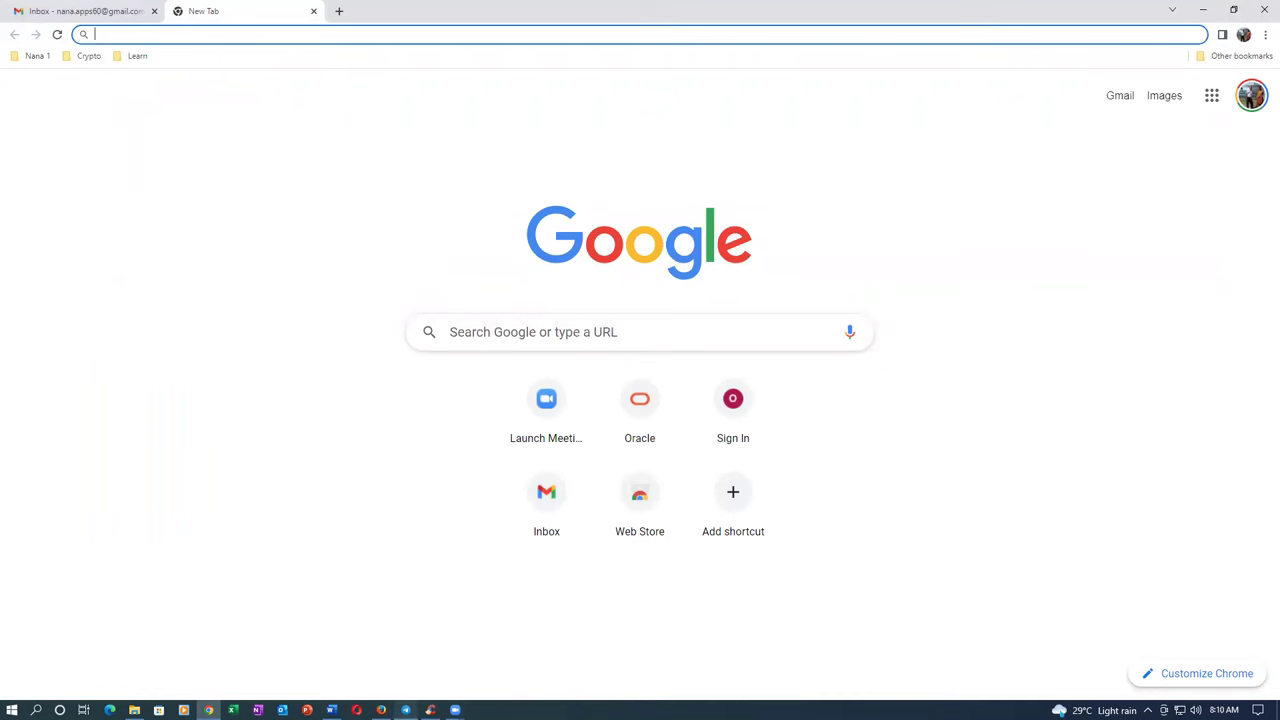
pyautogui.click(405, 710)
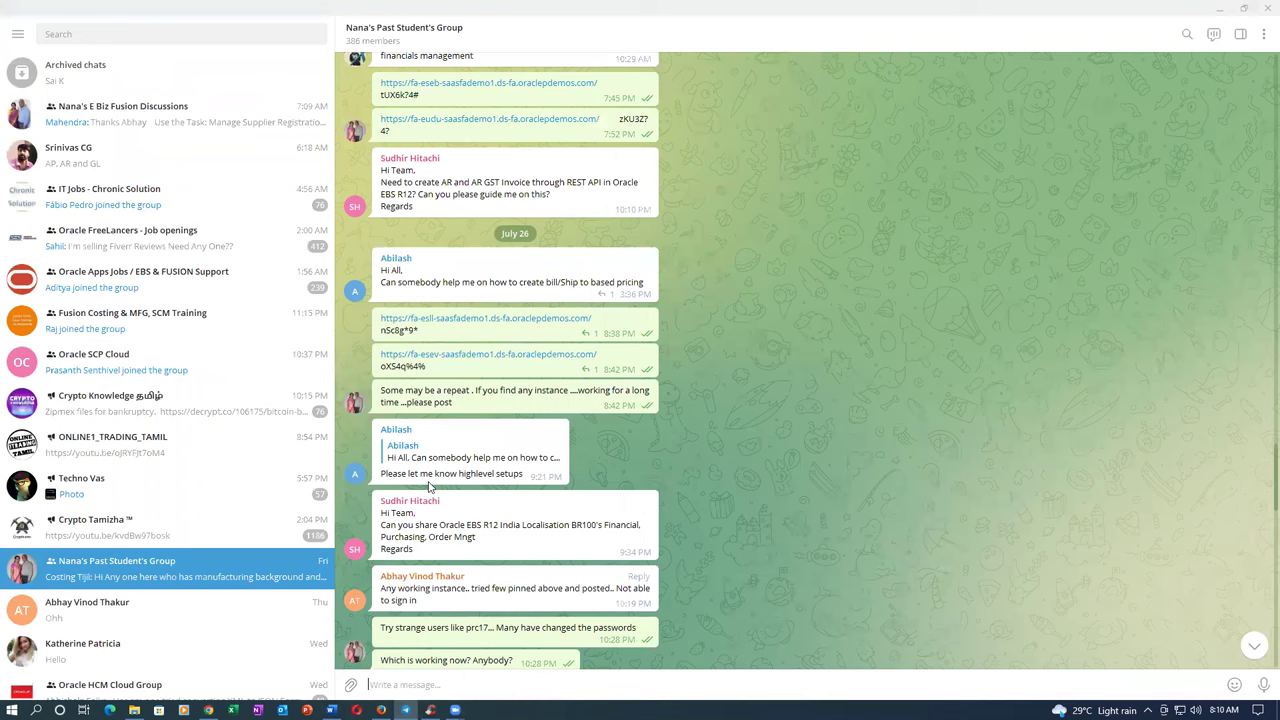
# Open the shared fa-eseb-saasfademo1 demo instance link from the Telegram group chat
pyautogui.click(461, 86)
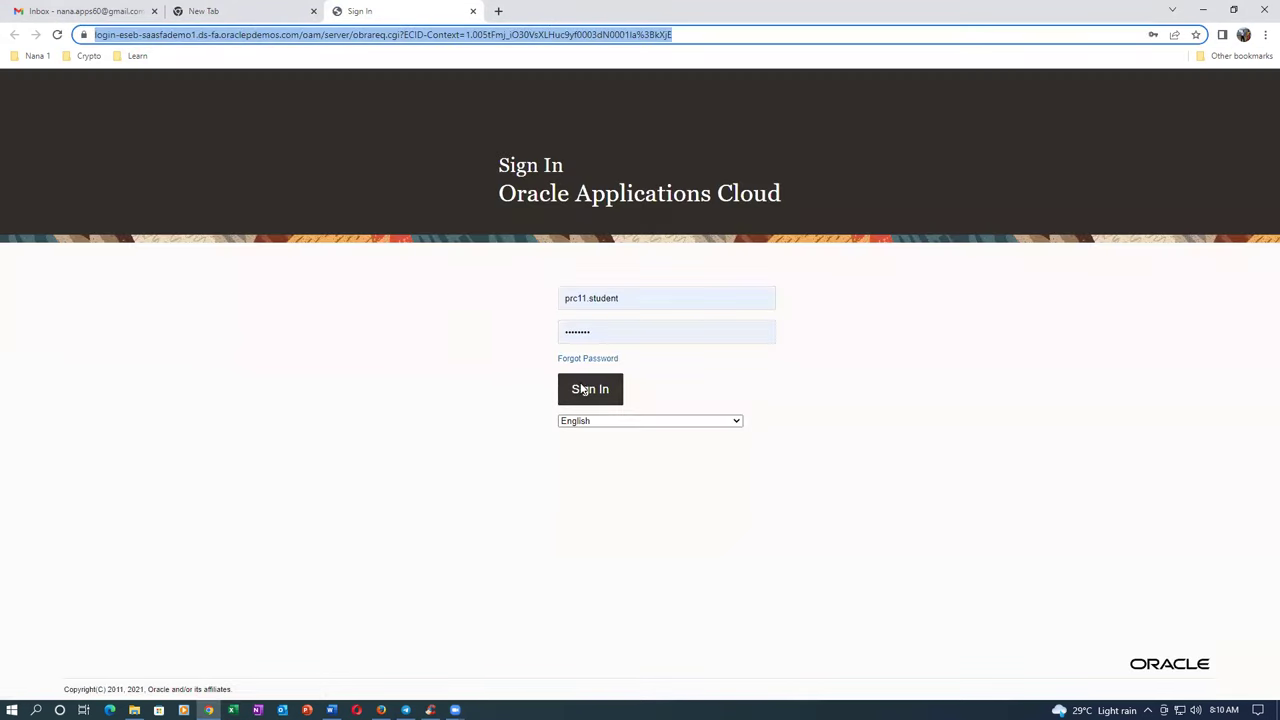
# Replace the prefilled username with the other student user and sign in to the fa-eseb instance
pyautogui.click(633, 298)
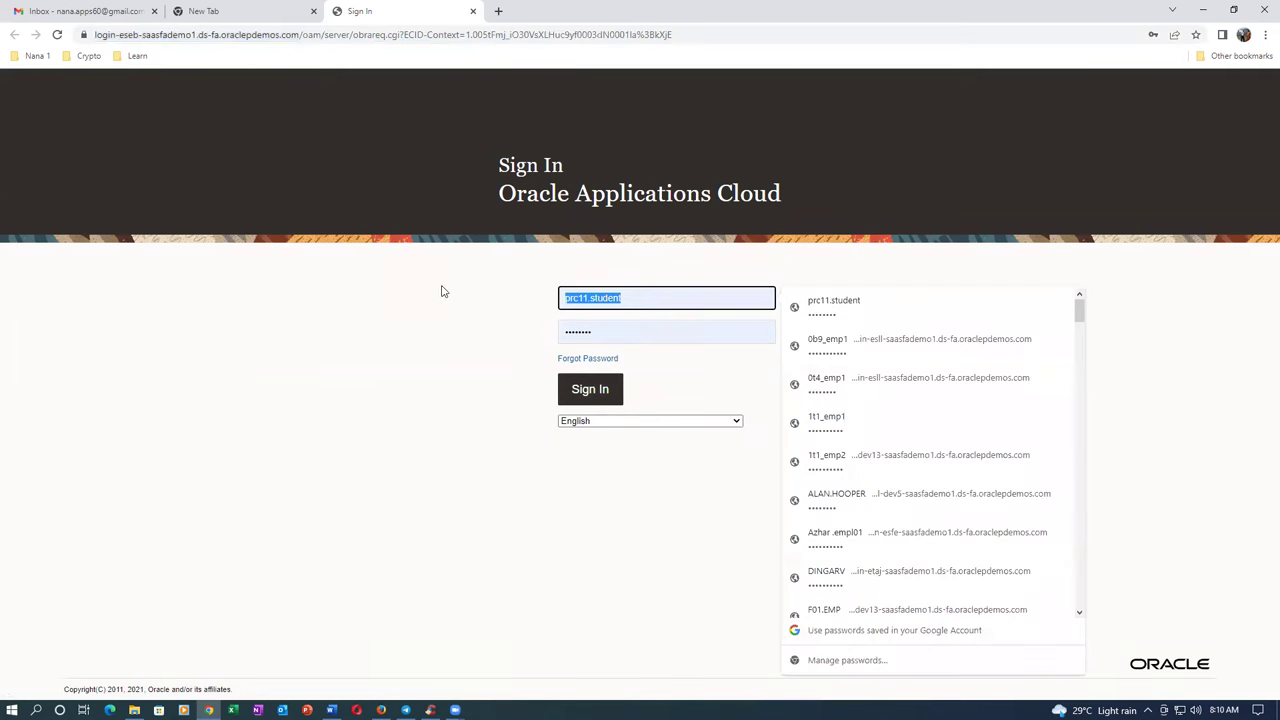
pyautogui.write('scm11.st')
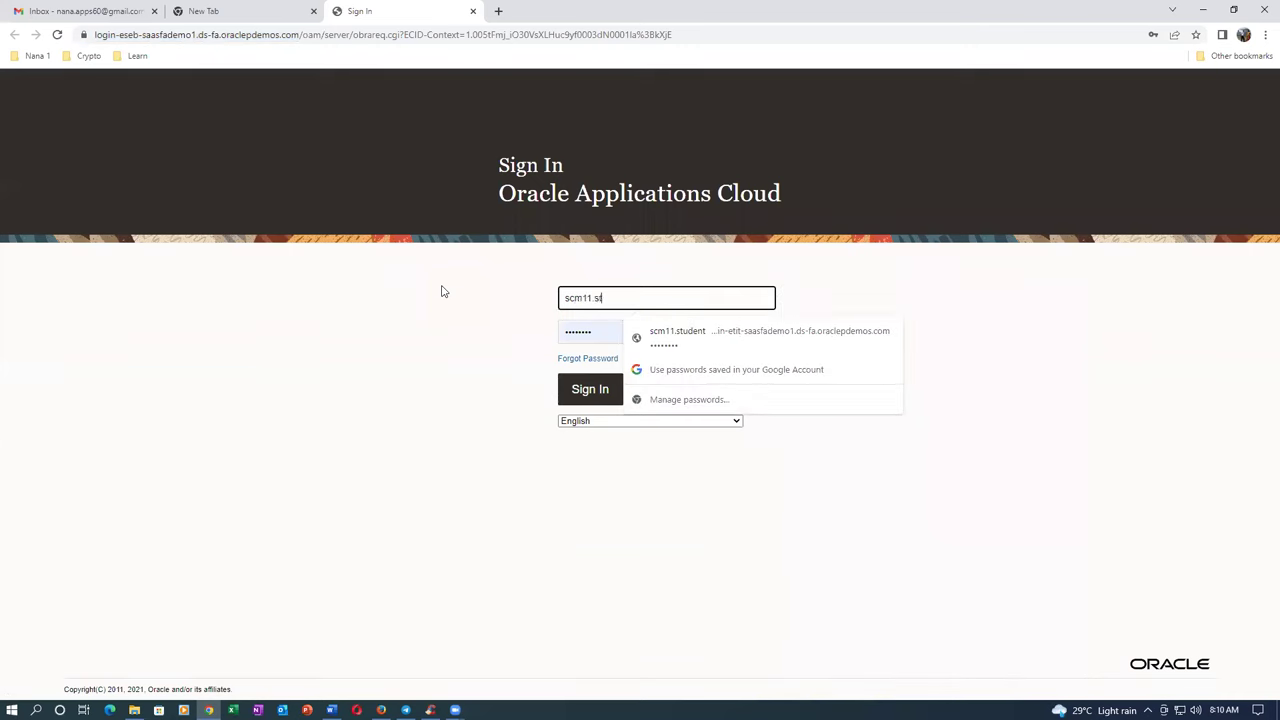
pyautogui.write('udent')
pyautogui.click(580, 392)
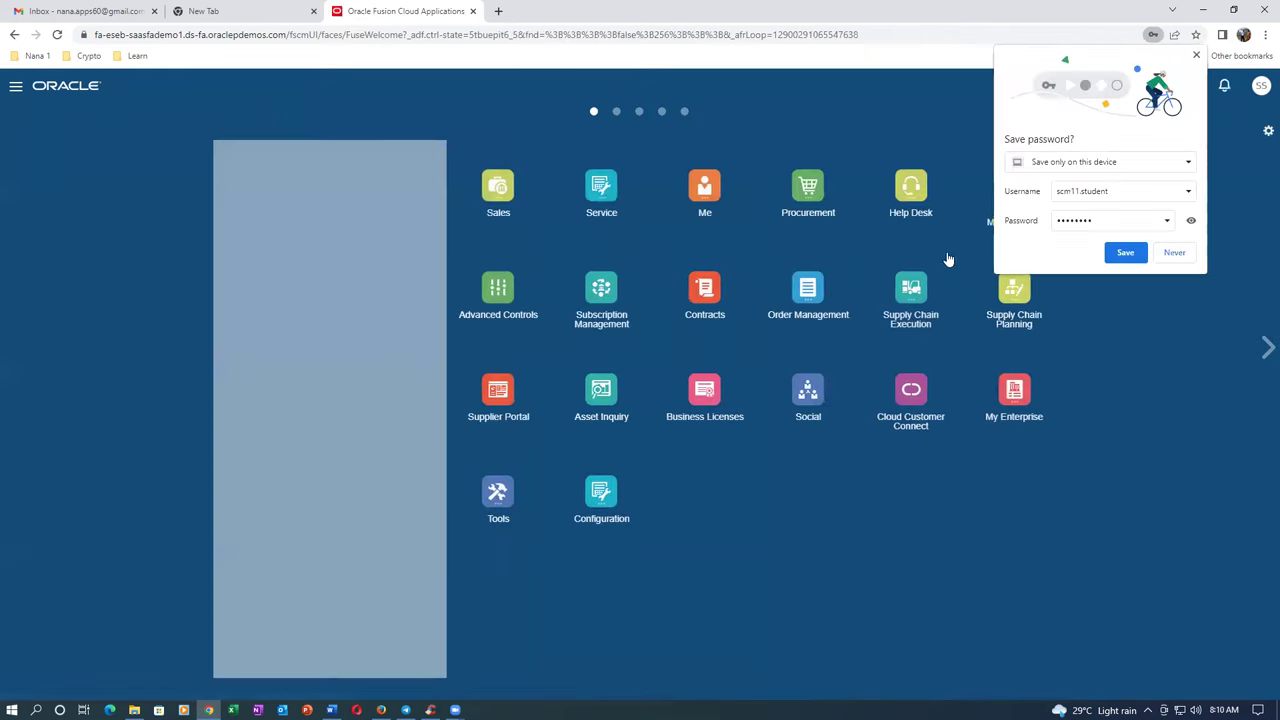
# Dismiss the save-password offer, go to Tools > Reports and Analytics, and launch Browse Catalog
pyautogui.click(1125, 253)
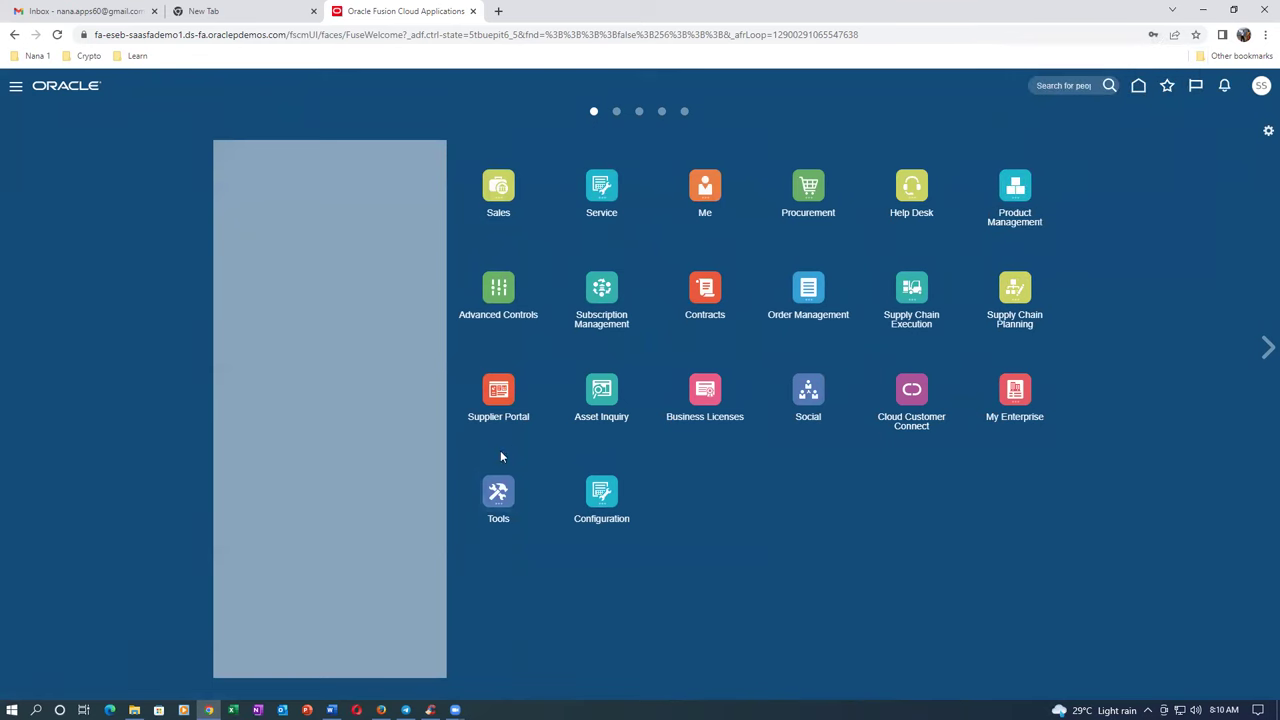
pyautogui.click(500, 492)
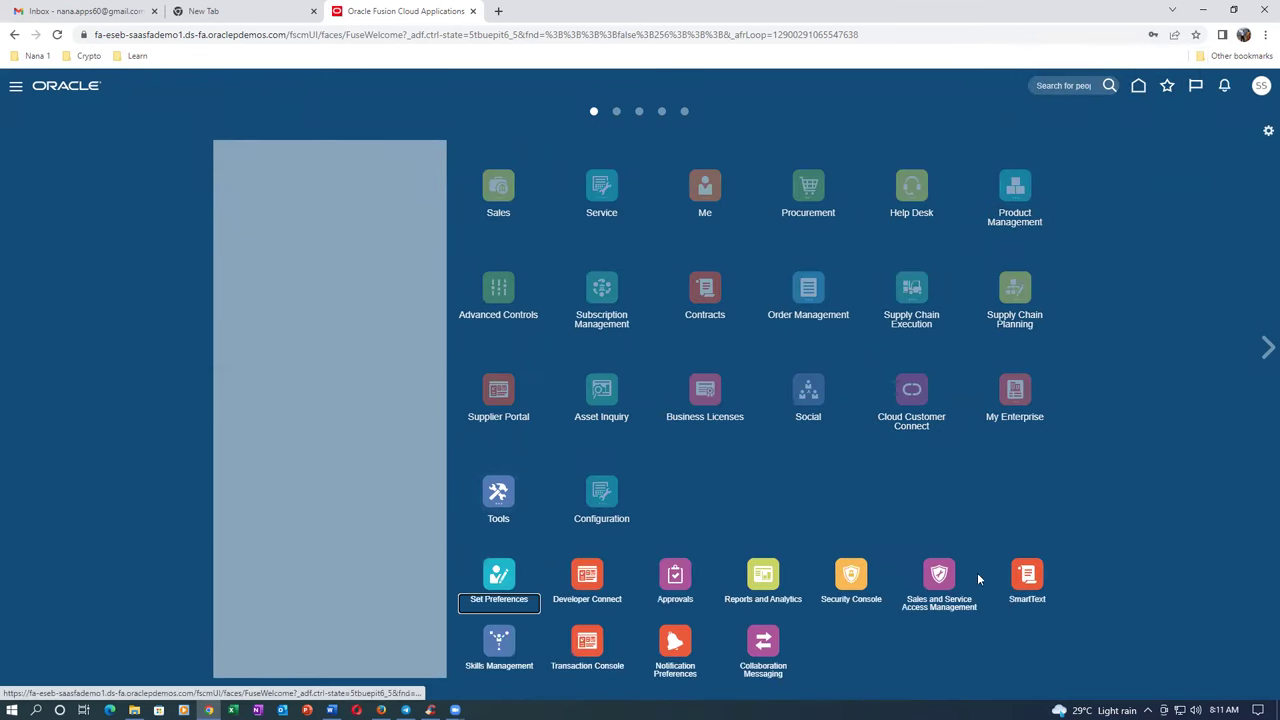
pyautogui.click(757, 577)
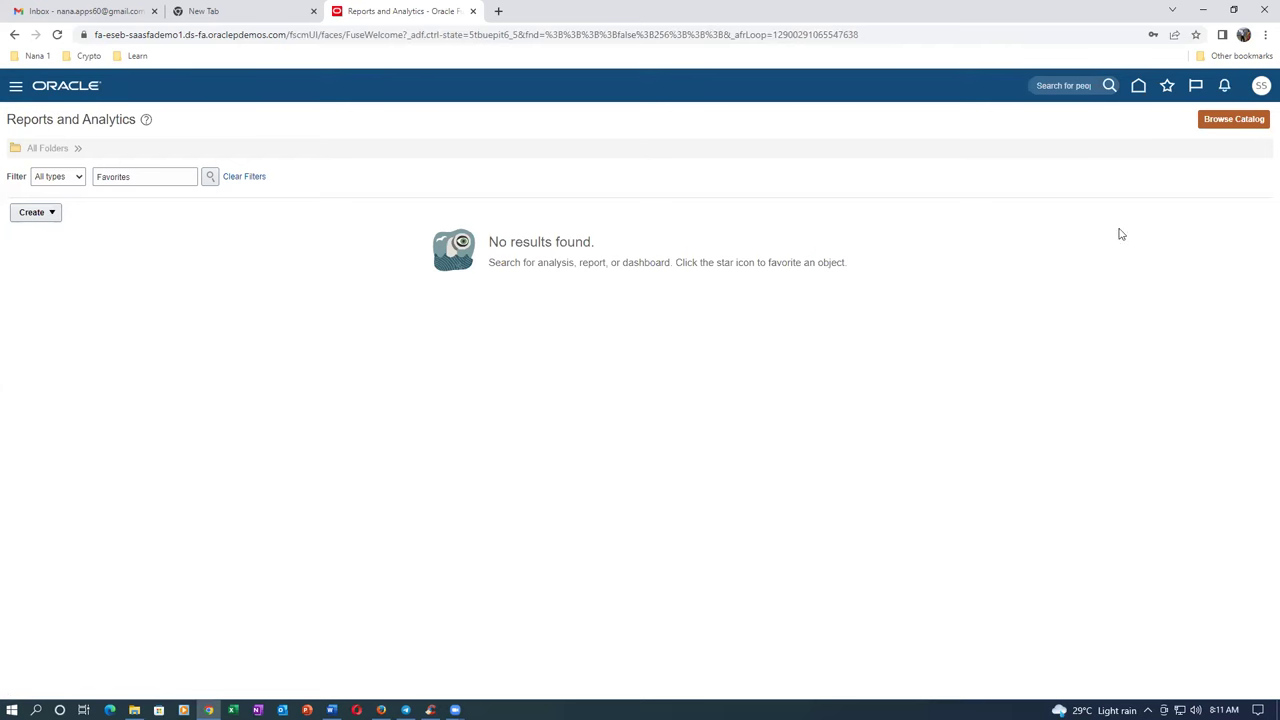
pyautogui.click(1232, 120)
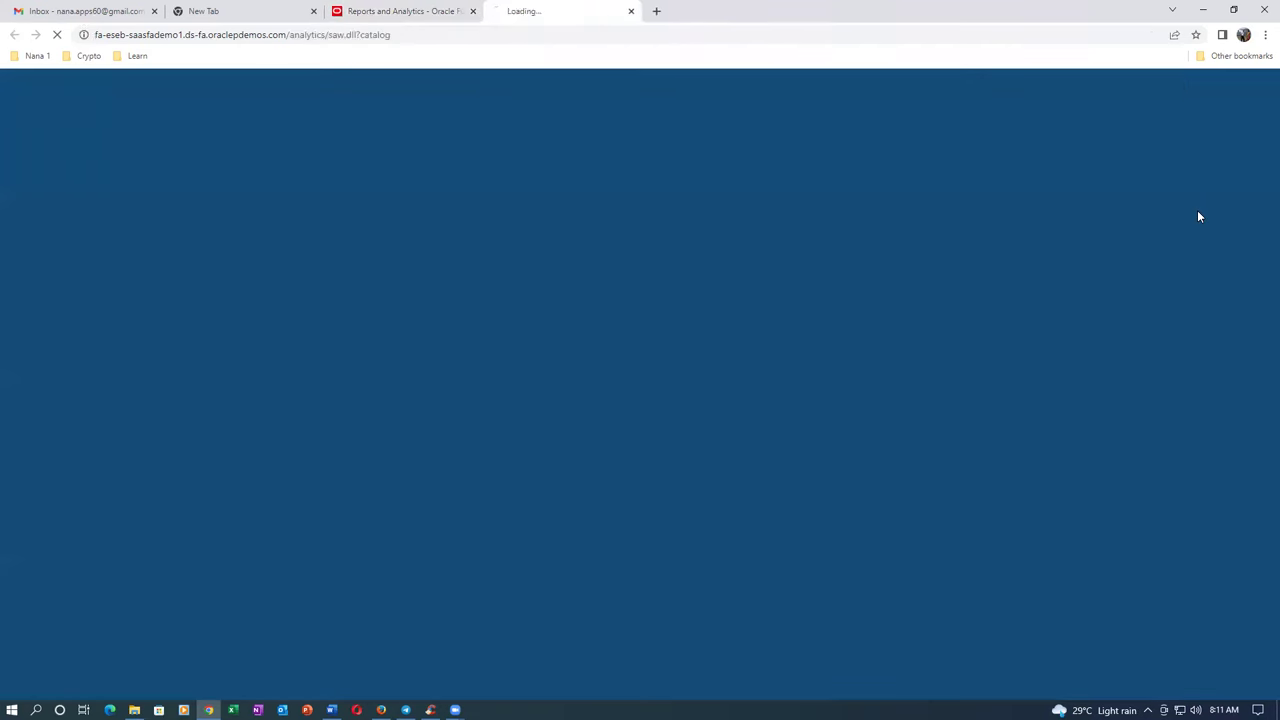
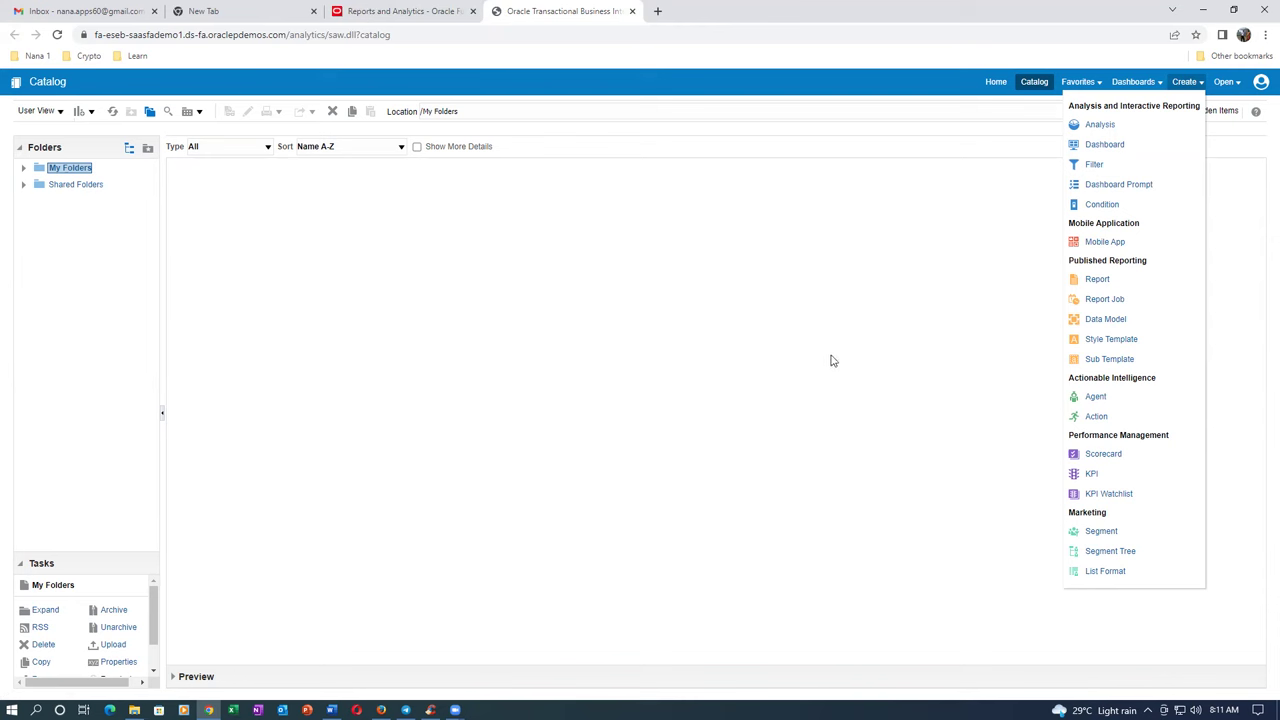
# Create a new data model and bring up its list of data set types
pyautogui.click(1117, 322)
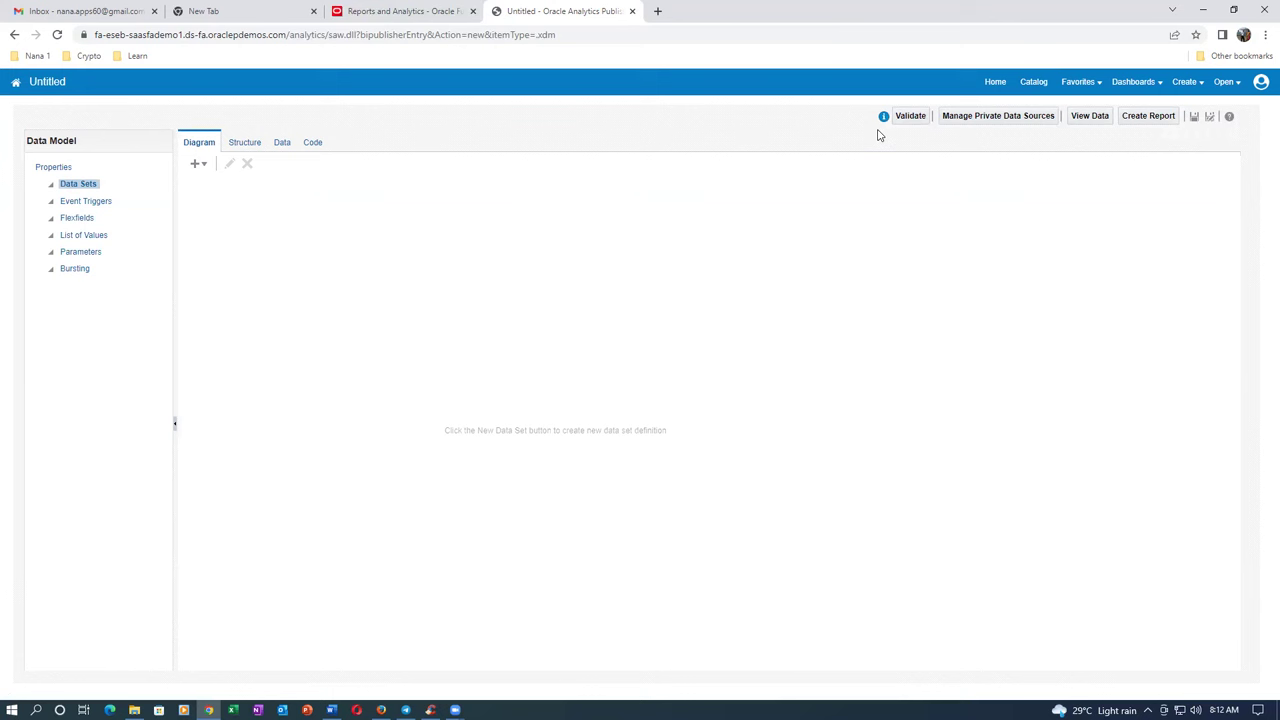
pyautogui.click(199, 166)
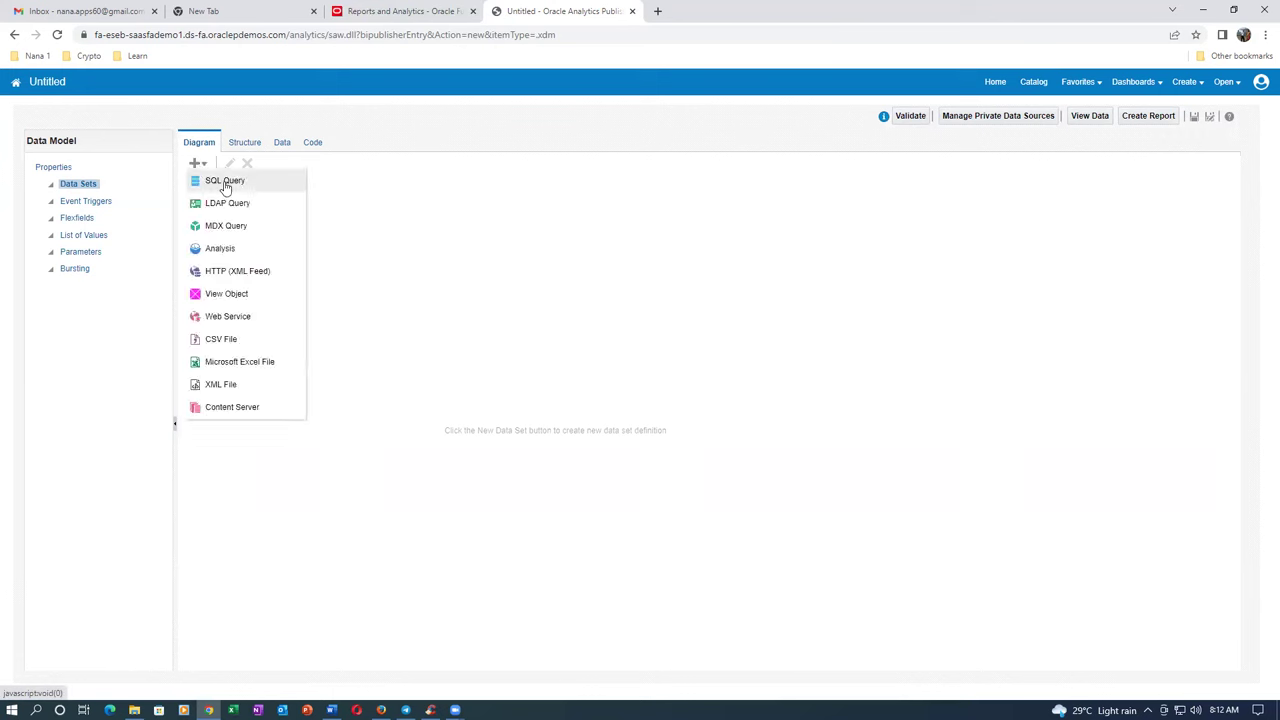
# Create SQL data set 'test' on ApplicationDB_FSCM, querying FUSION.EGP_ITEM_TEXT_TL for item AS65000
pyautogui.click(224, 185)
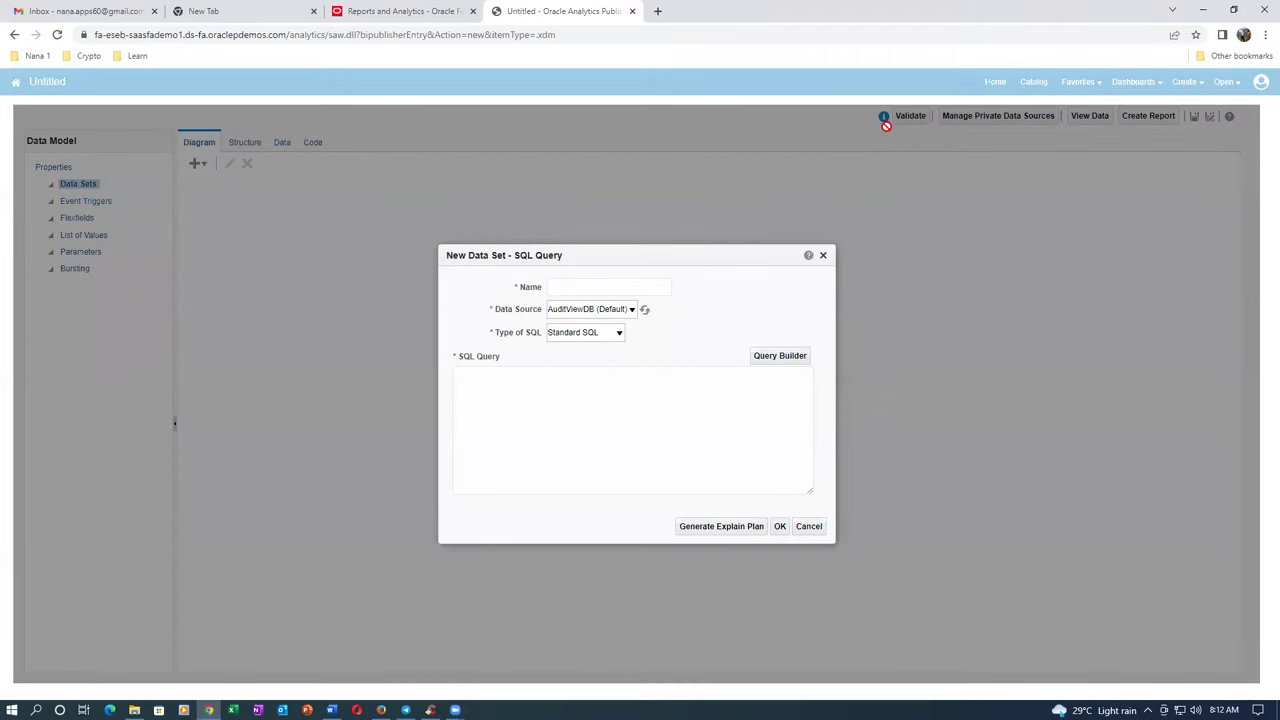
pyautogui.click(596, 286)
pyautogui.write('test')
pyautogui.press('Tab')
pyautogui.click(591, 308)
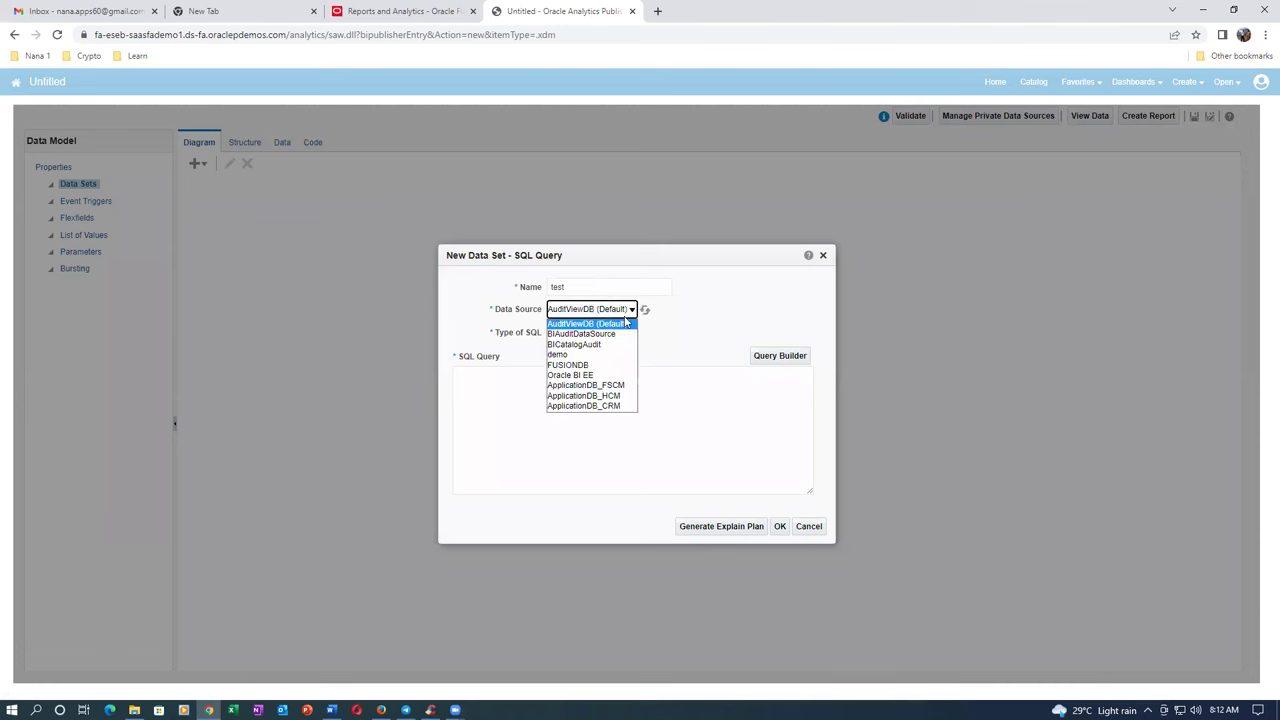
pyautogui.click(594, 386)
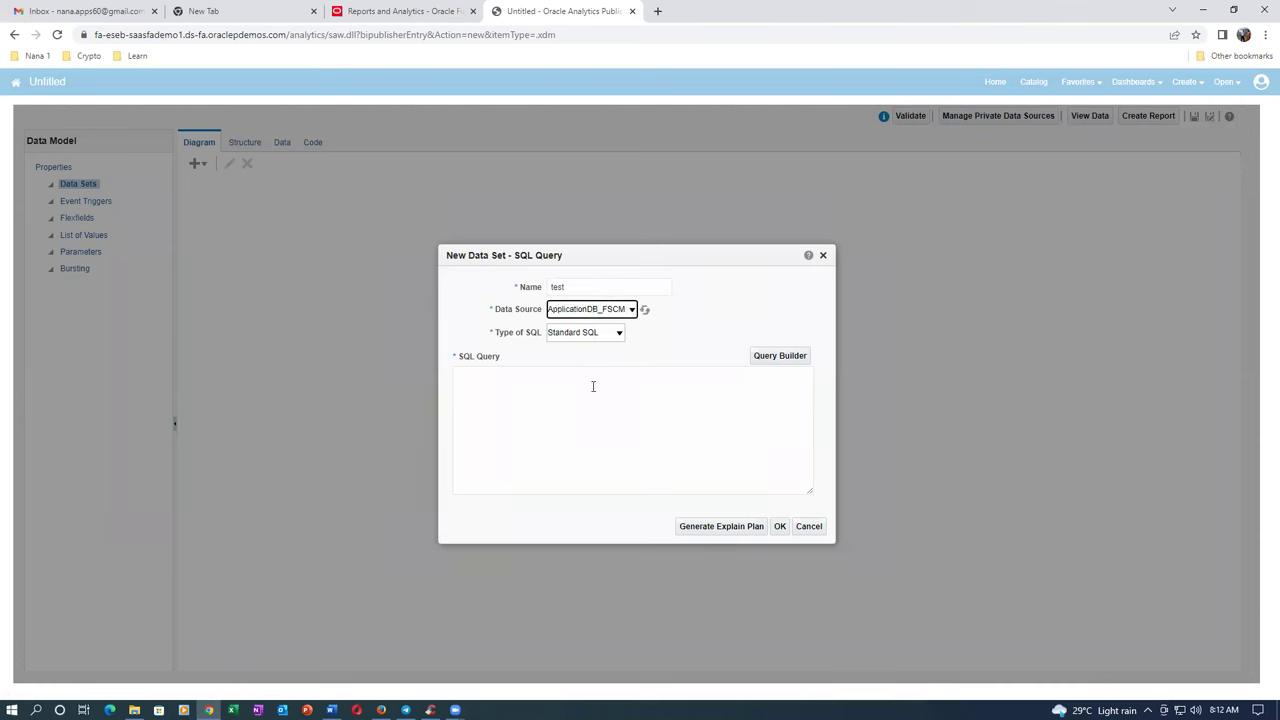
pyautogui.click(558, 410)
pyautogui.write("SELECT * from FUSION.EGP_ITEM_TEXT_TL where item_code='d0101_std_order'")
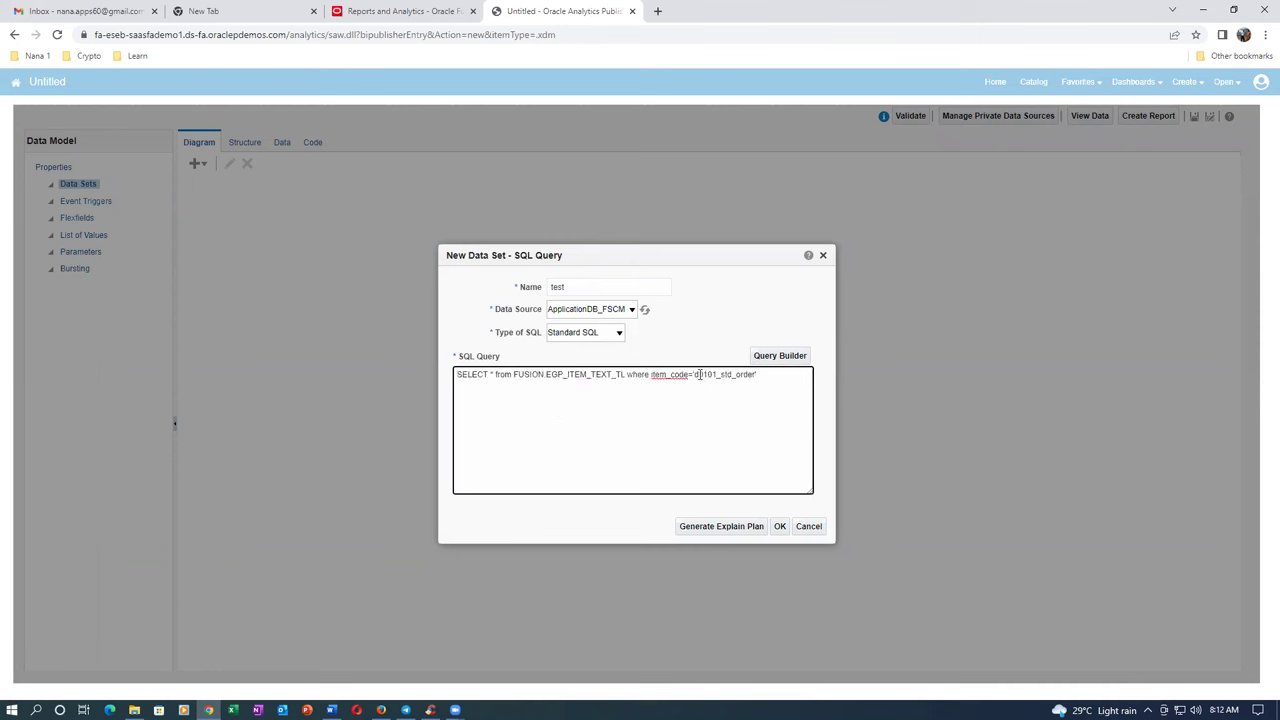
pyautogui.write('AS6500')
pyautogui.press('Delete')
pyautogui.press('Delete')
pyautogui.press('Delete')
pyautogui.press('Delete')
pyautogui.press('Delete')
pyautogui.press('Delete')
pyautogui.press('Delete')
pyautogui.press('Delete')
pyautogui.press('Delete')
pyautogui.press('Delete')
pyautogui.press('Delete')
pyautogui.press('Delete')
pyautogui.click(781, 526)
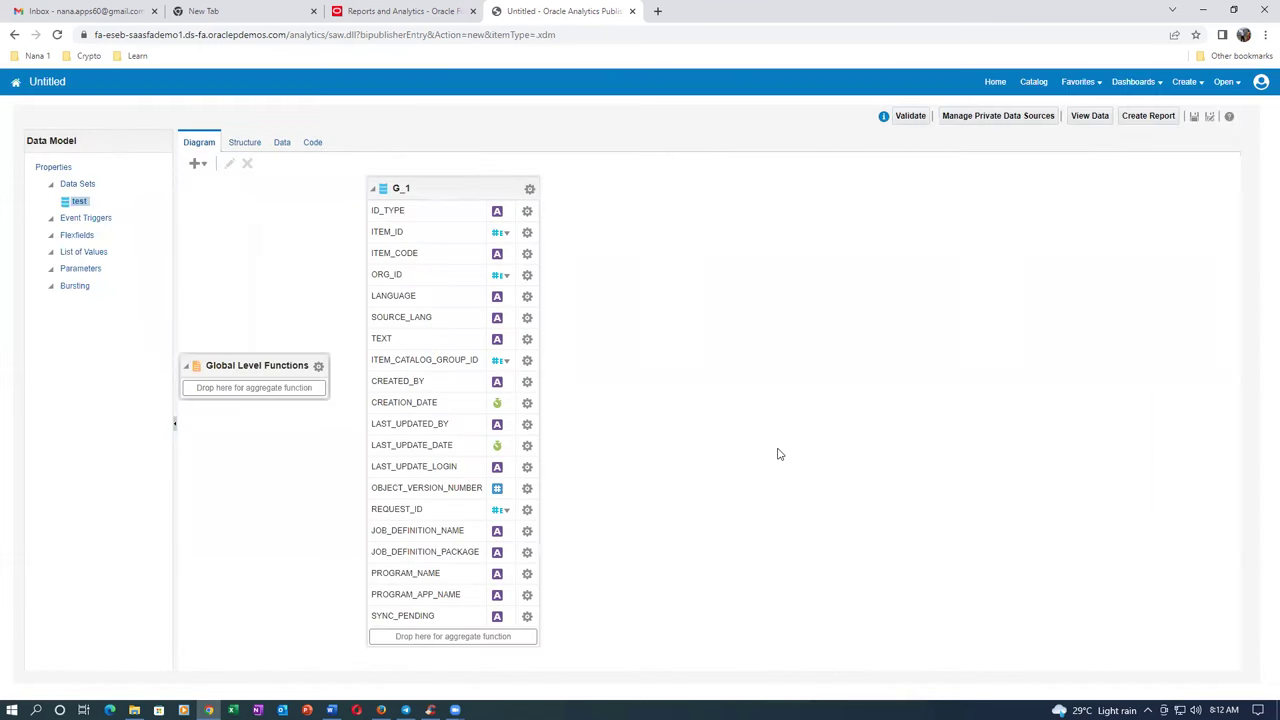
pyautogui.click(497, 188)
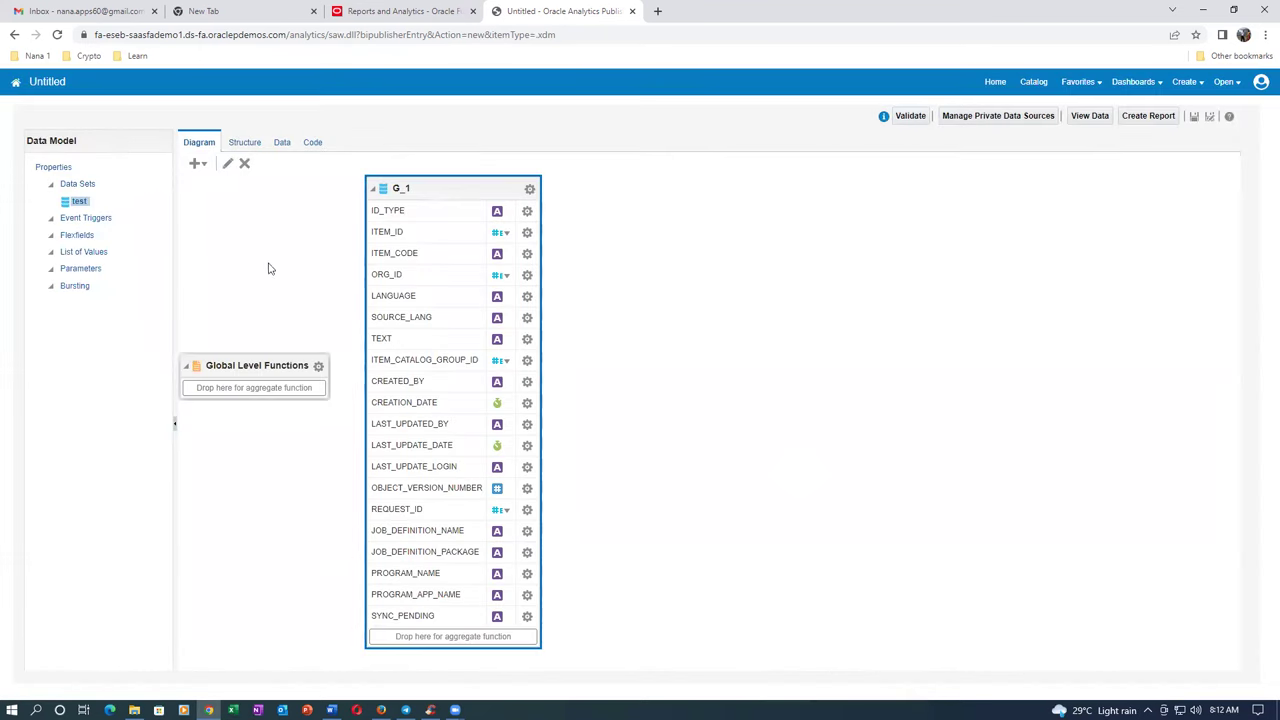
pyautogui.click(281, 142)
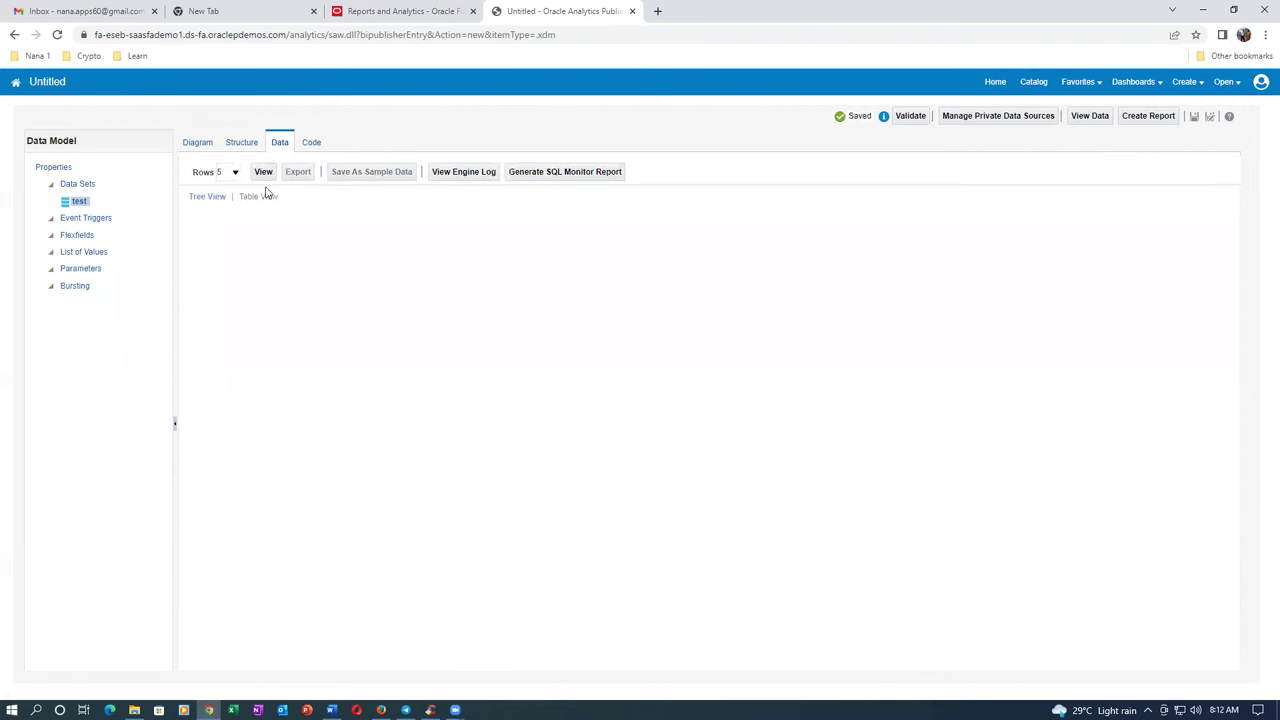
pyautogui.click(263, 171)
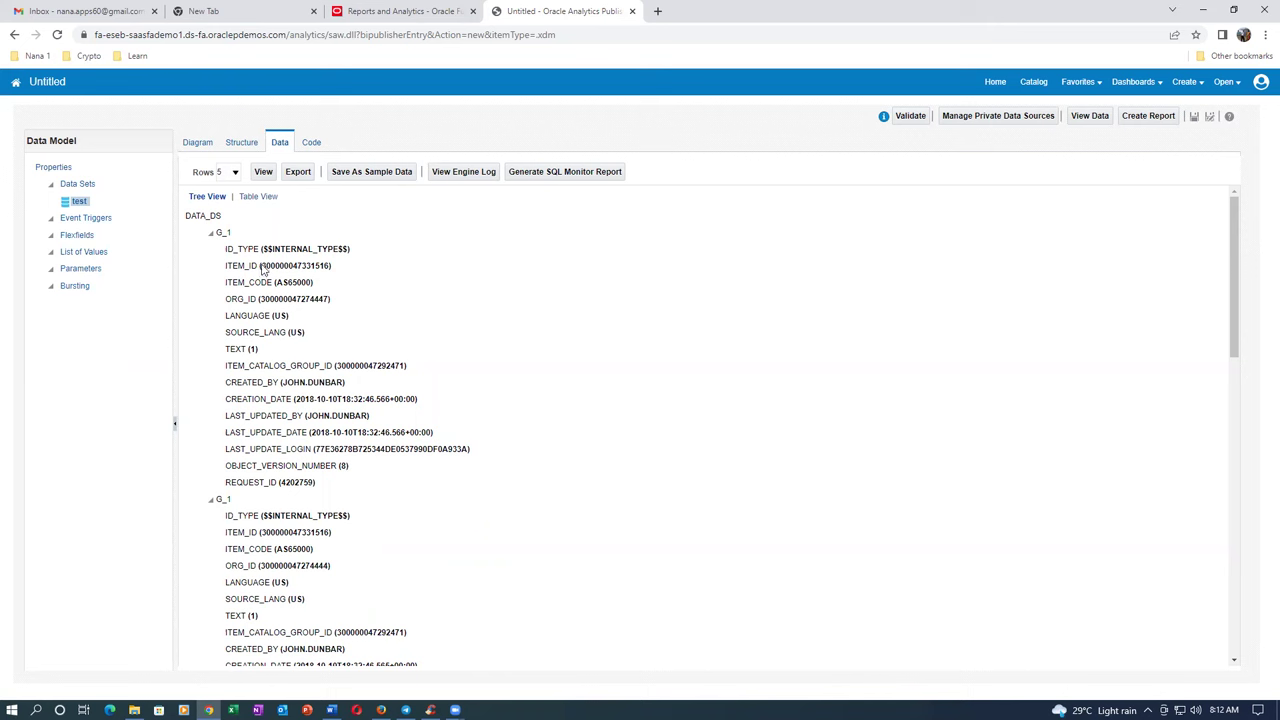
pyautogui.moveTo(262, 267); pyautogui.dragTo(329, 281)
pyautogui.hotkey('ctrl', 'c')
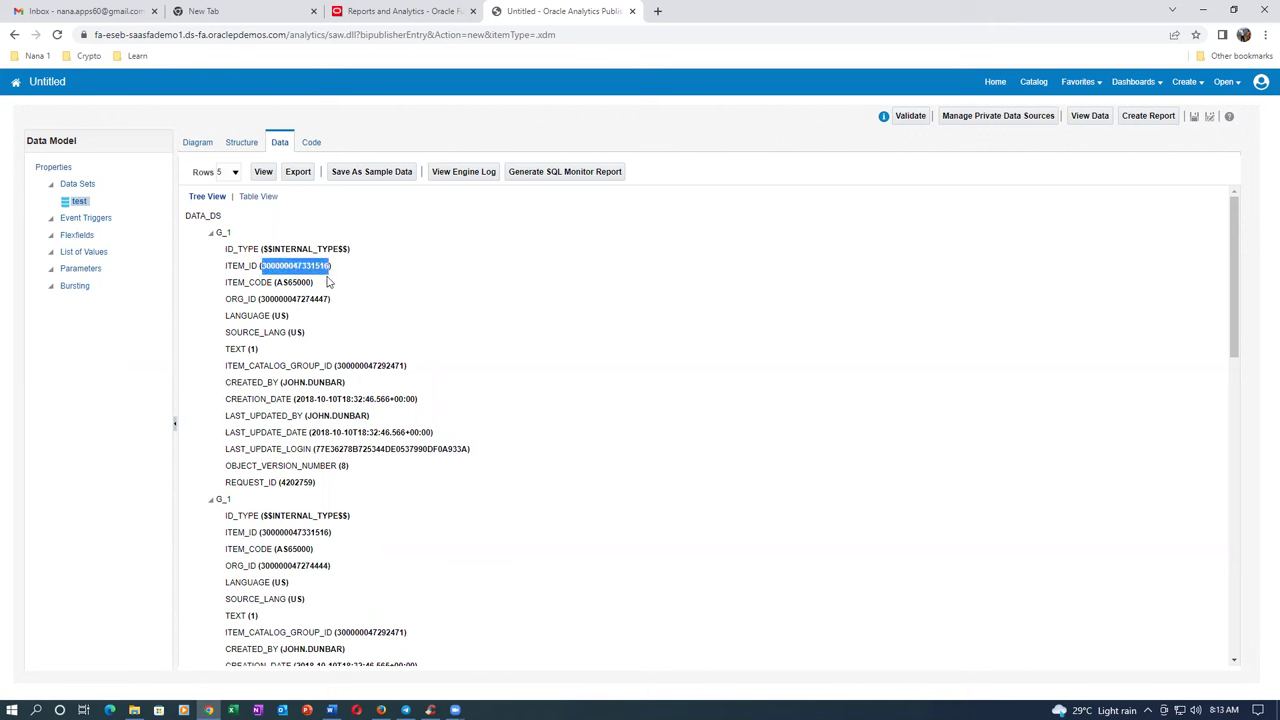
pyautogui.hotkey('alt', 'Tab')
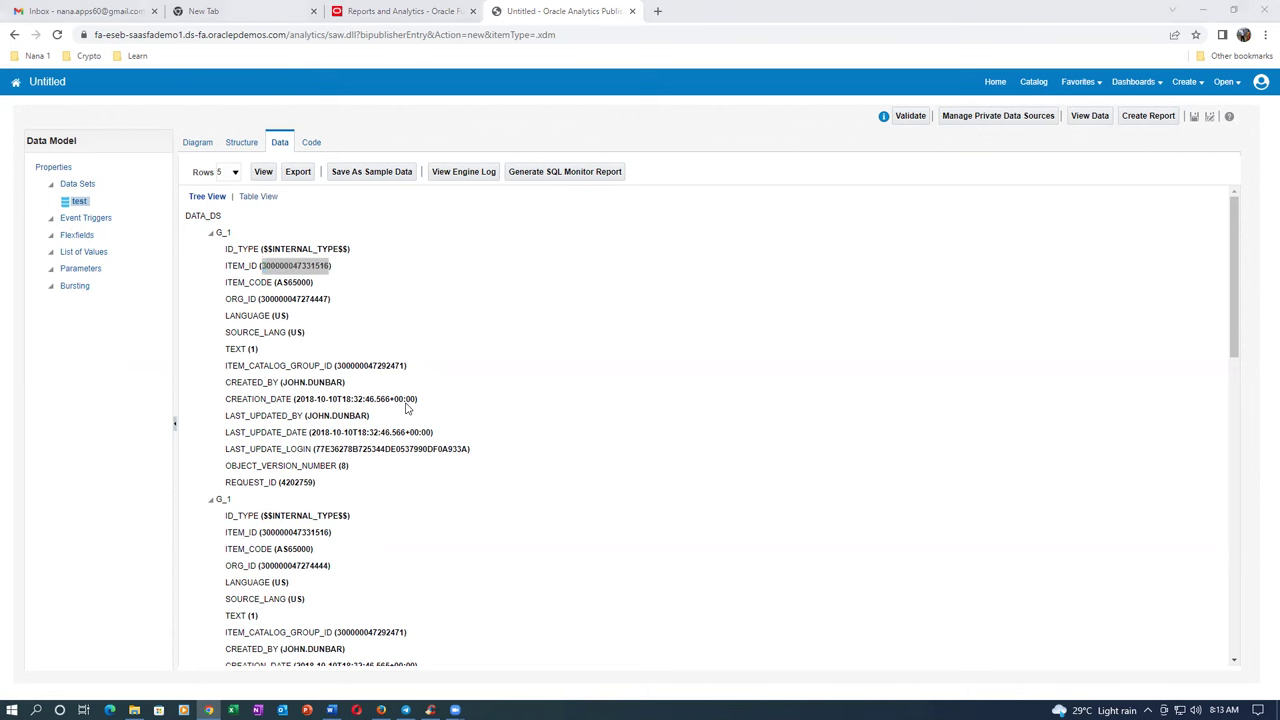
pyautogui.hotkey('alt', 'Tab')
pyautogui.hotkey('alt', 'Tab')
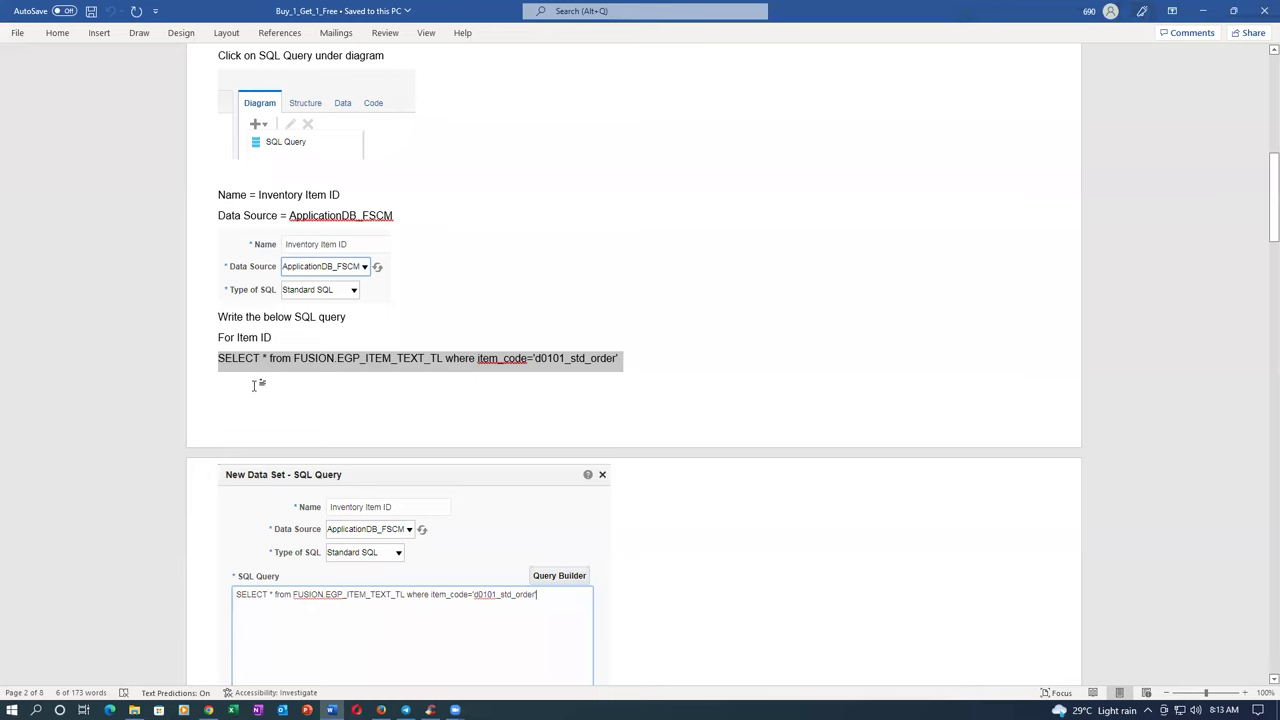
pyautogui.click(302, 400)
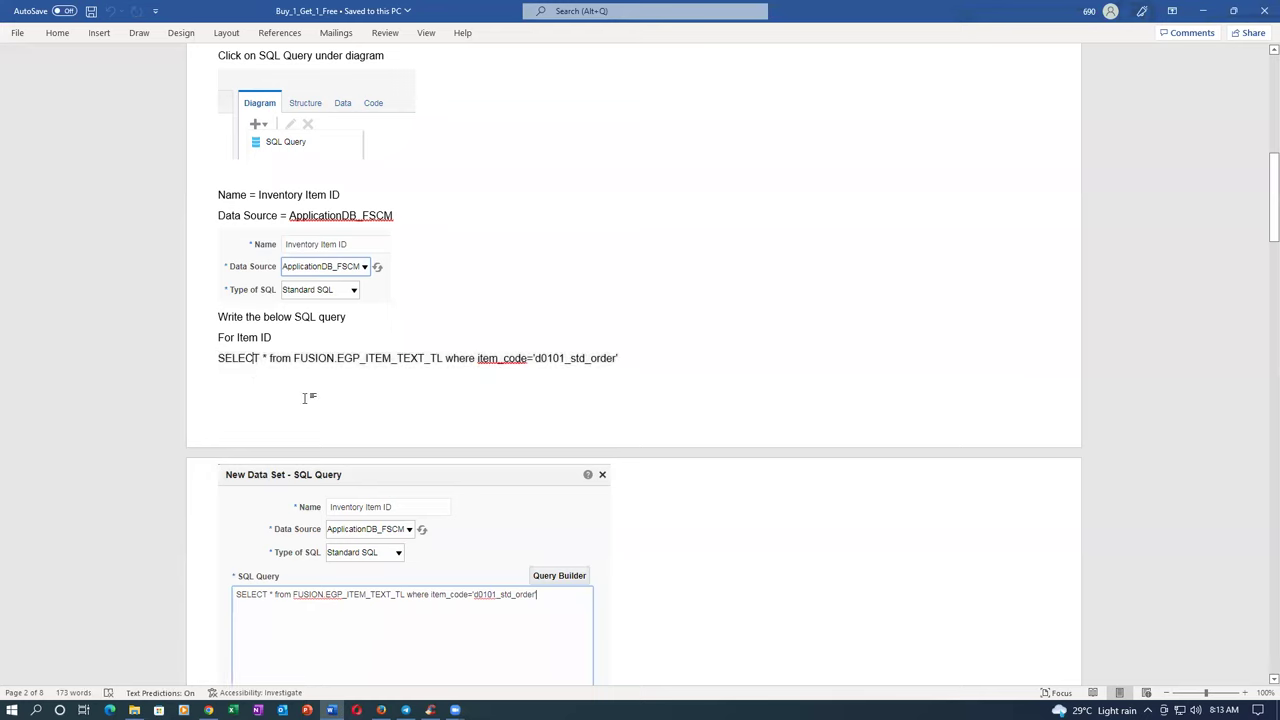
pyautogui.scroll(-6, 306, 404)
pyautogui.scroll(-12, 306, 404)
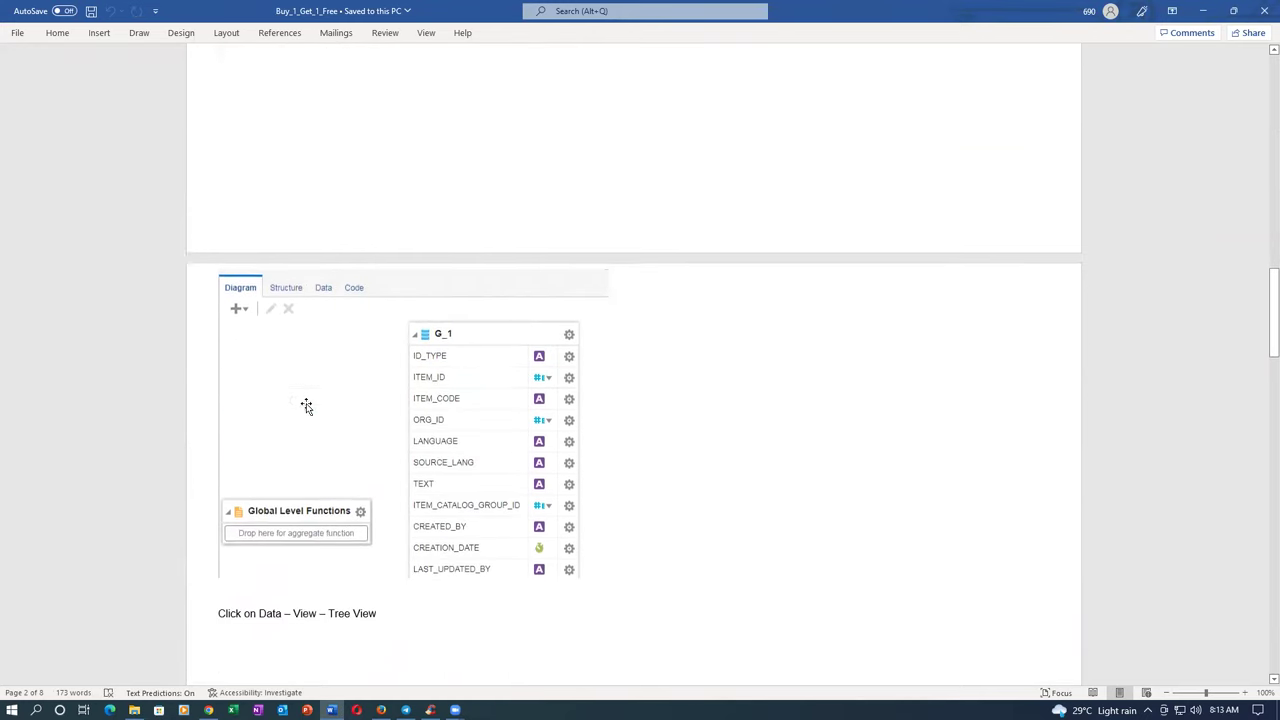
pyautogui.scroll(-5, 310, 406)
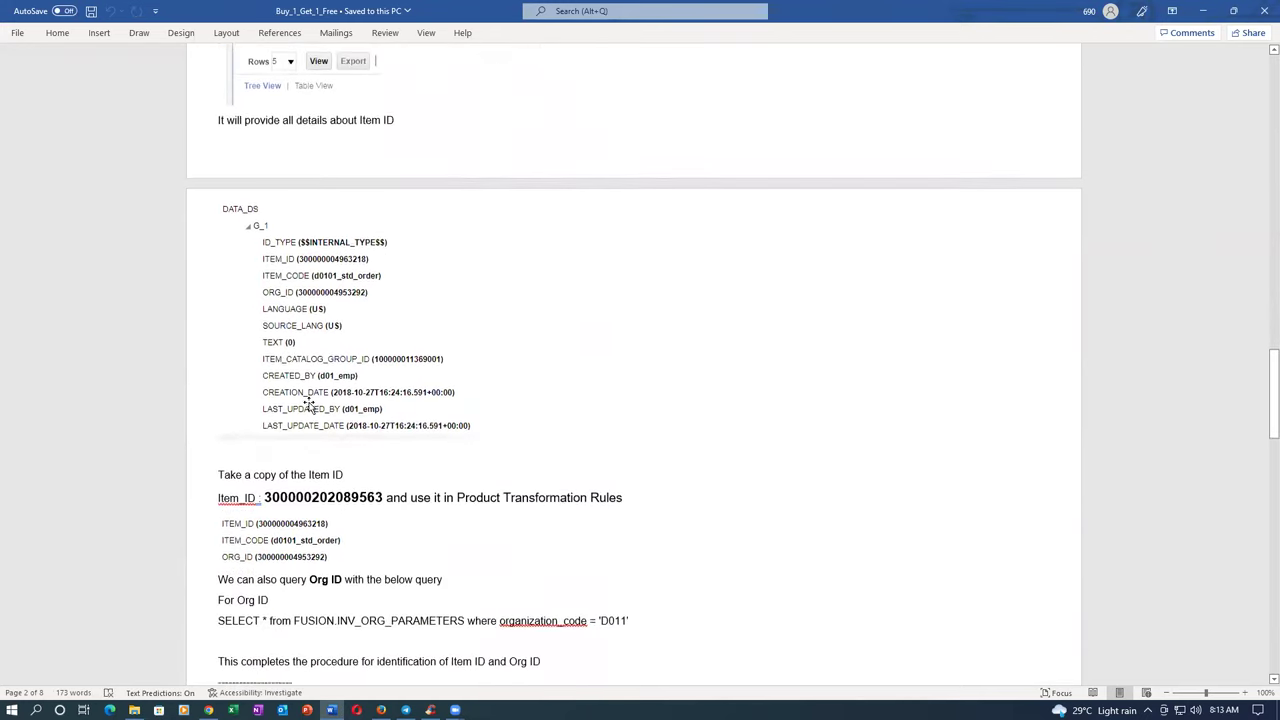
pyautogui.moveTo(265, 337); pyautogui.dragTo(380, 345)
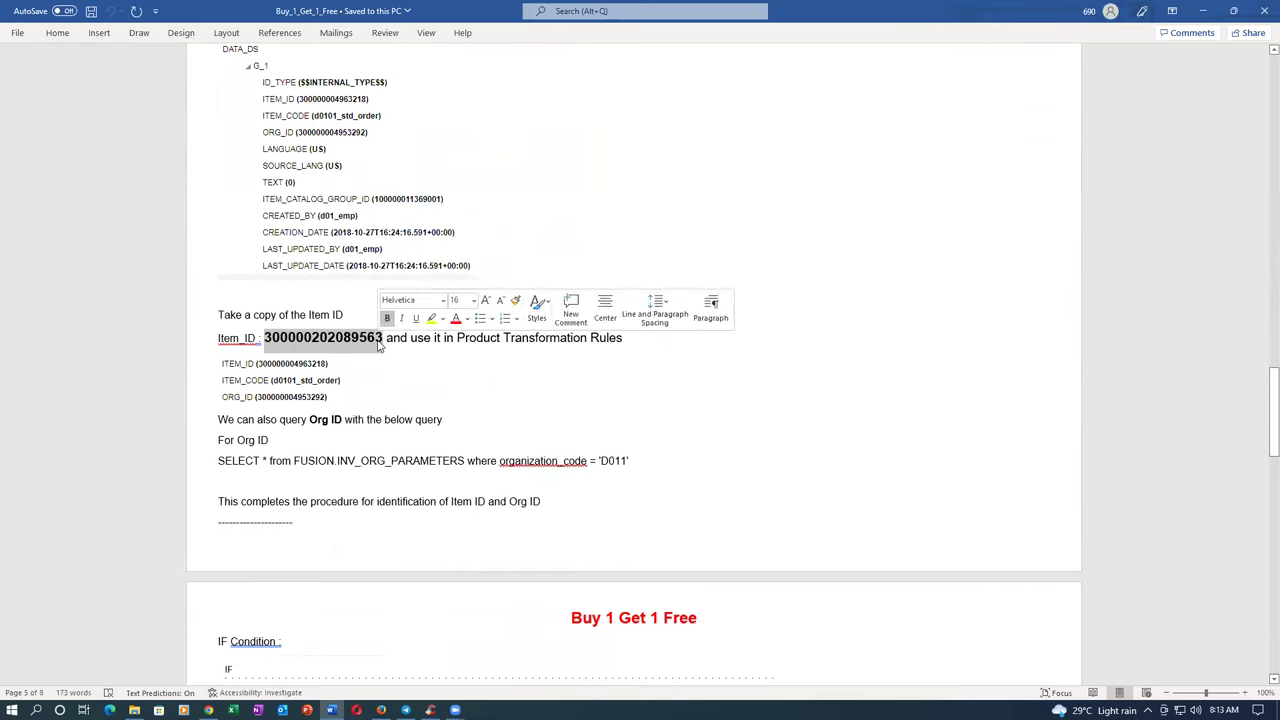
pyautogui.hotkey('ctrl', 'v')
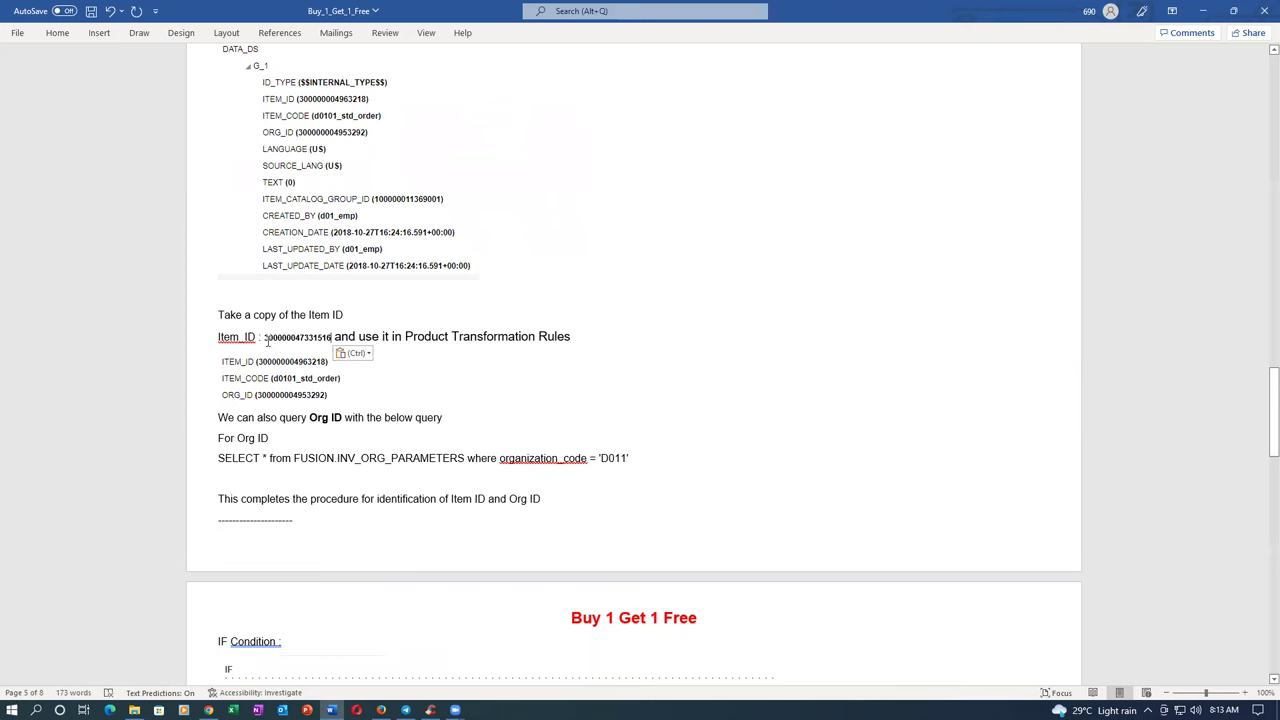
# Enlarge and bold the new Item ID to match its line, then save the guide
pyautogui.moveTo(267, 337); pyautogui.dragTo(332, 340)
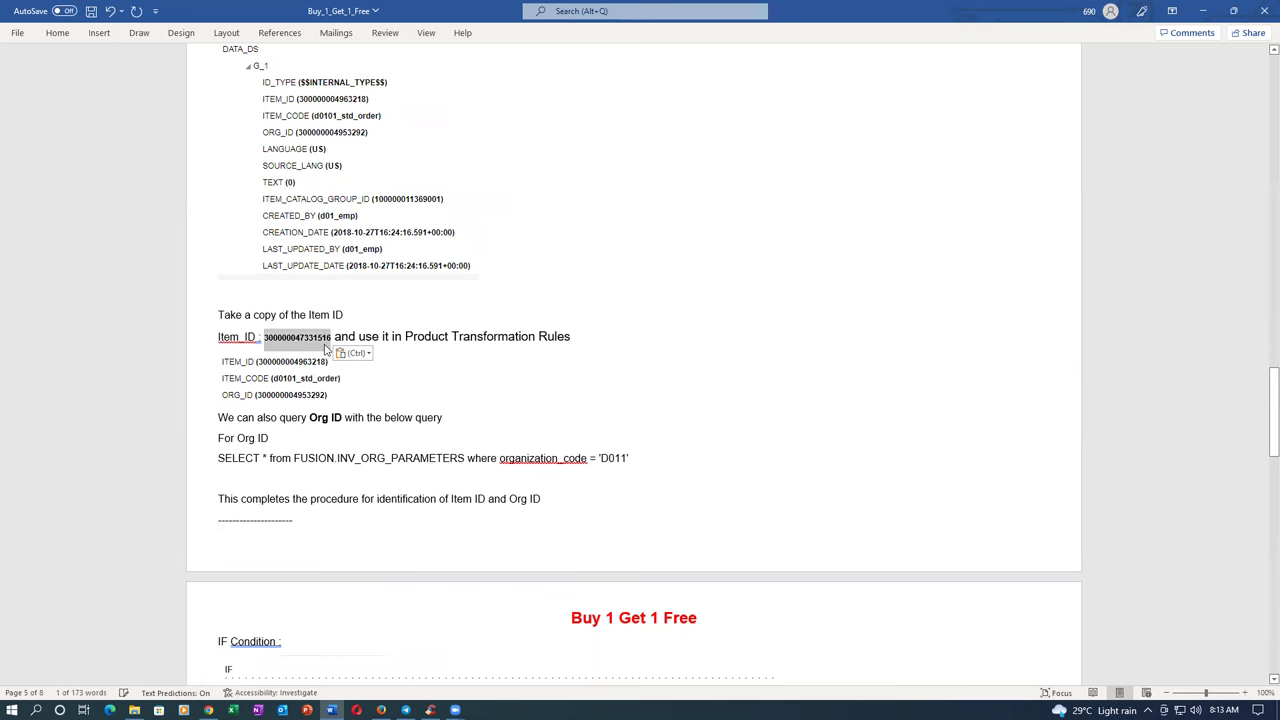
pyautogui.hotkey('ctrl', 'shift', '.')
pyautogui.hotkey('ctrl', 'shift', '.')
pyautogui.hotkey('ctrl', 'shift', '.')
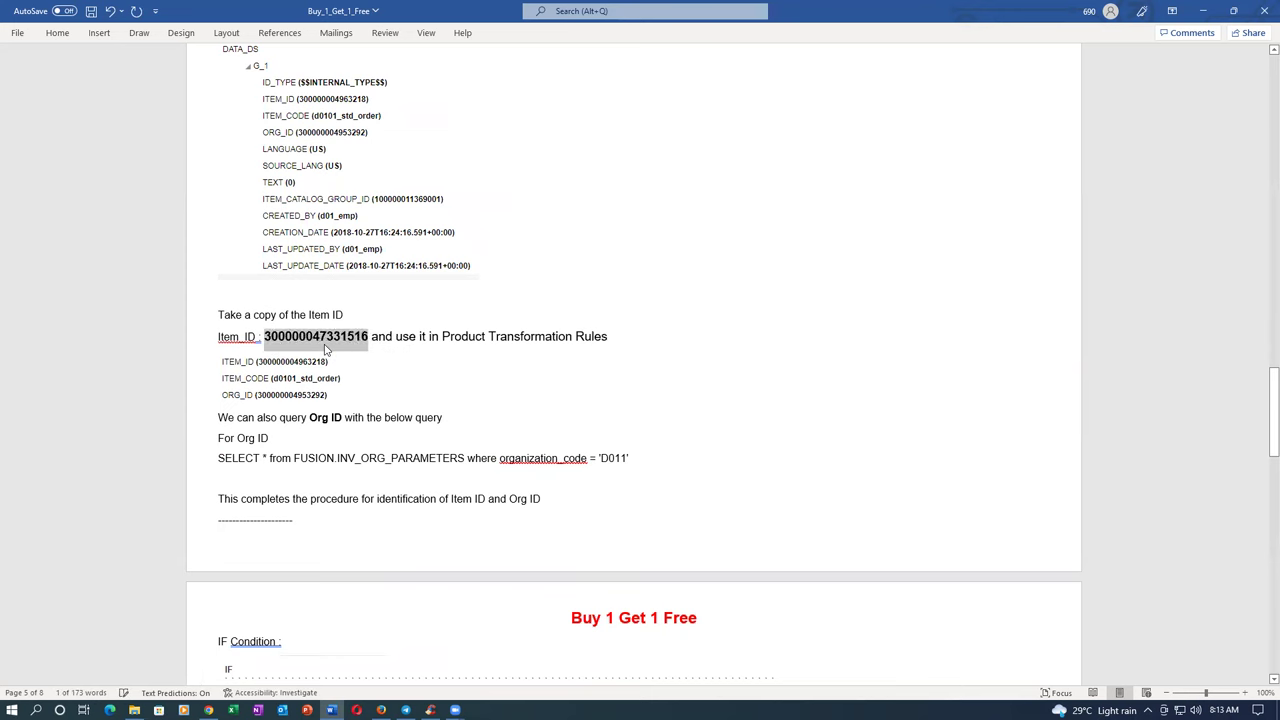
pyautogui.hotkey('ctrl', 'b')
pyautogui.hotkey('ctrl', 'b')
pyautogui.click(350, 370)
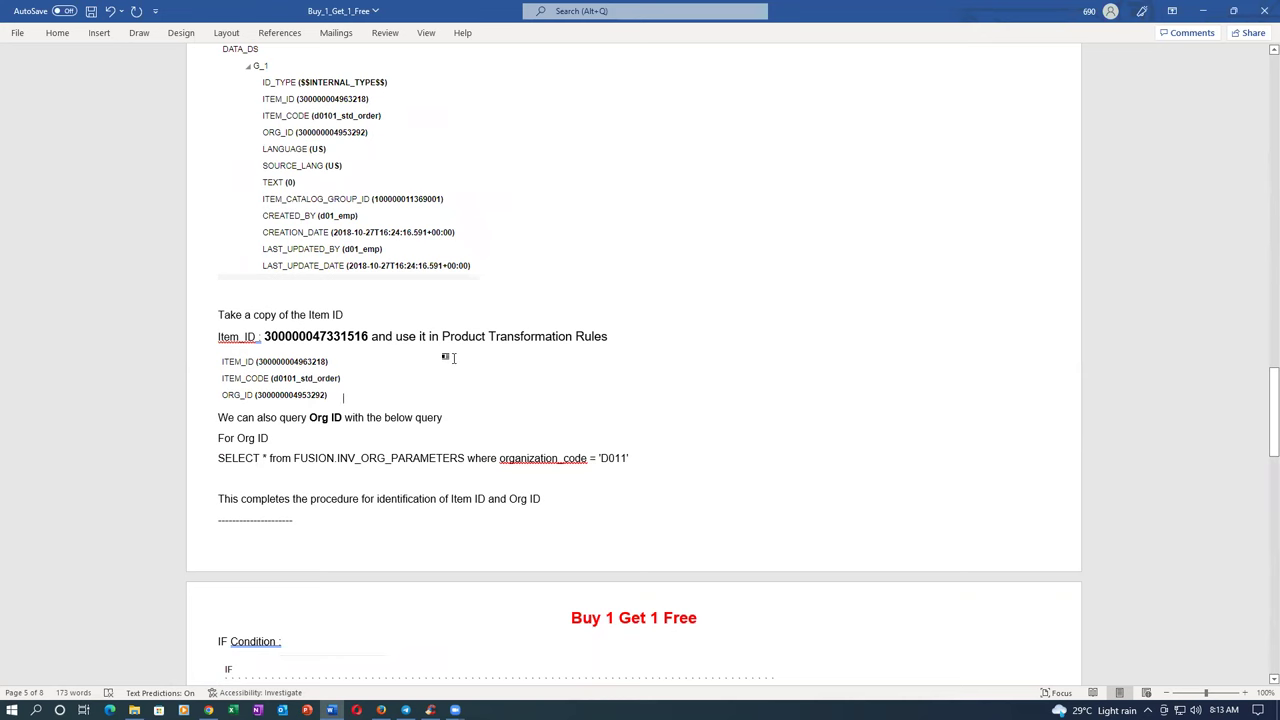
pyautogui.hotkey('ctrl', 's')
pyautogui.click(640, 342)
pyautogui.scroll(-5, 627, 352)
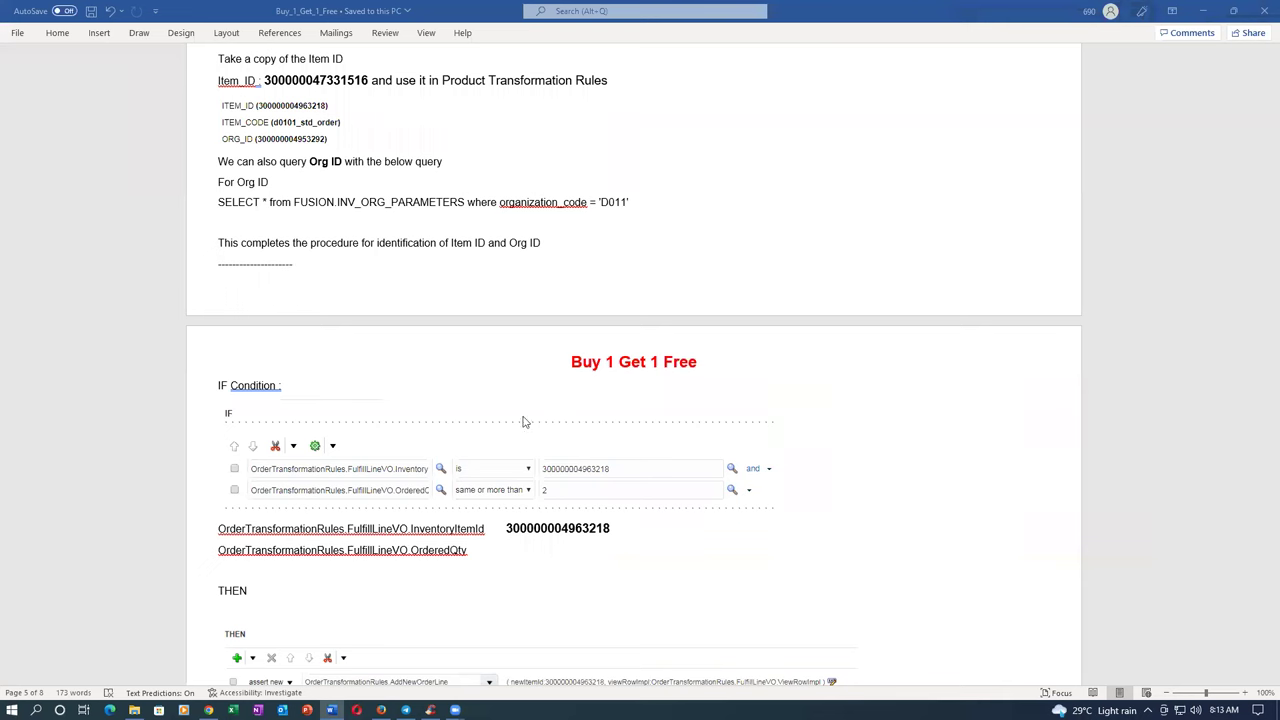
pyautogui.click(669, 389)
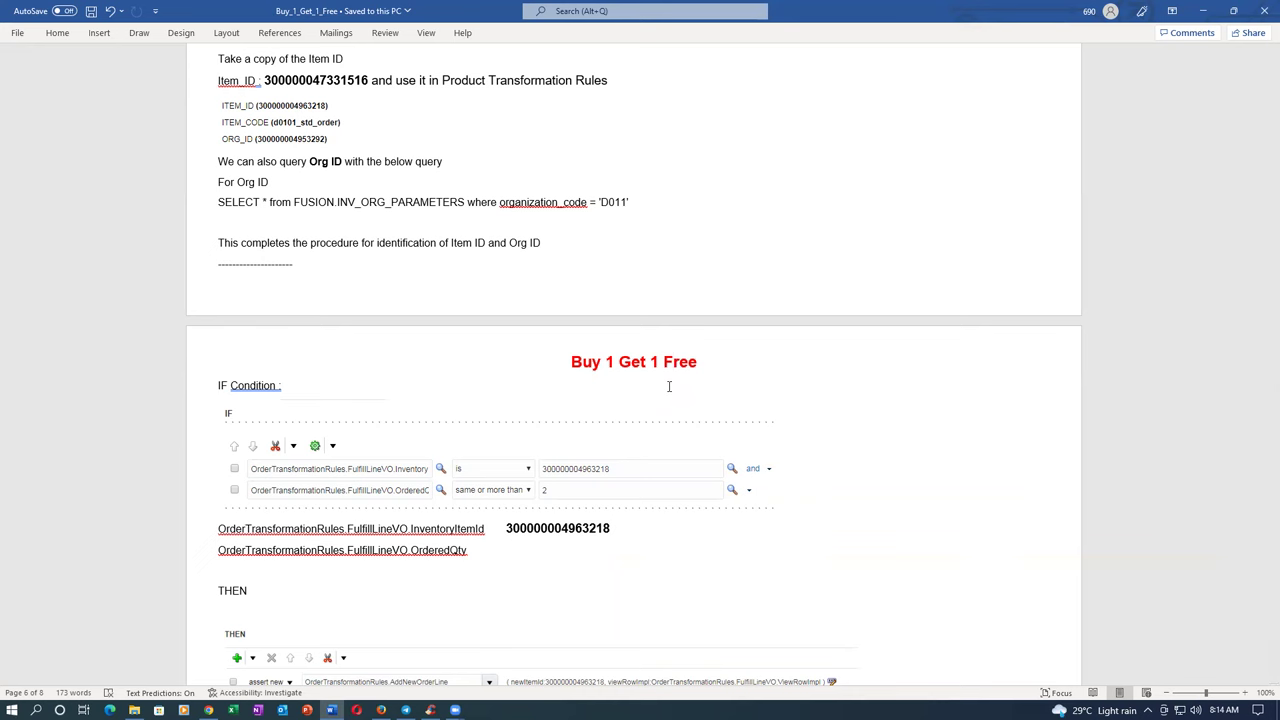
pyautogui.scroll(-2, 378, 490)
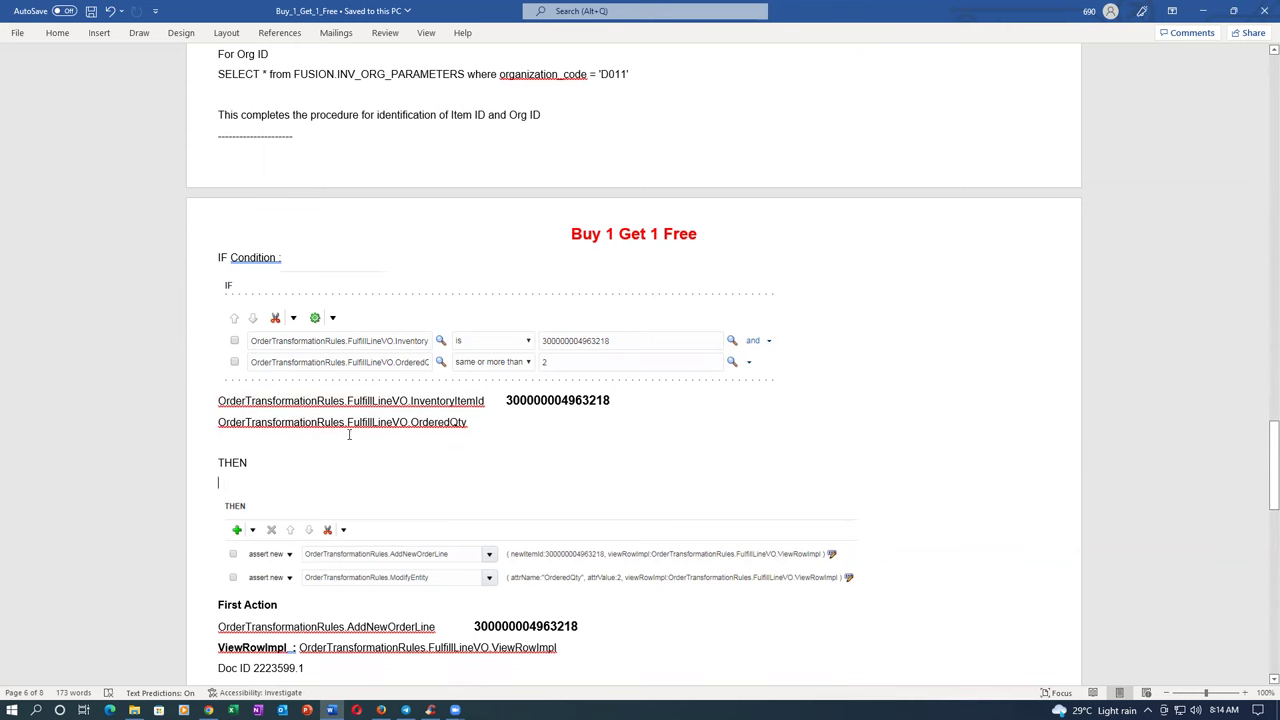
pyautogui.scroll(4, 349, 434)
pyautogui.moveTo(263, 140); pyautogui.dragTo(366, 148)
pyautogui.hotkey('ctrl', 'c')
pyautogui.scroll(-1, 511, 400)
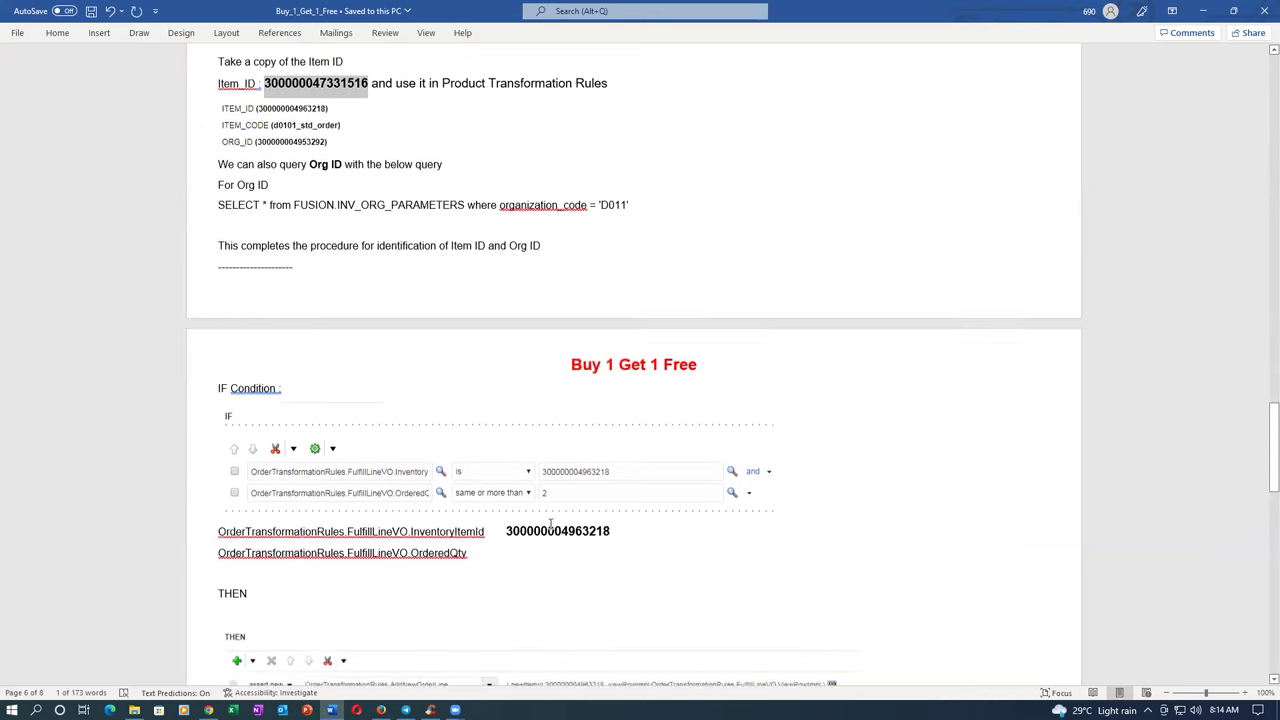
pyautogui.moveTo(507, 533); pyautogui.dragTo(610, 536)
pyautogui.hotkey('ctrl', 'v')
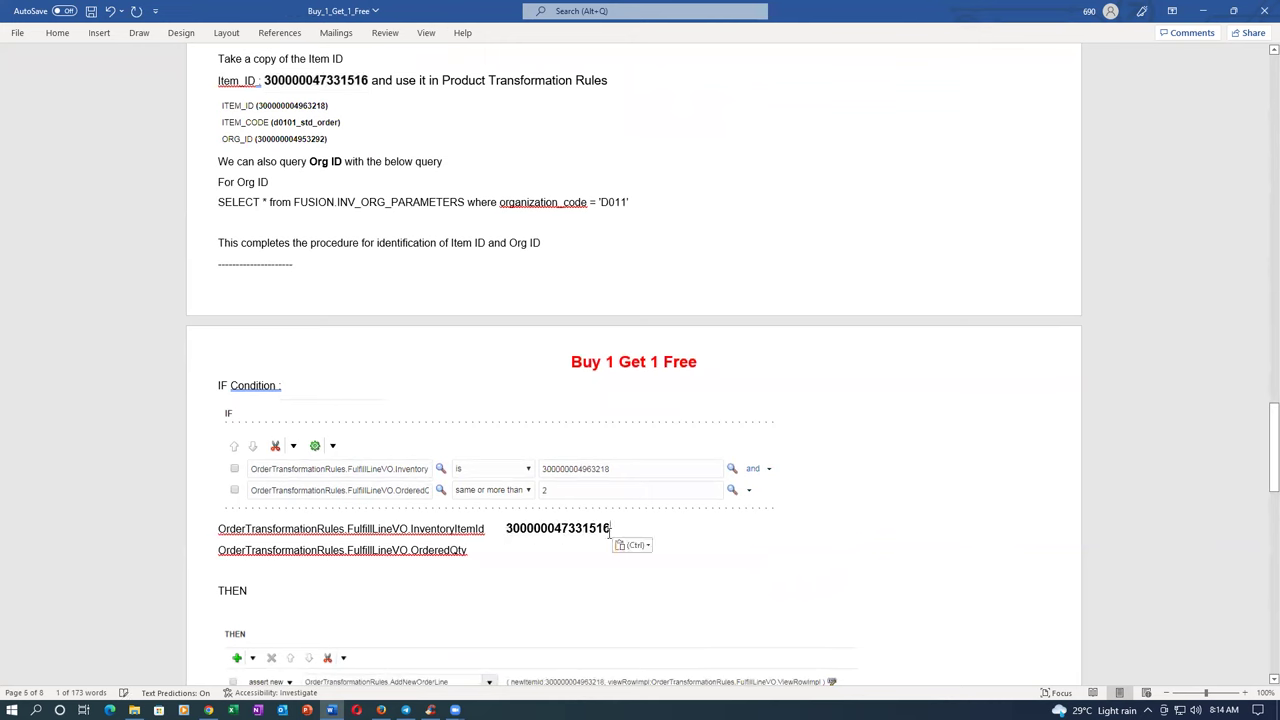
pyautogui.hotkey('ctrl', 's')
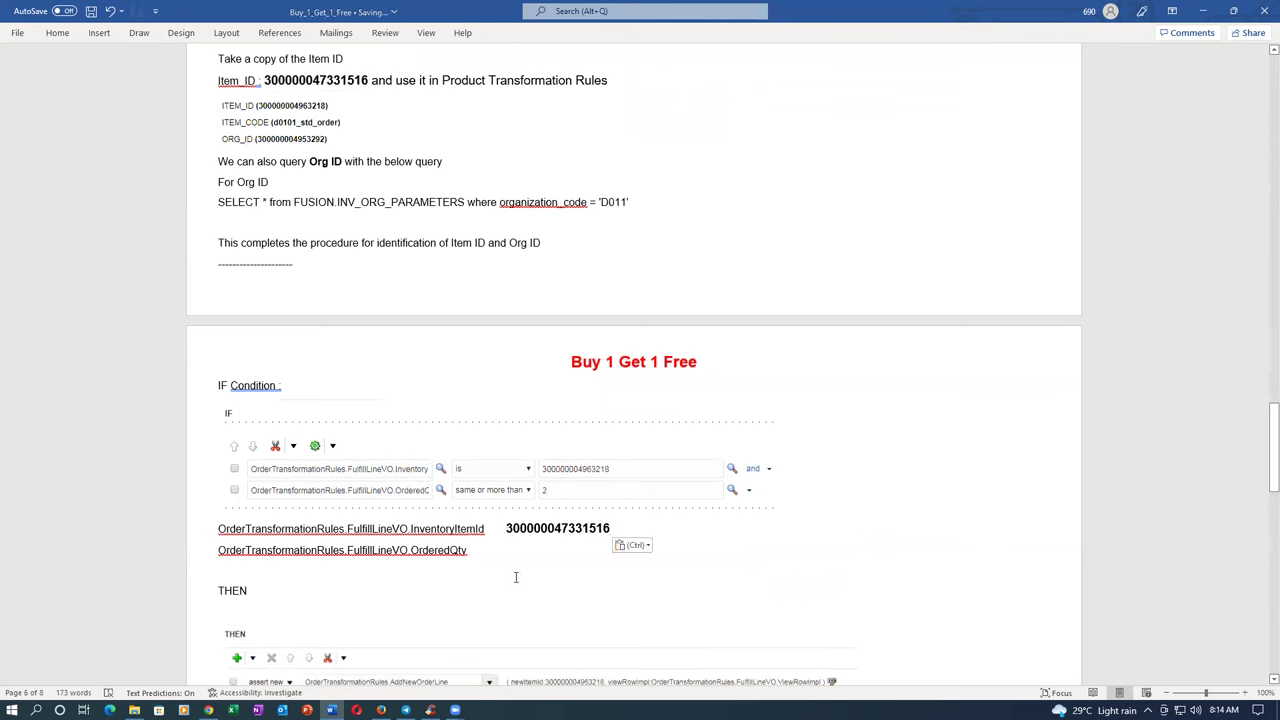
# Return to the browser's Reports and Analytics page
pyautogui.scroll(-1, 416, 585)
pyautogui.scroll(-1, 416, 585)
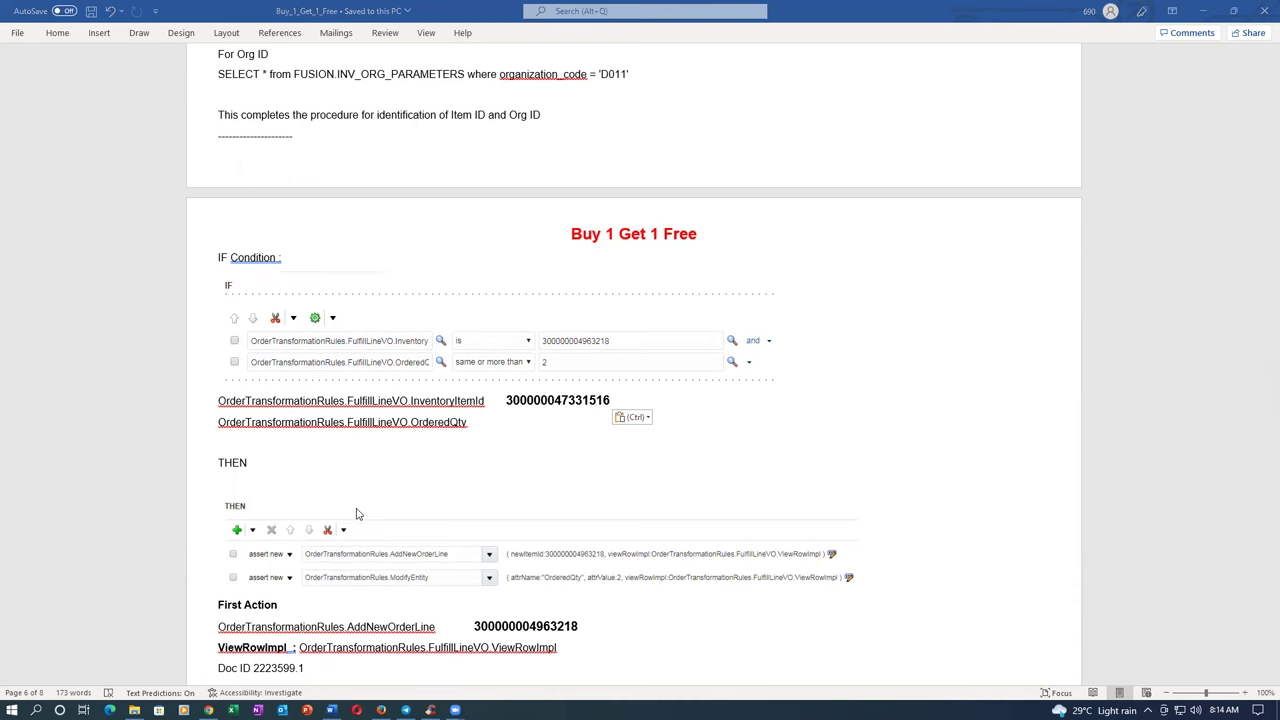
pyautogui.hotkey('alt', 'Tab')
pyautogui.hotkey('alt', 'Tab')
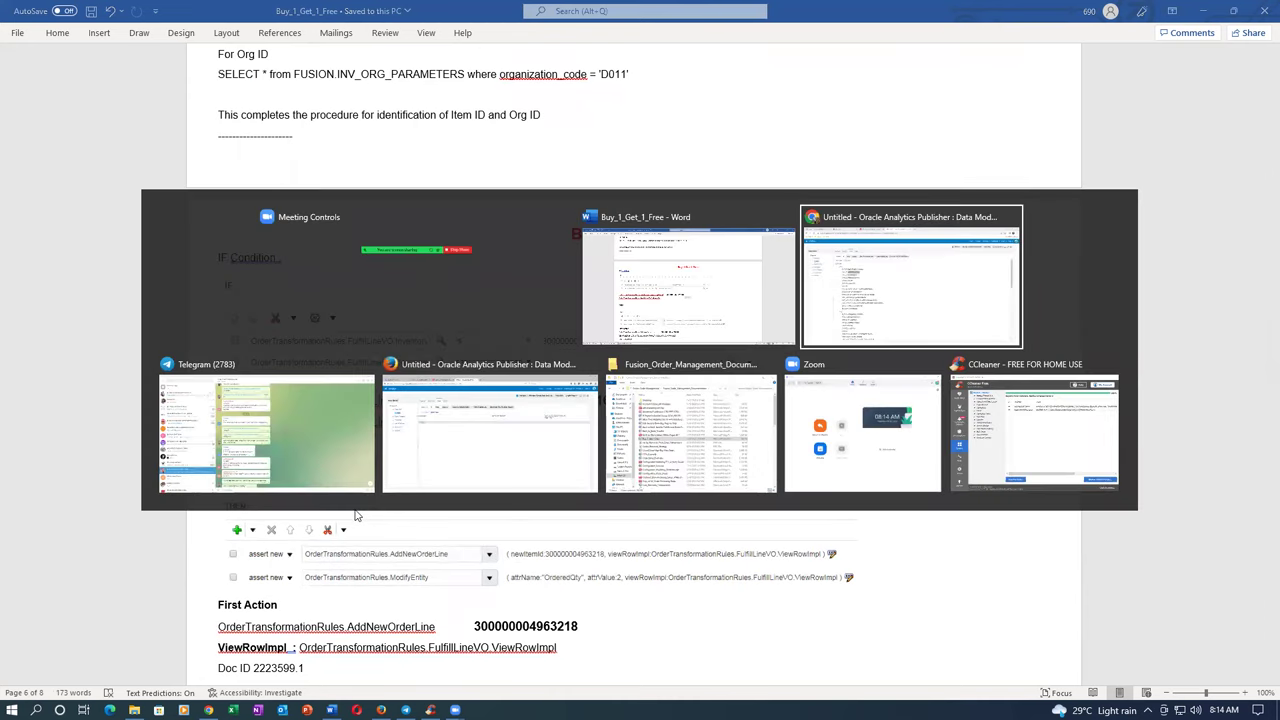
pyautogui.click(398, 12)
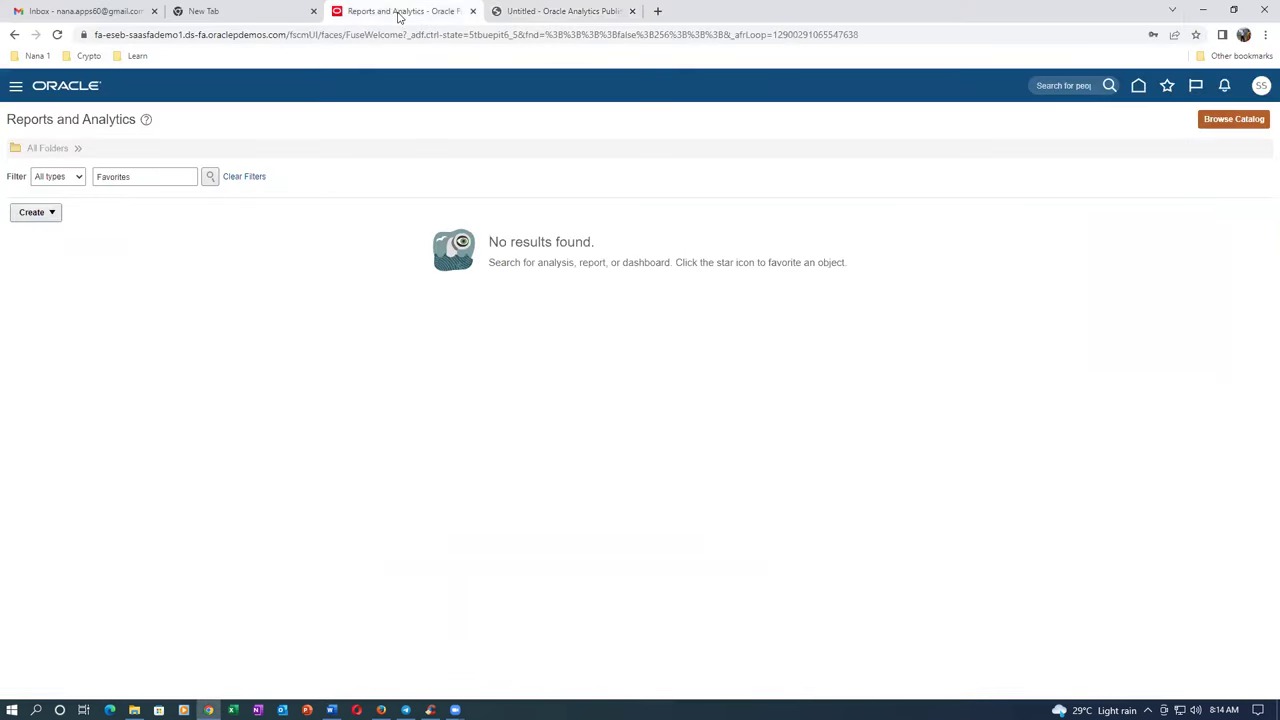
# In Setup and Maintenance, search tasks for man%prod%trans% and open Manage Product Transformation Rules
pyautogui.click(1261, 87)
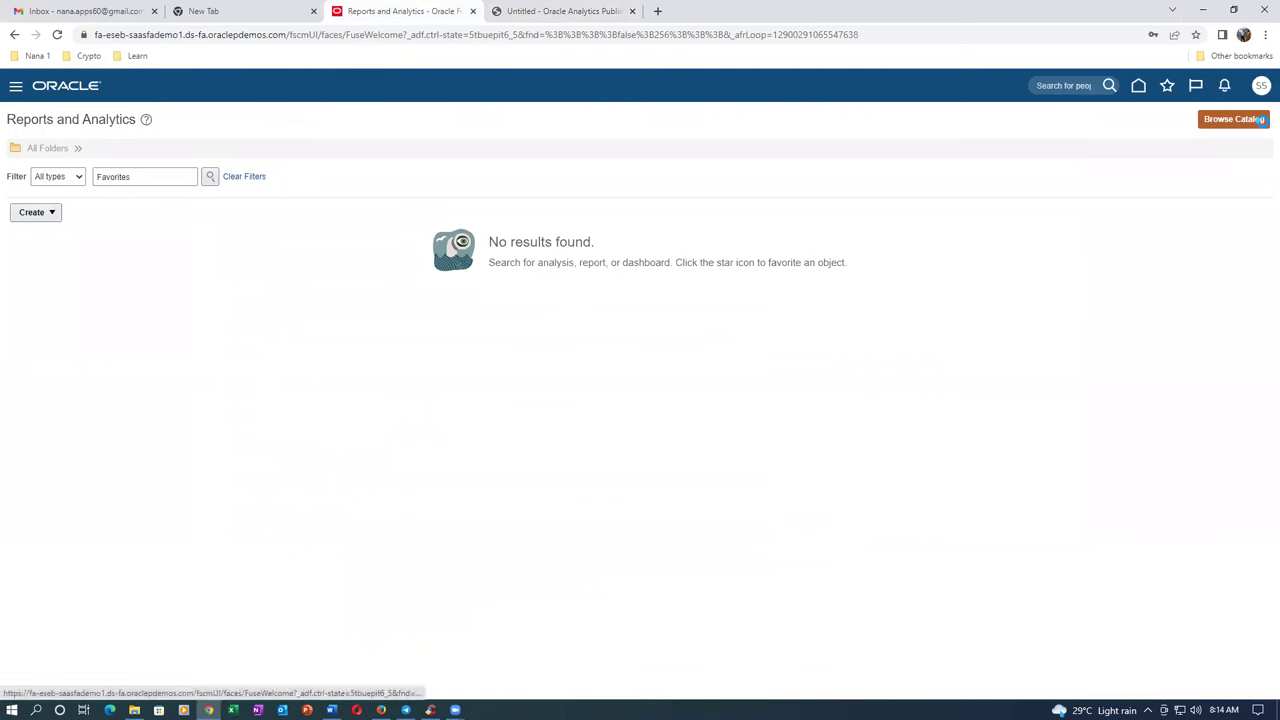
pyautogui.click(1049, 289)
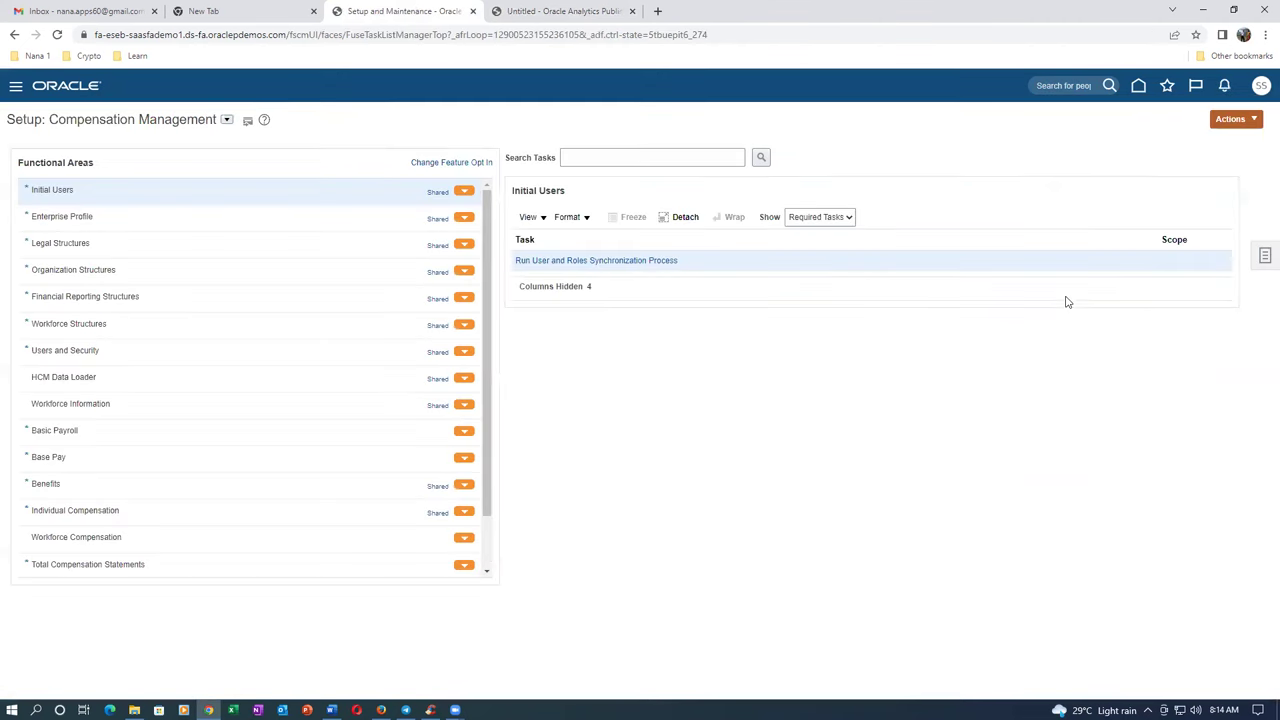
pyautogui.click(1265, 259)
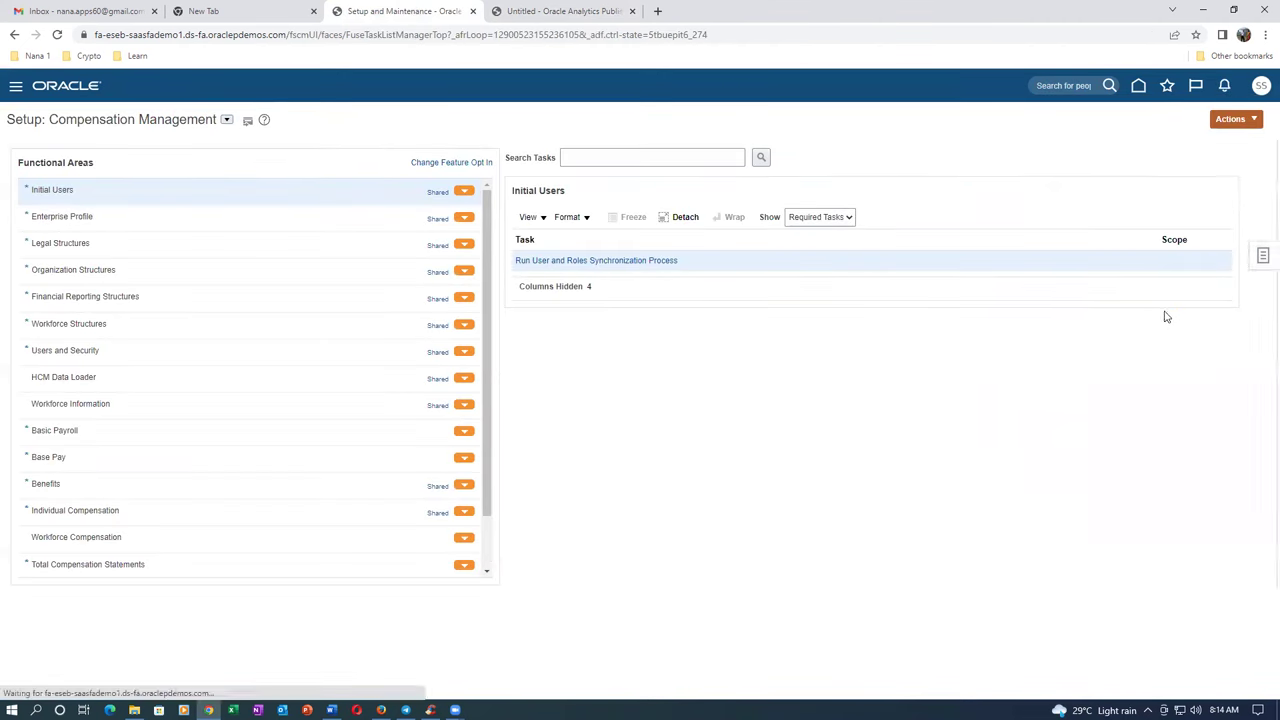
pyautogui.click(1094, 264)
pyautogui.click(324, 152)
pyautogui.write('man%')
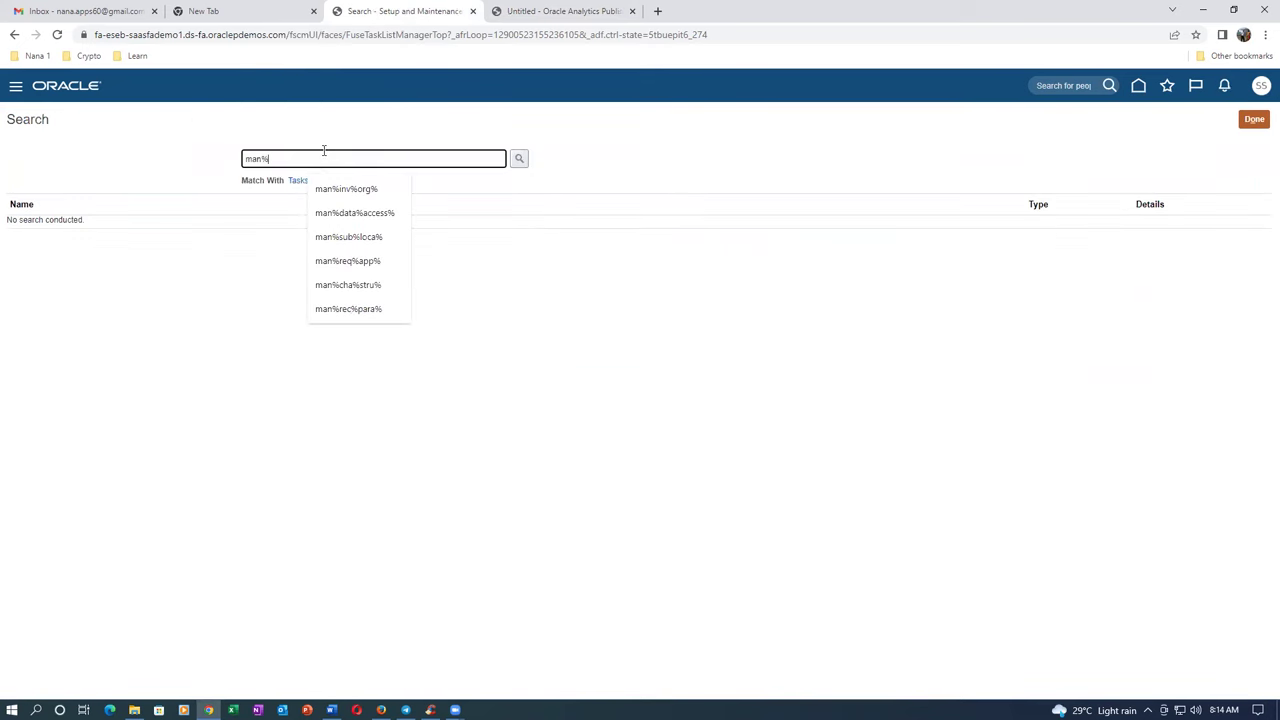
pyautogui.write('prod%')
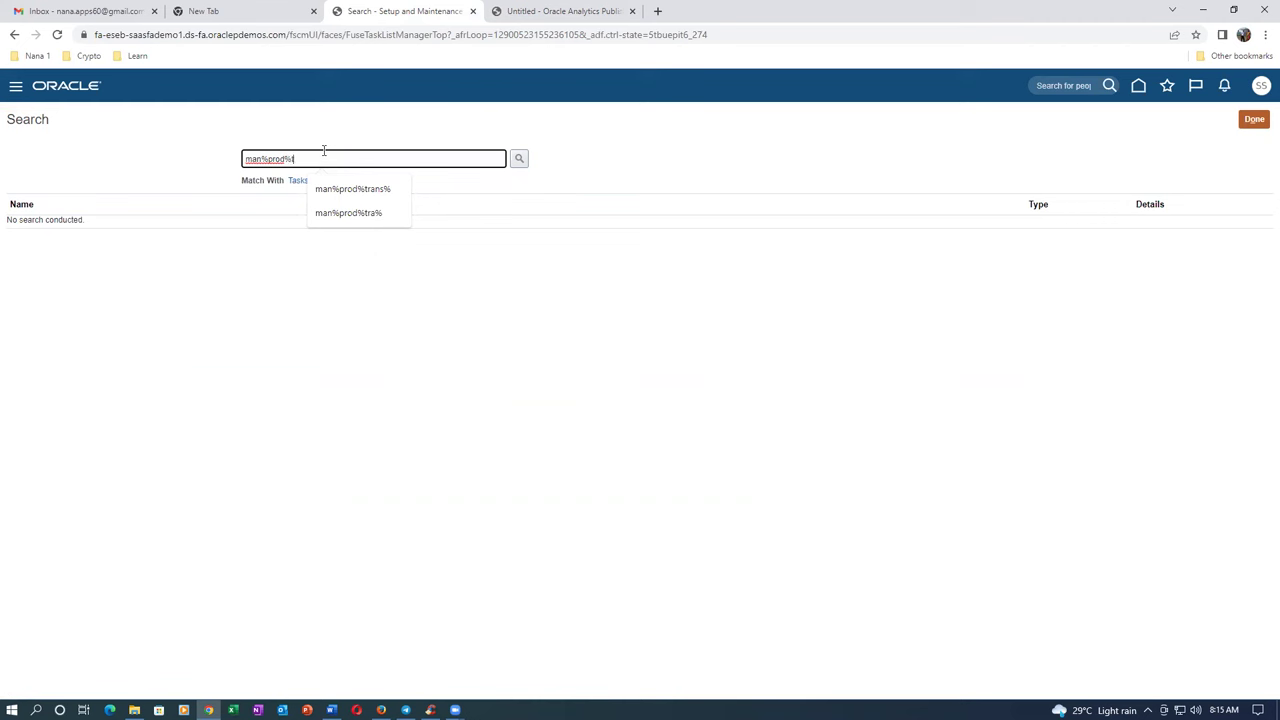
pyautogui.write('ns%')
pyautogui.press('Return')
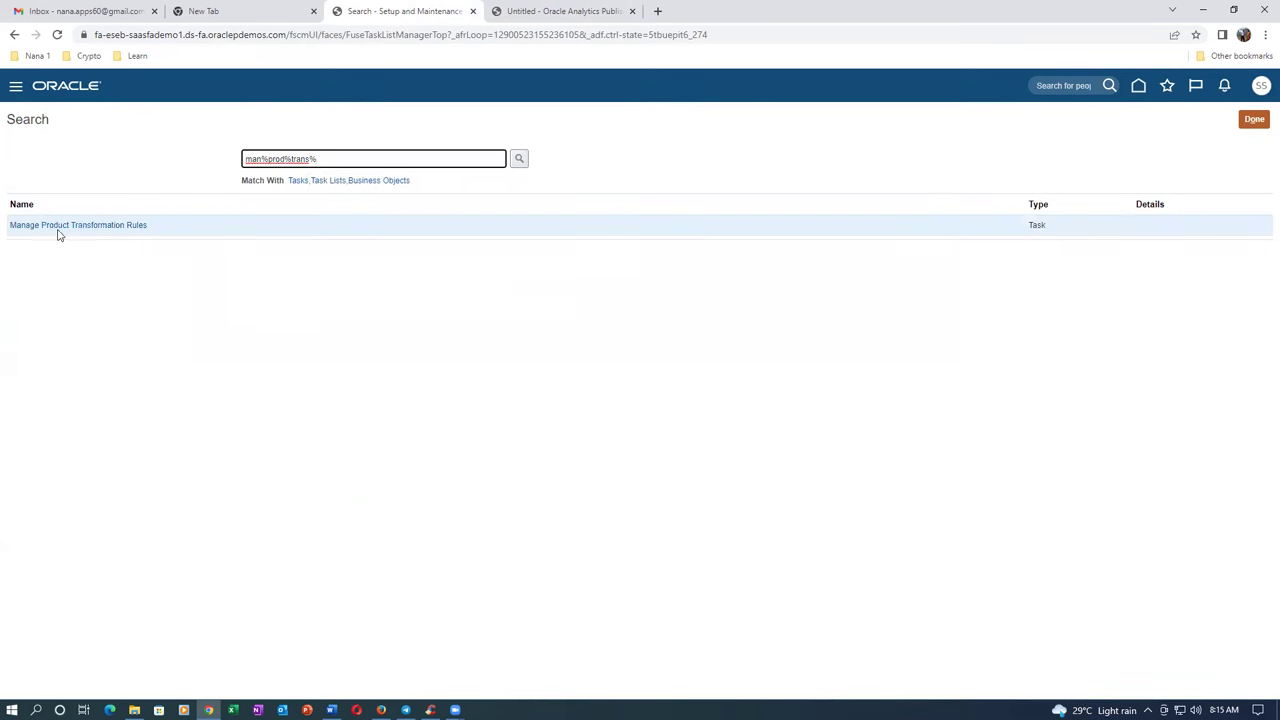
pyautogui.click(61, 233)
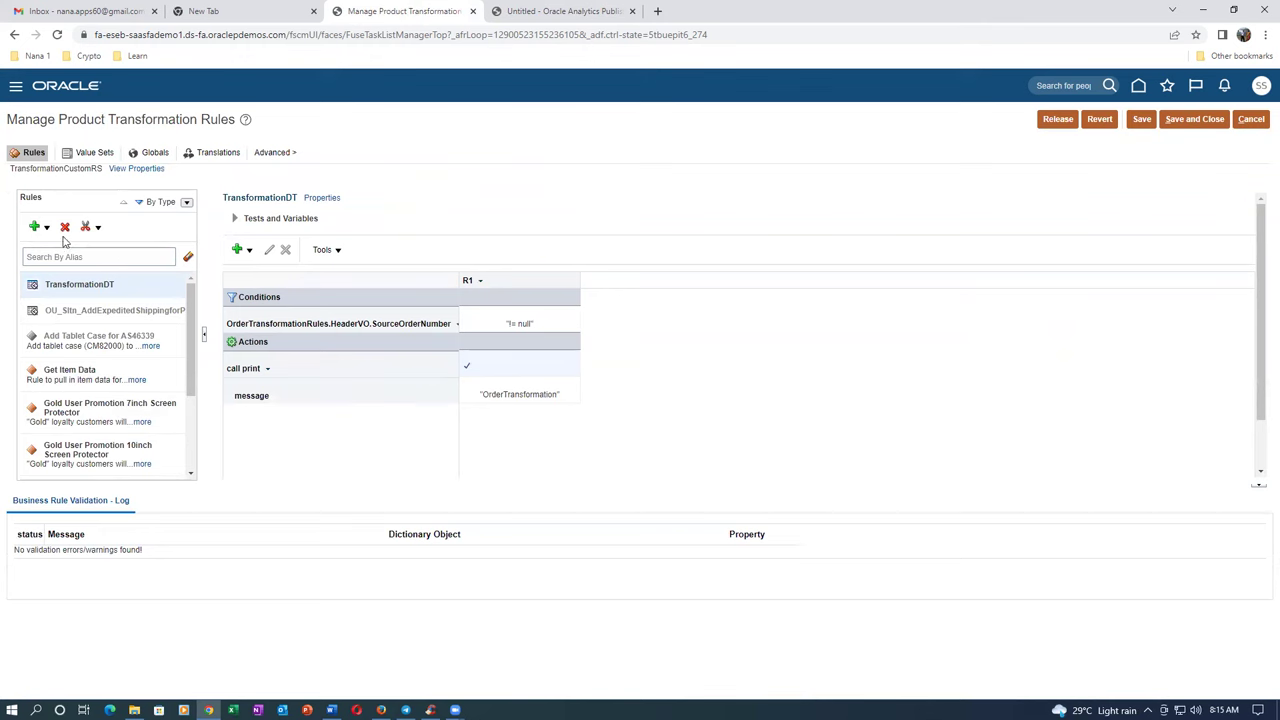
# Add a new general rule, Rule 1, and show the IF condition choices
pyautogui.click(33, 228)
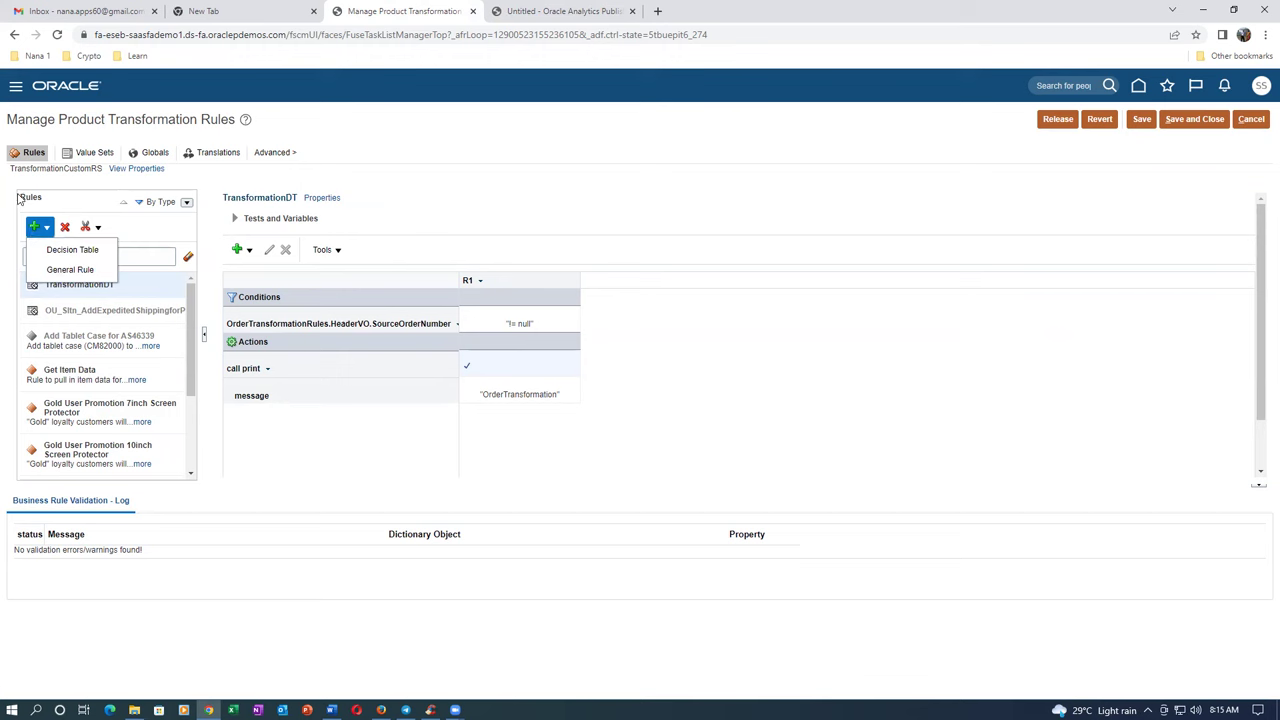
pyautogui.click(52, 270)
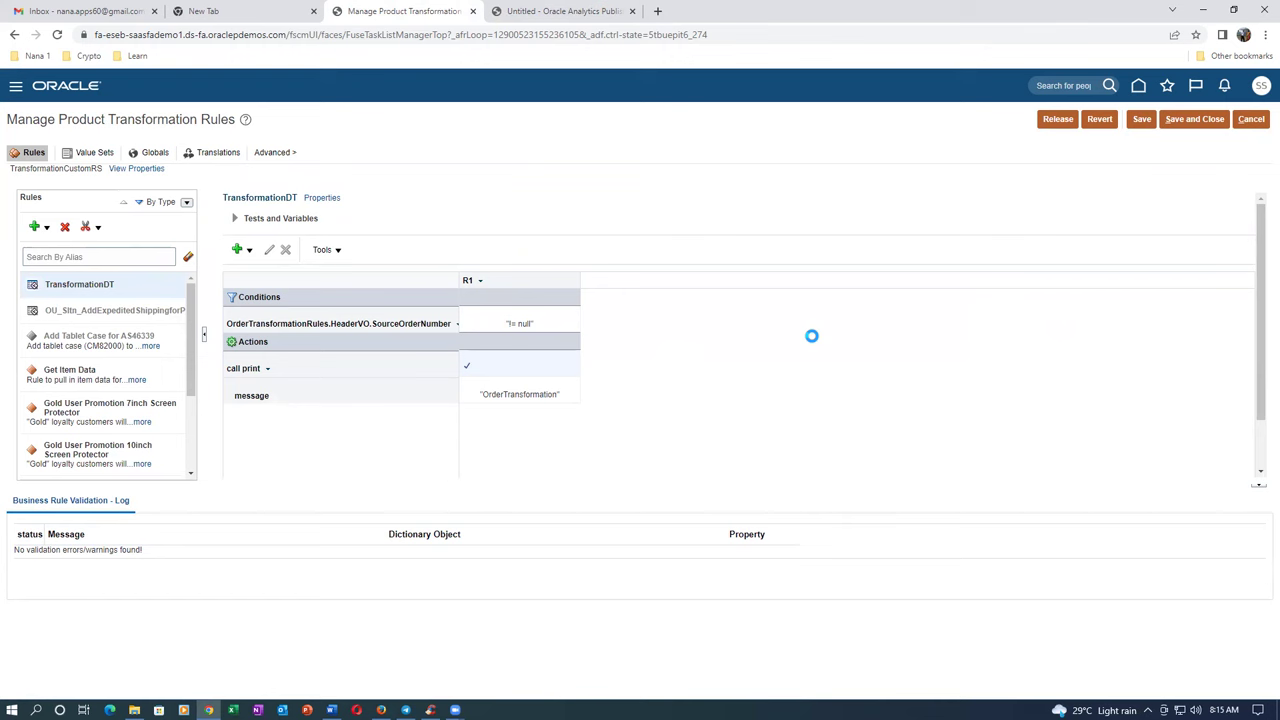
pyautogui.click(238, 240)
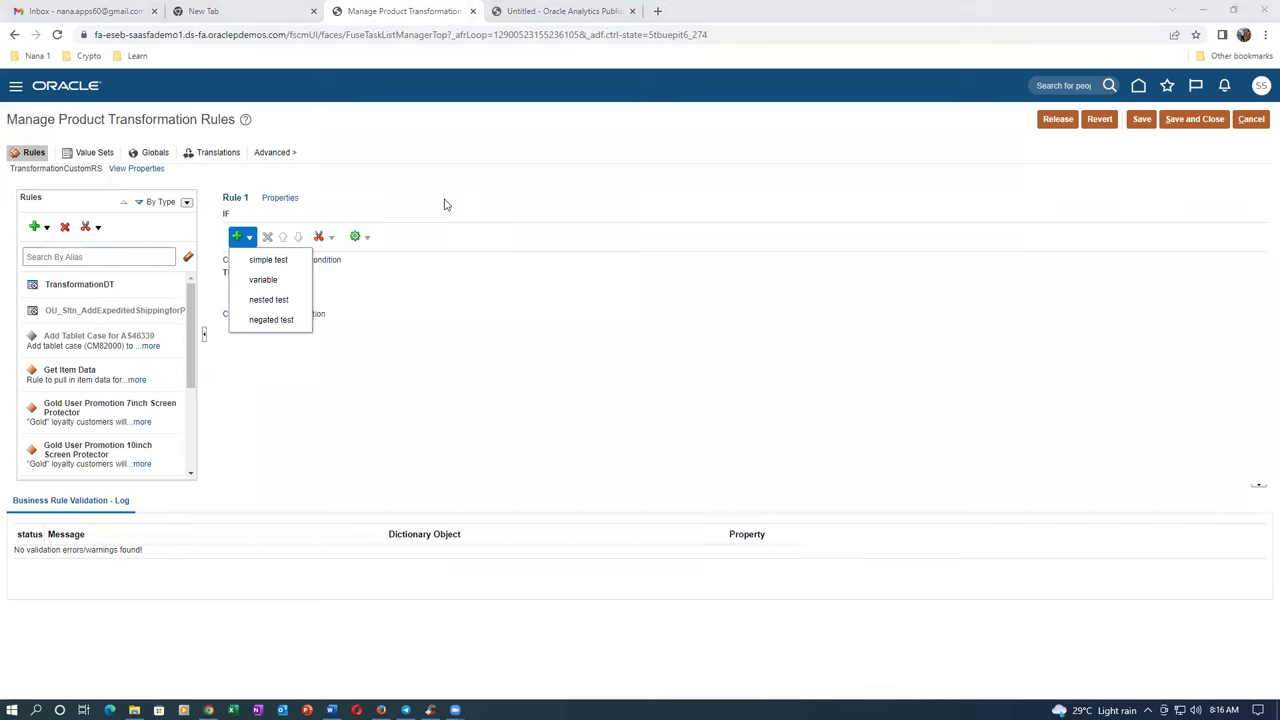
pyautogui.hotkey('alt', 'Tab')
pyautogui.hotkey('alt', 'Tab')
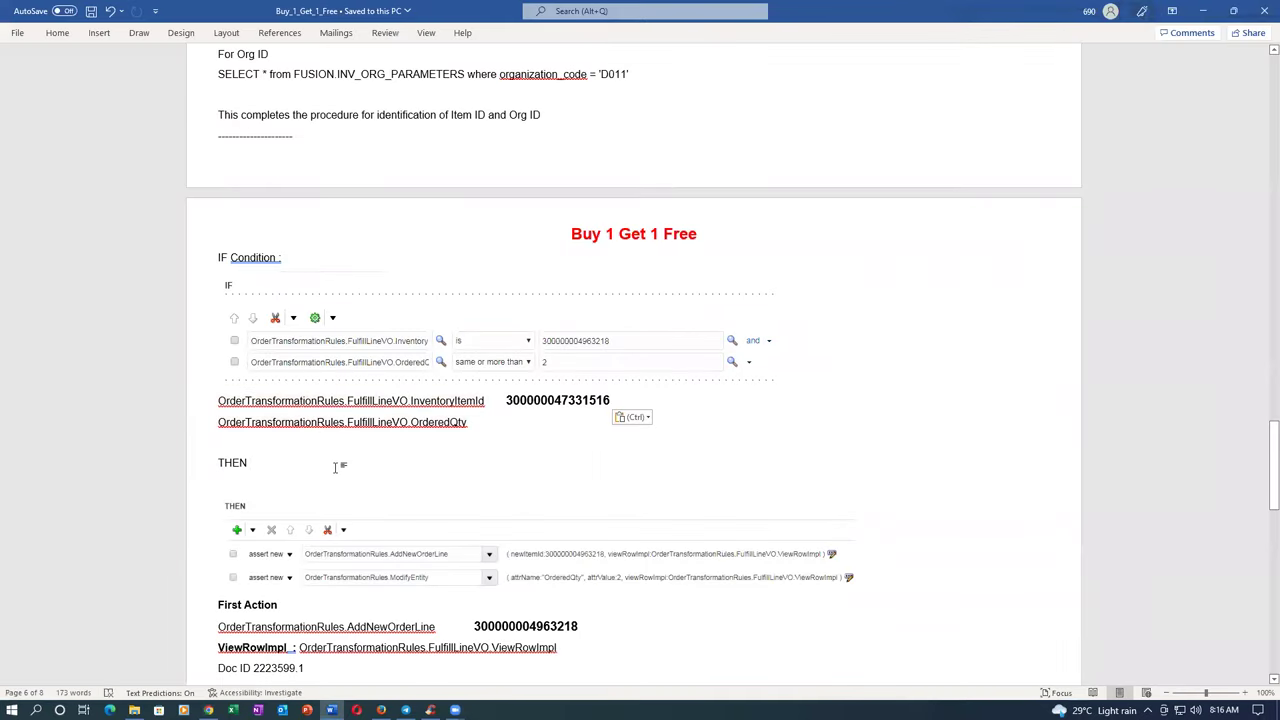
# Review the Buy 1 Get 1 Free guide's IF condition notes in Word
pyautogui.scroll(-2, 334, 470)
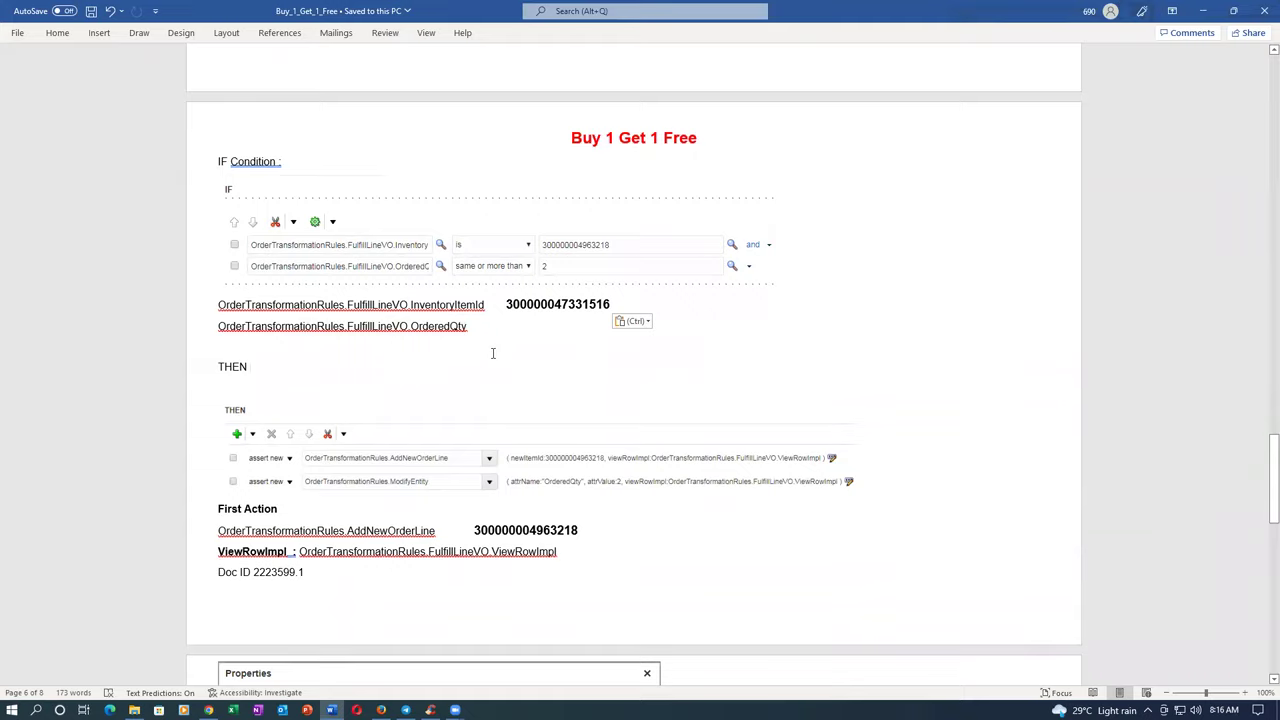
pyautogui.scroll(-10, 493, 353)
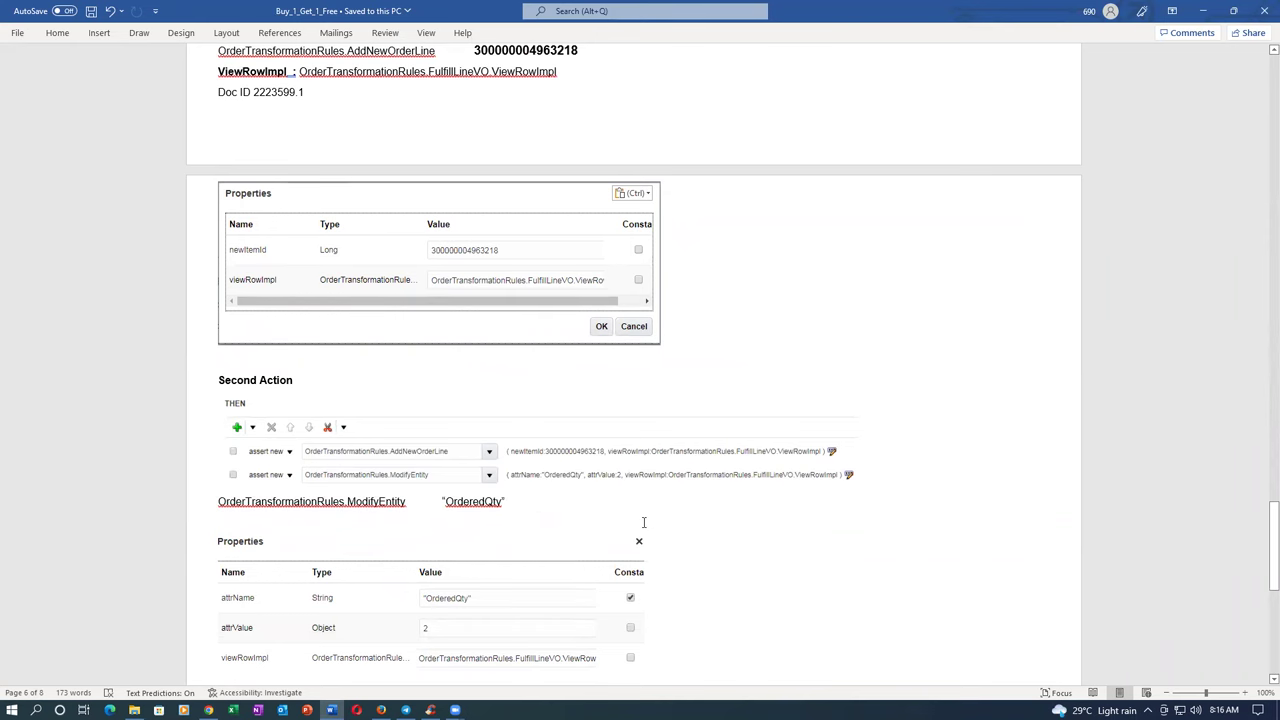
pyautogui.scroll(-7, 646, 522)
pyautogui.scroll(10, 650, 521)
pyautogui.scroll(6, 650, 520)
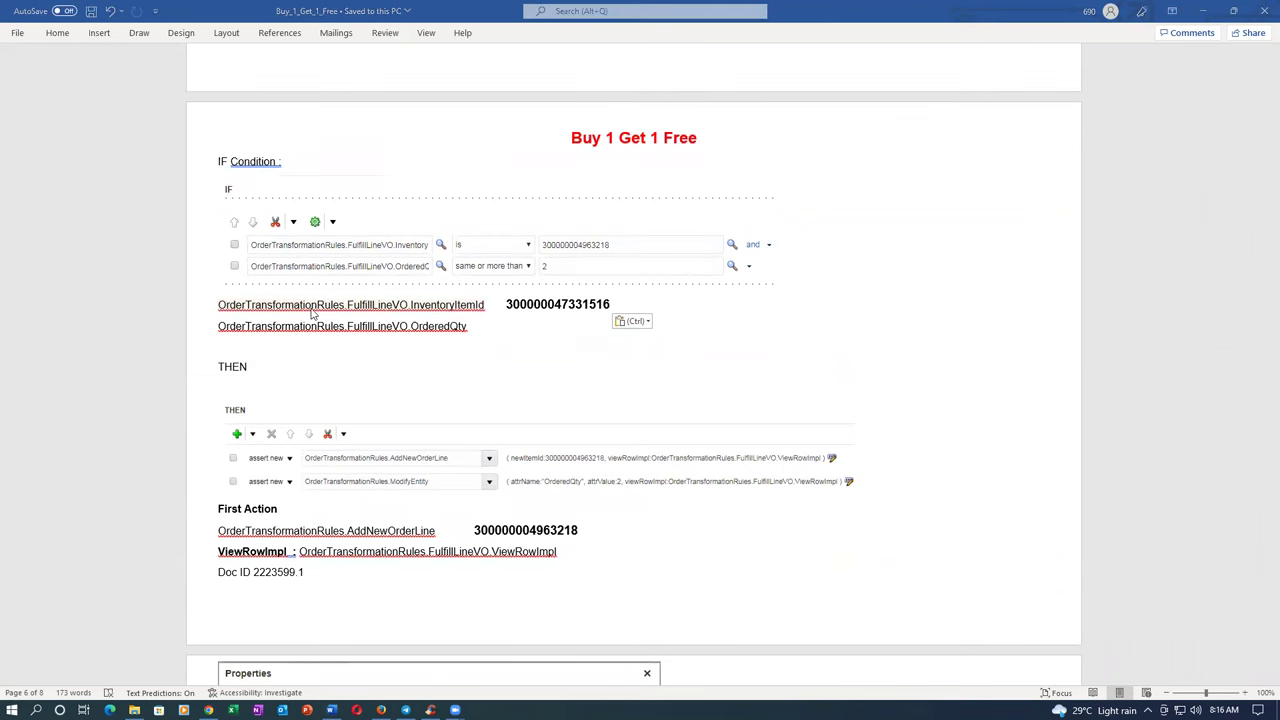
pyautogui.hotkey('alt', 'Tab')
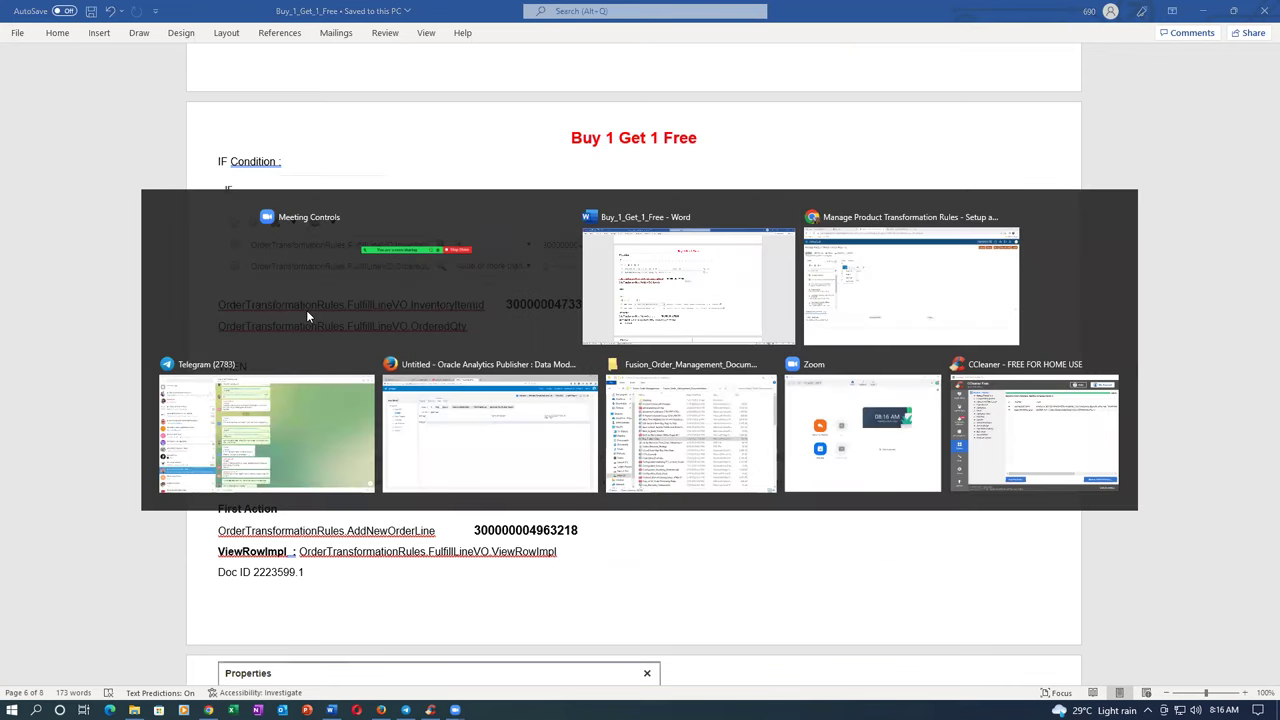
pyautogui.press('Tab')
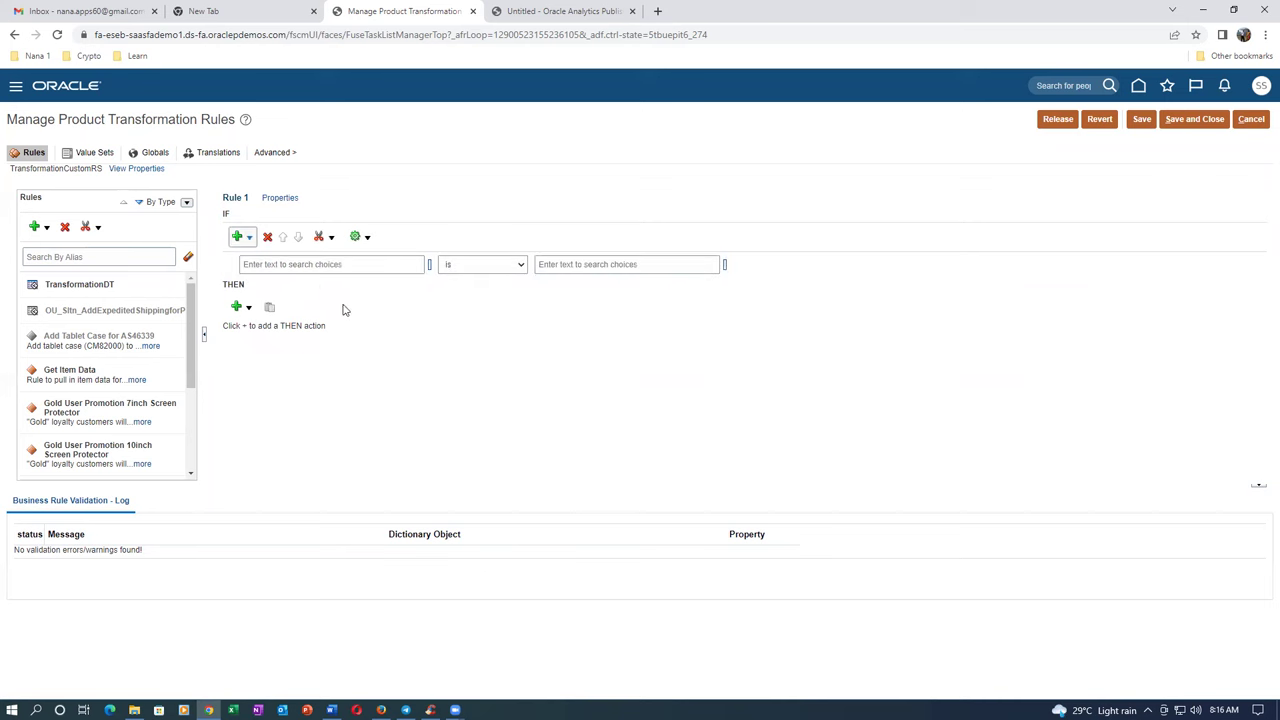
pyautogui.hotkey('alt', 'Tab')
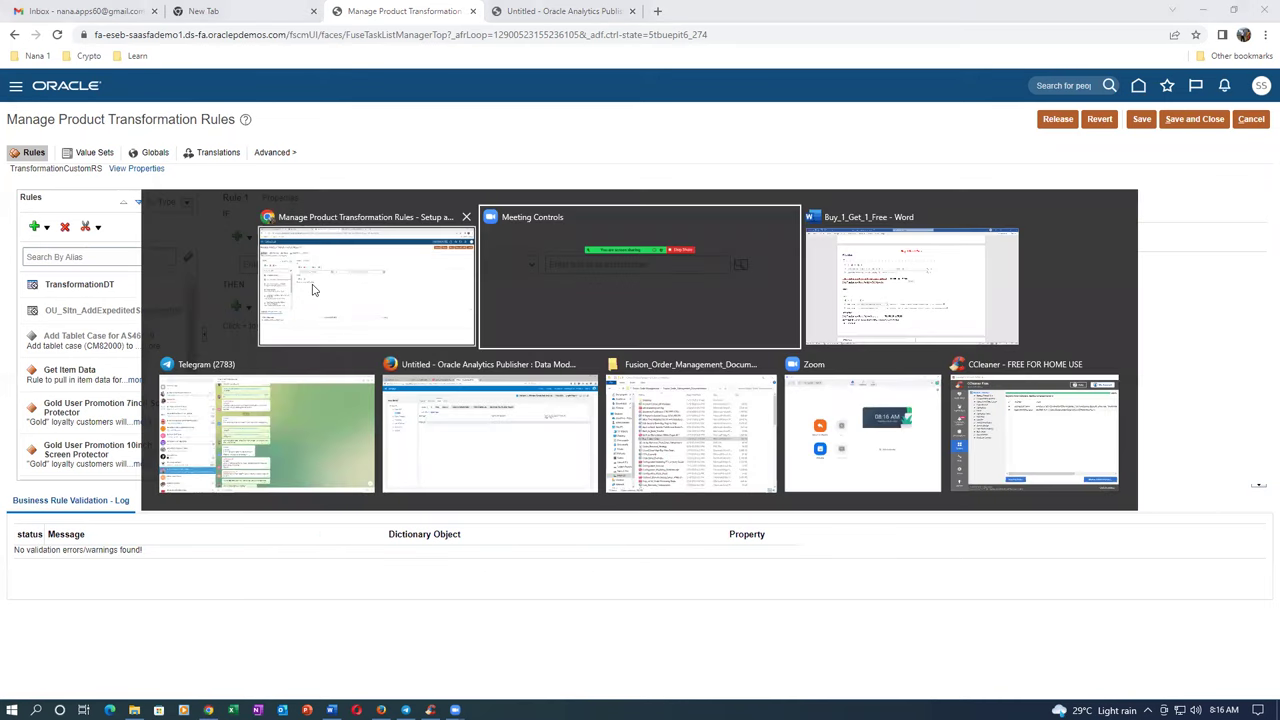
pyautogui.hotkey('alt', 'Tab')
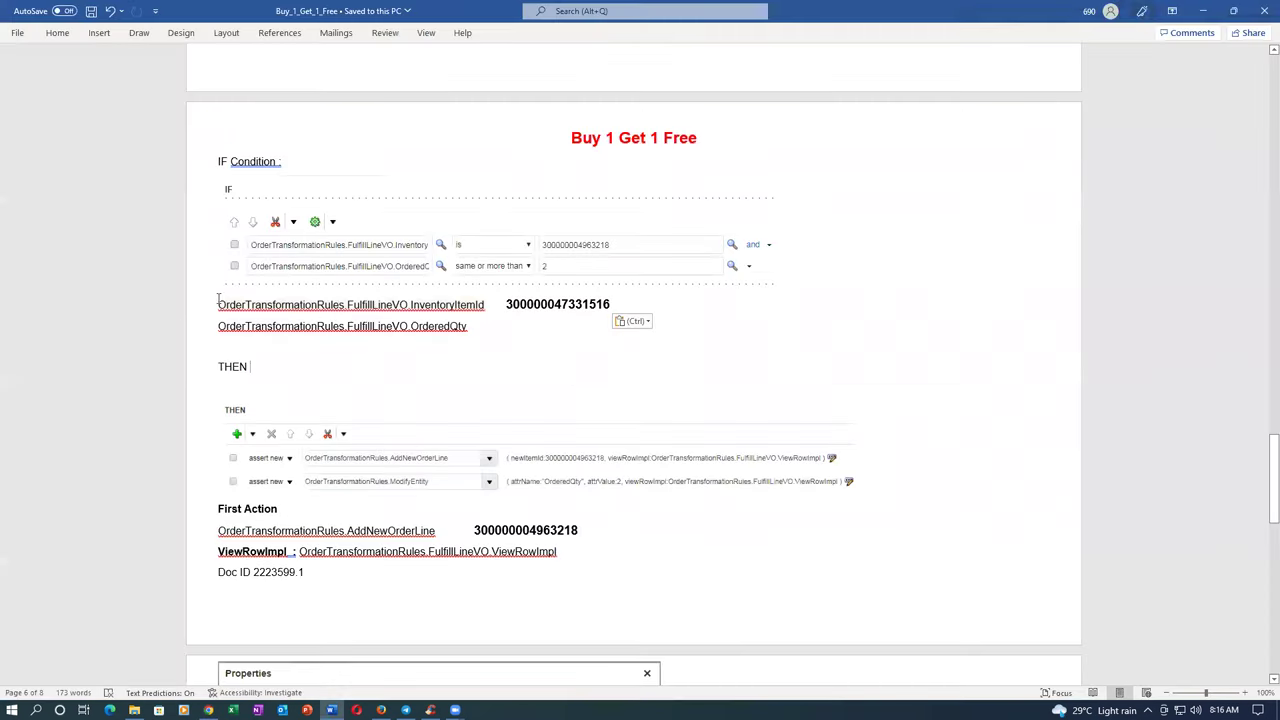
# Copy the OrderTransformationRules.FulfillLineVO.InventoryItemId path from the guide
pyautogui.click(293, 343)
pyautogui.moveTo(216, 306); pyautogui.dragTo(490, 310)
pyautogui.hotkey('ctrl', 'c')
pyautogui.hotkey('ctrl', 'z')
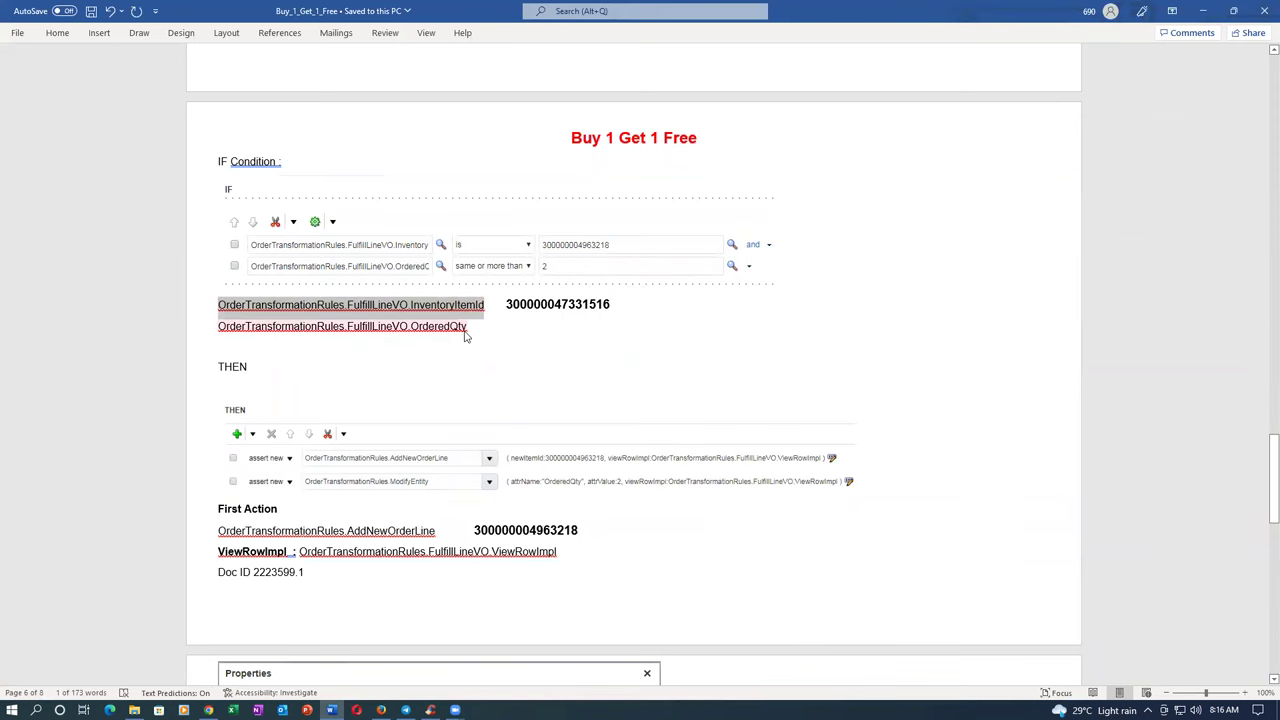
pyautogui.hotkey('alt', 'Tab')
# Set Rule 1's IF attribute to OrderTransformationRules.FulfillLineVO.InventoryItemId
pyautogui.click(308, 264)
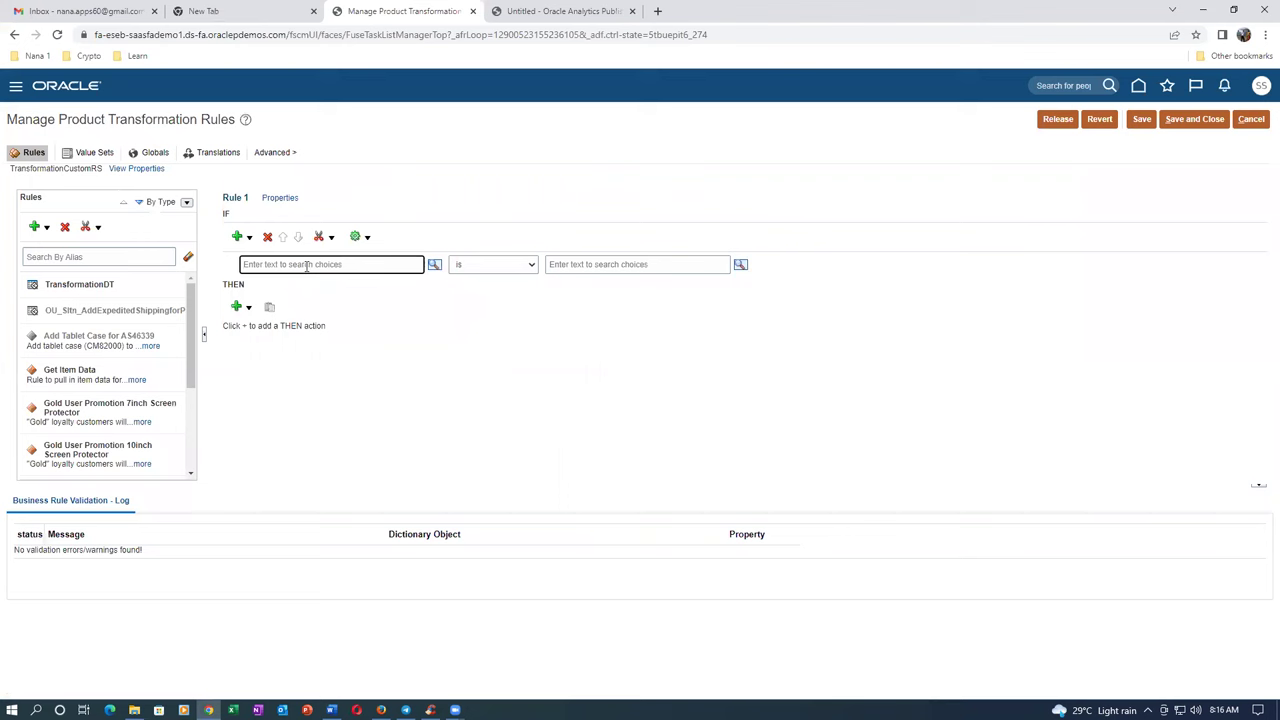
pyautogui.hotkey('ctrl', 'v')
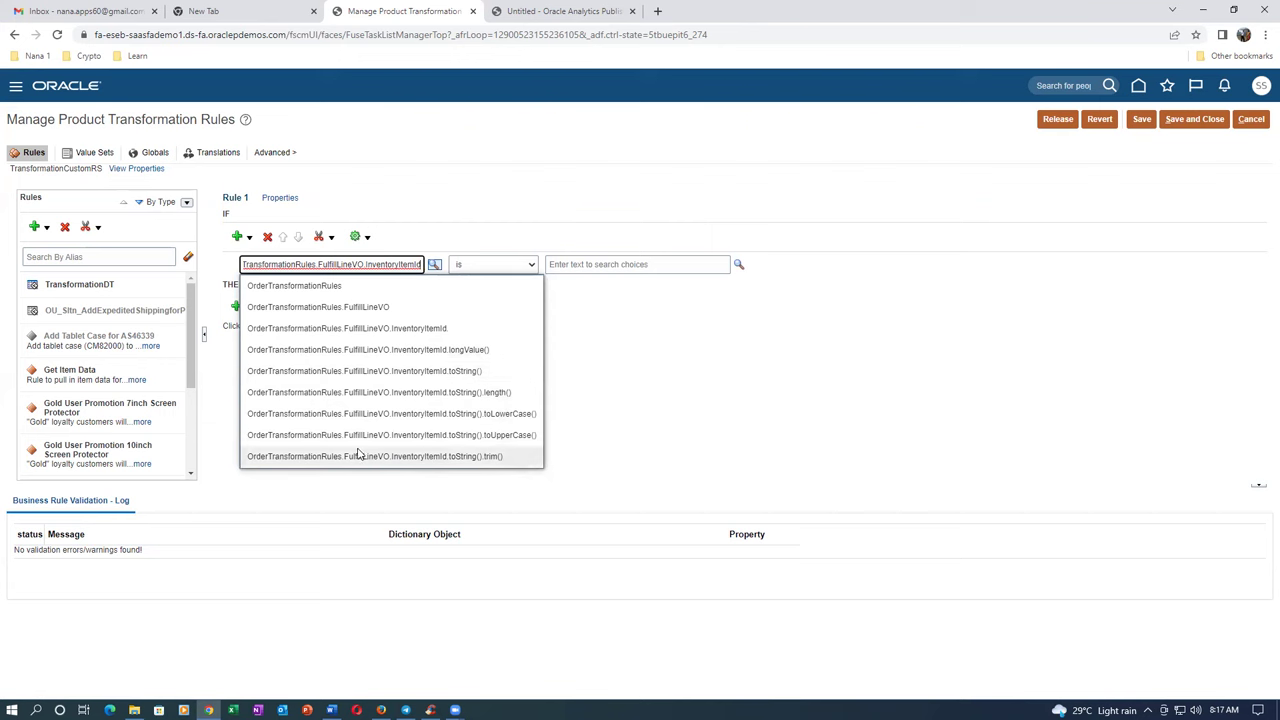
pyautogui.click(410, 332)
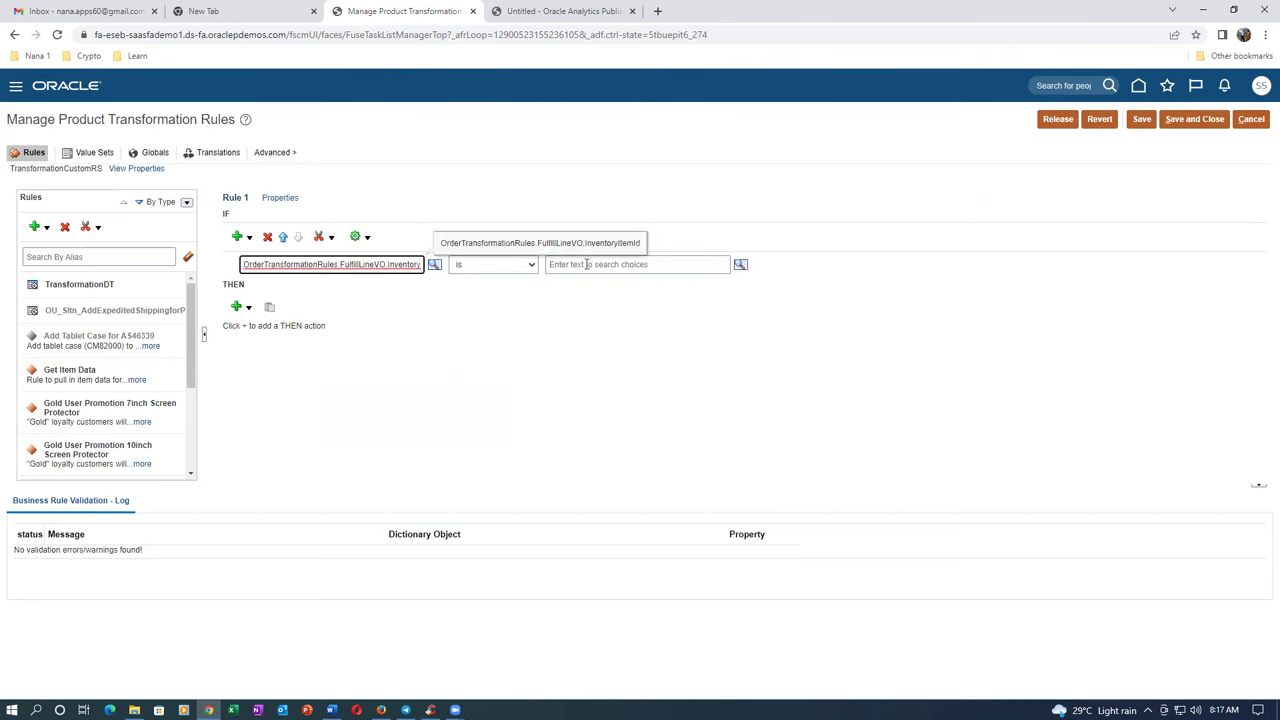
pyautogui.click(565, 11)
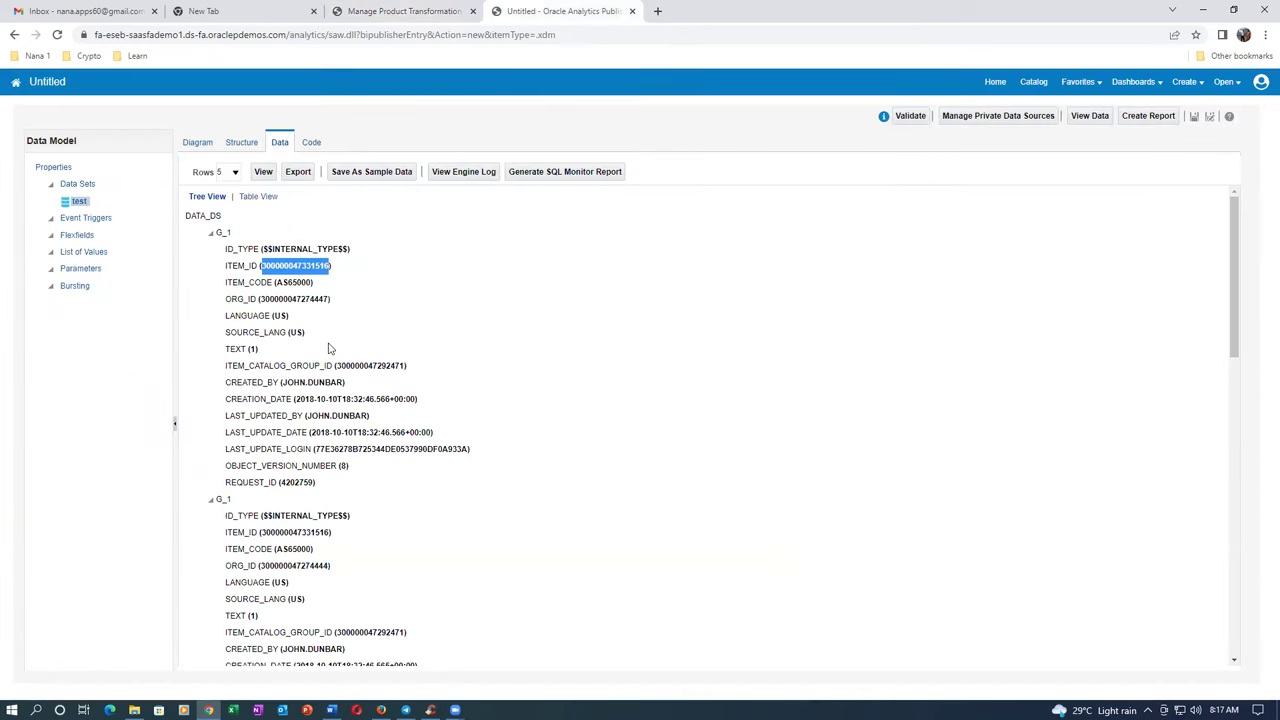
pyautogui.click(401, 11)
pyautogui.click(597, 265)
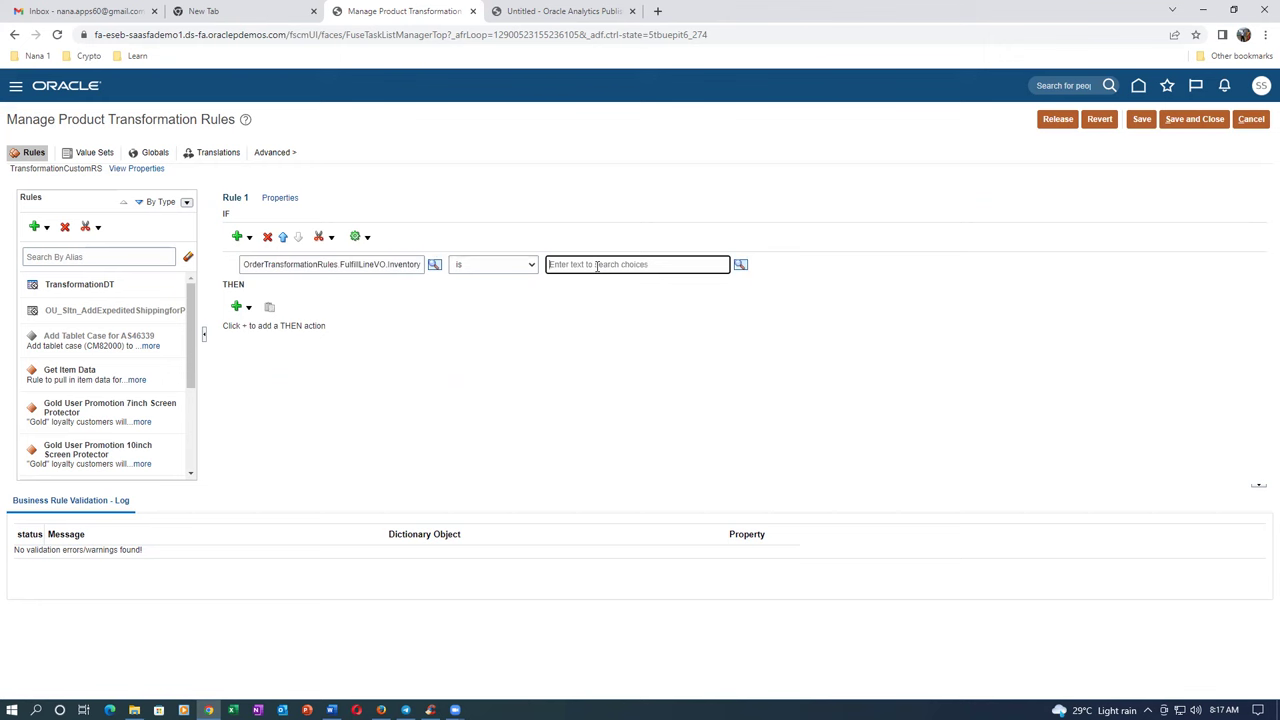
pyautogui.hotkey('alt', 'Tab')
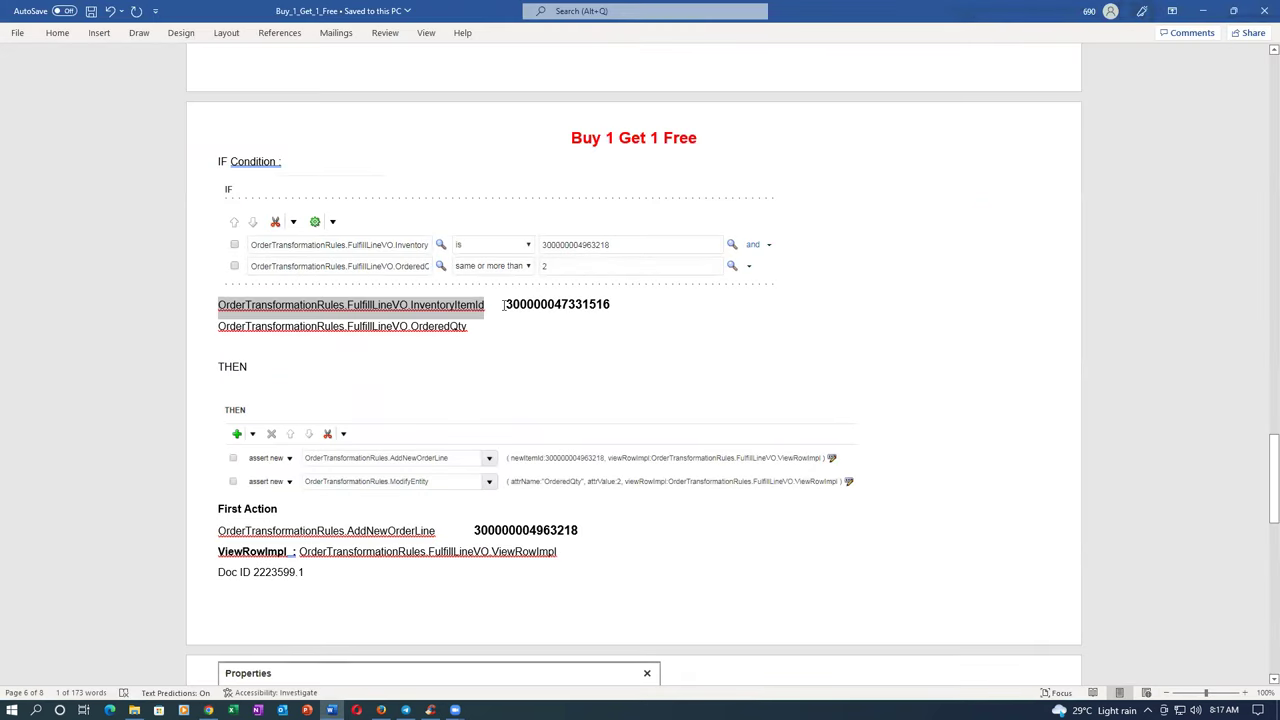
pyautogui.moveTo(507, 304); pyautogui.dragTo(605, 314)
pyautogui.hotkey('ctrl', 'c')
pyautogui.hotkey('alt', 'Tab')
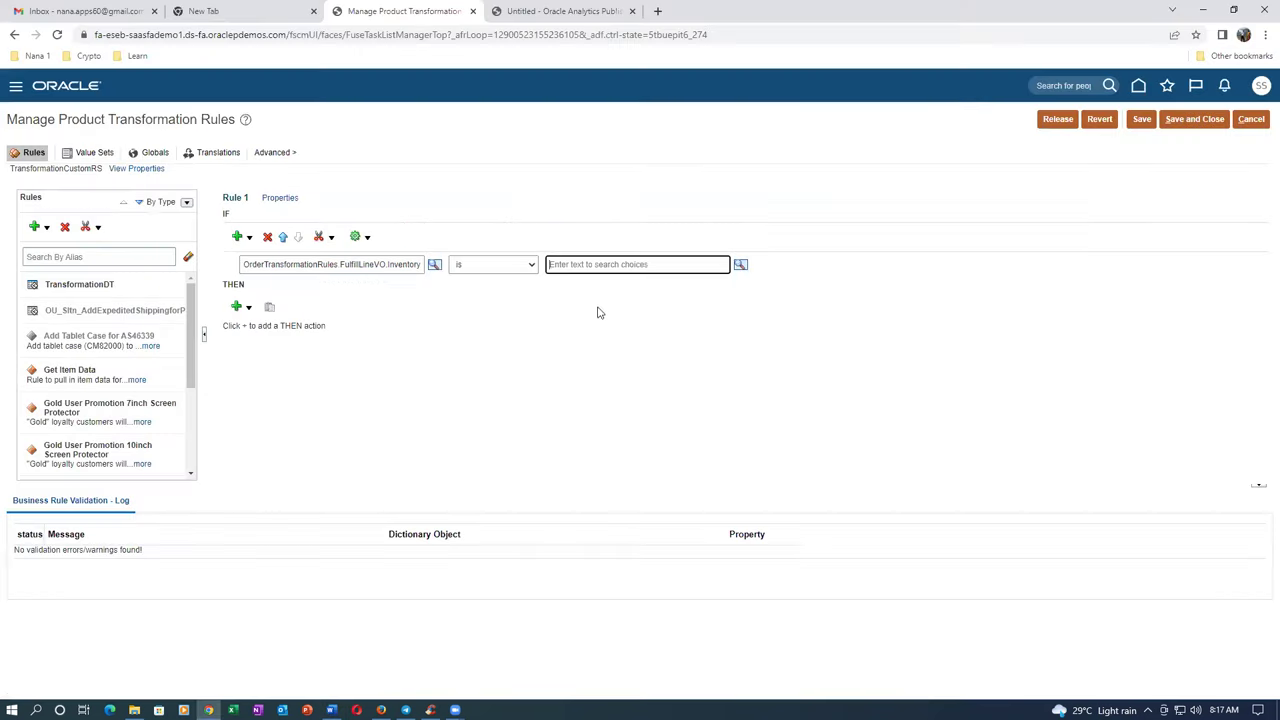
pyautogui.hotkey('ctrl', 'v')
pyautogui.press('Tab')
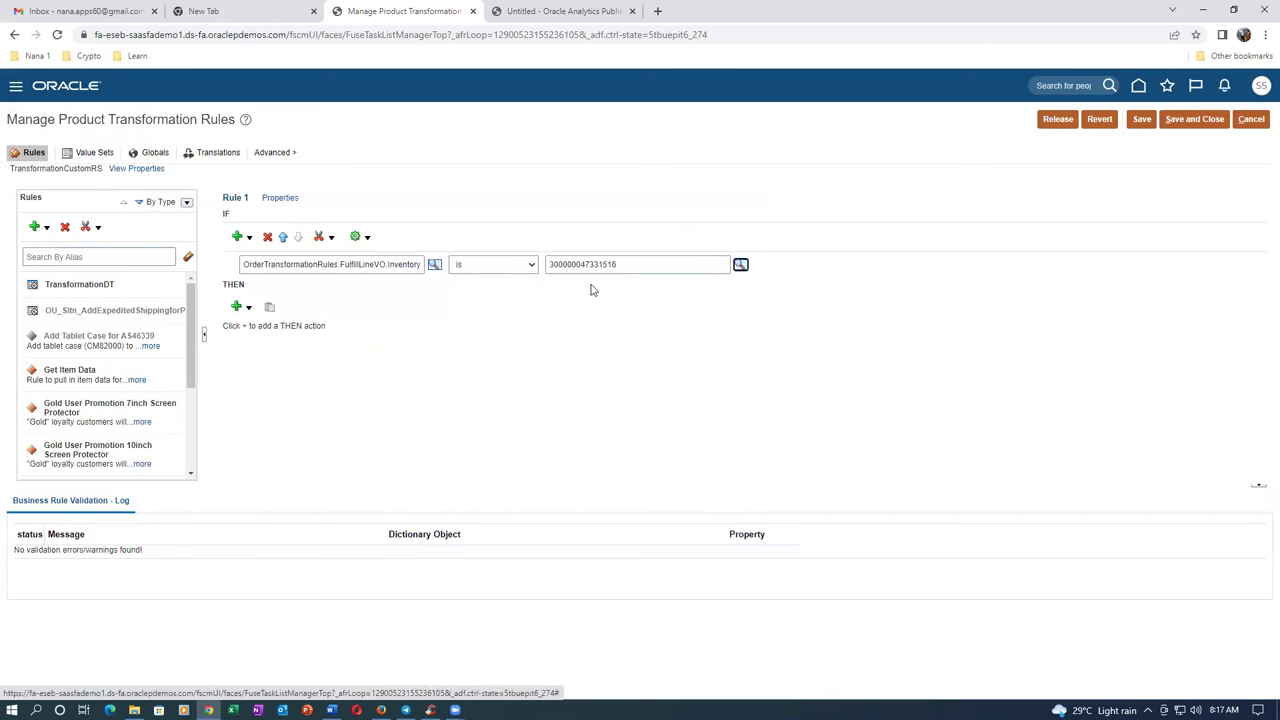
pyautogui.click(584, 321)
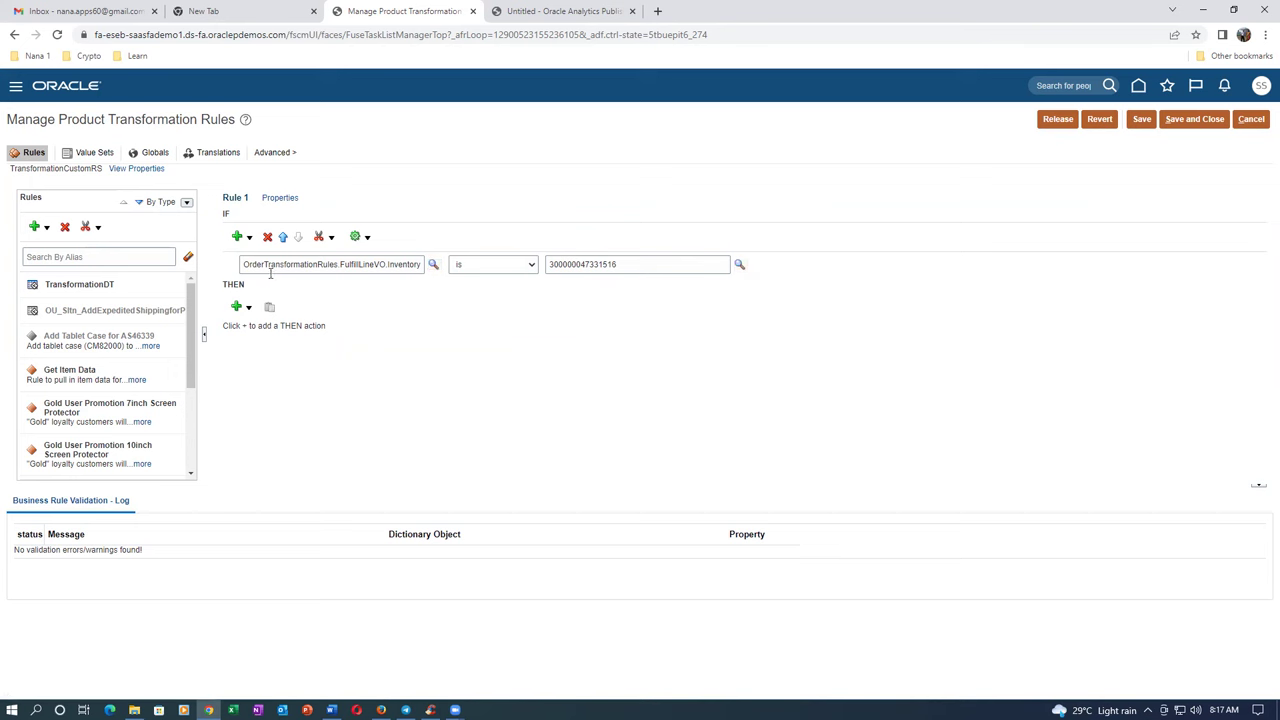
pyautogui.hotkey('alt', 'Tab')
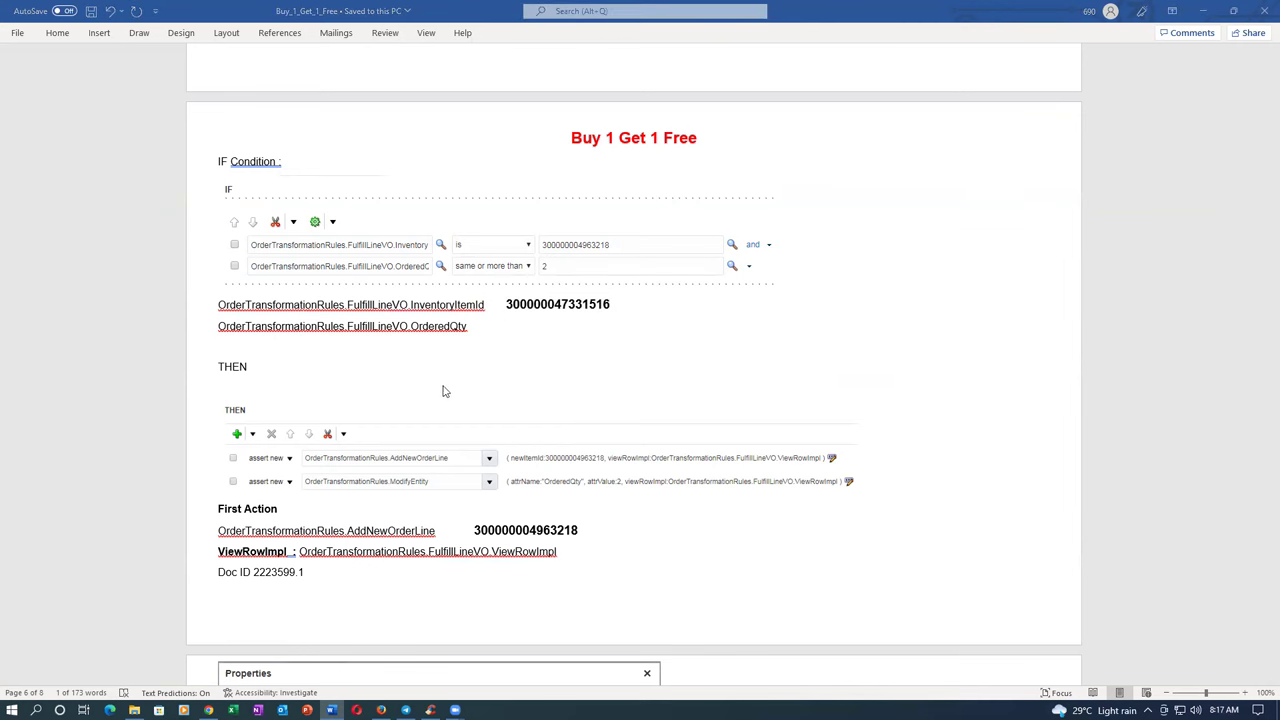
pyautogui.keyDown('ctrl'); pyautogui.scroll(1, 314, 382); pyautogui.keyUp('ctrl')
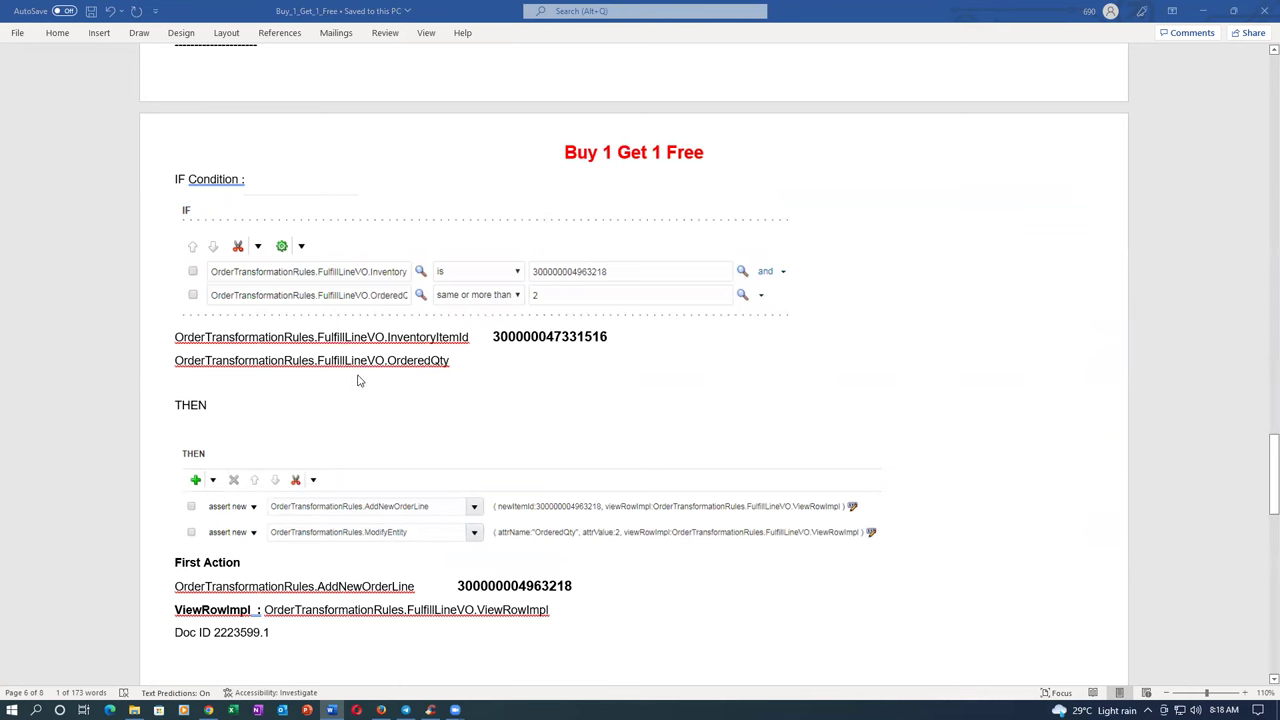
pyautogui.click(175, 366)
pyautogui.hotkey('alt', 'Tab')
pyautogui.press('Tab')
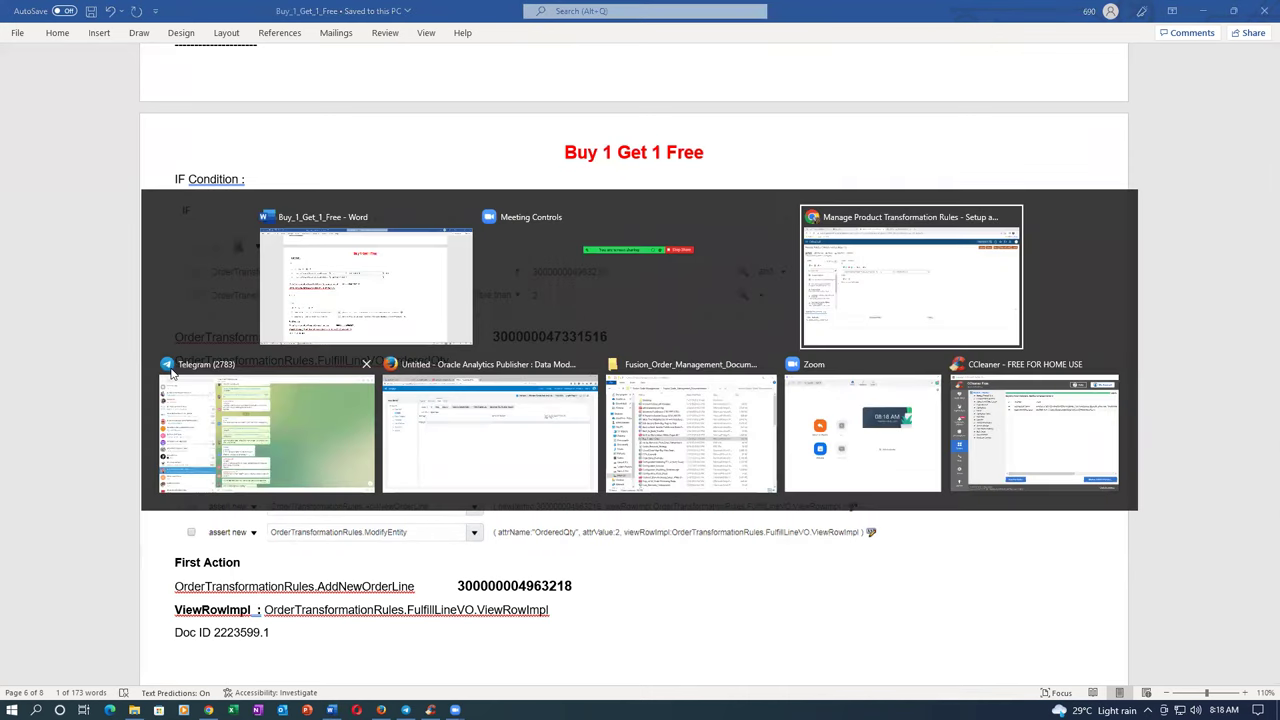
# Add a second IF condition on FulfillLineVO.OrderedQty
pyautogui.click(249, 238)
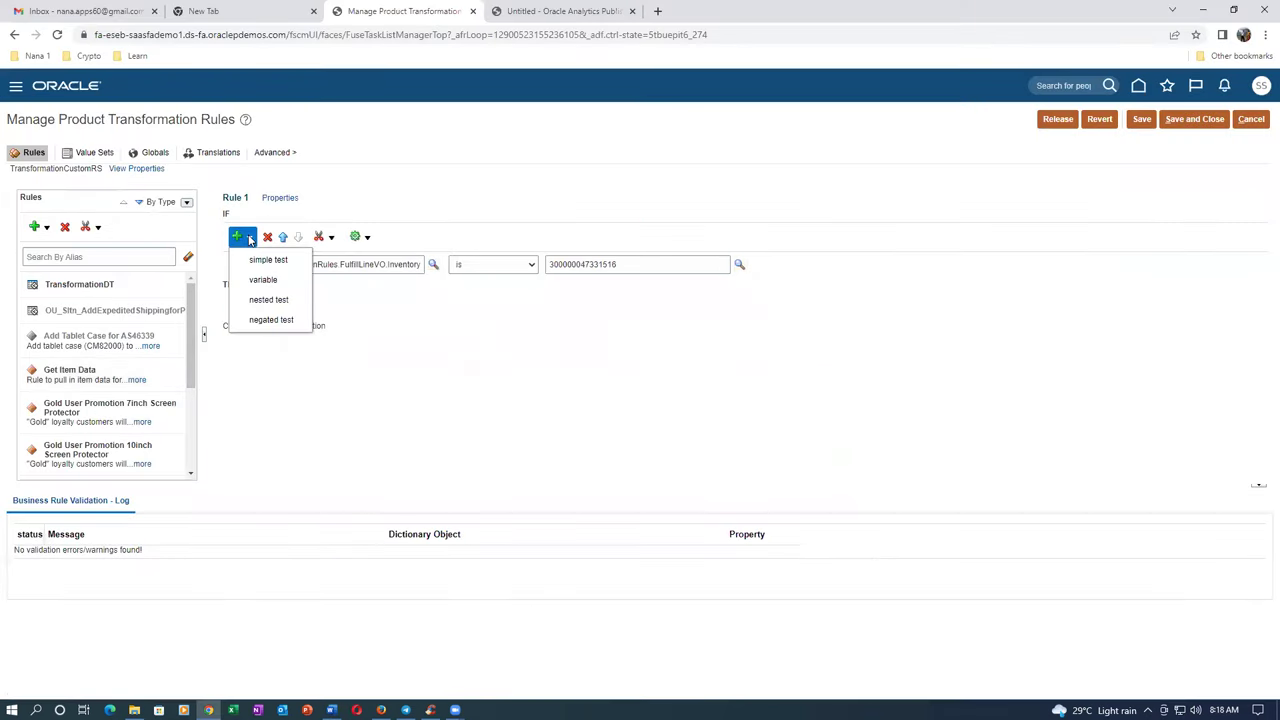
pyautogui.click(498, 379)
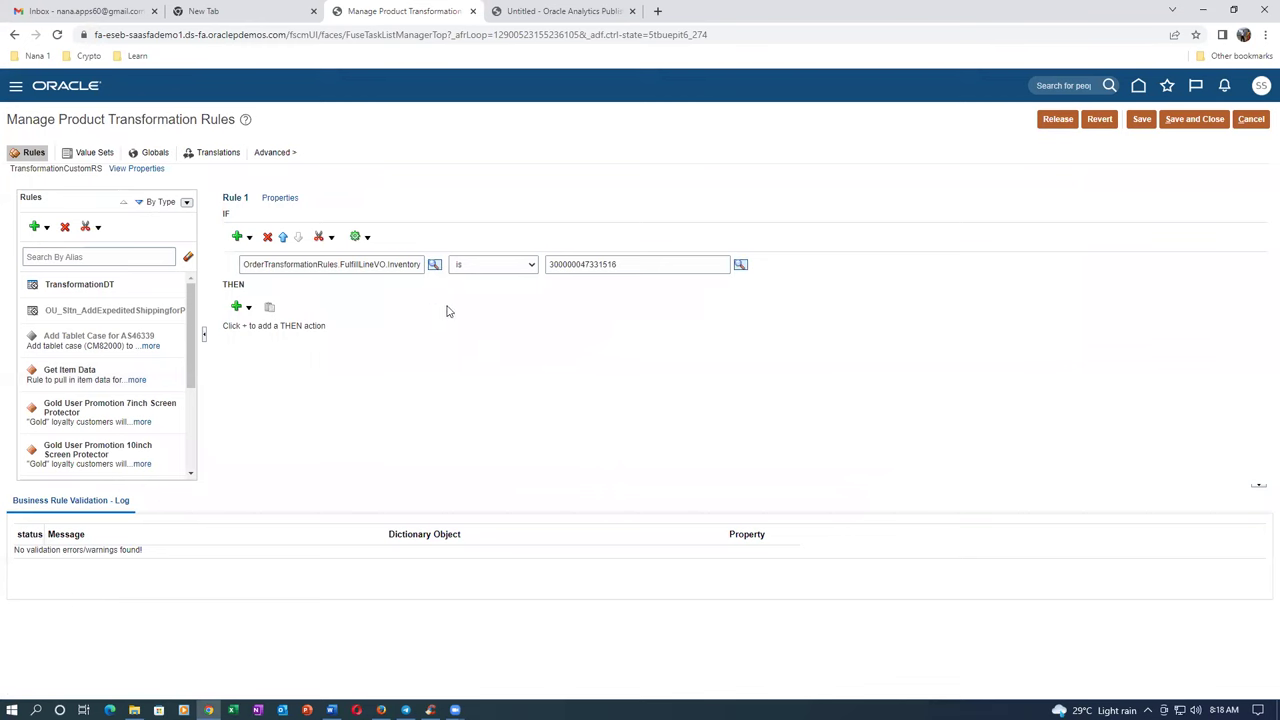
pyautogui.click(240, 240)
pyautogui.click(329, 330)
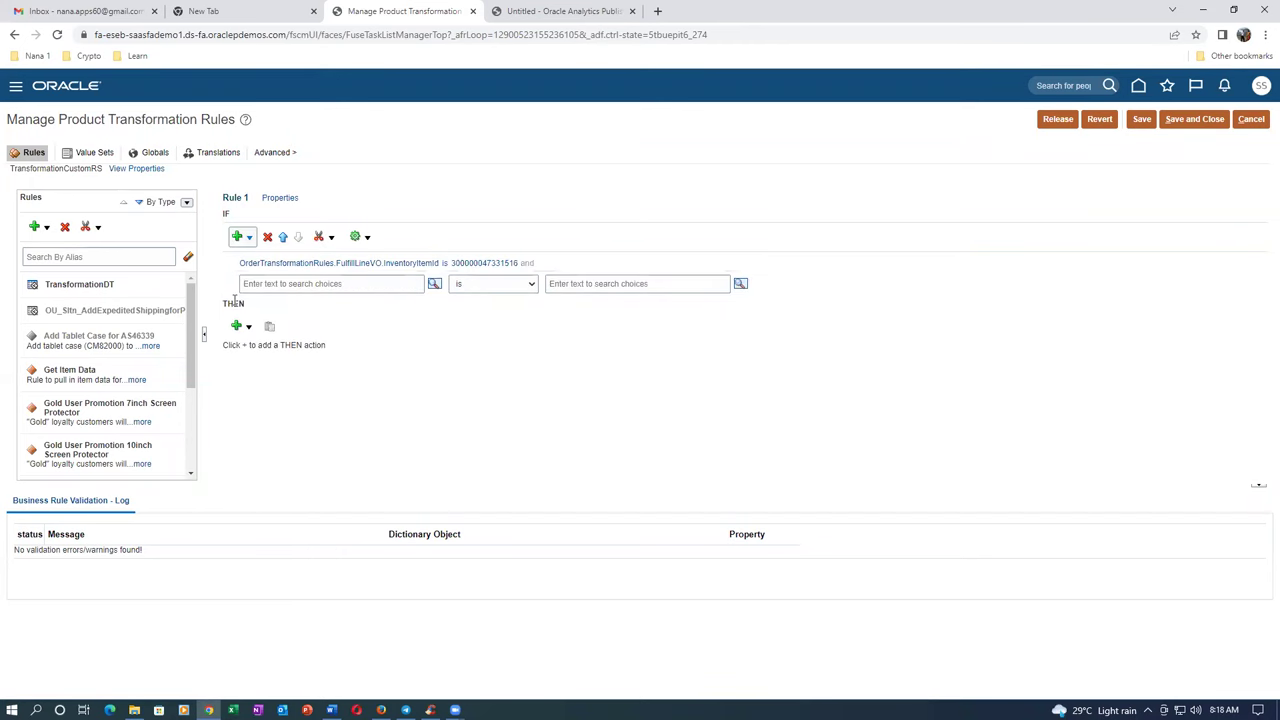
pyautogui.hotkey('alt', 'Tab')
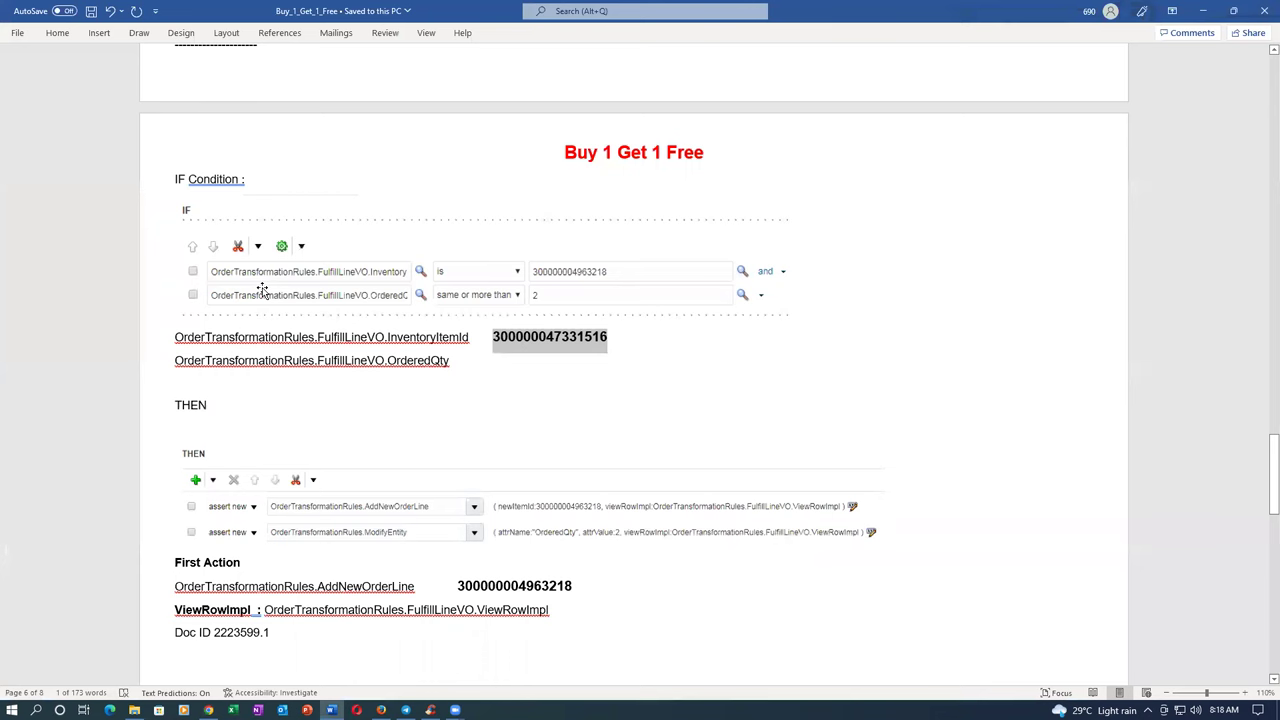
pyautogui.moveTo(188, 362); pyautogui.dragTo(436, 362)
pyautogui.hotkey('ctrl', 'c')
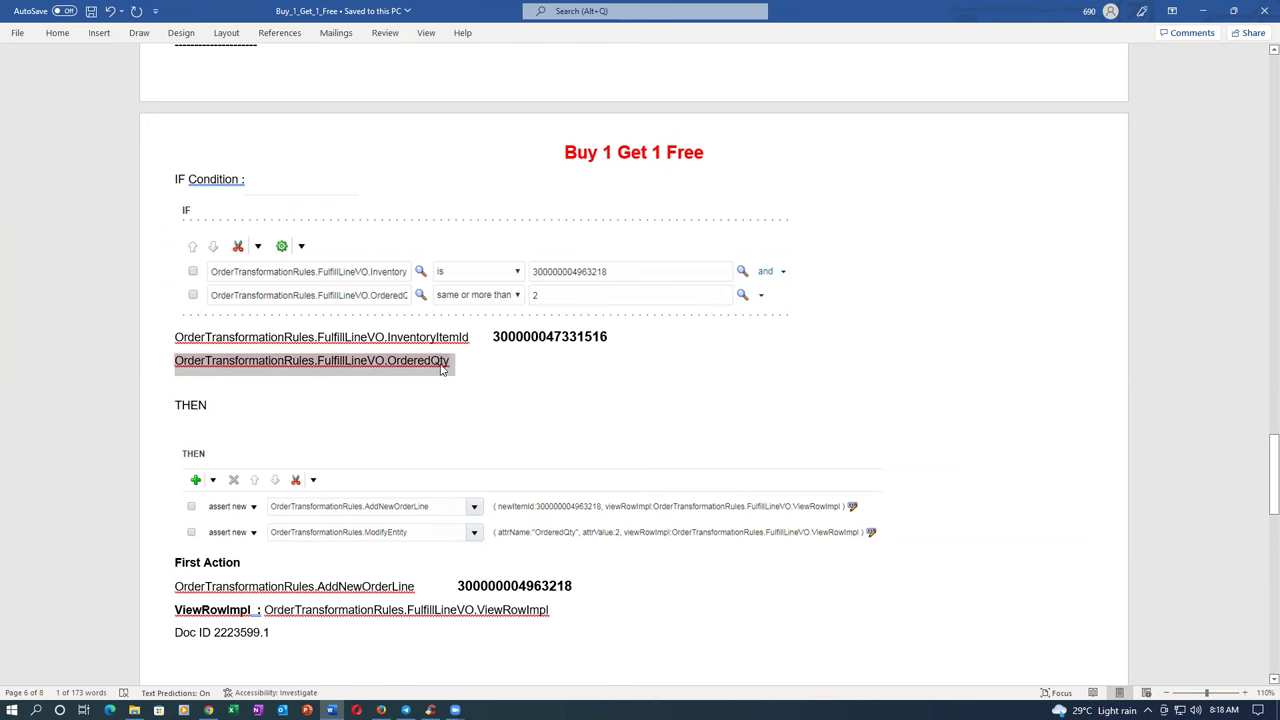
pyautogui.hotkey('alt', 'Tab')
pyautogui.click(311, 283)
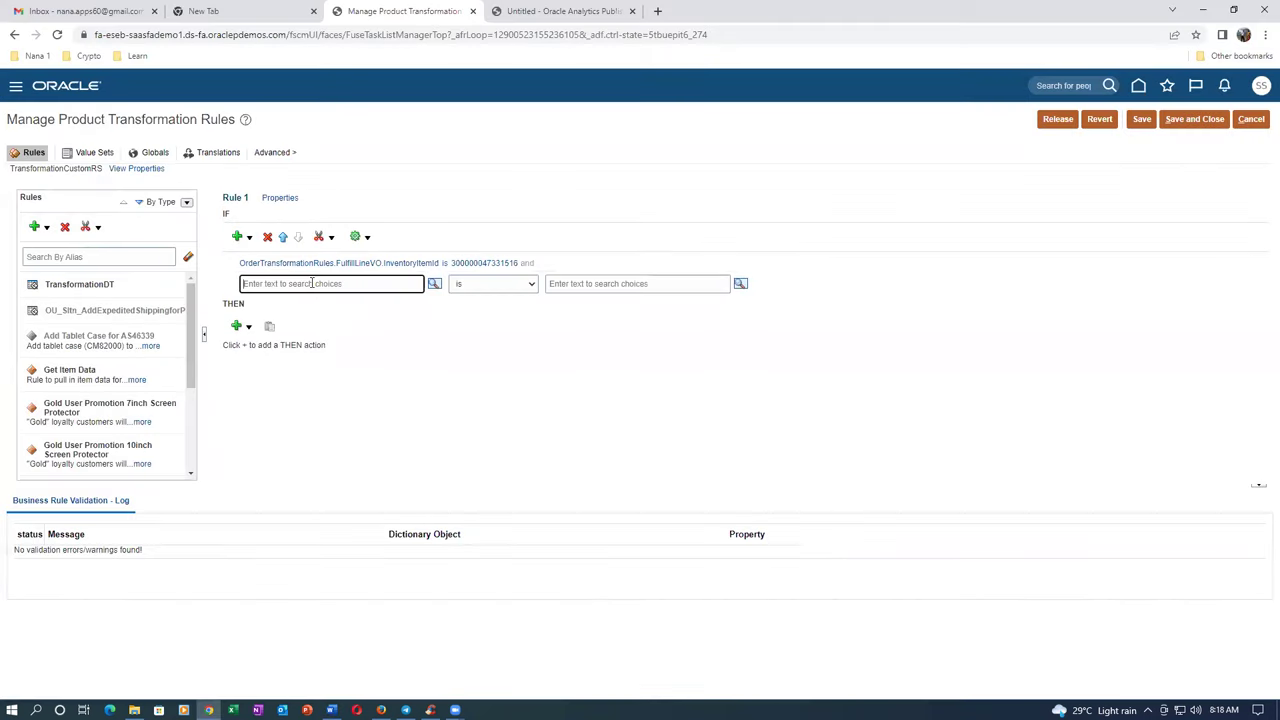
pyautogui.hotkey('ctrl', 'v')
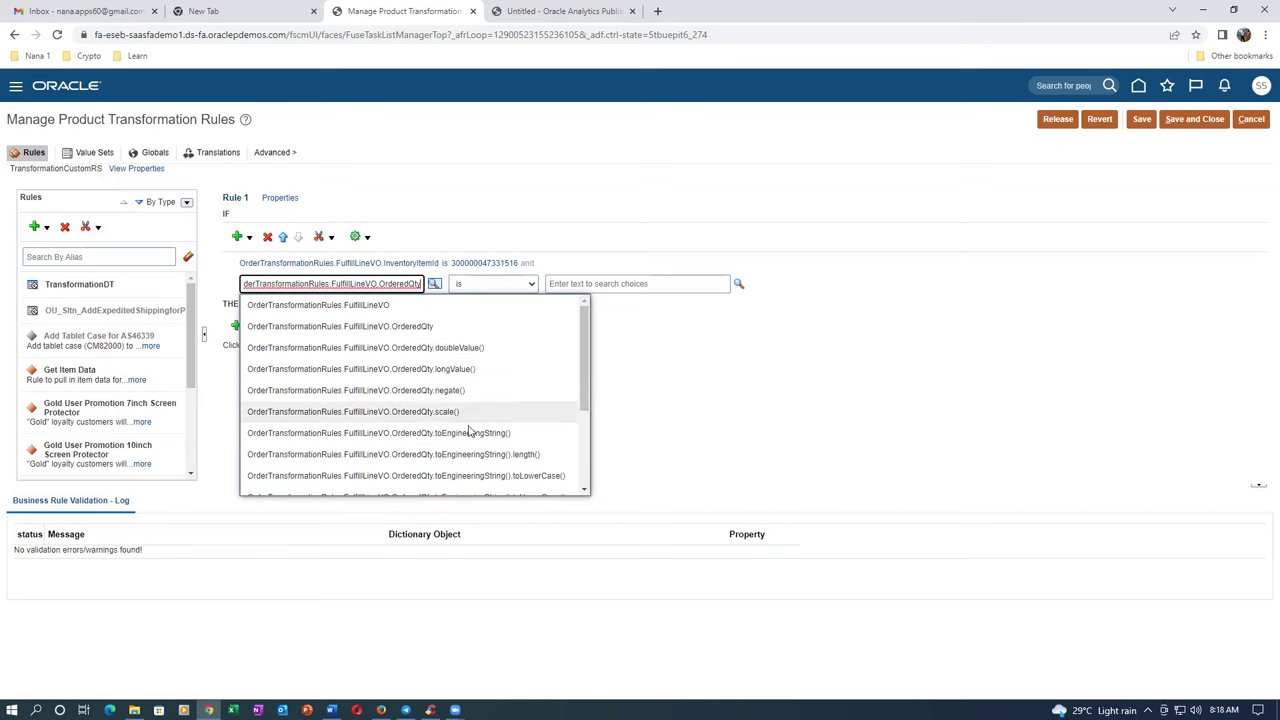
pyautogui.click(425, 327)
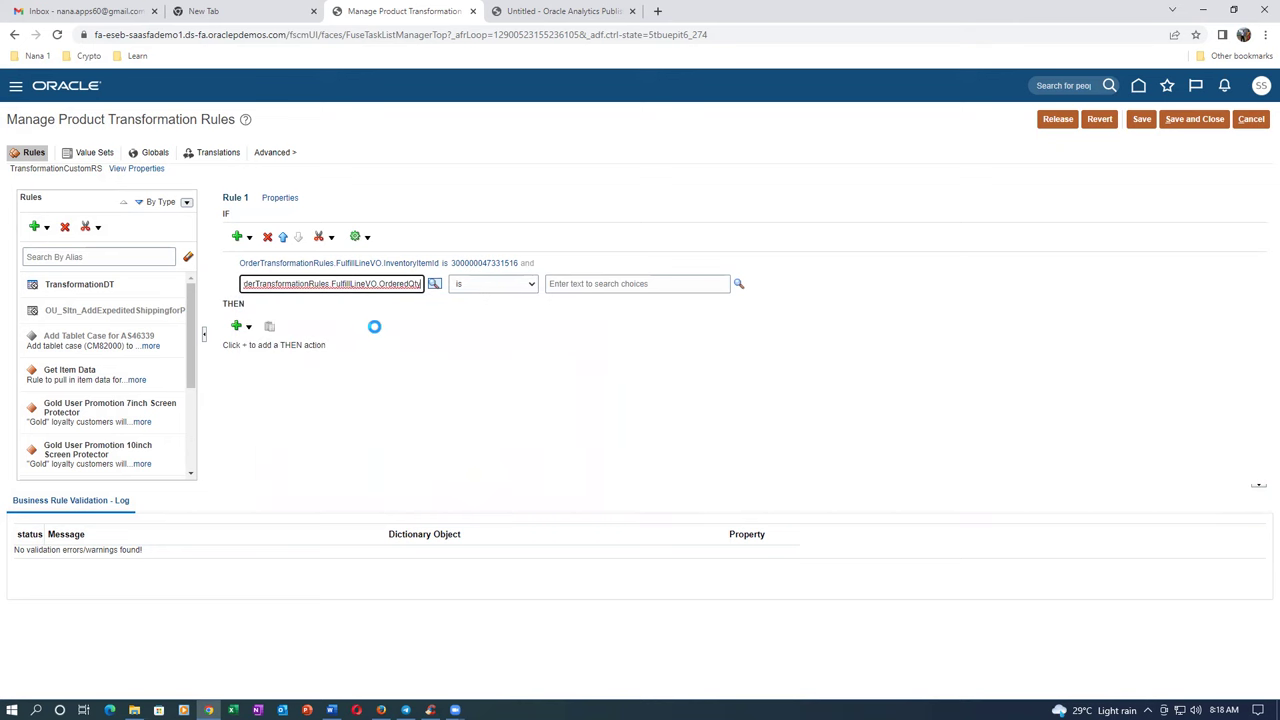
# Make the OrderedQty condition 'more than 2'
pyautogui.click(497, 285)
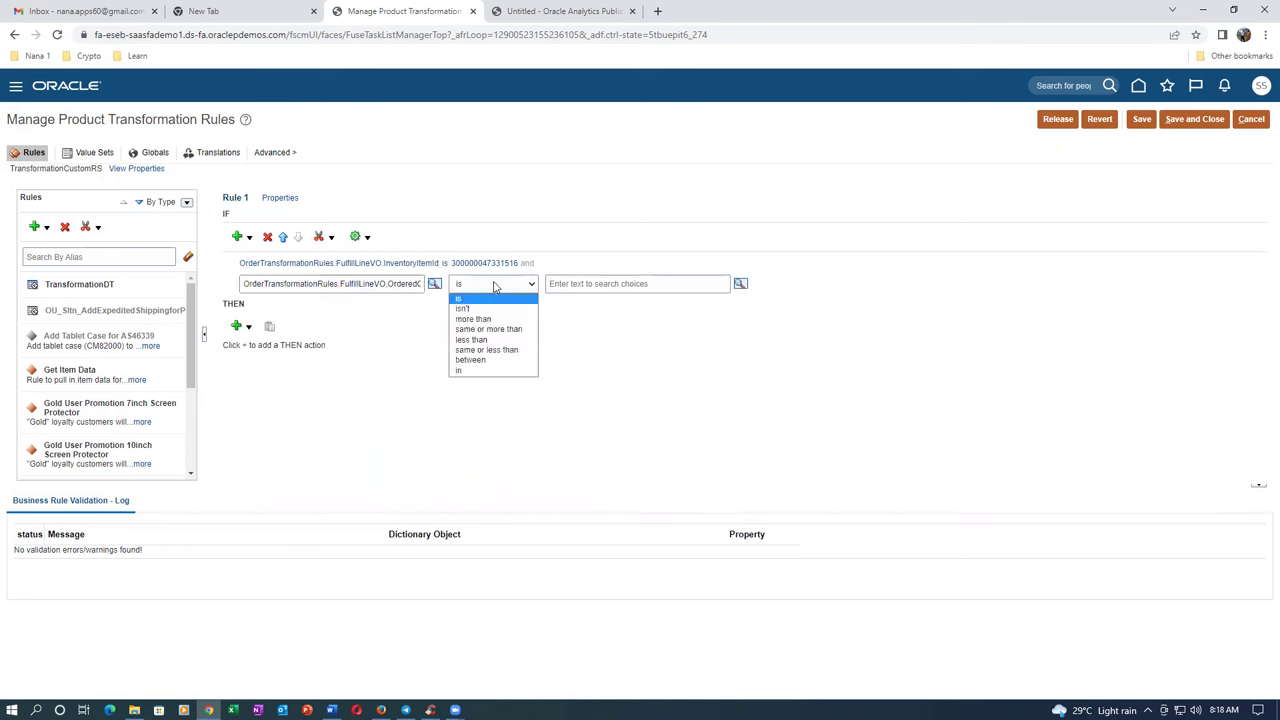
pyautogui.click(497, 318)
pyautogui.click(590, 284)
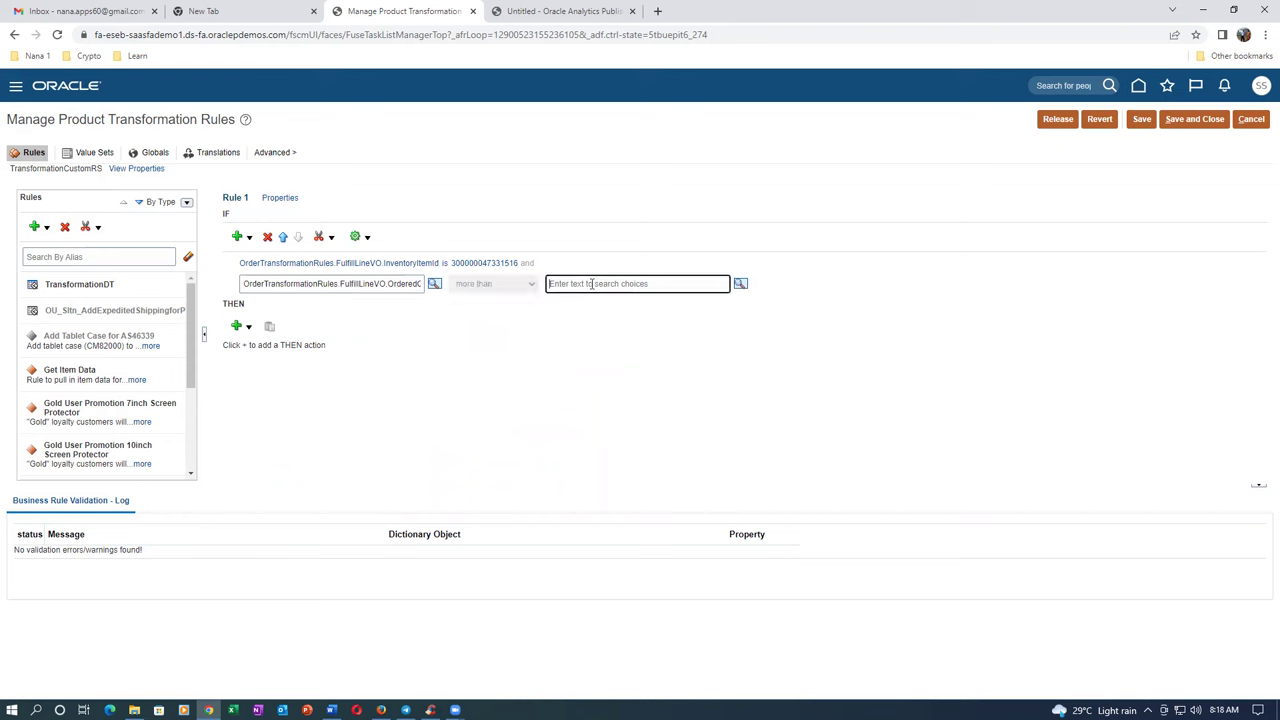
pyautogui.write('2')
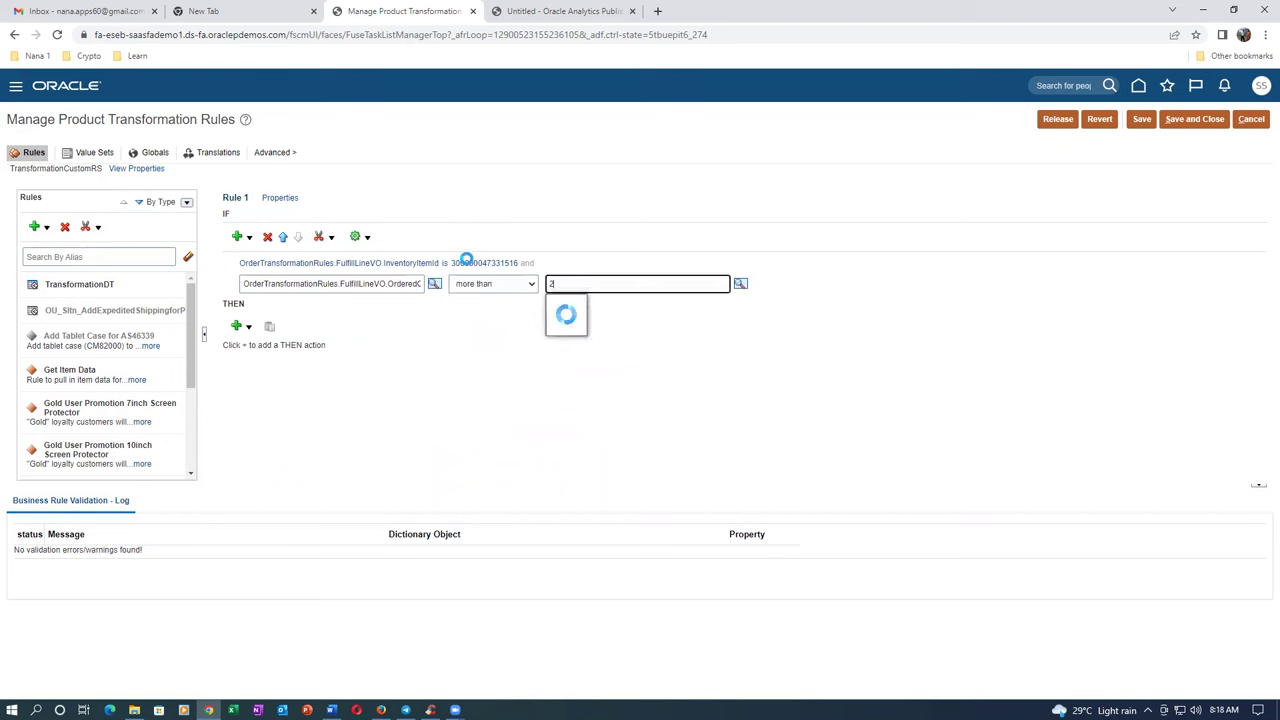
pyautogui.click(482, 334)
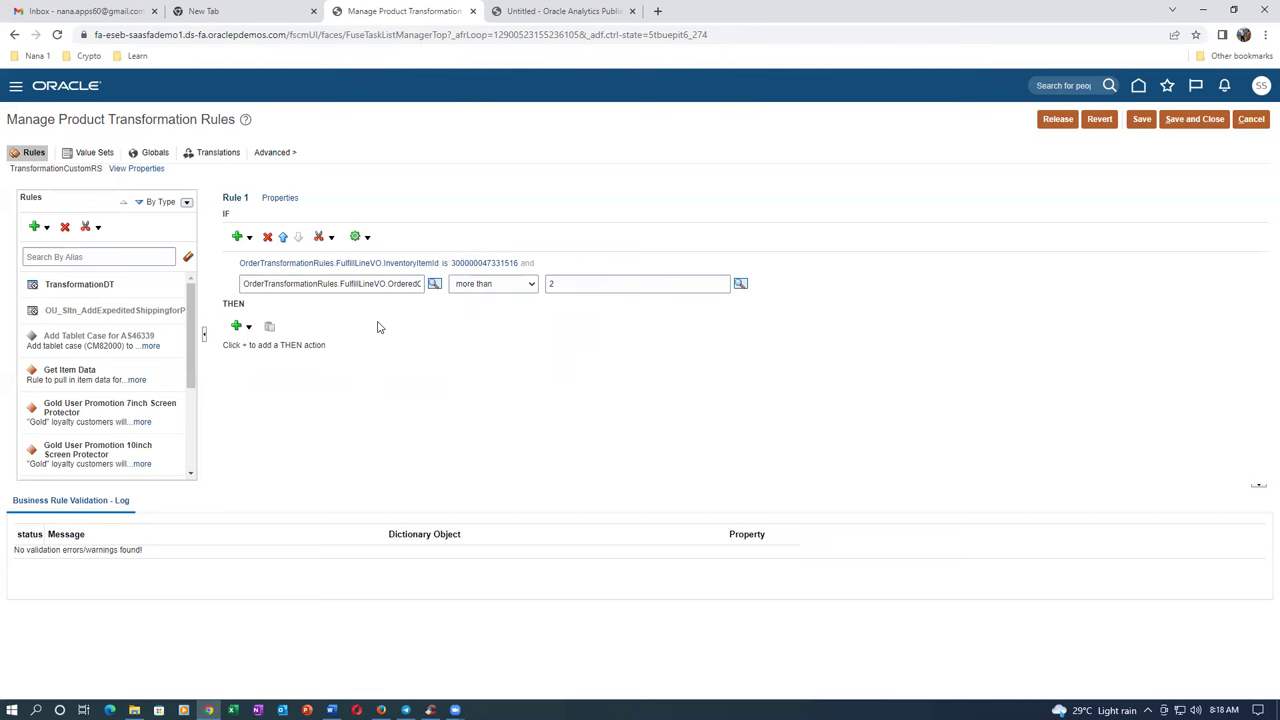
# Add an assert new action under THEN for OrderTransformationRules.AddNewOrderLine
pyautogui.click(238, 327)
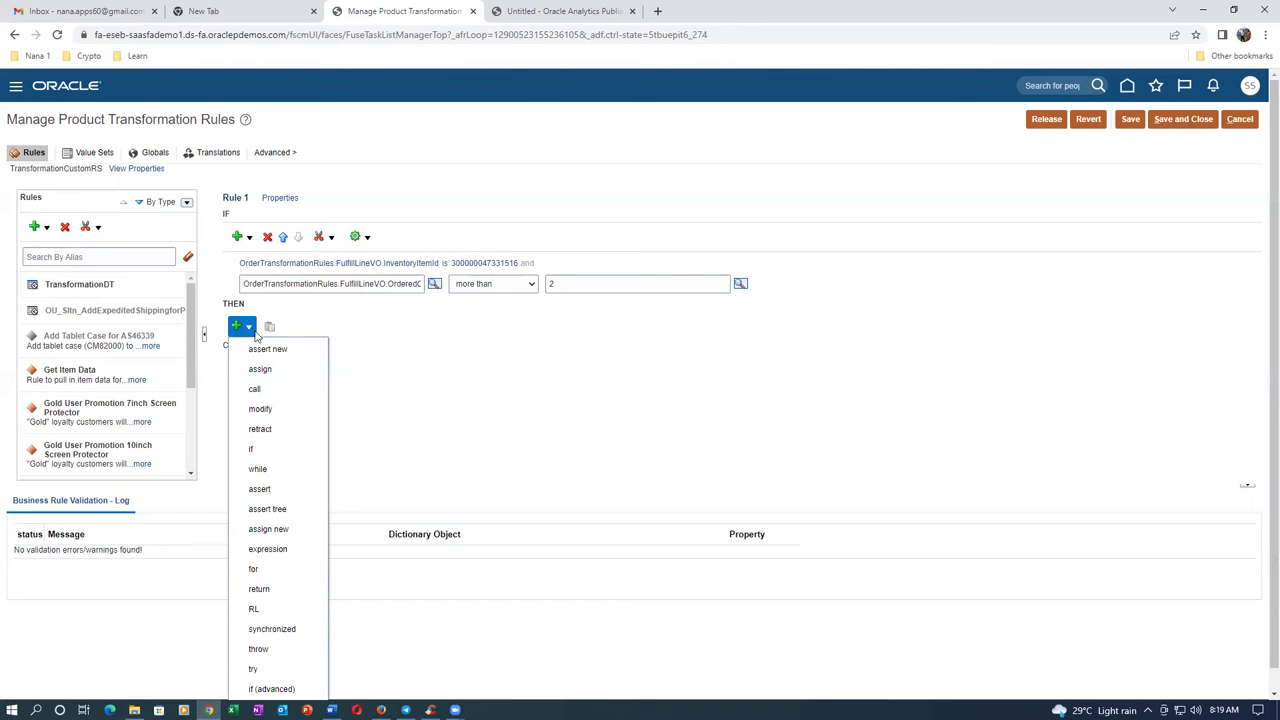
pyautogui.click(264, 350)
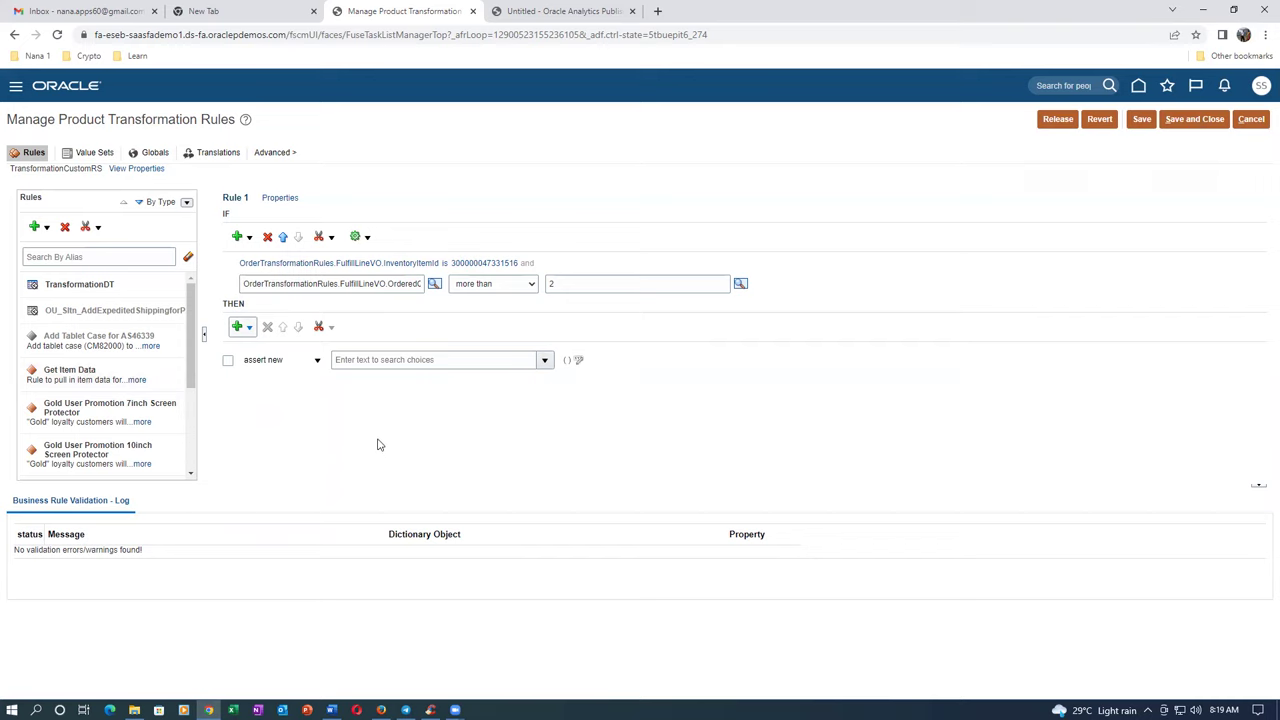
pyautogui.hotkey('alt', 'Tab')
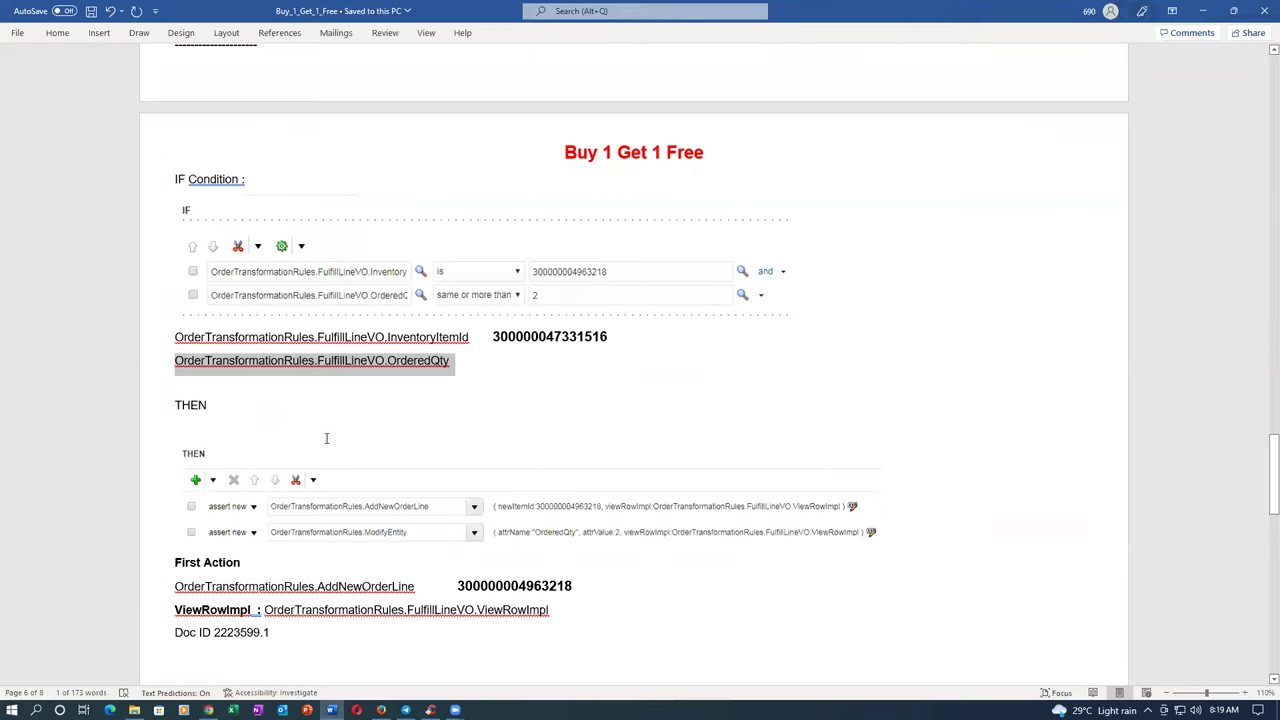
pyautogui.scroll(-3, 326, 438)
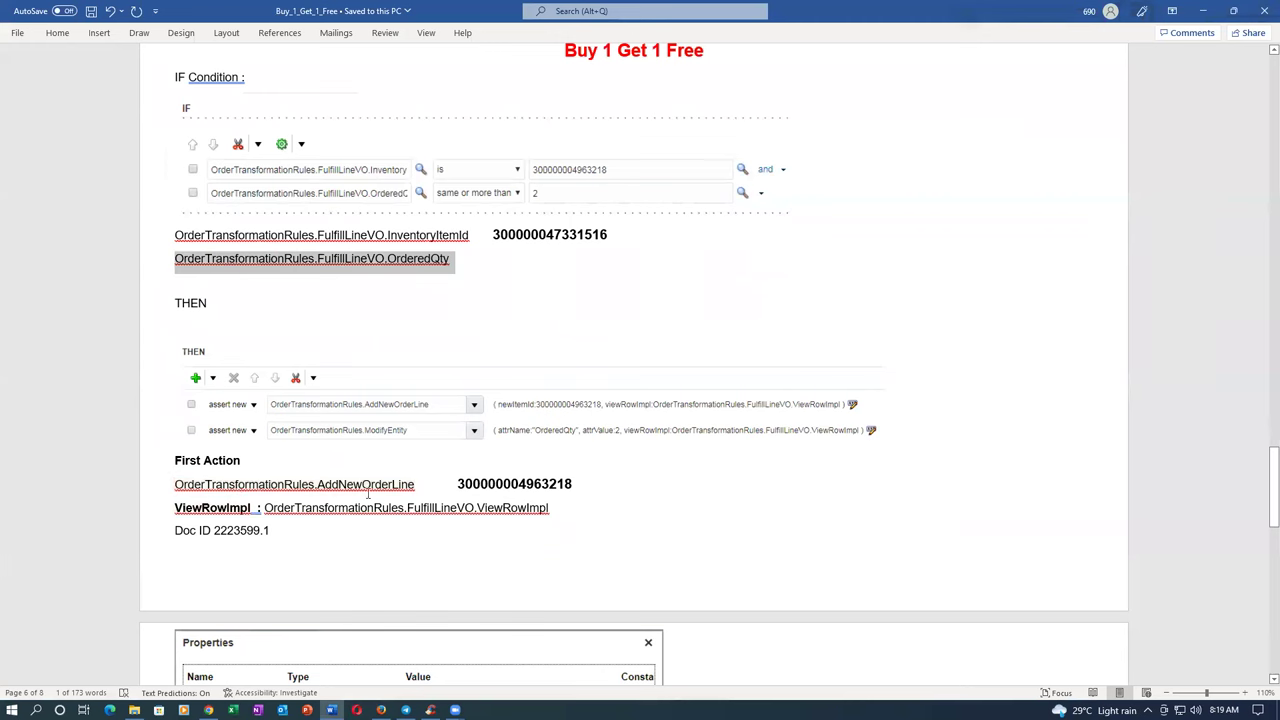
pyautogui.moveTo(176, 485); pyautogui.dragTo(414, 486)
pyautogui.hotkey('ctrl', 'c')
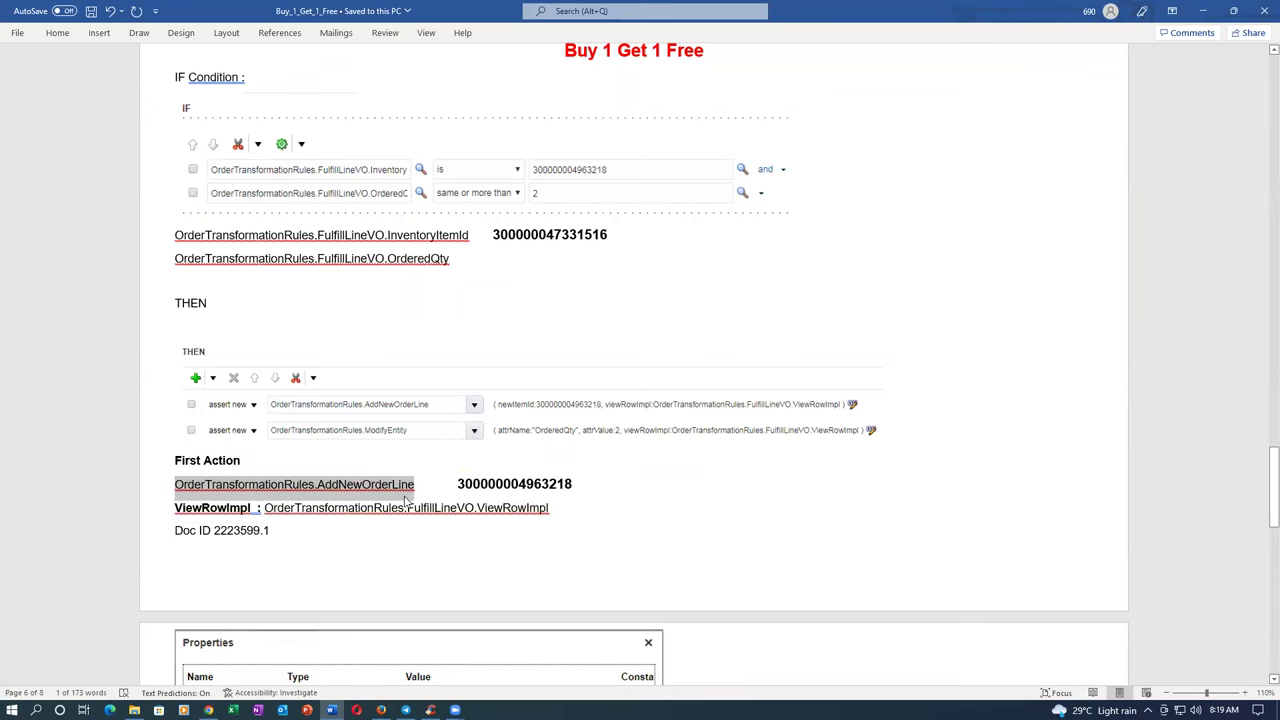
pyautogui.hotkey('alt', 'Tab')
pyautogui.click(358, 360)
pyautogui.hotkey('ctrl', 'v')
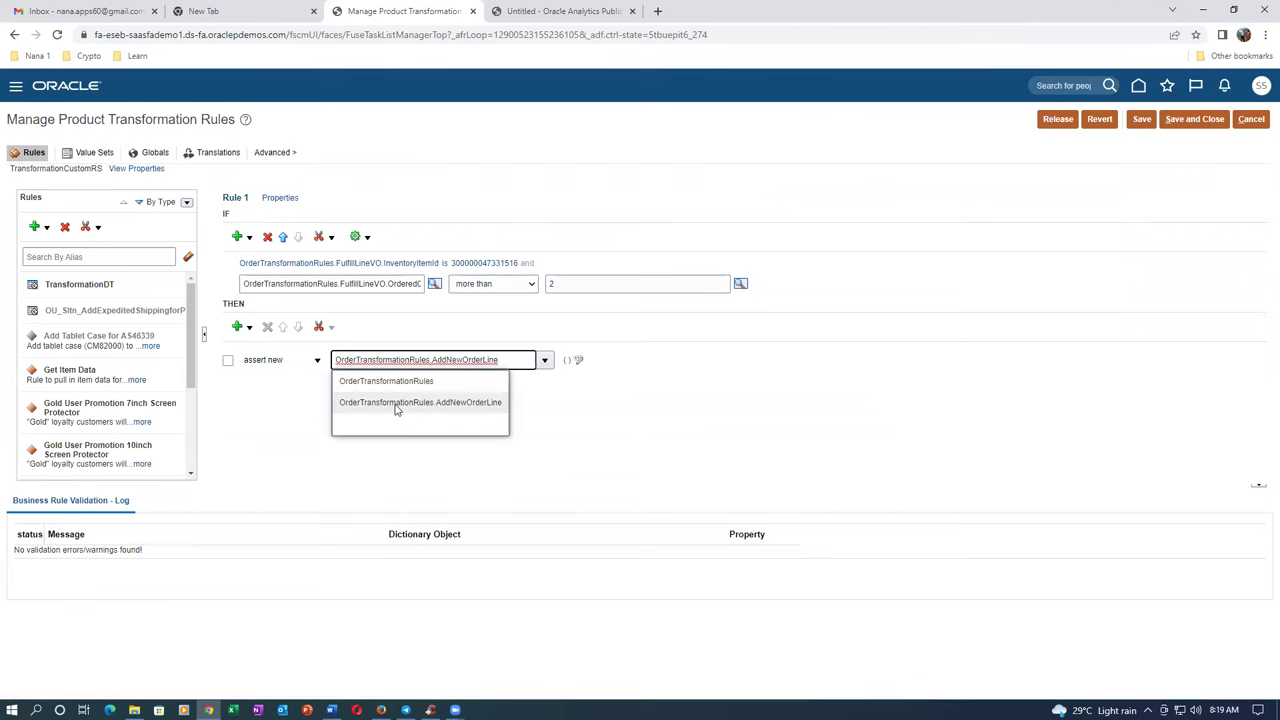
pyautogui.click(396, 404)
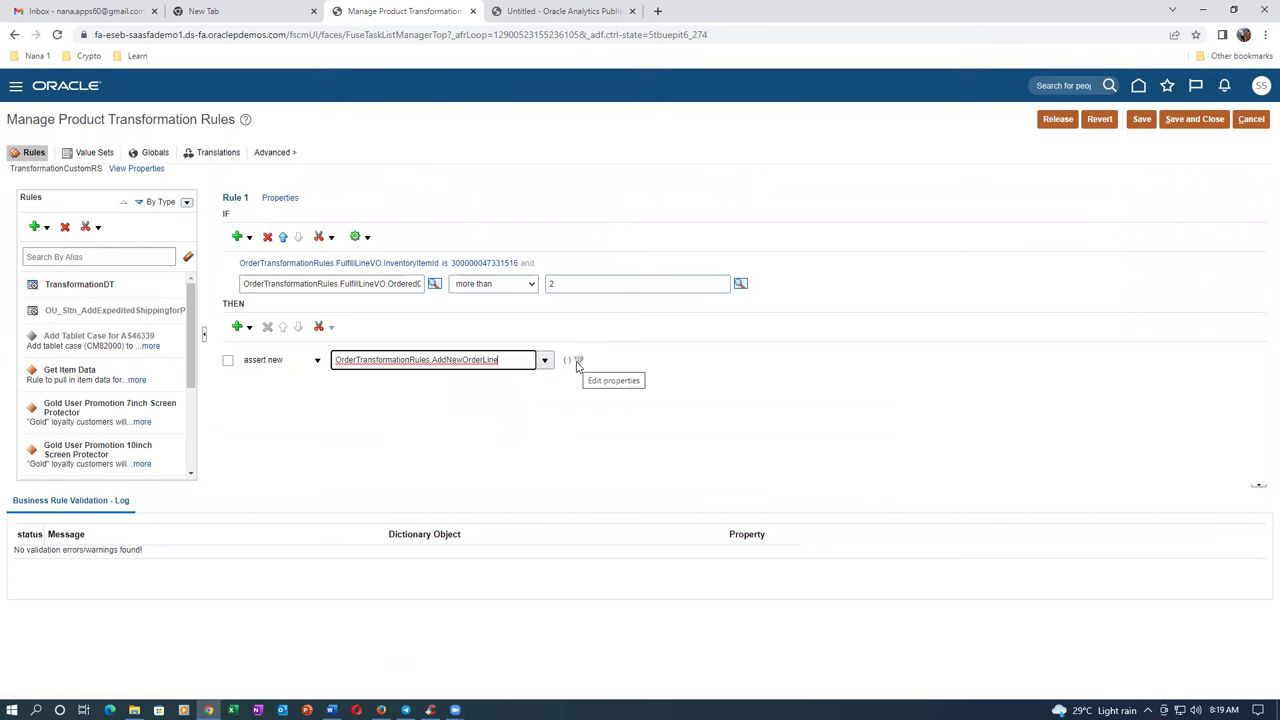
# Check the reference notes and save the rule changes
pyautogui.hotkey('alt', 'Tab')
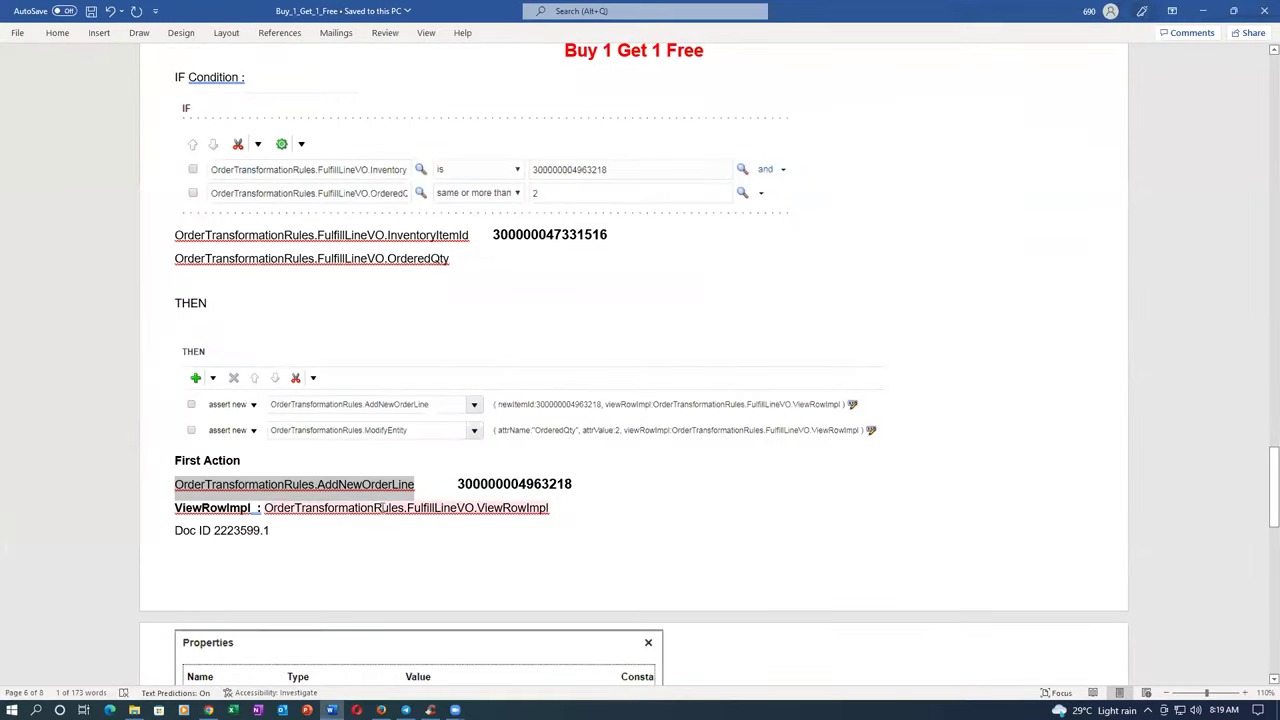
pyautogui.hotkey('alt', 'Tab')
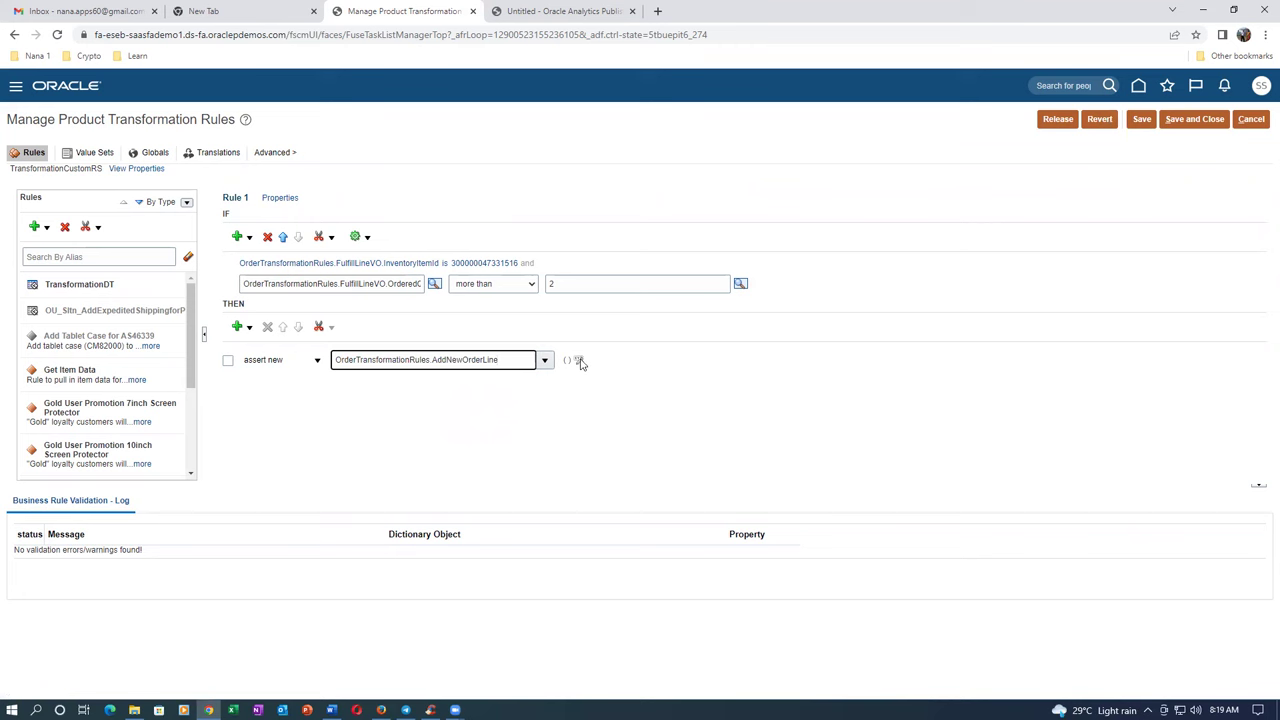
pyautogui.click(1142, 119)
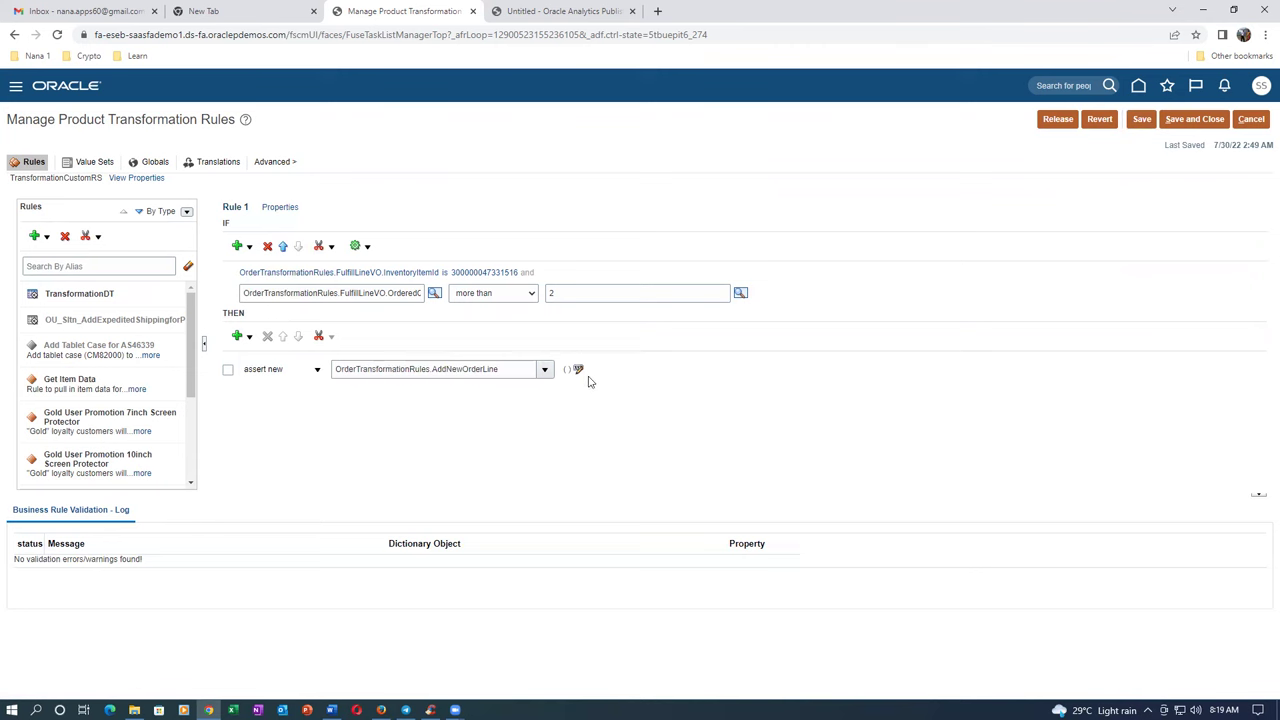
pyautogui.click(579, 372)
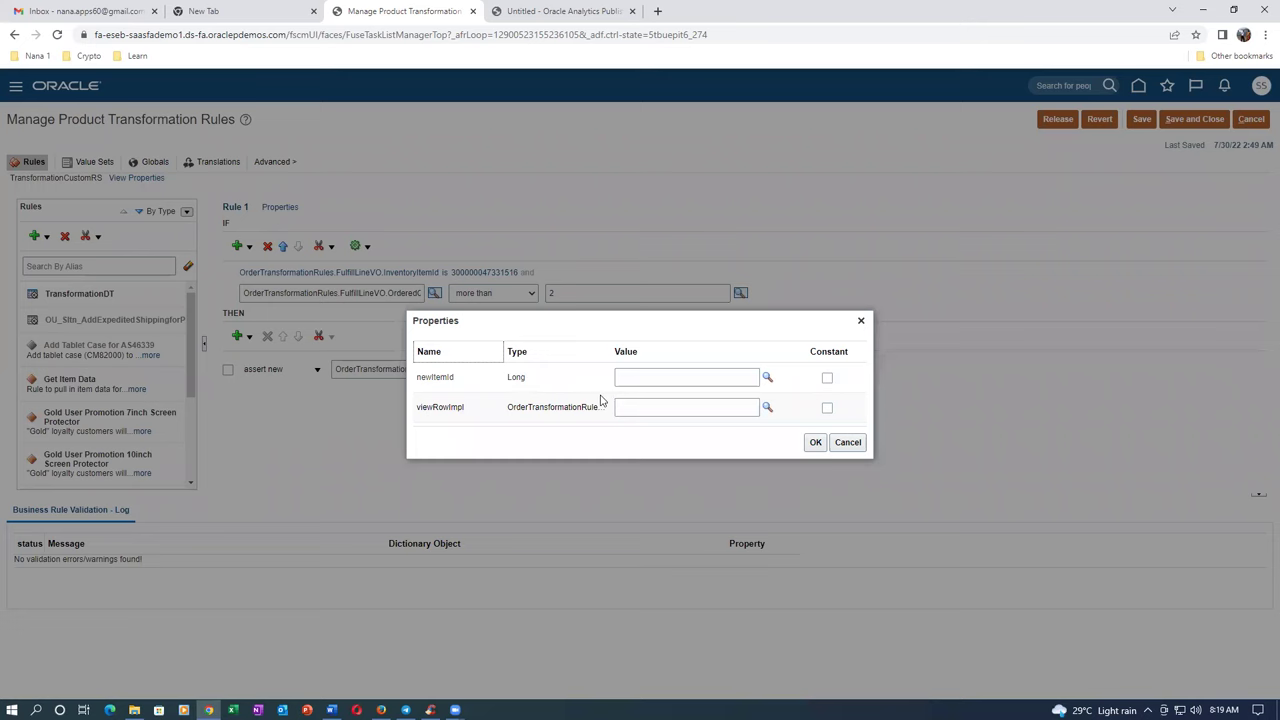
pyautogui.hotkey('alt', 'Tab')
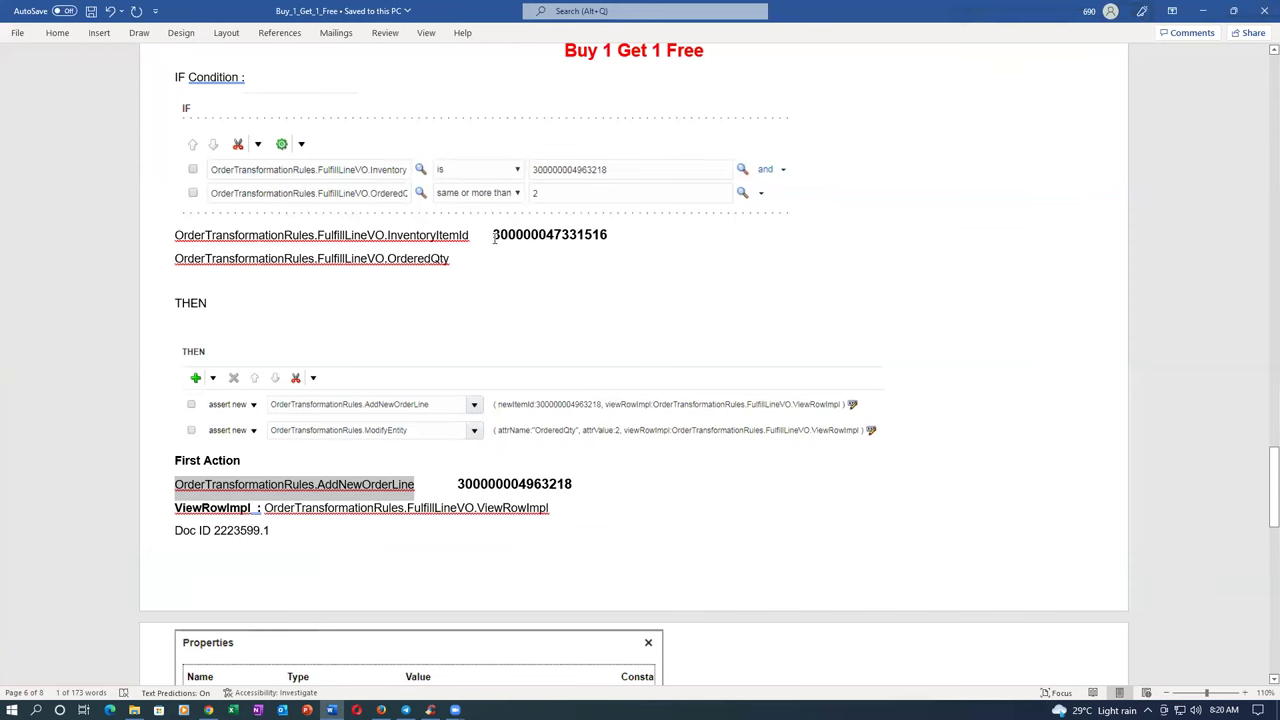
pyautogui.click(496, 235)
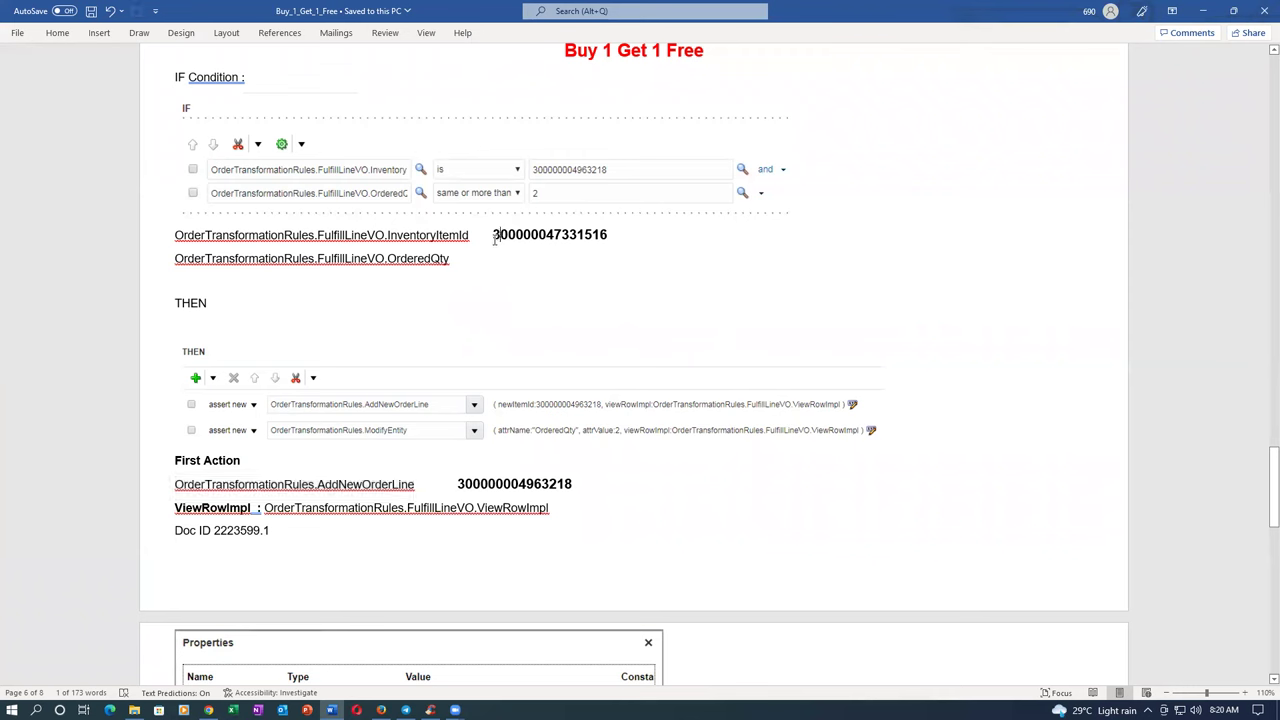
pyautogui.moveTo(496, 240); pyautogui.dragTo(604, 248)
pyautogui.hotkey('ctrl', 'c')
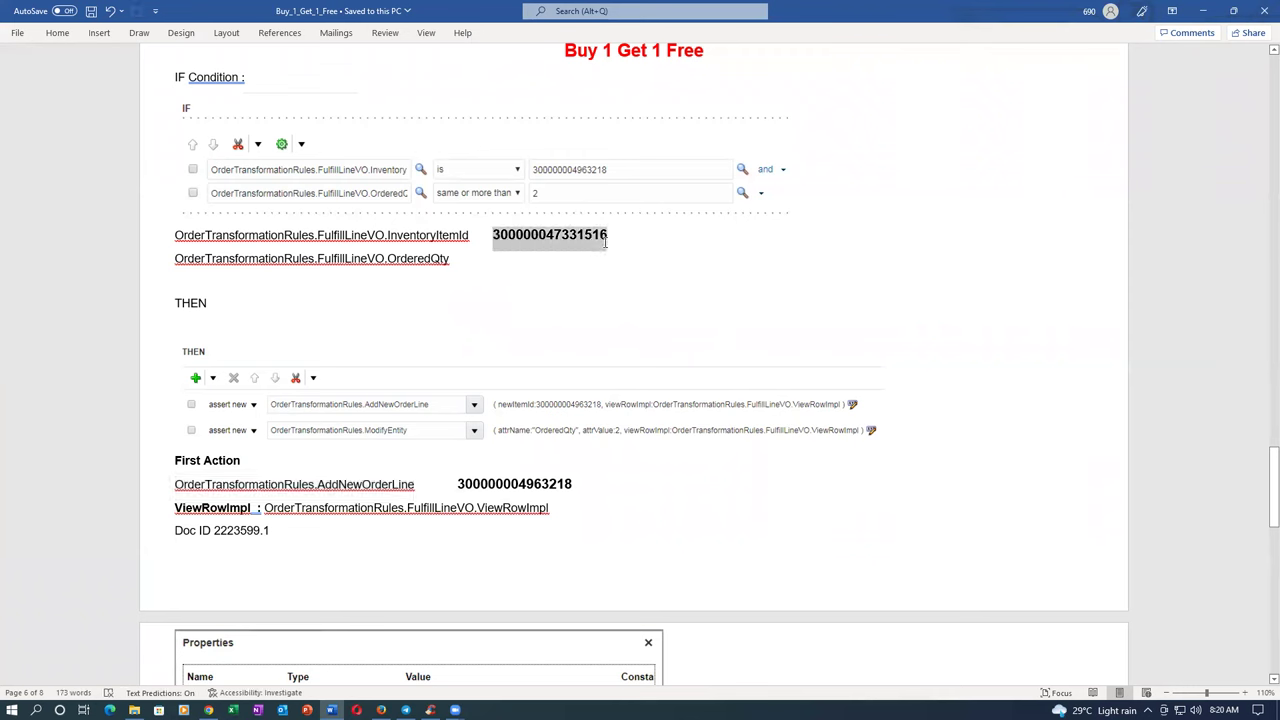
pyautogui.hotkey('alt', 'Tab')
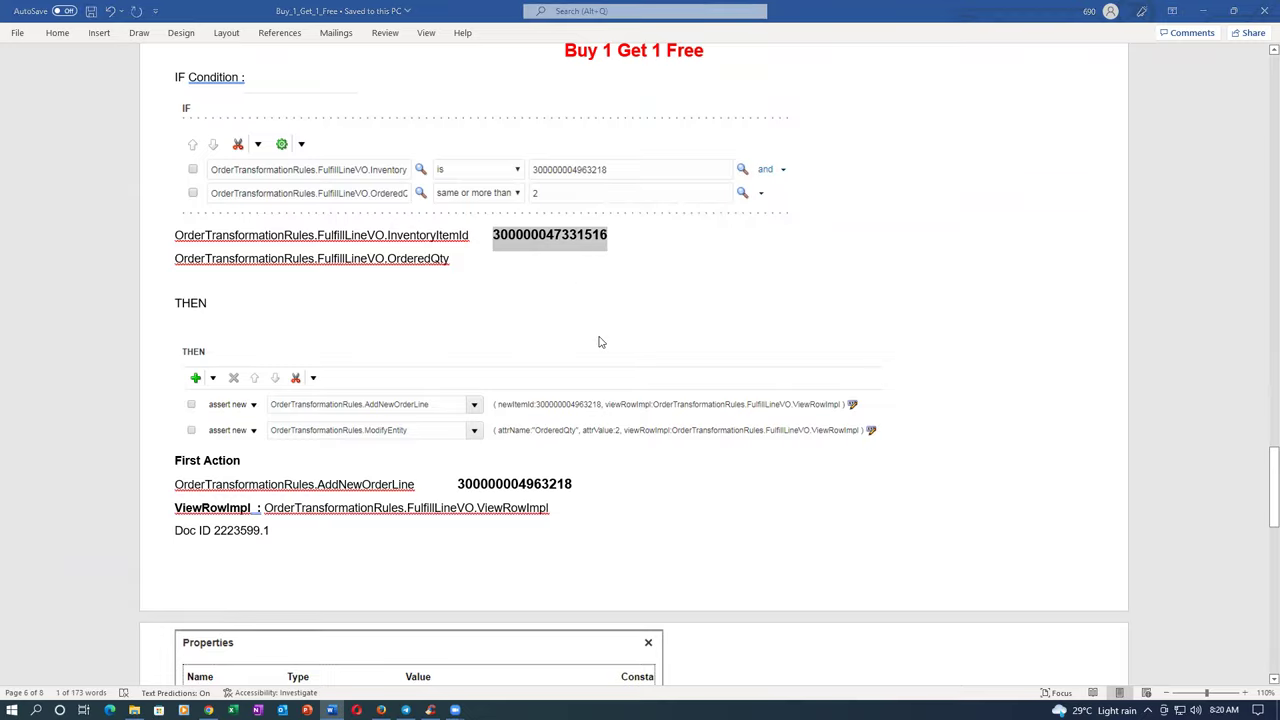
pyautogui.click(628, 376)
pyautogui.hotkey('ctrl', 'v')
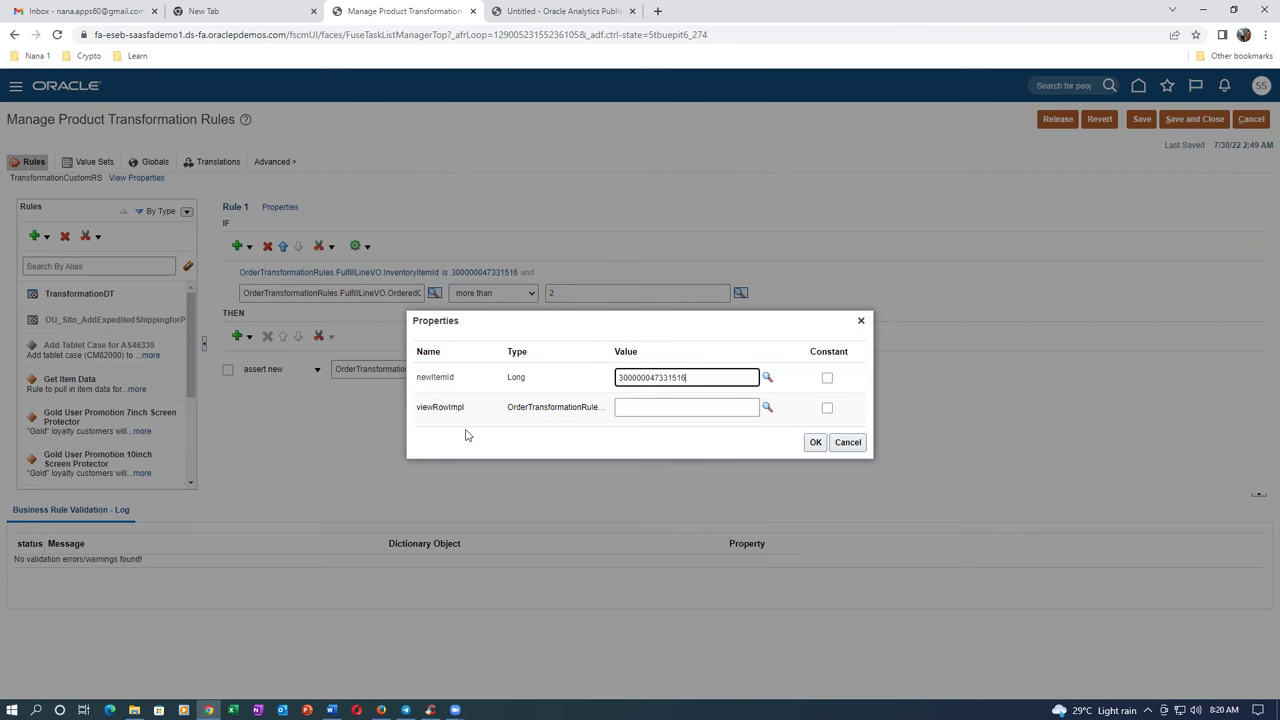
# Set viewRowImpl to OrderTransformationRules.FulfillLineVO.ViewRowImpl and confirm the properties
pyautogui.click(670, 409)
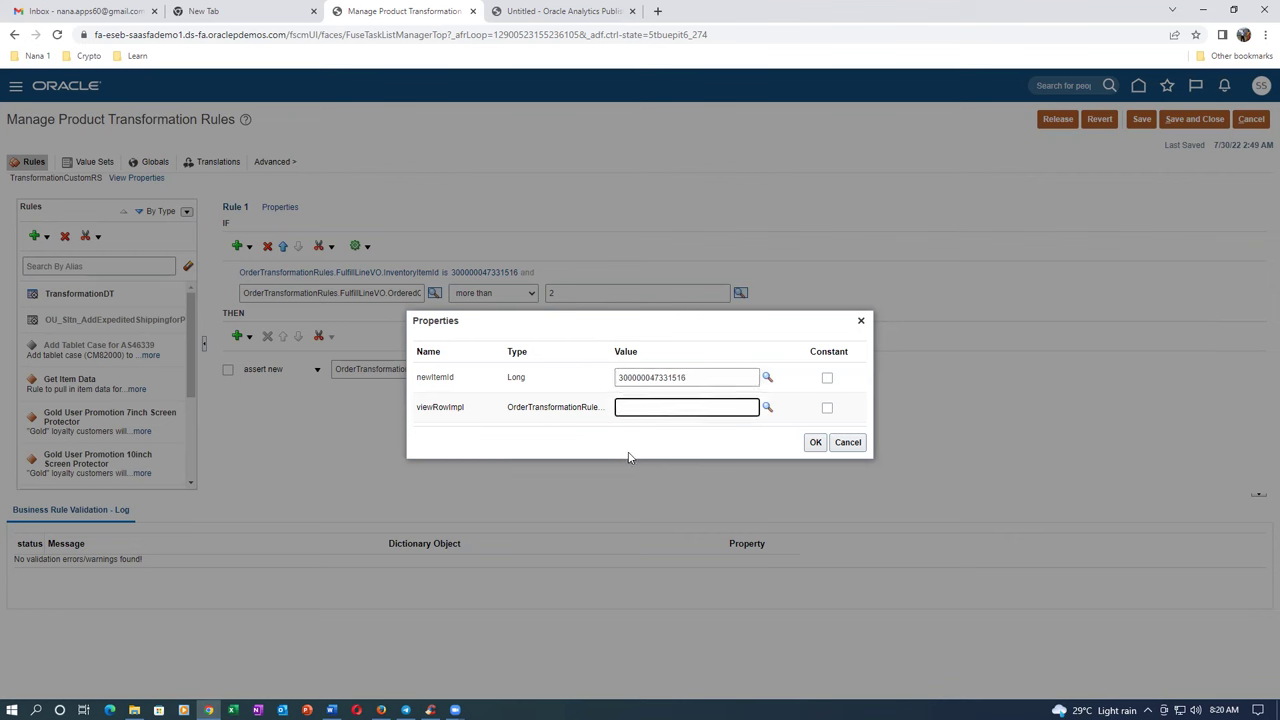
pyautogui.hotkey('alt', 'Tab')
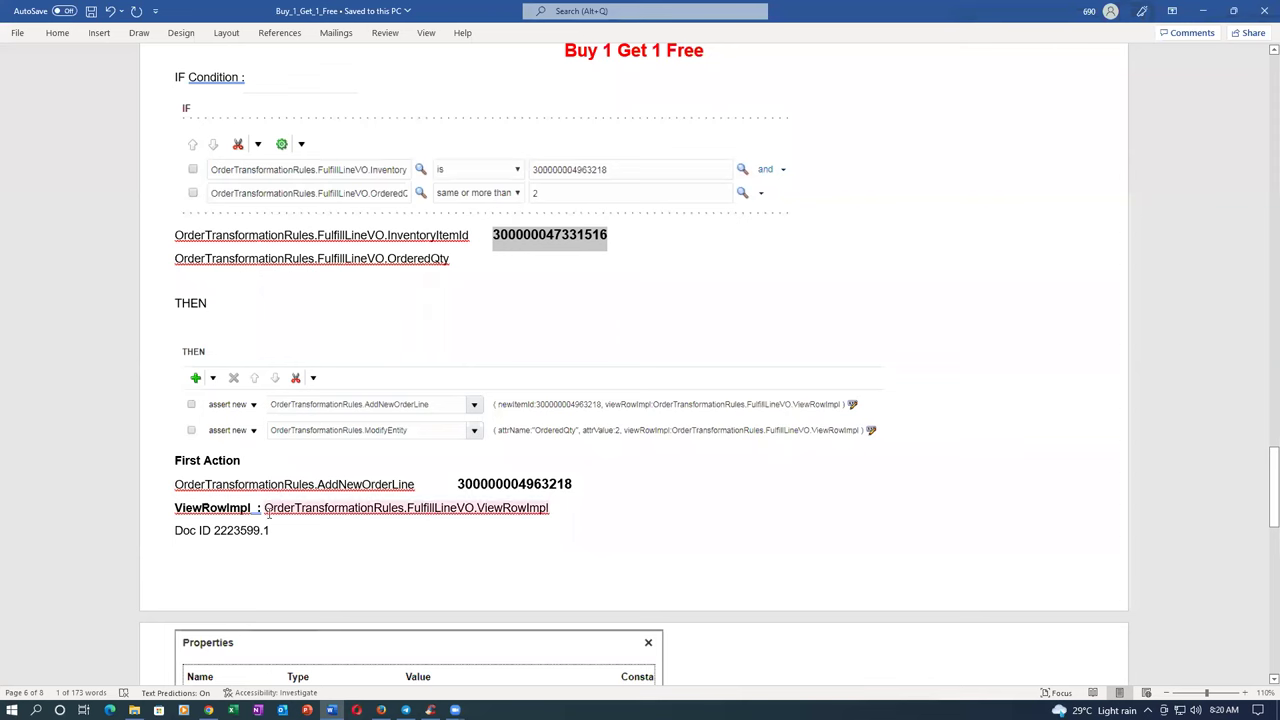
pyautogui.click(302, 544)
pyautogui.doubleClick(266, 508)
pyautogui.moveTo(266, 508); pyautogui.dragTo(501, 517)
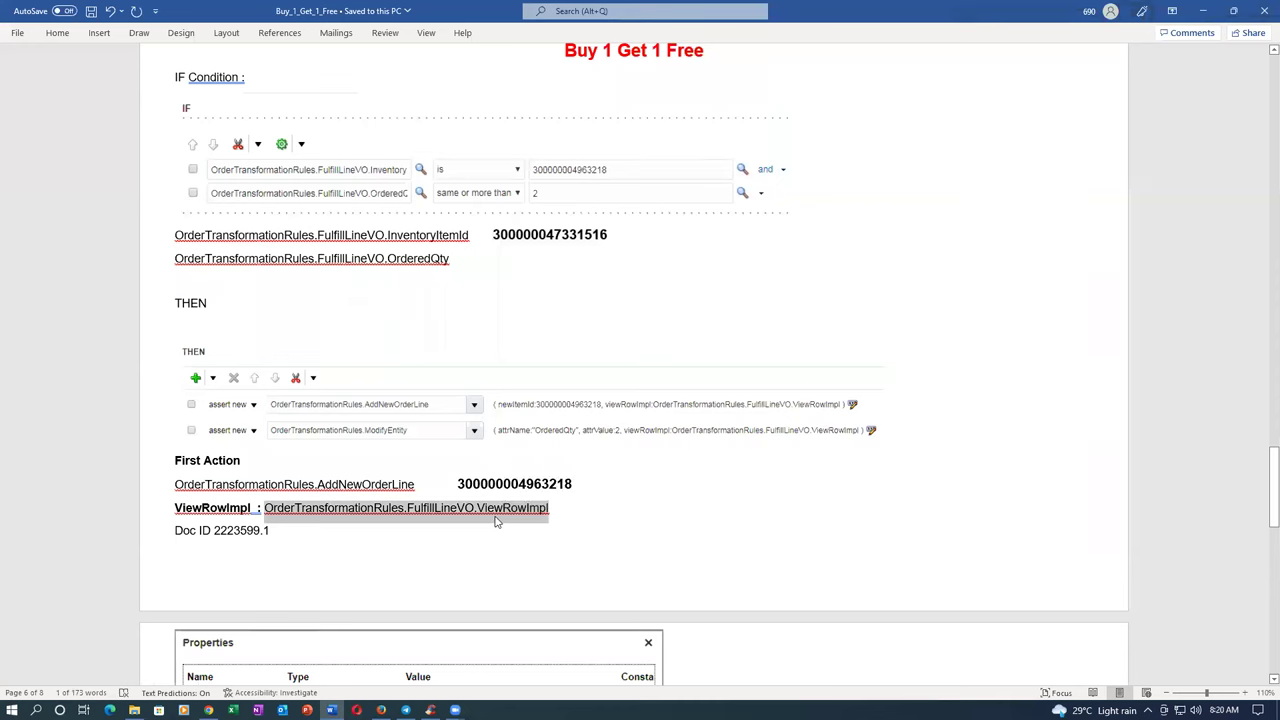
pyautogui.hotkey('ctrl', 'c')
pyautogui.hotkey('alt', 'Tab')
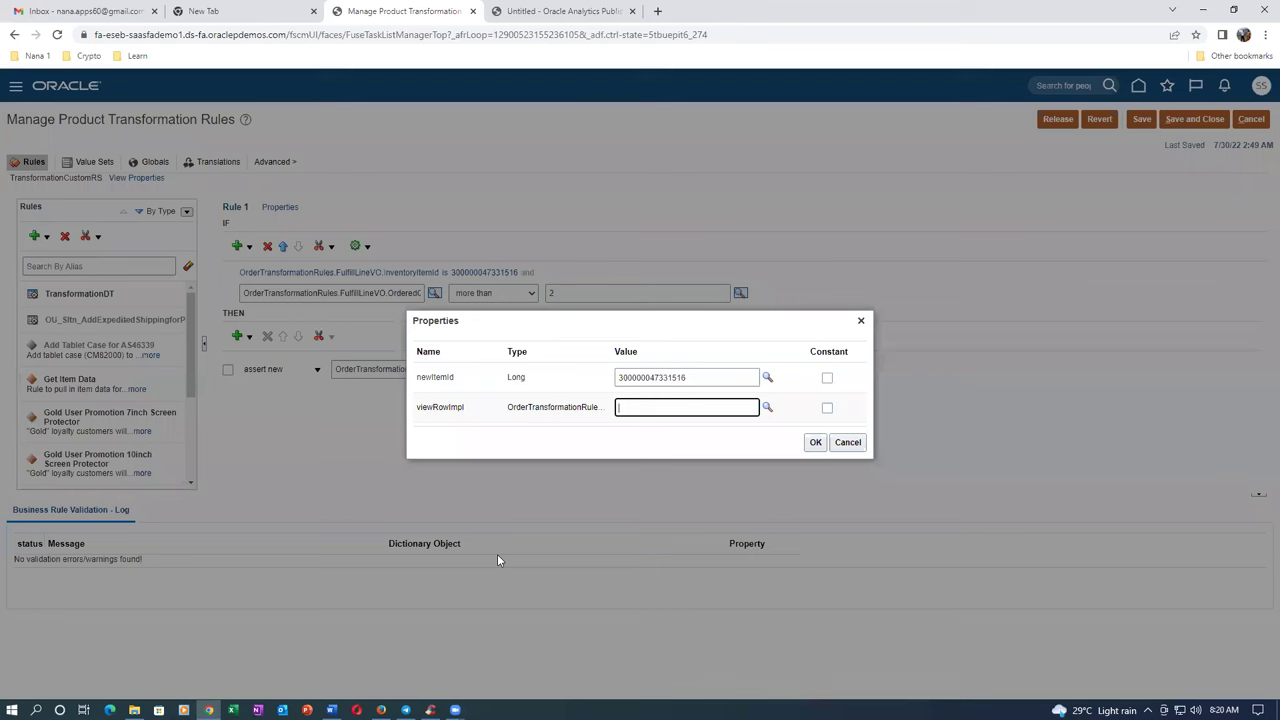
pyautogui.hotkey('ctrl', 'v')
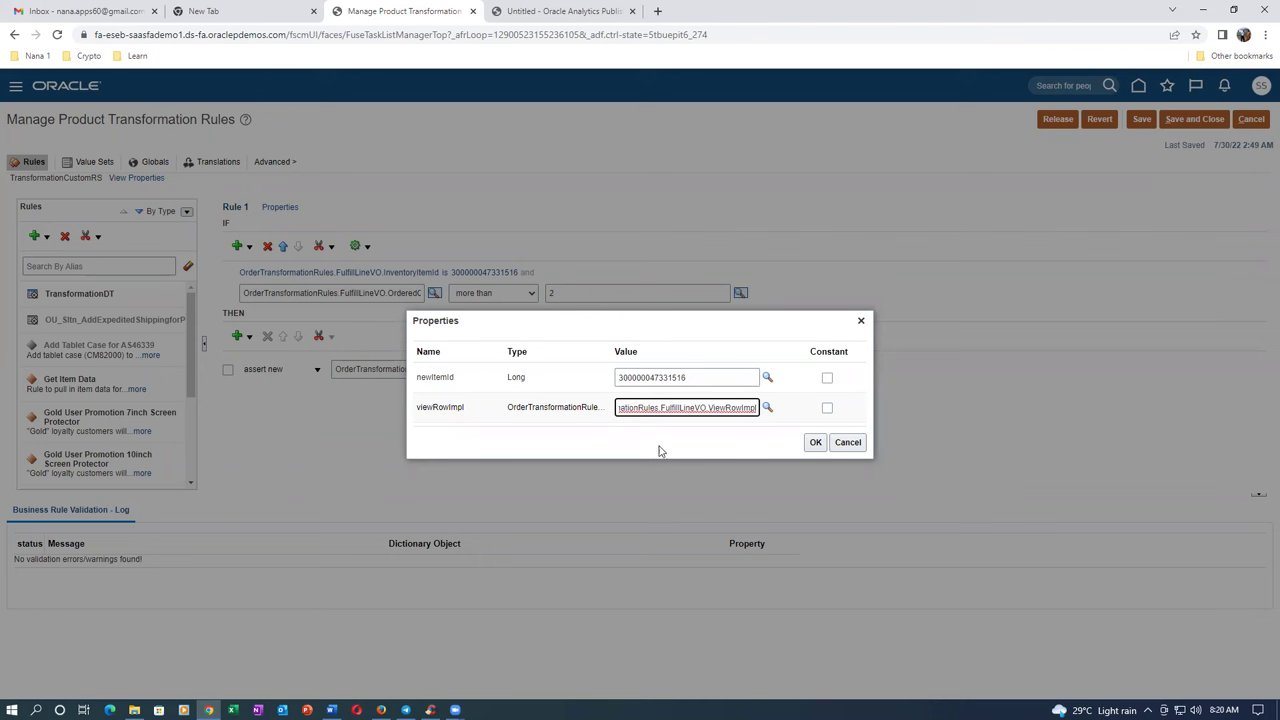
pyautogui.press('Tab')
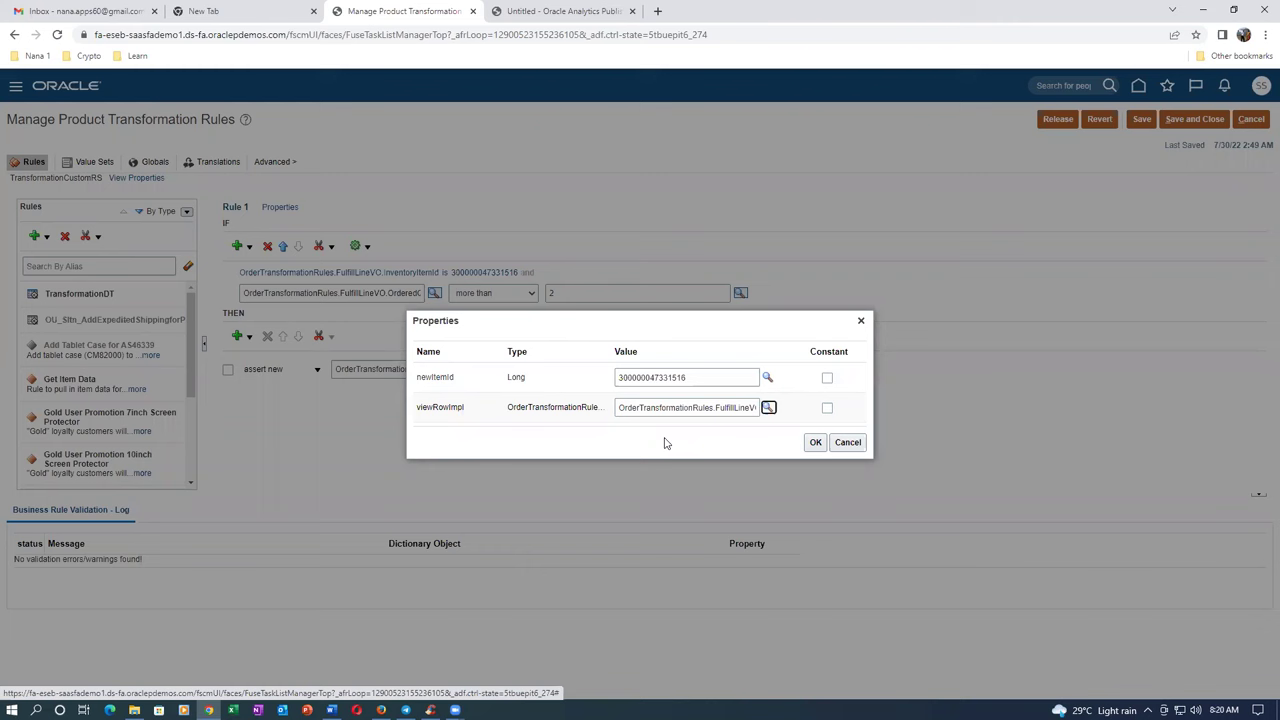
pyautogui.click(813, 443)
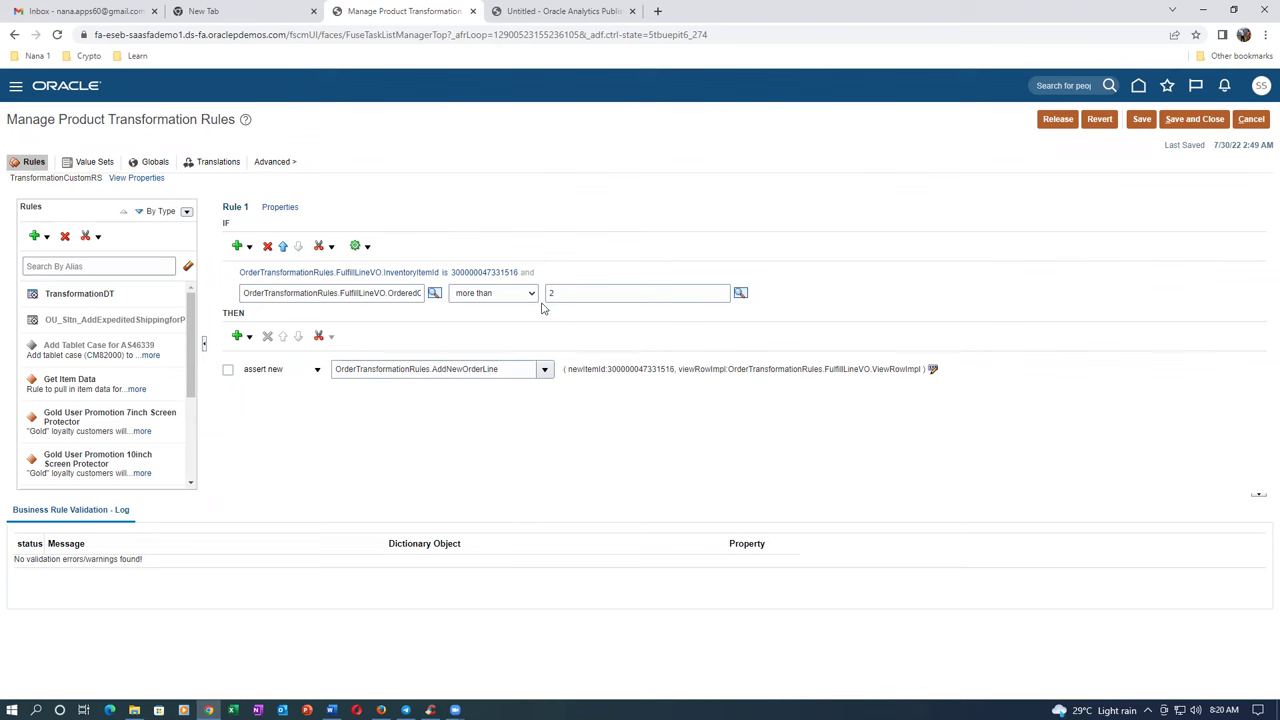
# Save the transformation rules, release them to production, and acknowledge the confirmation
pyautogui.click(1142, 121)
pyautogui.click(1054, 121)
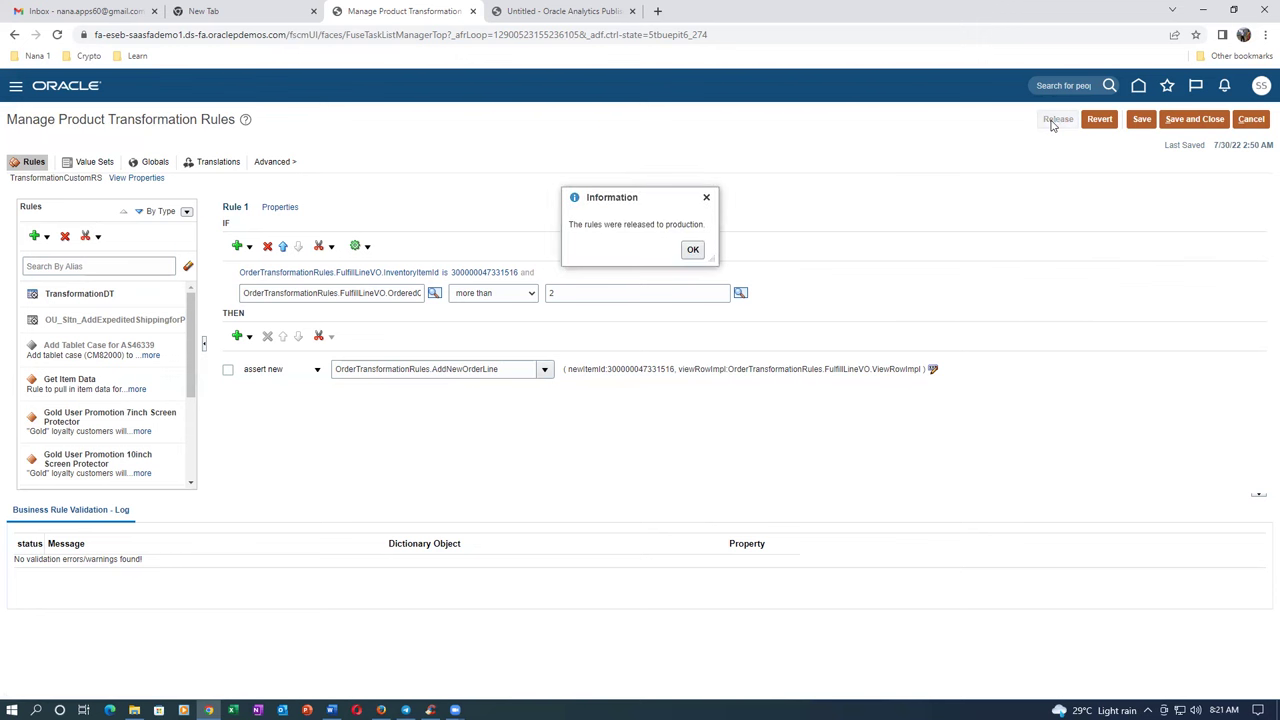
pyautogui.click(690, 251)
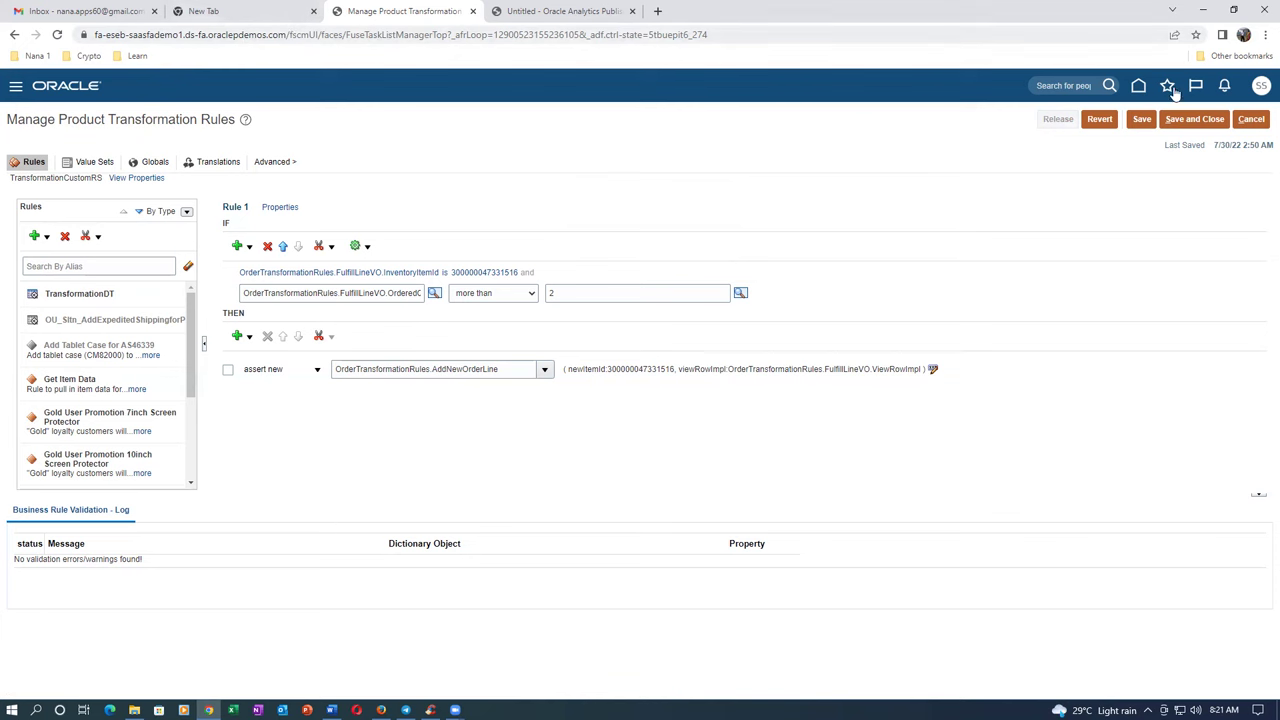
# Save and close the rules editor, sign out and back in, then open the Order Management work area
pyautogui.click(1215, 120)
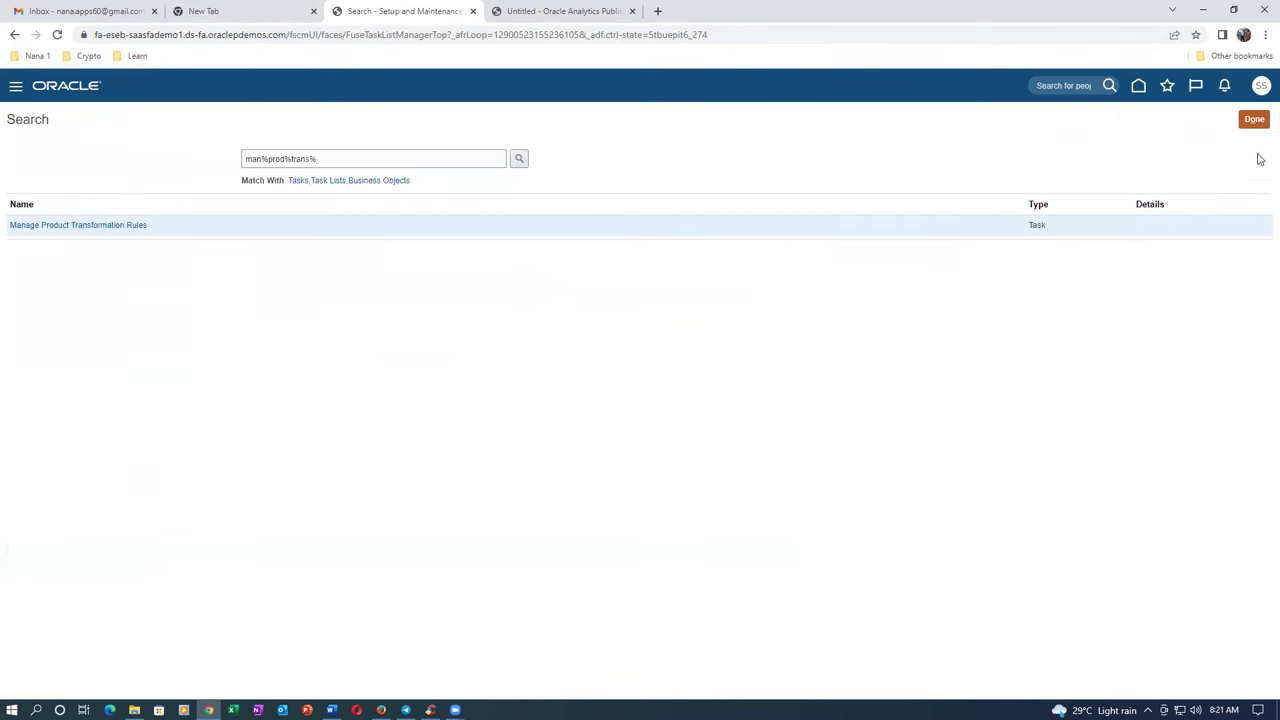
pyautogui.click(1254, 121)
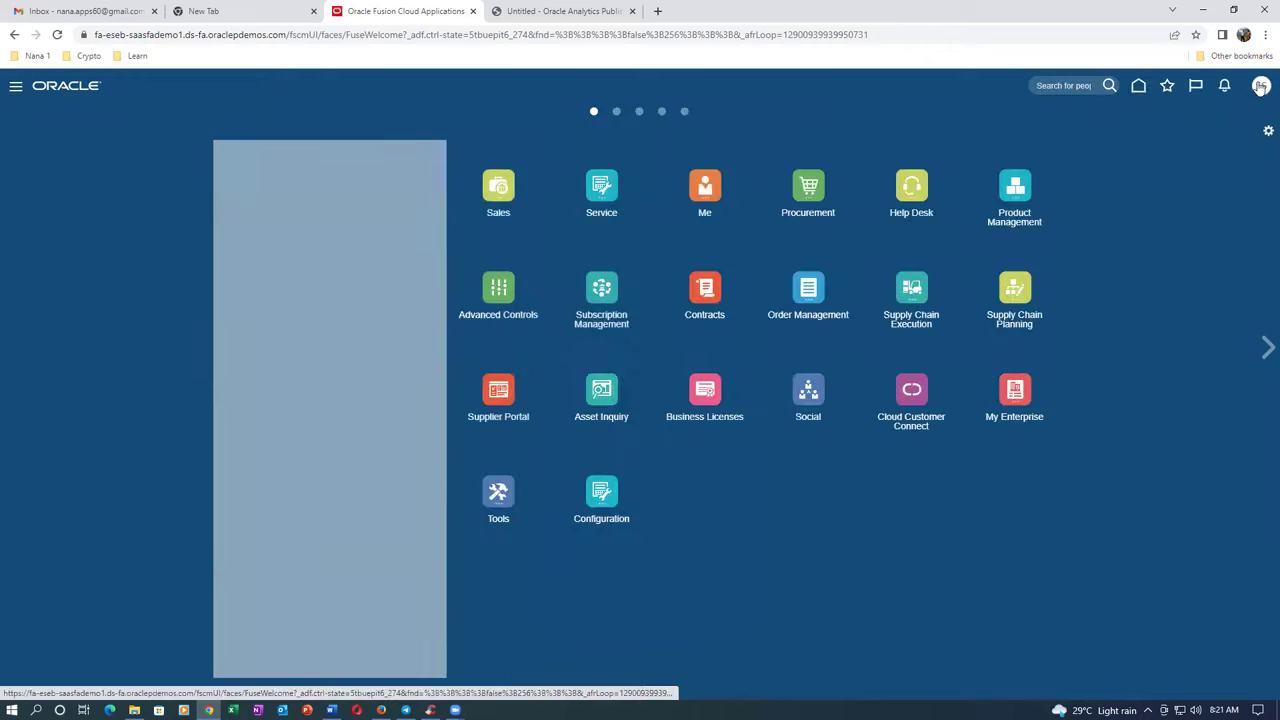
pyautogui.click(1261, 85)
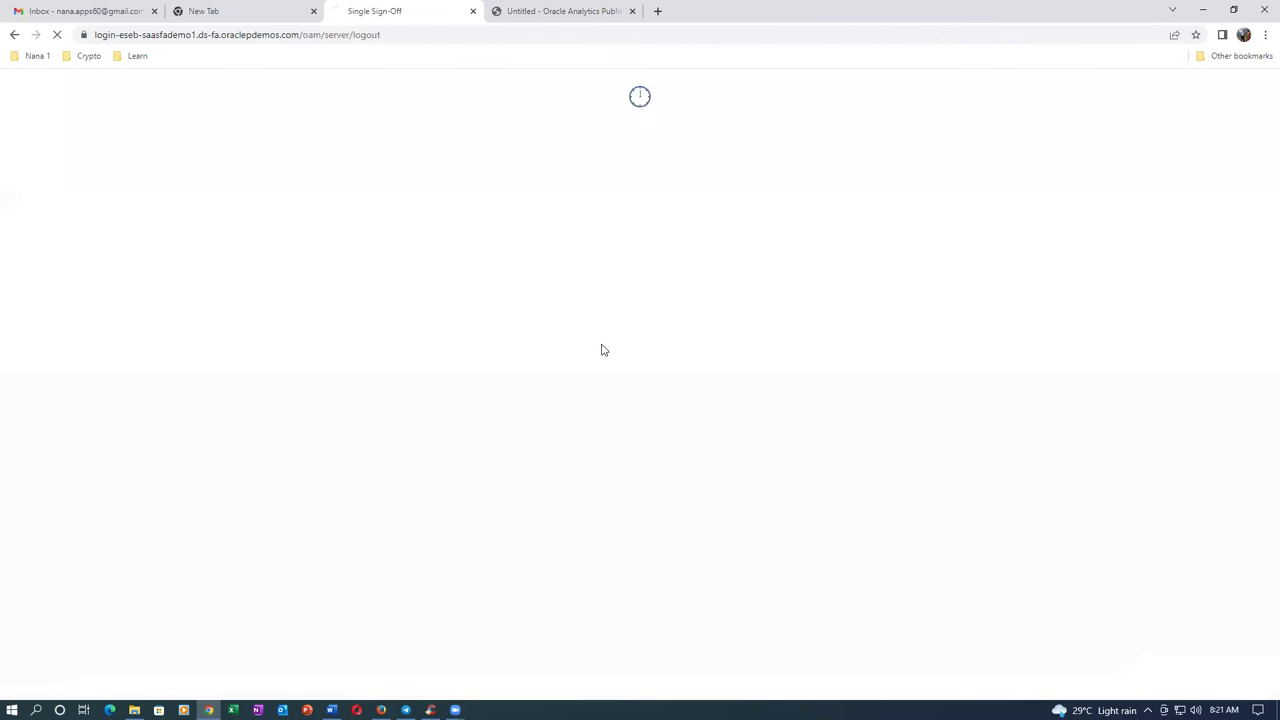
pyautogui.click(578, 398)
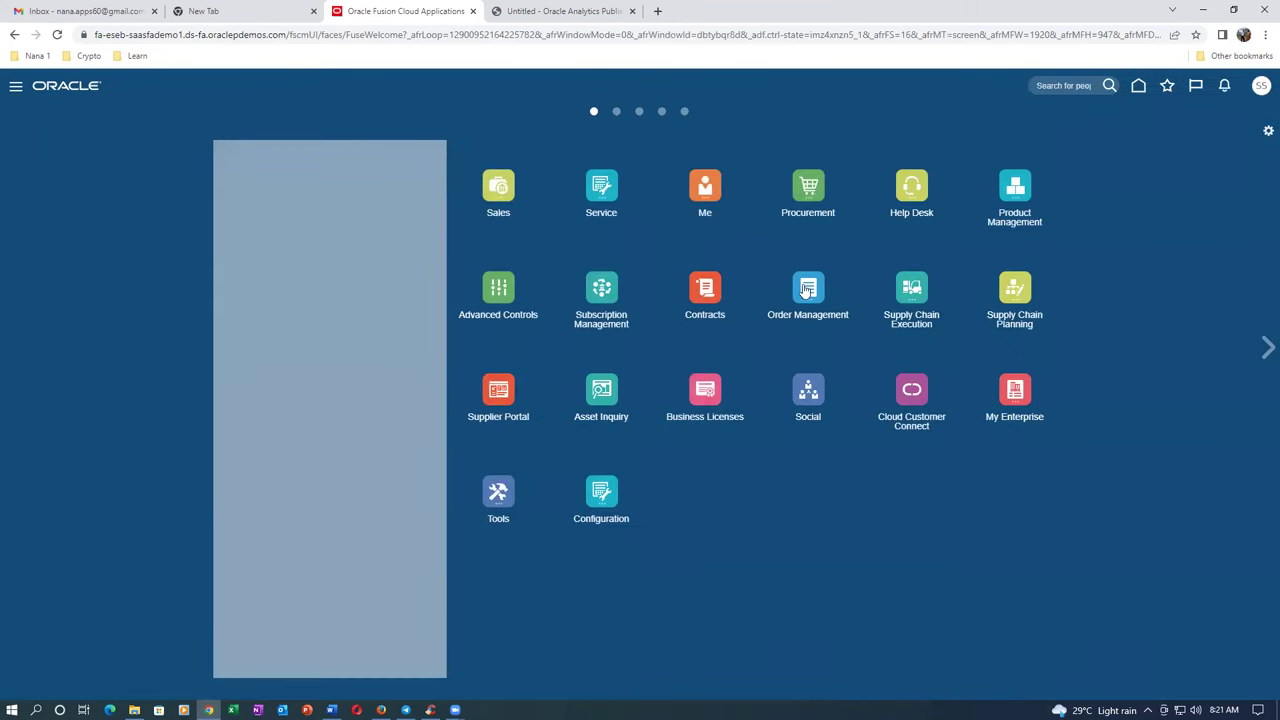
pyautogui.click(805, 290)
pyautogui.click(766, 372)
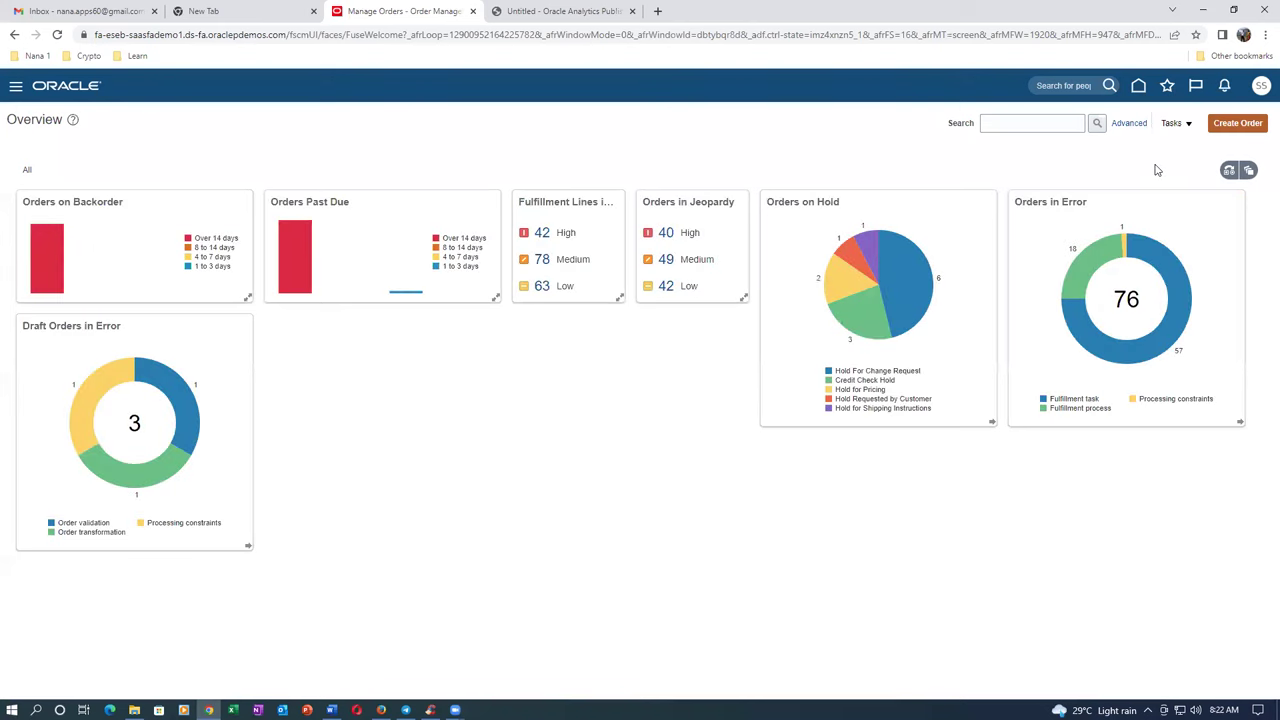
# Create a new sales order in US1 Business Unit for customer Computer Service and Rentals
pyautogui.click(1253, 122)
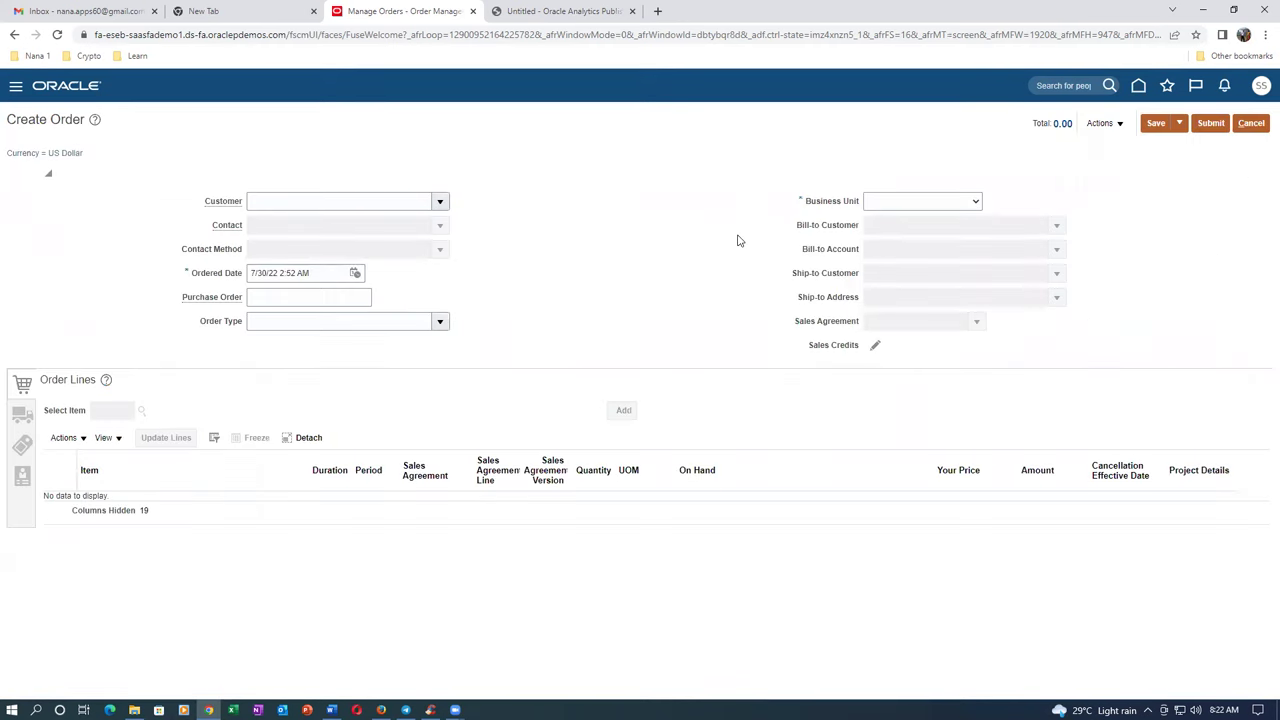
pyautogui.click(939, 201)
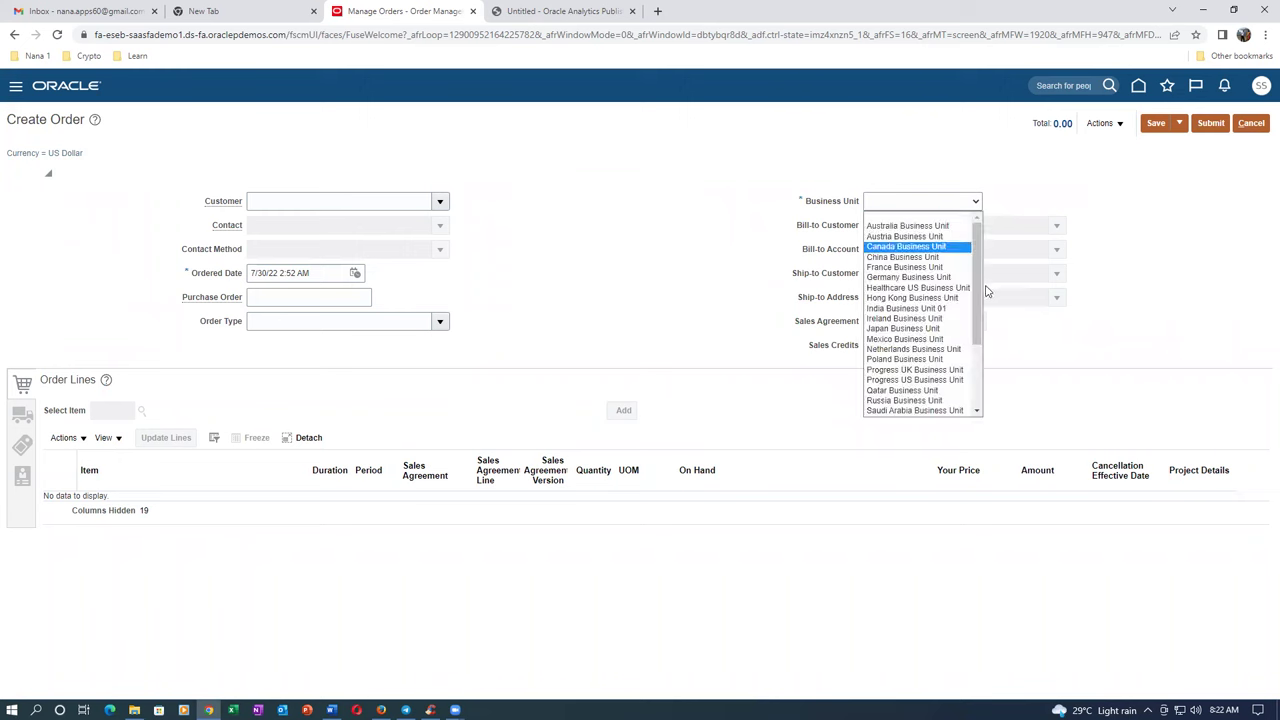
pyautogui.moveTo(977, 297); pyautogui.dragTo(997, 364)
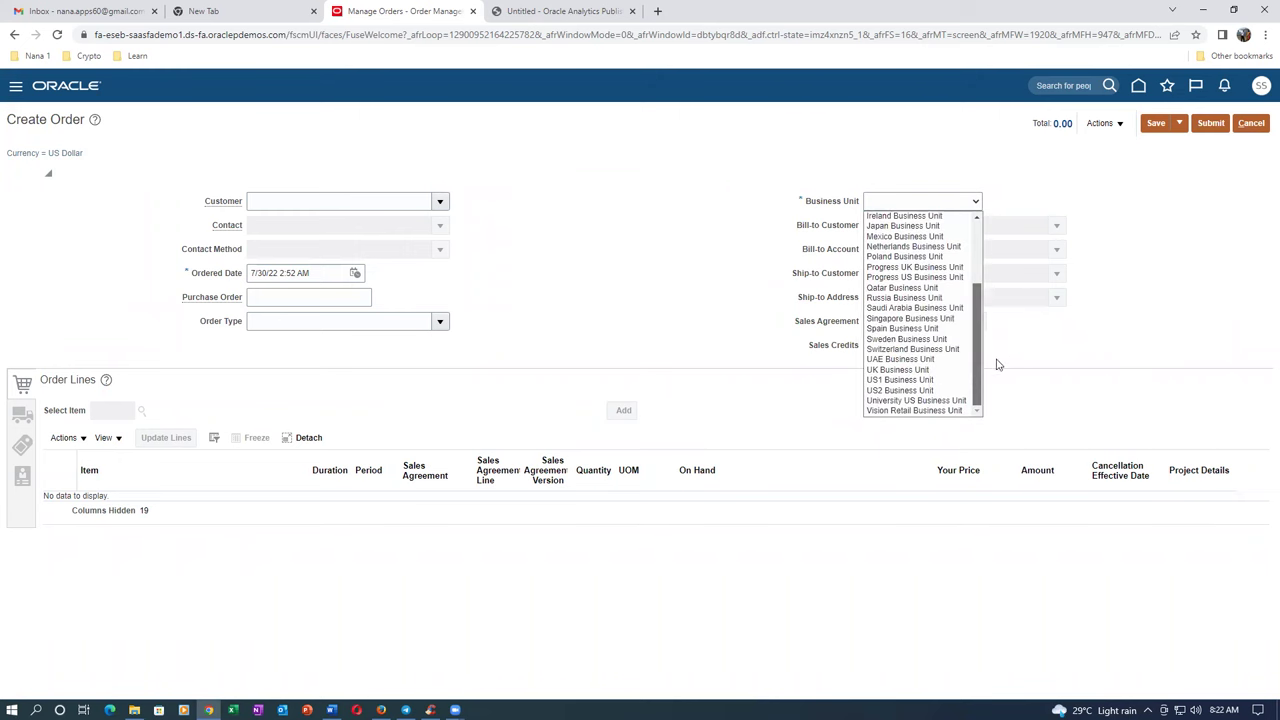
pyautogui.click(905, 380)
pyautogui.click(271, 199)
pyautogui.write('com')
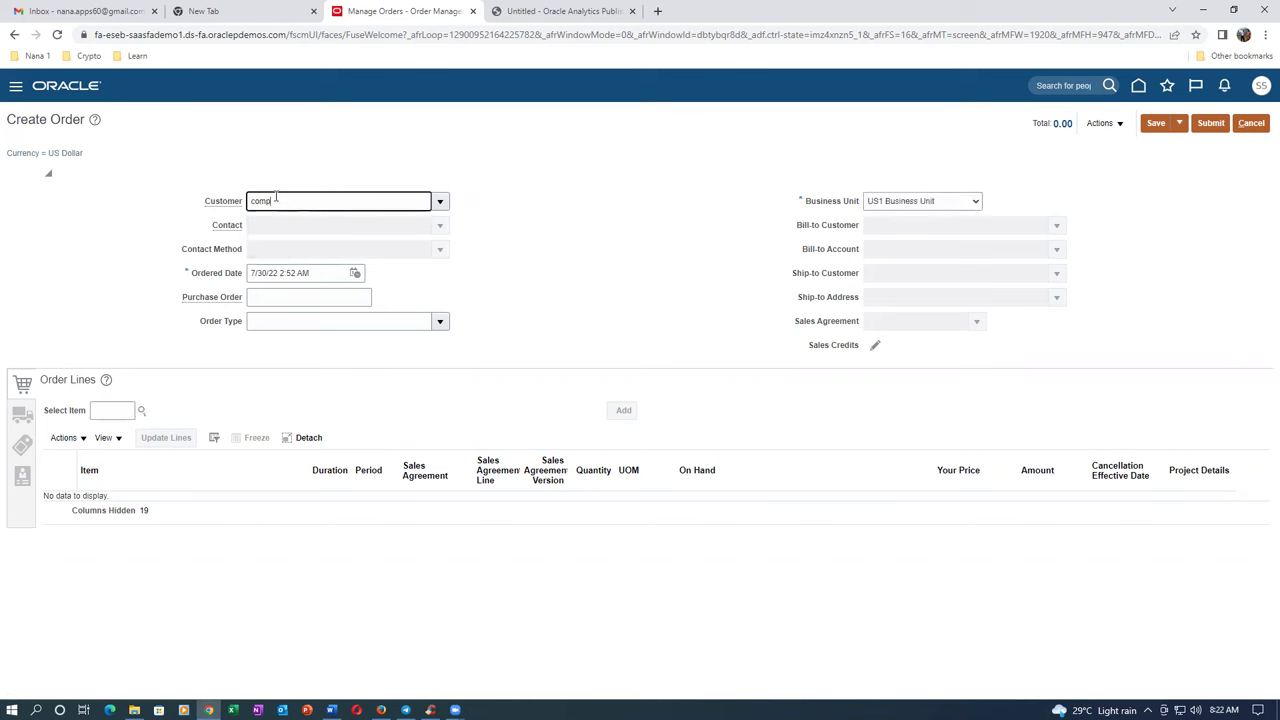
pyautogui.press('BackSpace')
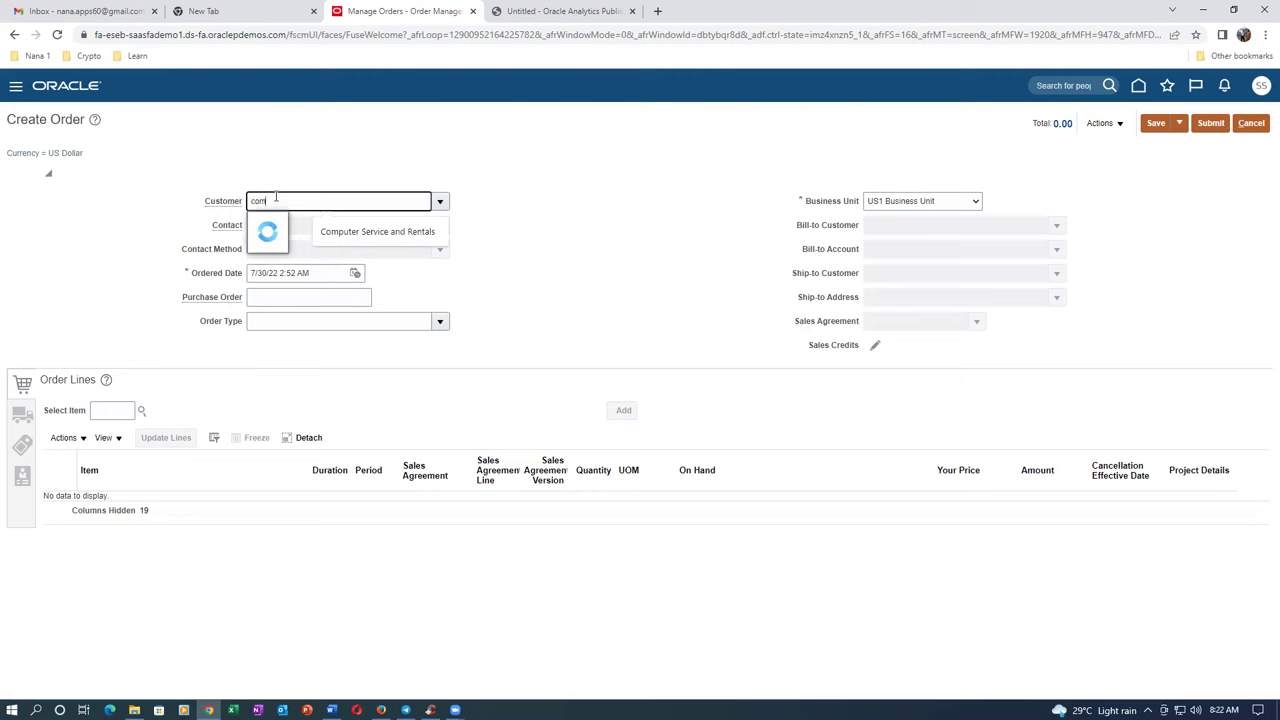
pyautogui.click(284, 243)
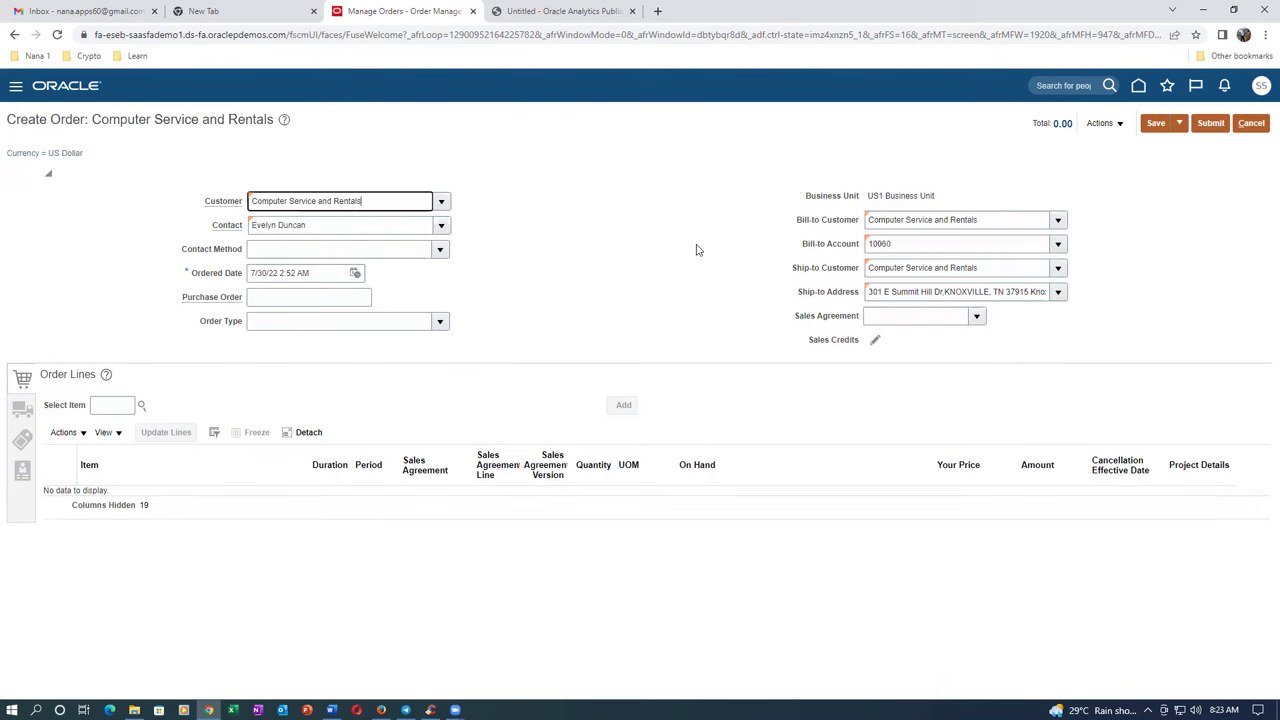
# Review the order's pricing strategy and segment details
pyautogui.click(1112, 128)
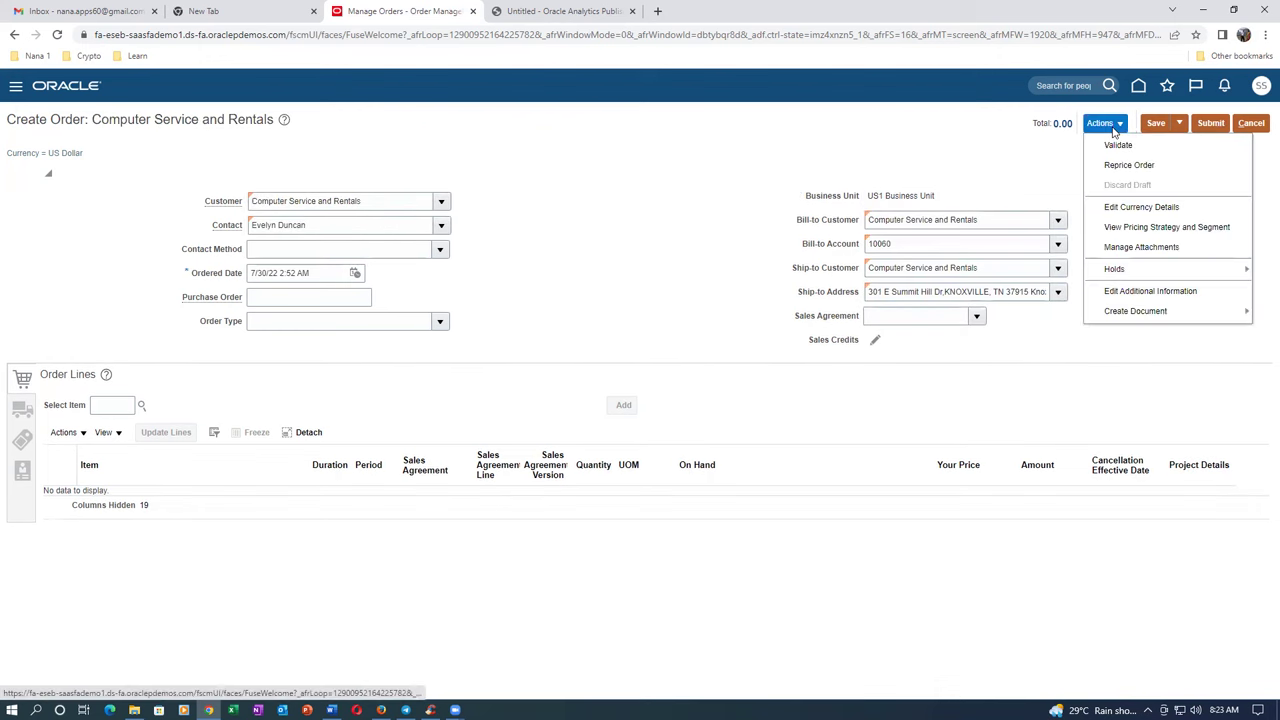
pyautogui.click(1105, 227)
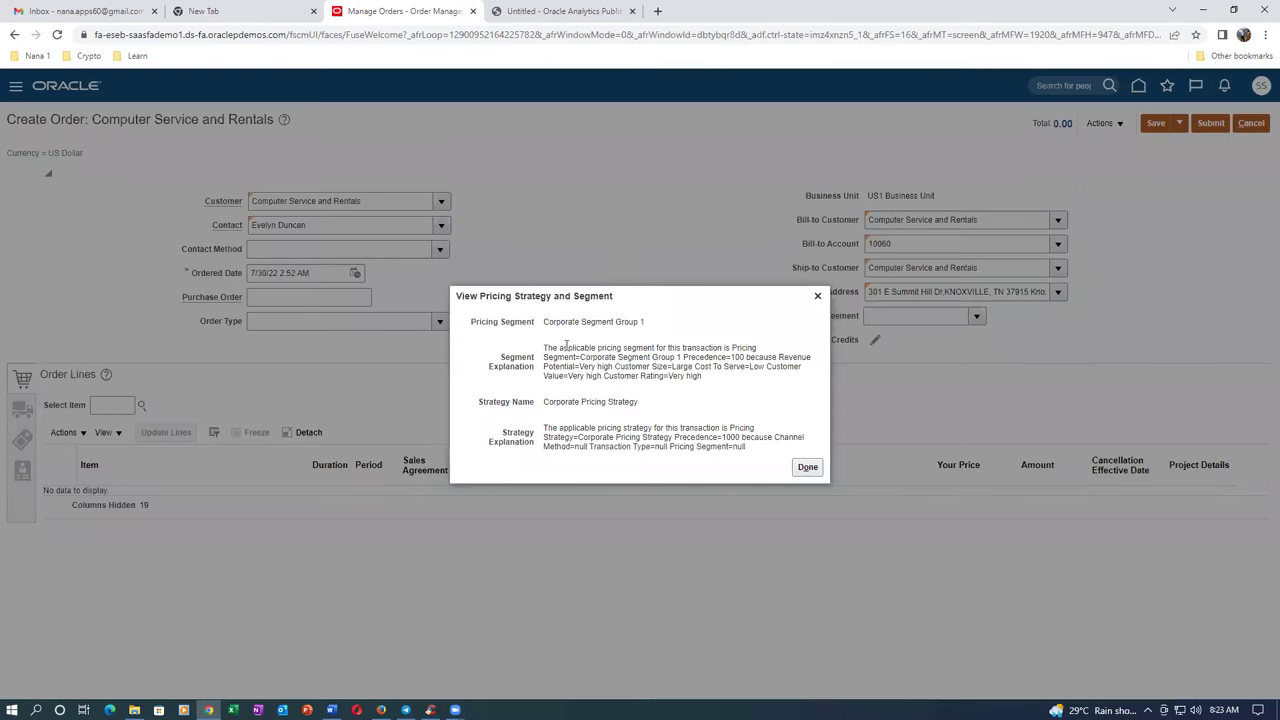
pyautogui.moveTo(561, 324); pyautogui.dragTo(630, 343)
pyautogui.moveTo(557, 405); pyautogui.dragTo(617, 407)
pyautogui.click(807, 467)
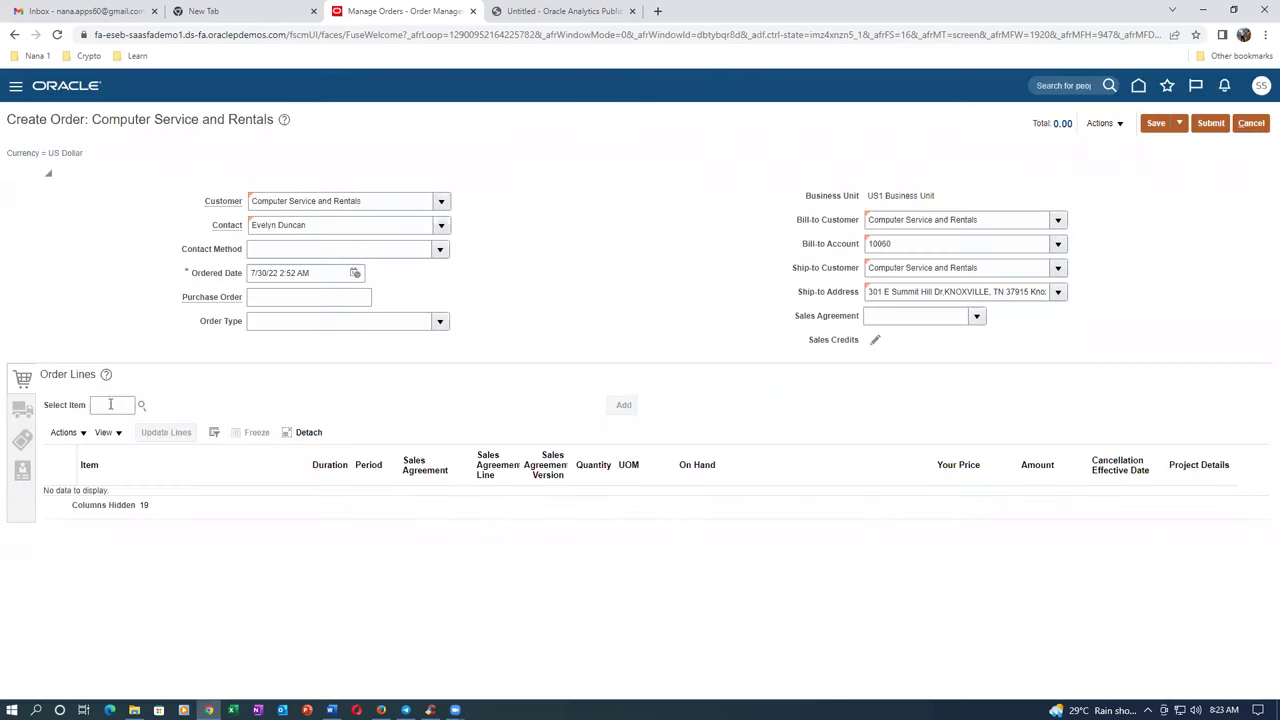
# Add an order line for item AS65000 at quantity 4
pyautogui.click(110, 404)
pyautogui.write('AS60000')
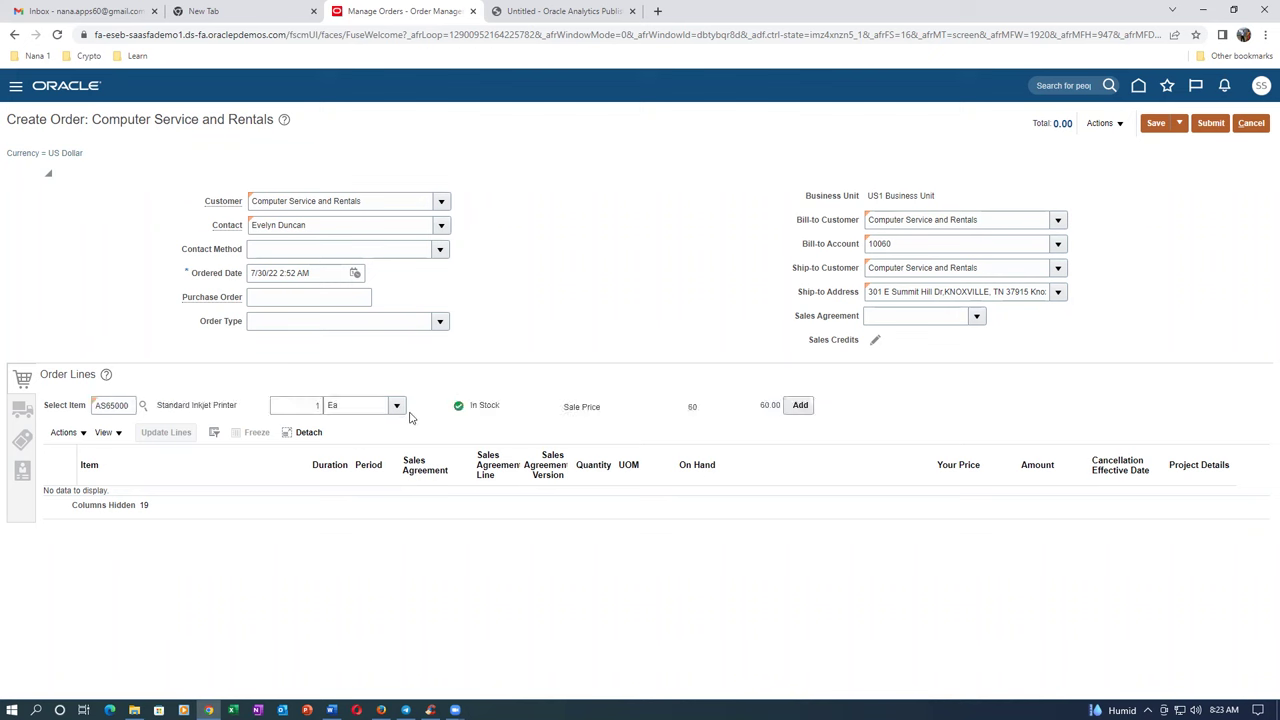
pyautogui.click(305, 404)
pyautogui.write('4')
pyautogui.press('Tab')
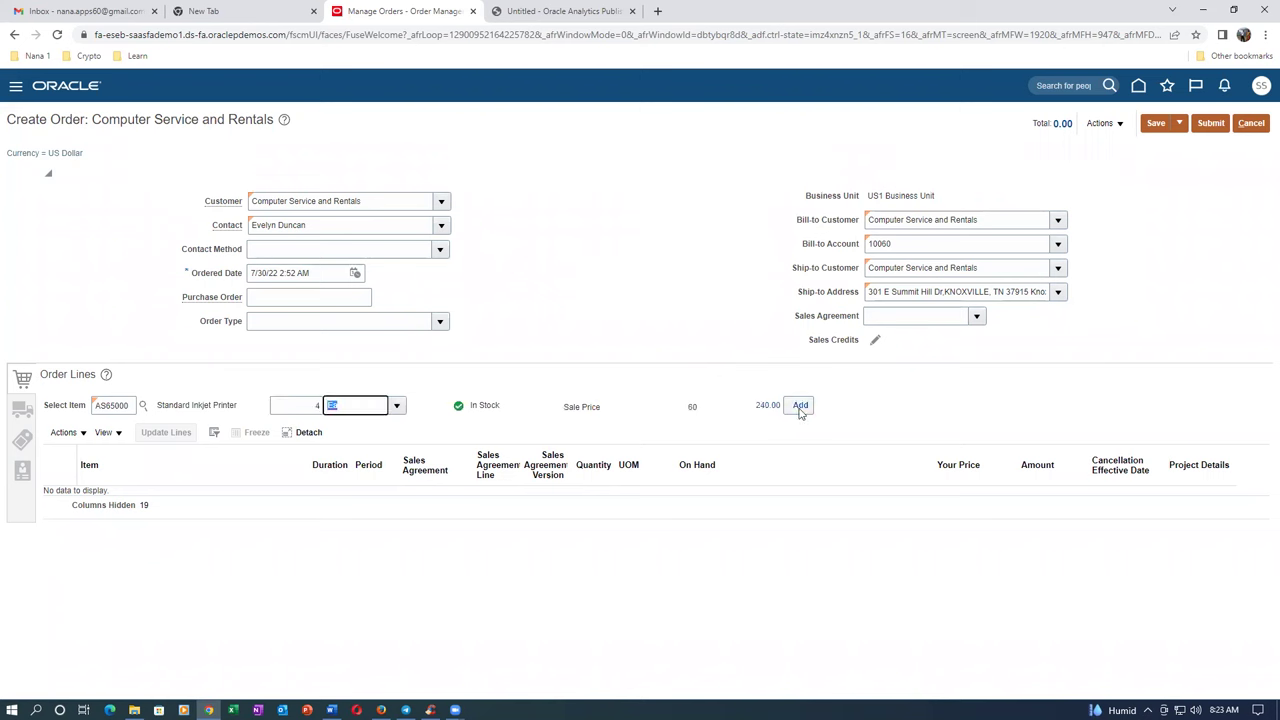
pyautogui.click(800, 407)
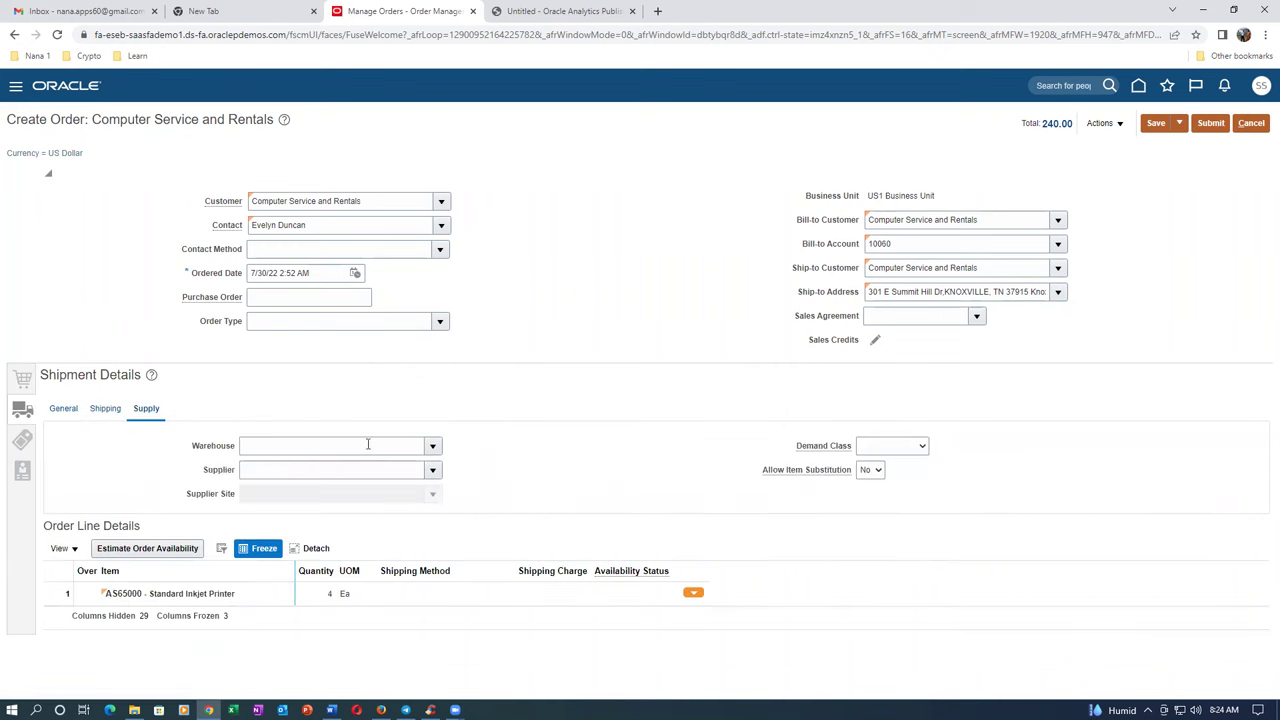
# Set the warehouse to 001 - Seattle and save the order as draft 97401
pyautogui.click(354, 449)
pyautogui.write('001')
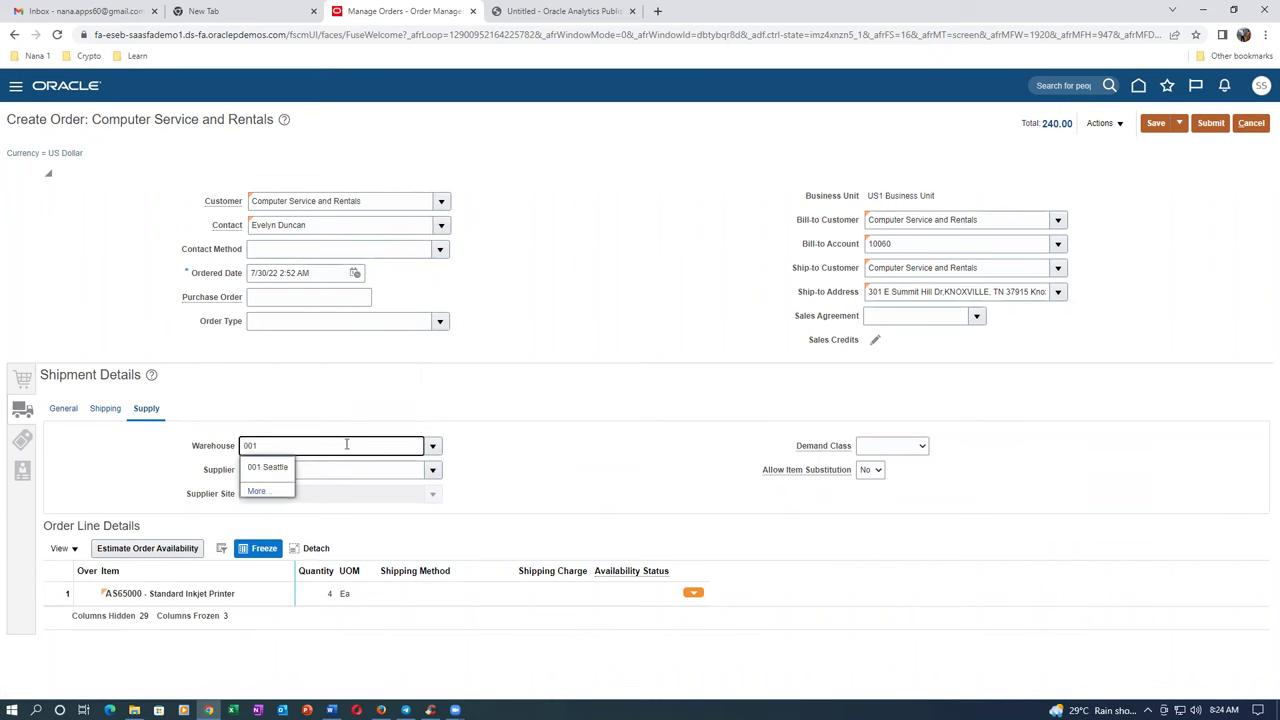
pyautogui.click(270, 468)
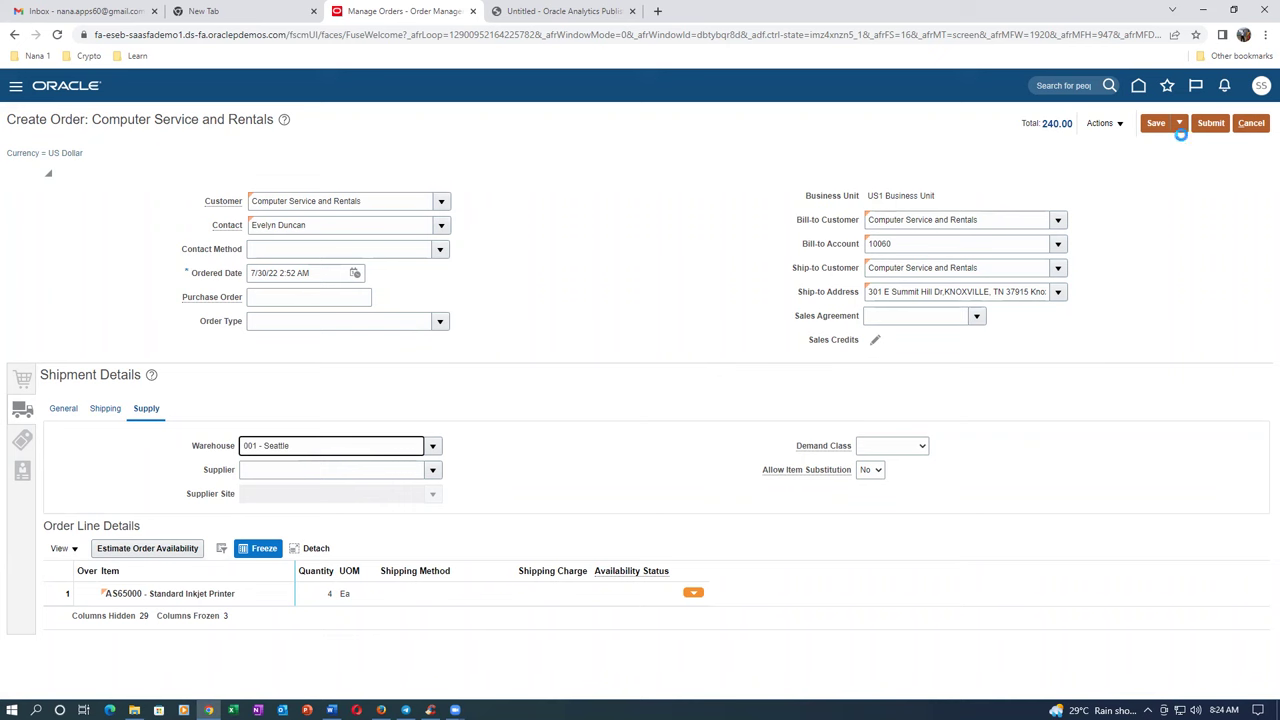
pyautogui.click(1163, 128)
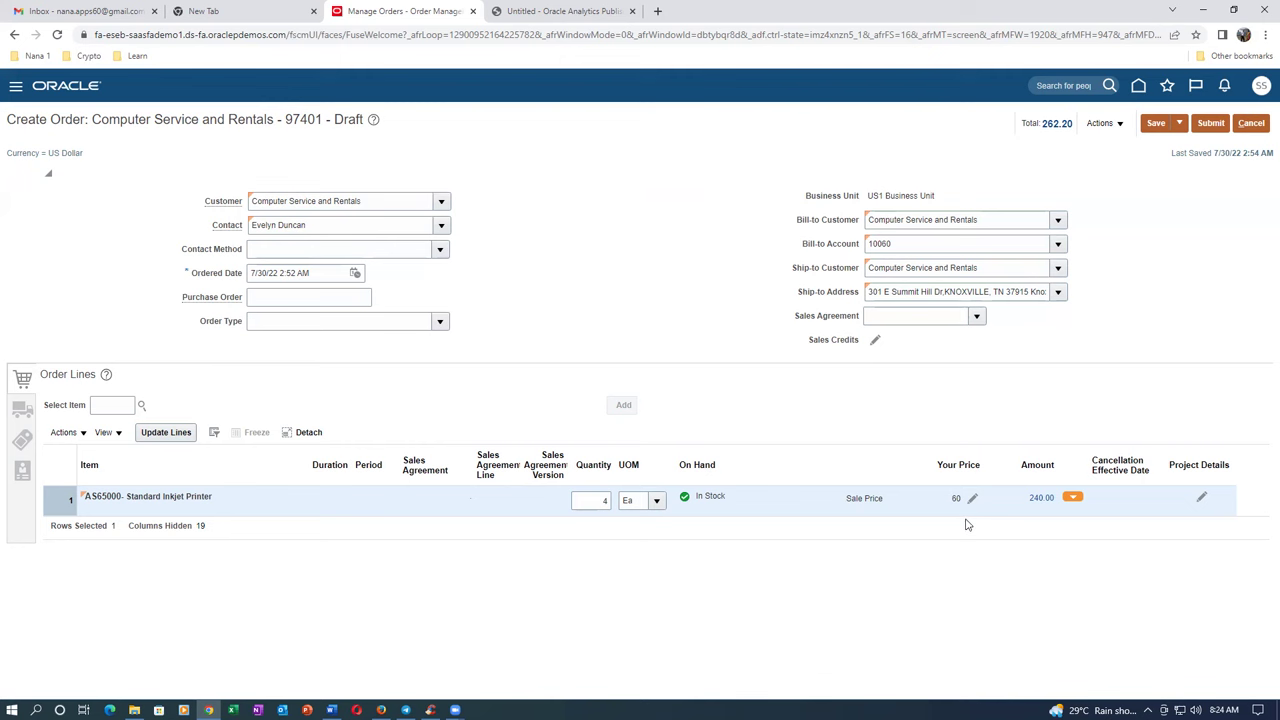
# Submit order 97401, dismiss the confirmation, and review the added zero-priced printer line
pyautogui.click(1210, 123)
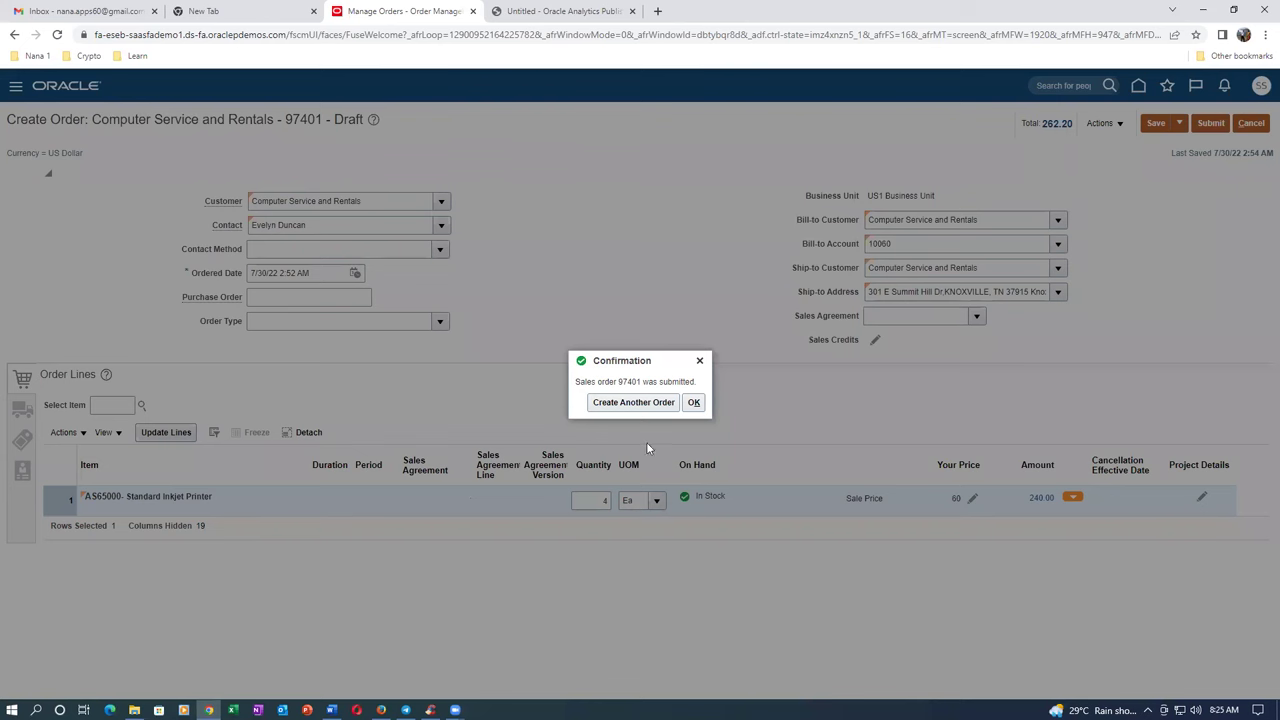
pyautogui.click(694, 403)
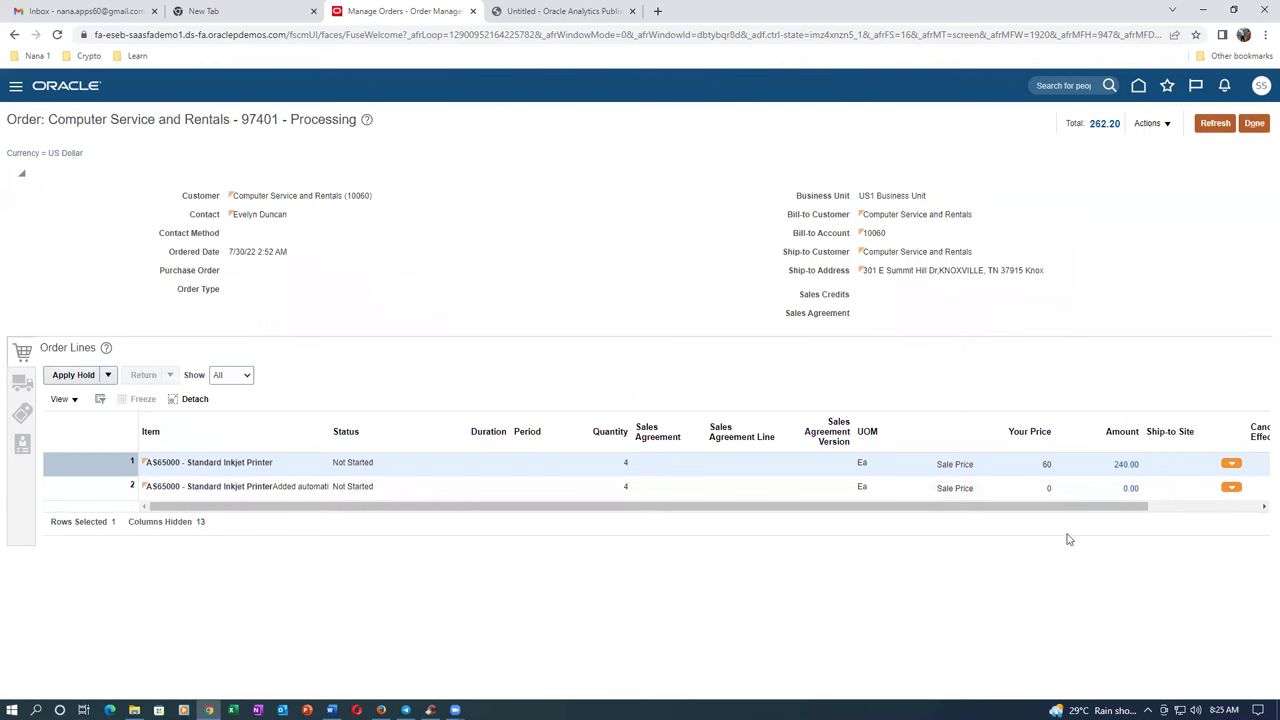
pyautogui.moveTo(976, 510)
pyautogui.mouseDown()
pyautogui.moveTo(1102, 518)
pyautogui.moveTo(966, 520)
pyautogui.mouseUp()
pyautogui.hotkey('alt', 'Tab')
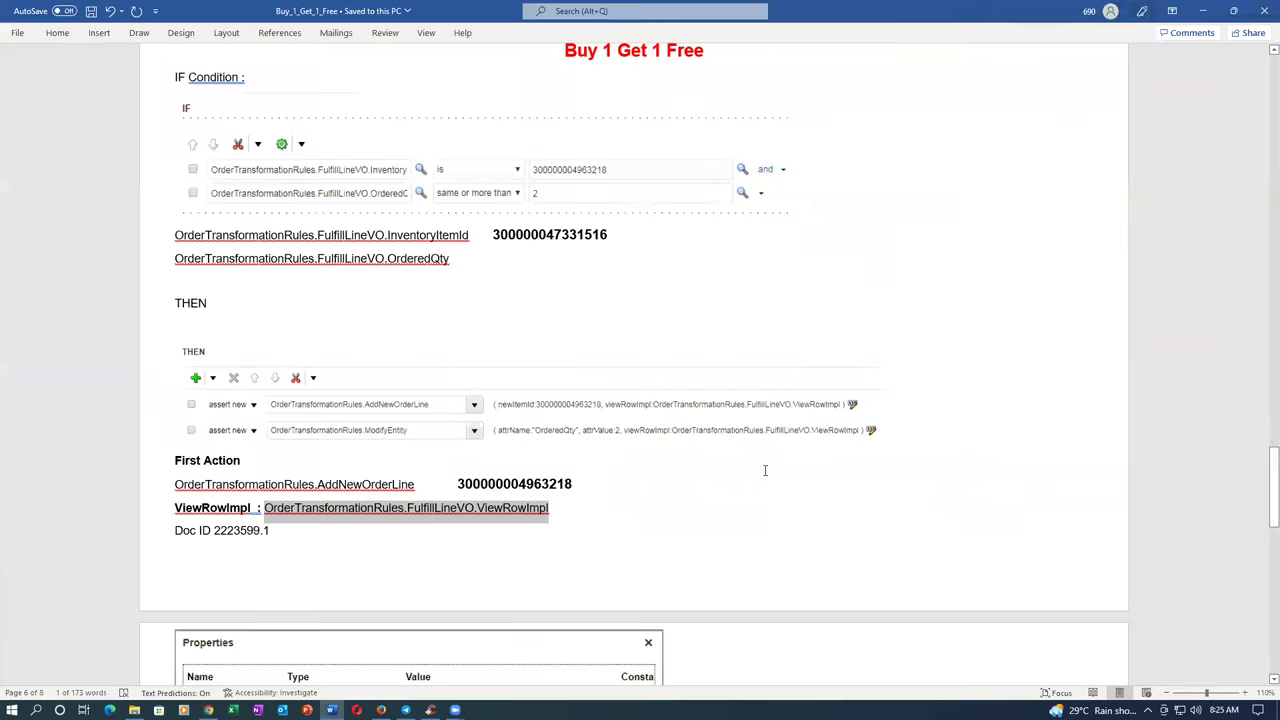
pyautogui.click(527, 334)
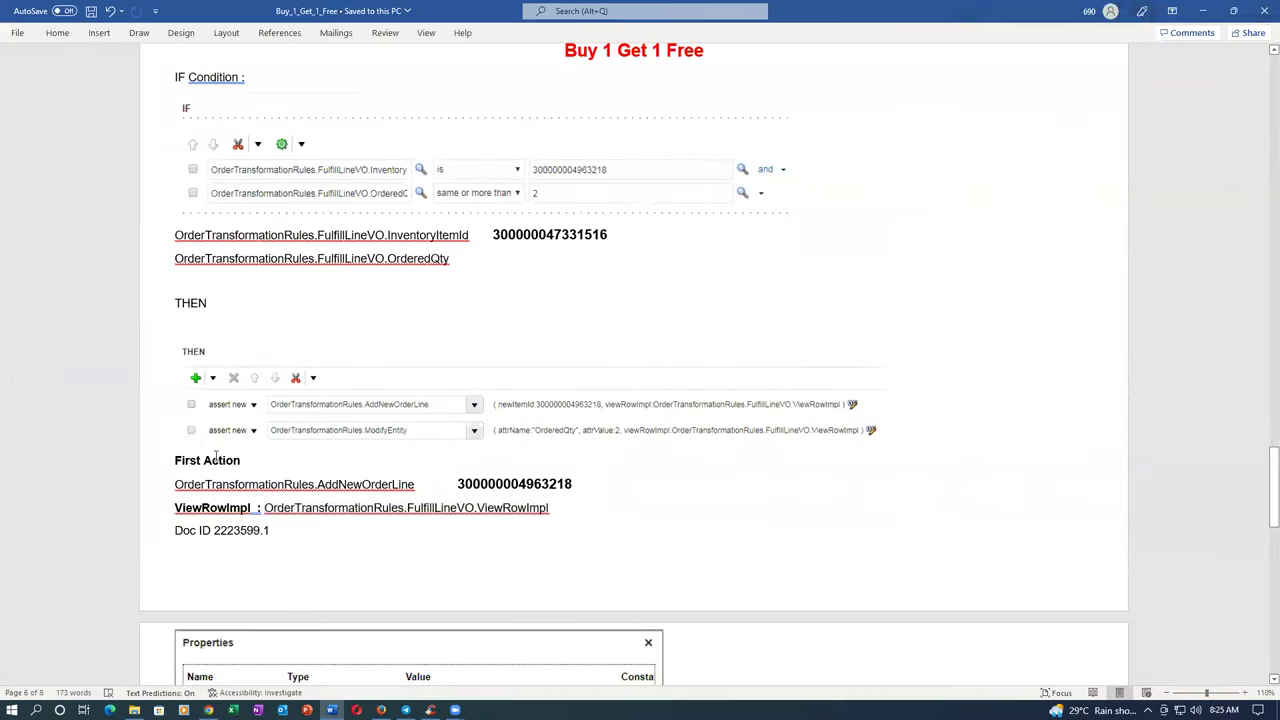
pyautogui.scroll(-5, 230, 467)
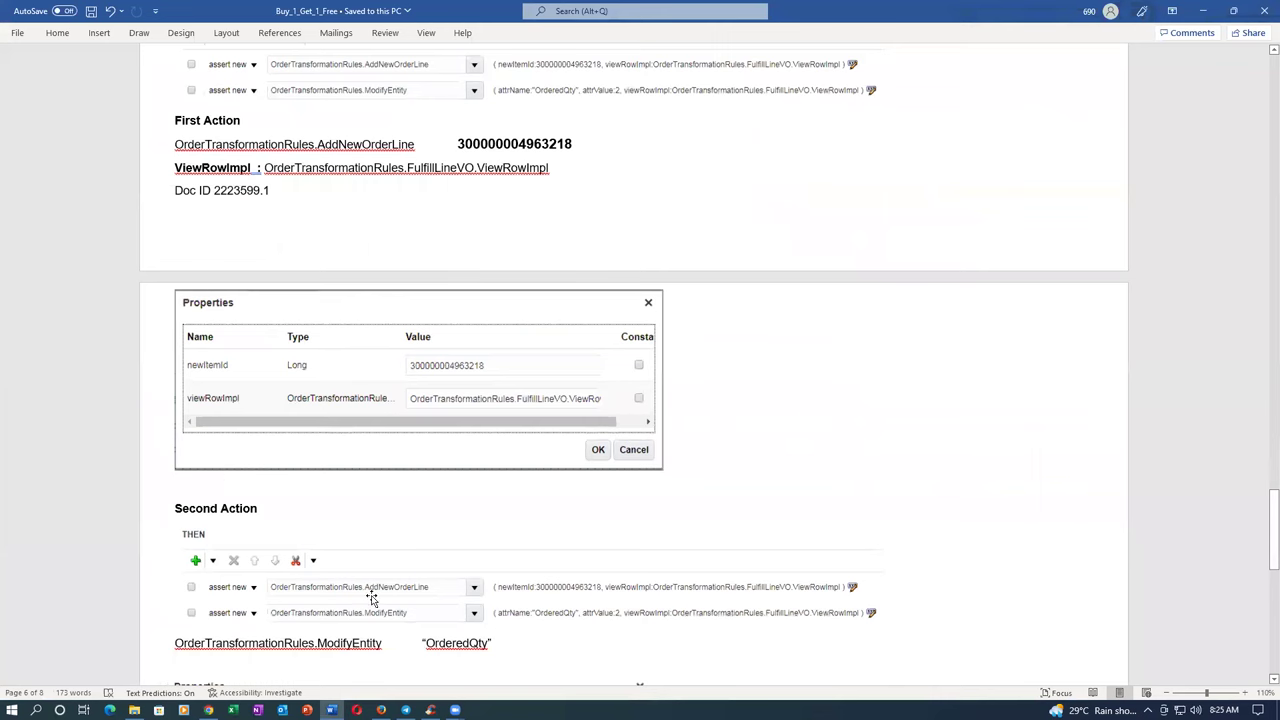
pyautogui.scroll(-3, 531, 629)
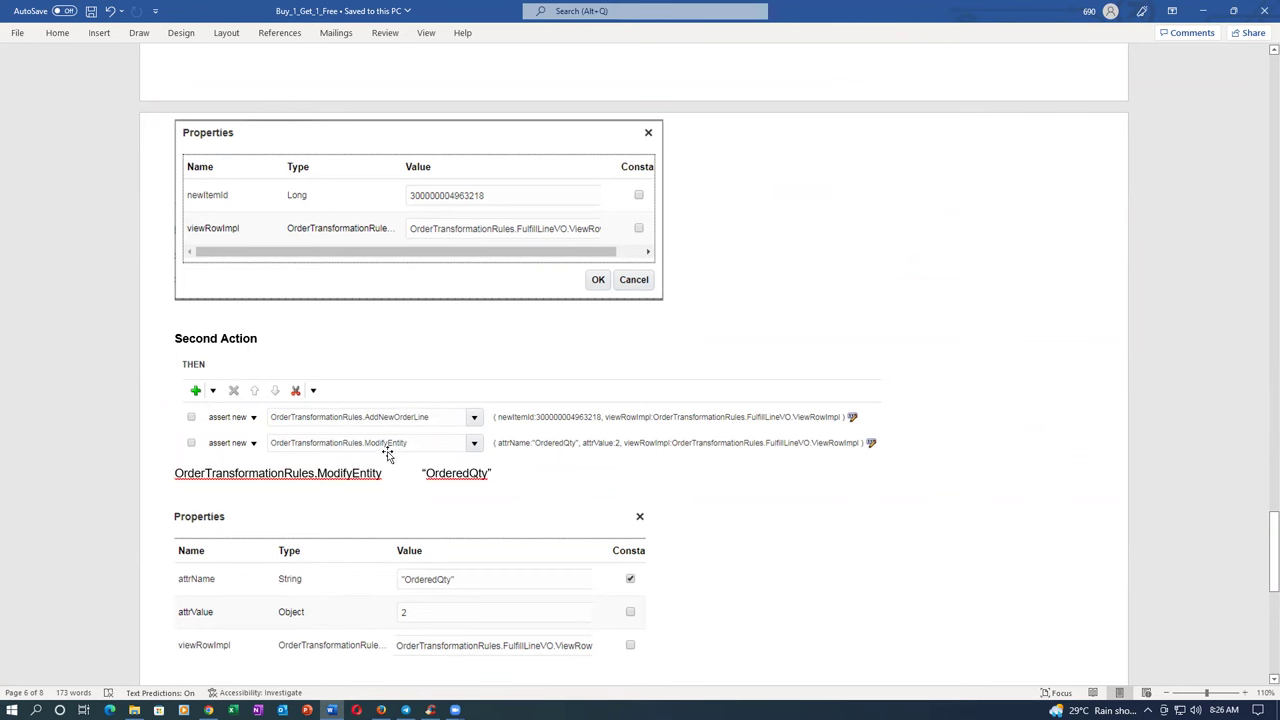
pyautogui.scroll(3, 522, 418)
pyautogui.scroll(2, 522, 418)
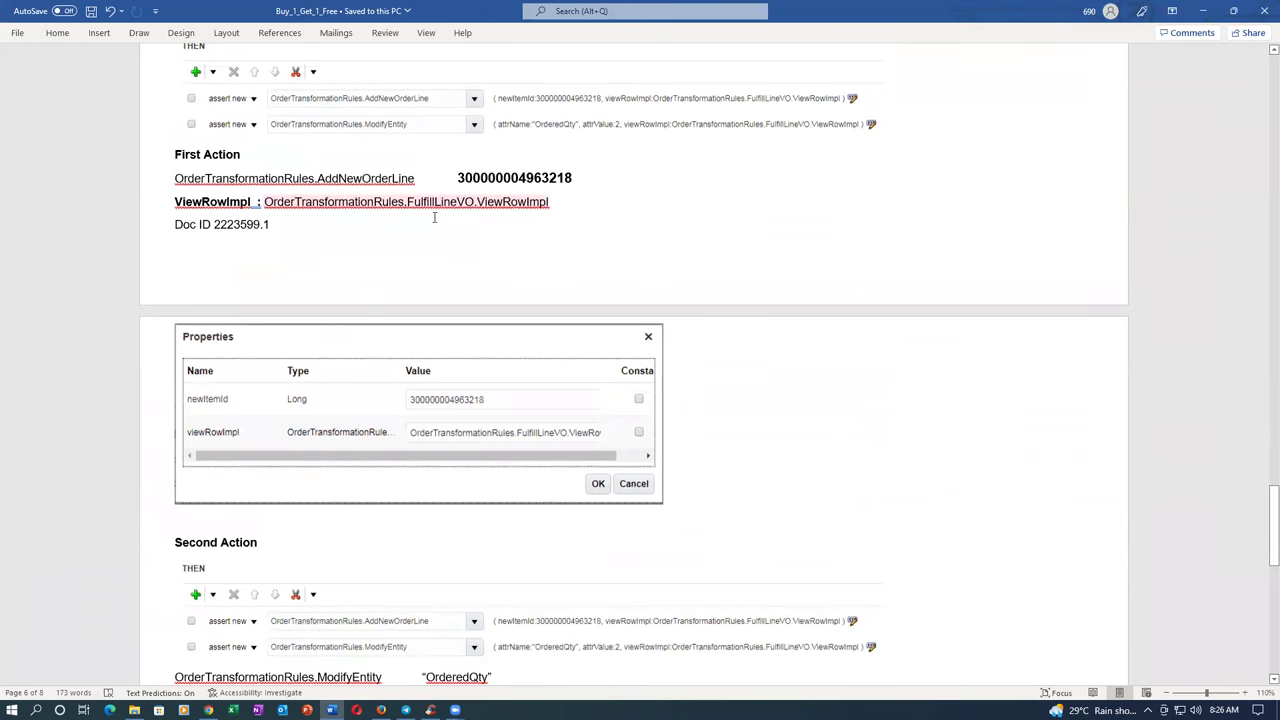
pyautogui.scroll(-3, 360, 530)
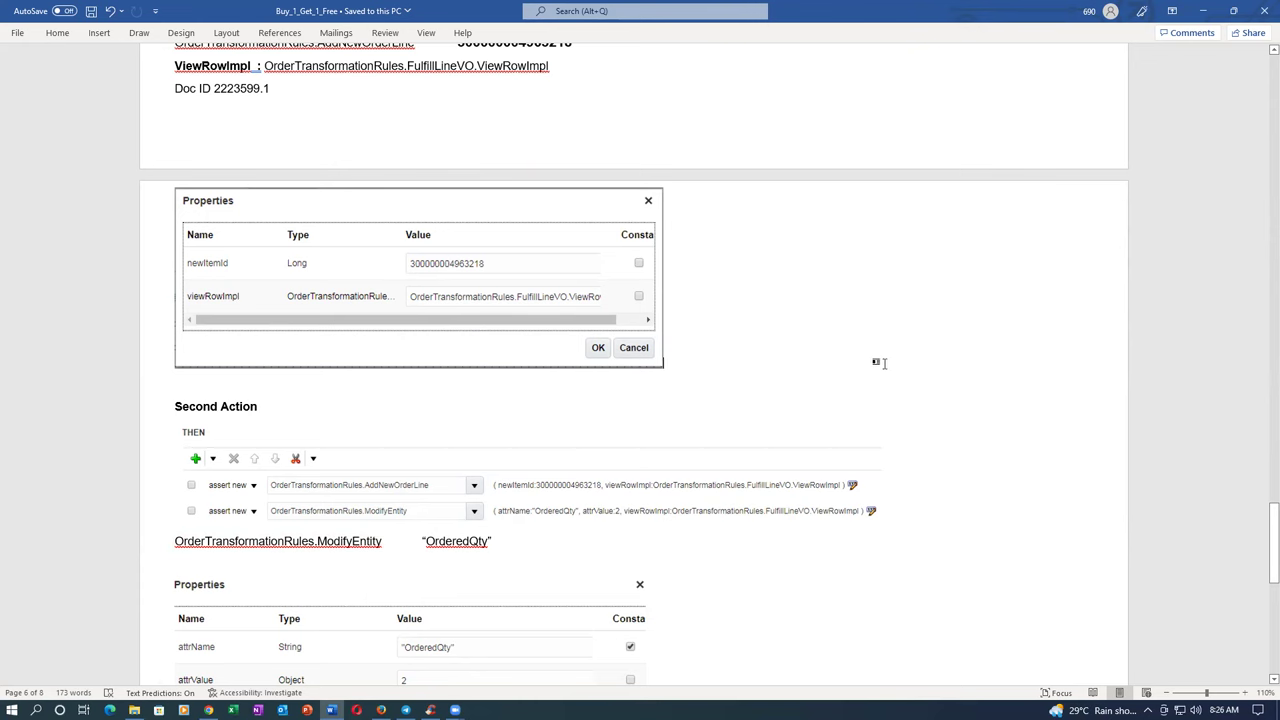
pyautogui.scroll(1, 870, 371)
pyautogui.scroll(5, 866, 371)
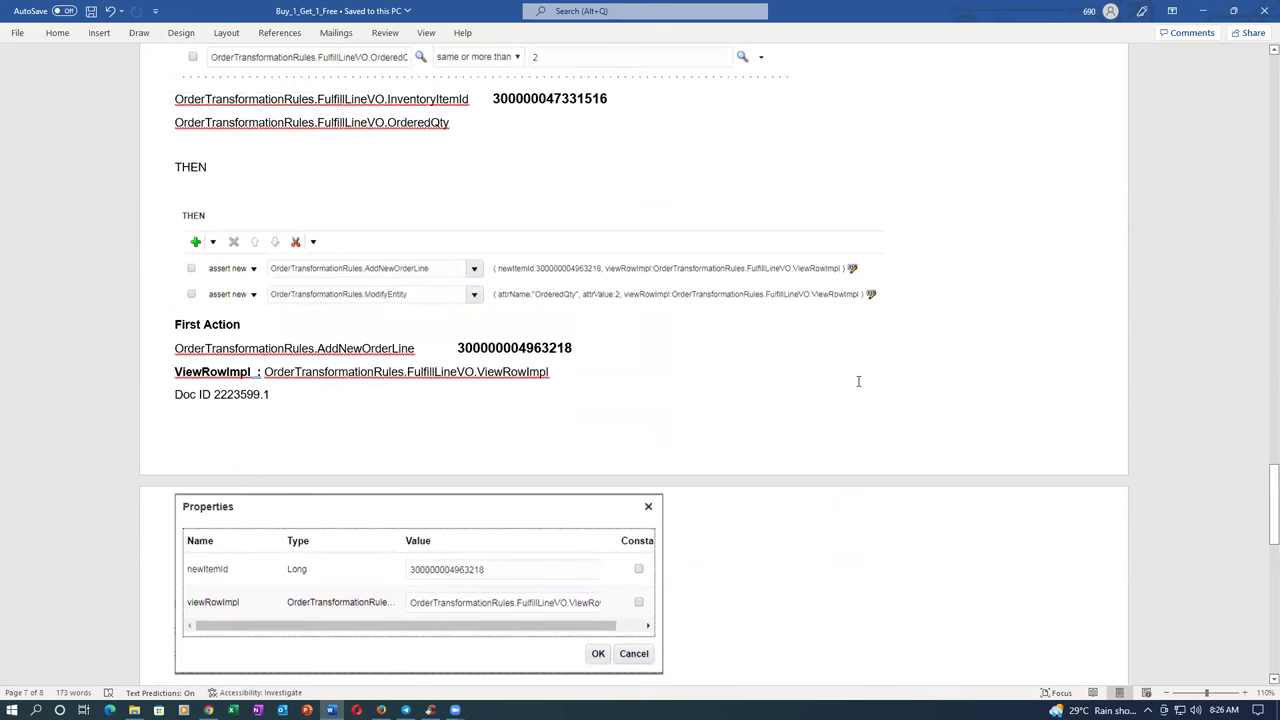
pyautogui.hotkey('alt', 'Tab')
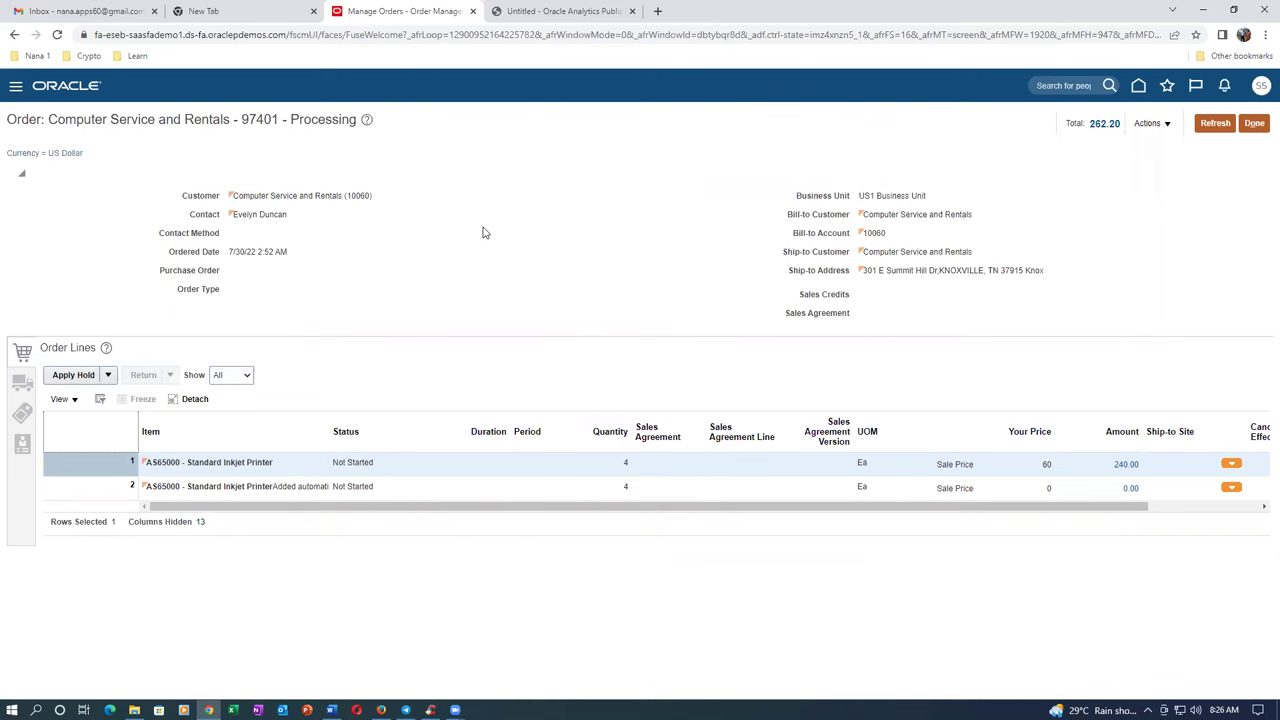
pyautogui.hotkey('alt', 'Tab')
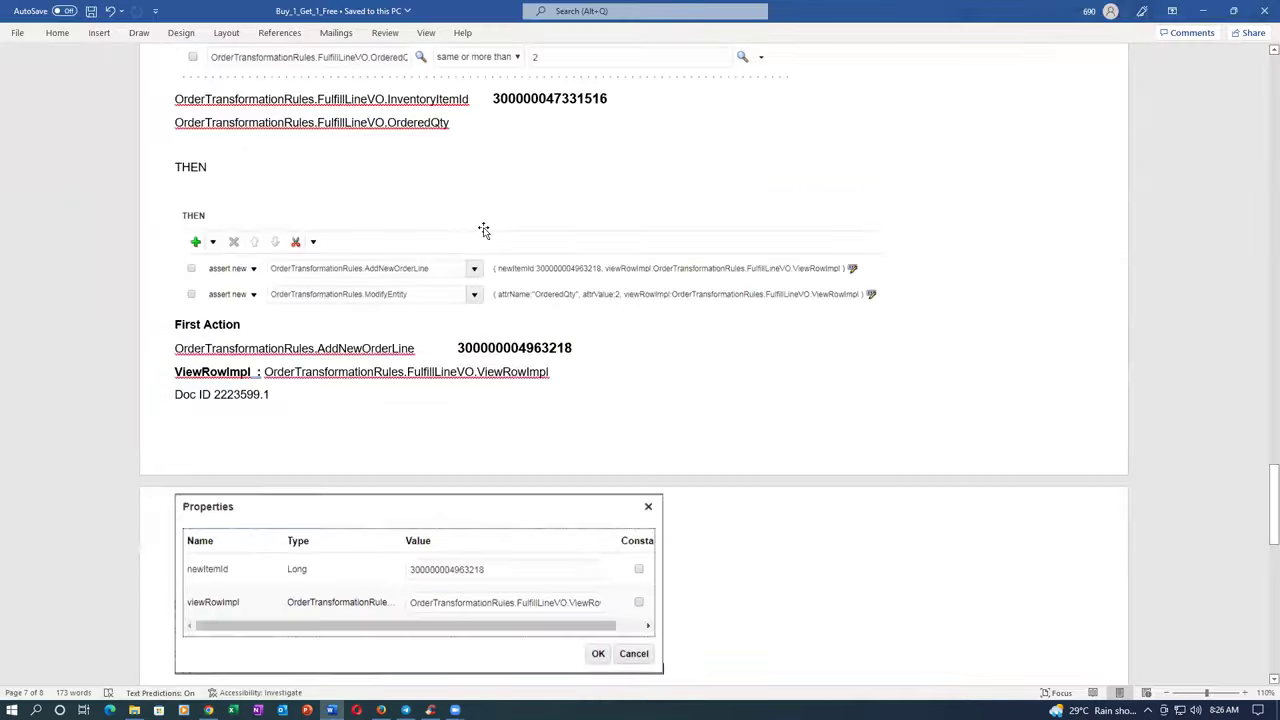
# Review the IF Condition section of the rule notes, then return to order 97401
pyautogui.scroll(3, 600, 196)
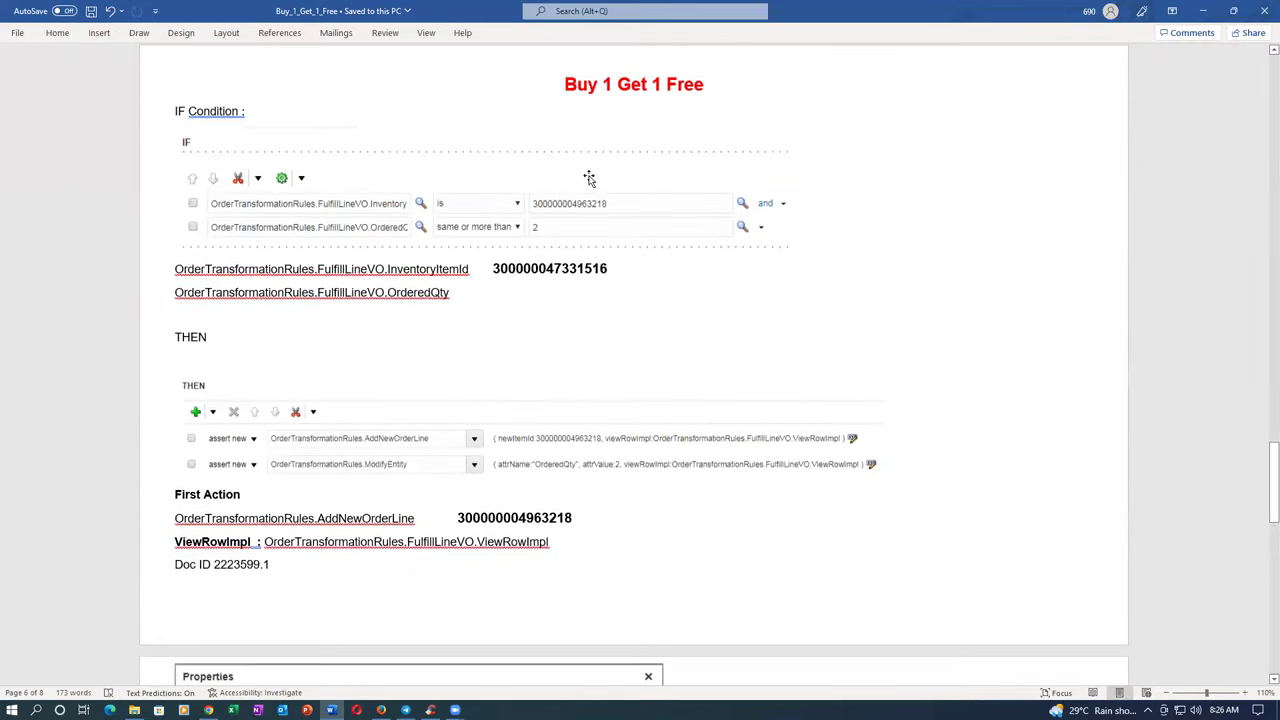
pyautogui.rightClick(348, 270)
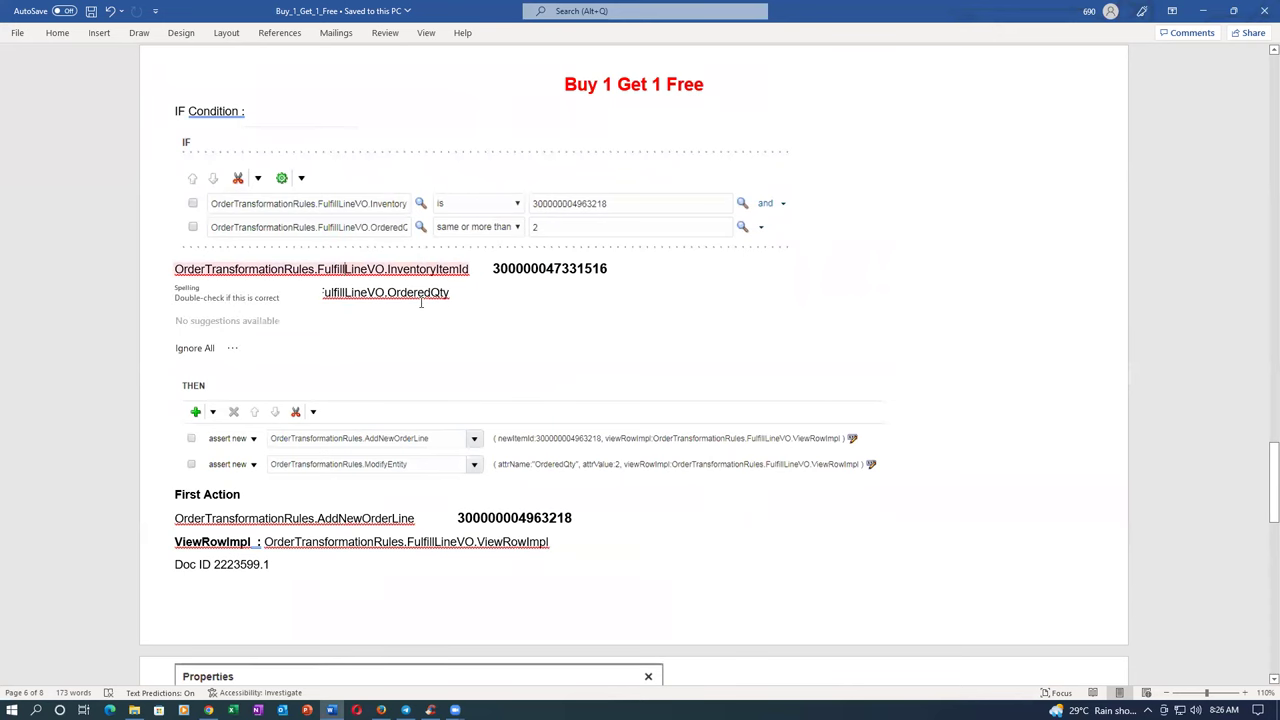
pyautogui.click(419, 299)
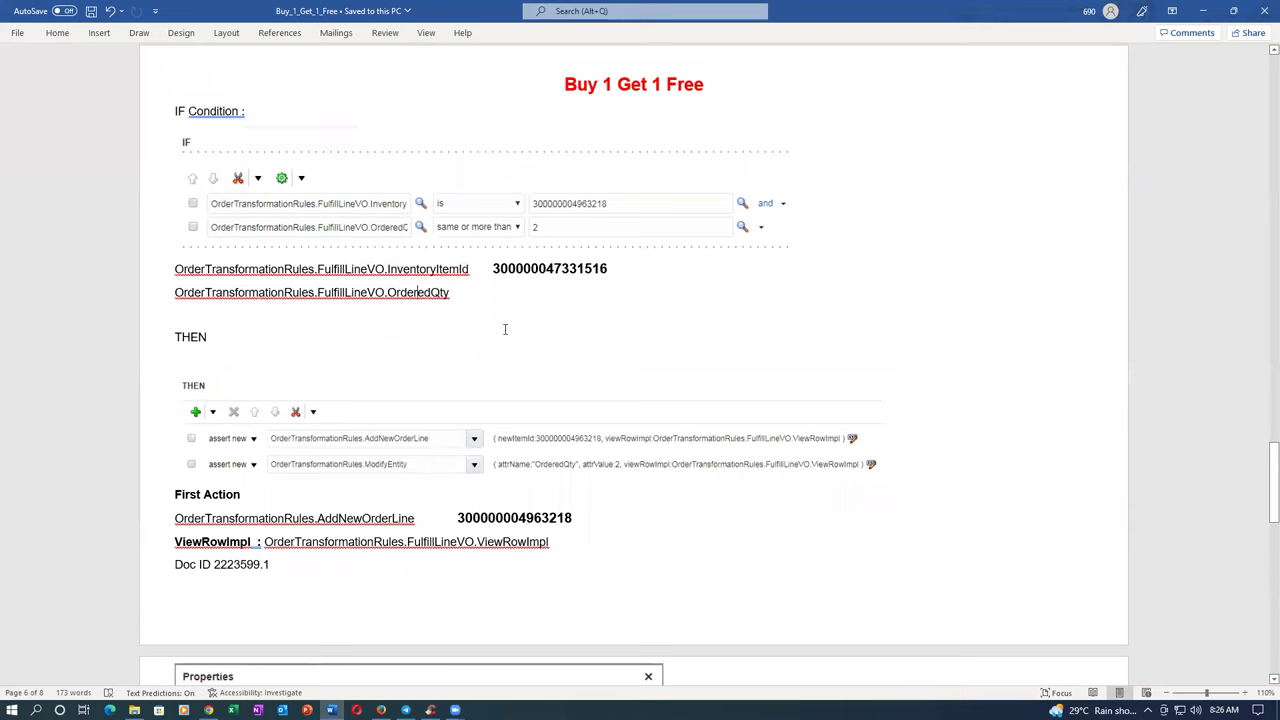
pyautogui.scroll(2, 516, 329)
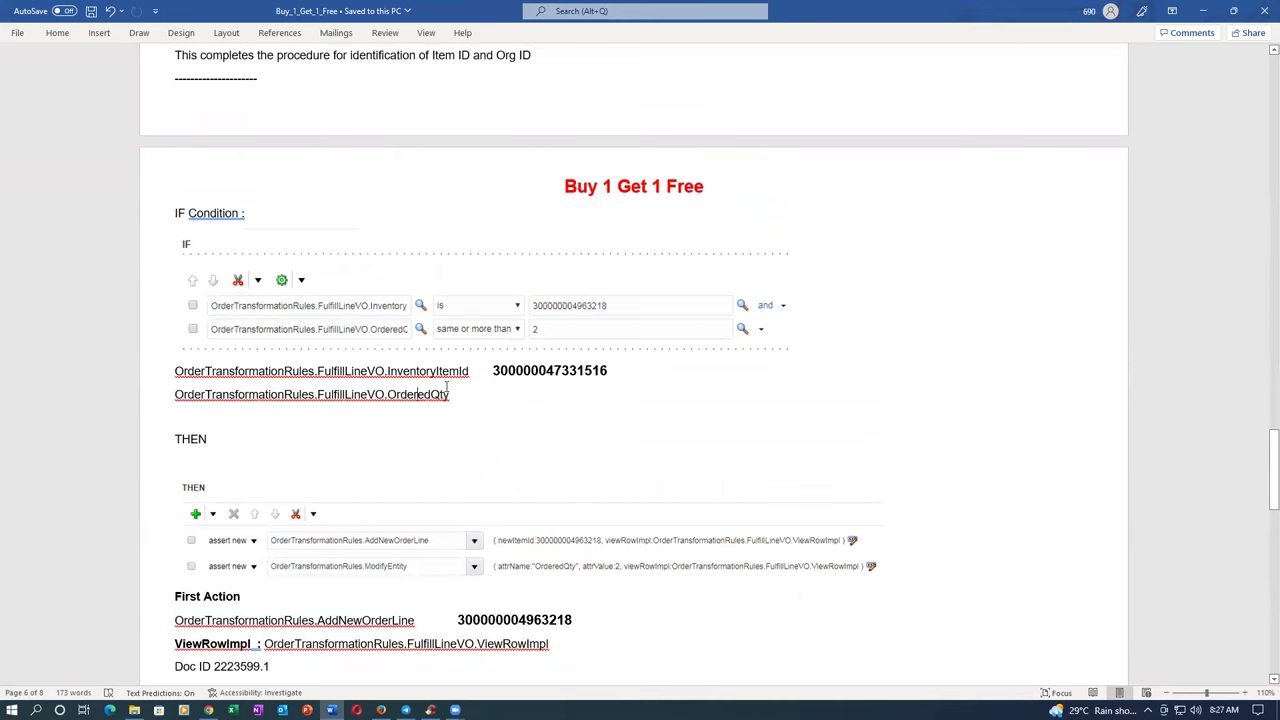
pyautogui.scroll(-2, 582, 410)
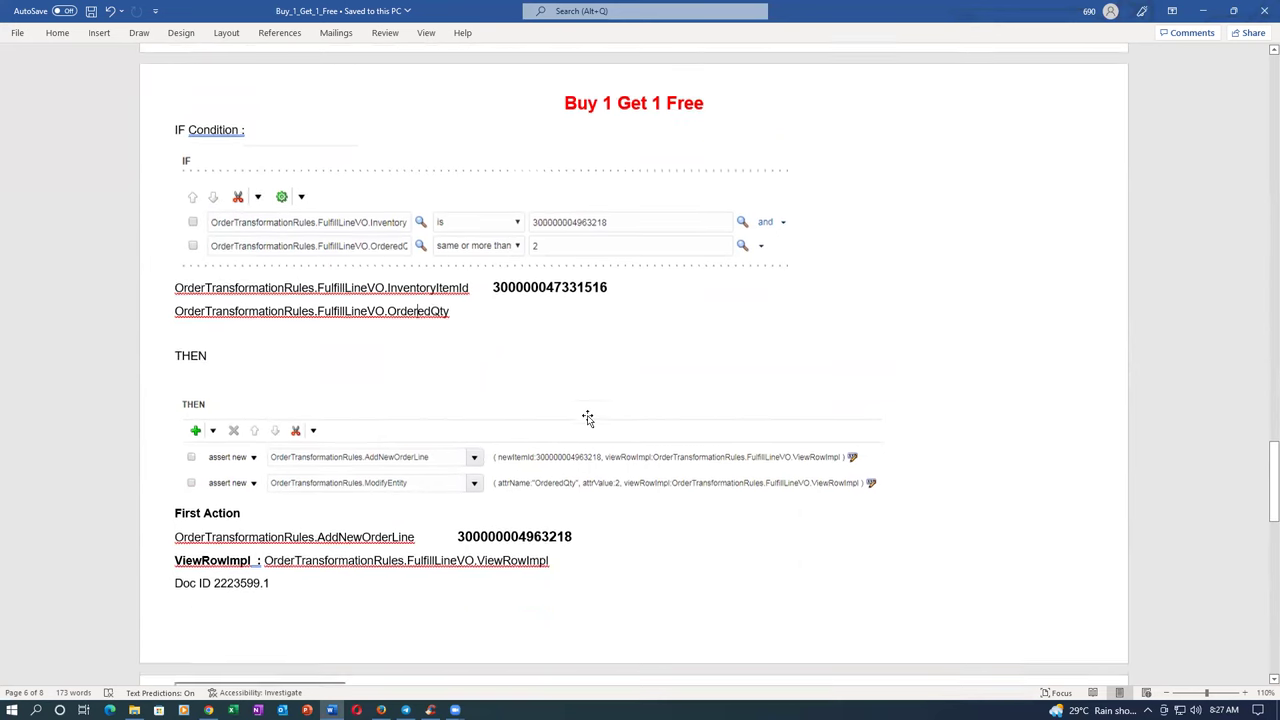
pyautogui.hotkey('alt', 'Tab')
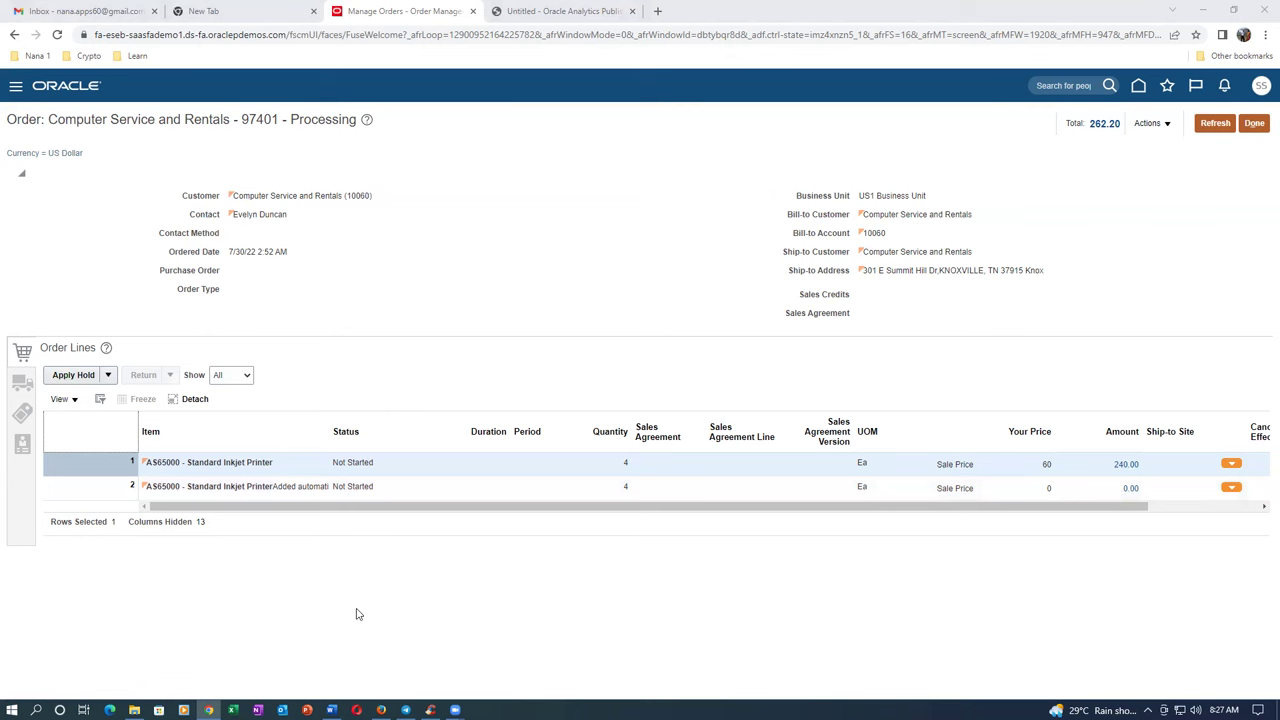
# Discard the unsaved Untitled data model tab and bring up the settings and actions menu
pyautogui.click(381, 709)
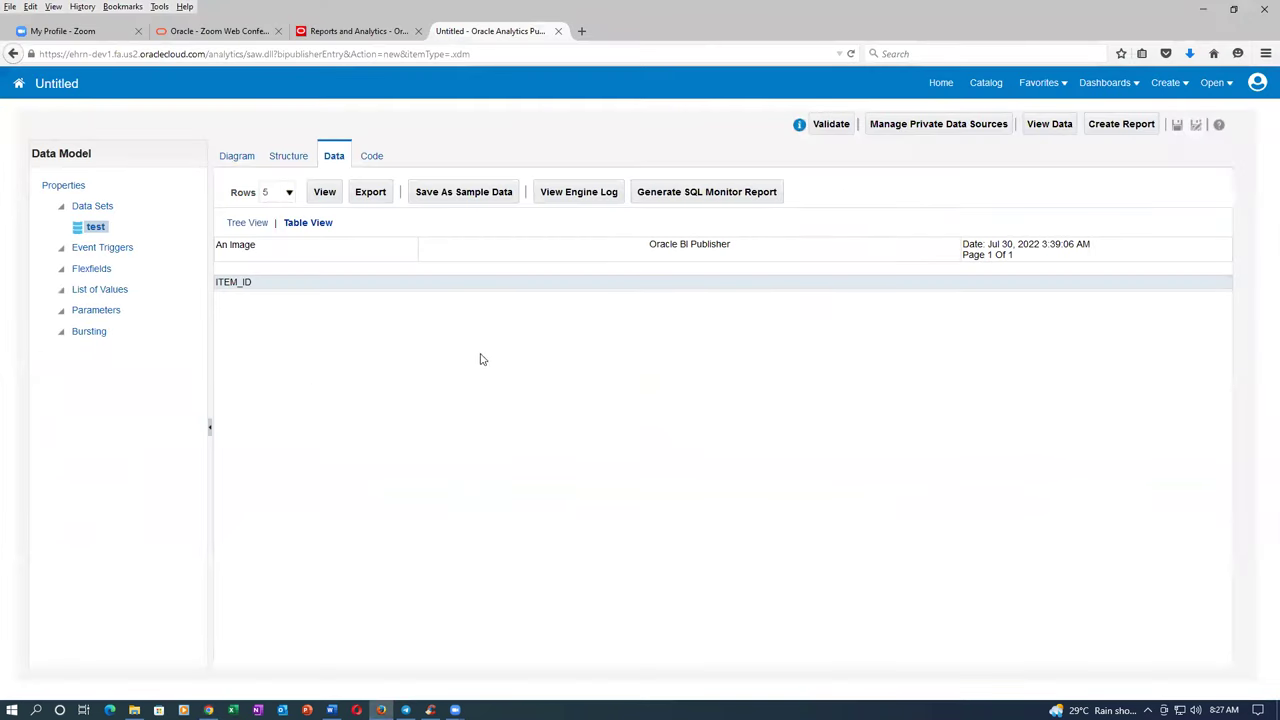
pyautogui.click(558, 31)
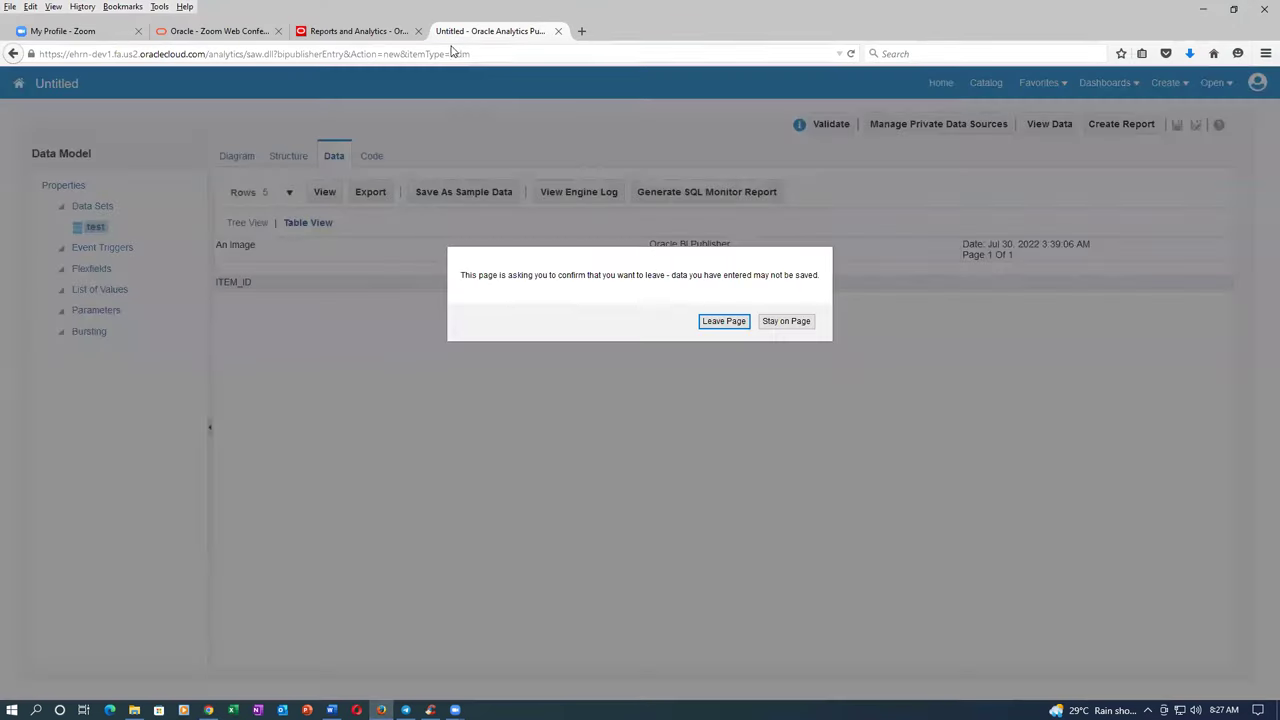
pyautogui.click(725, 321)
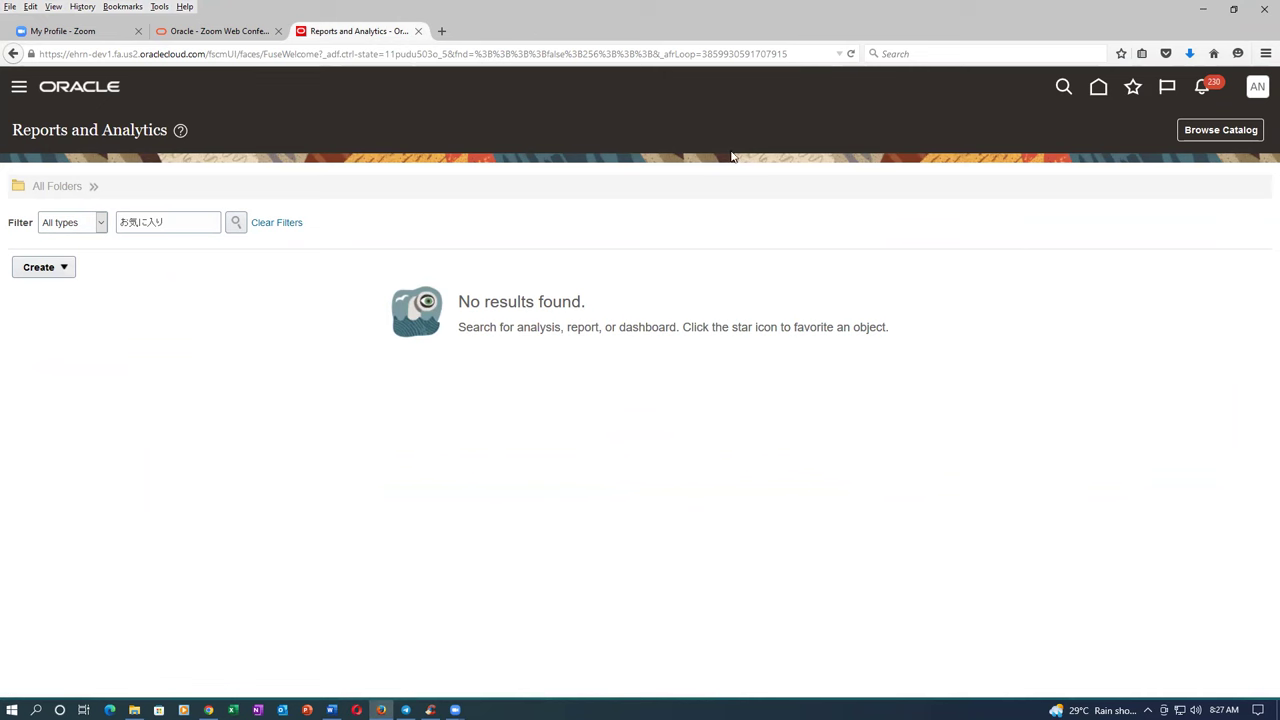
pyautogui.click(1258, 88)
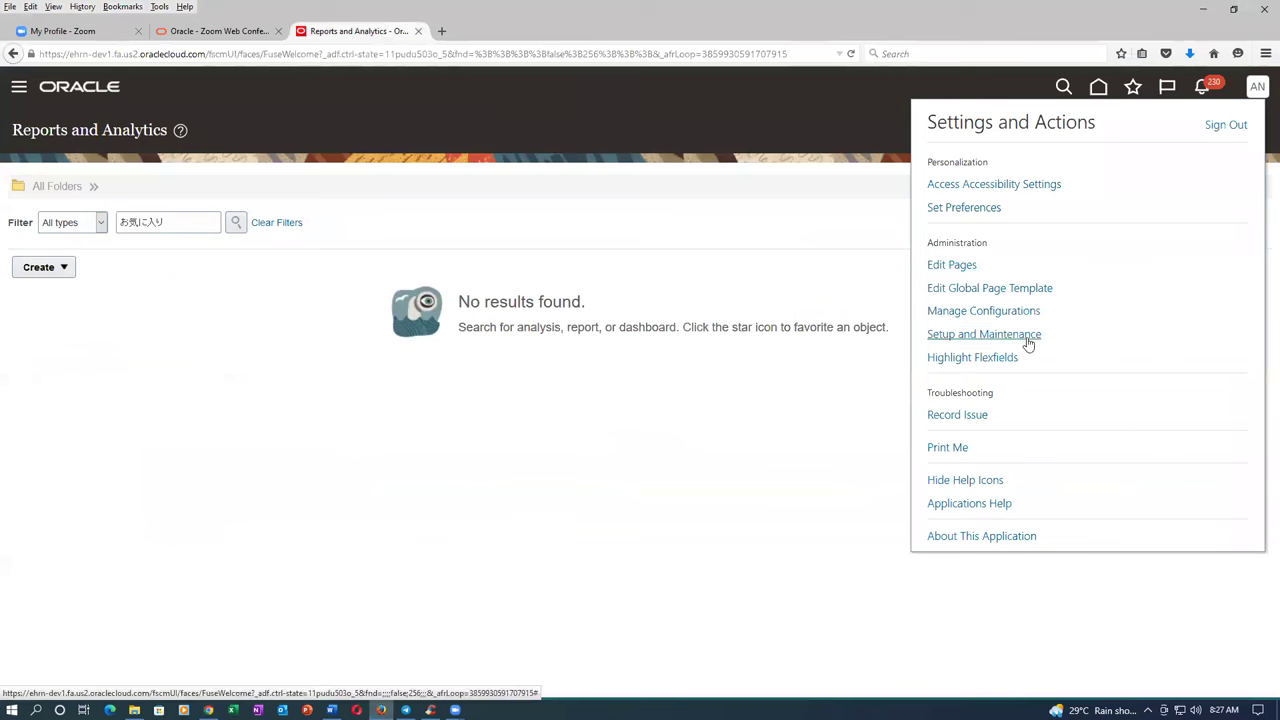
# Go to Setup and Maintenance and bring up the setup task search page
pyautogui.click(1028, 336)
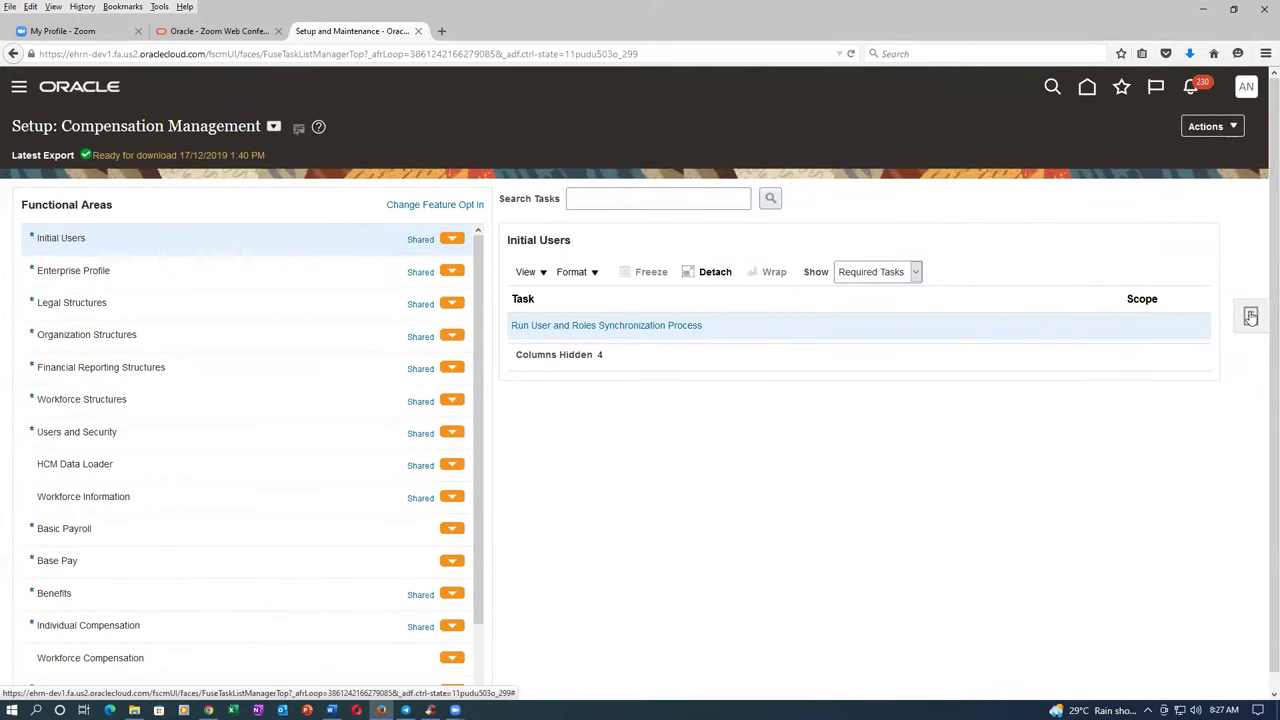
pyautogui.click(1250, 316)
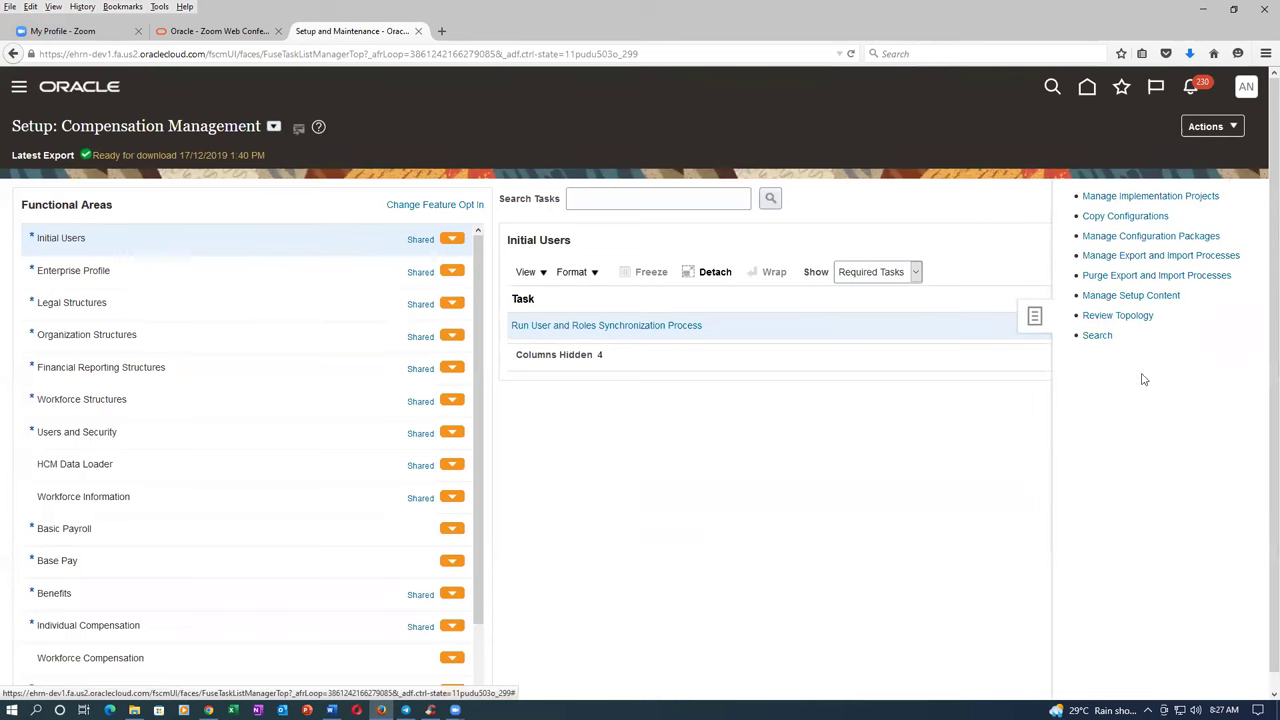
pyautogui.click(1092, 335)
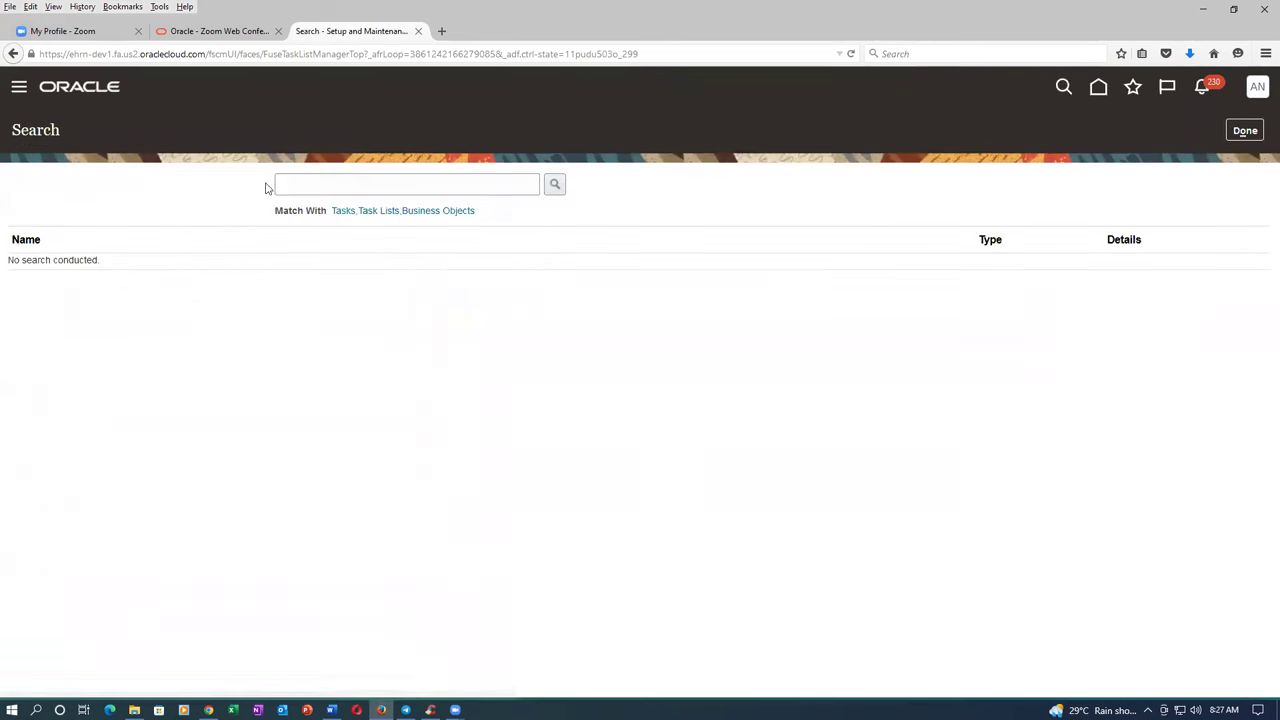
# Search tasks for man%doc%seq%, fixing the typo, and open Manage Document Sequences
pyautogui.click(297, 181)
pyautogui.write('man')
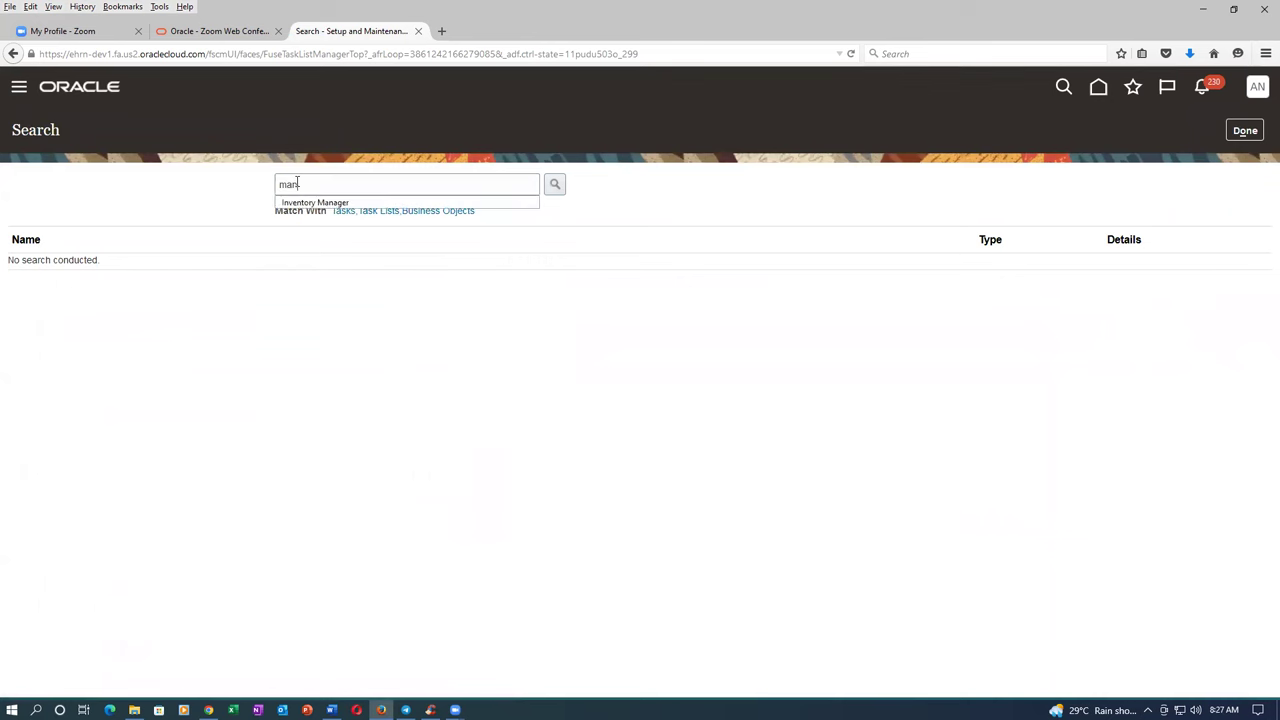
pyautogui.write('%doc5seq%')
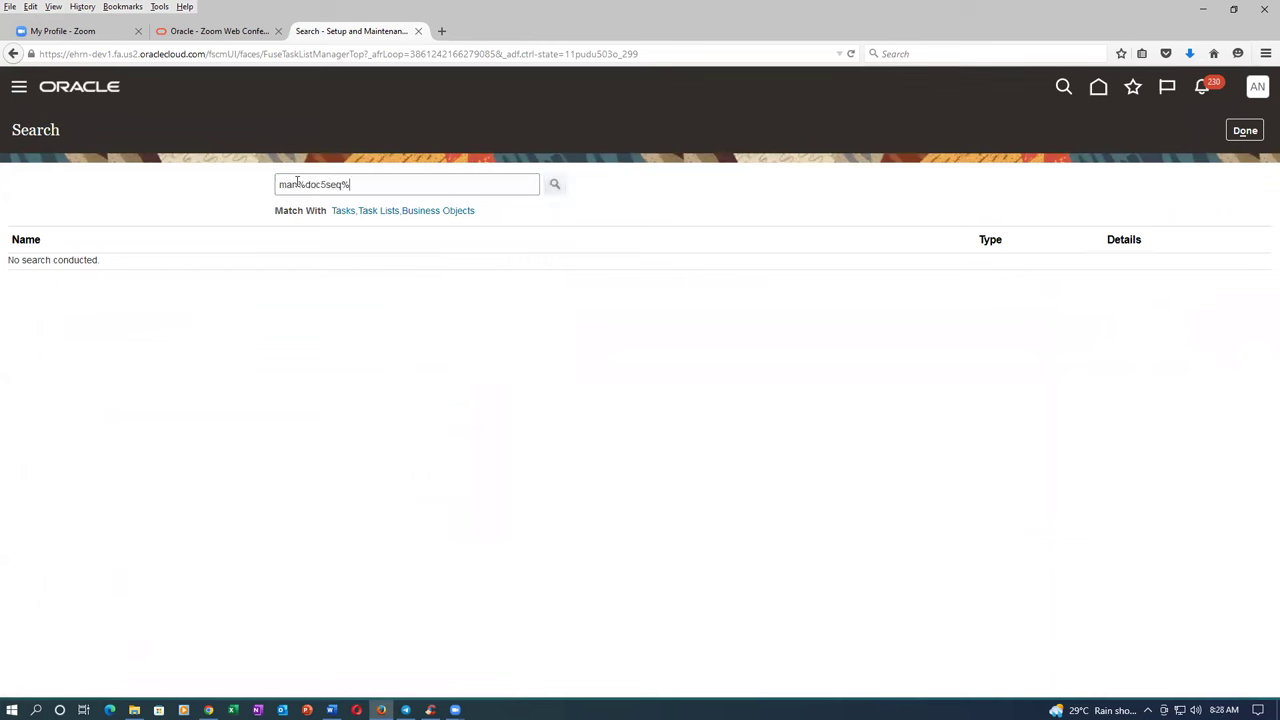
pyautogui.press('Return')
pyautogui.click(322, 185)
pyautogui.press('Delete')
pyautogui.write('%')
pyautogui.press('Return')
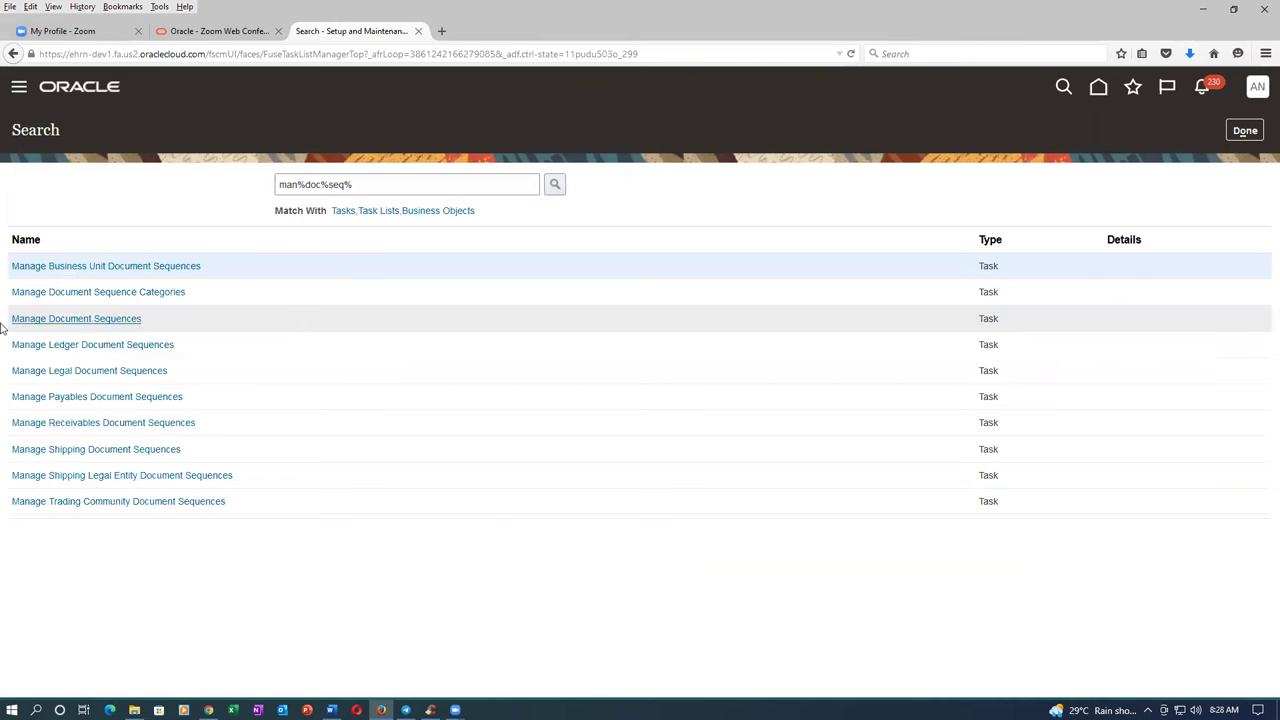
pyautogui.click(123, 320)
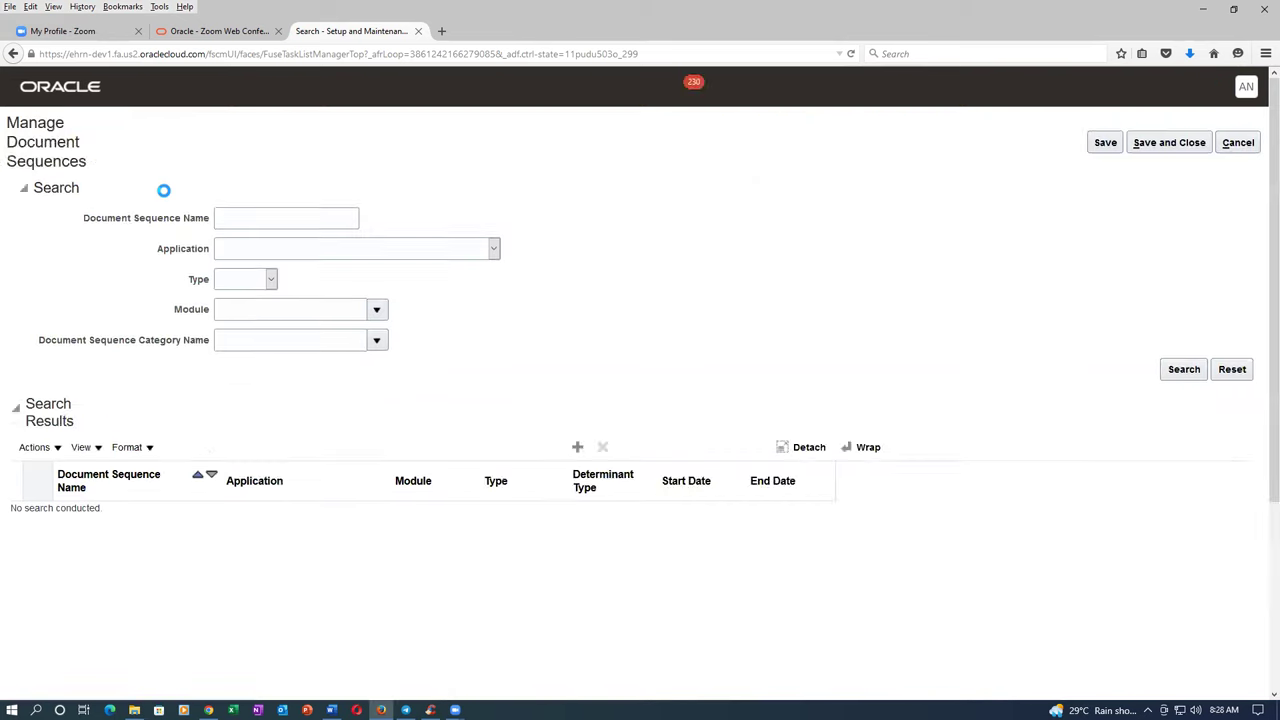
# Search Order Management sequences, expand ORA_FOM_DOC_SEQUENCE_AUTO, and add a new sequence row
pyautogui.click(495, 218)
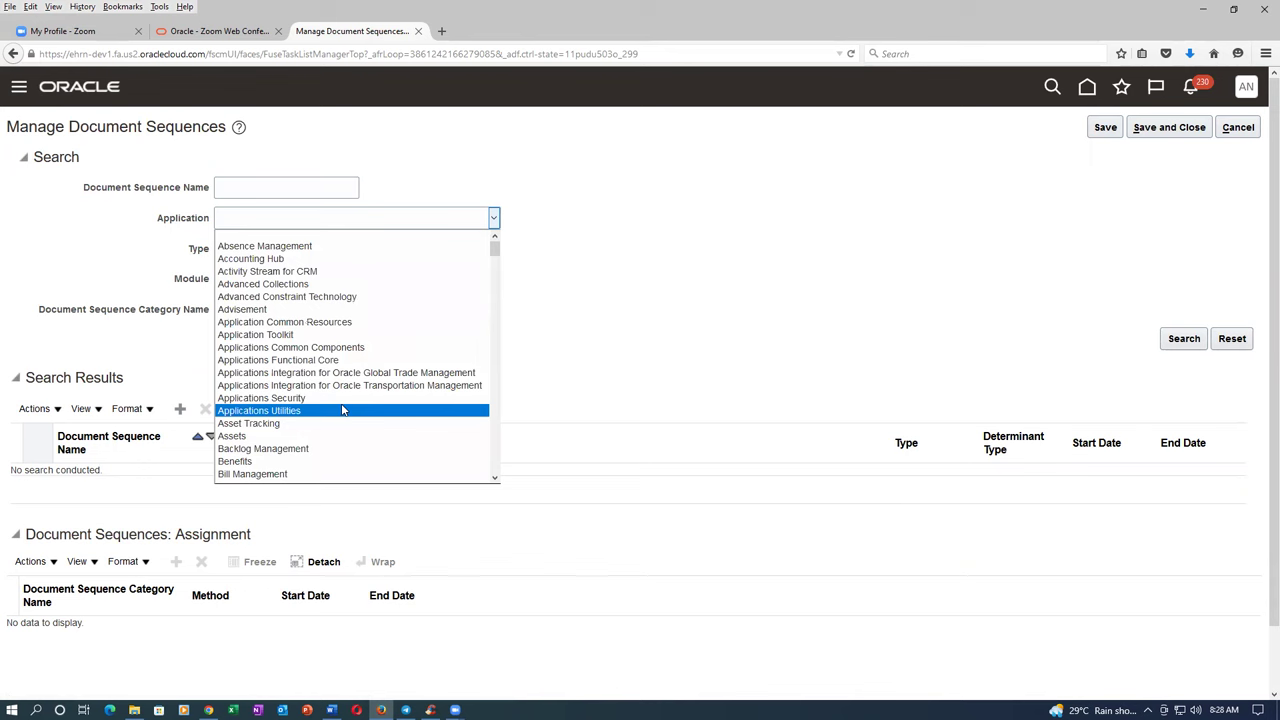
pyautogui.press('o')
pyautogui.press('Down')
pyautogui.press('Down')
pyautogui.press('Down')
pyautogui.press('Down')
pyautogui.press('Down')
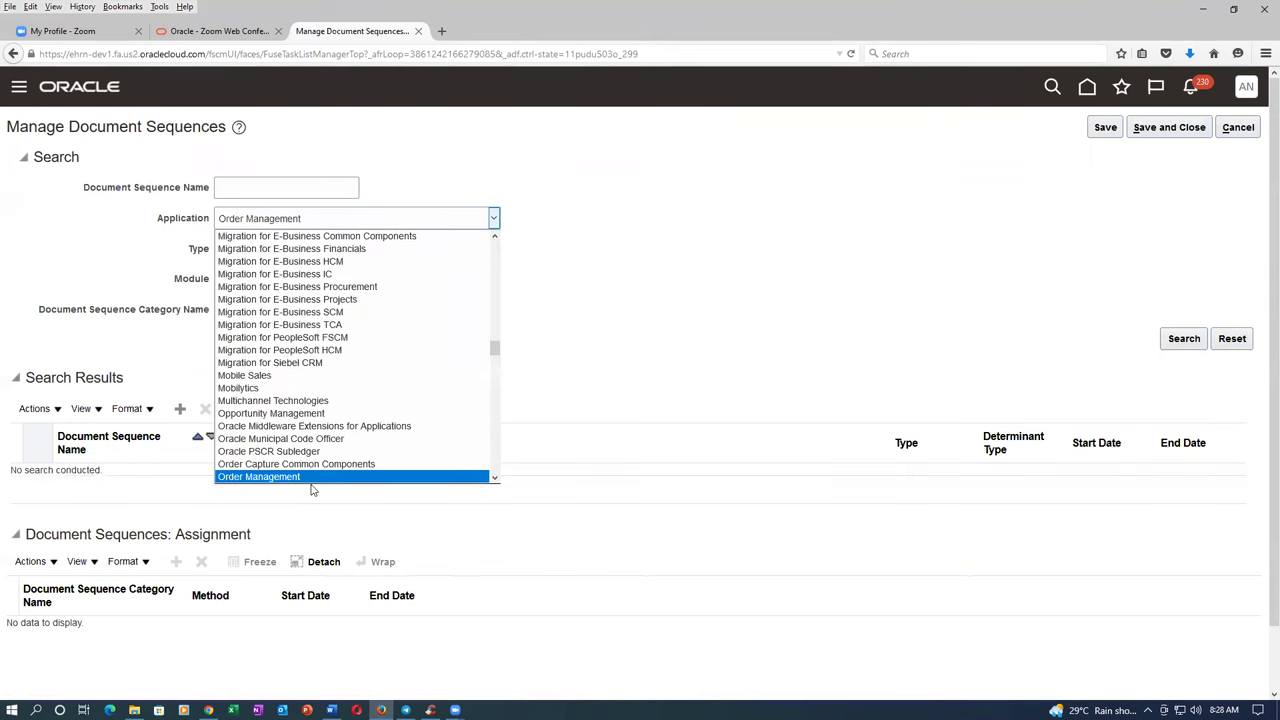
pyautogui.click(311, 478)
pyautogui.click(1196, 342)
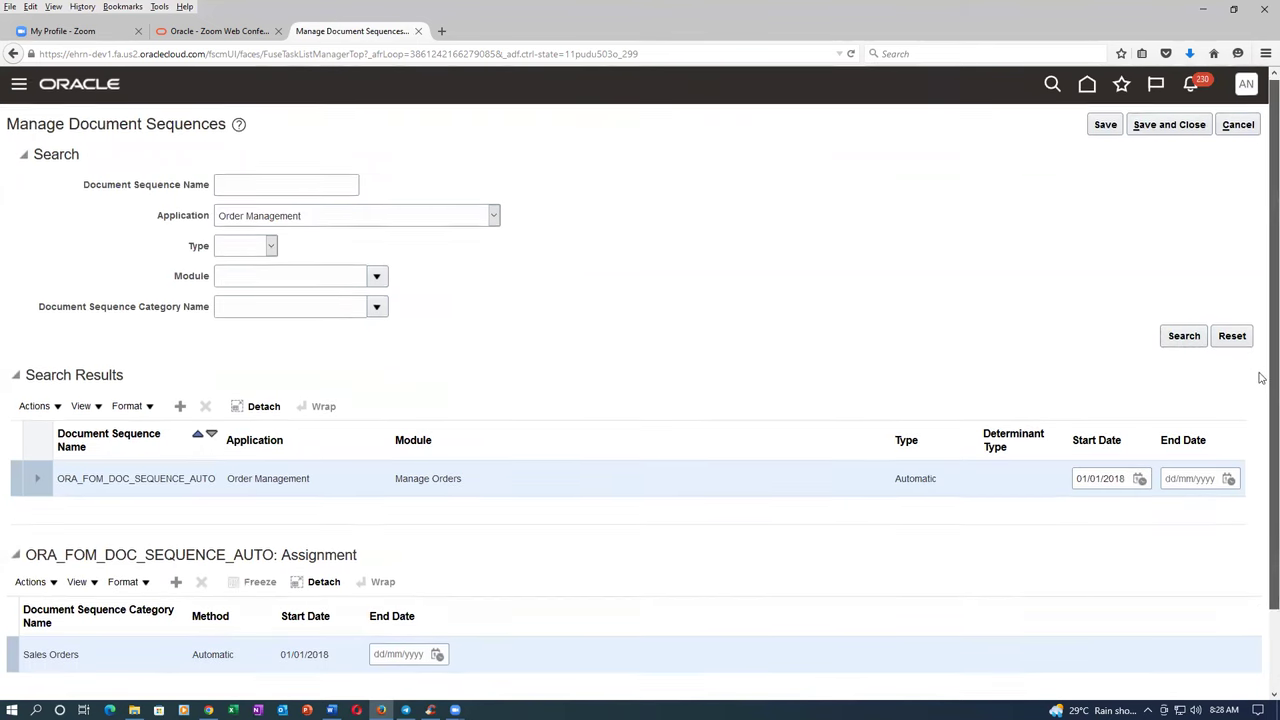
pyautogui.scroll(-2, 1261, 526)
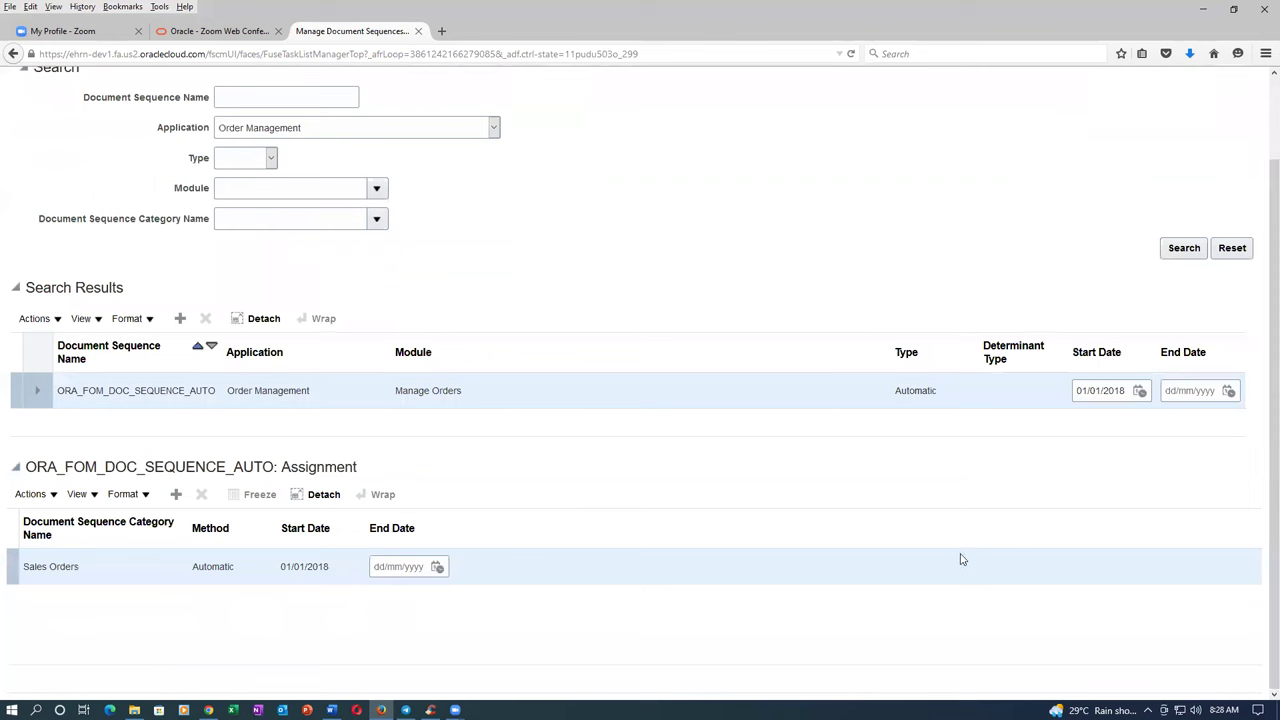
pyautogui.click(36, 393)
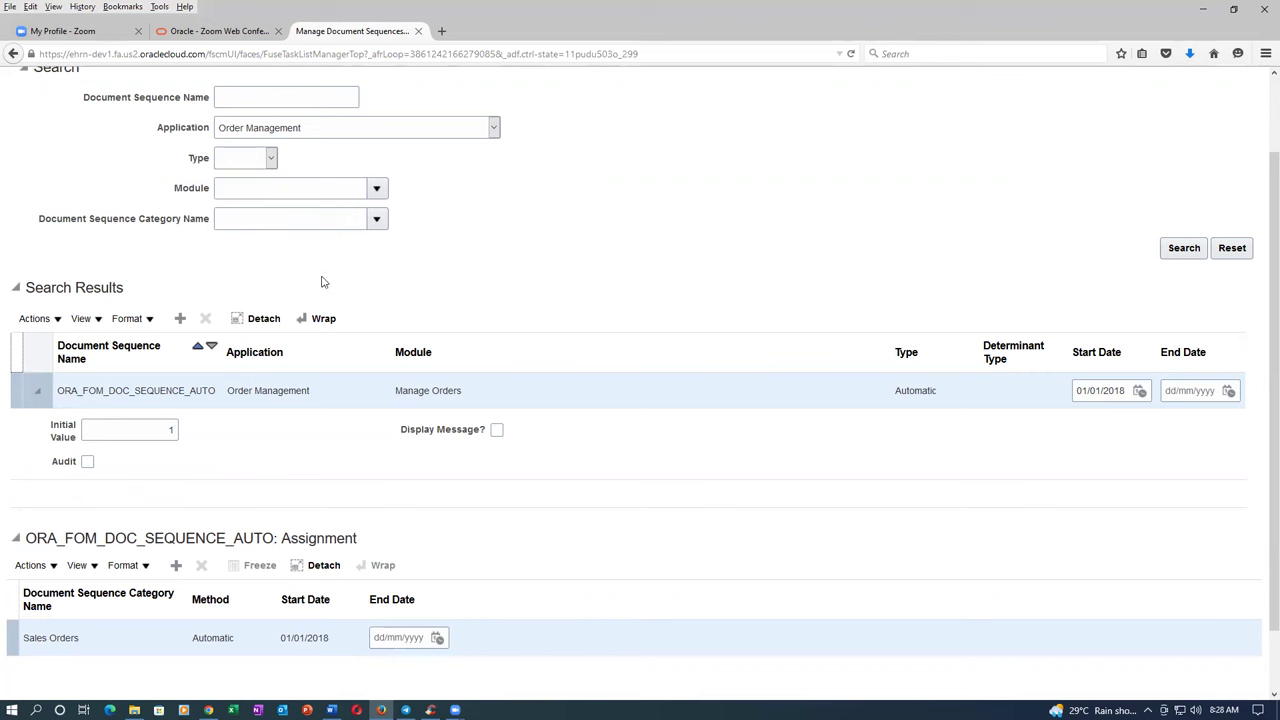
pyautogui.click(180, 318)
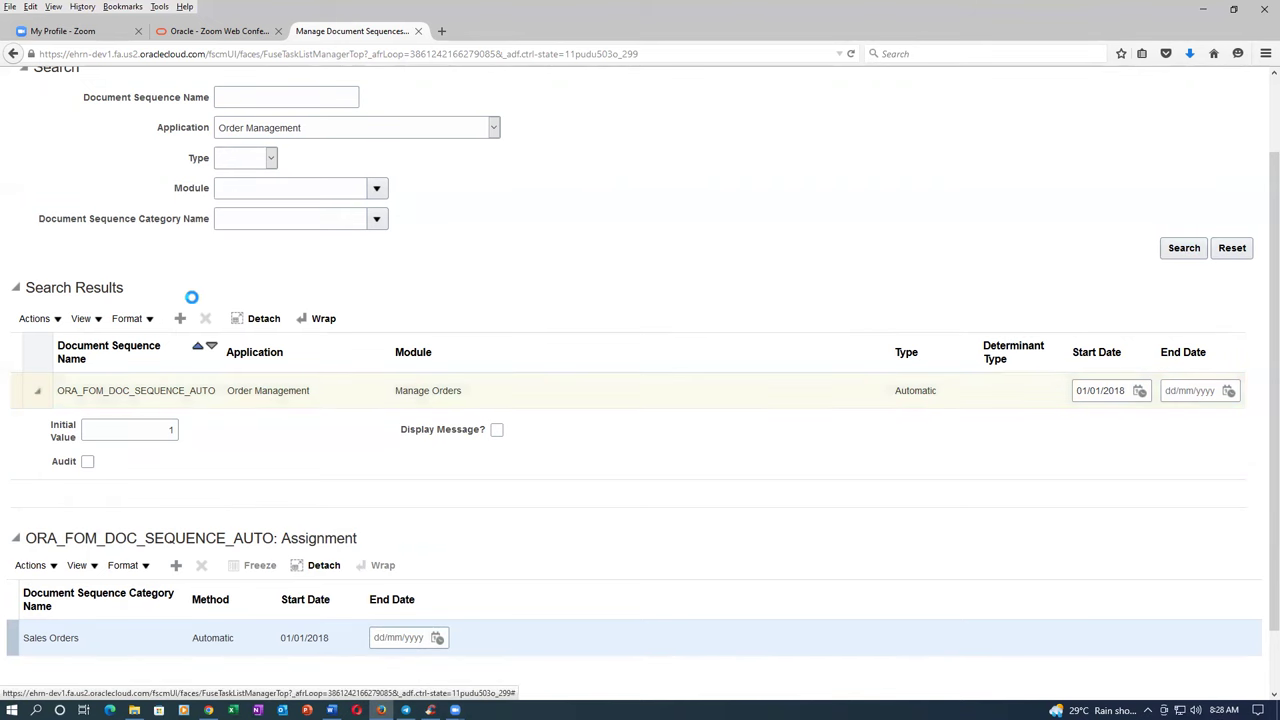
# Name the new sequence 'Oracle orde…' with application Order Management and module Manage Orders
pyautogui.click(112, 390)
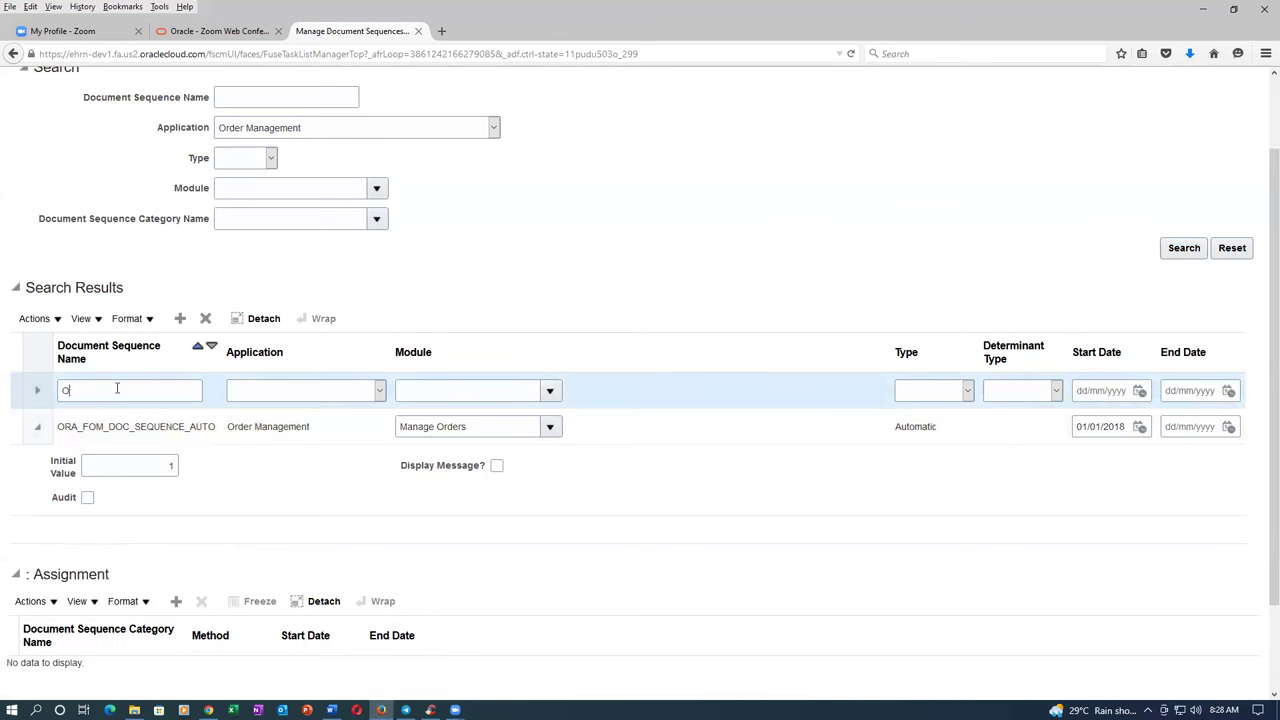
pyautogui.write('Oracle orde')
pyautogui.click(290, 391)
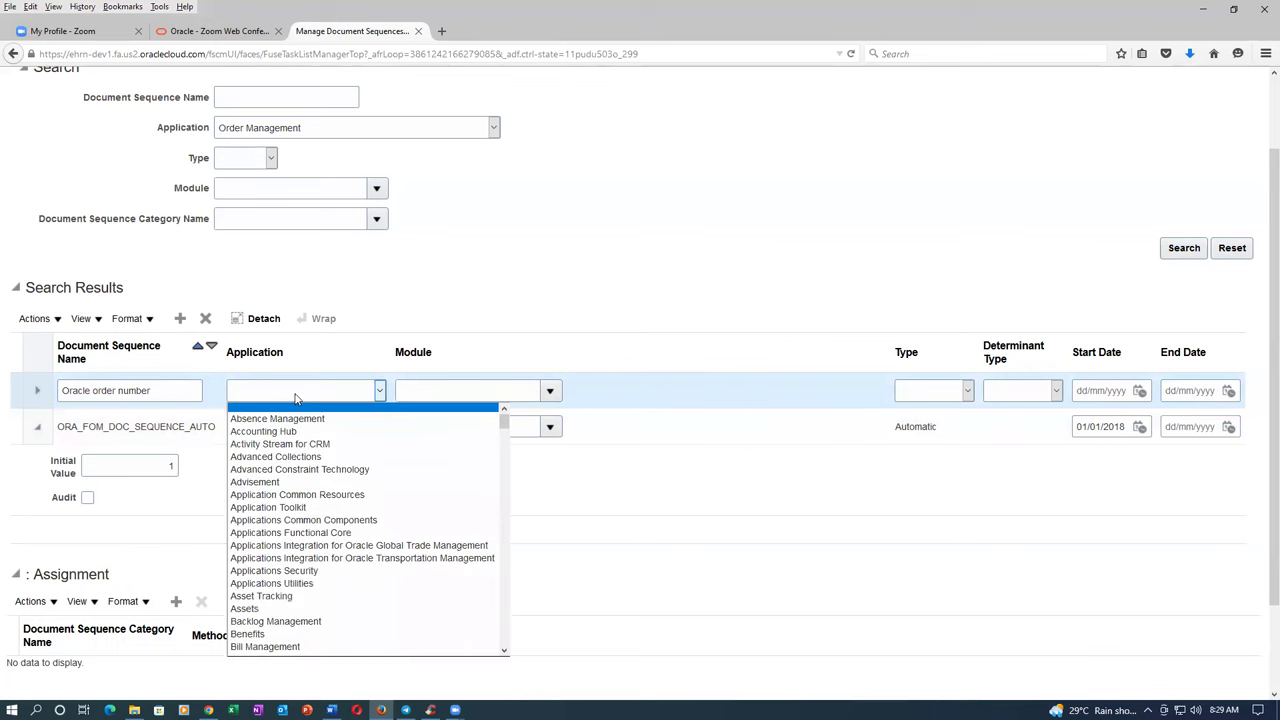
pyautogui.press('o')
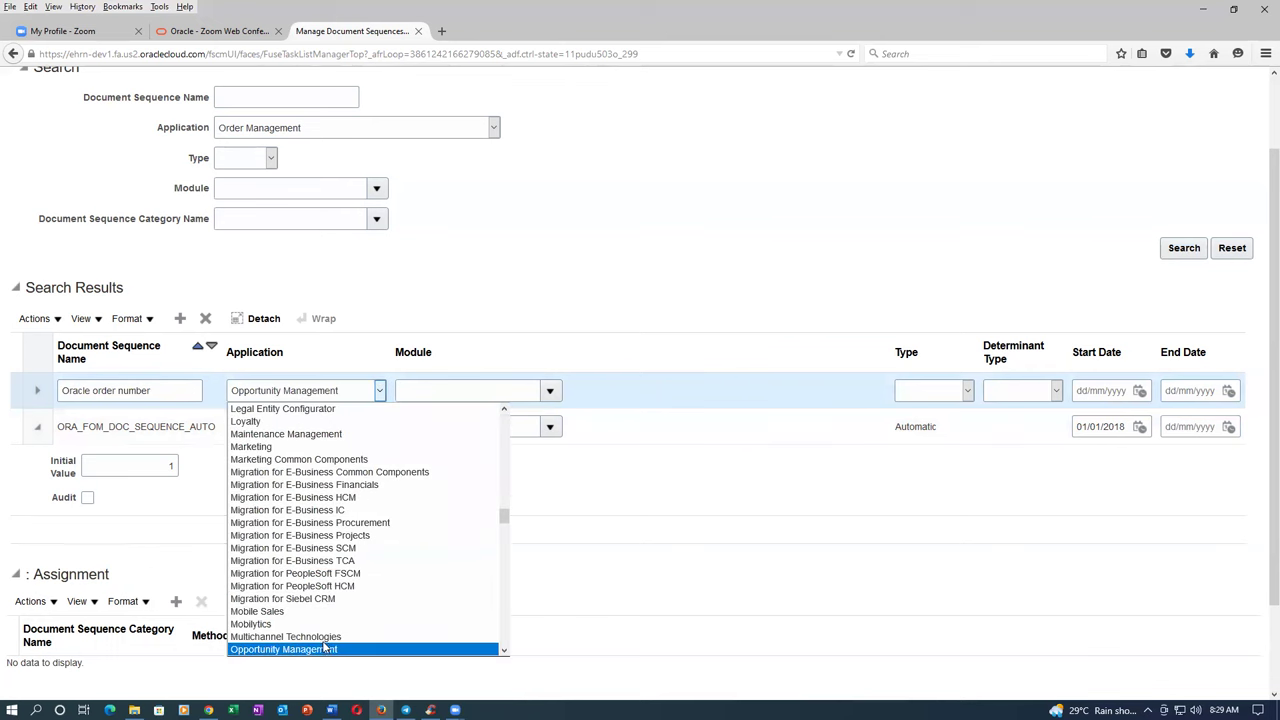
pyautogui.press('Down')
pyautogui.press('Down')
pyautogui.press('Down')
pyautogui.press('Down')
pyautogui.press('Down')
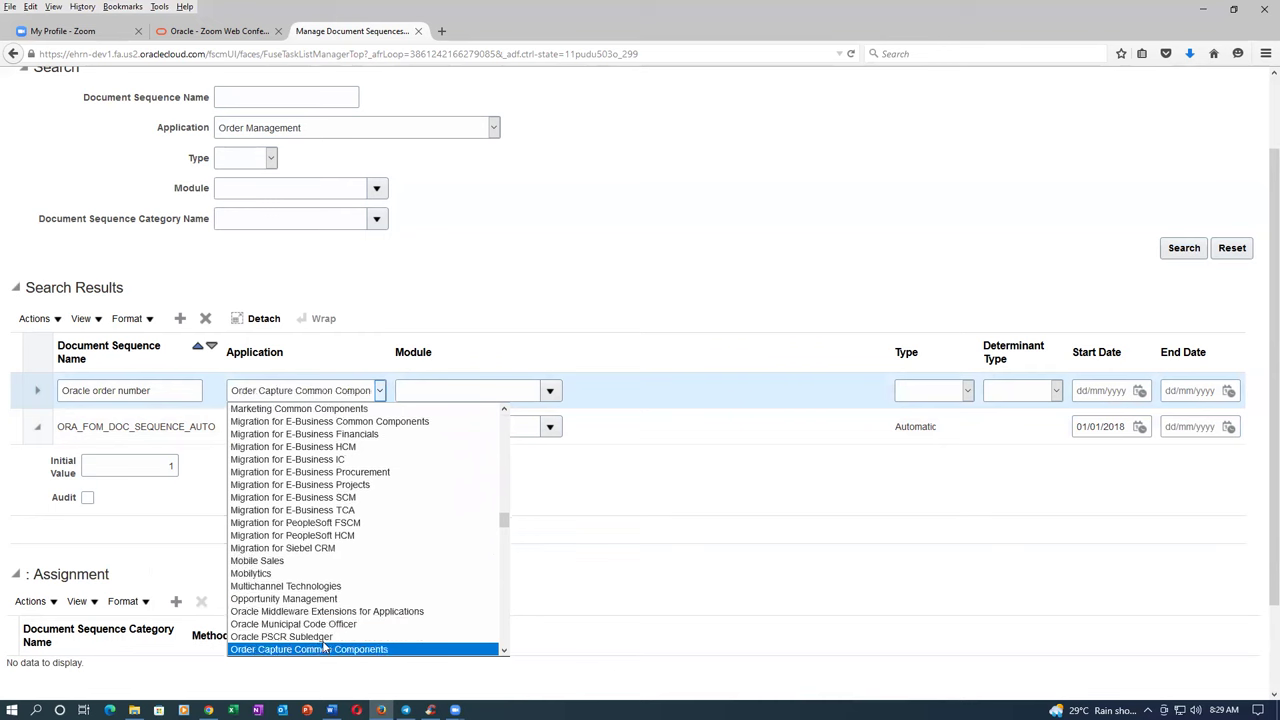
pyautogui.click(320, 650)
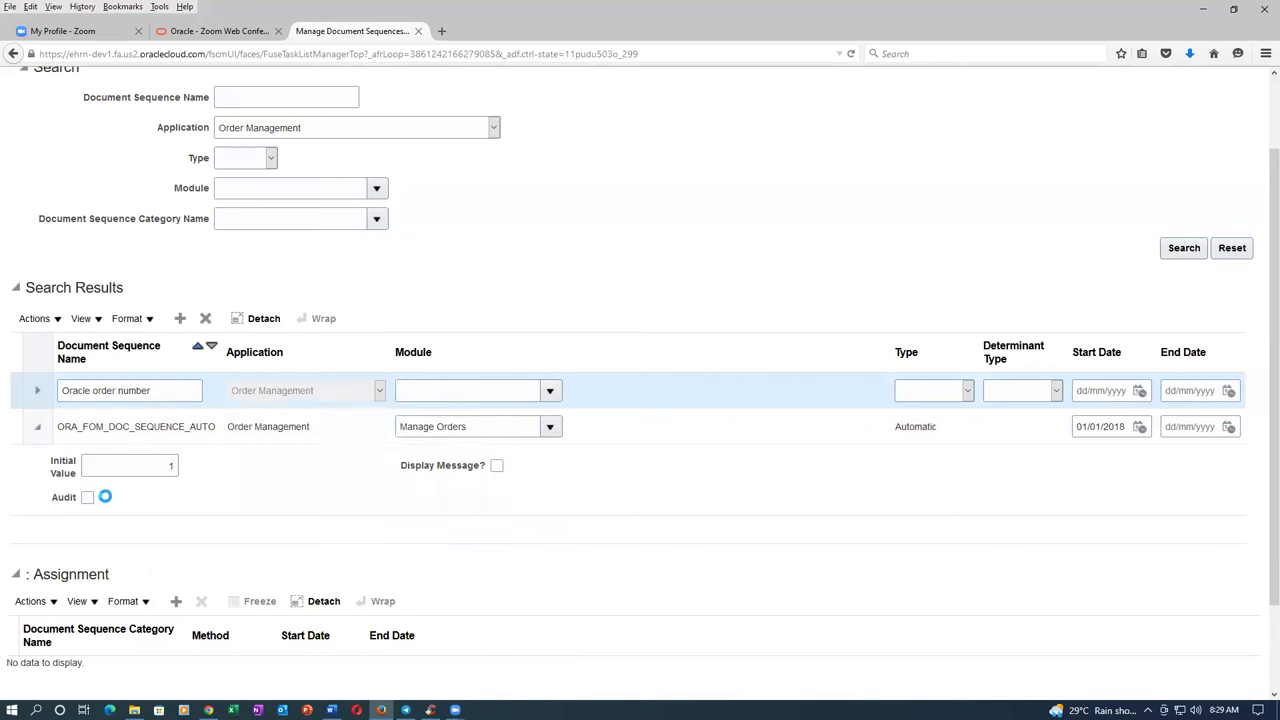
pyautogui.click(457, 392)
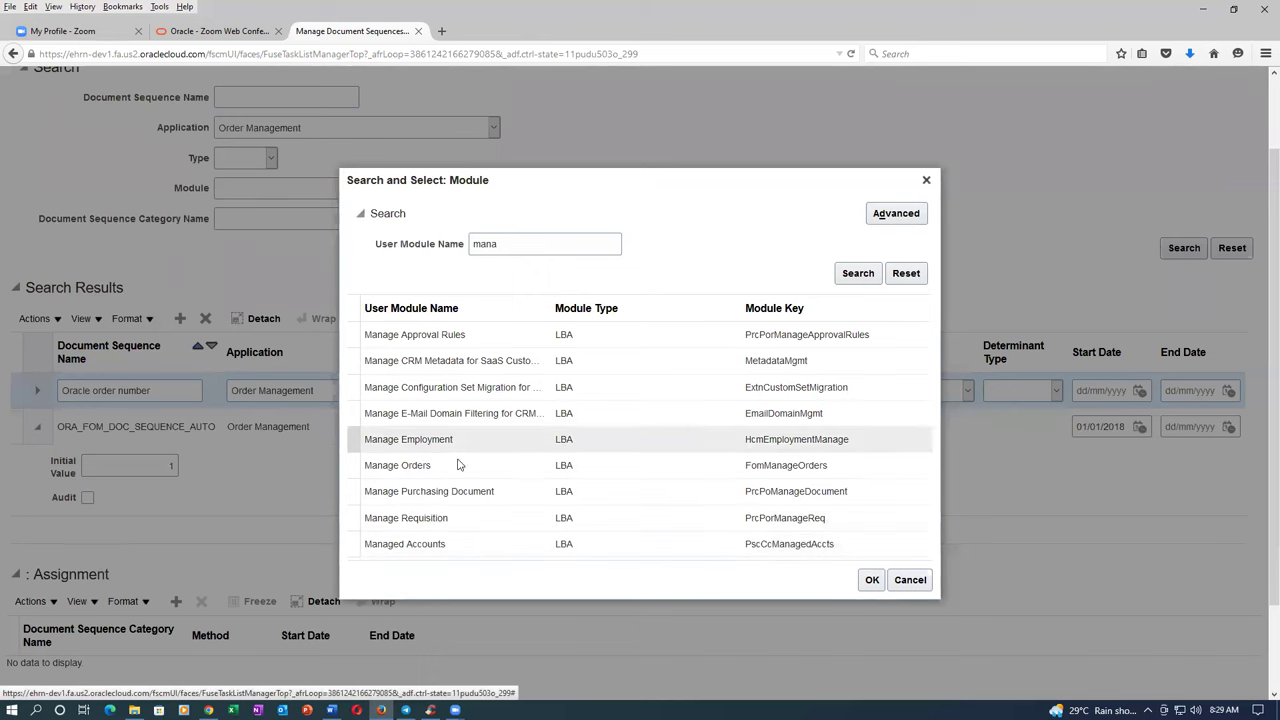
pyautogui.click(500, 472)
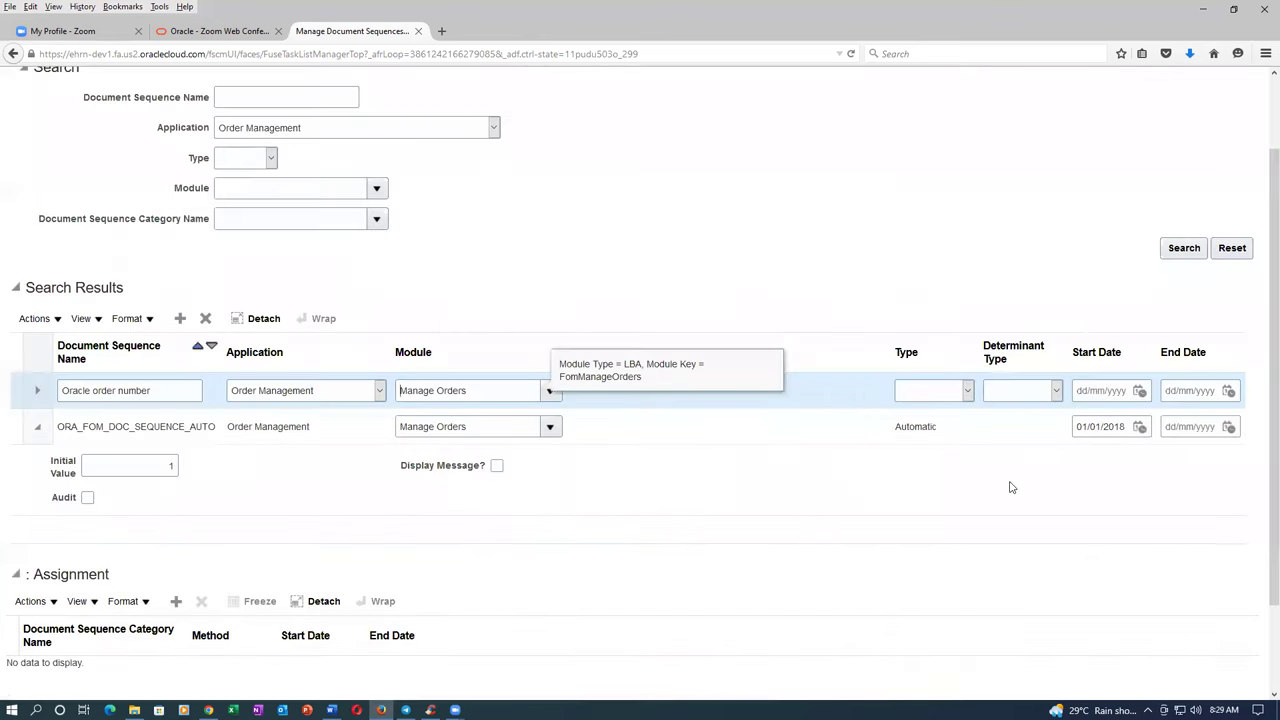
# Set type Automatic, determinant type Business unit, and start date 30/07/2022
pyautogui.click(946, 394)
pyautogui.click(918, 418)
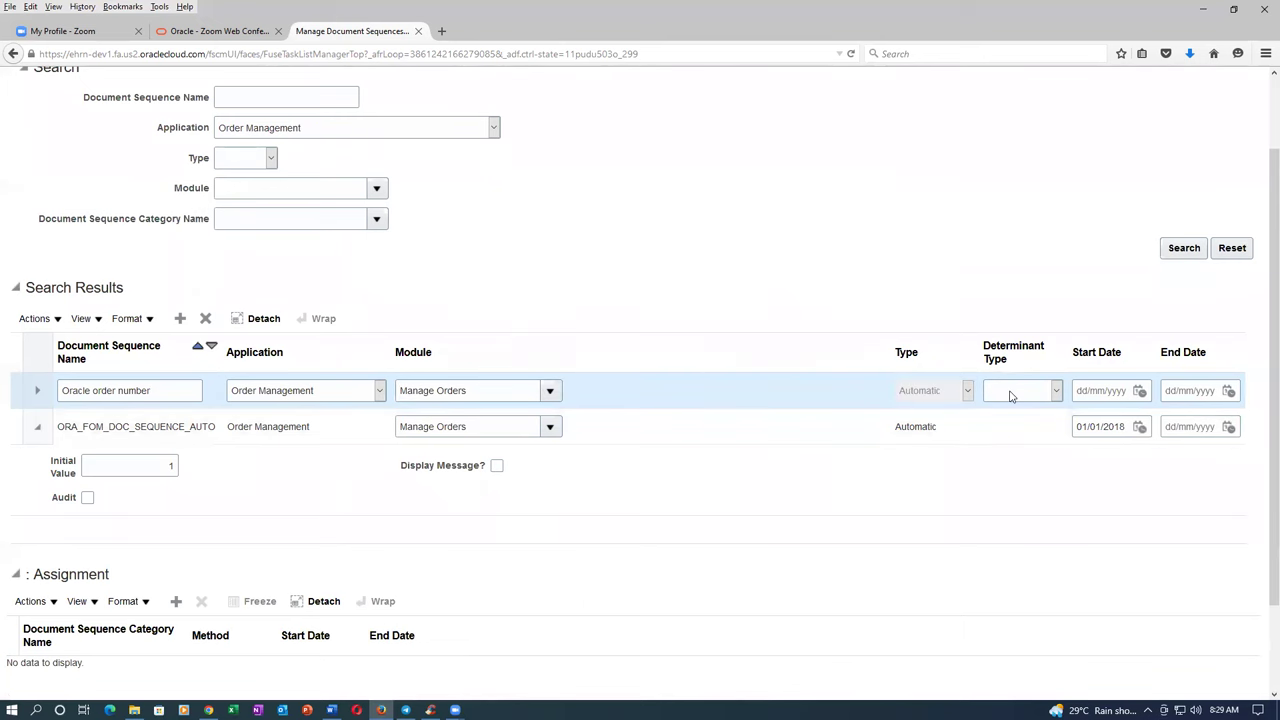
pyautogui.click(1011, 396)
pyautogui.click(1012, 418)
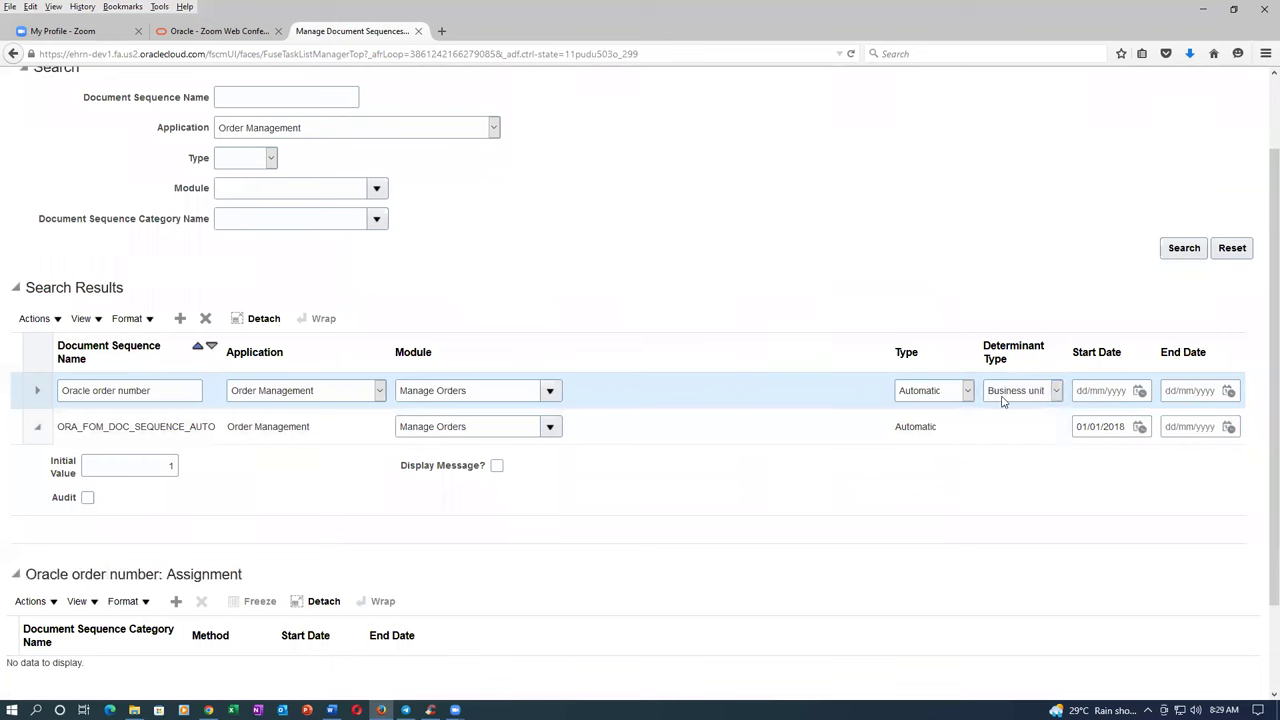
pyautogui.click(1136, 391)
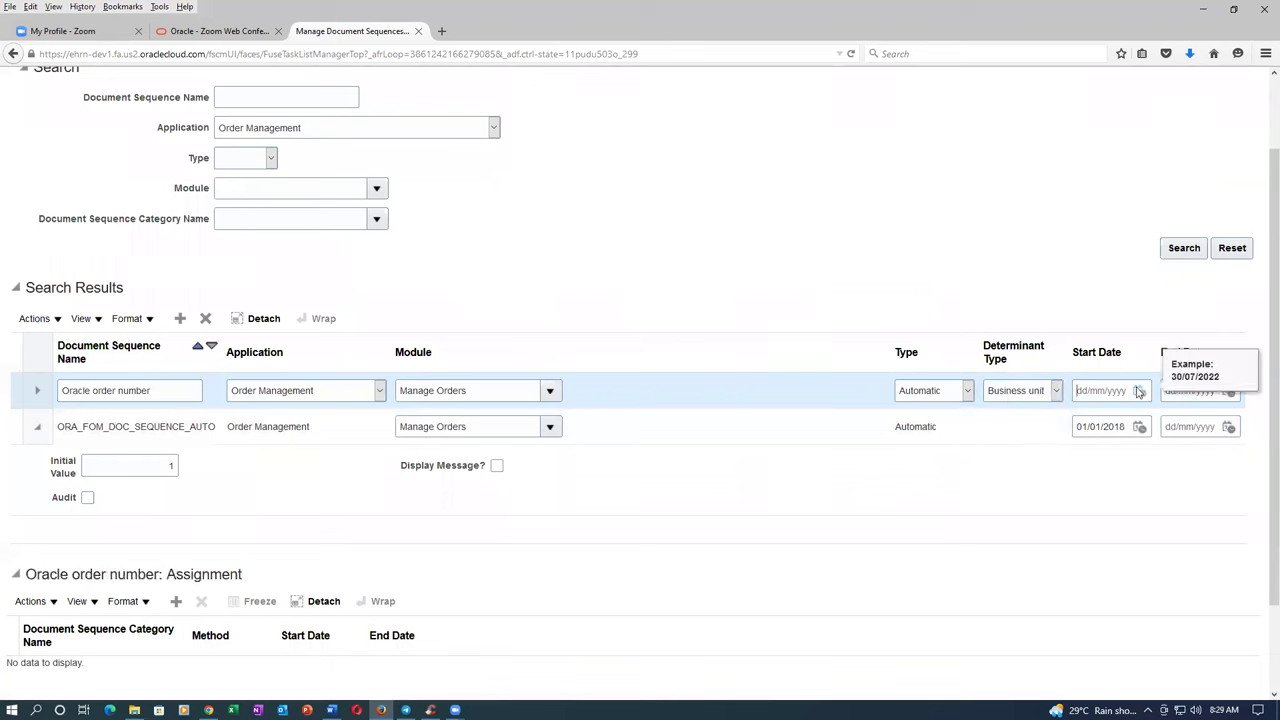
pyautogui.click(1137, 391)
pyautogui.click(1114, 561)
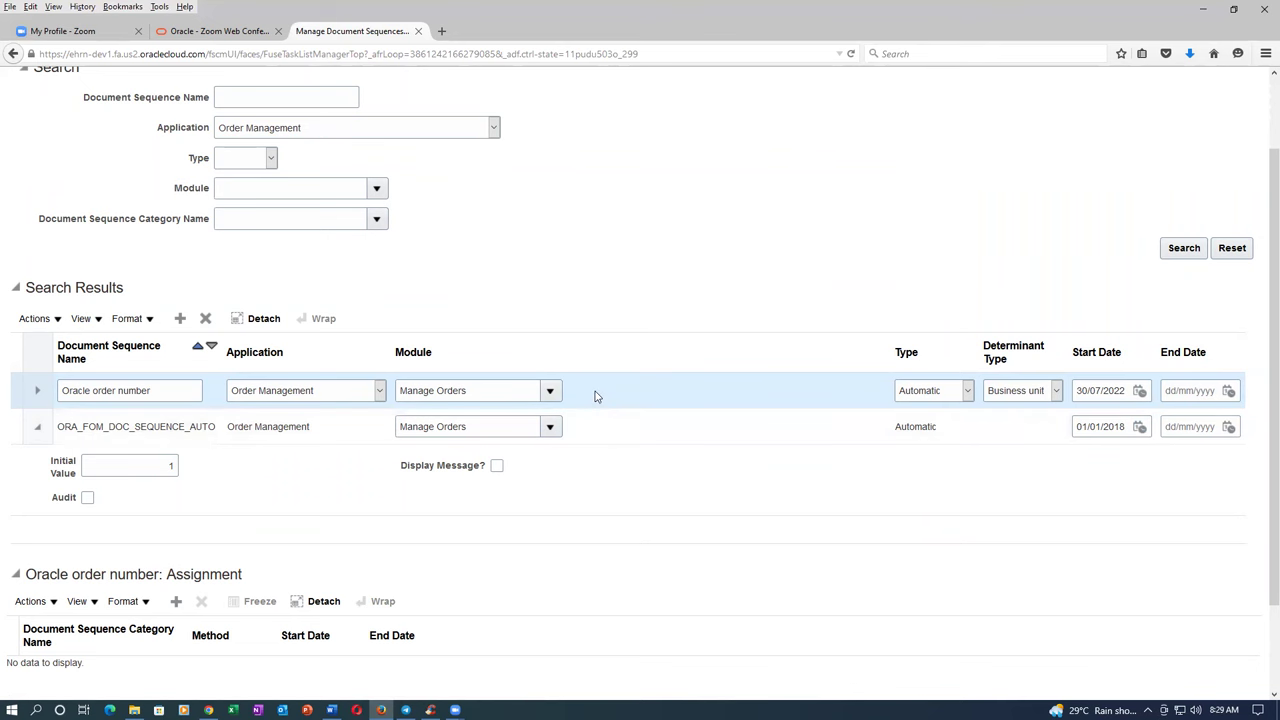
pyautogui.scroll(-2, 1258, 400)
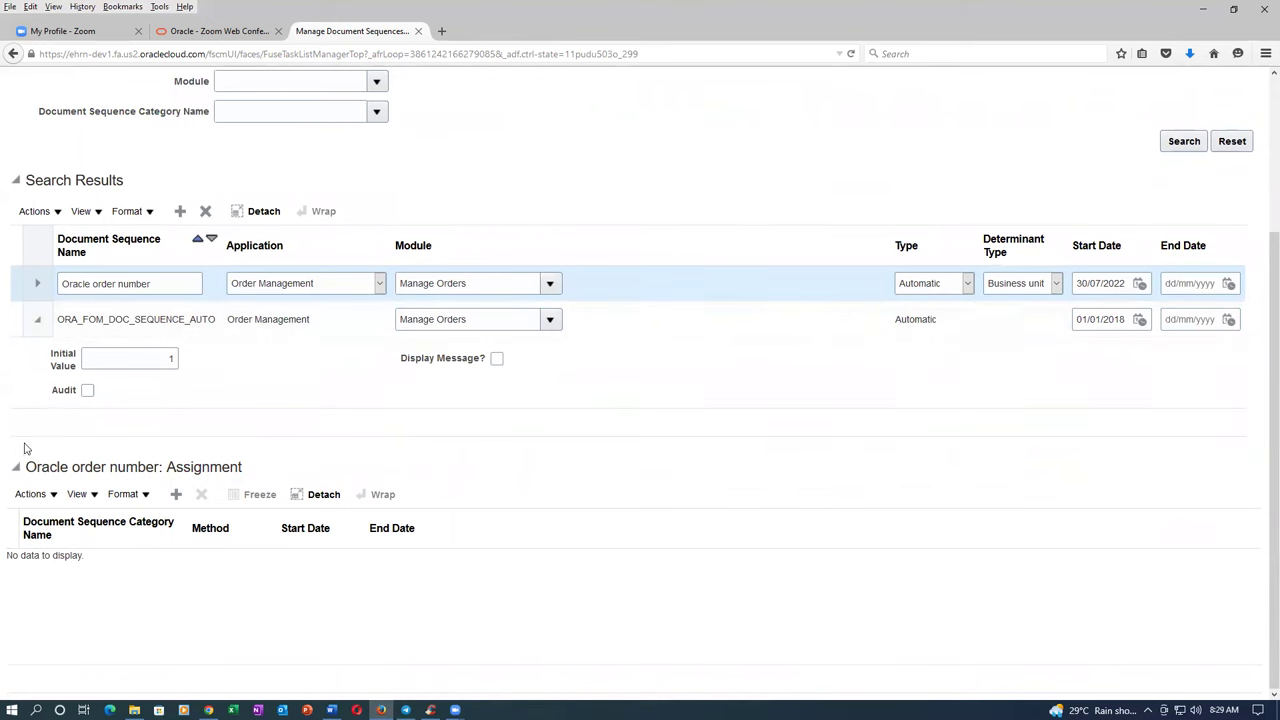
# Add a new assignment row and search sequence categories for 'sales'
pyautogui.click(38, 495)
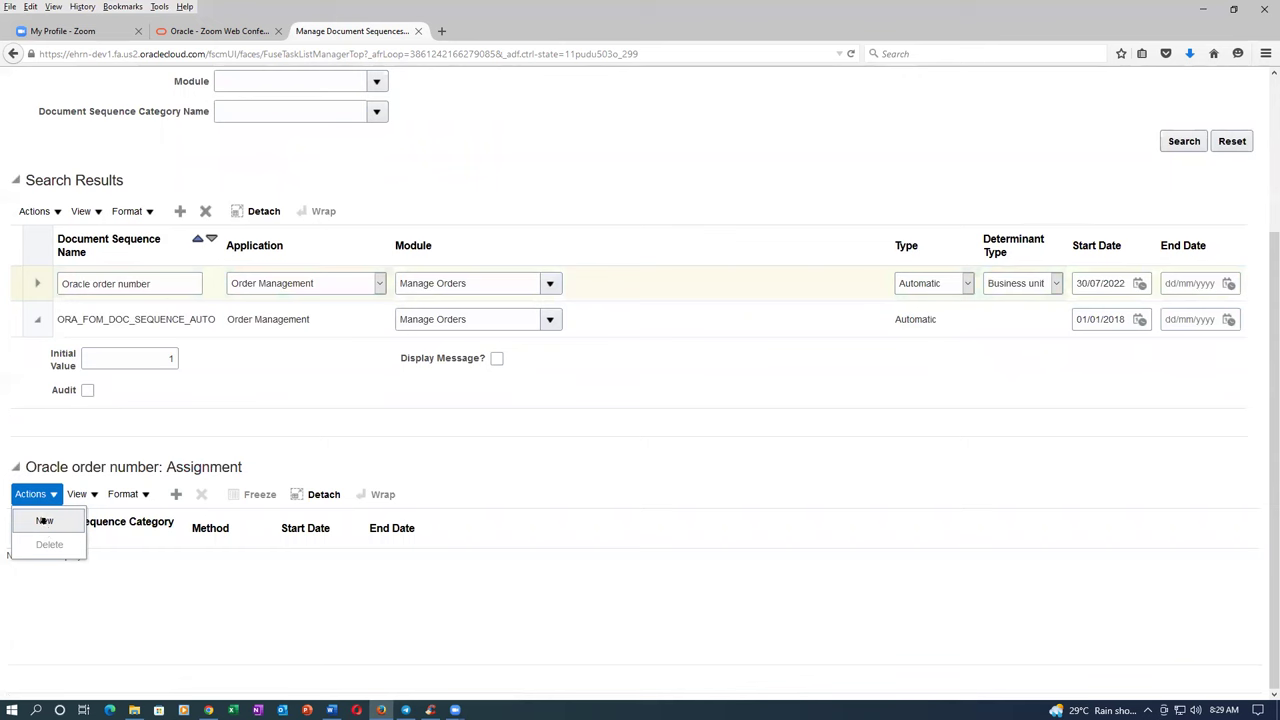
pyautogui.click(44, 520)
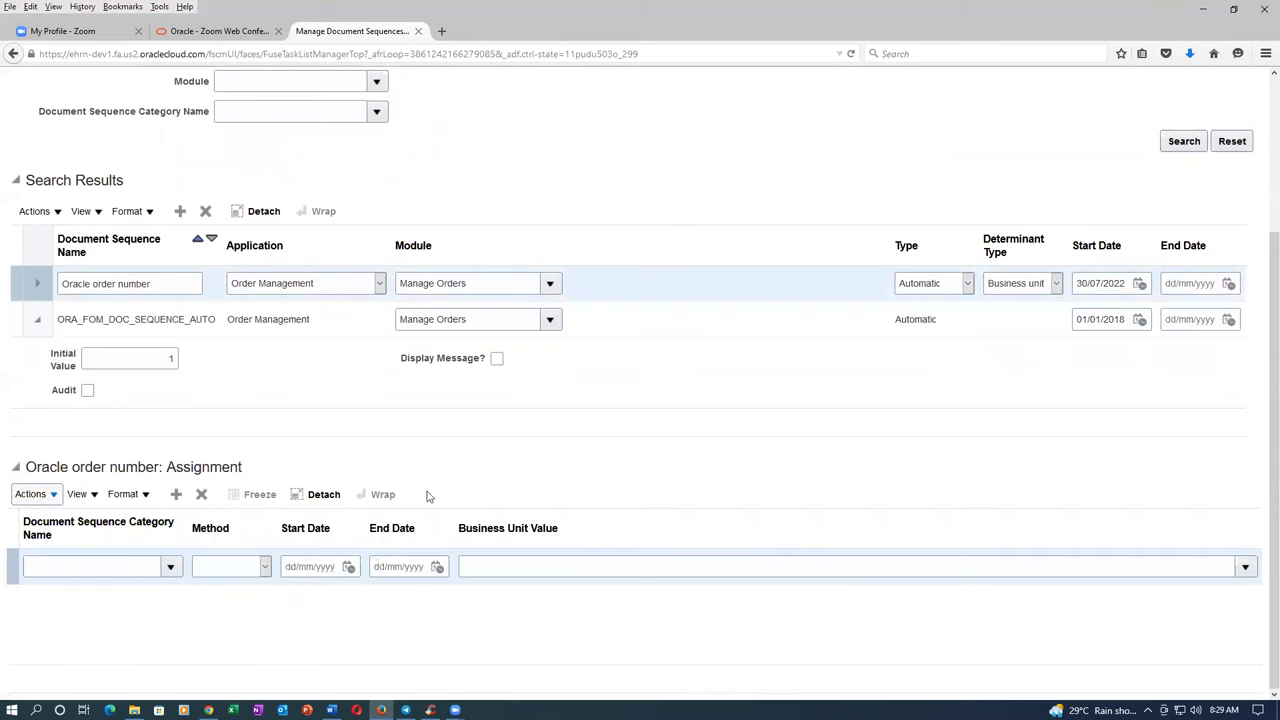
pyautogui.click(127, 566)
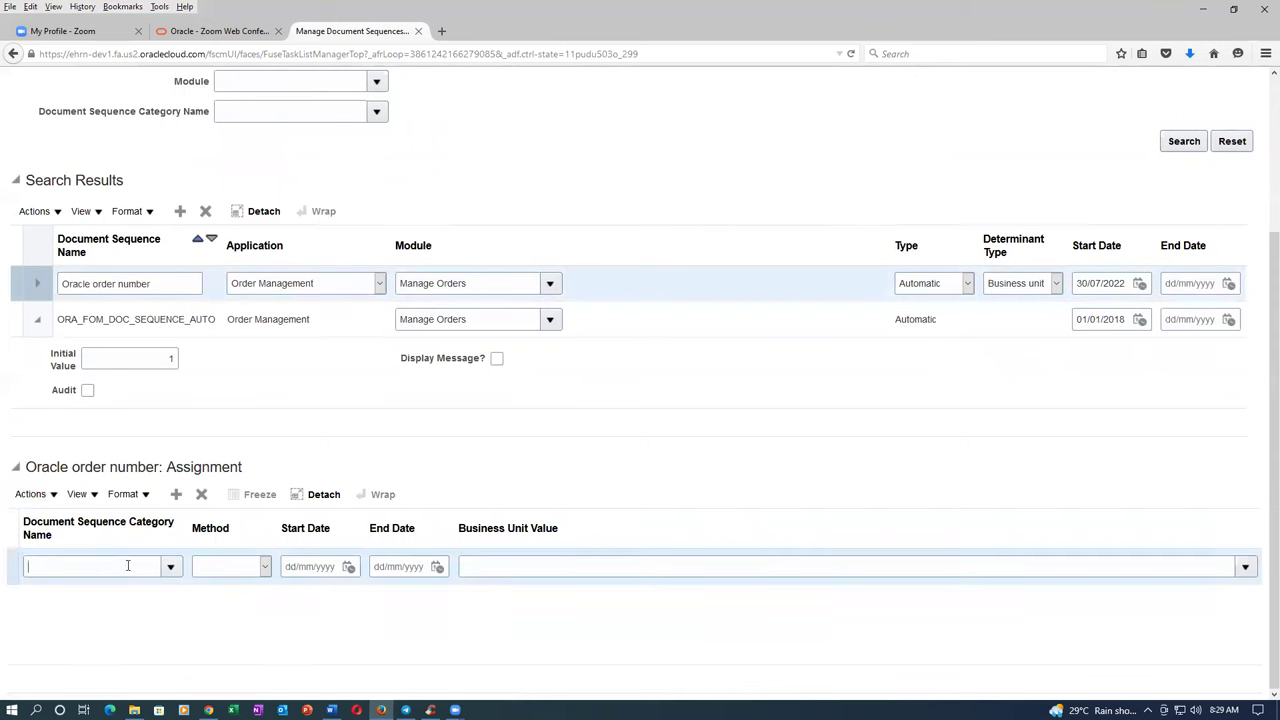
pyautogui.write('sales')
pyautogui.press('Tab')
pyautogui.click(170, 567)
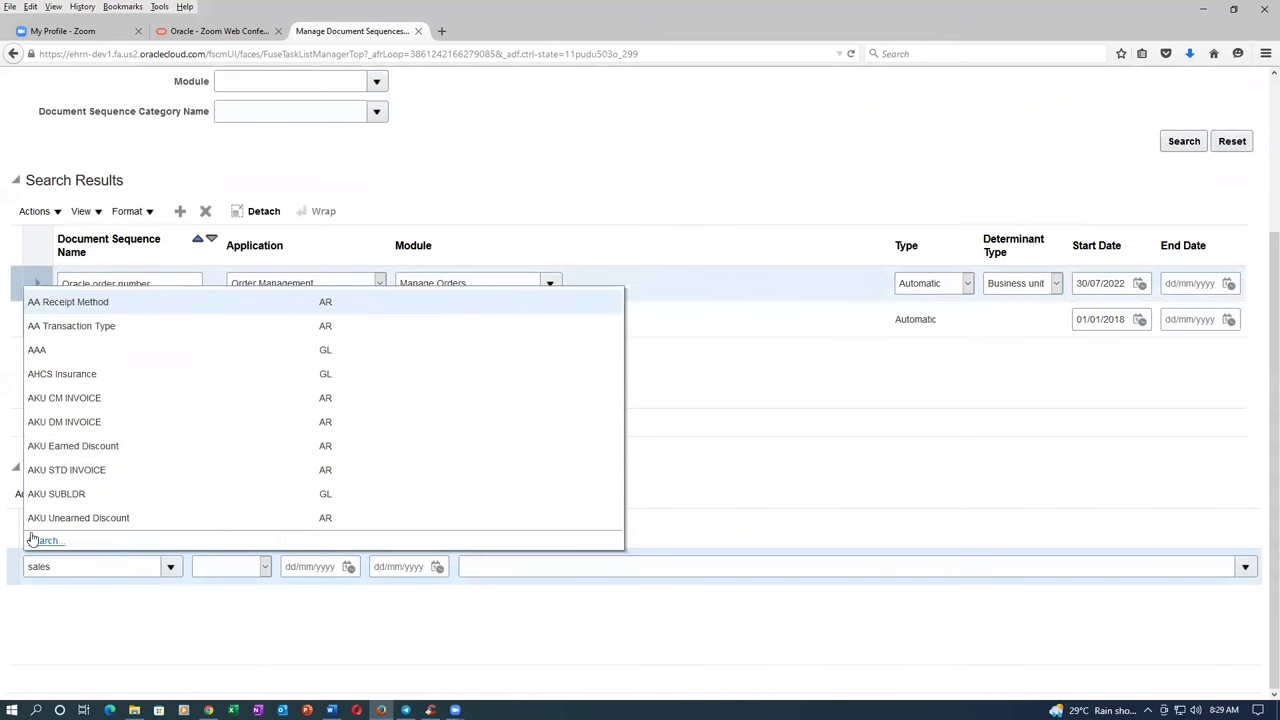
pyautogui.click(35, 538)
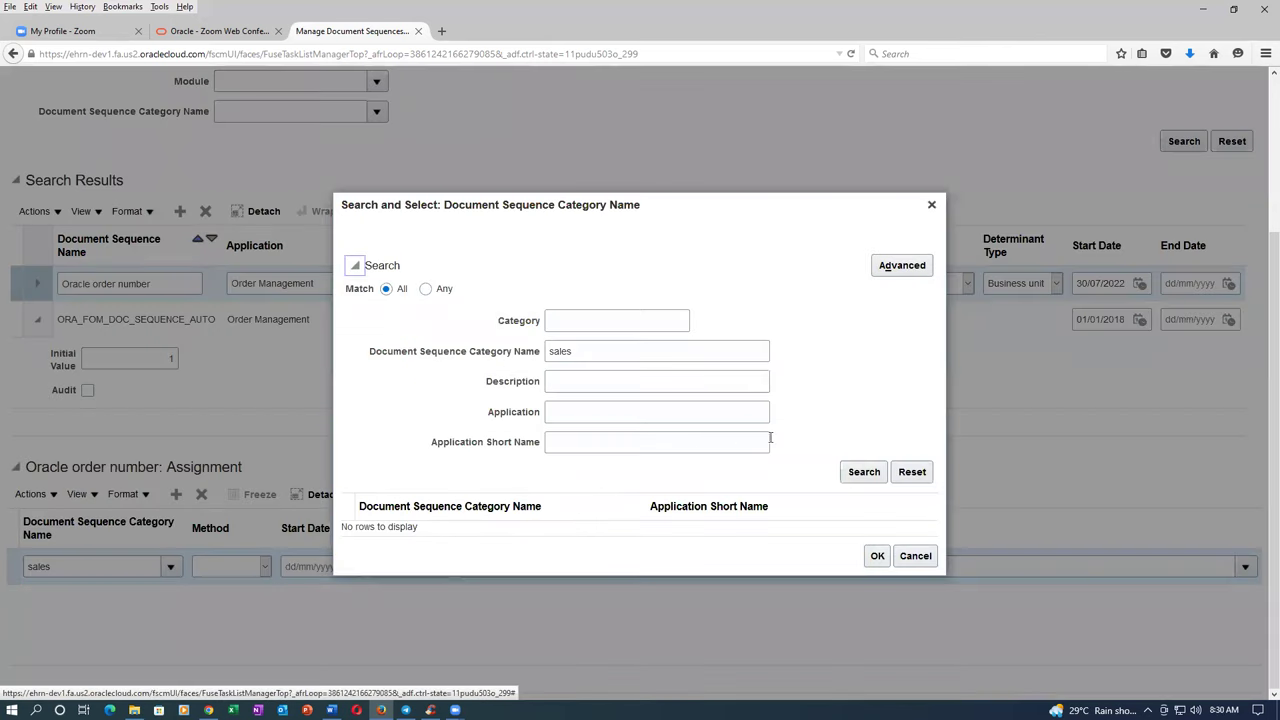
pyautogui.click(866, 470)
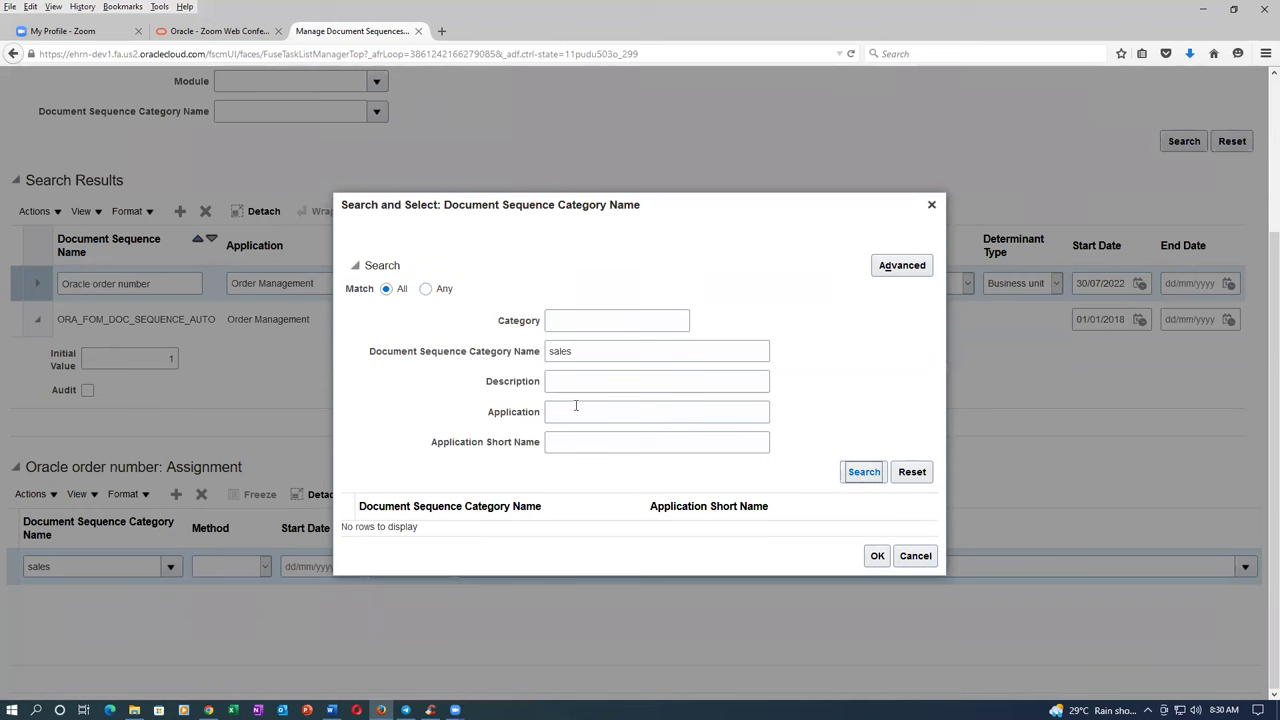
# Search categories for 'Sales' and choose the Sales Order category
pyautogui.moveTo(580, 352); pyautogui.dragTo(440, 360)
pyautogui.write('S')
pyautogui.click(859, 474)
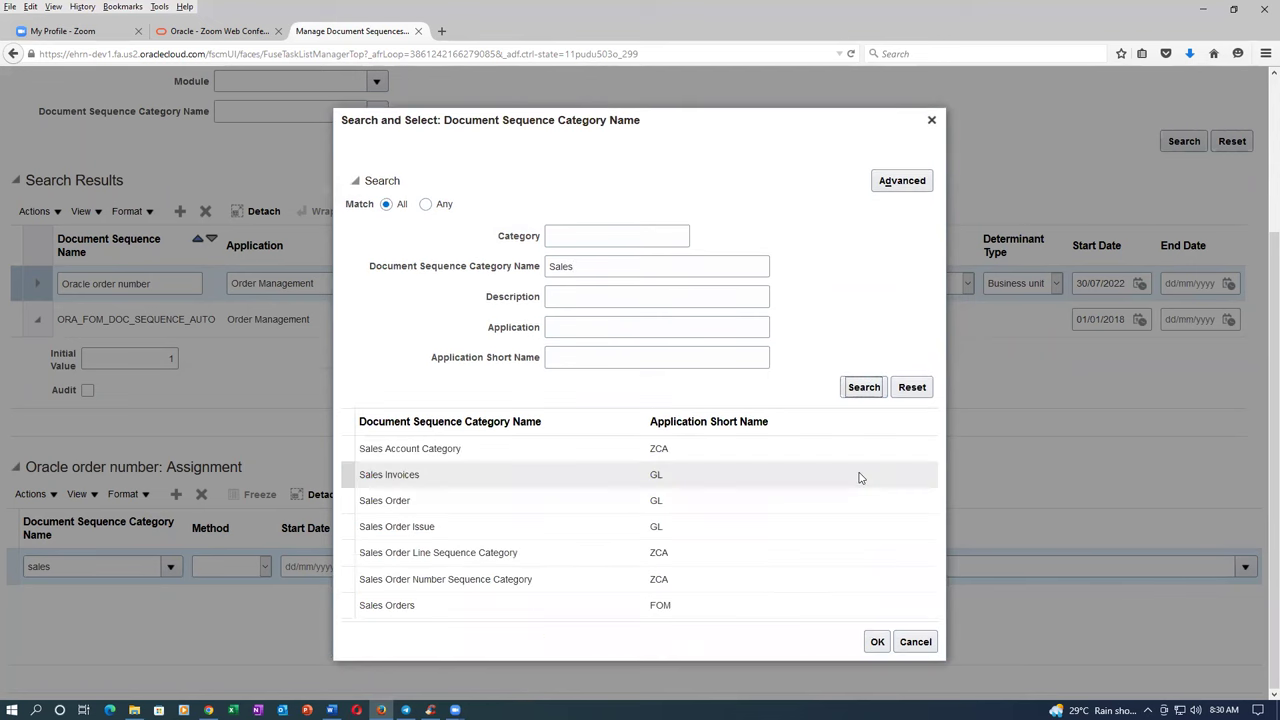
pyautogui.click(431, 500)
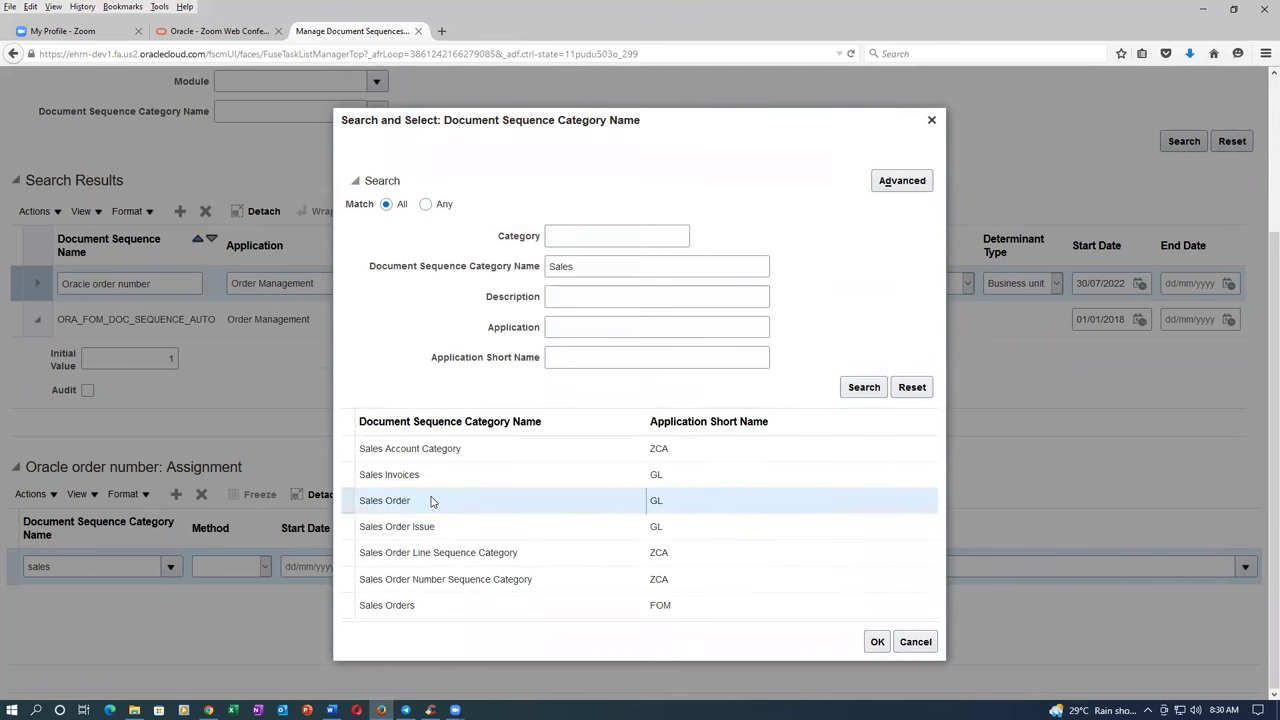
pyautogui.click(877, 642)
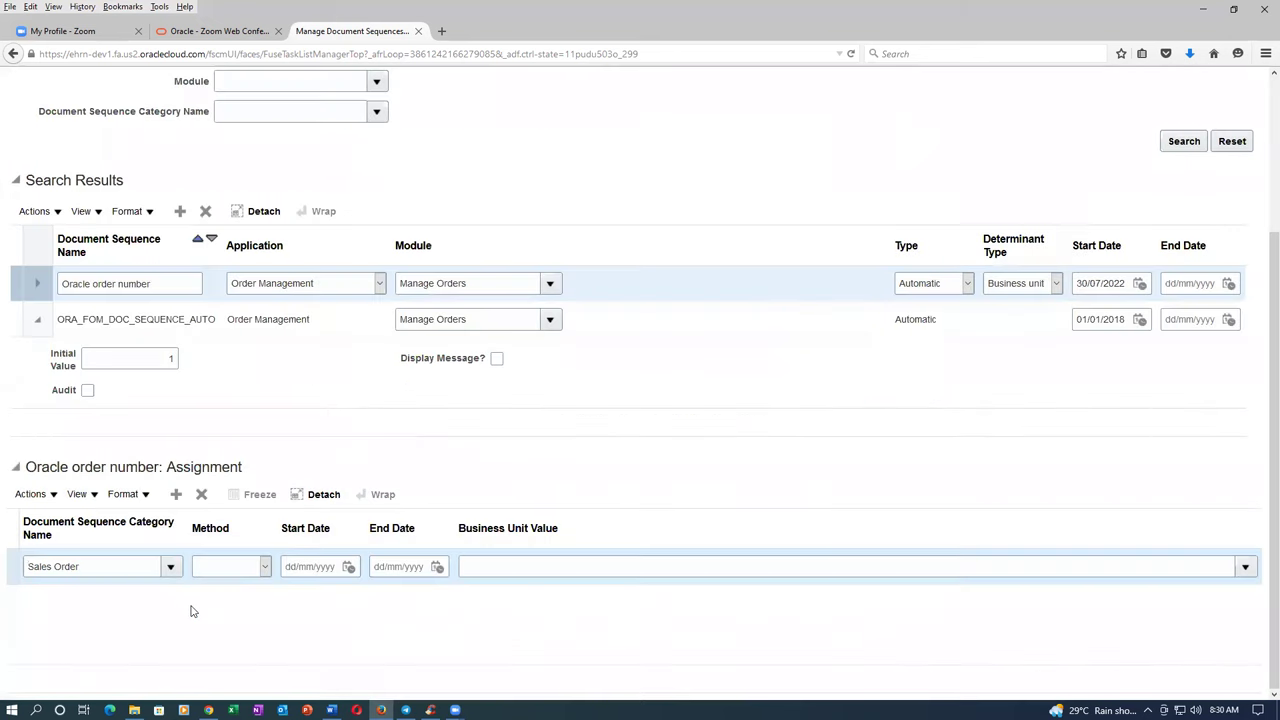
# Set the assignment method to Automatic and start date to 30/07/2022, then select the Business Unit Value field
pyautogui.click(222, 572)
pyautogui.click(222, 588)
pyautogui.click(306, 564)
pyautogui.click(348, 566)
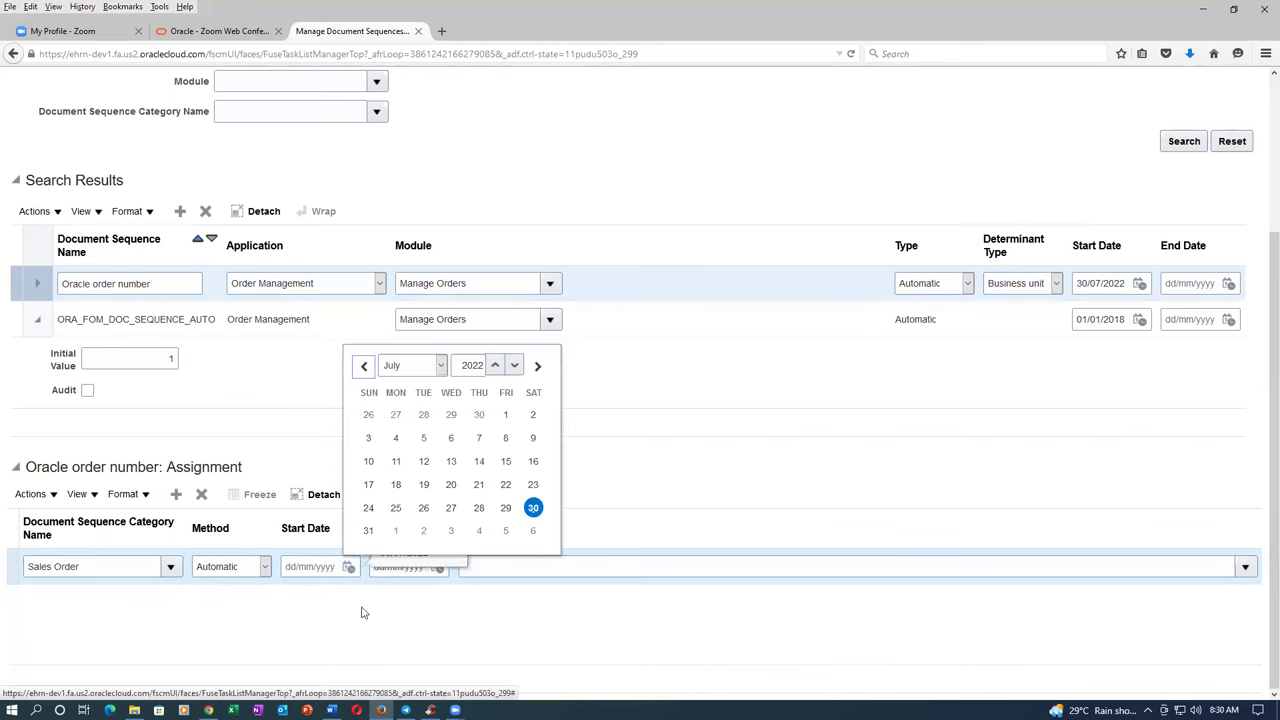
pyautogui.click(533, 507)
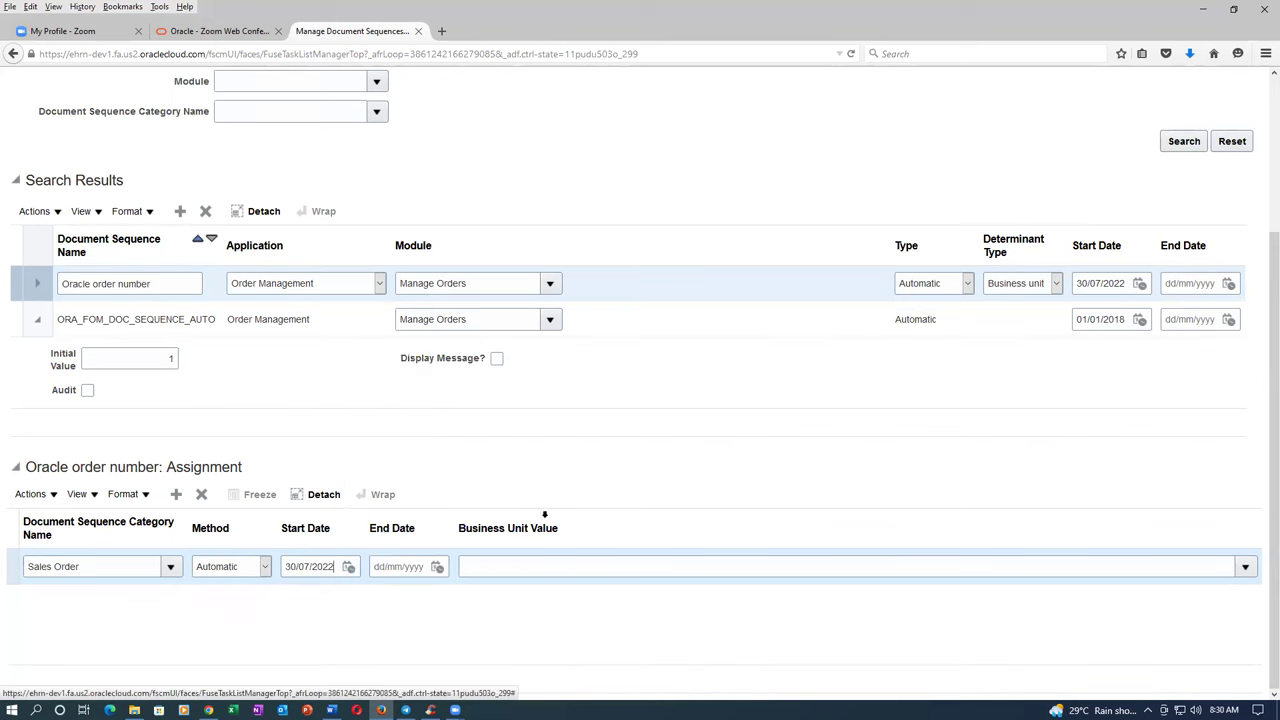
pyautogui.click(526, 566)
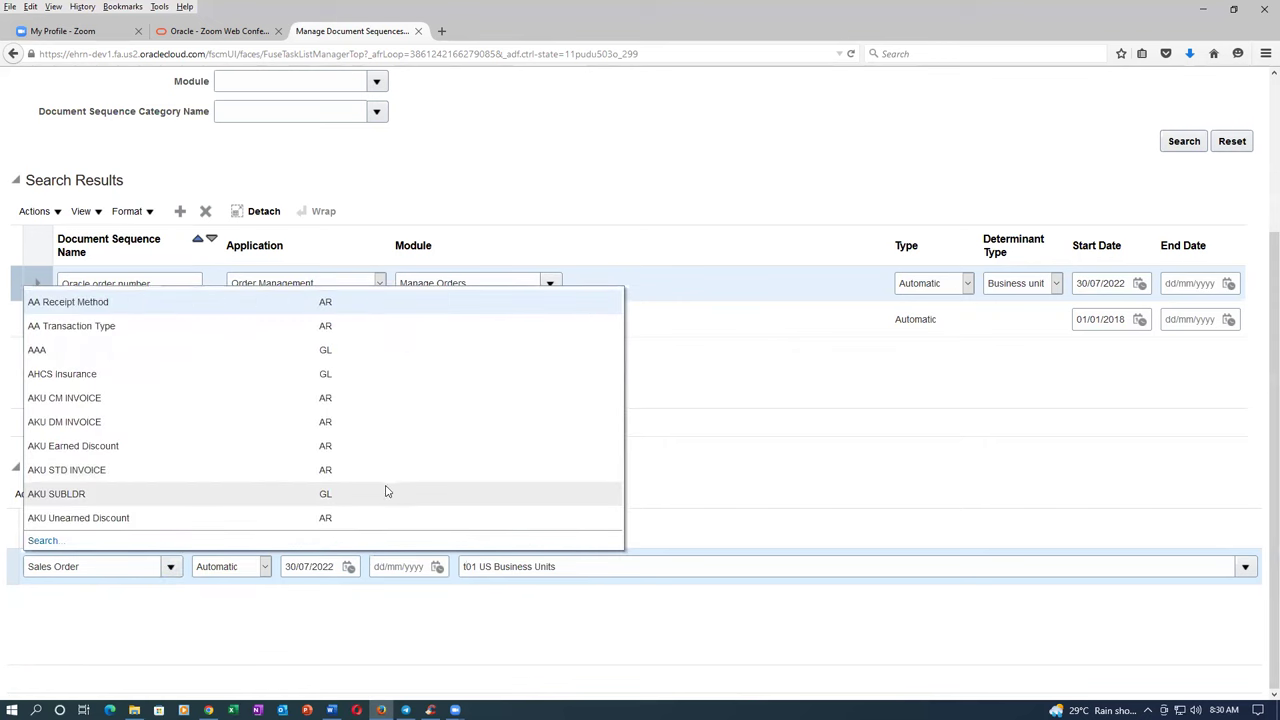
# Replace the assignment category with the FOM Sales Orders category
pyautogui.click(43, 541)
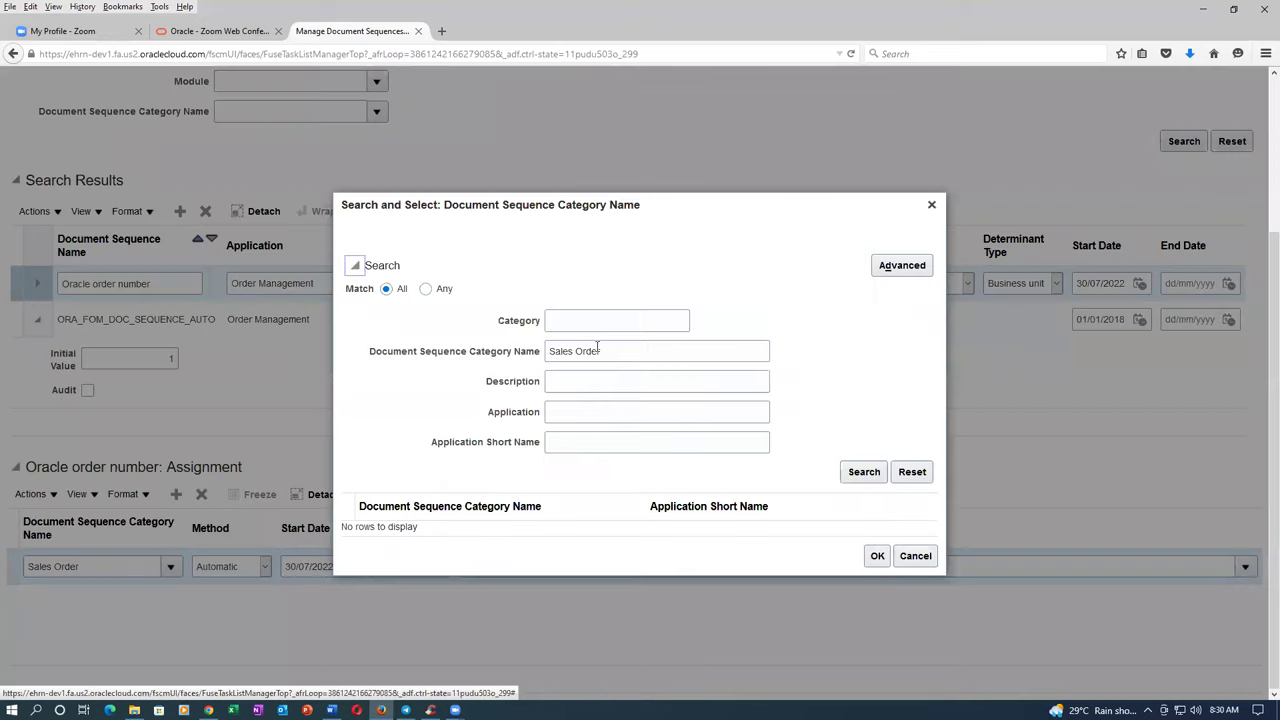
pyautogui.click(868, 473)
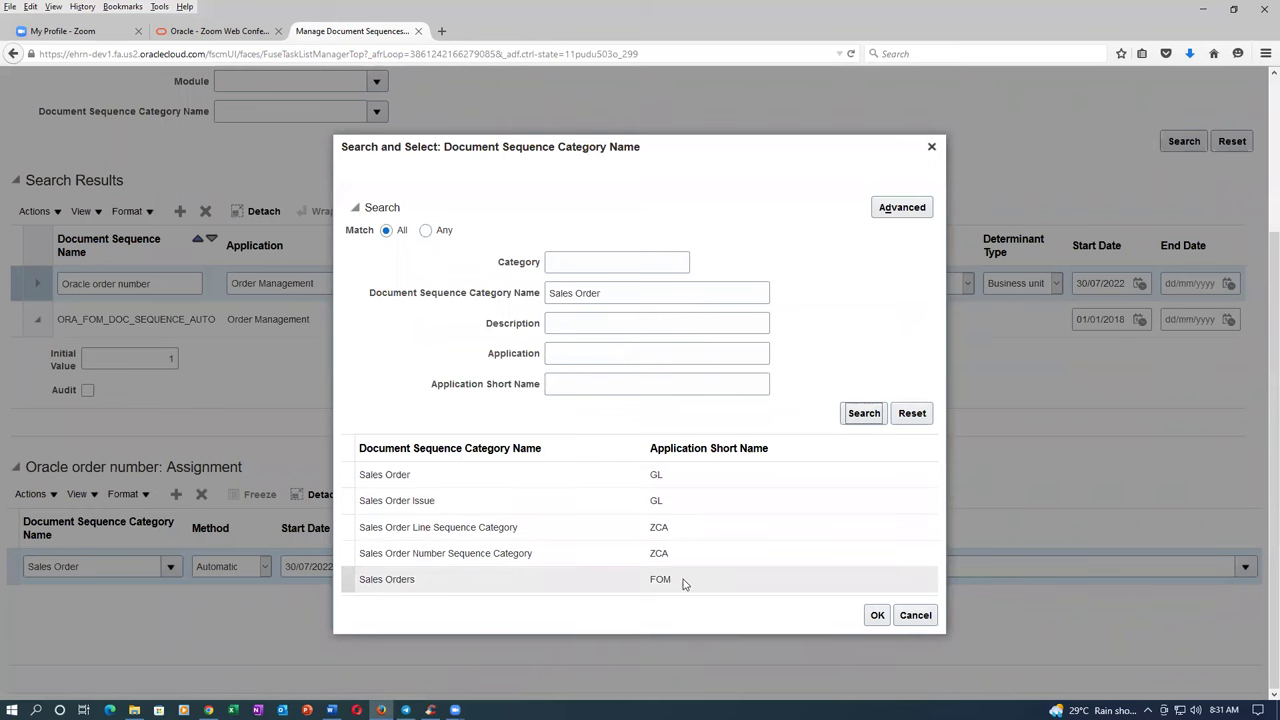
pyautogui.click(446, 586)
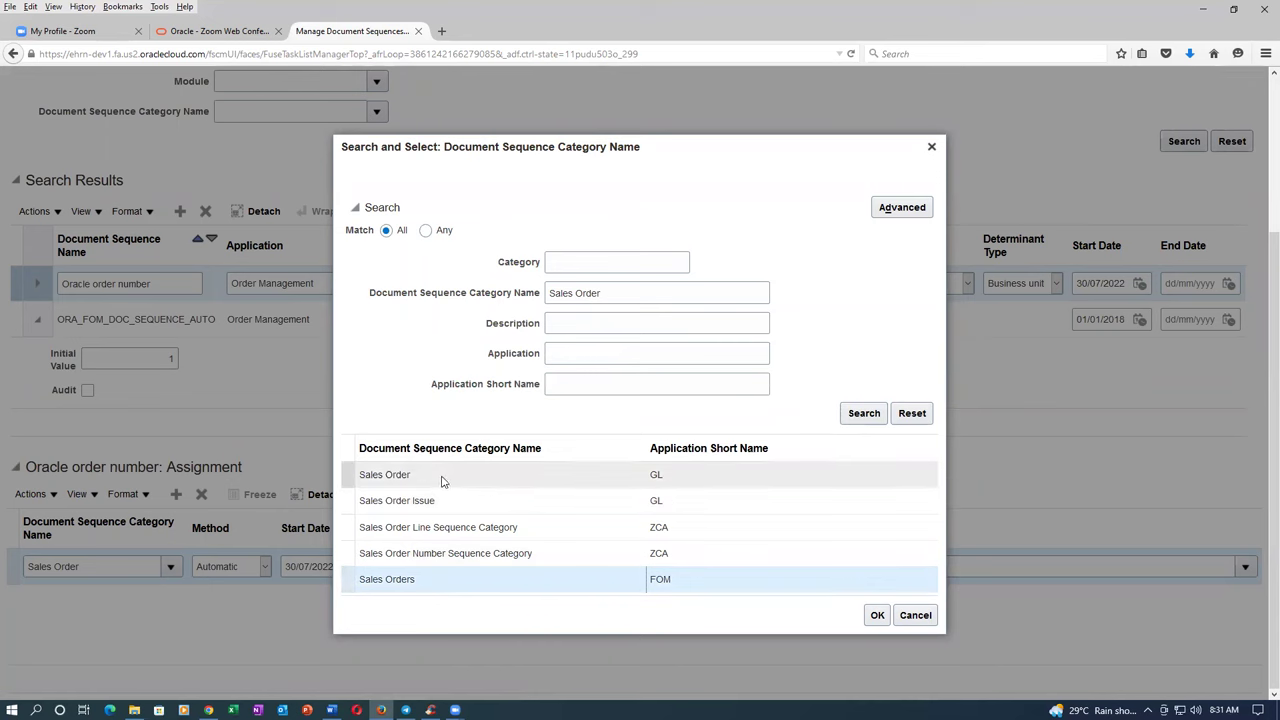
pyautogui.click(878, 616)
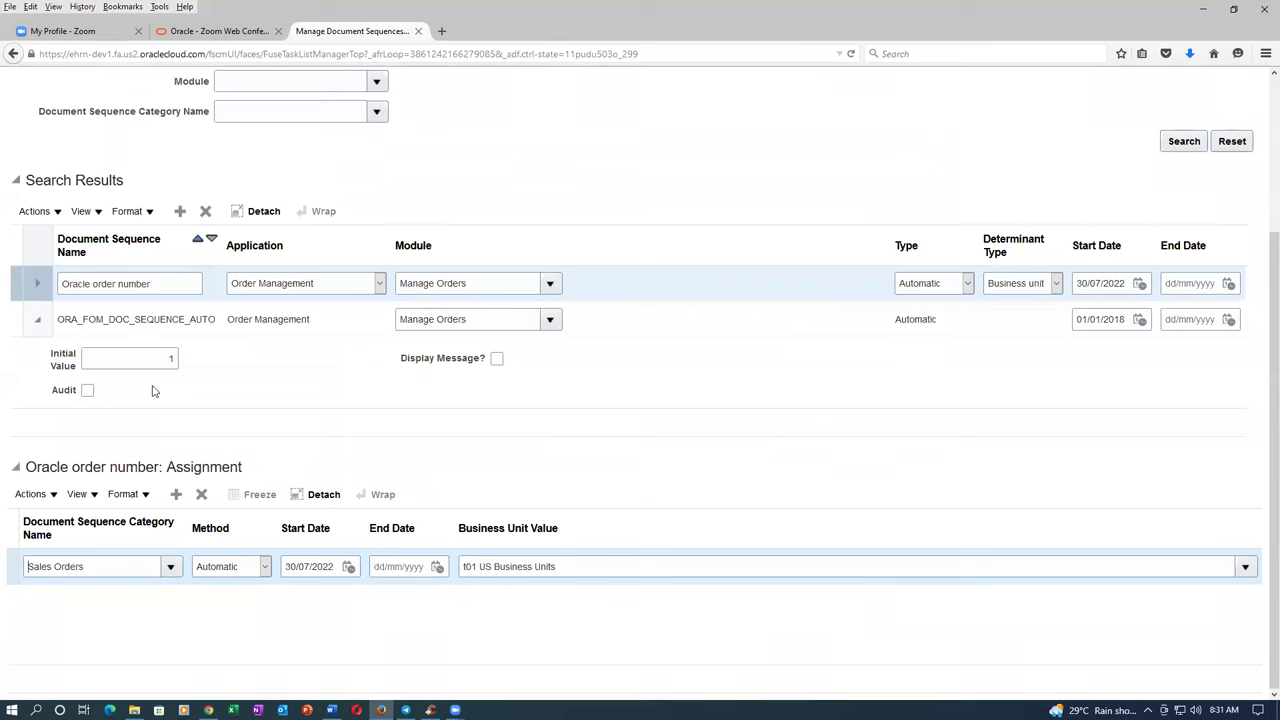
# Change the sequence's initial value to 10000, then save and close it
pyautogui.moveTo(136, 362); pyautogui.dragTo(172, 361)
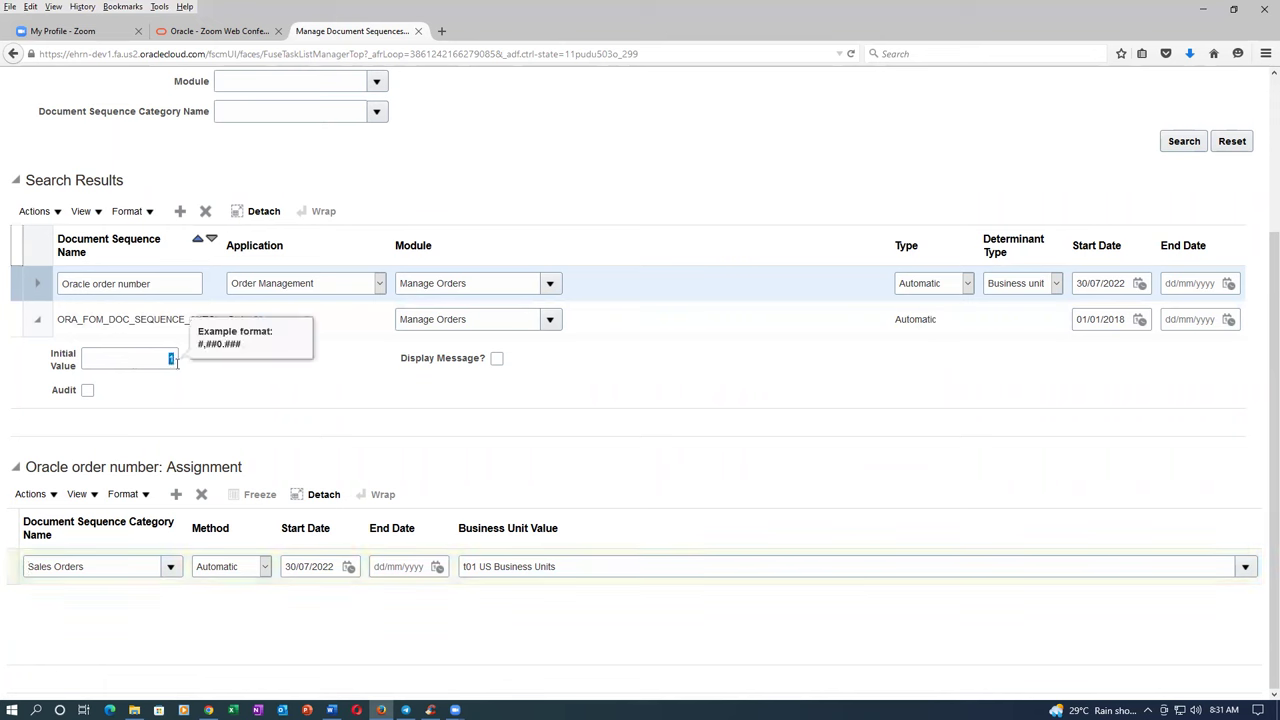
pyautogui.write('10000')
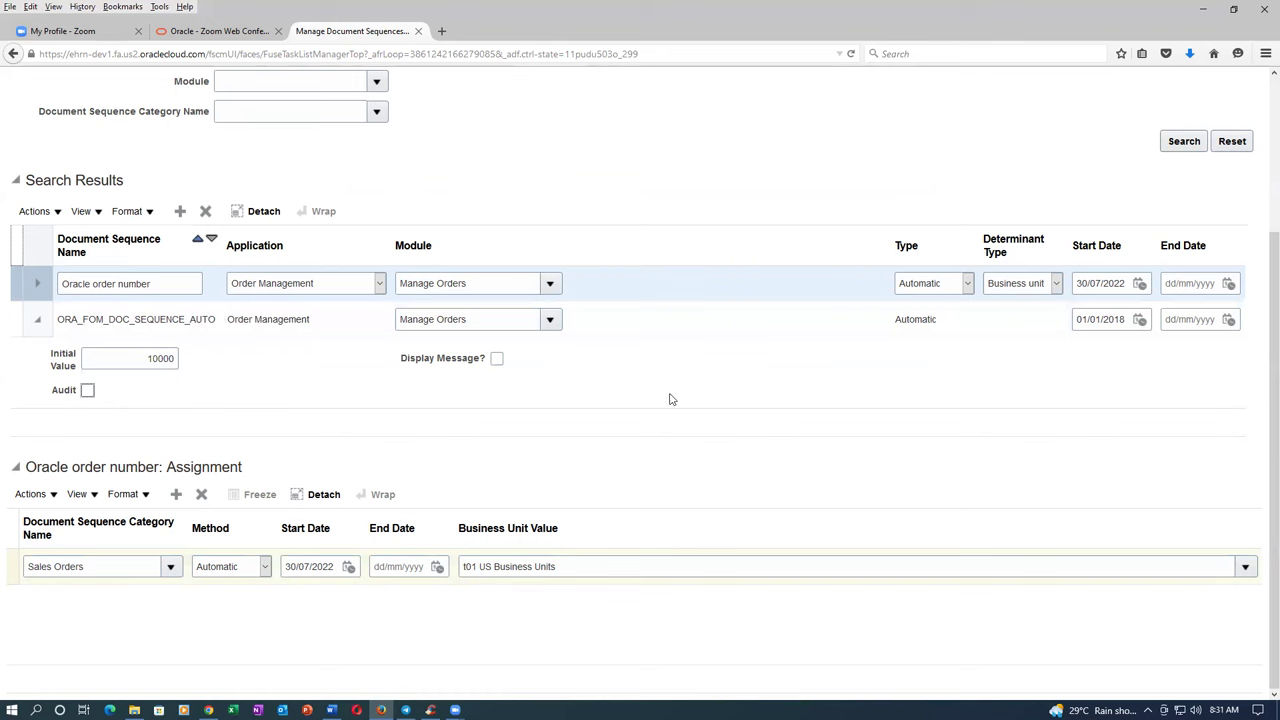
pyautogui.scroll(3, 672, 398)
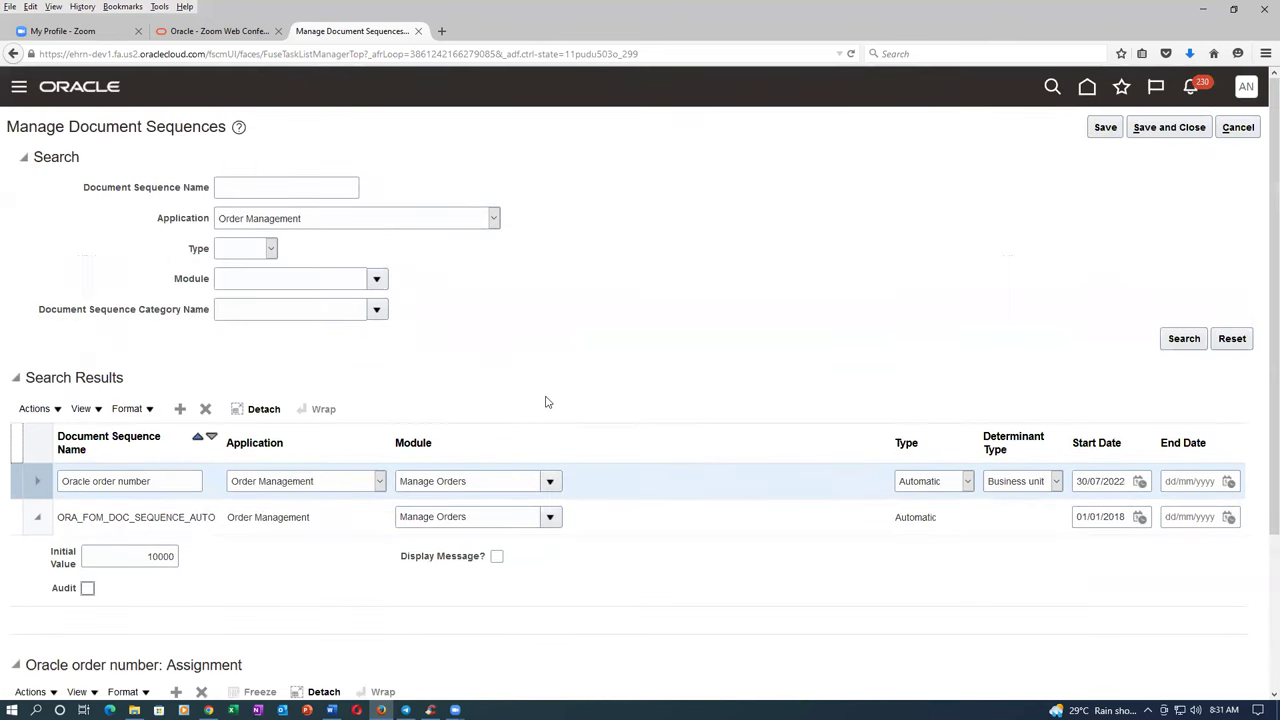
pyautogui.scroll(-3, 543, 404)
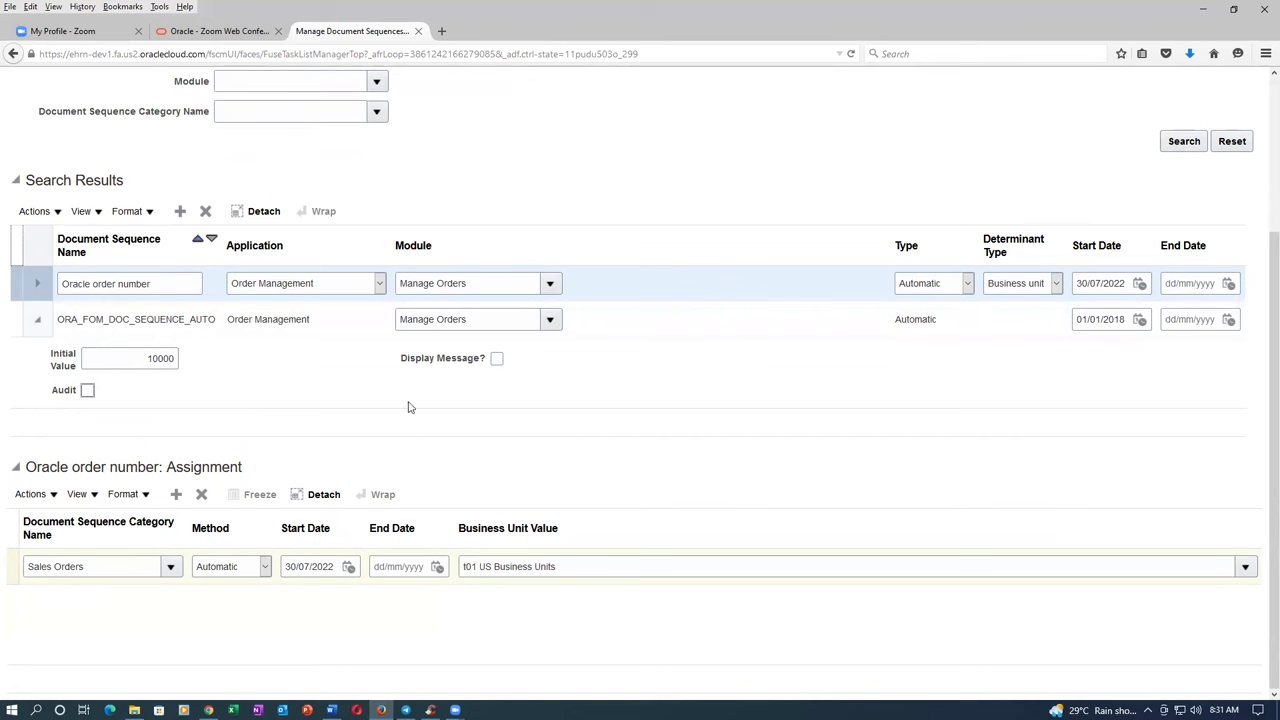
pyautogui.scroll(3, 407, 408)
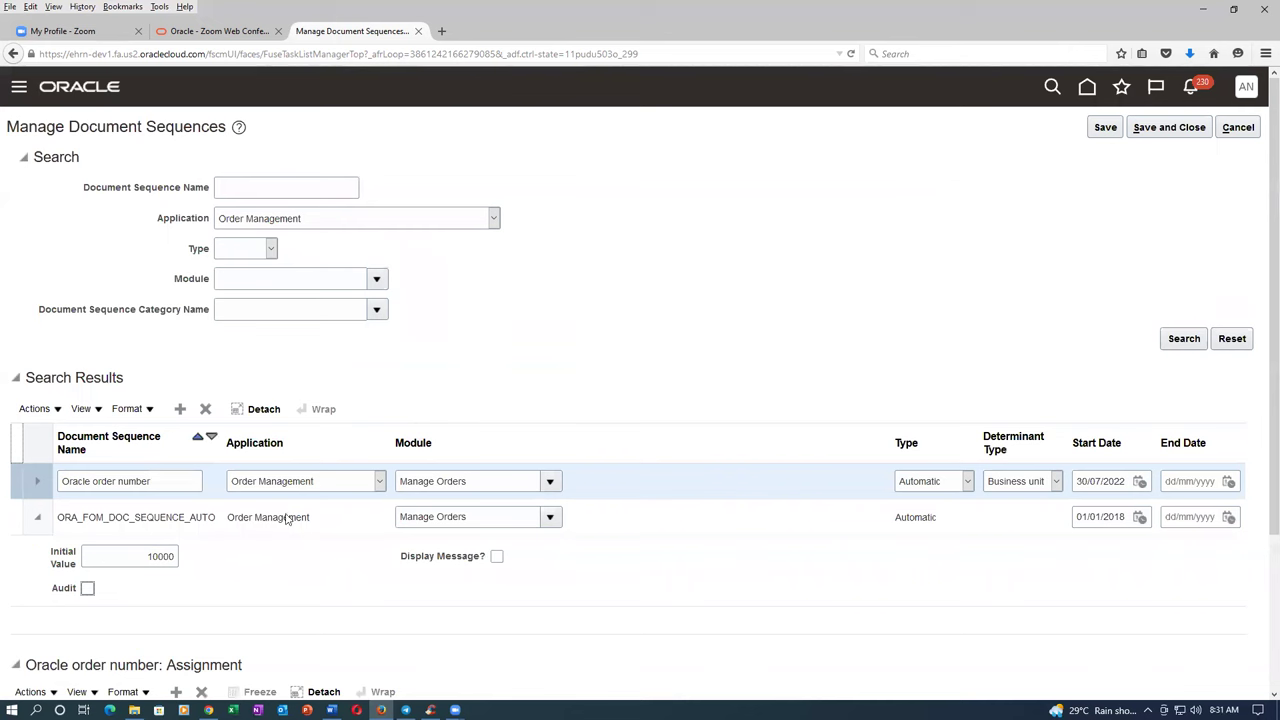
pyautogui.scroll(-3, 721, 418)
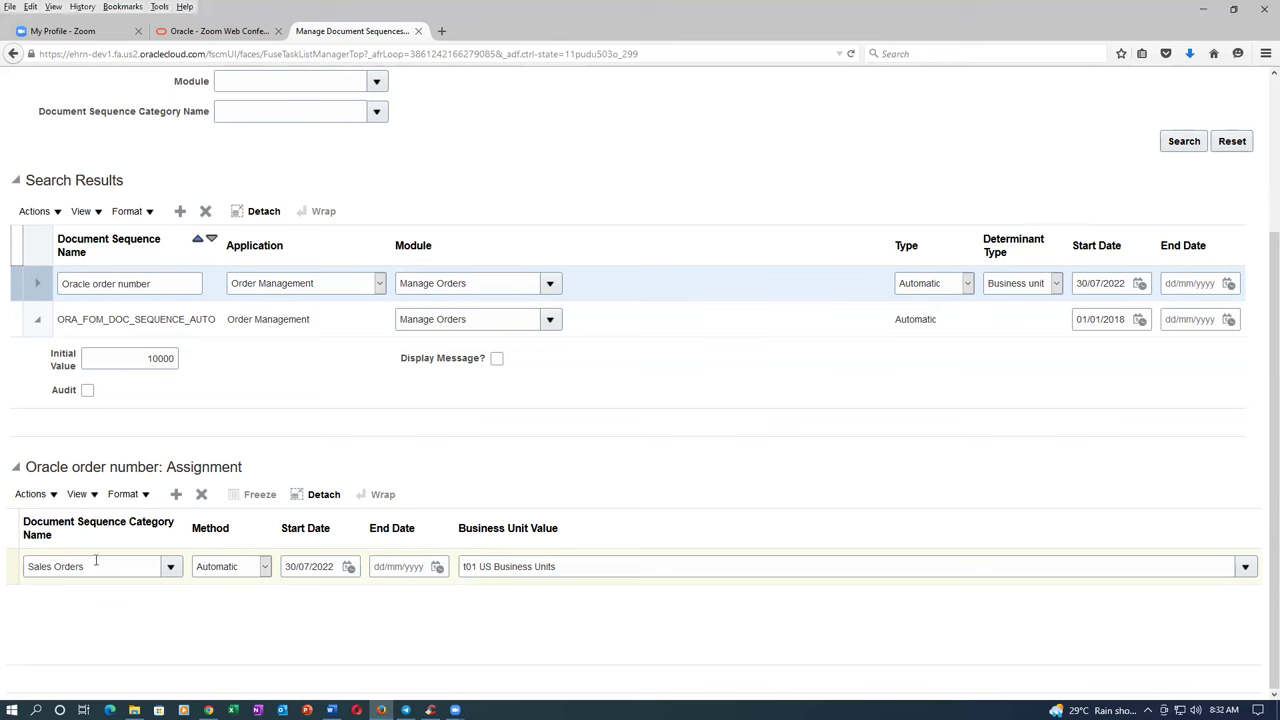
pyautogui.scroll(3, 826, 463)
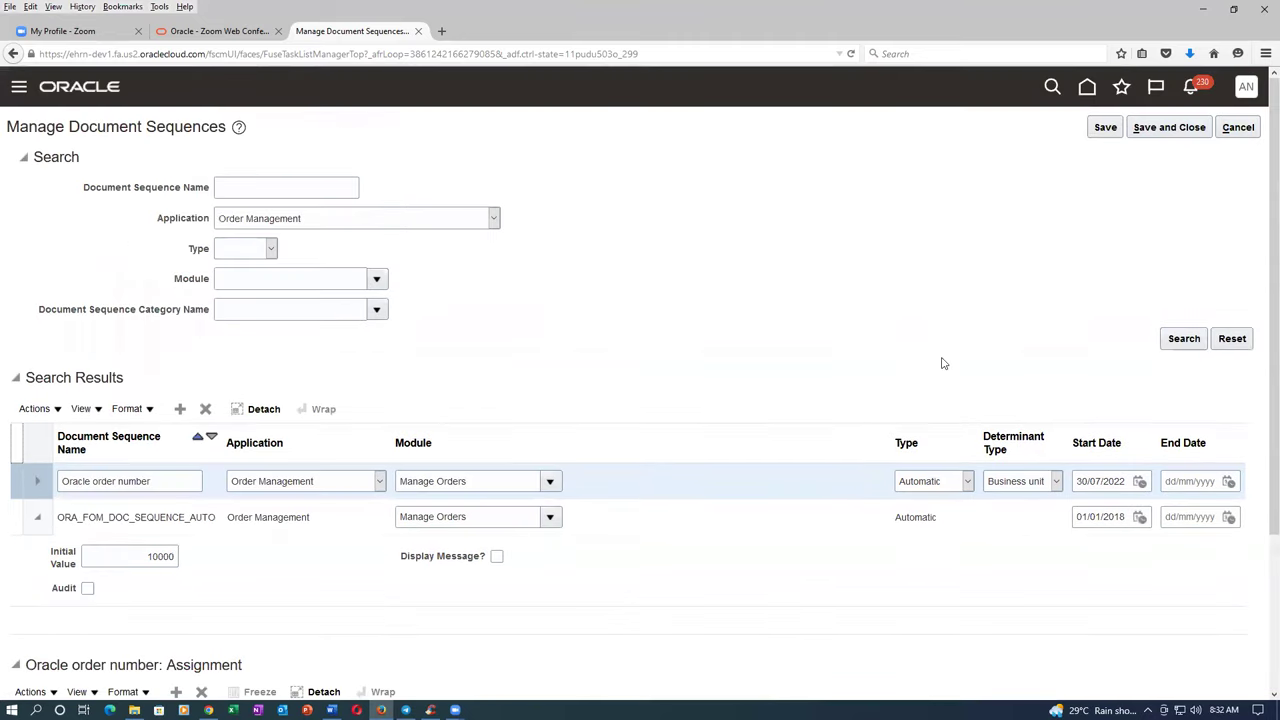
pyautogui.click(1165, 129)
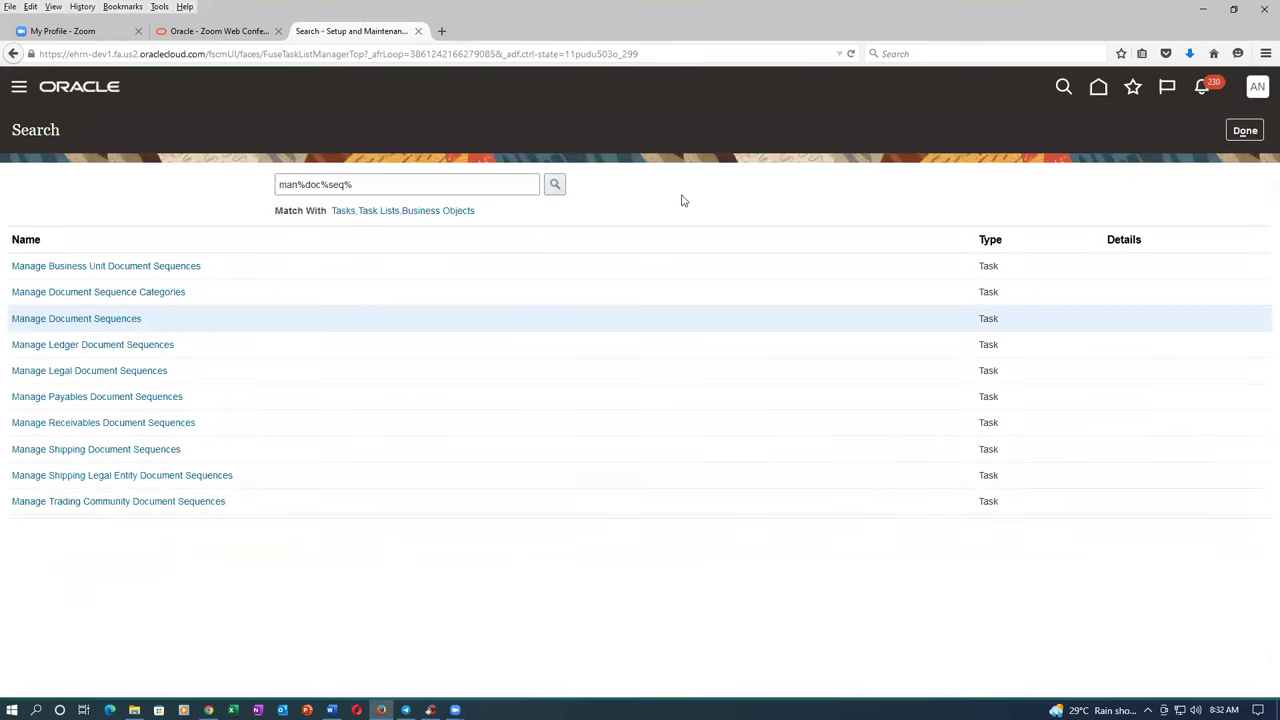
# Go to Manage Orders via Favorites and start a new order
pyautogui.click(1245, 130)
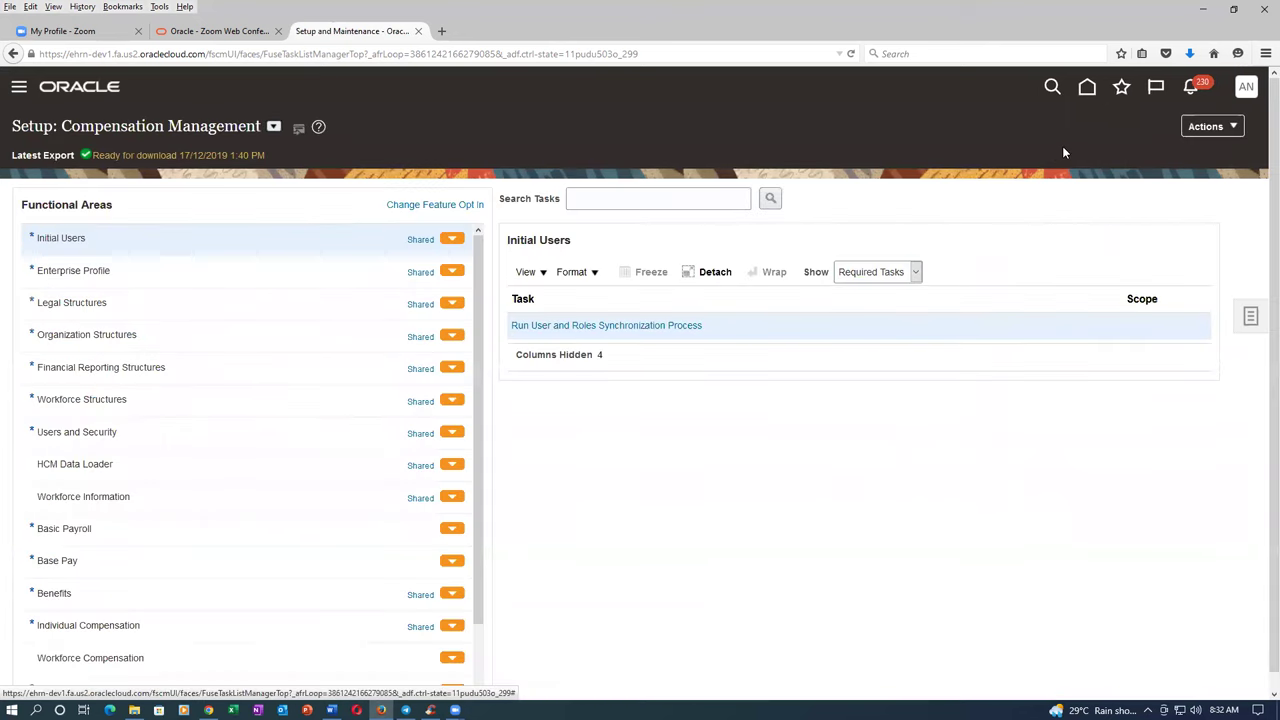
pyautogui.click(1121, 87)
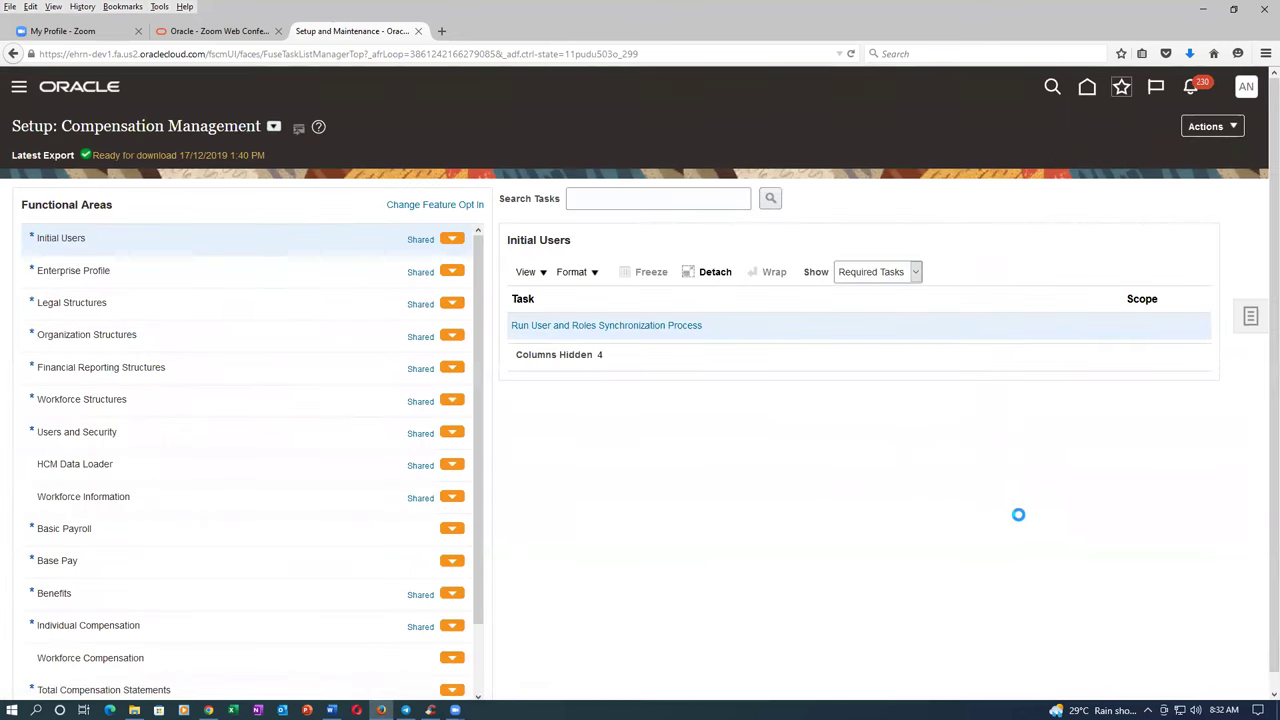
pyautogui.click(838, 505)
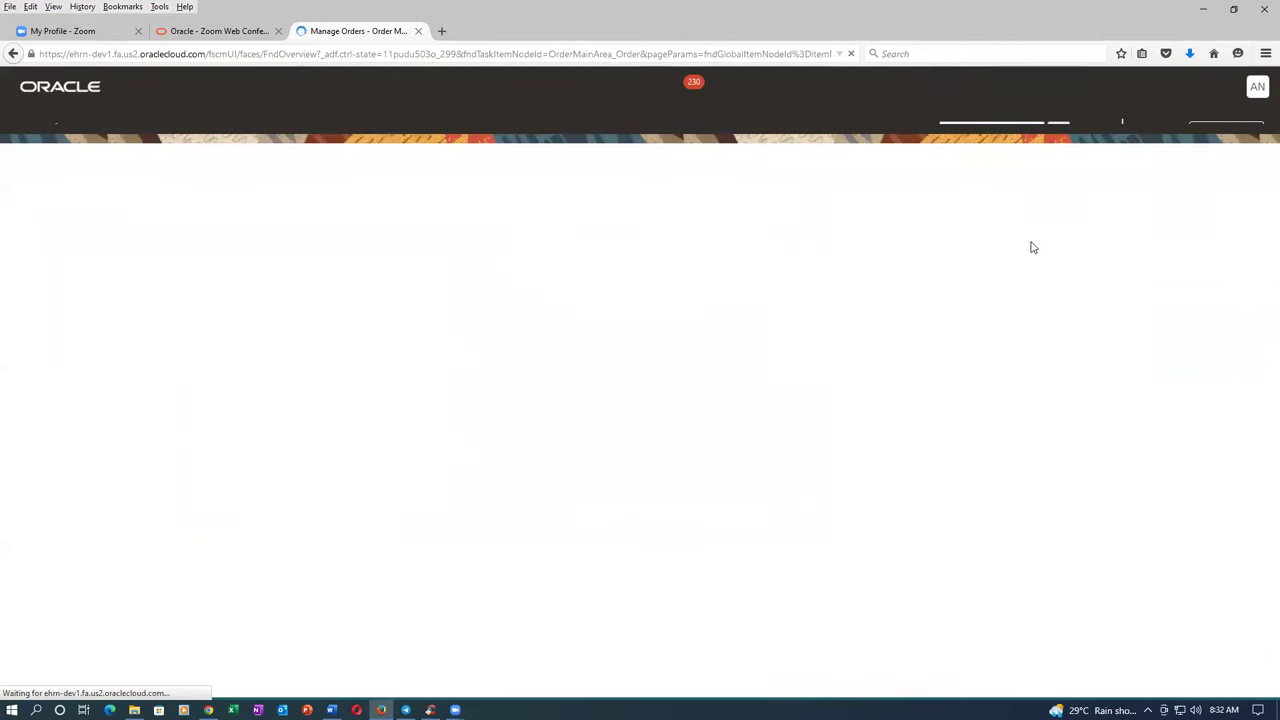
pyautogui.click(1227, 136)
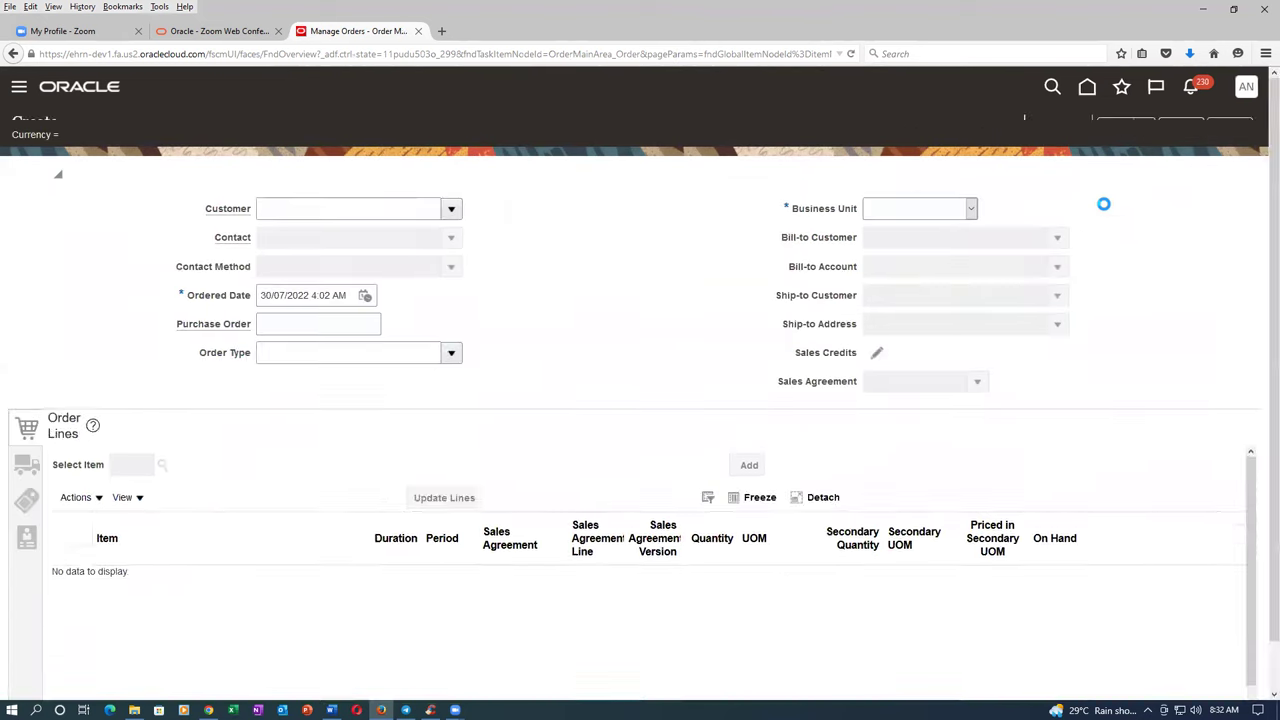
pyautogui.click(920, 233)
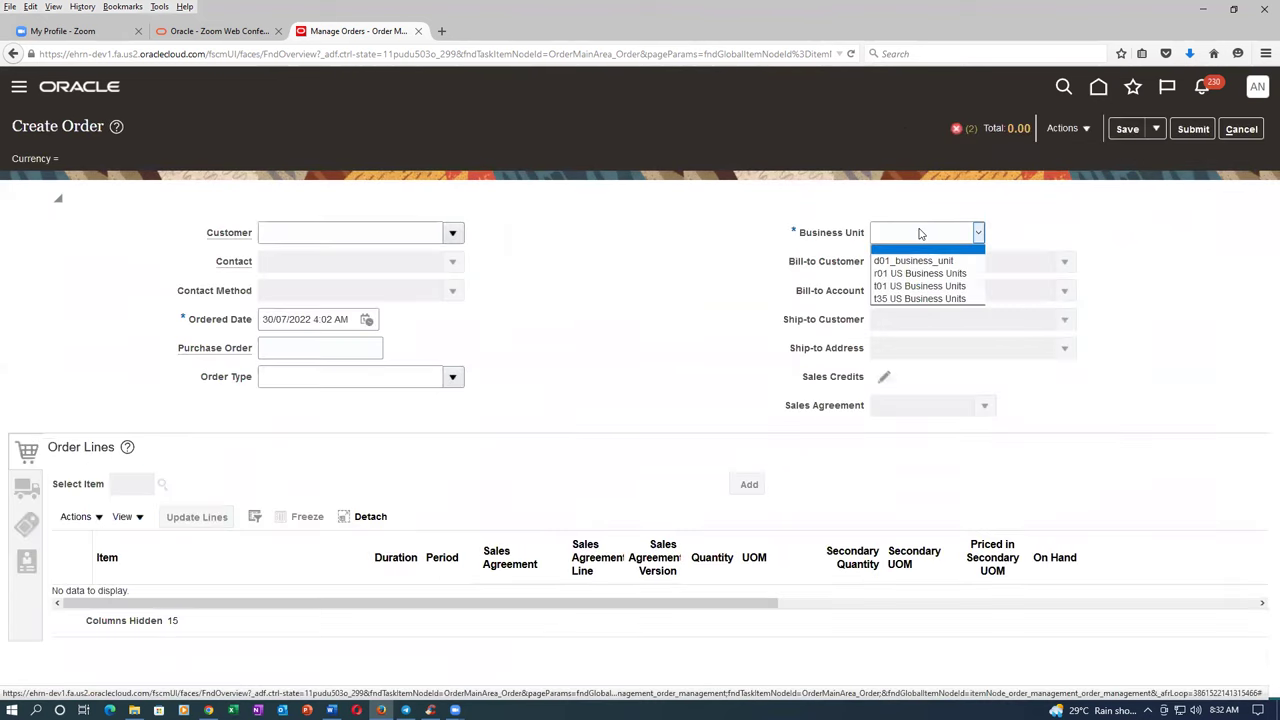
# Pick t01 US Business Units and the t01 test customer, save the draft, and highlight order number 10000
pyautogui.click(919, 287)
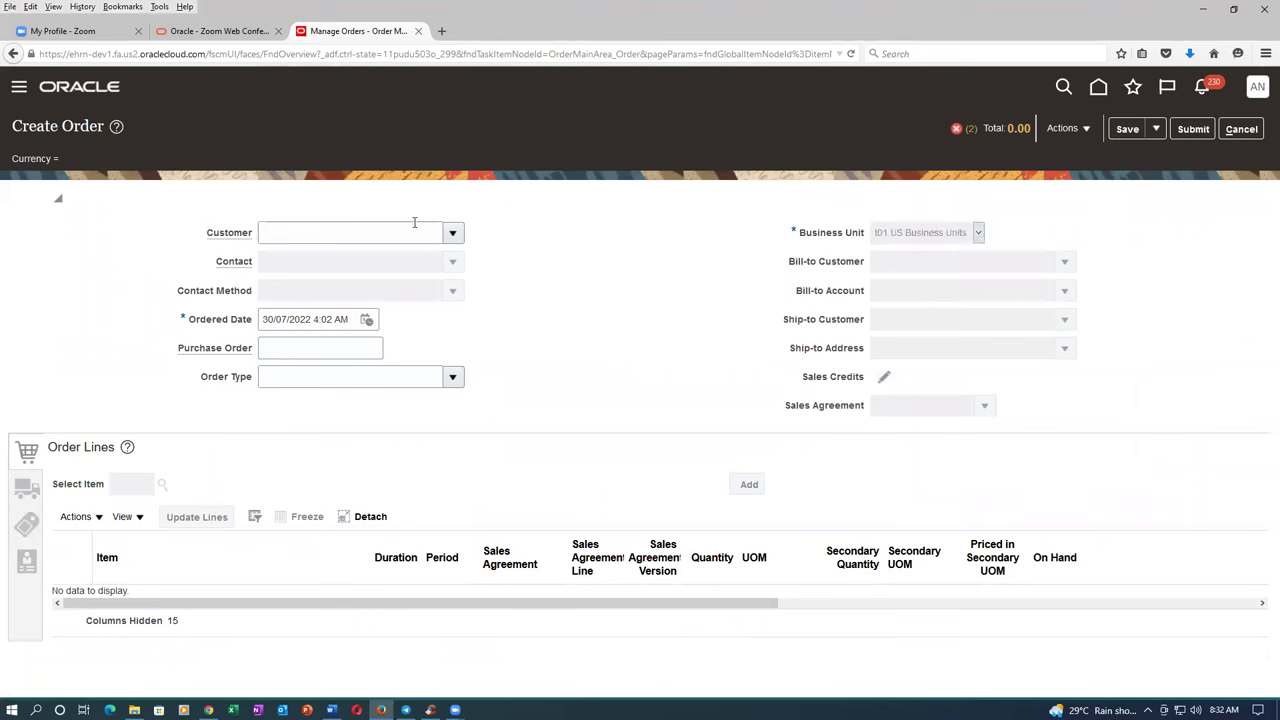
pyautogui.write('t01')
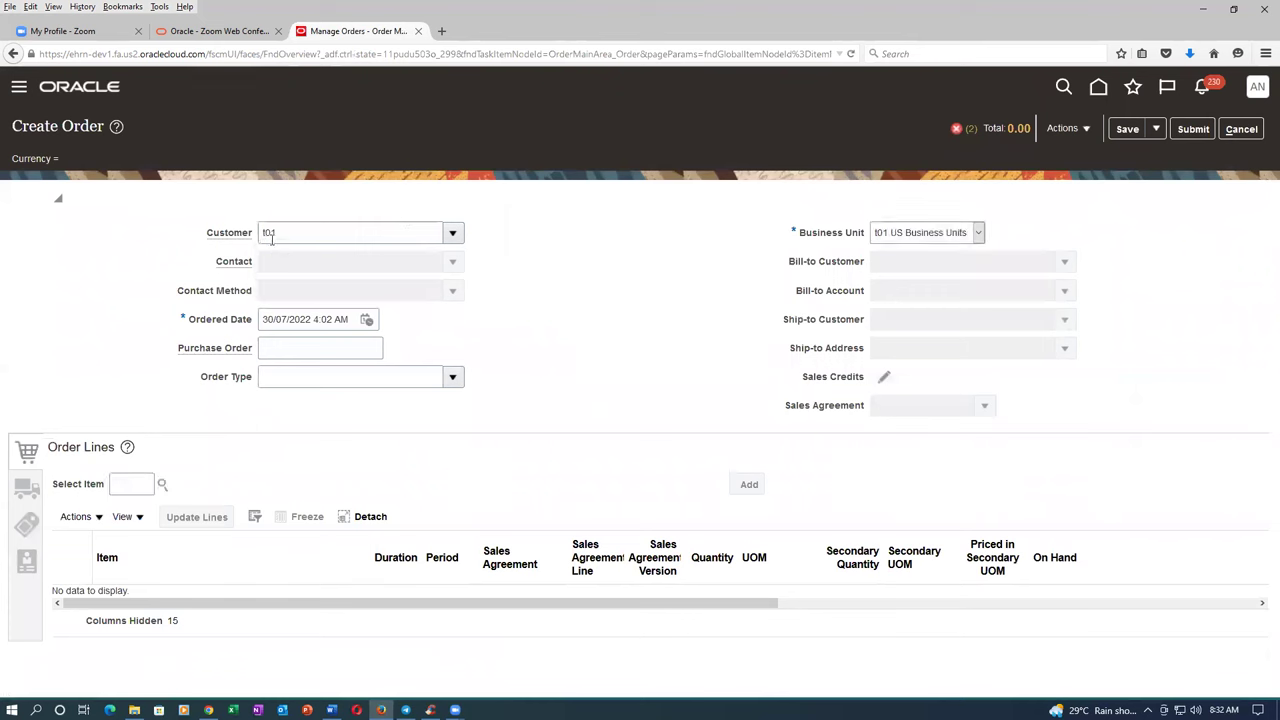
pyautogui.write('_')
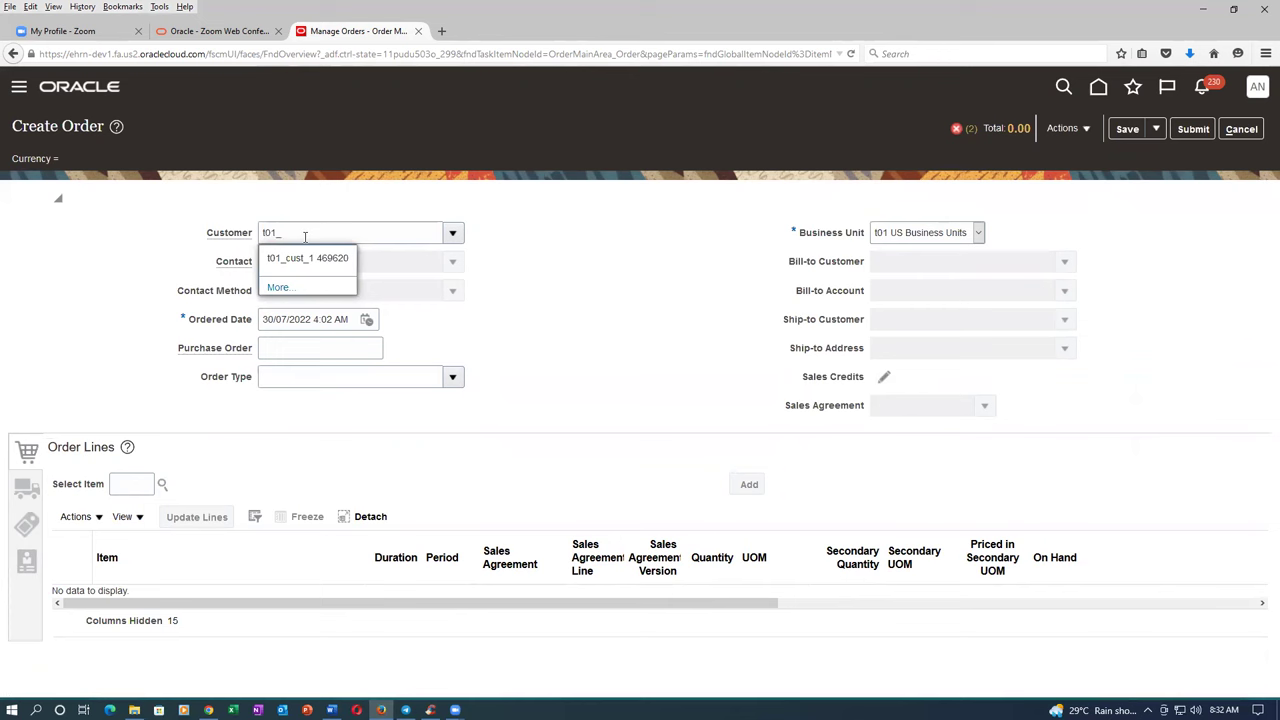
pyautogui.click(306, 262)
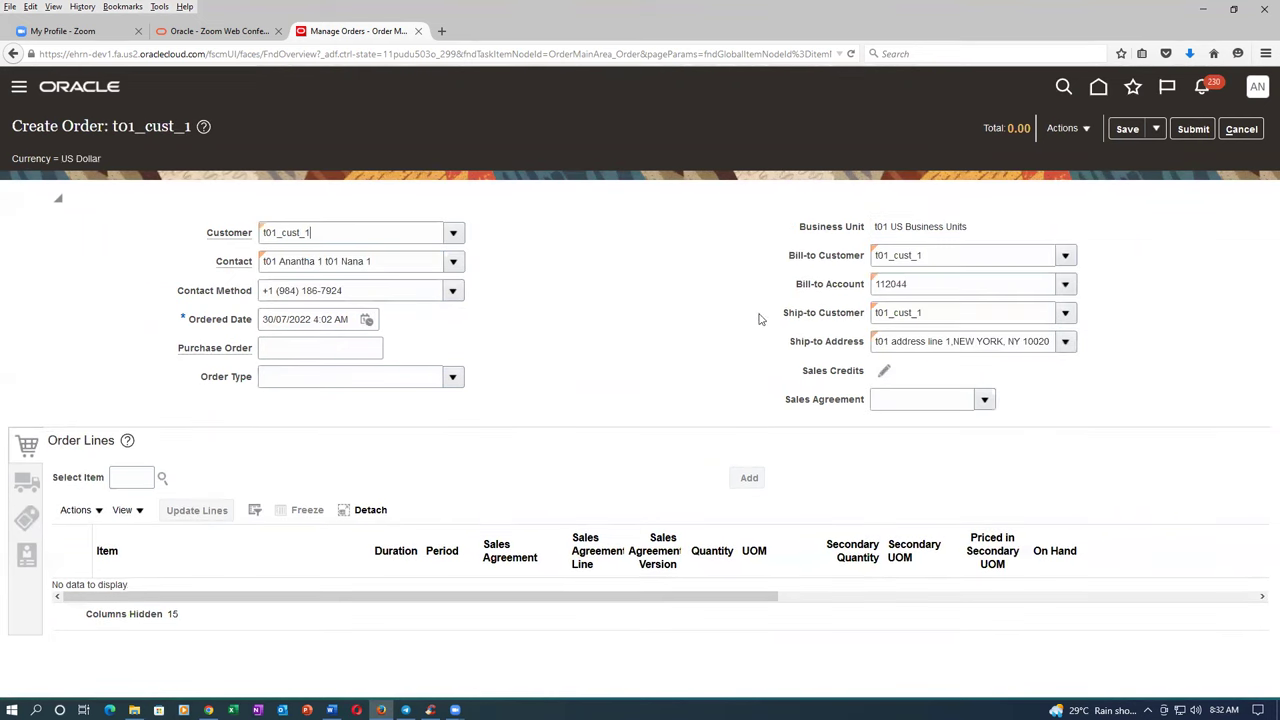
pyautogui.click(1128, 130)
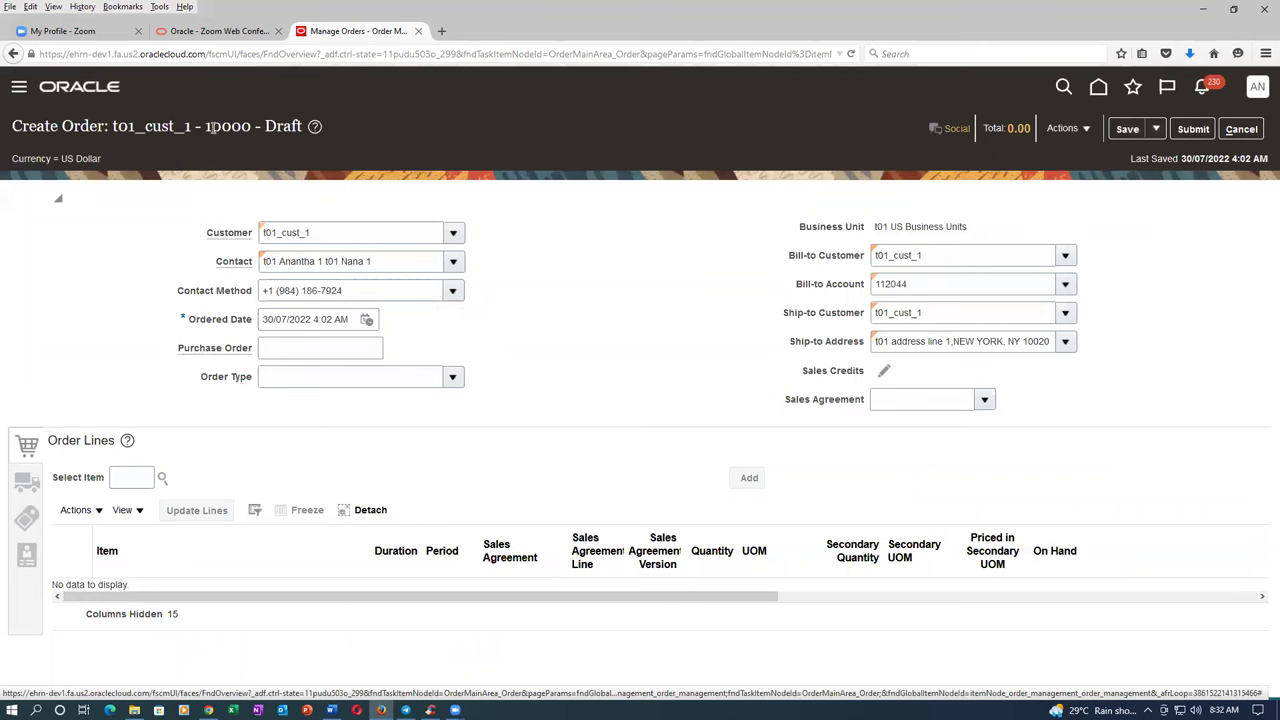
pyautogui.moveTo(205, 126); pyautogui.dragTo(250, 140)
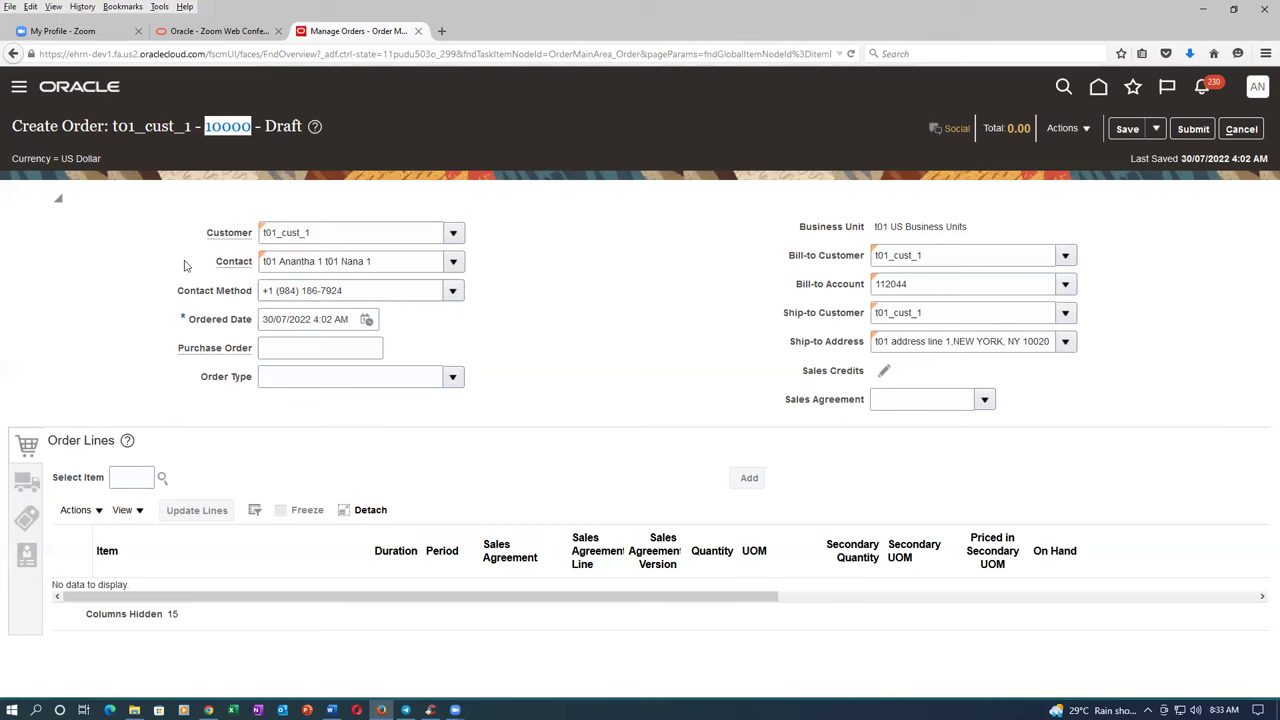
# Browse the documentation folder files, including COA_Example and Transfer_Orders_Pre_requisites
pyautogui.click(134, 710)
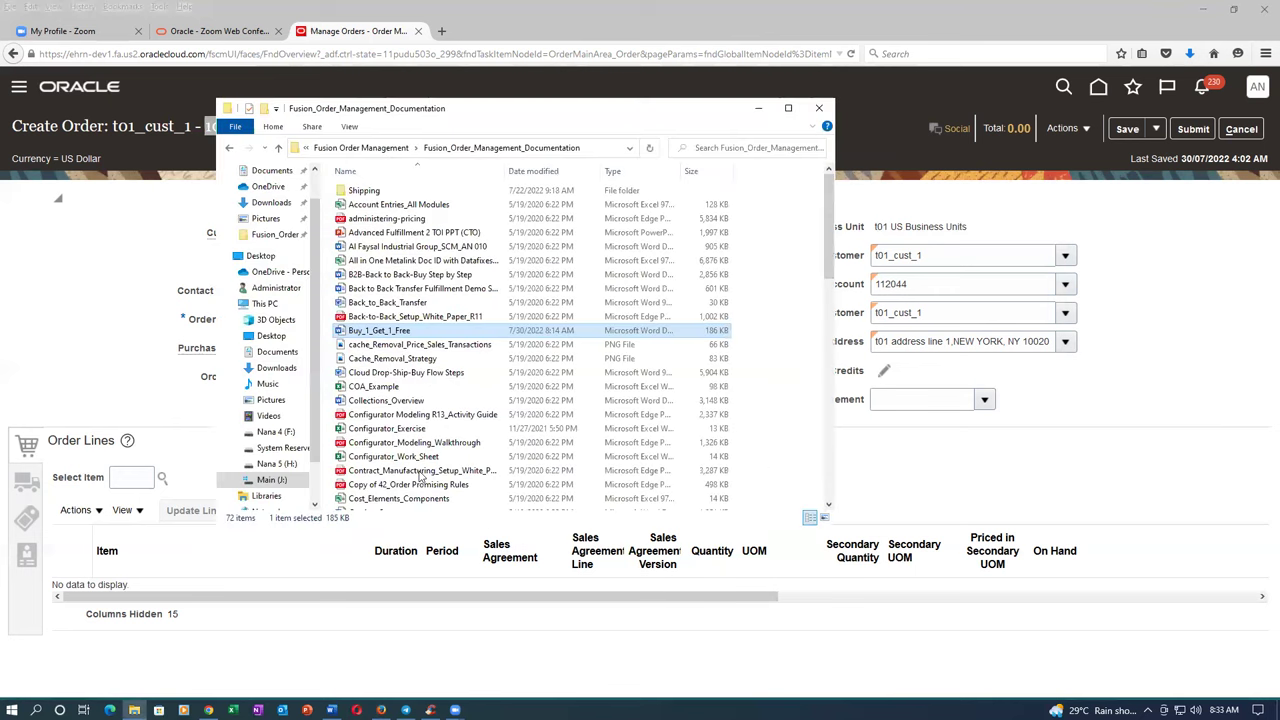
pyautogui.click(390, 387)
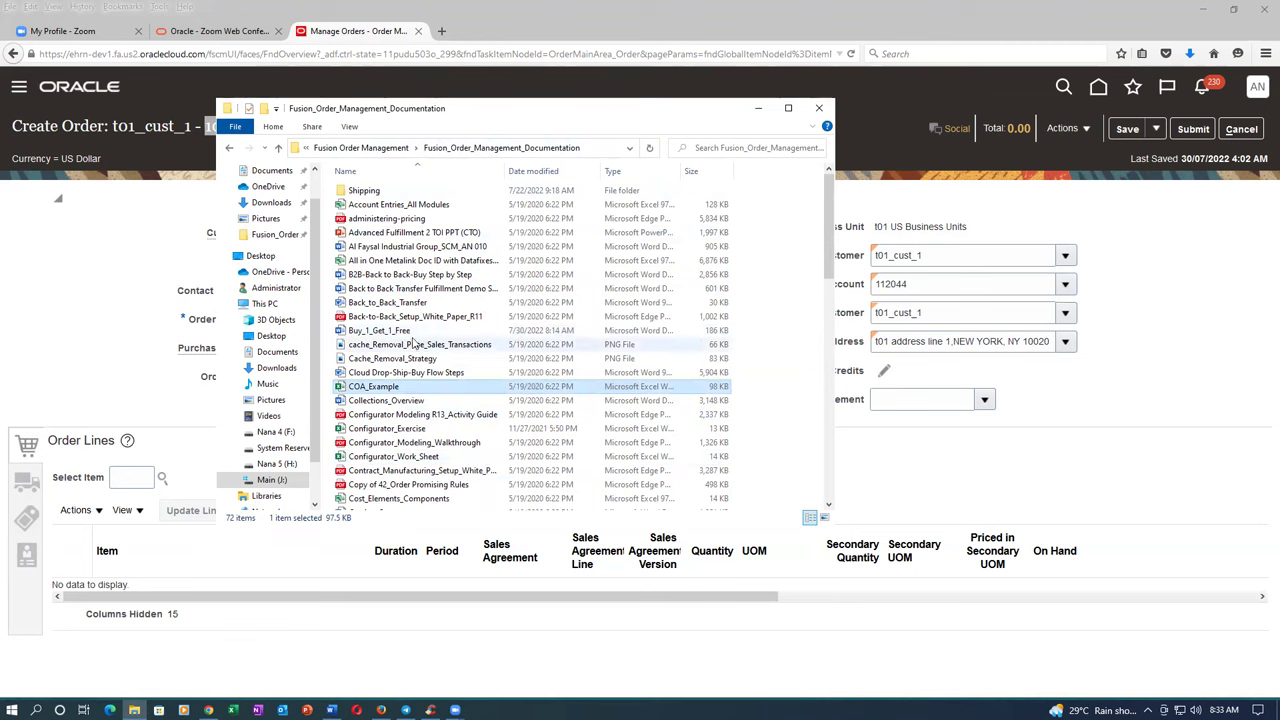
pyautogui.scroll(-4, 427, 405)
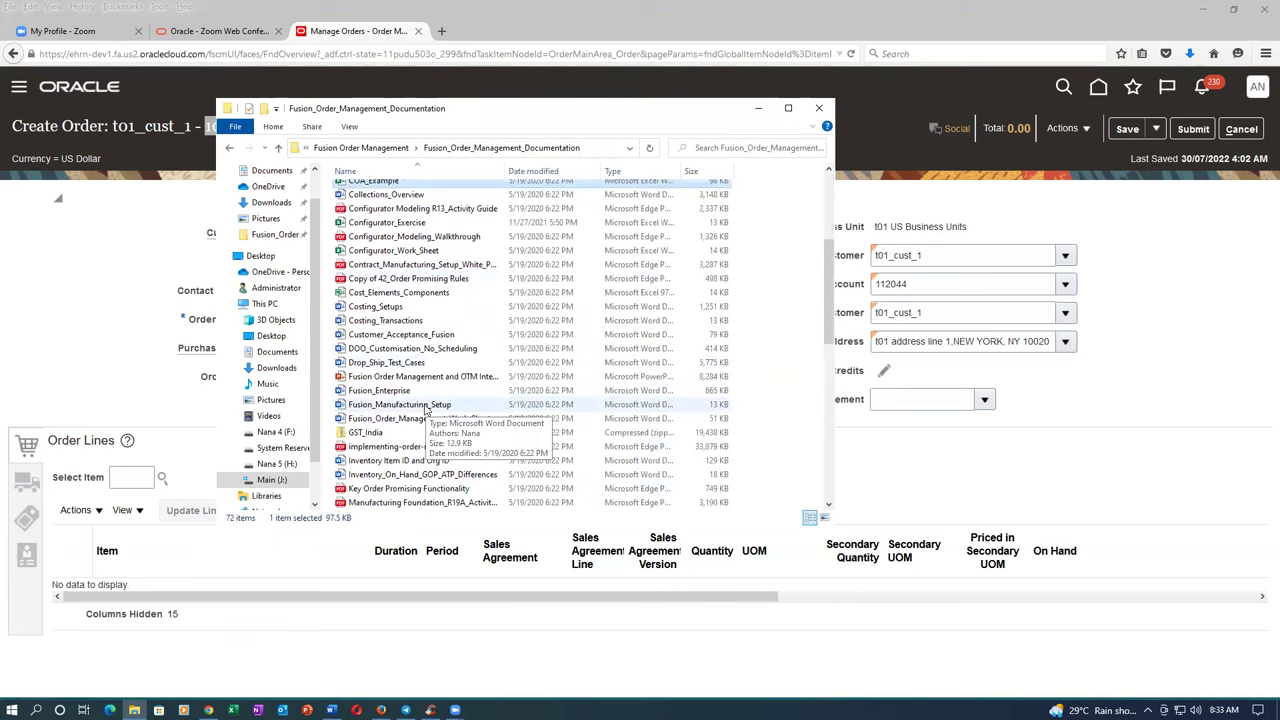
pyautogui.scroll(-4, 440, 405)
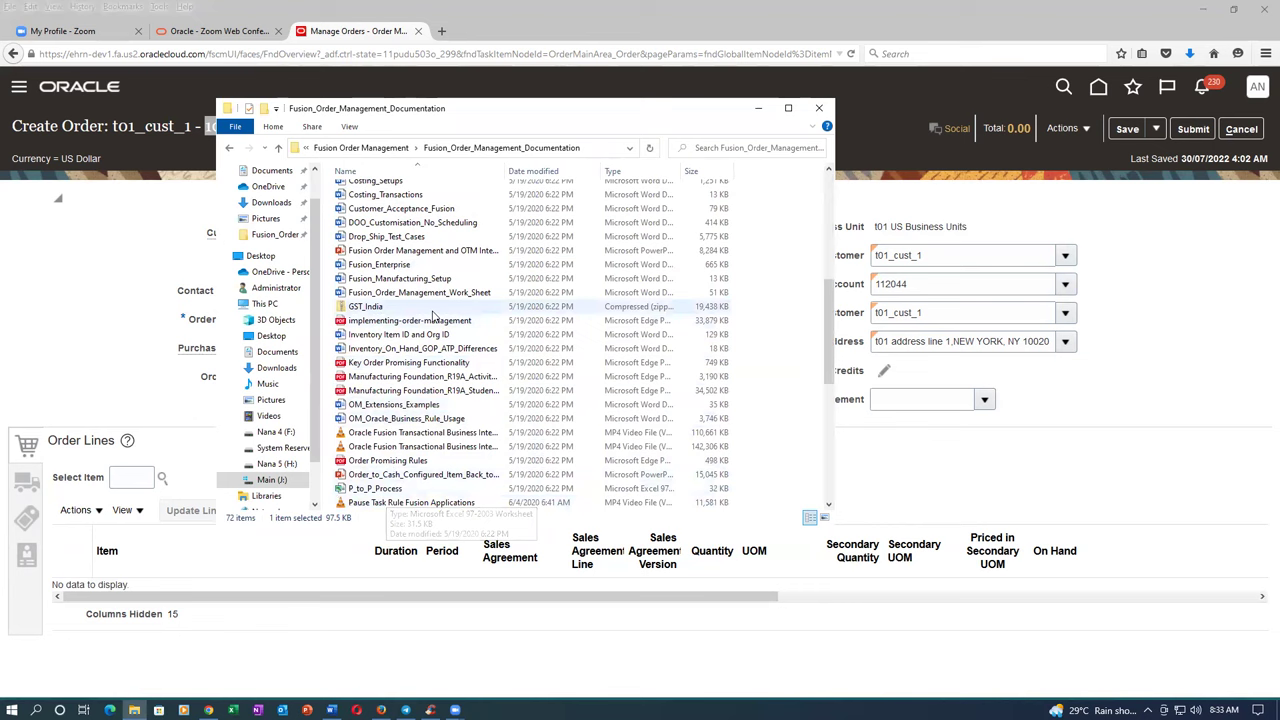
pyautogui.scroll(-3, 430, 434)
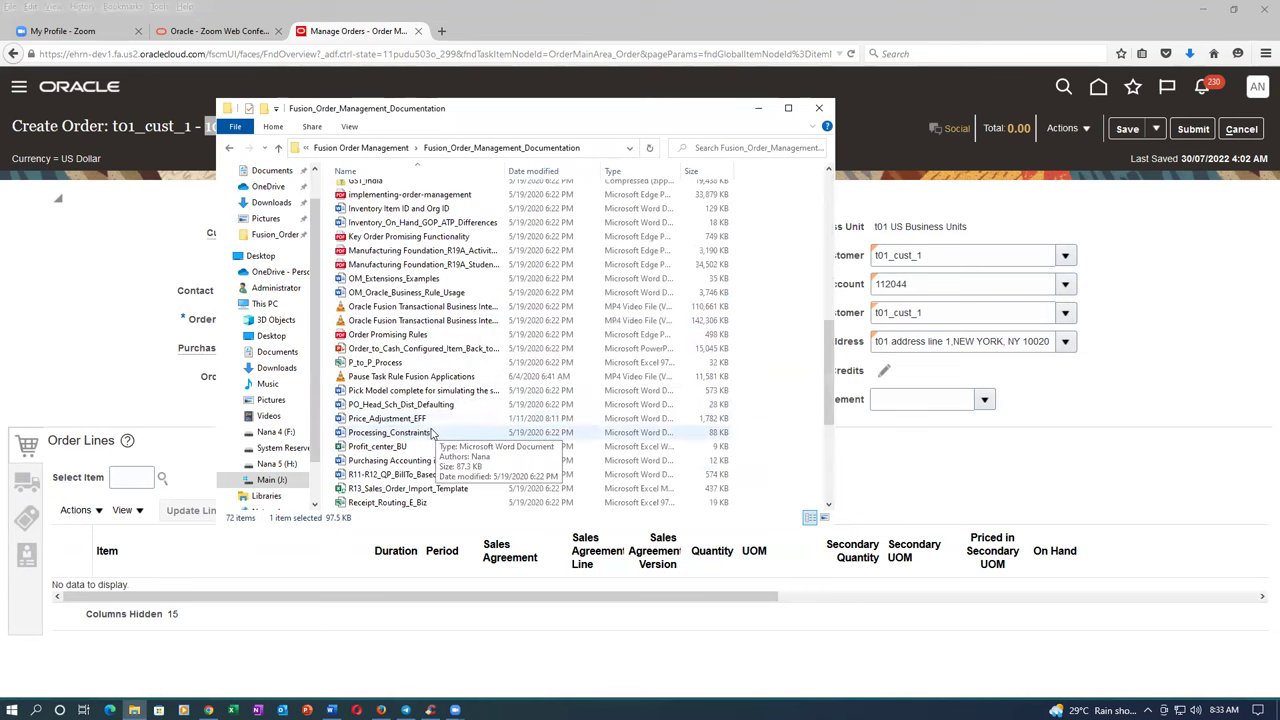
pyautogui.scroll(-4, 430, 434)
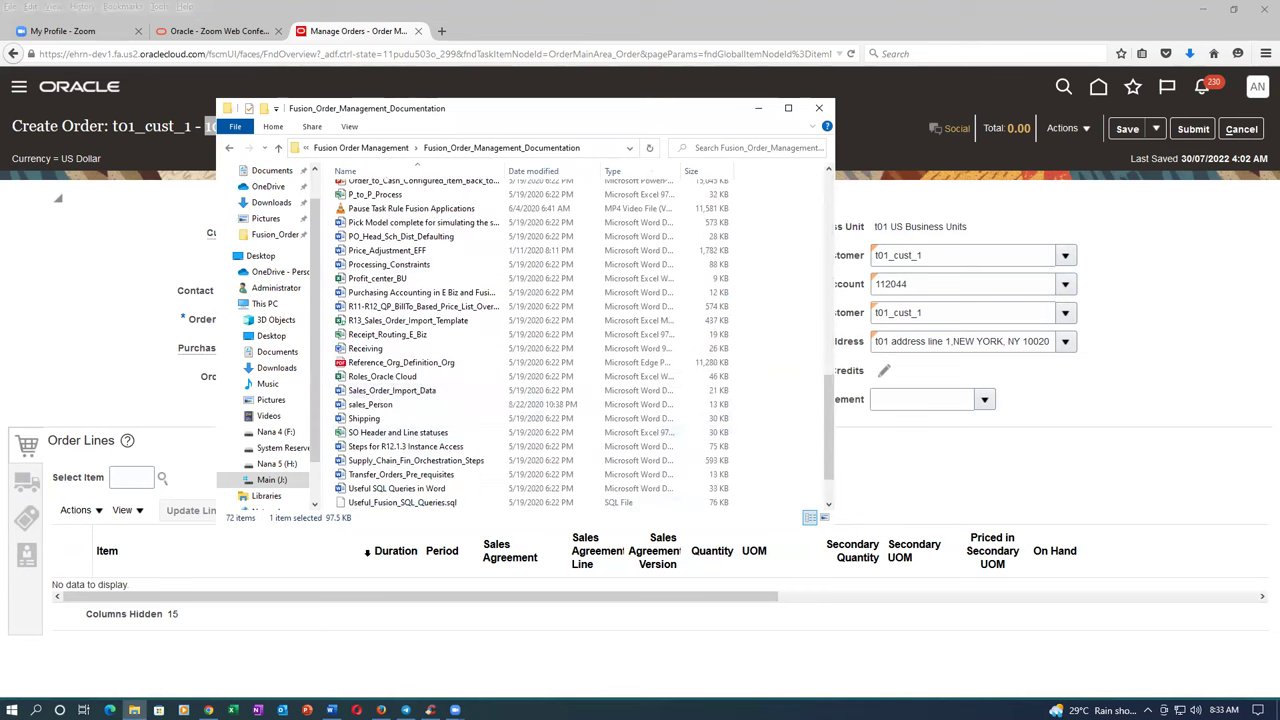
pyautogui.click(405, 476)
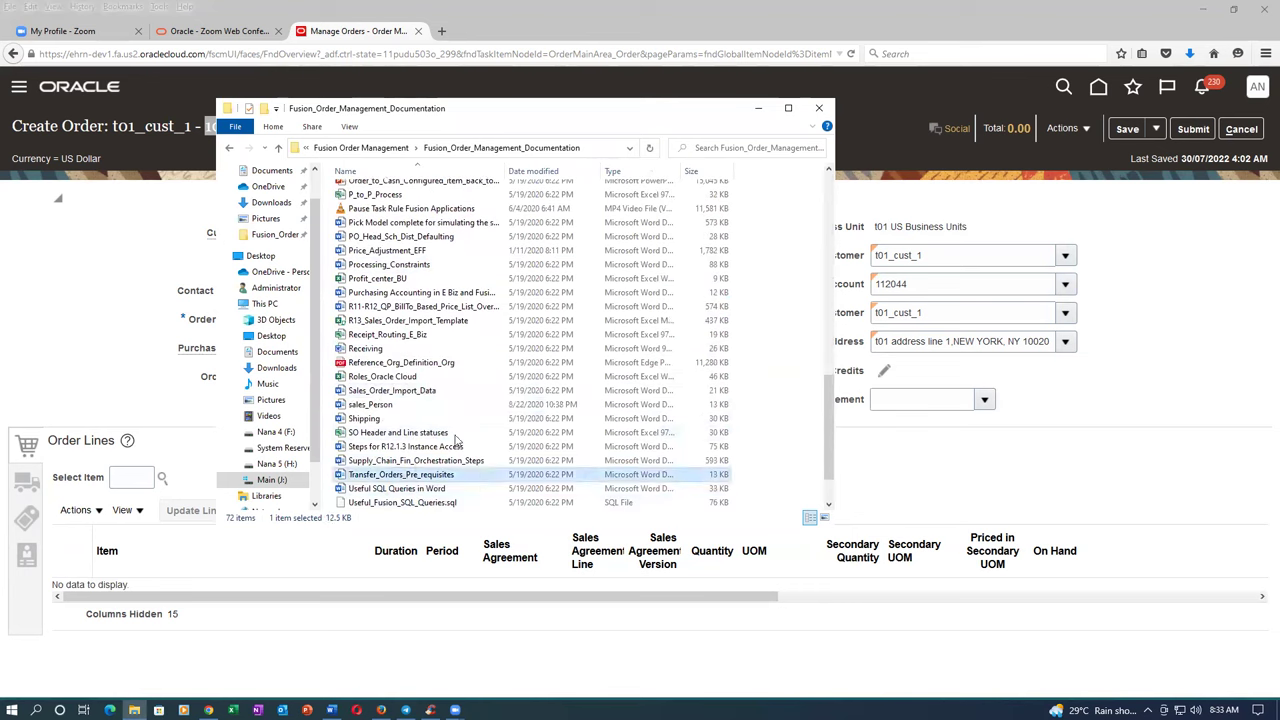
# Search the folder for 'sch' and open DOO_Customisation_No_Scheduling
pyautogui.click(730, 148)
pyautogui.write('sch')
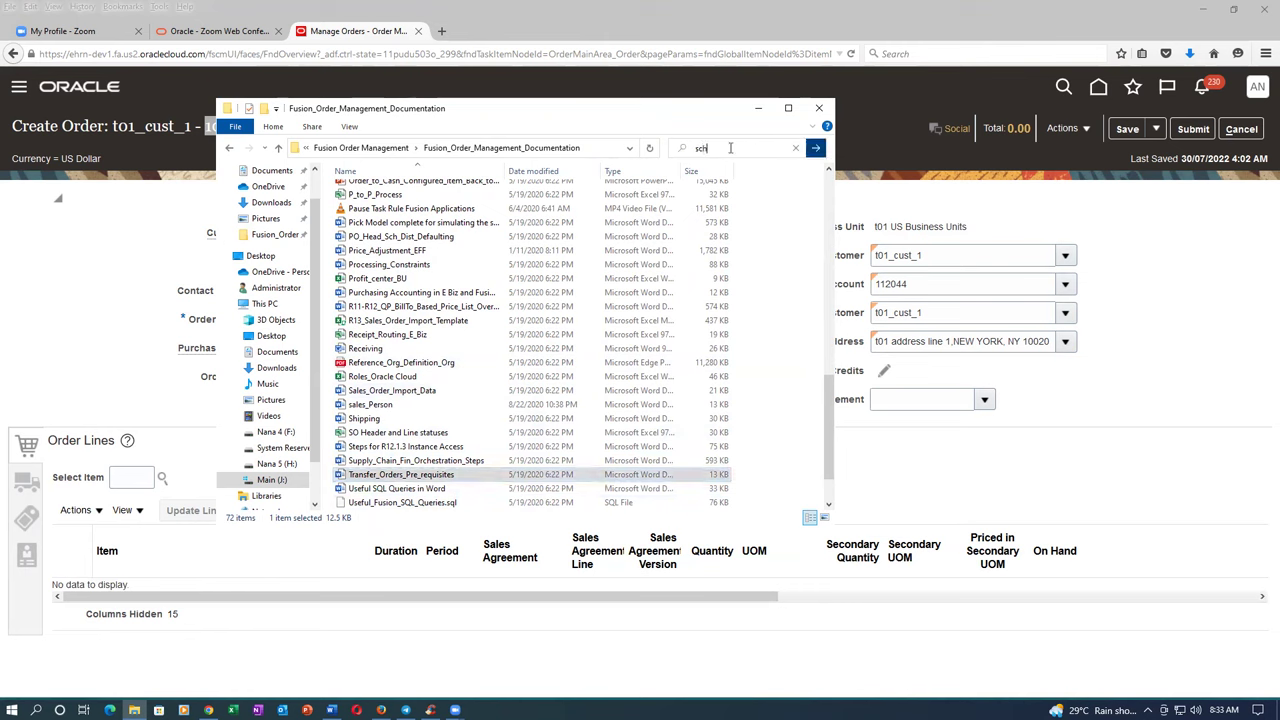
pyautogui.press('Return')
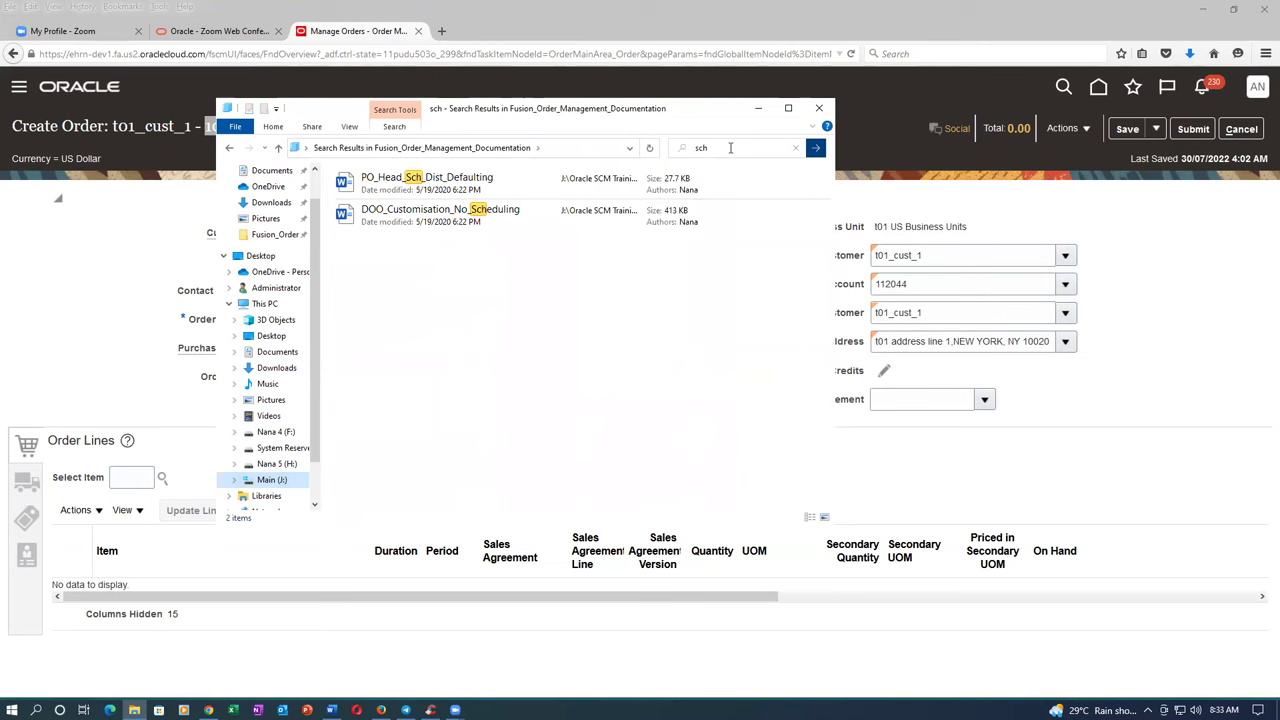
pyautogui.click(422, 224)
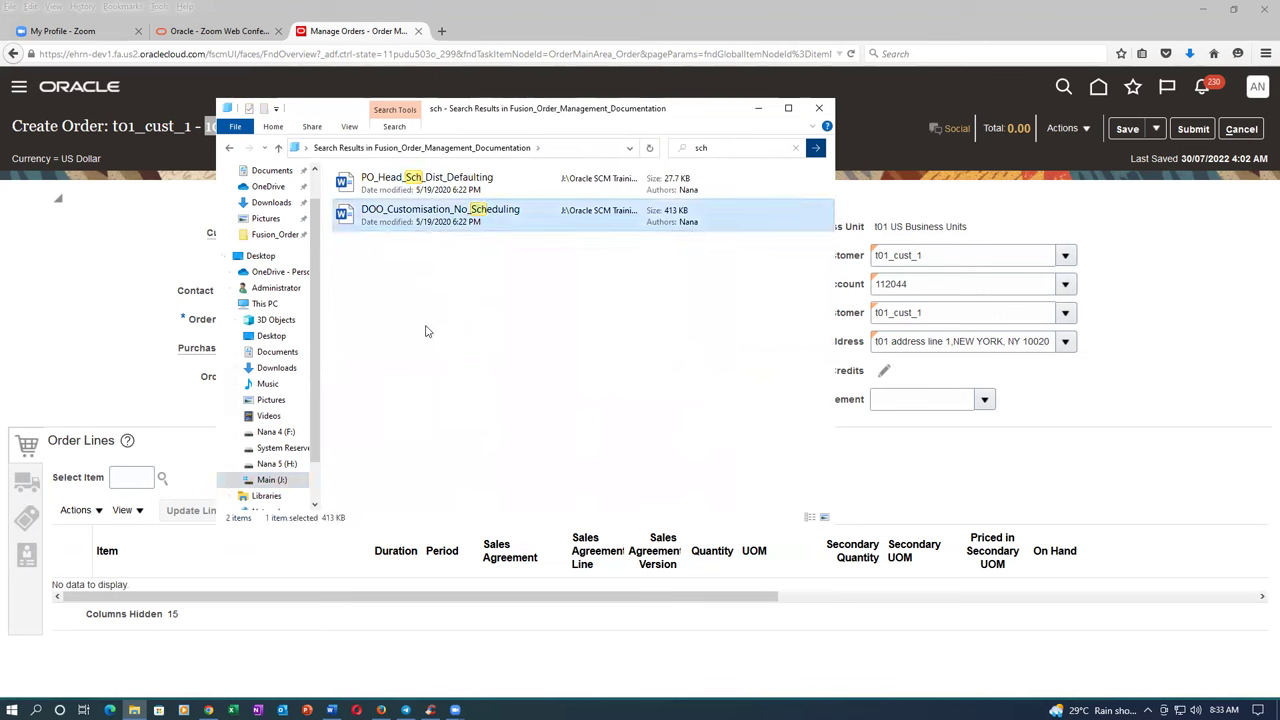
pyautogui.doubleClick(430, 220)
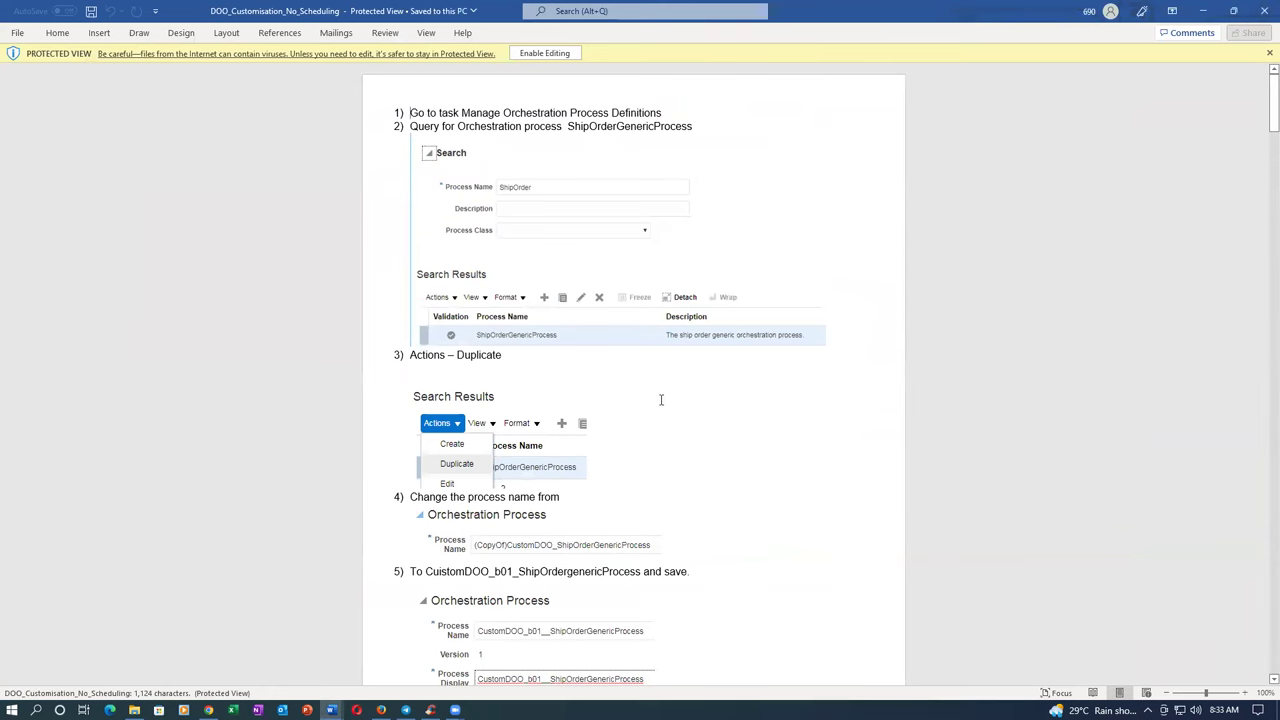
# Enable editing in DOO_Customisation_No_Scheduling and switch back to the draft order page
pyautogui.click(562, 53)
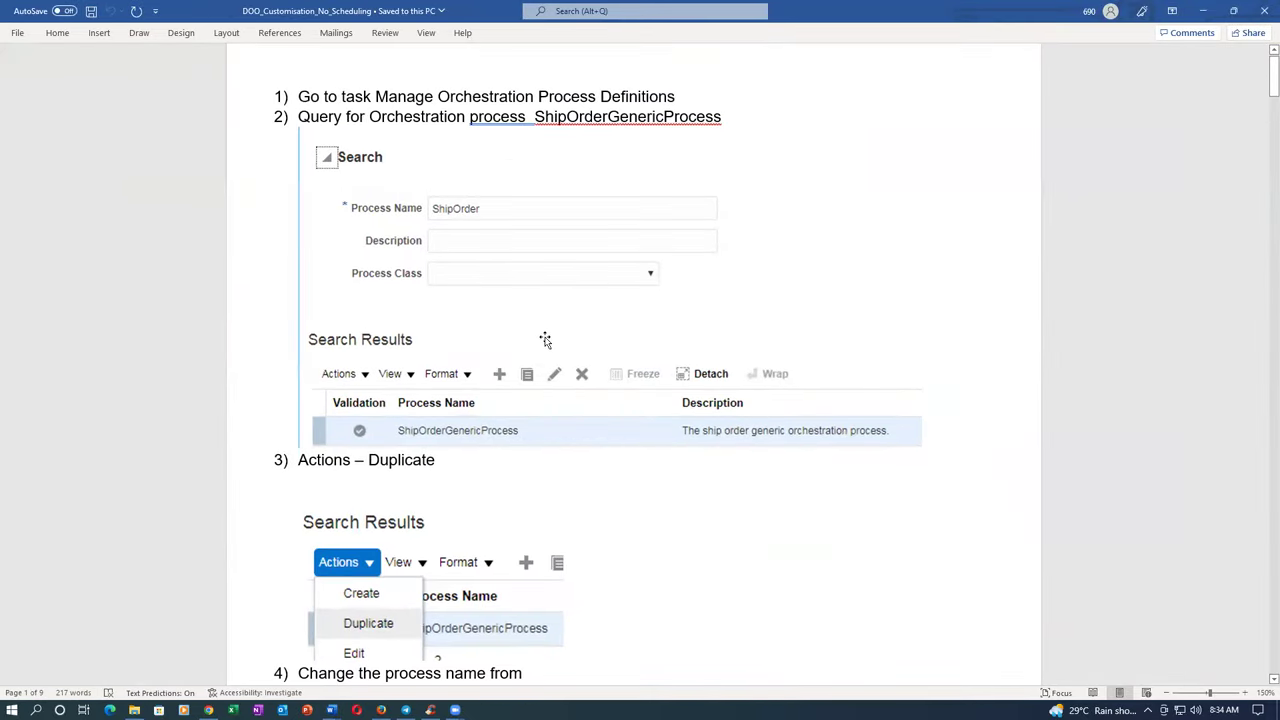
pyautogui.hotkey('alt', 'Tab')
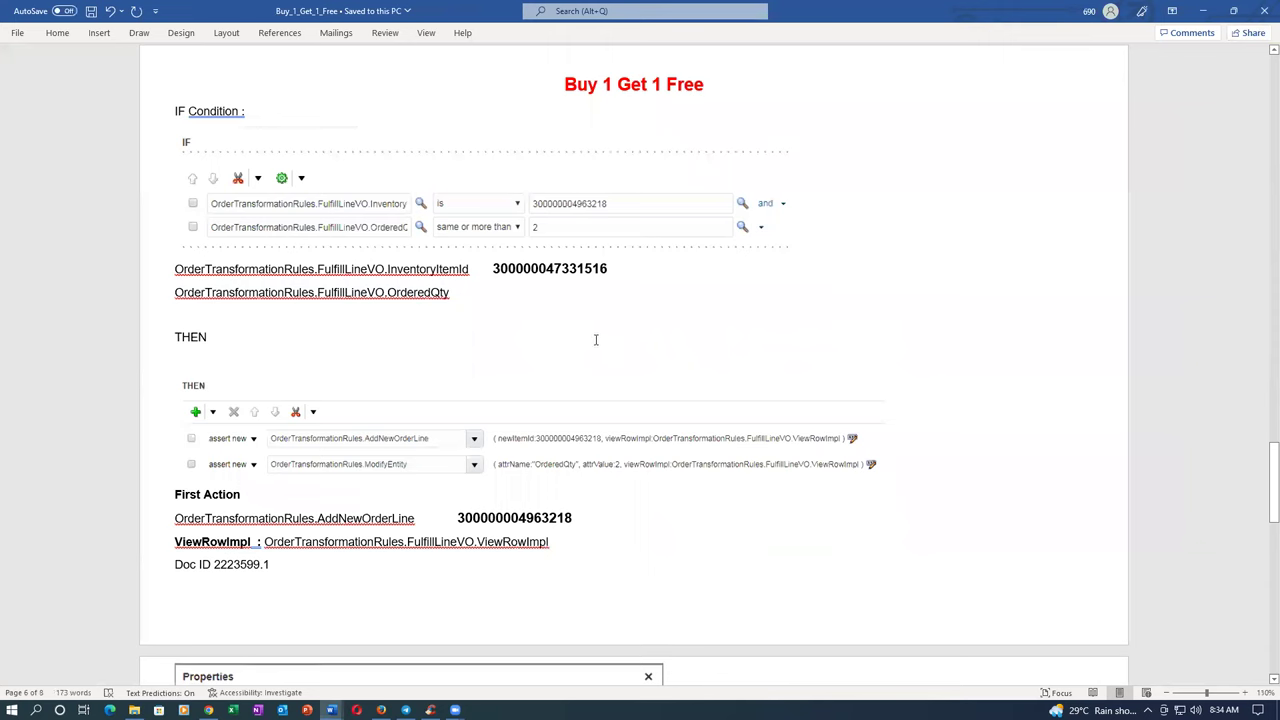
pyautogui.hotkey('alt', 'Tab')
pyautogui.hotkey('alt', 'Tab')
pyautogui.hotkey('alt', 'Tab')
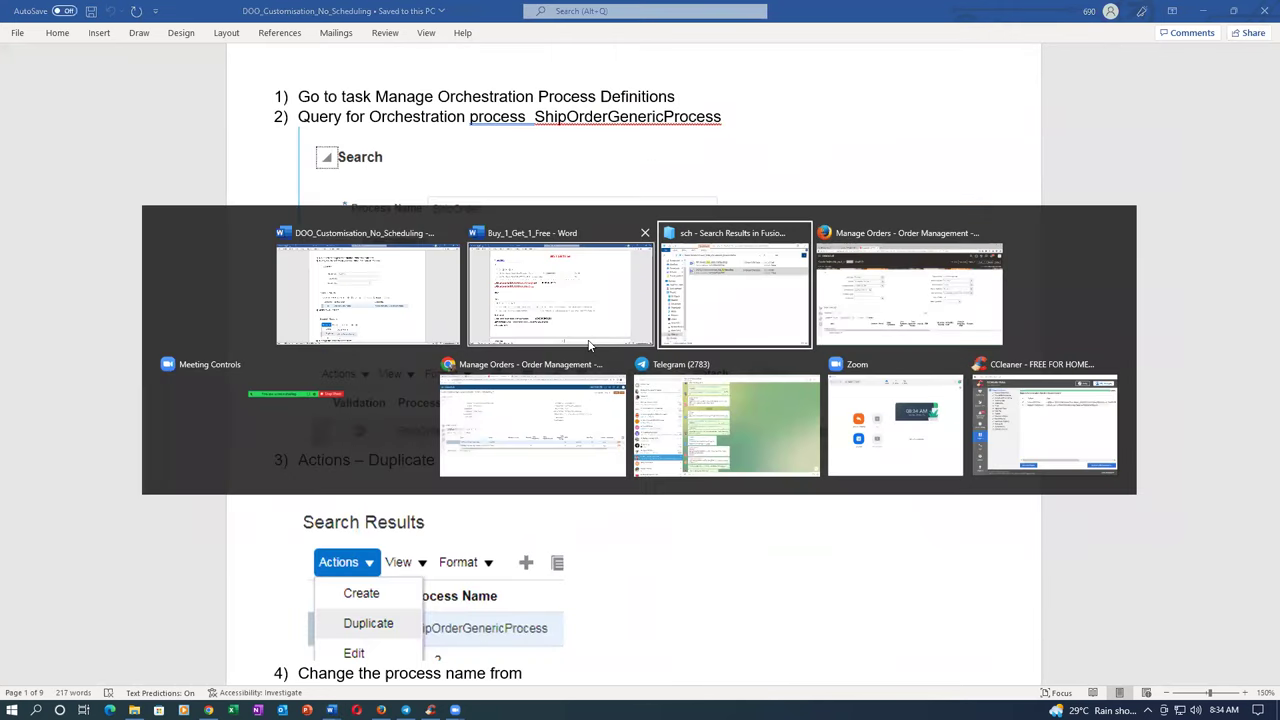
pyautogui.hotkey('alt', 'Tab')
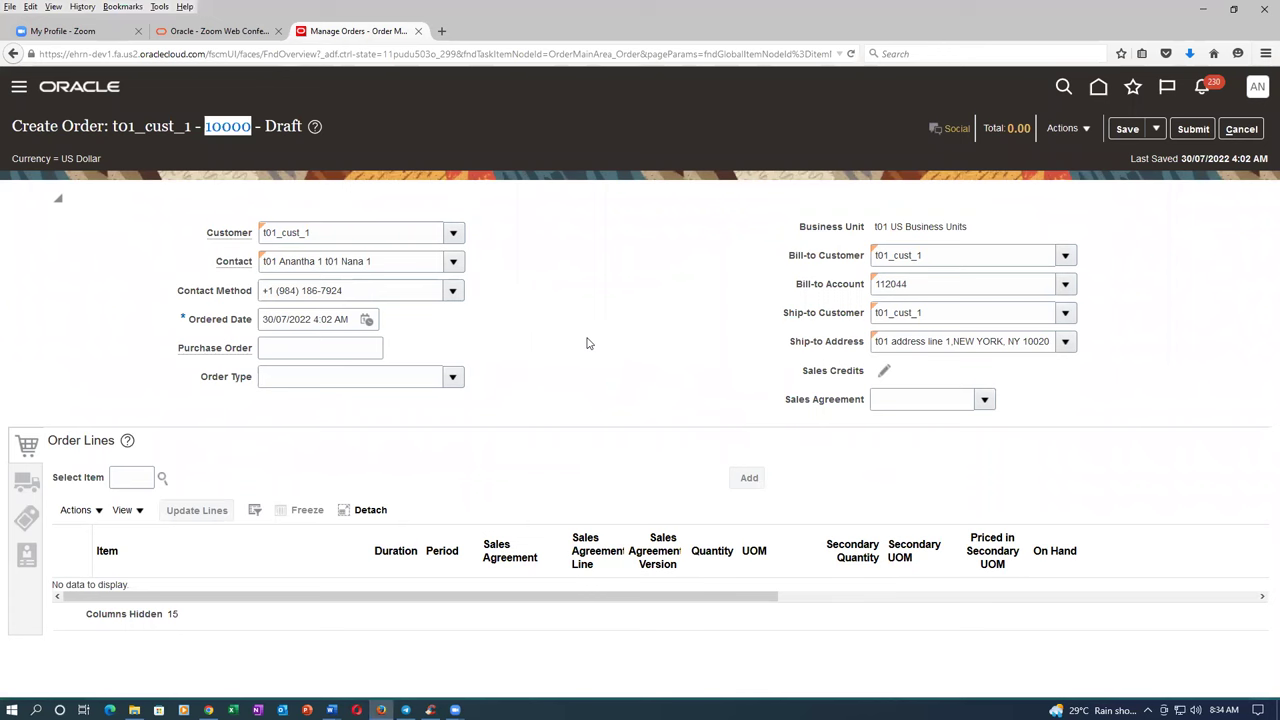
# Cancel the draft order 10000 page to return to the Order Management overview
pyautogui.click(1250, 133)
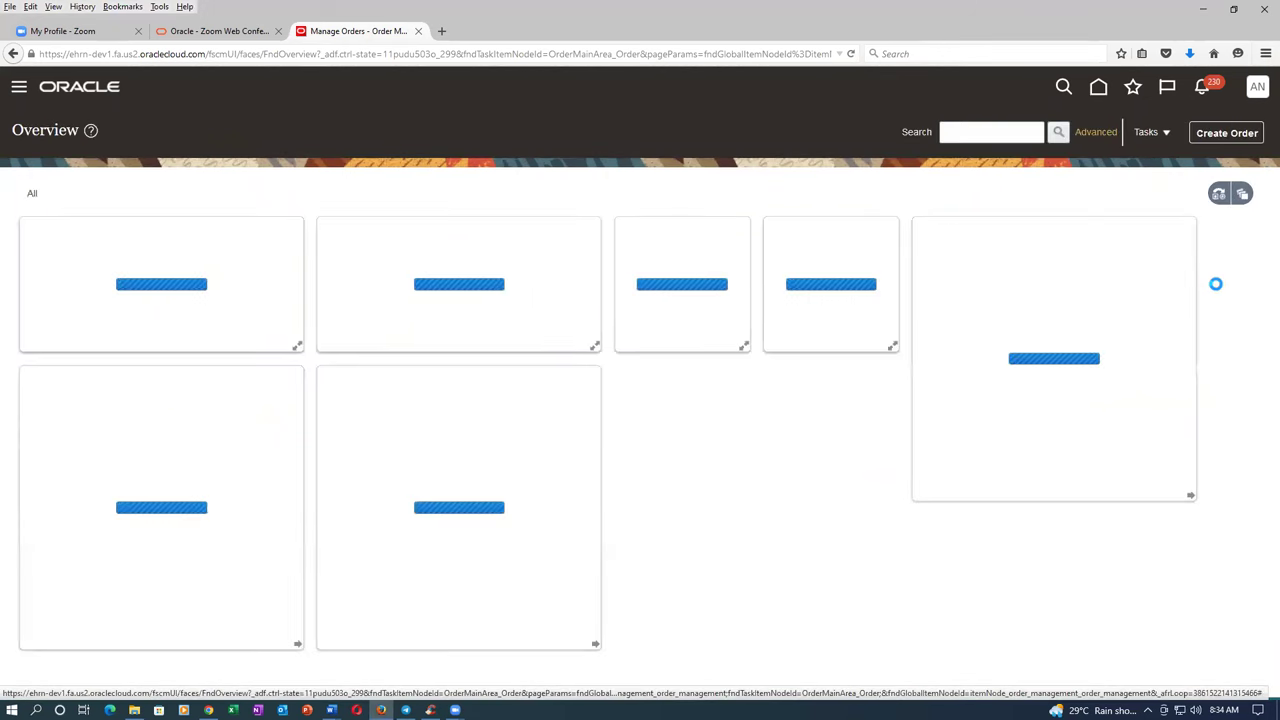
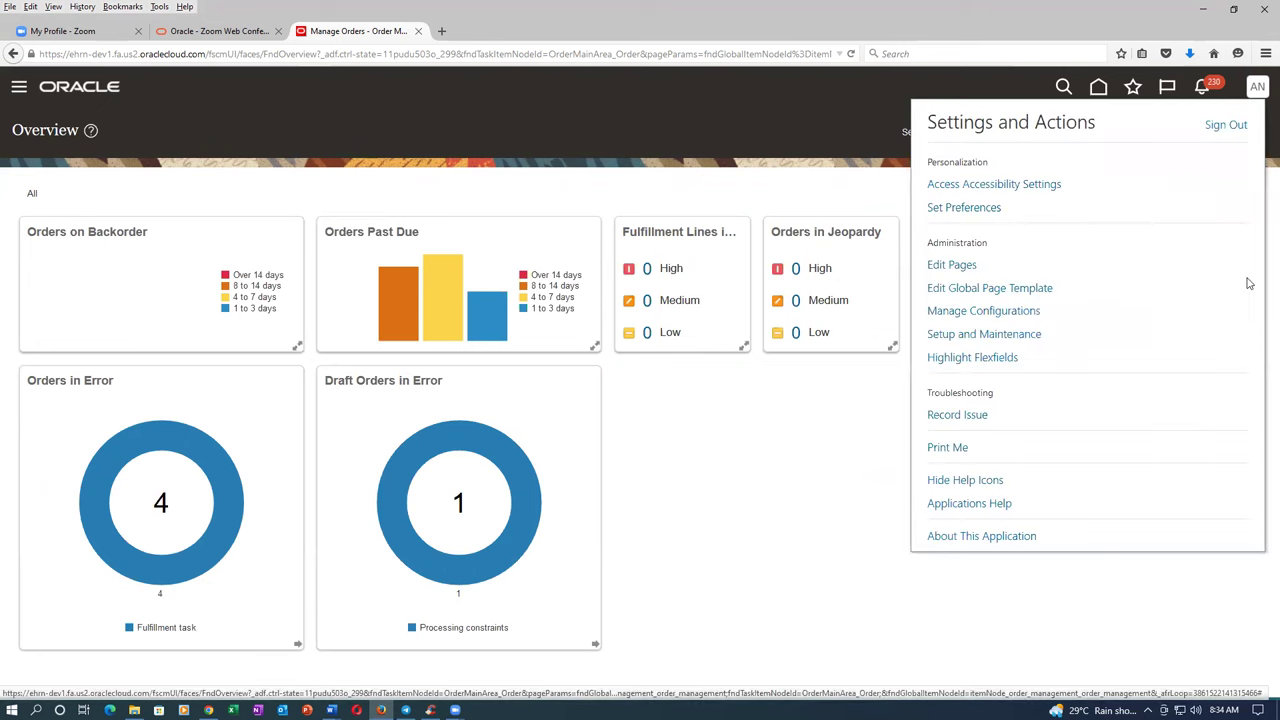
# Go from Setup and Maintenance to the Offerings page, showing Compensation Management as Enabled
pyautogui.click(967, 336)
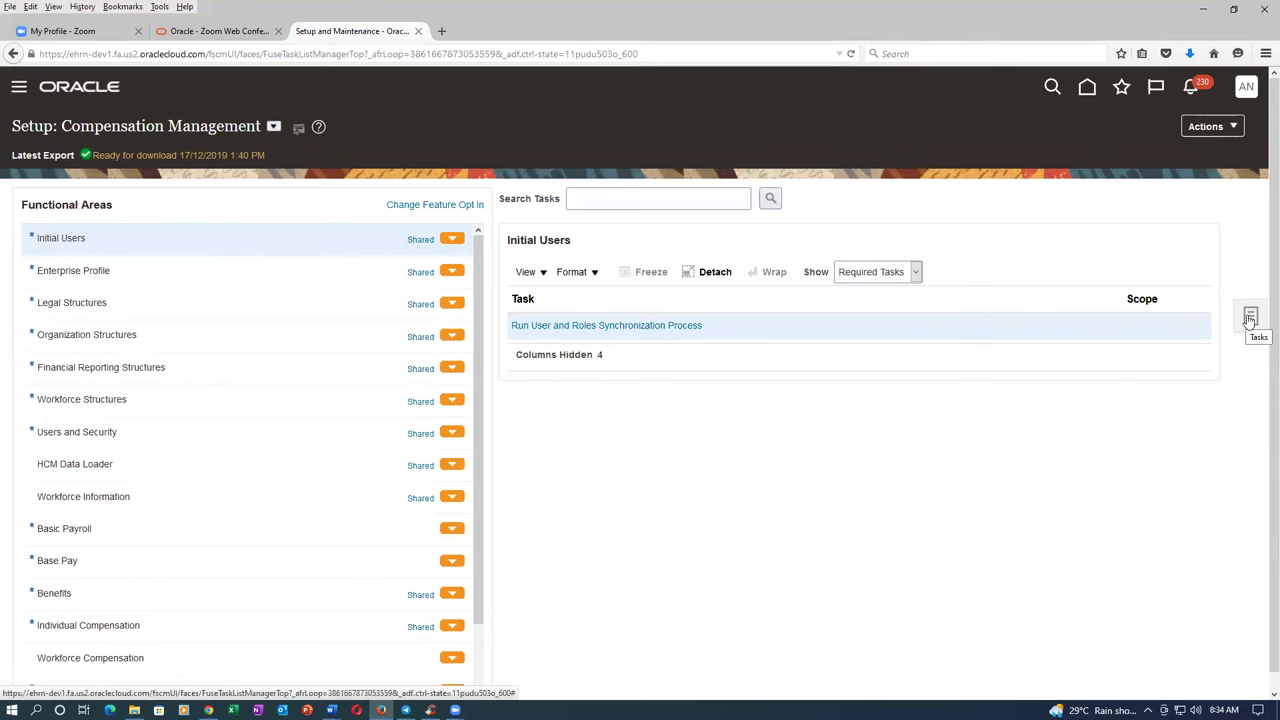
pyautogui.click(1249, 318)
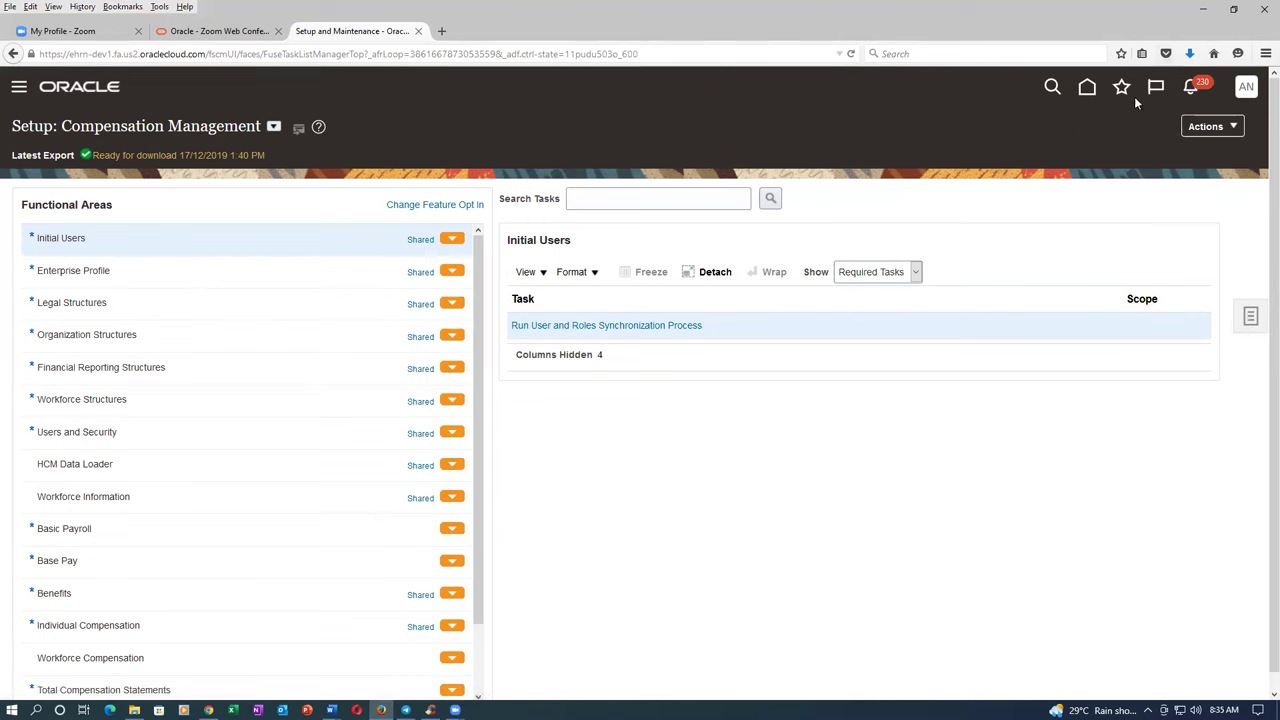
pyautogui.click(1203, 127)
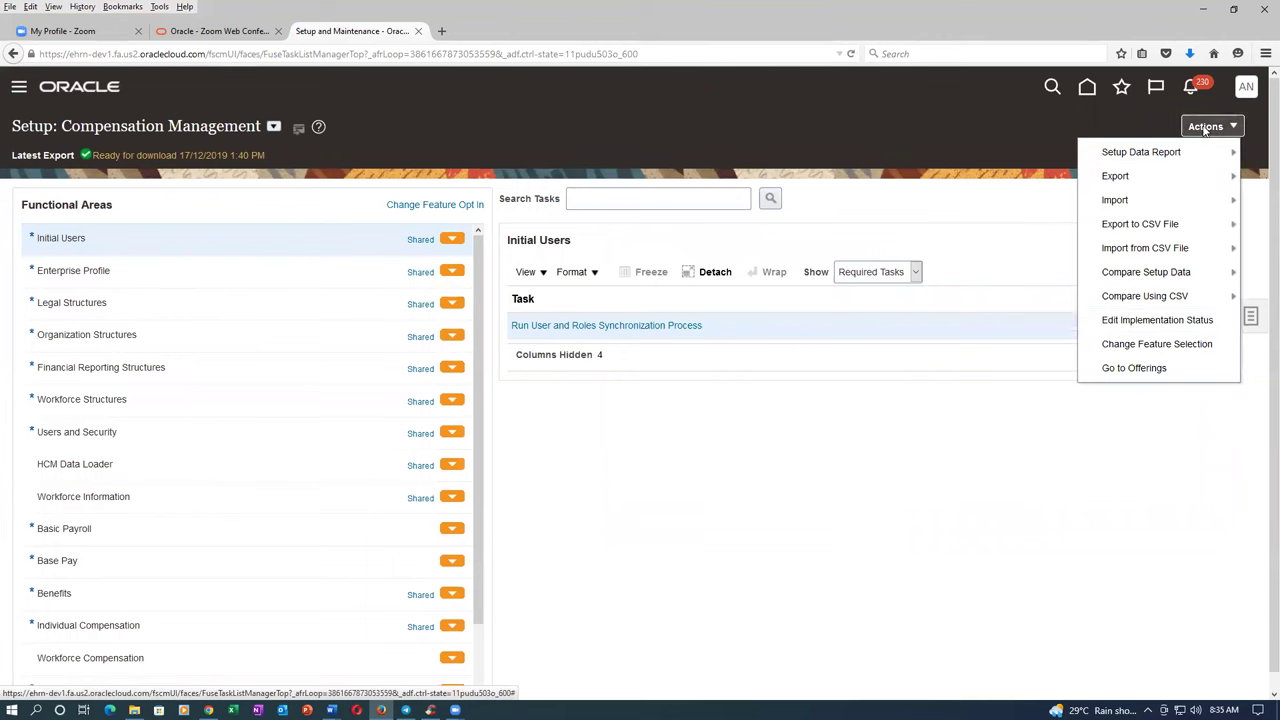
pyautogui.click(1117, 367)
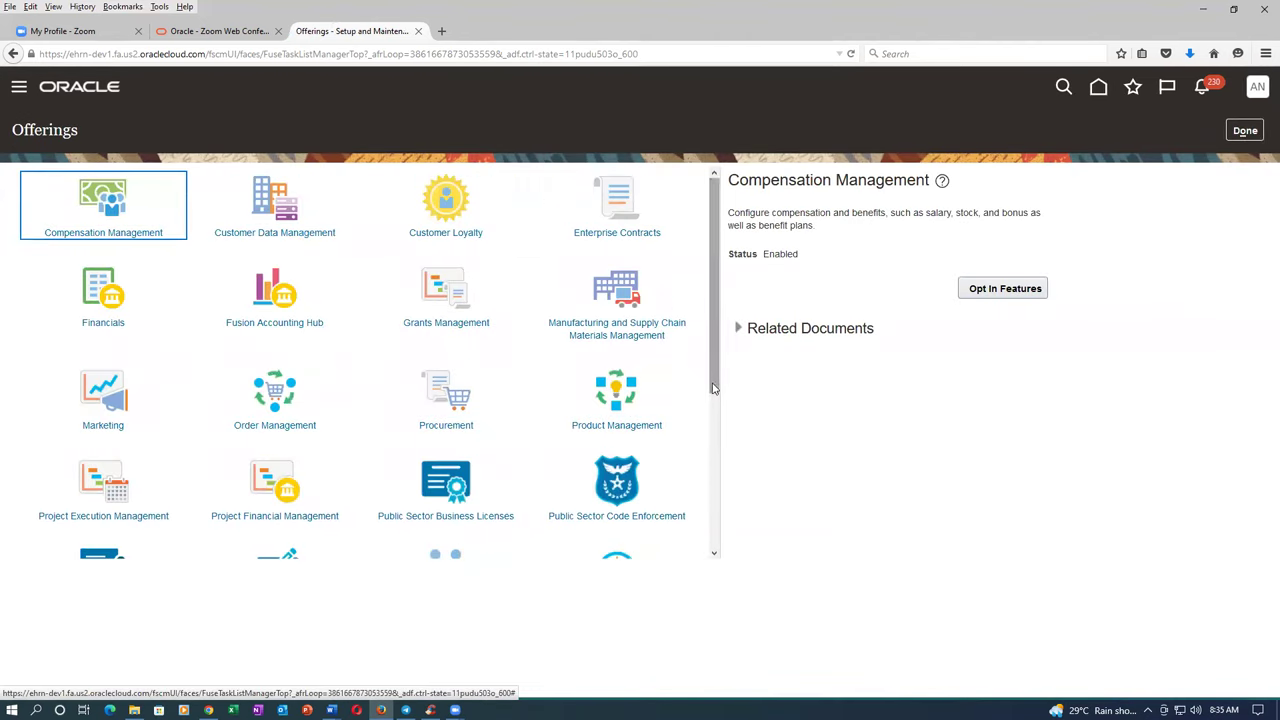
# Review Supply Chain Planning's opt-in features, then open its Setup page with functional areas
pyautogui.moveTo(715, 383); pyautogui.dragTo(717, 533)
pyautogui.click(609, 418)
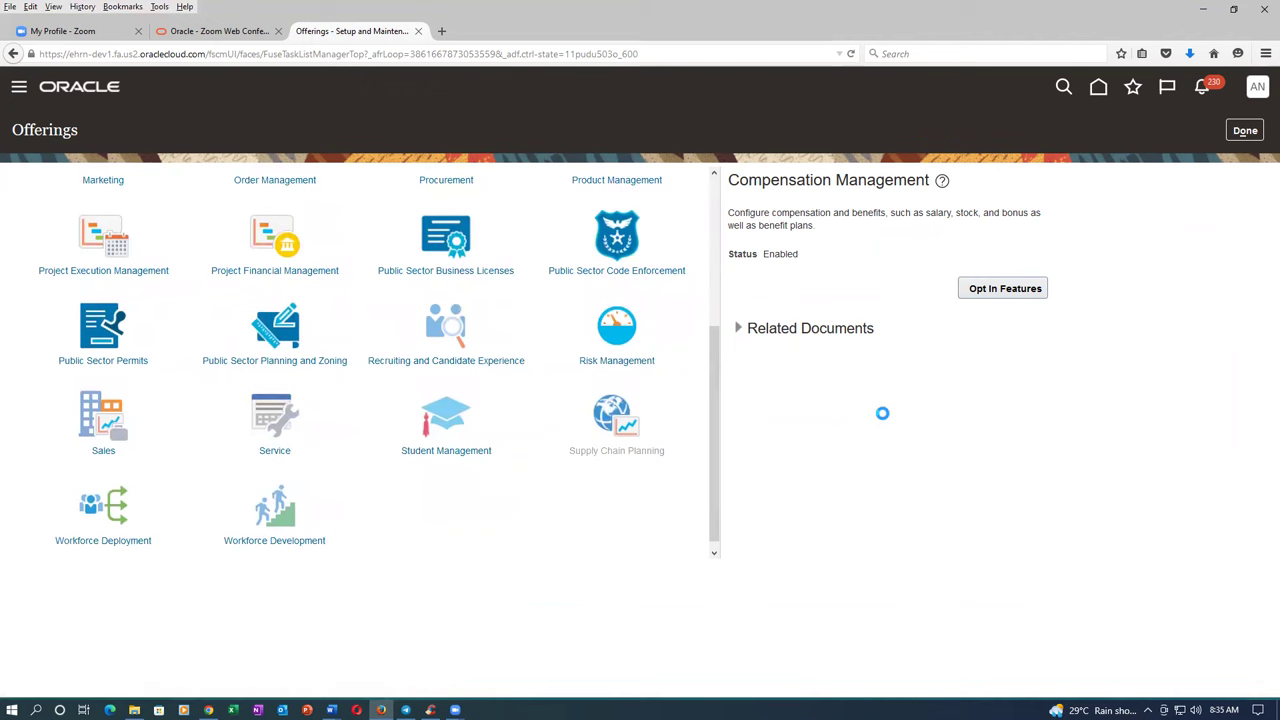
pyautogui.click(1008, 302)
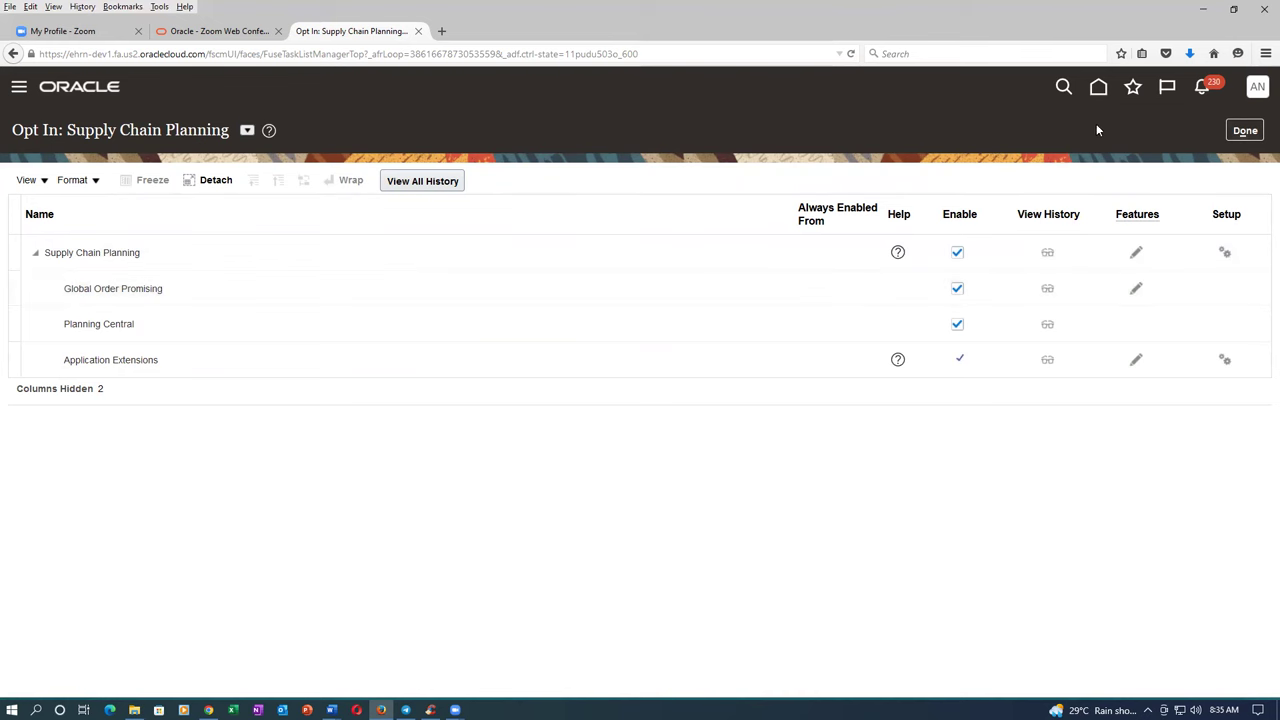
pyautogui.click(1245, 130)
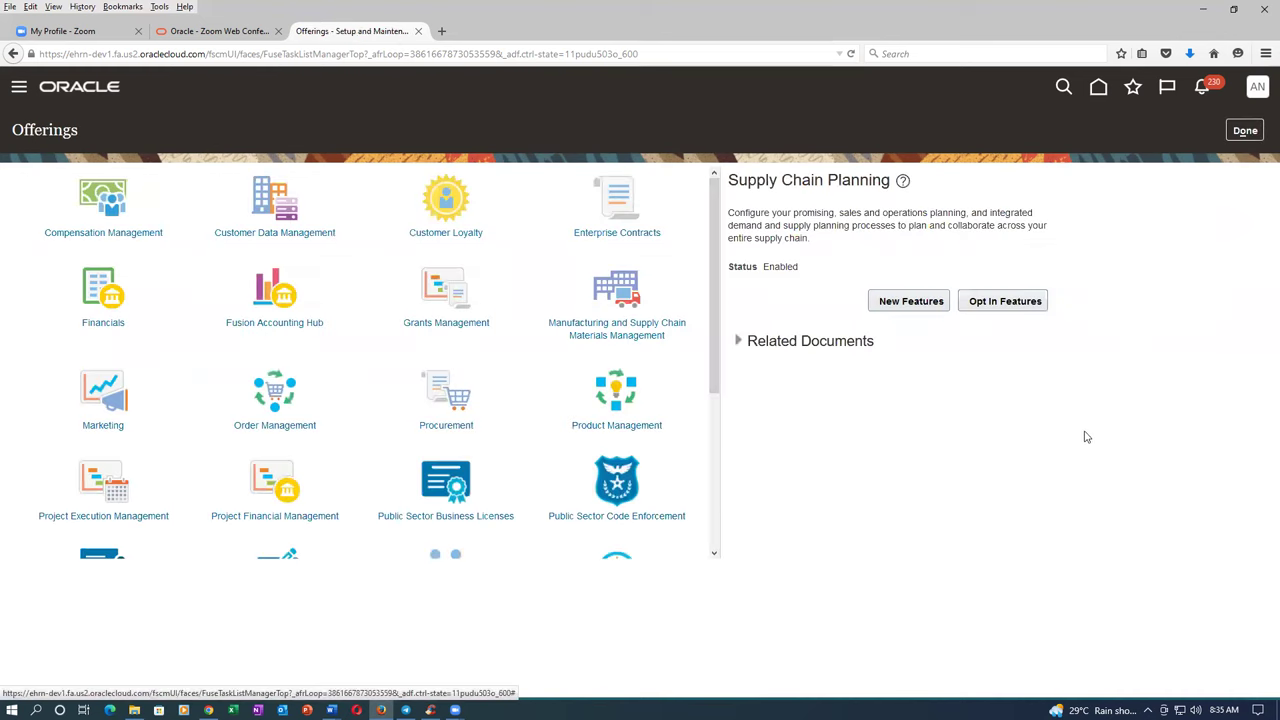
pyautogui.click(1248, 131)
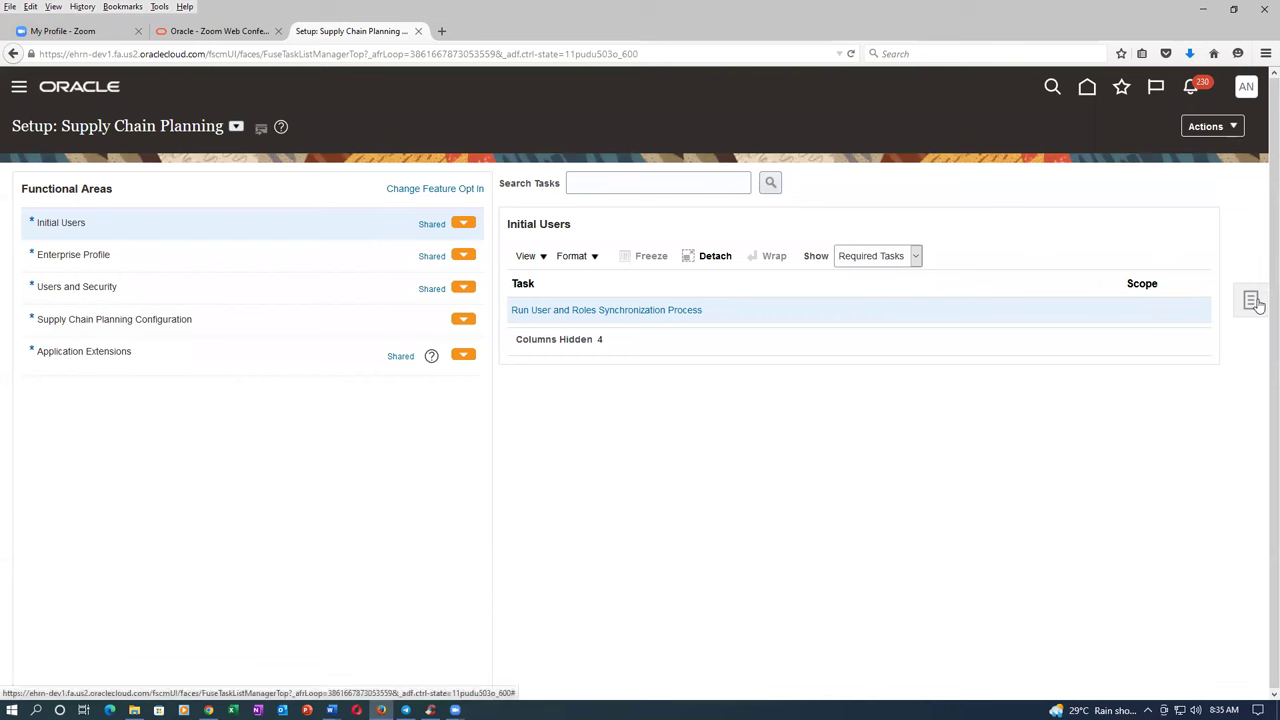
# Search setup tasks for 'man%orc%process%def' and open Manage Orchestration Process Definitions
pyautogui.click(1245, 87)
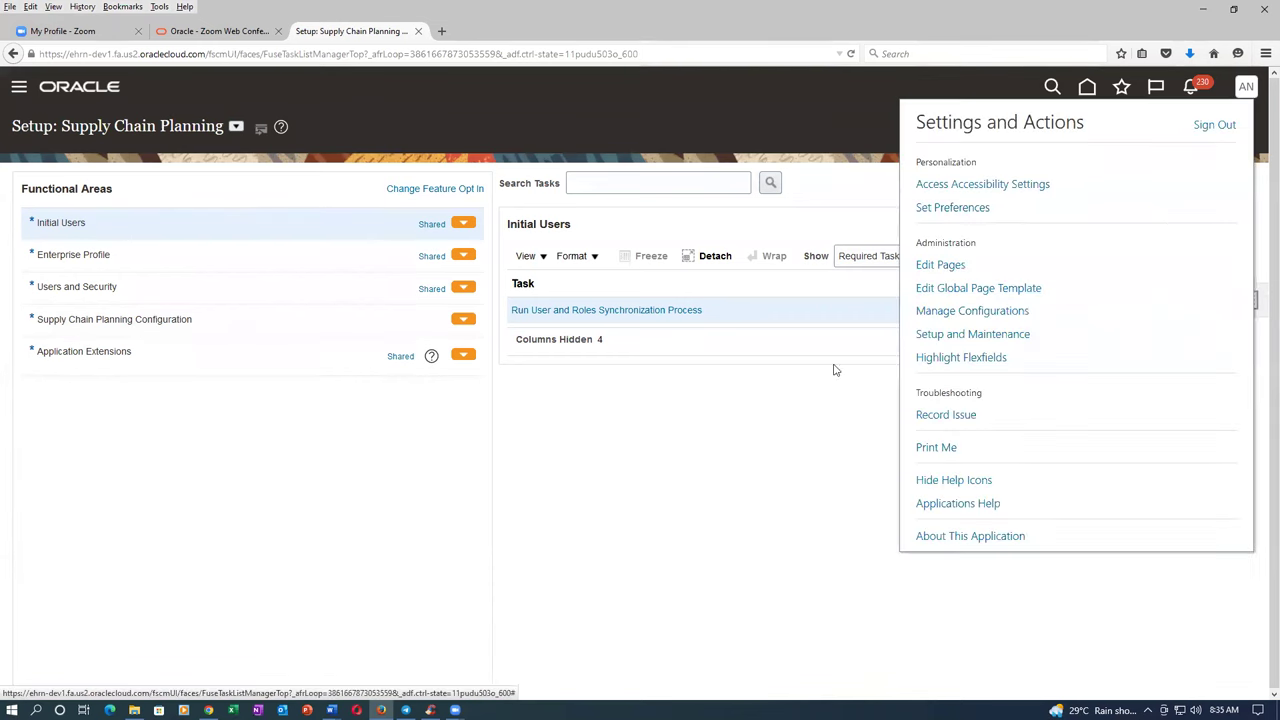
pyautogui.click(759, 383)
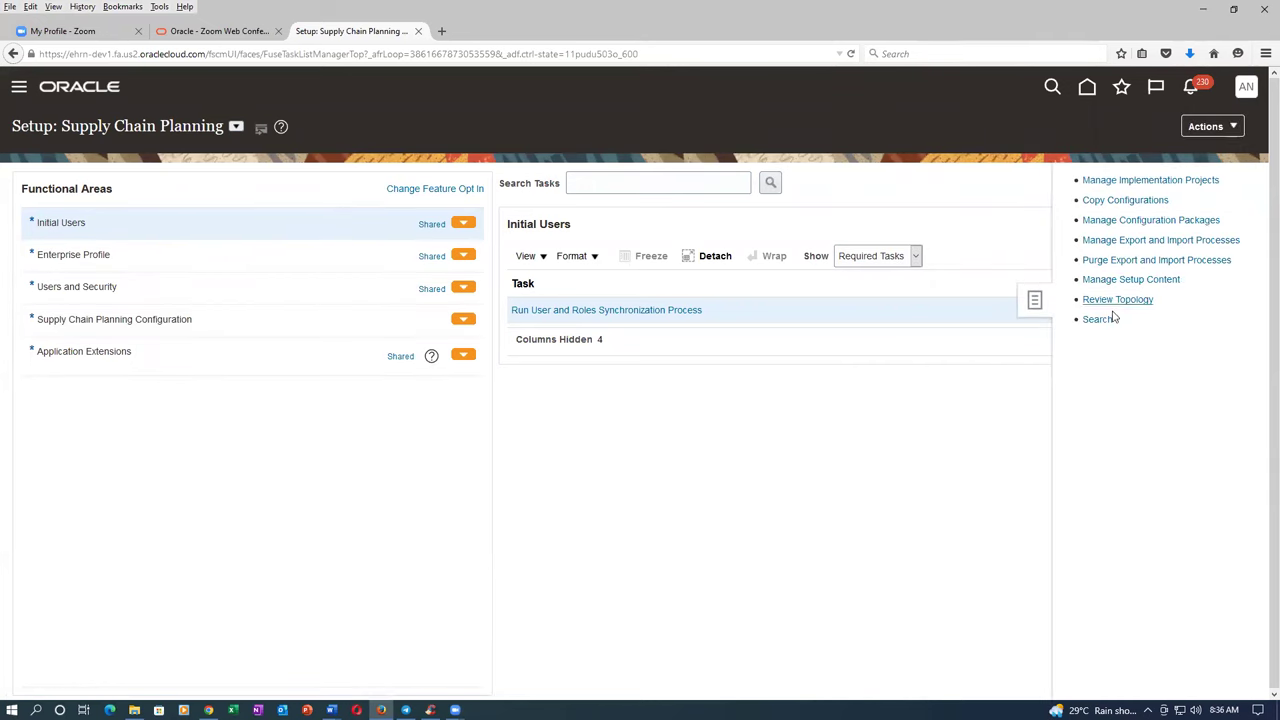
pyautogui.click(1092, 319)
pyautogui.click(340, 183)
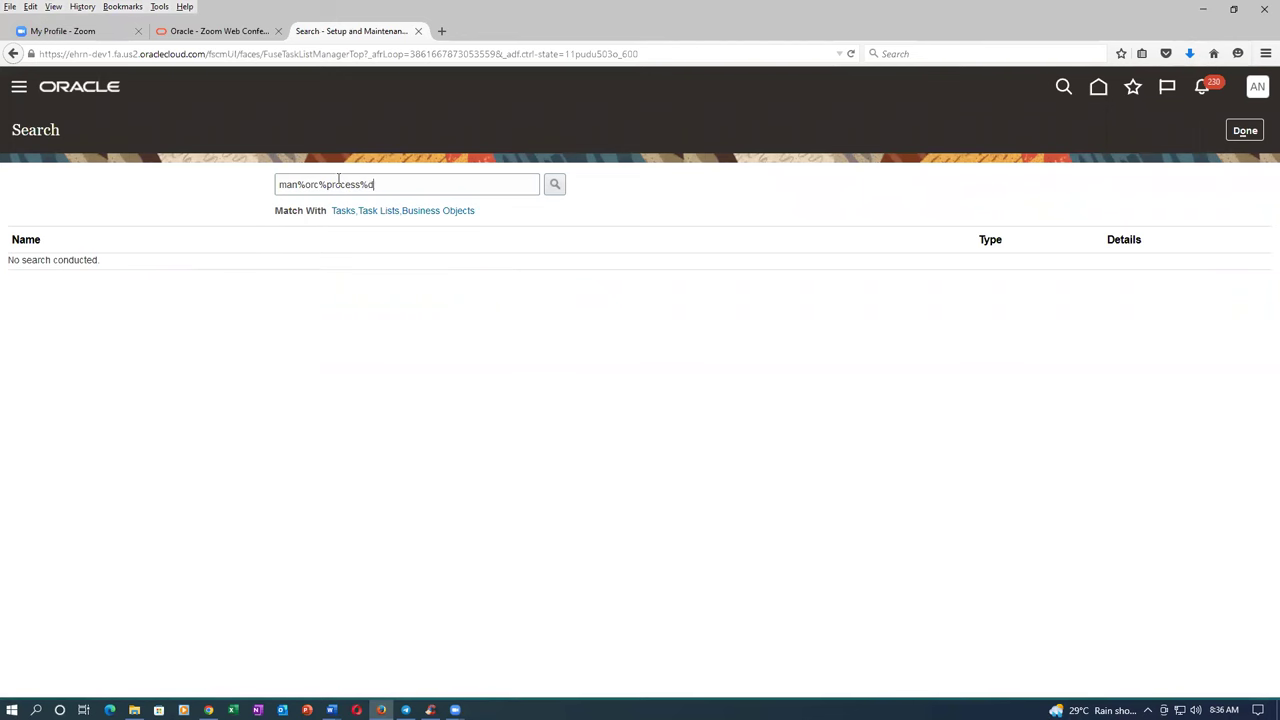
pyautogui.press('Return')
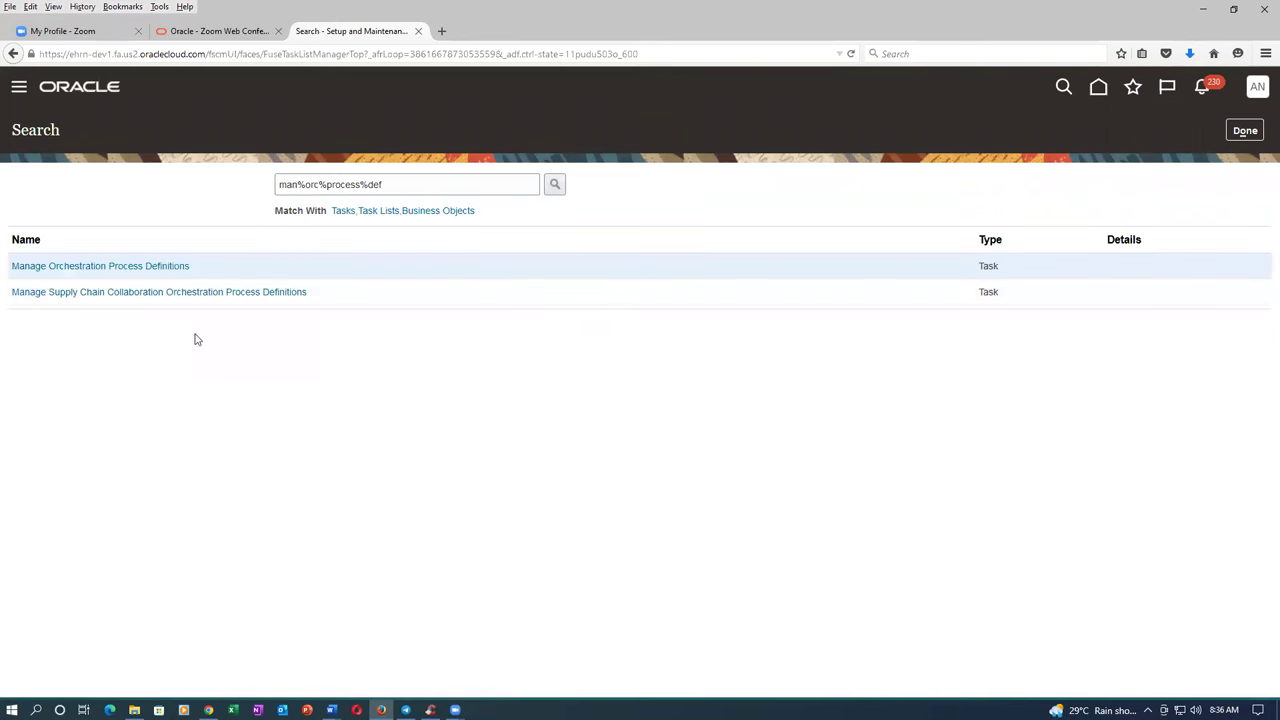
pyautogui.click(106, 266)
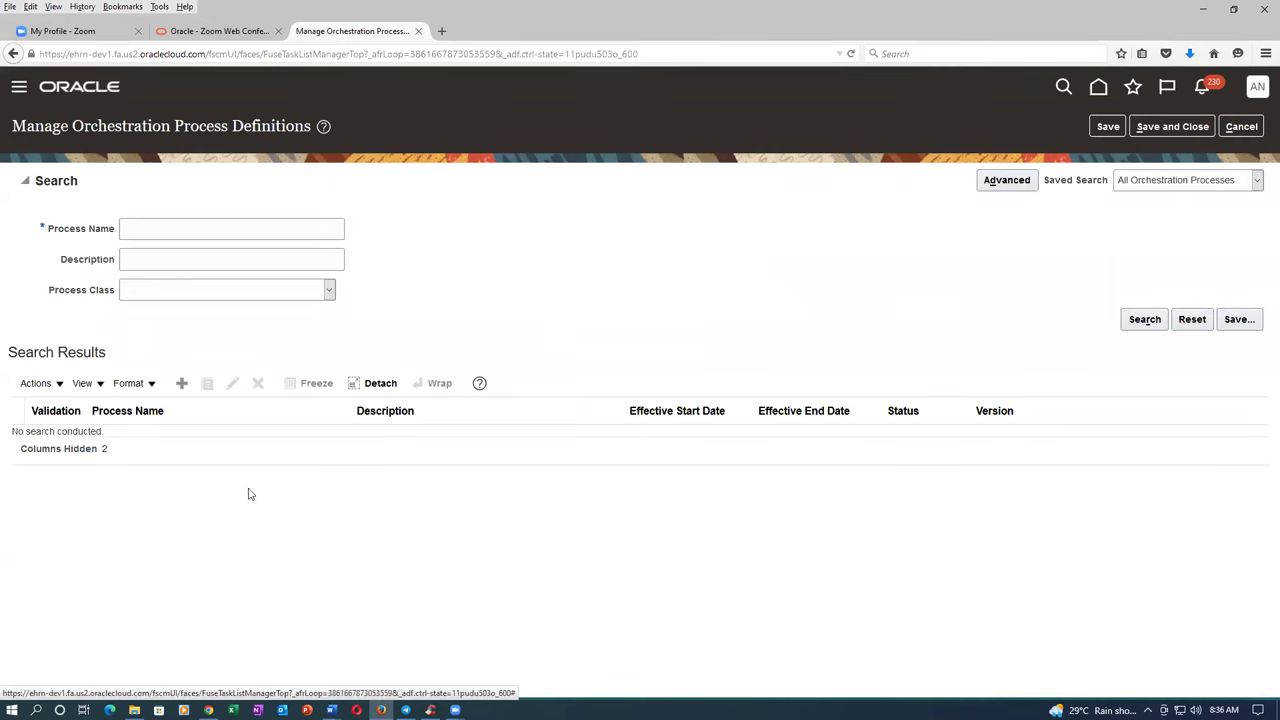
# Search processes named DOO and try duplicating DOO_OrderFulfillmentGenericProcess, dismissing the name-exists error
pyautogui.click(215, 227)
pyautogui.write('DOO')
pyautogui.press('Tab')
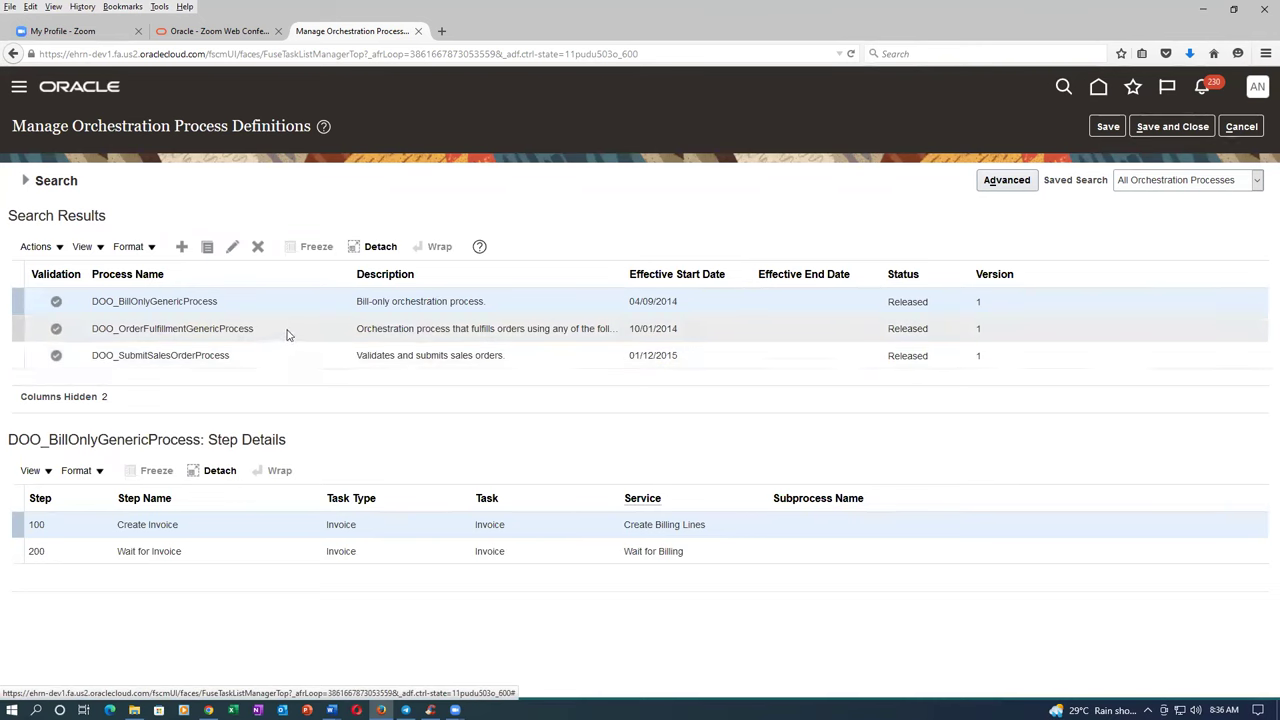
pyautogui.click(286, 328)
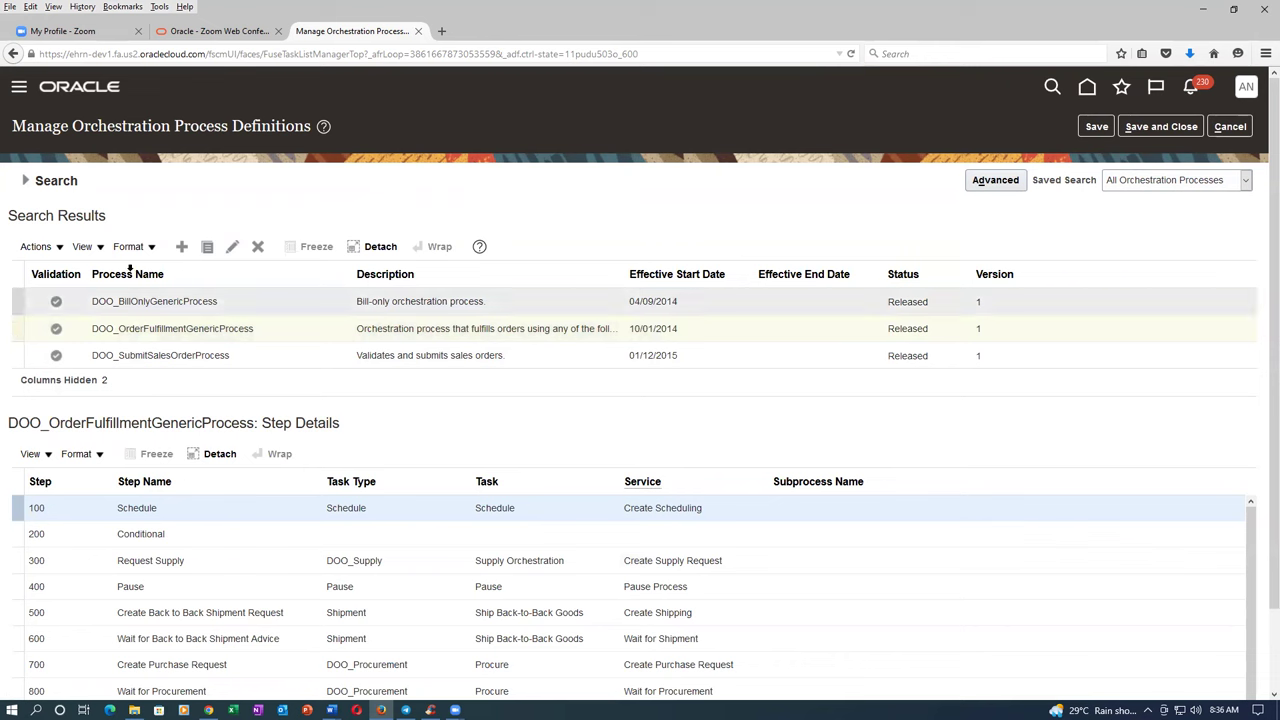
pyautogui.click(207, 246)
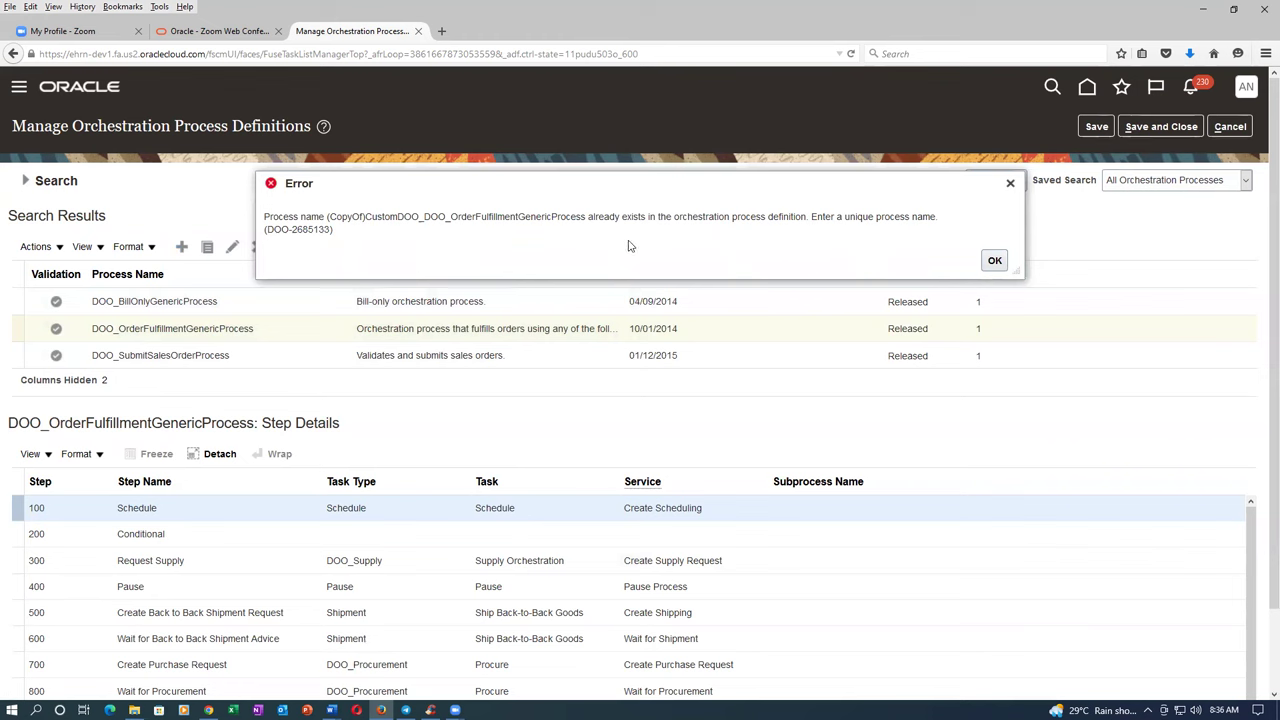
pyautogui.click(994, 260)
# Reselect DOO_OrderFulfillmentGenericProcess and retry the duplicate, dismissing the same name-exists error
pyautogui.click(283, 350)
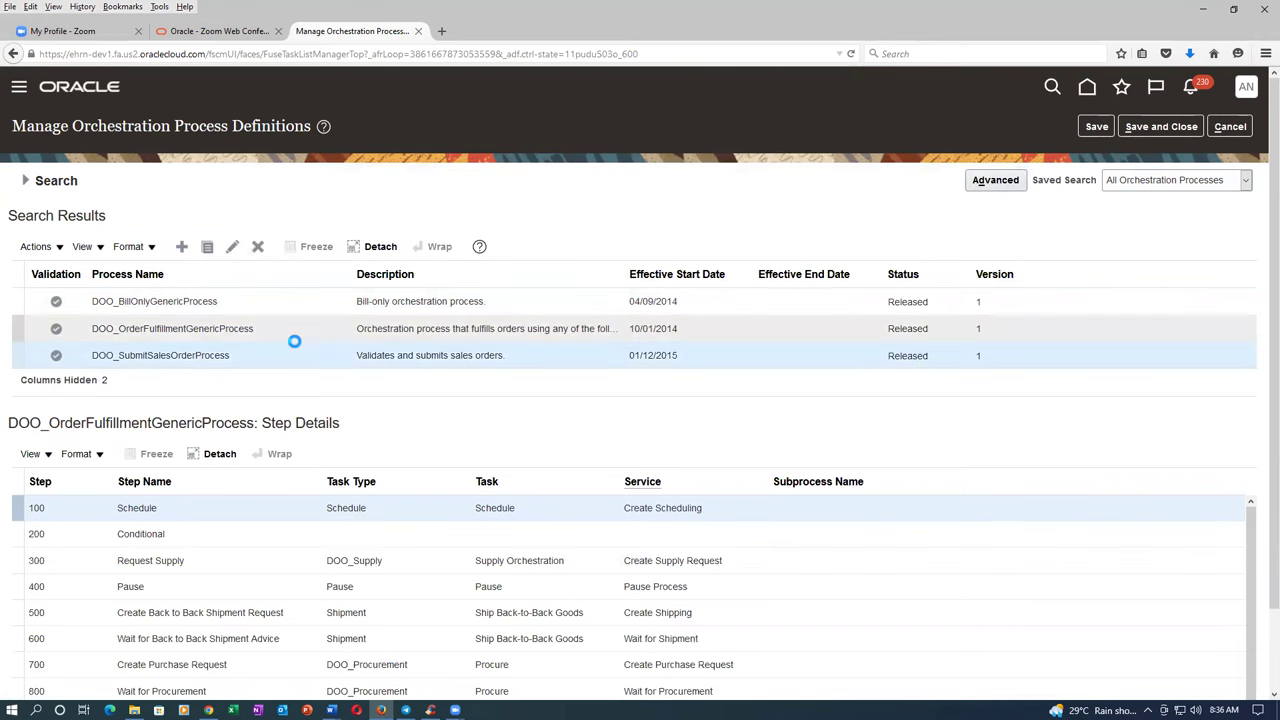
pyautogui.click(293, 329)
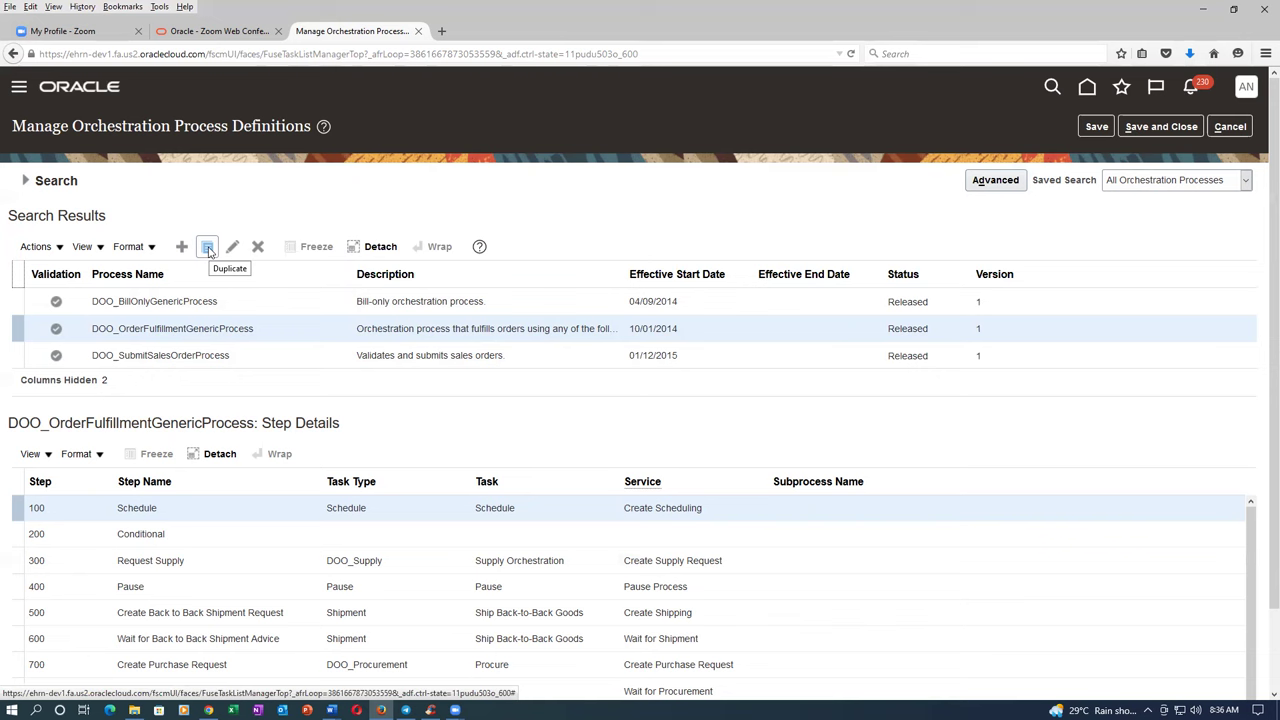
pyautogui.click(208, 250)
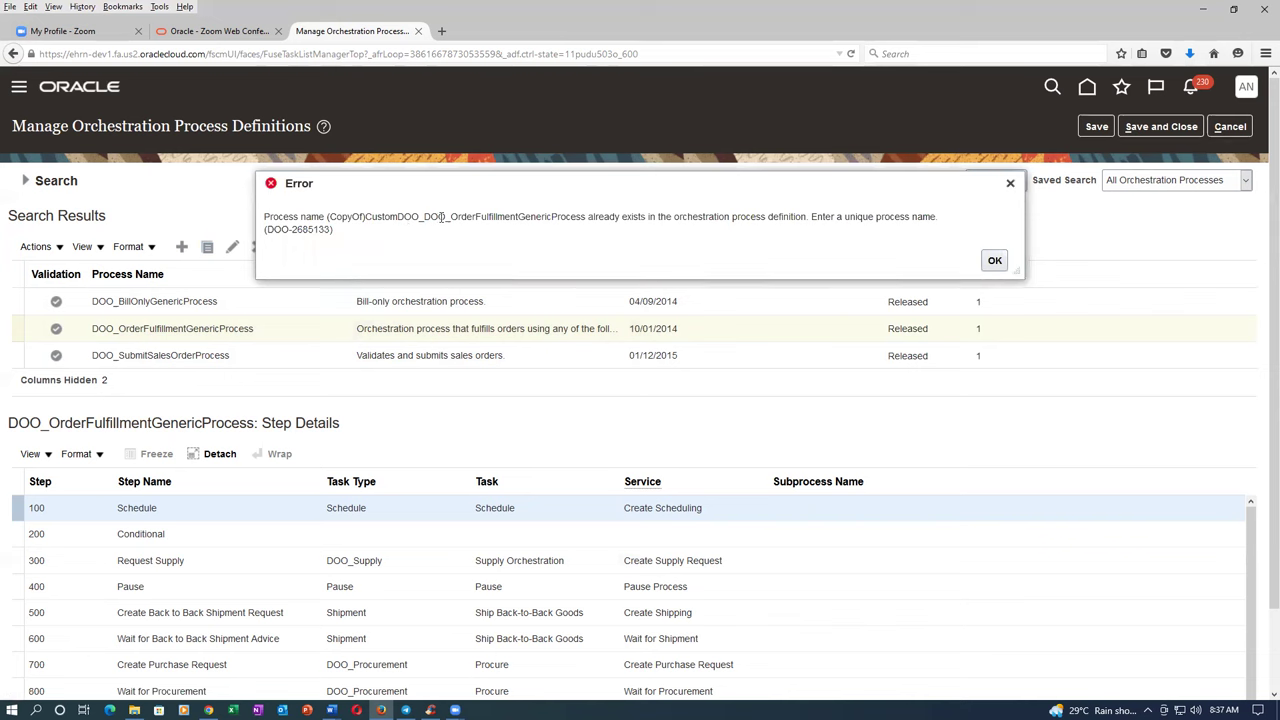
pyautogui.click(994, 261)
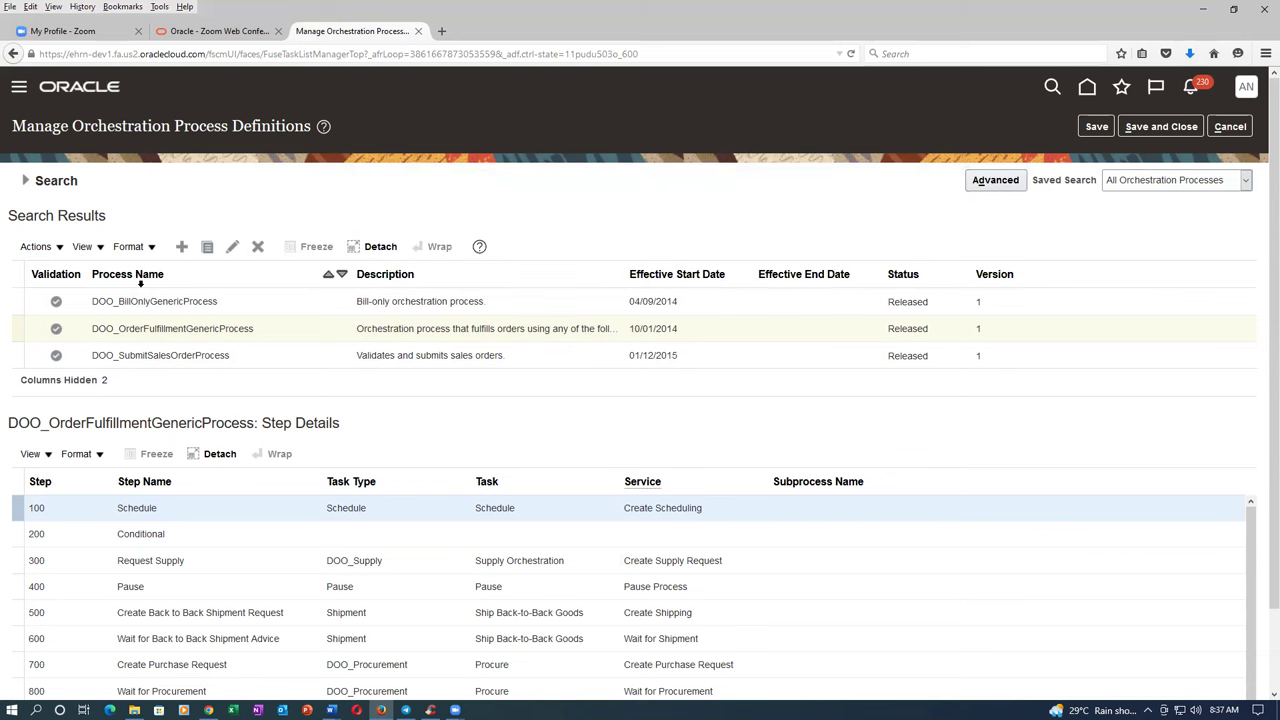
# Search Process Name '(Copy' to find (CopyOf)CustomDOO_DOO_OrderFulfillmentGenericProcess, status New, version 1
pyautogui.click(33, 183)
pyautogui.moveTo(201, 226); pyautogui.dragTo(2, 232)
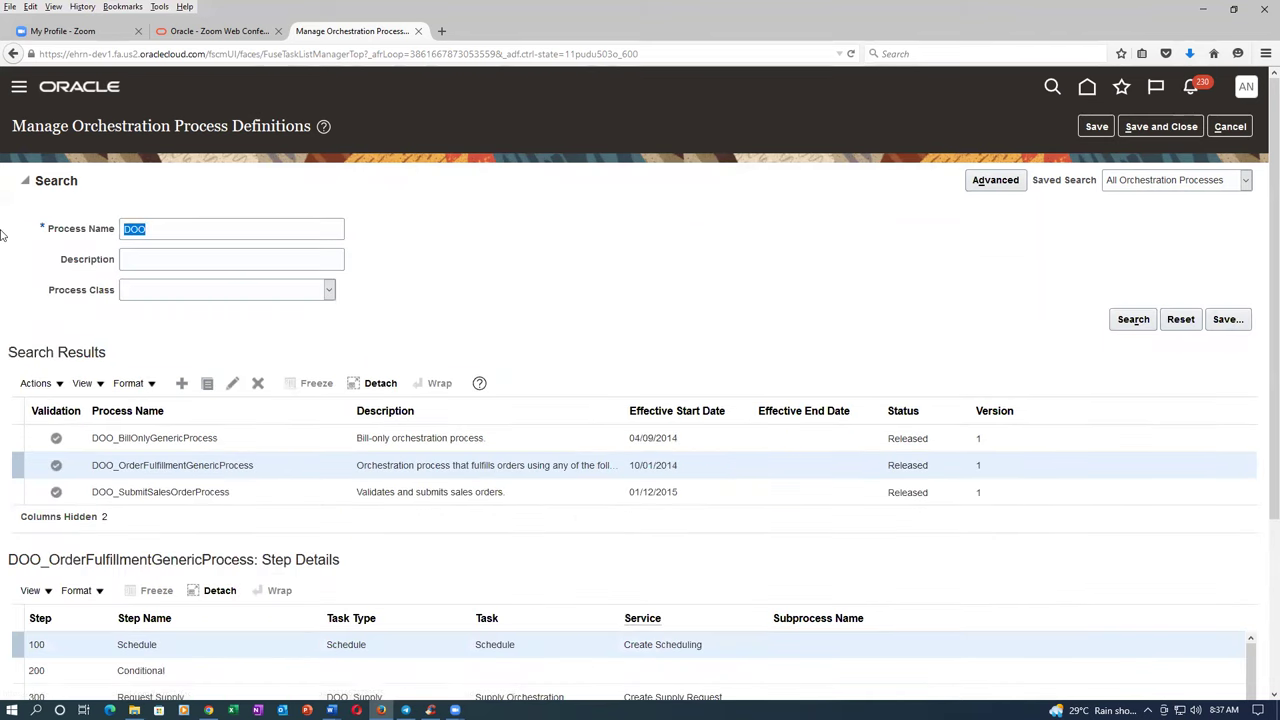
pyautogui.write('CopyOf')
pyautogui.click(1130, 320)
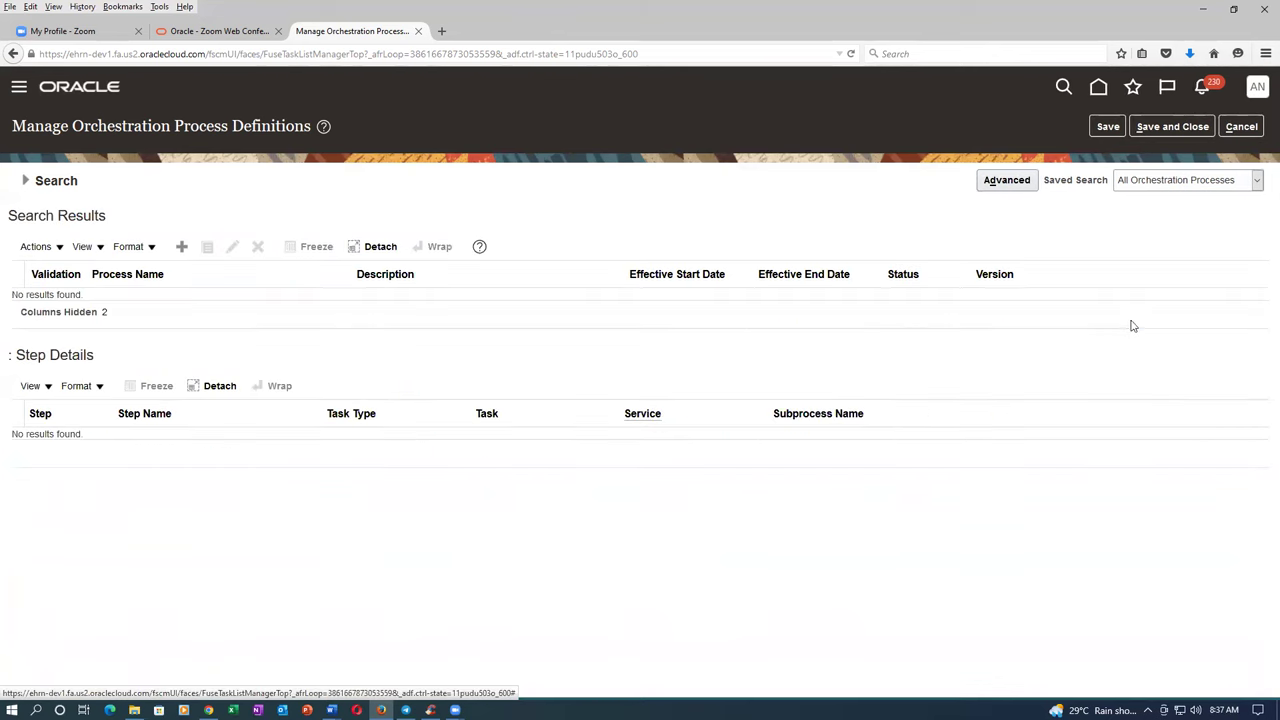
pyautogui.click(25, 180)
pyautogui.click(210, 230)
pyautogui.press('BackSpace')
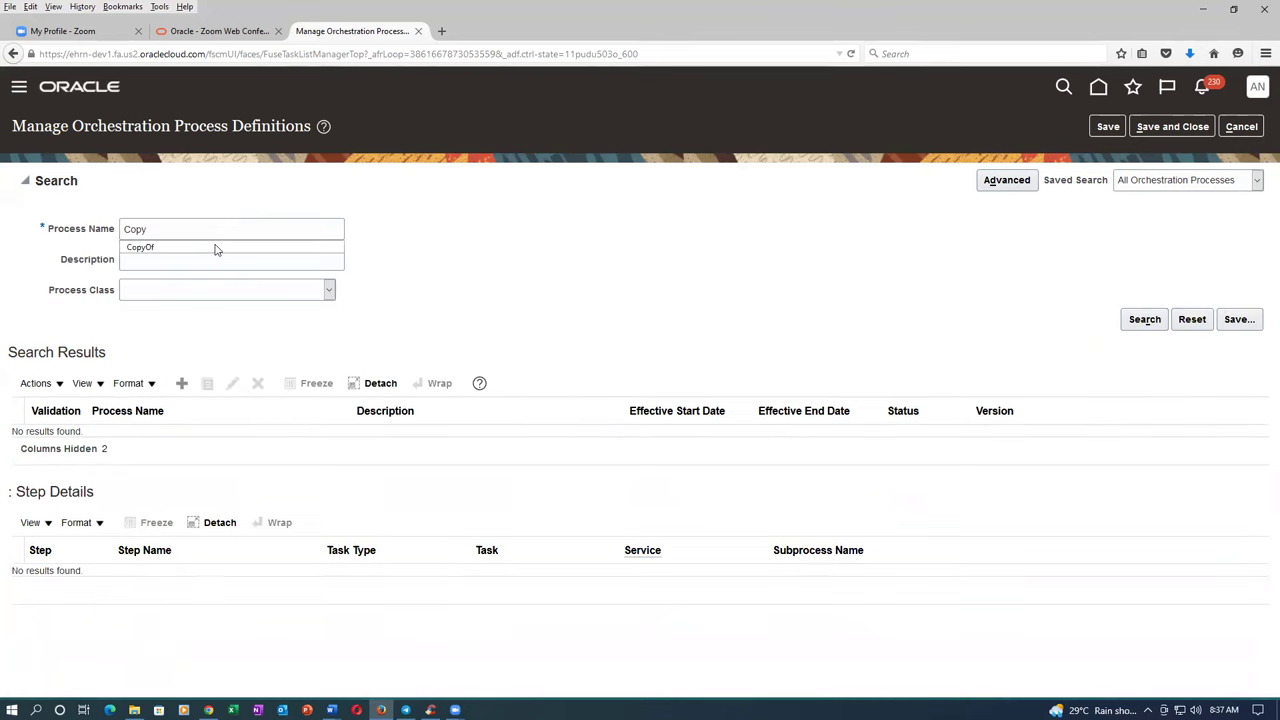
pyautogui.click(1128, 324)
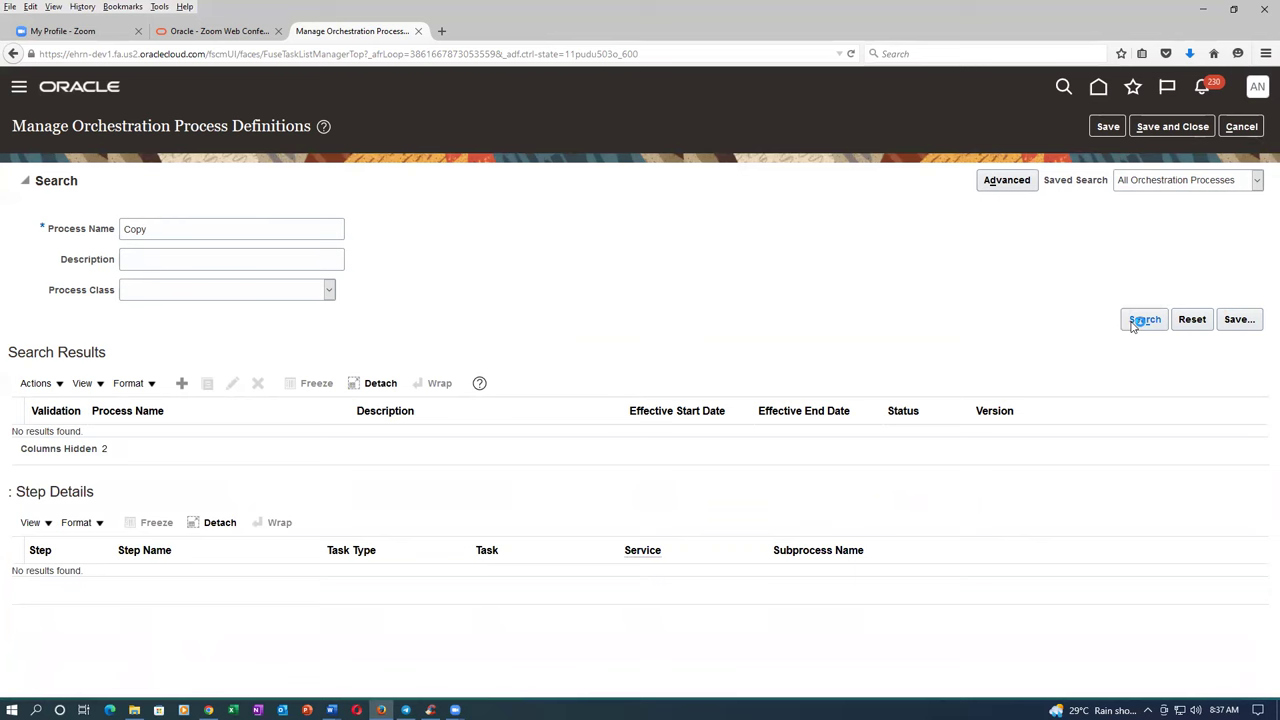
pyautogui.click(25, 181)
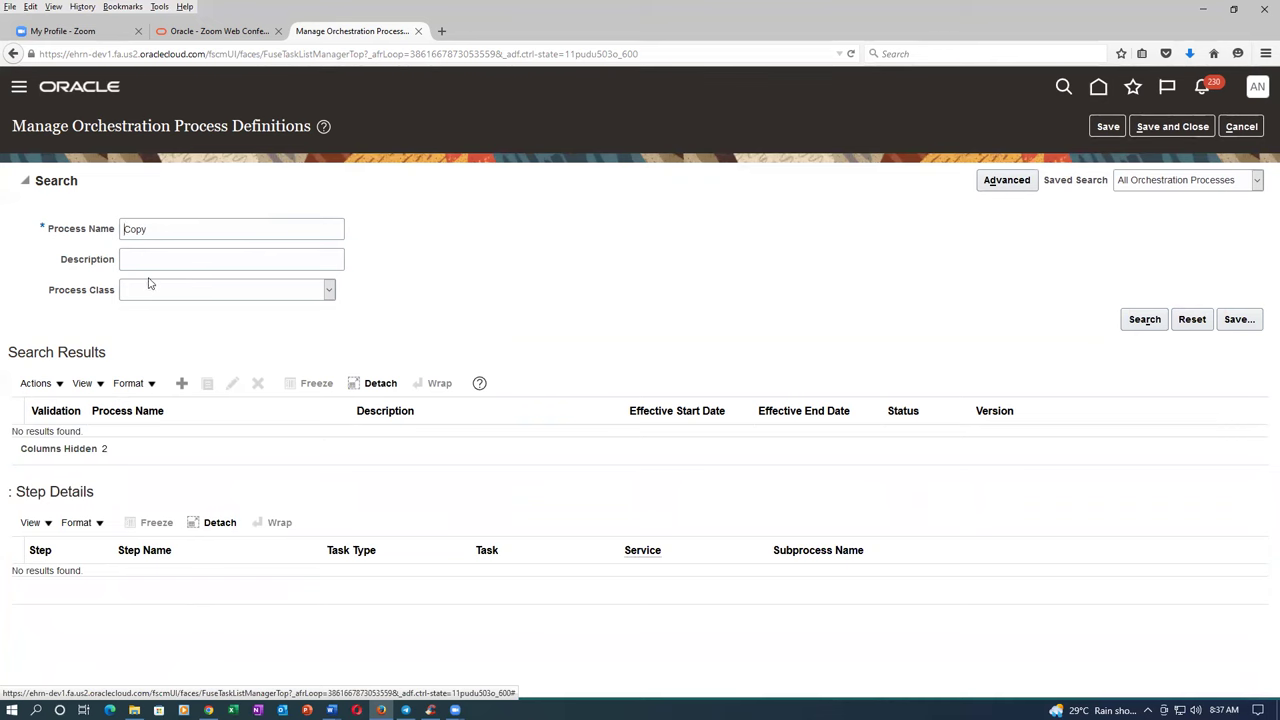
pyautogui.write('(')
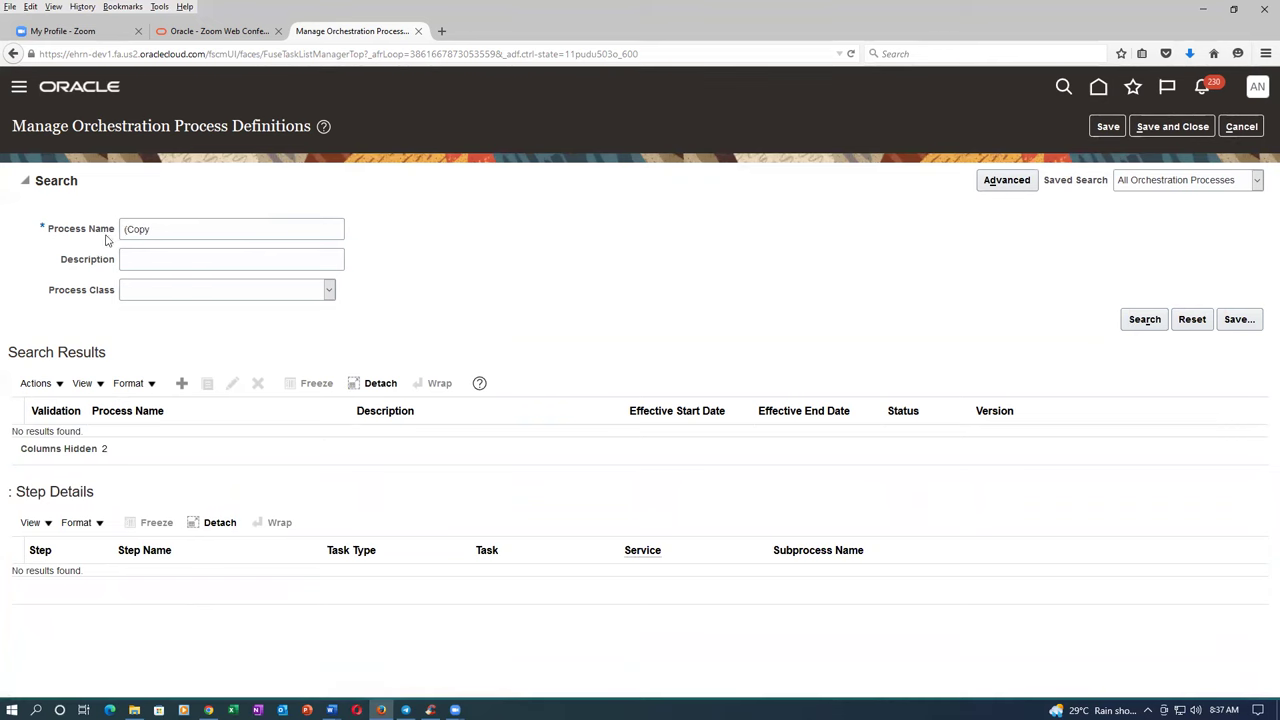
pyautogui.click(1138, 322)
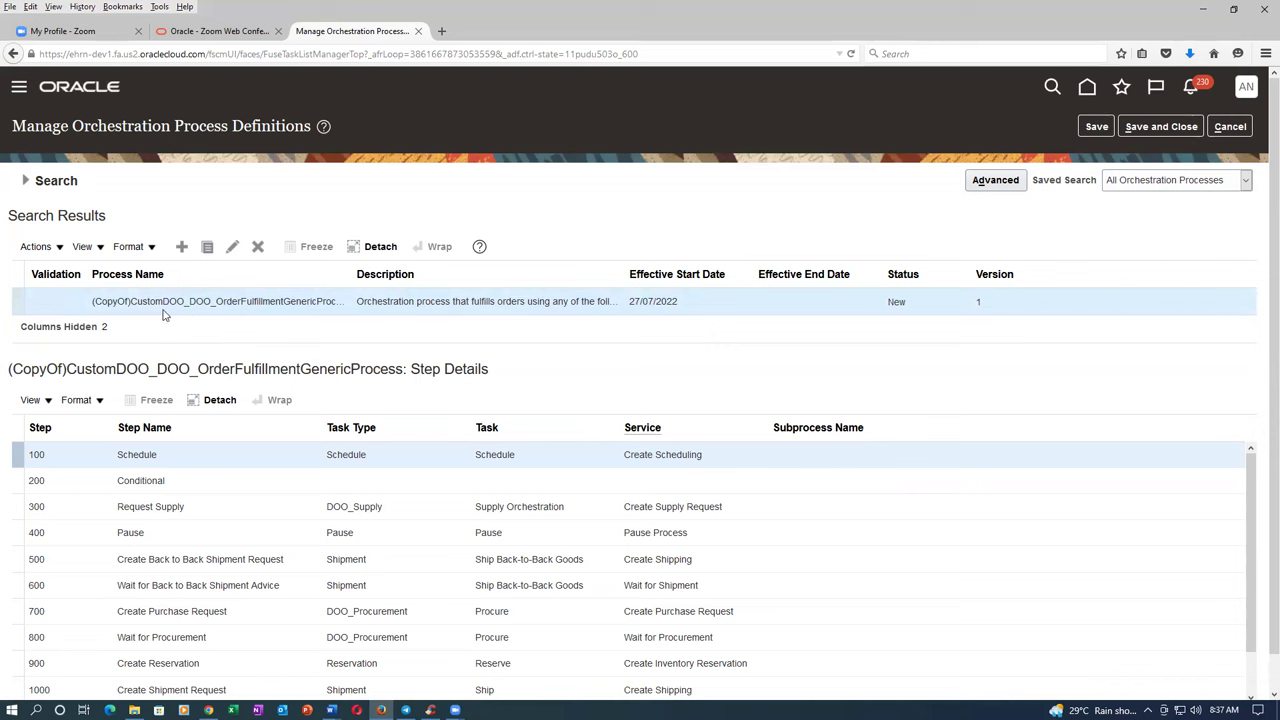
# Rename the copied process's Process Name to CustomDOO_No_Sch_No_Reservation
pyautogui.click(232, 246)
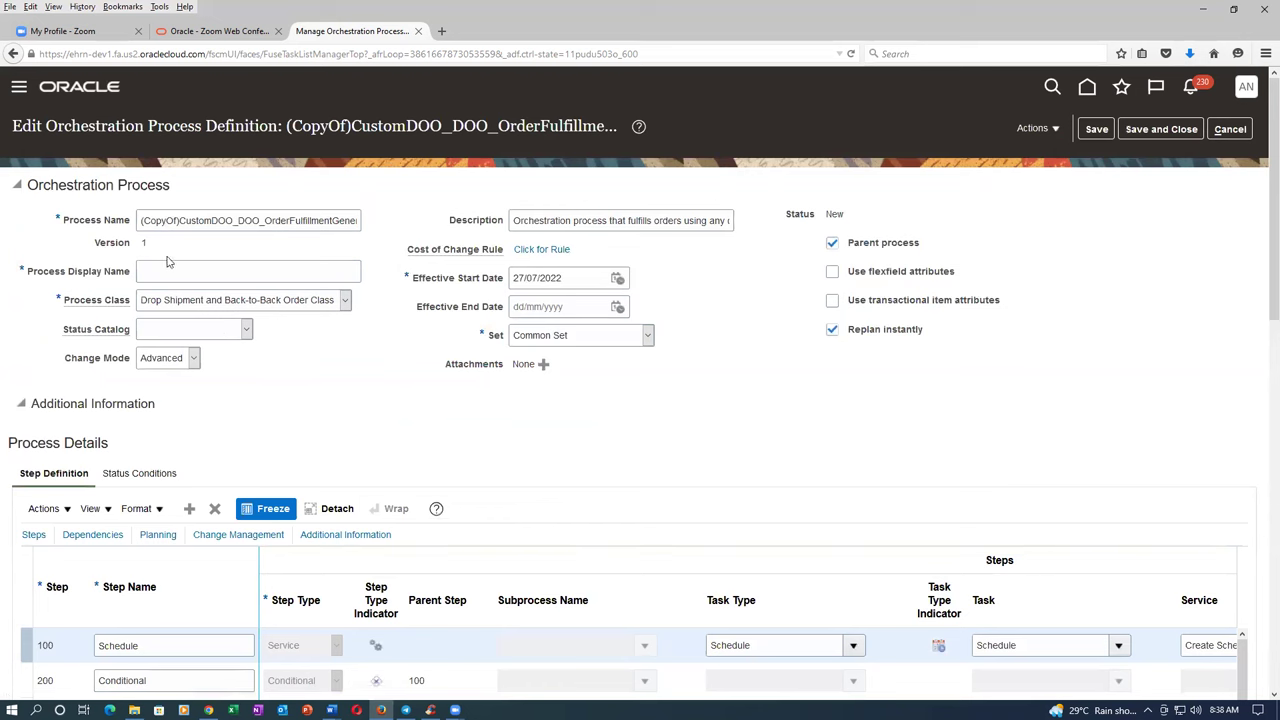
pyautogui.press('End')
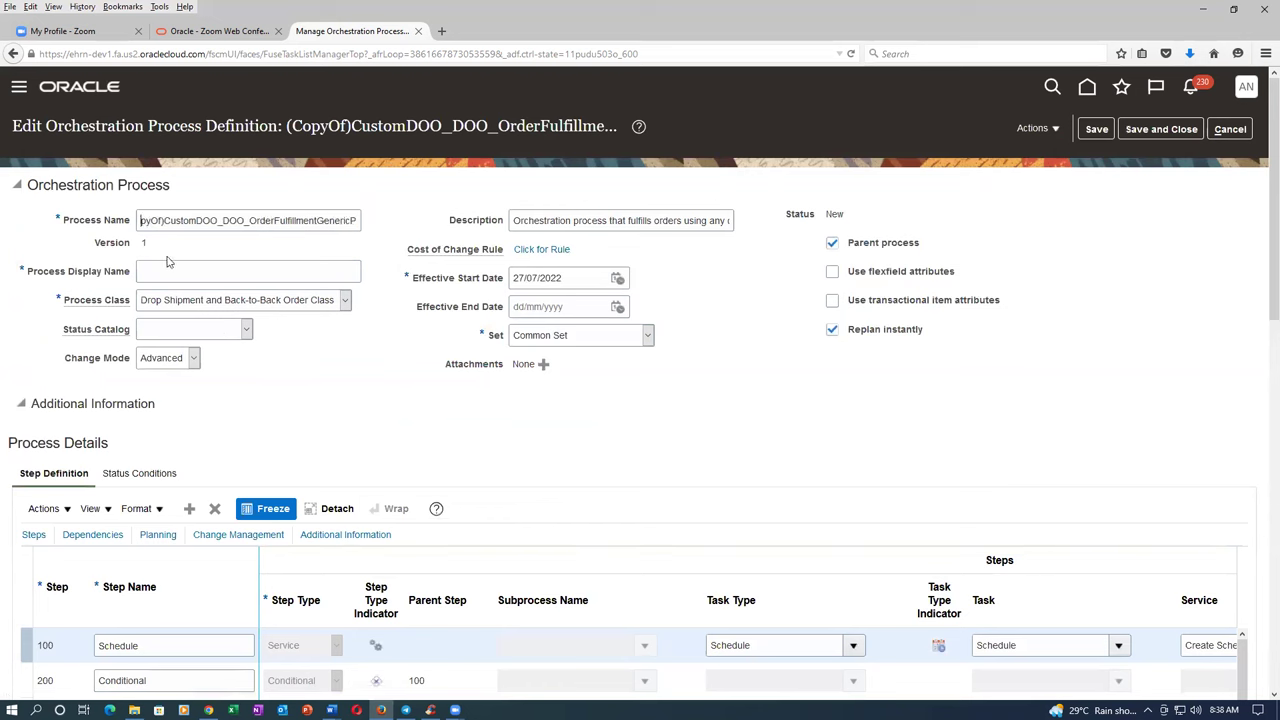
pyautogui.press('Home')
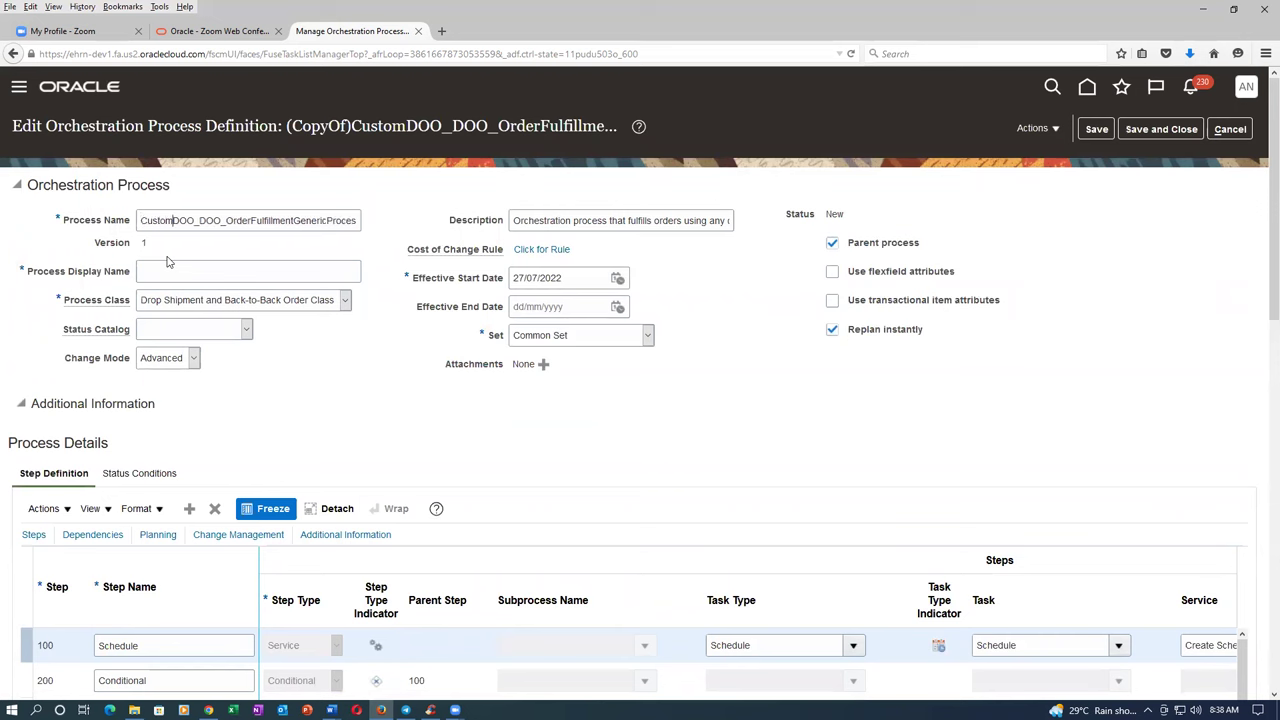
pyautogui.write('No_Sc')
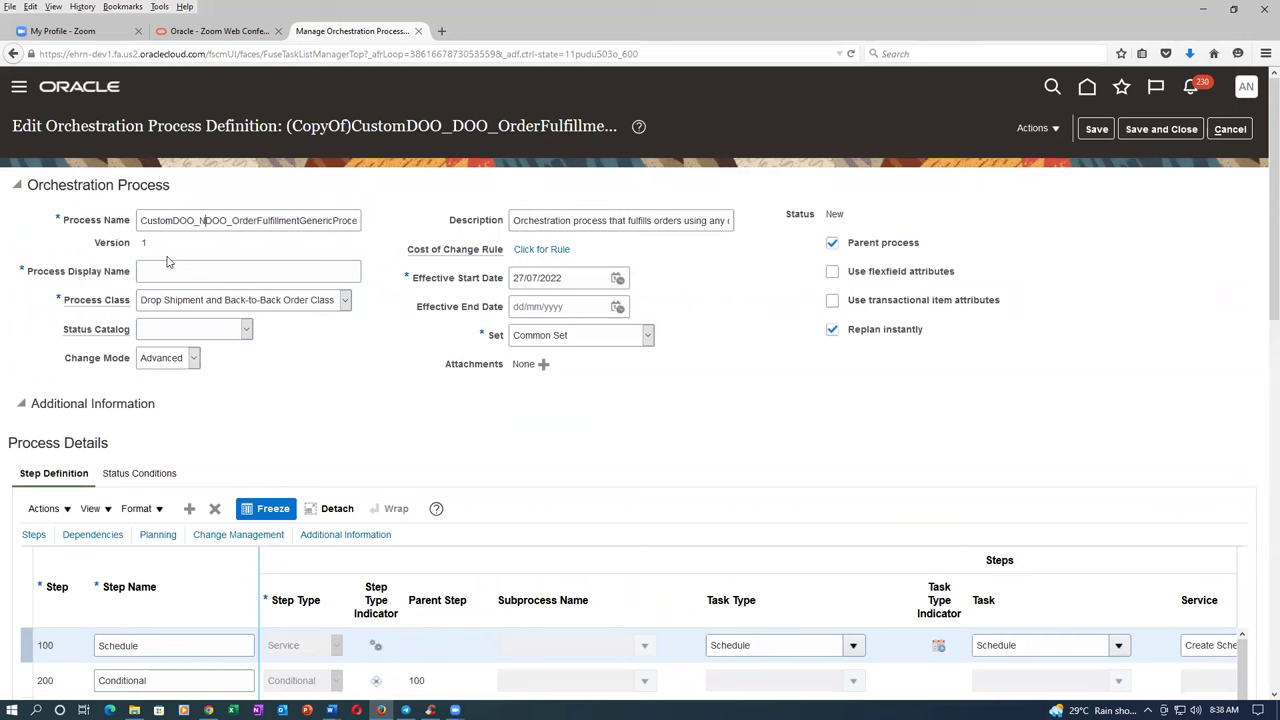
pyautogui.write('h_No_')
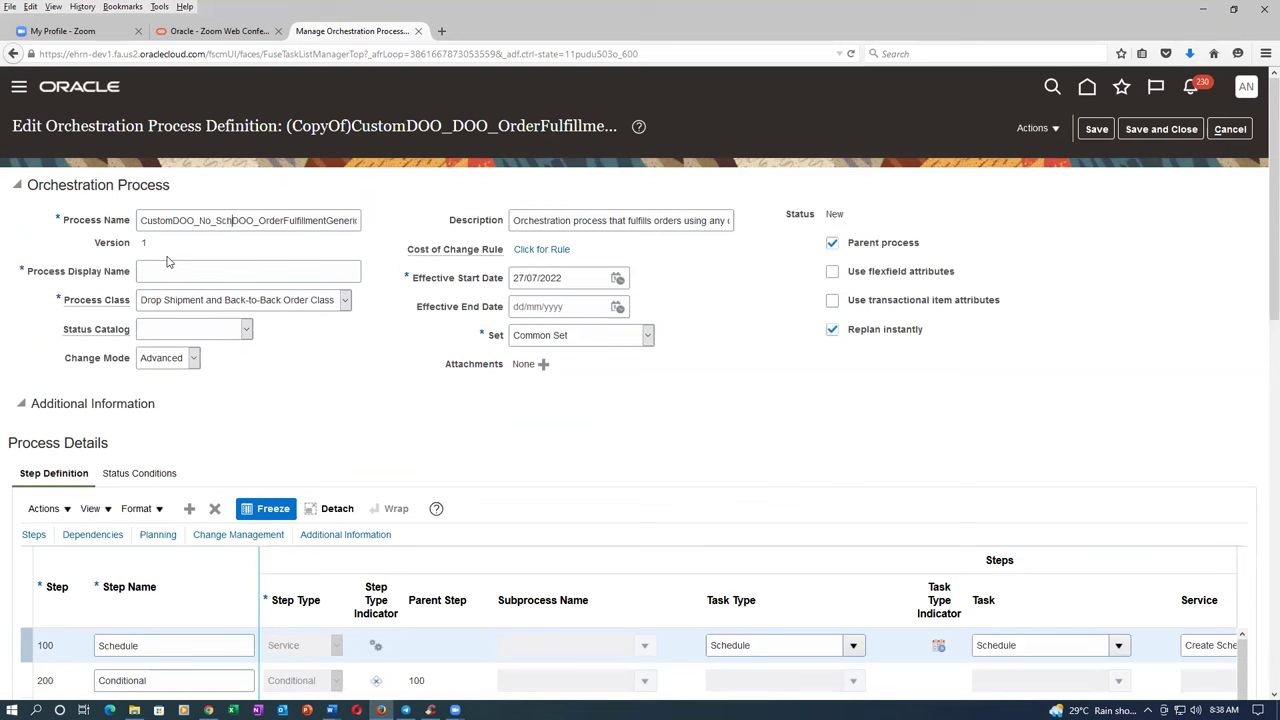
pyautogui.write('Reservation')
pyautogui.press('Delete')
pyautogui.press('Delete')
pyautogui.press('Delete')
pyautogui.press('Delete')
pyautogui.press('Delete')
pyautogui.press('Delete')
pyautogui.press('Delete')
pyautogui.press('Delete')
pyautogui.press('Delete')
pyautogui.press('Delete')
pyautogui.press('Delete')
pyautogui.press('Delete')
pyautogui.press('Delete')
pyautogui.press('Delete')
pyautogui.press('Delete')
pyautogui.press('Delete')
pyautogui.press('Delete')
pyautogui.press('Delete')
pyautogui.press('Delete')
pyautogui.press('Delete')
pyautogui.press('Delete')
pyautogui.press('Delete')
pyautogui.press('Delete')
pyautogui.press('Delete')
pyautogui.press('Delete')
pyautogui.press('Delete')
pyautogui.press('Delete')
pyautogui.press('Delete')
pyautogui.press('Delete')
# Copy CustomDOO_No_Sch_No_Reservation into Process Display Name and save the process
pyautogui.hotkey('ctrl', 'a')
pyautogui.hotkey('ctrl', 'c')
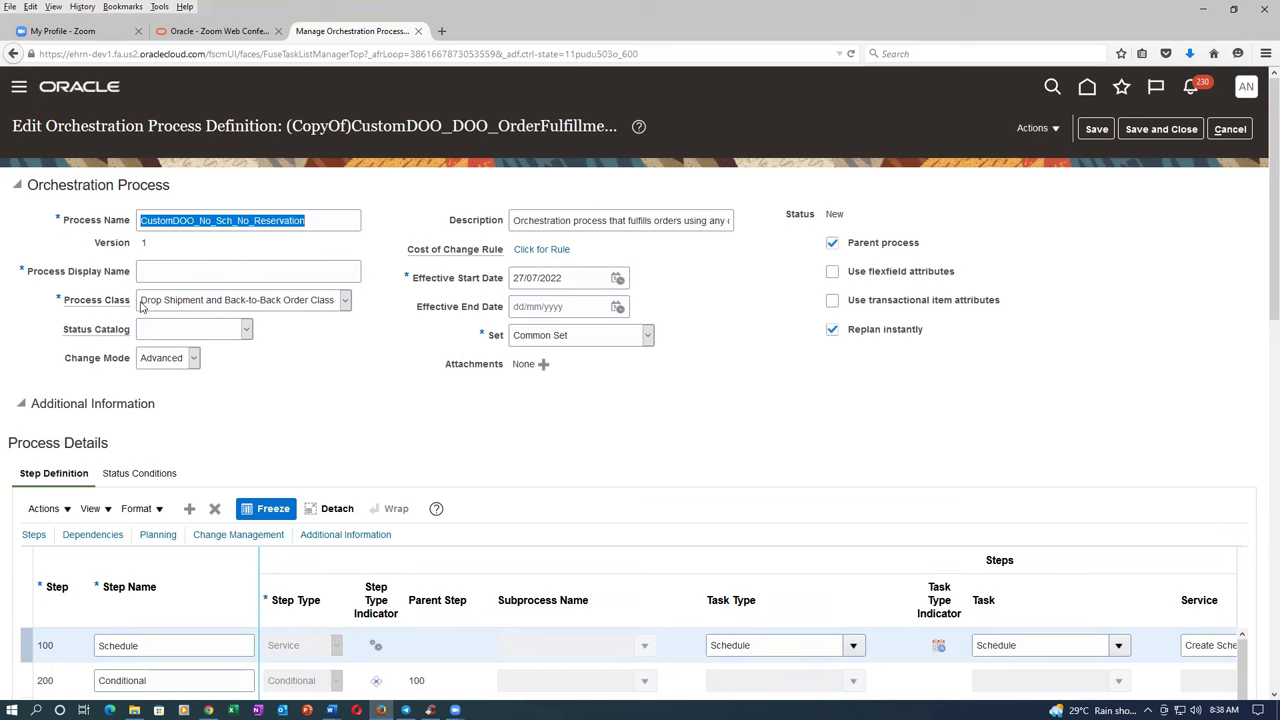
pyautogui.click(153, 275)
pyautogui.hotkey('ctrl', 'v')
pyautogui.click(1097, 130)
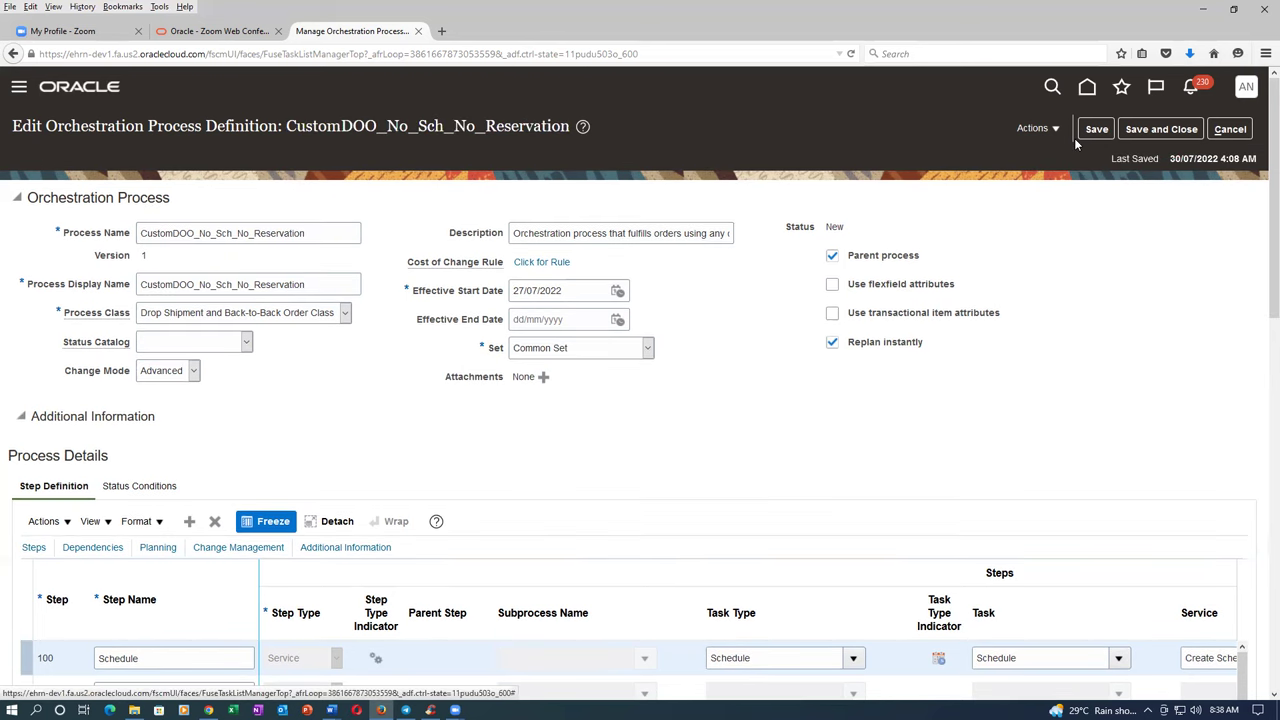
pyautogui.click(1036, 129)
# Validate the process, then rename it to CustomDOO_t01_No_Sch_No_Reservation
pyautogui.click(1054, 154)
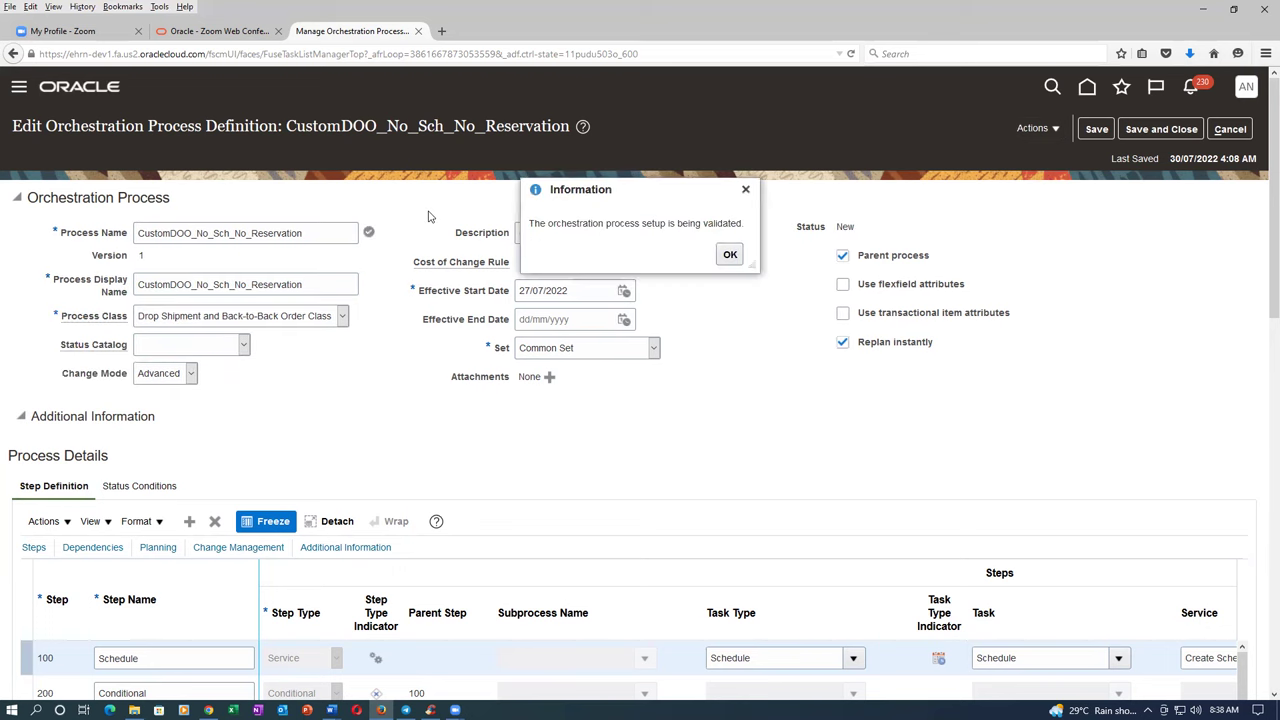
pyautogui.click(731, 255)
pyautogui.click(191, 233)
pyautogui.write('_f01')
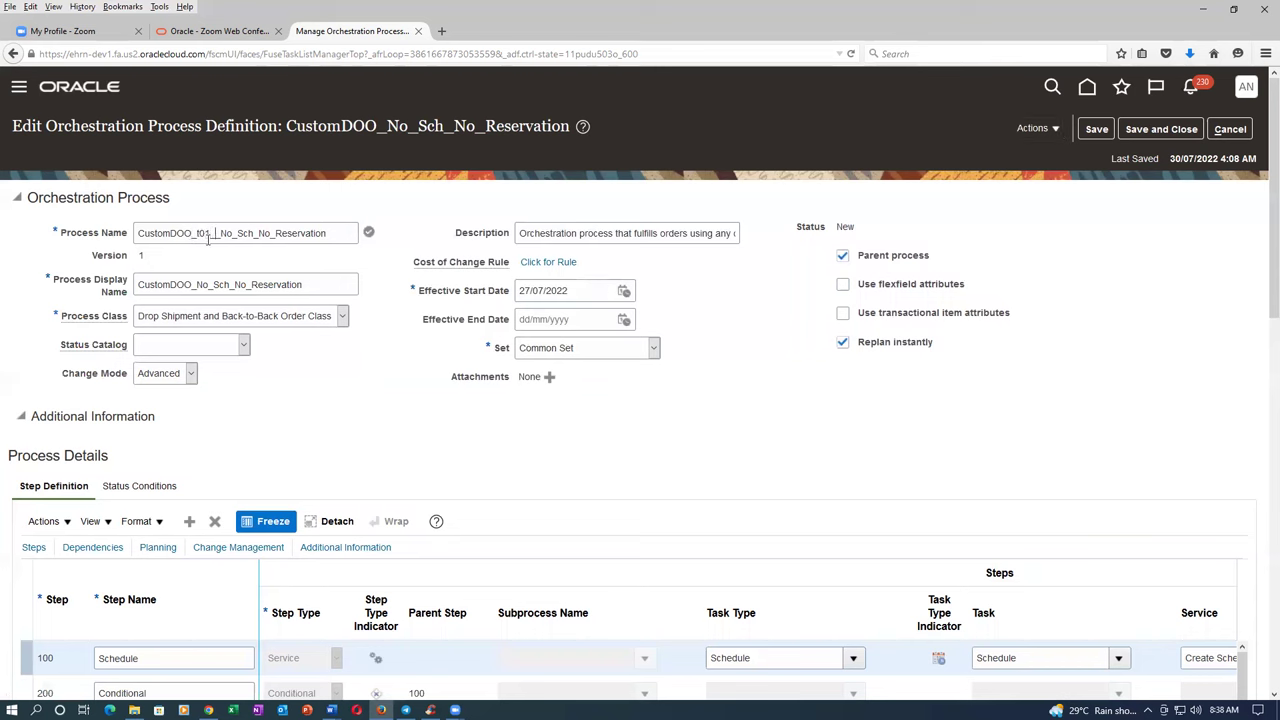
pyautogui.press('BackSpace')
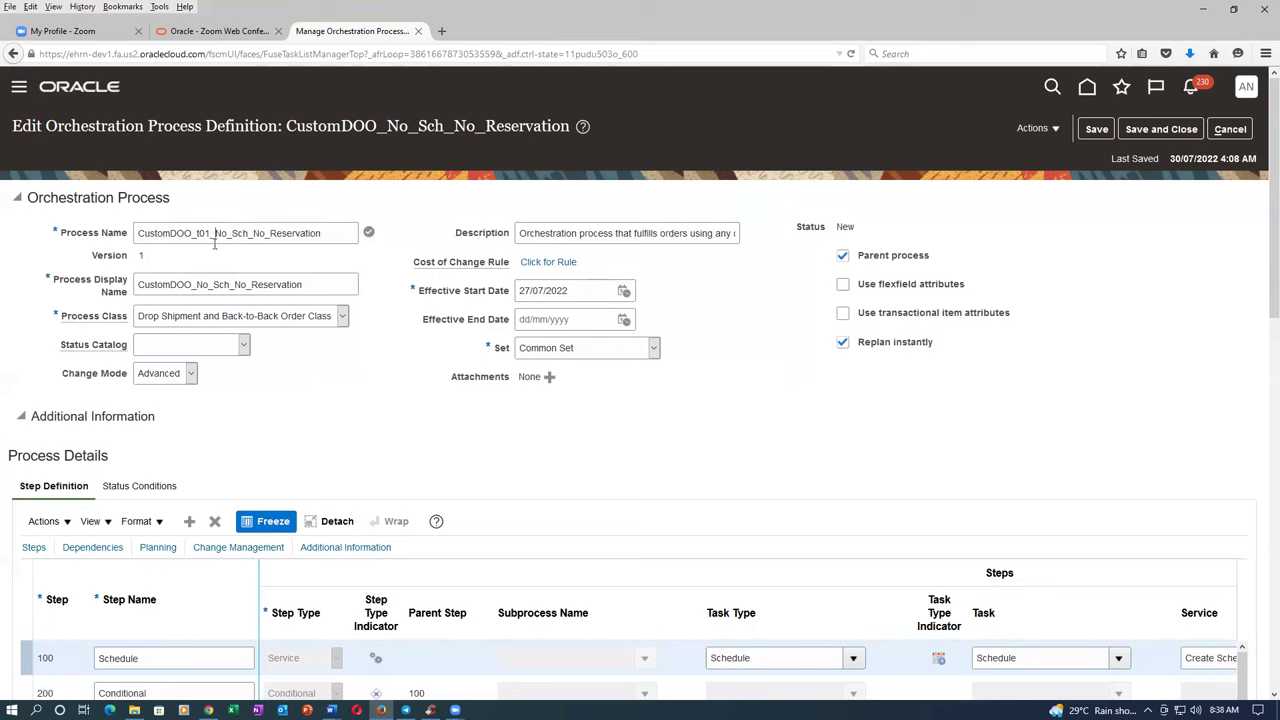
# Set the display name to CustomDOO_t01_No_Sch_No_Reservation and save the process
pyautogui.moveTo(344, 233); pyautogui.dragTo(108, 255)
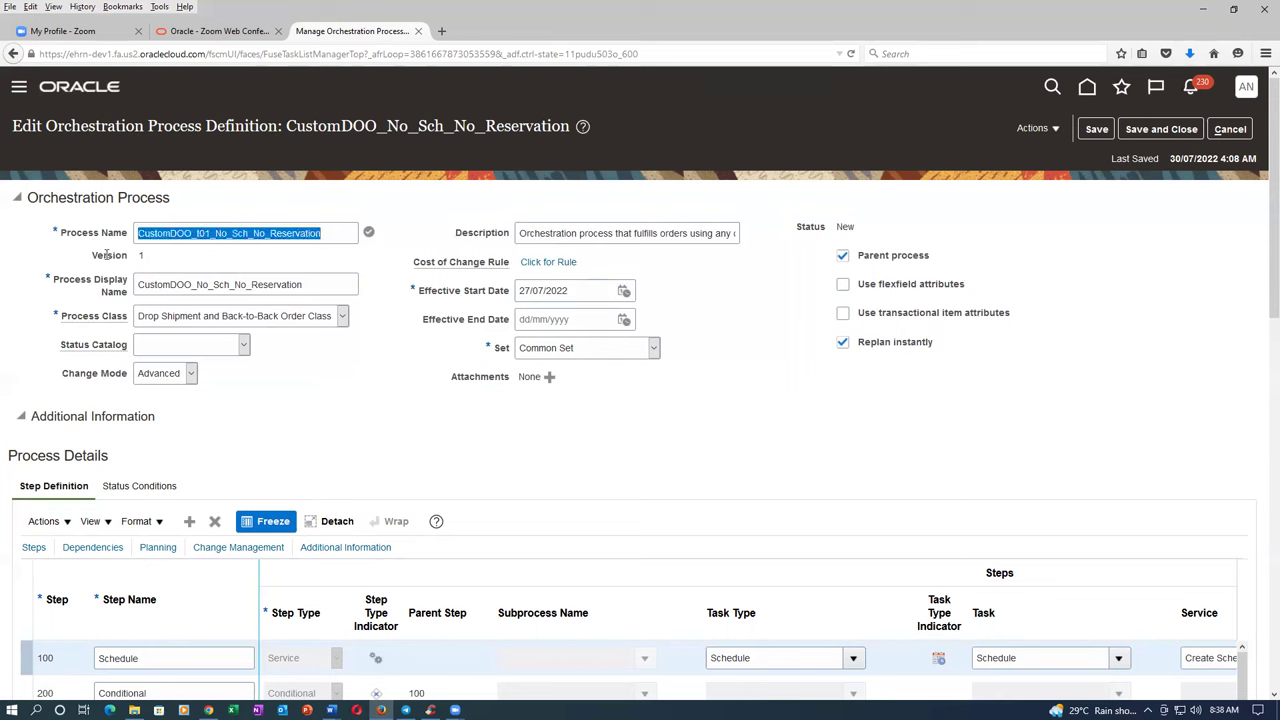
pyautogui.hotkey('ctrl', 'c')
pyautogui.tripleClick(334, 284)
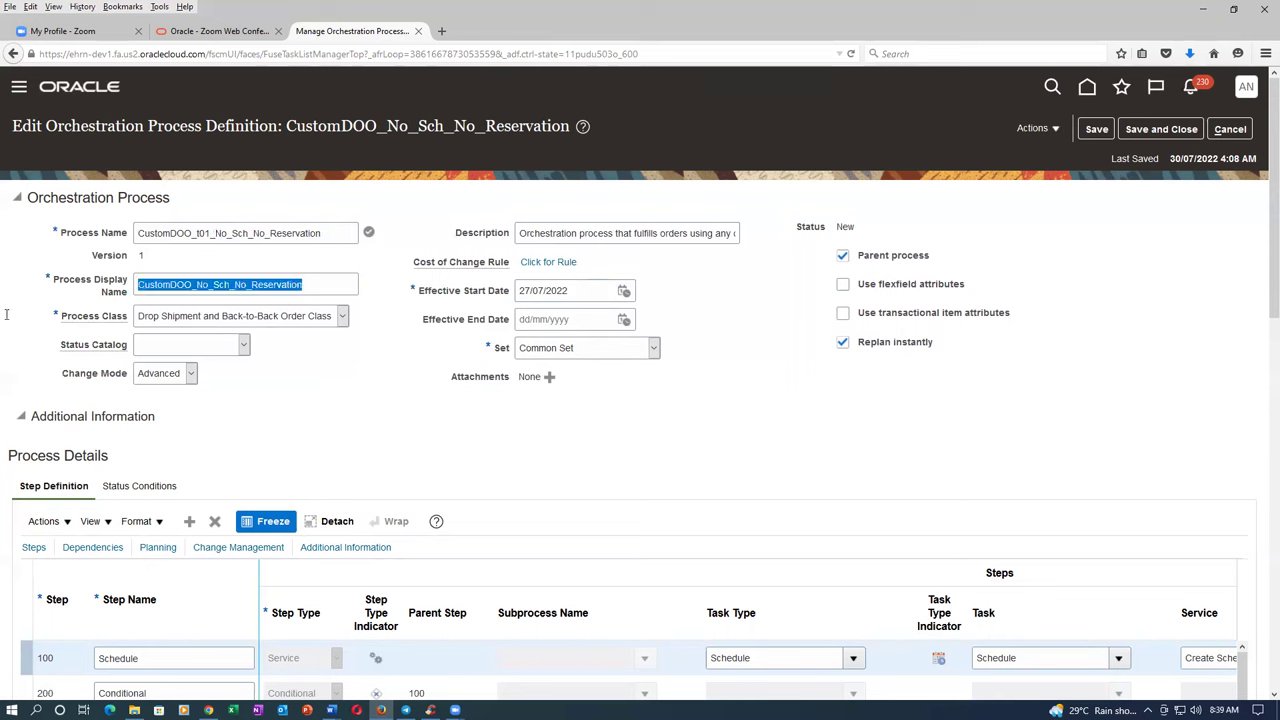
pyautogui.hotkey('ctrl', 'v')
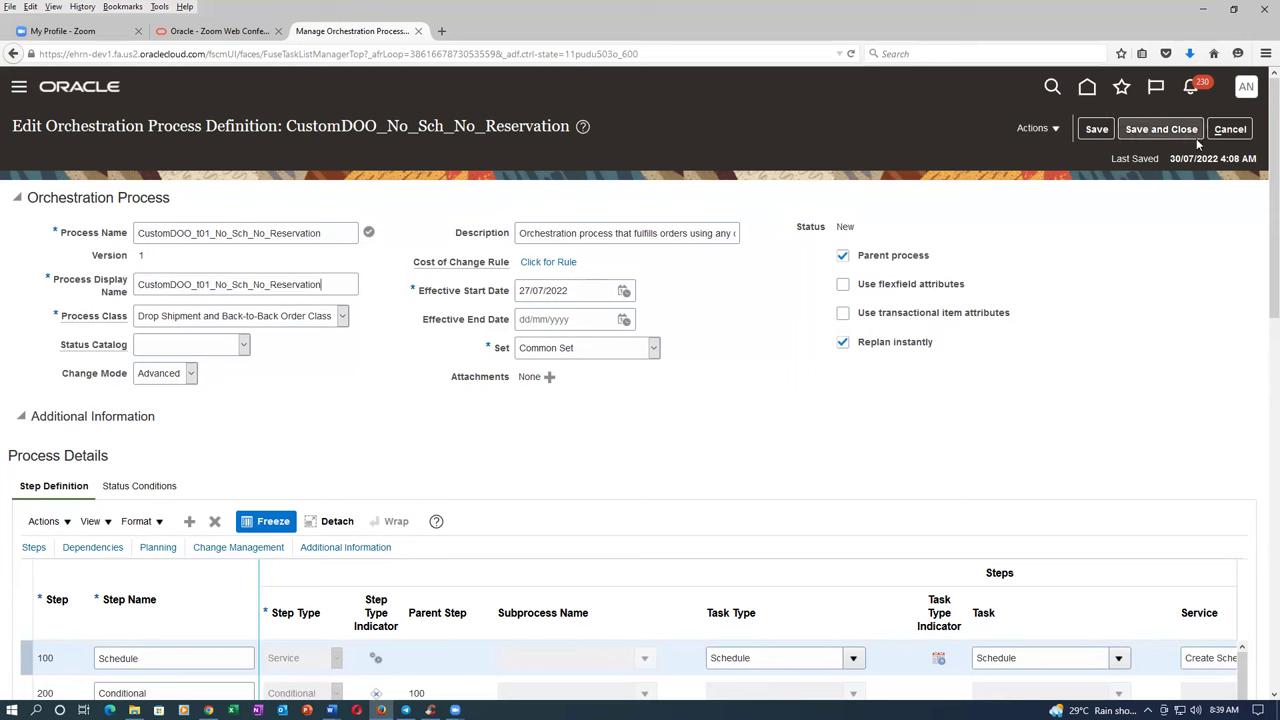
pyautogui.click(1096, 129)
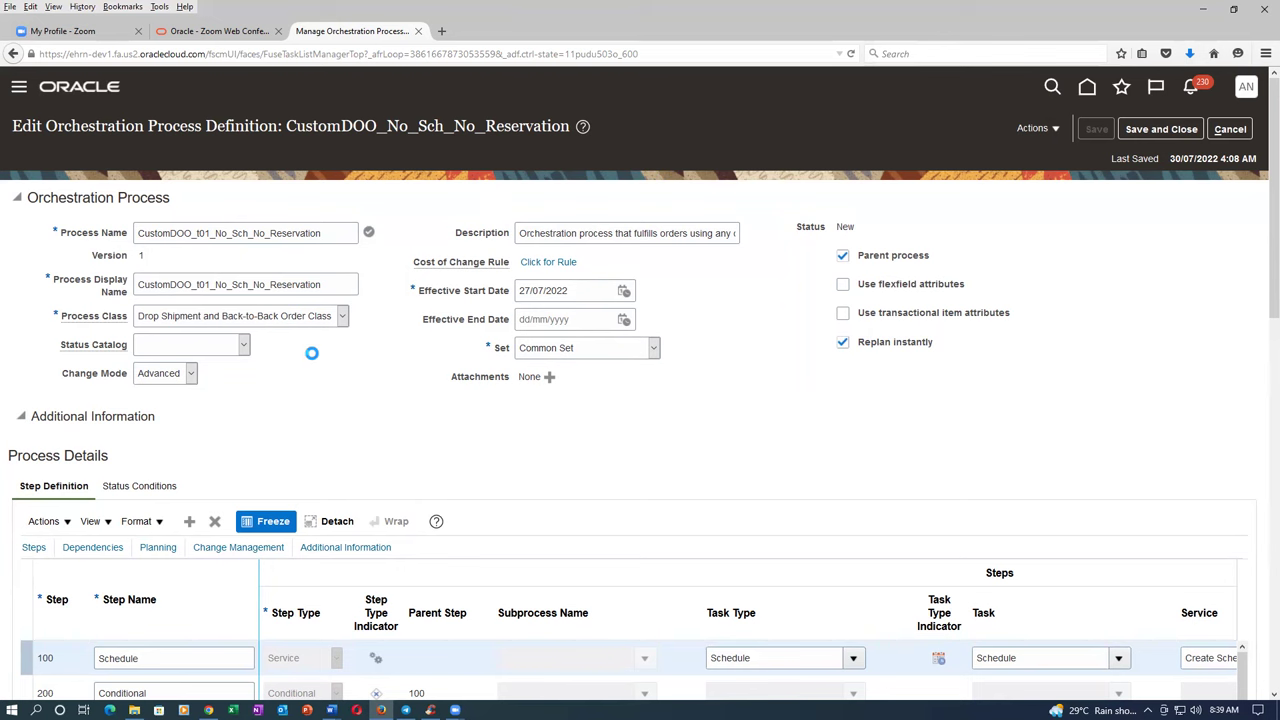
pyautogui.scroll(-3, 340, 320)
pyautogui.scroll(3, 356, 283)
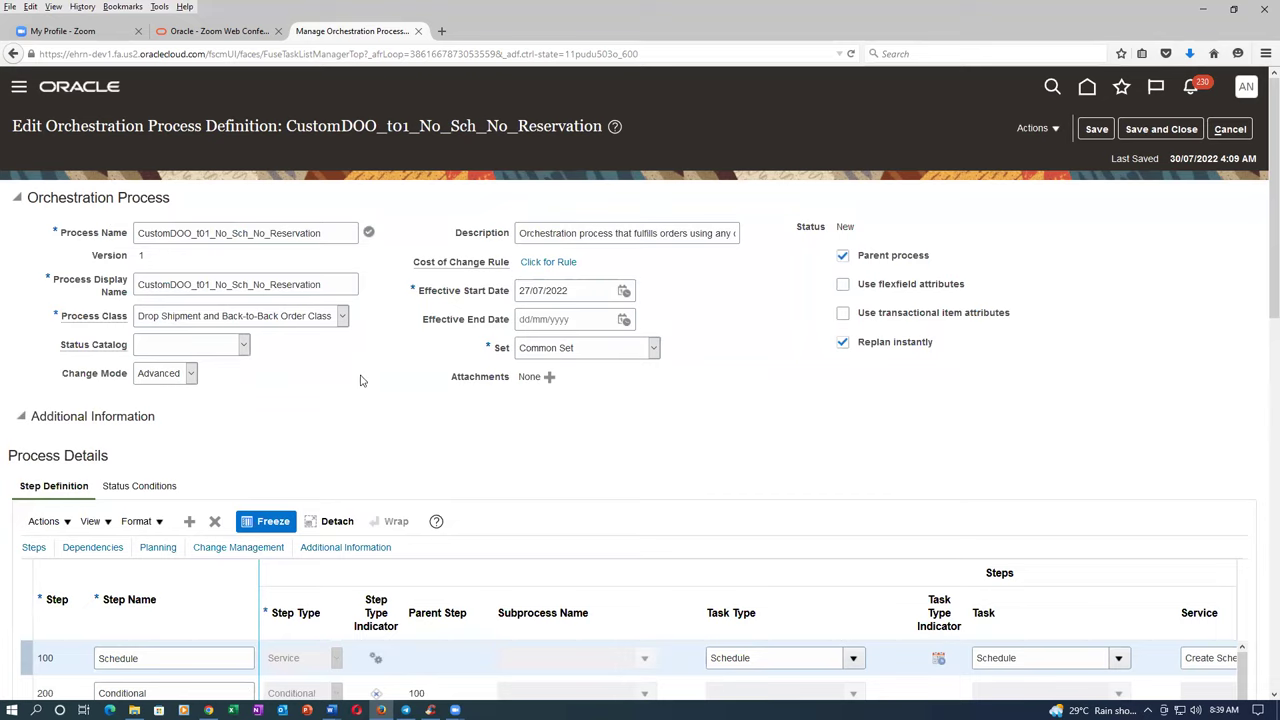
# Read the Word guide's step 6 on deleting step 100, then return to Oracle's Step Definition table
pyautogui.hotkey('alt', 'Tab')
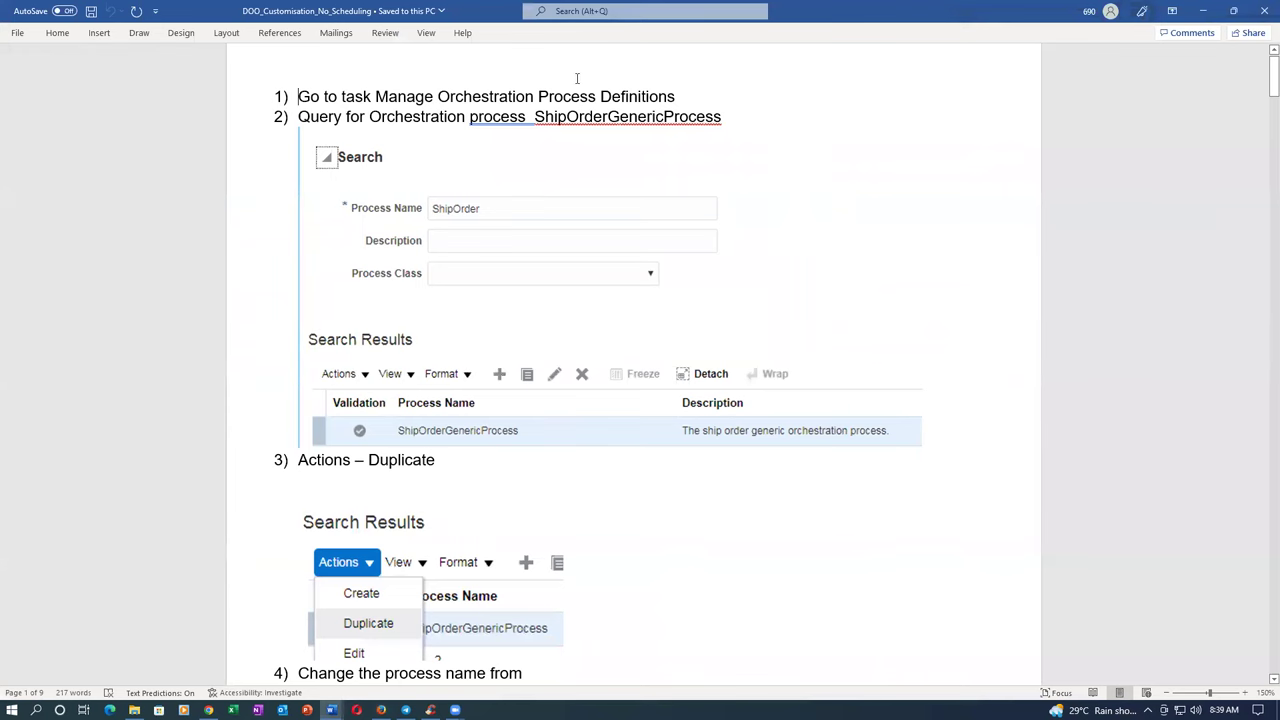
pyautogui.scroll(-1, 461, 276)
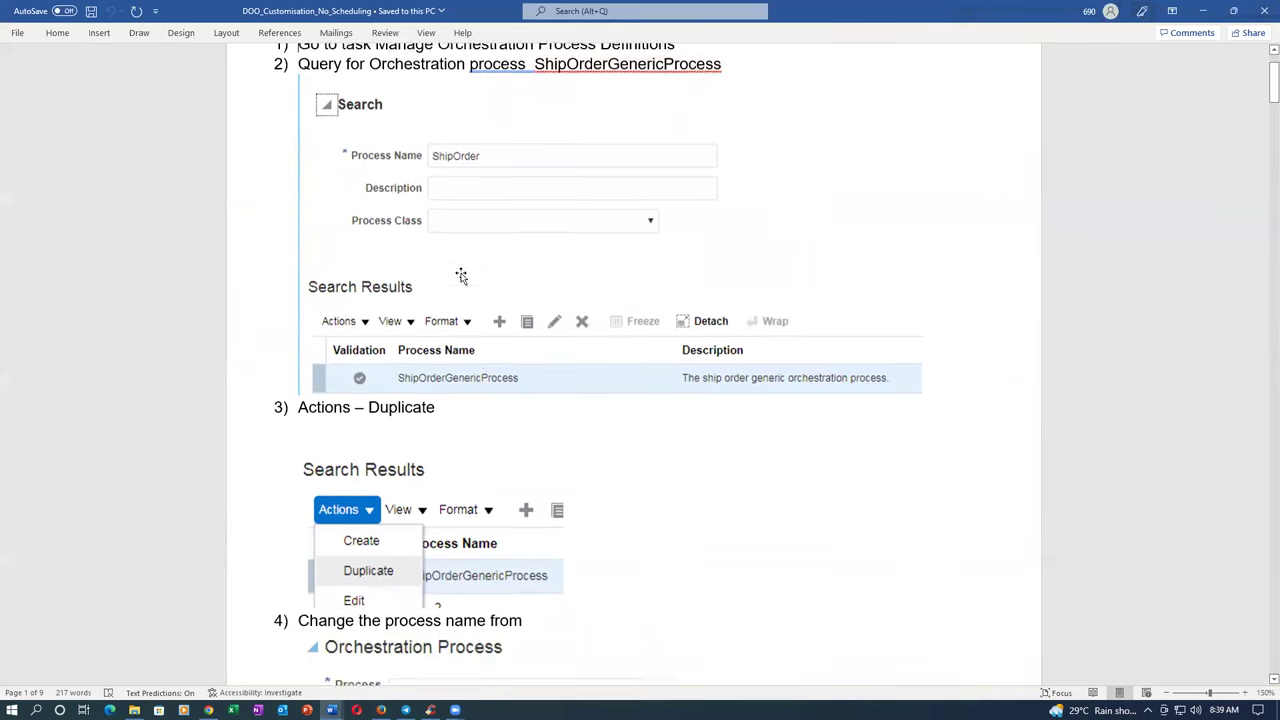
pyautogui.scroll(-2, 461, 276)
pyautogui.scroll(-4, 412, 325)
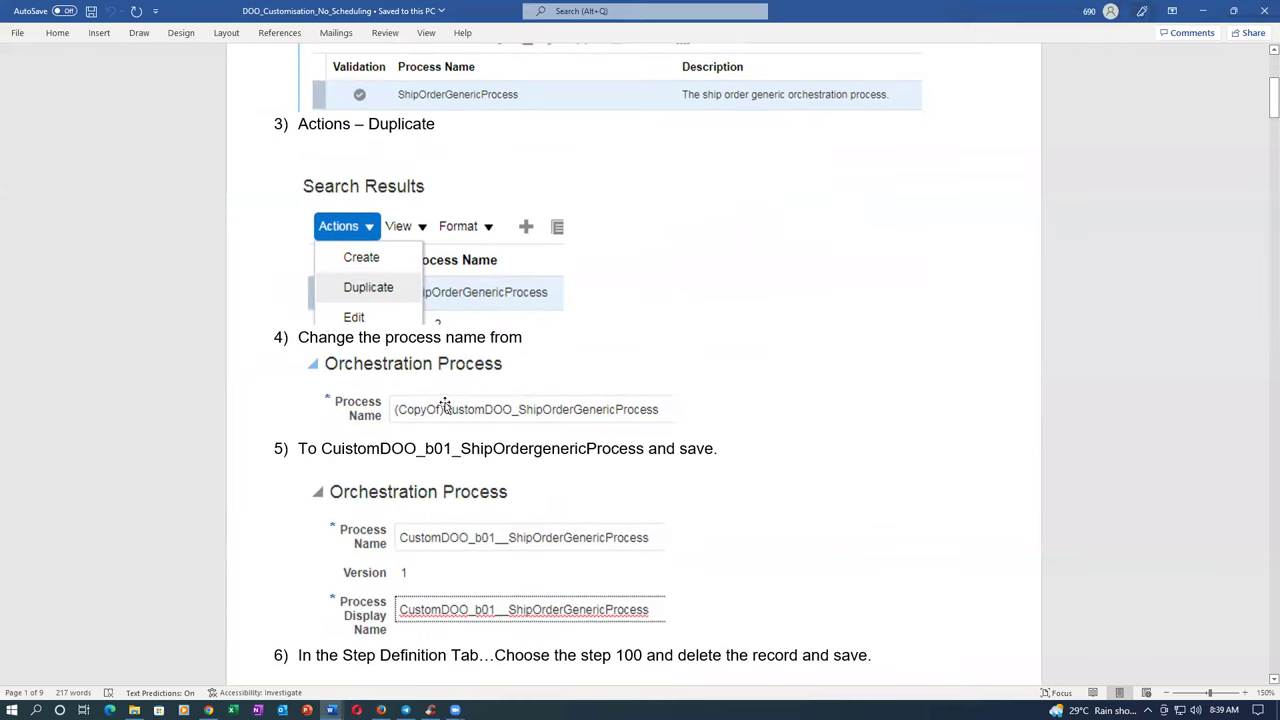
pyautogui.scroll(-2, 500, 385)
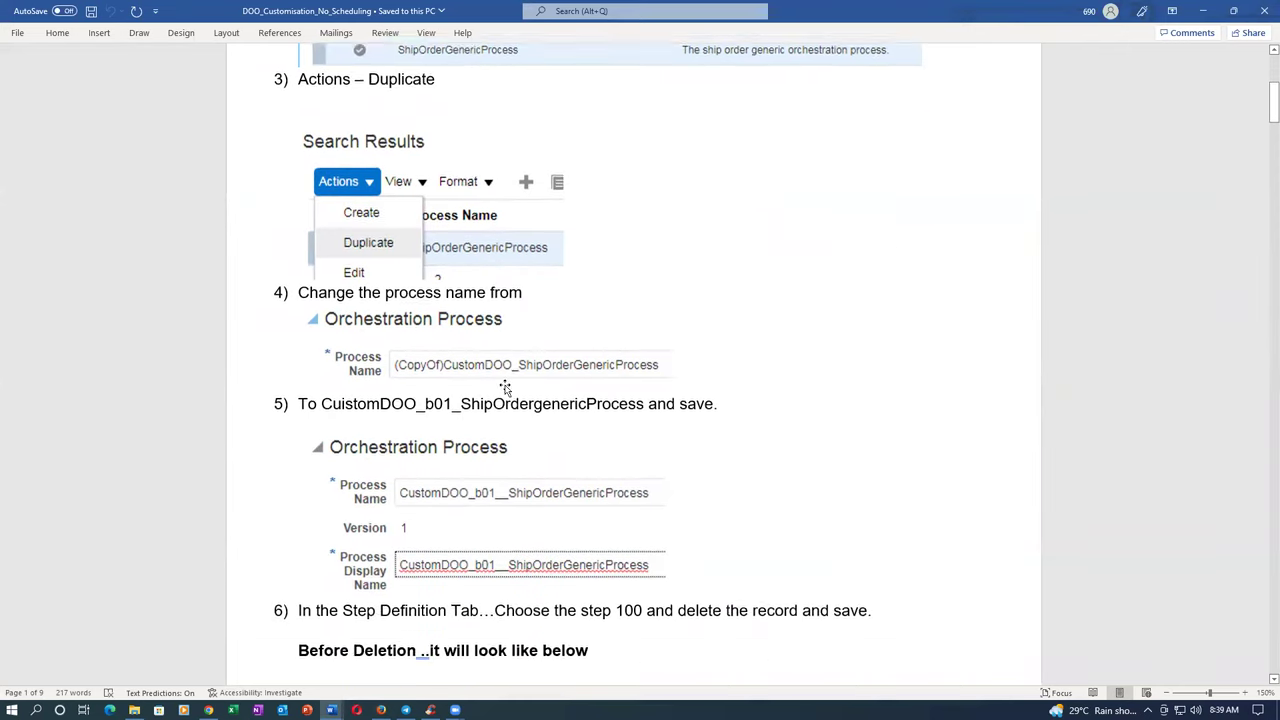
pyautogui.scroll(-4, 455, 420)
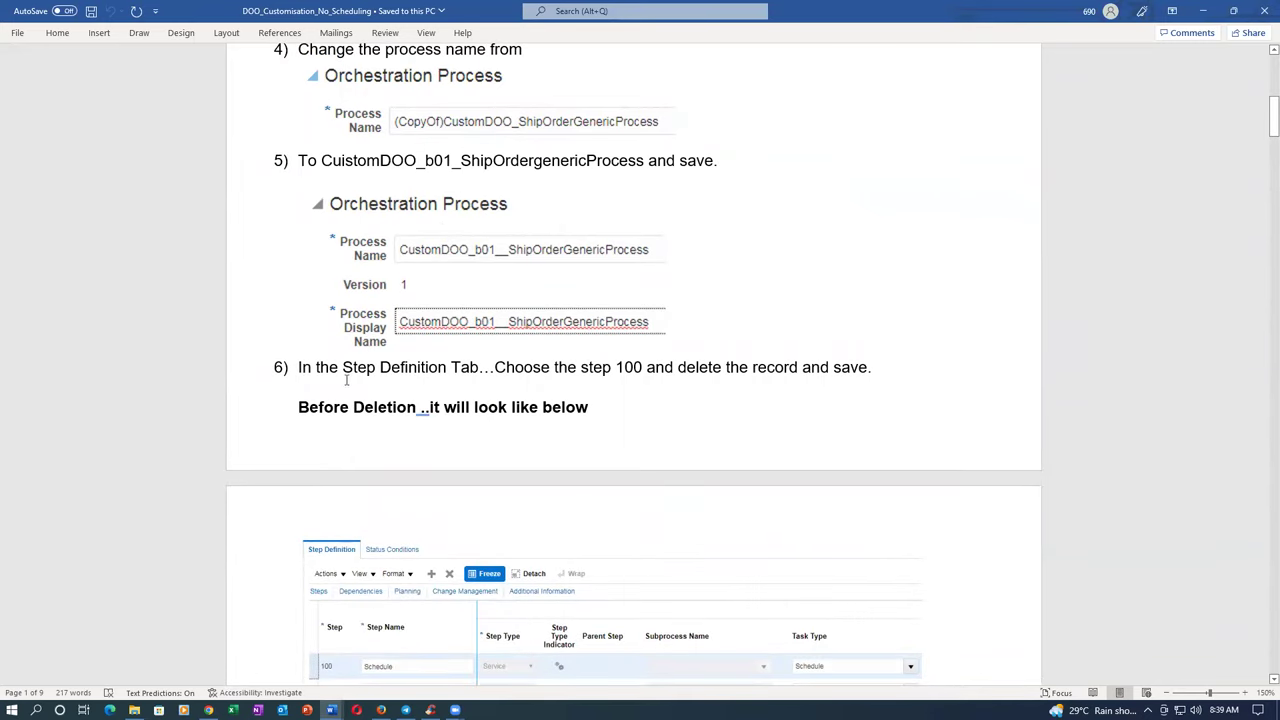
pyautogui.scroll(-3, 570, 356)
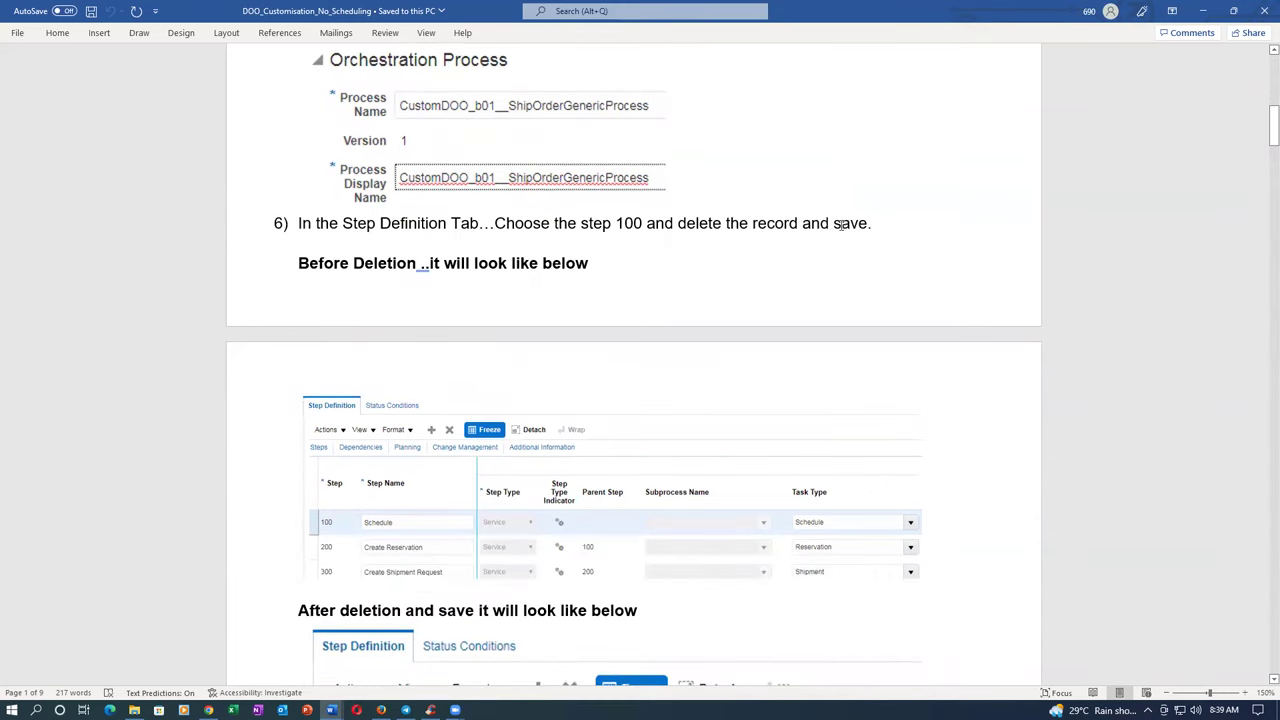
pyautogui.scroll(-1, 686, 400)
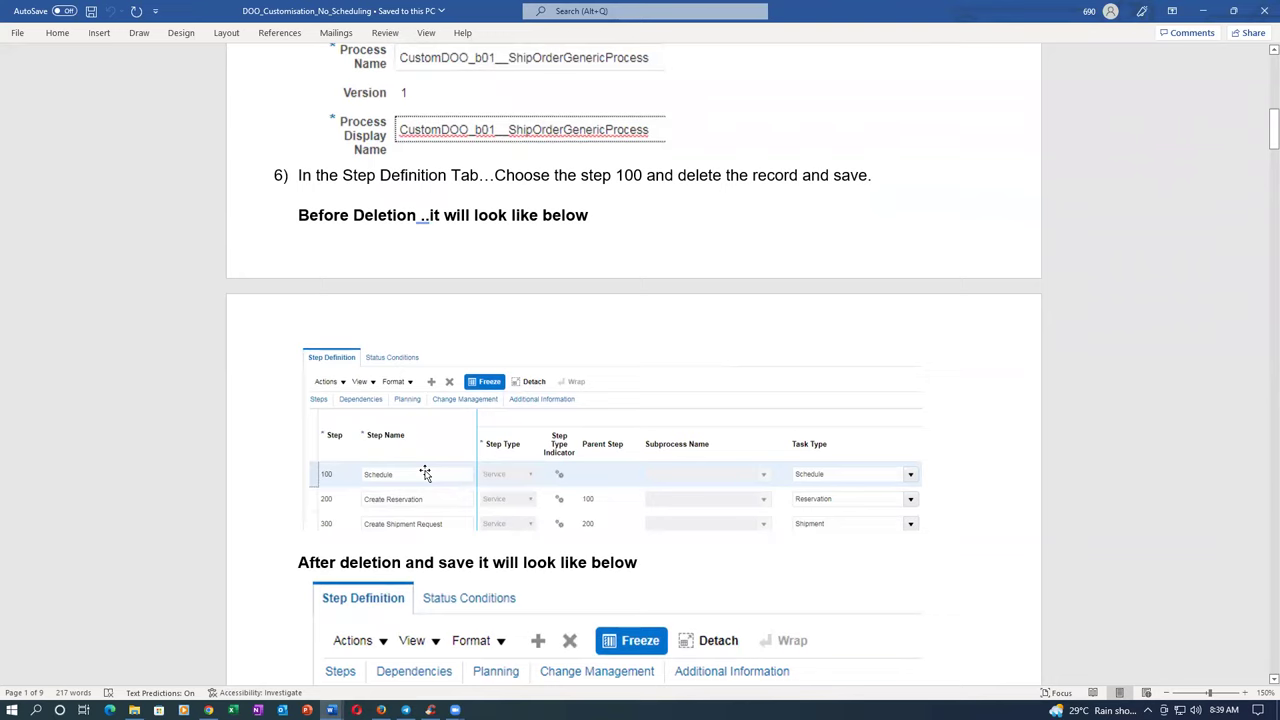
pyautogui.hotkey('alt', 'Tab')
pyautogui.scroll(-2, 357, 457)
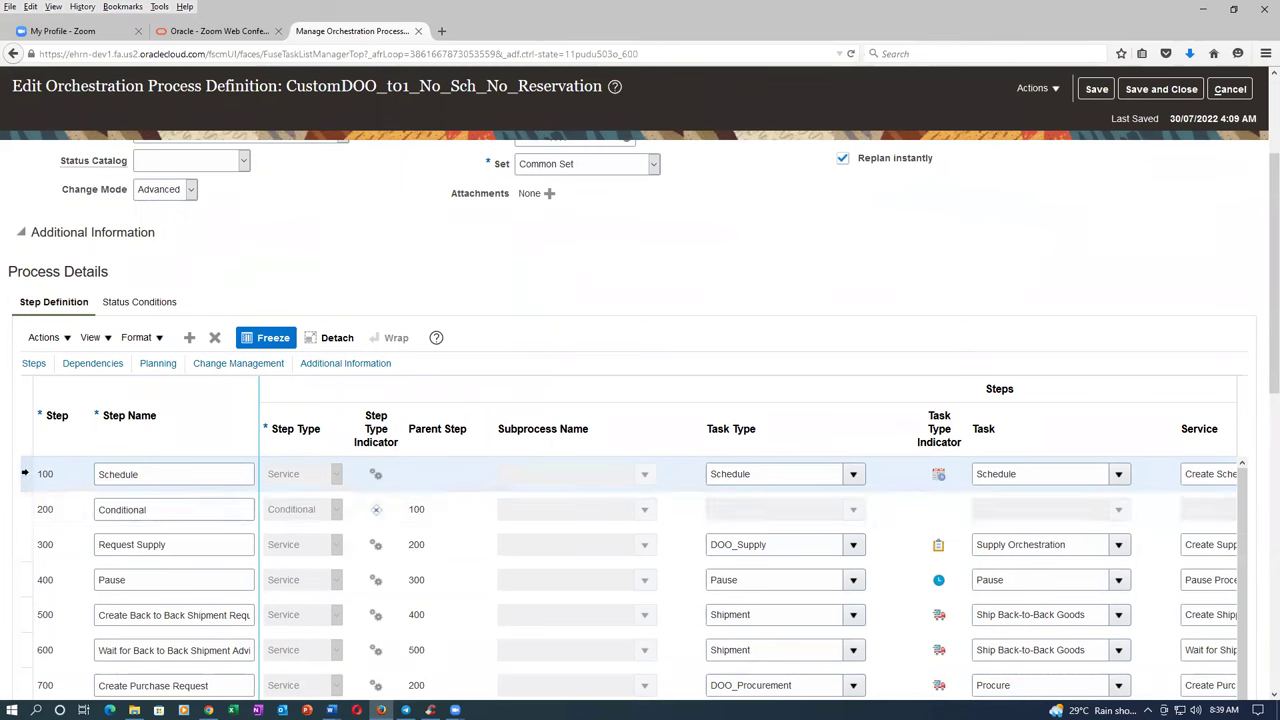
# Delete the 100 Schedule step and compare with the guide's After deletion screenshot
pyautogui.click(214, 337)
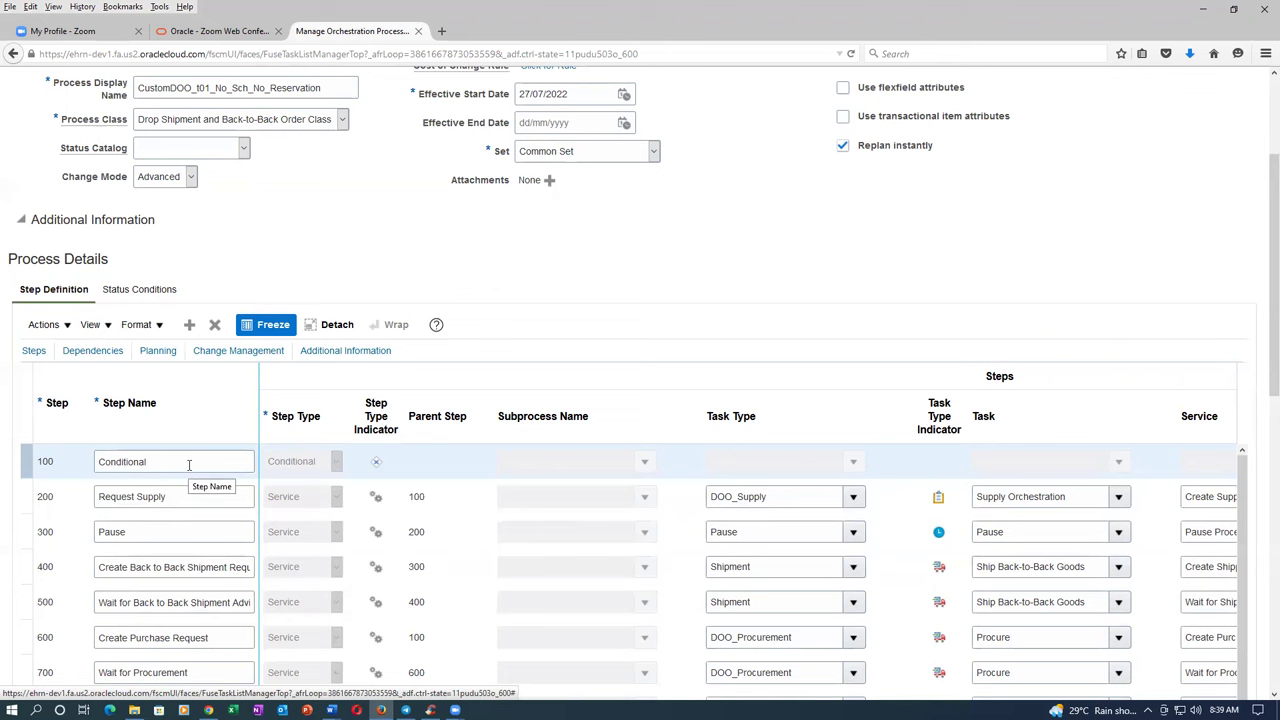
pyautogui.hotkey('alt', 'Tab')
pyautogui.scroll(-5, 438, 481)
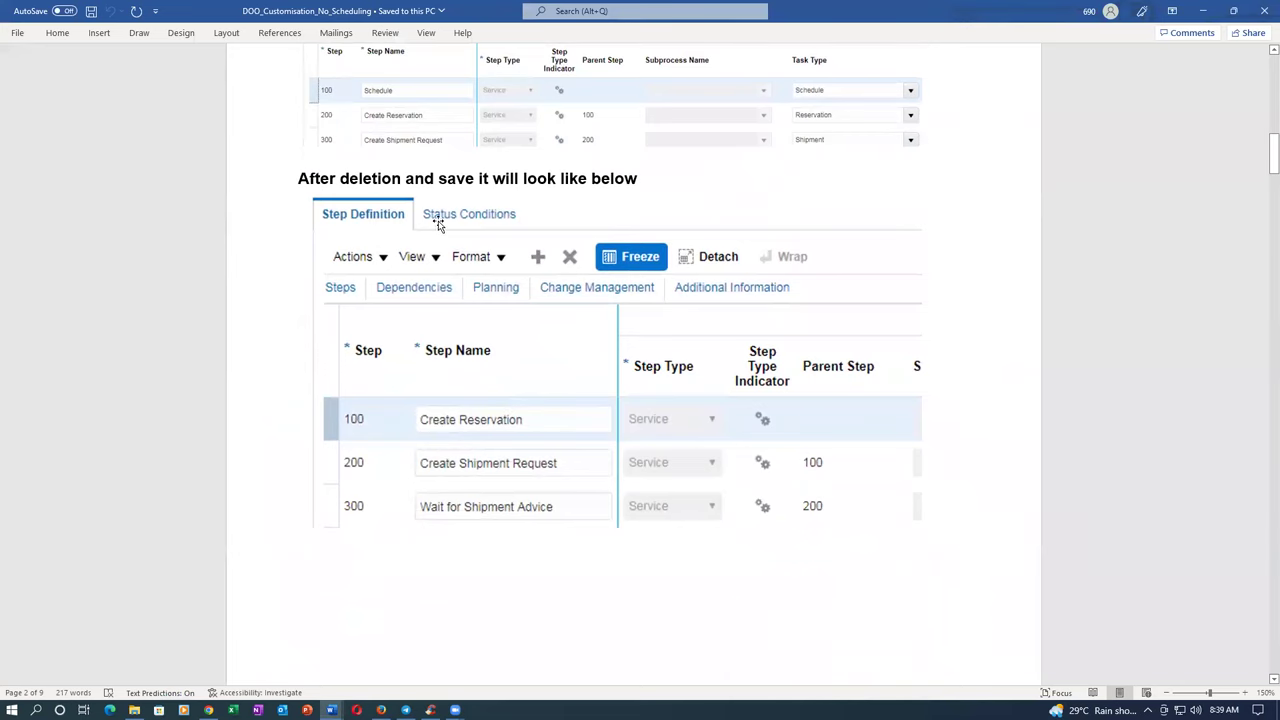
# Save the orchestration process without the Schedule step
pyautogui.scroll(2, 433, 220)
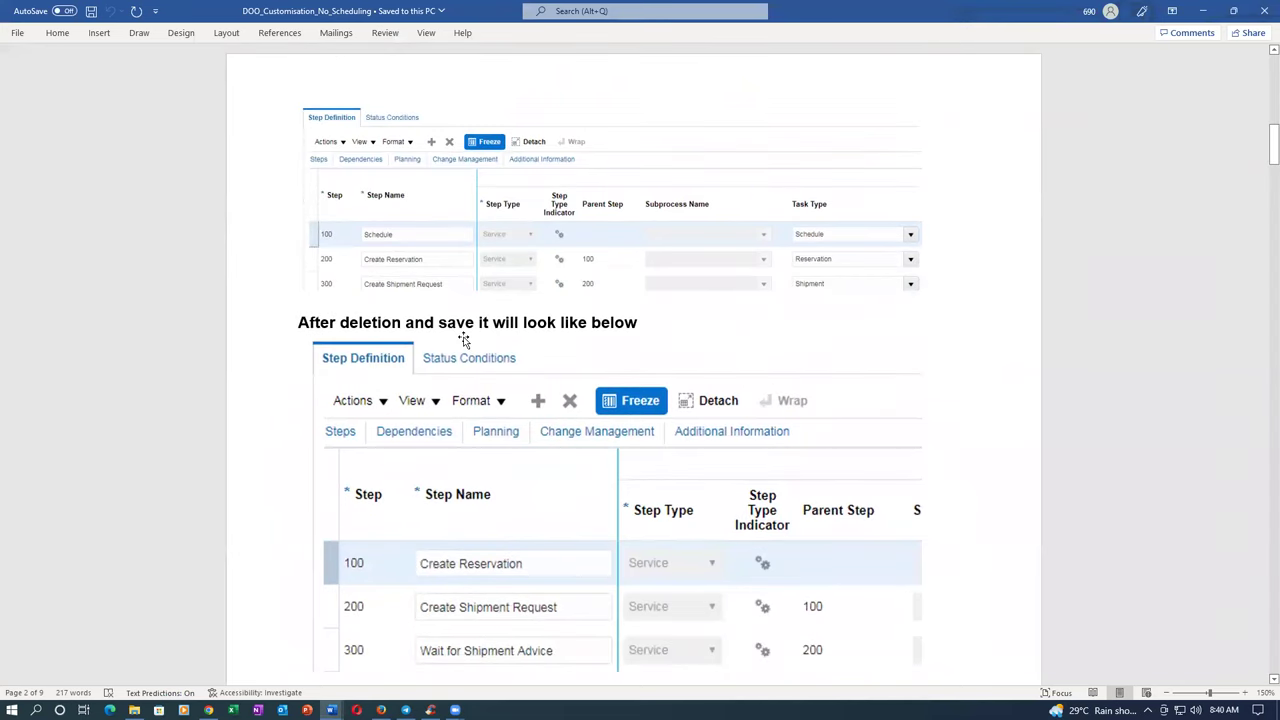
pyautogui.hotkey('alt', 'Tab')
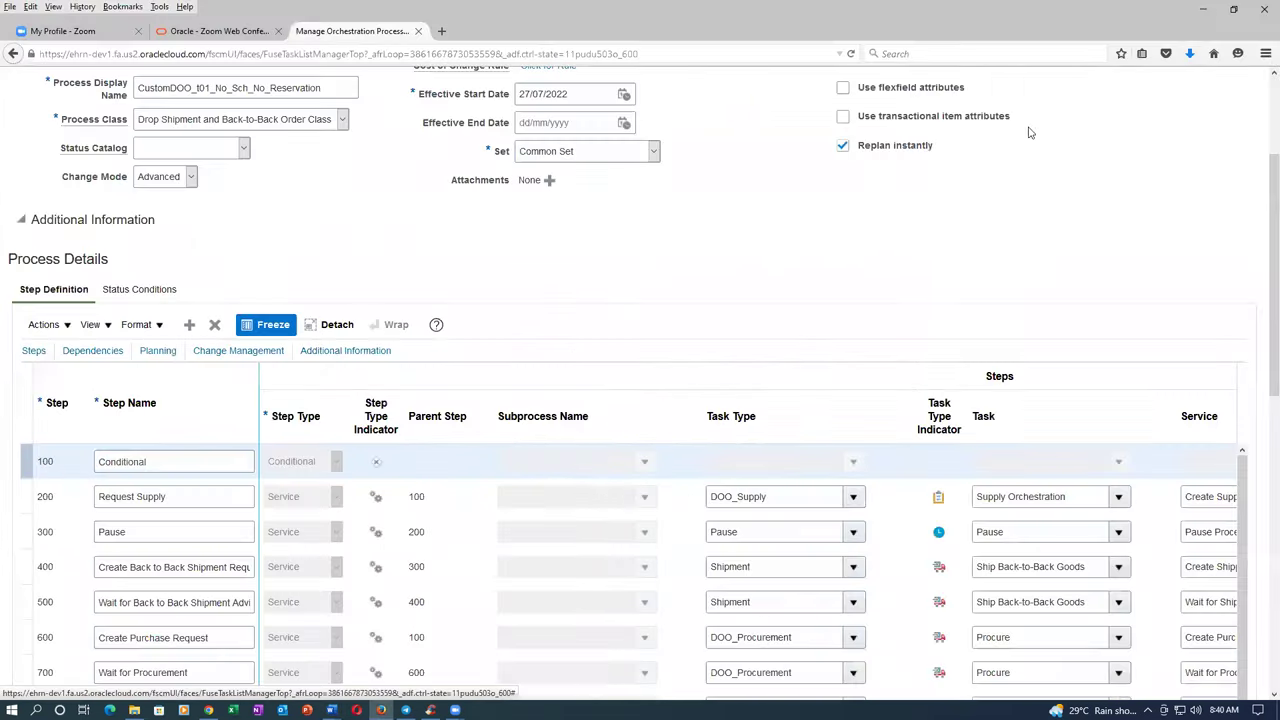
pyautogui.scroll(3, 1048, 200)
pyautogui.click(1096, 129)
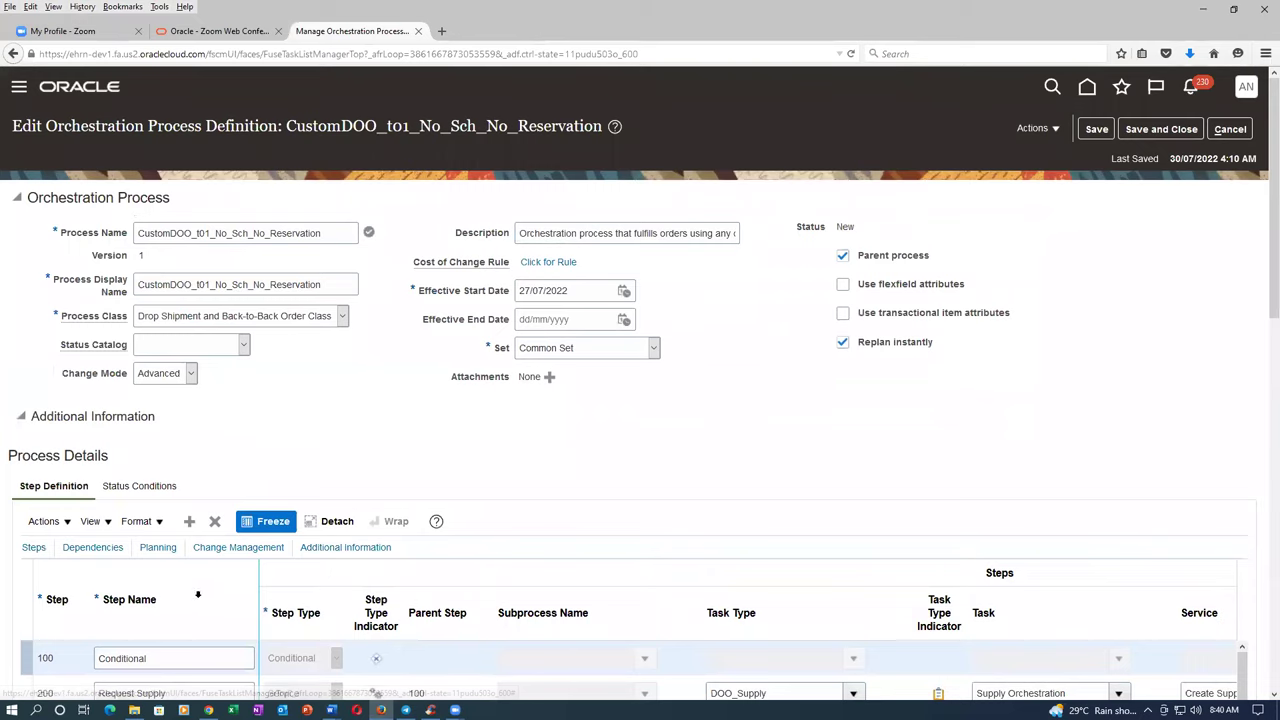
# Read the guide's step 7 on Status Conditions, then return to Oracle
pyautogui.hotkey('alt', 'Tab')
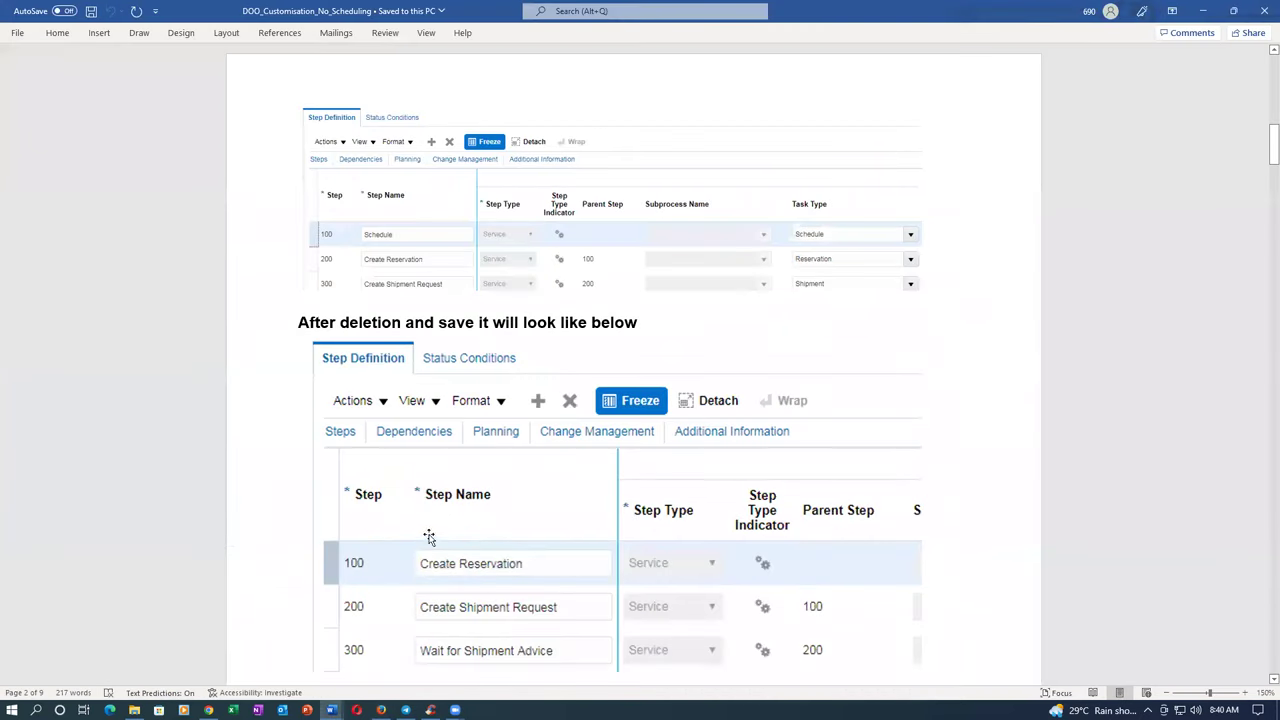
pyautogui.scroll(-1, 333, 512)
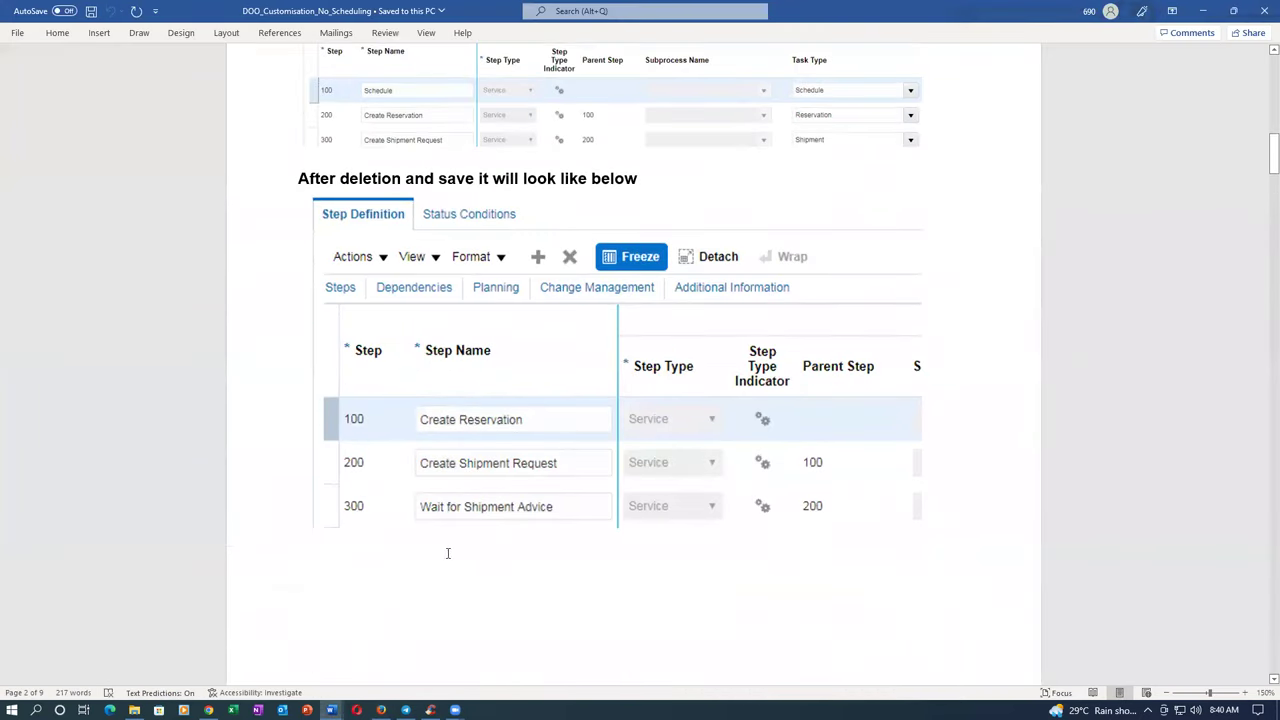
pyautogui.scroll(-4, 444, 554)
pyautogui.scroll(-4, 445, 557)
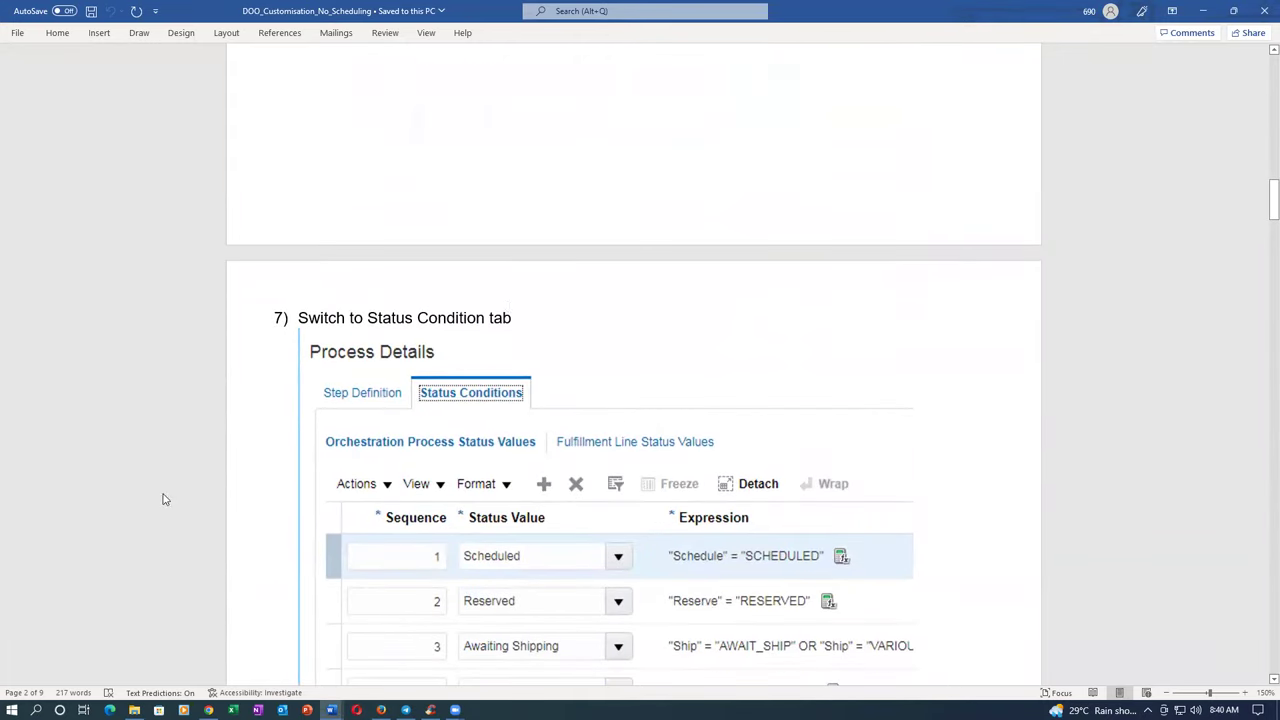
pyautogui.hotkey('alt', 'Tab')
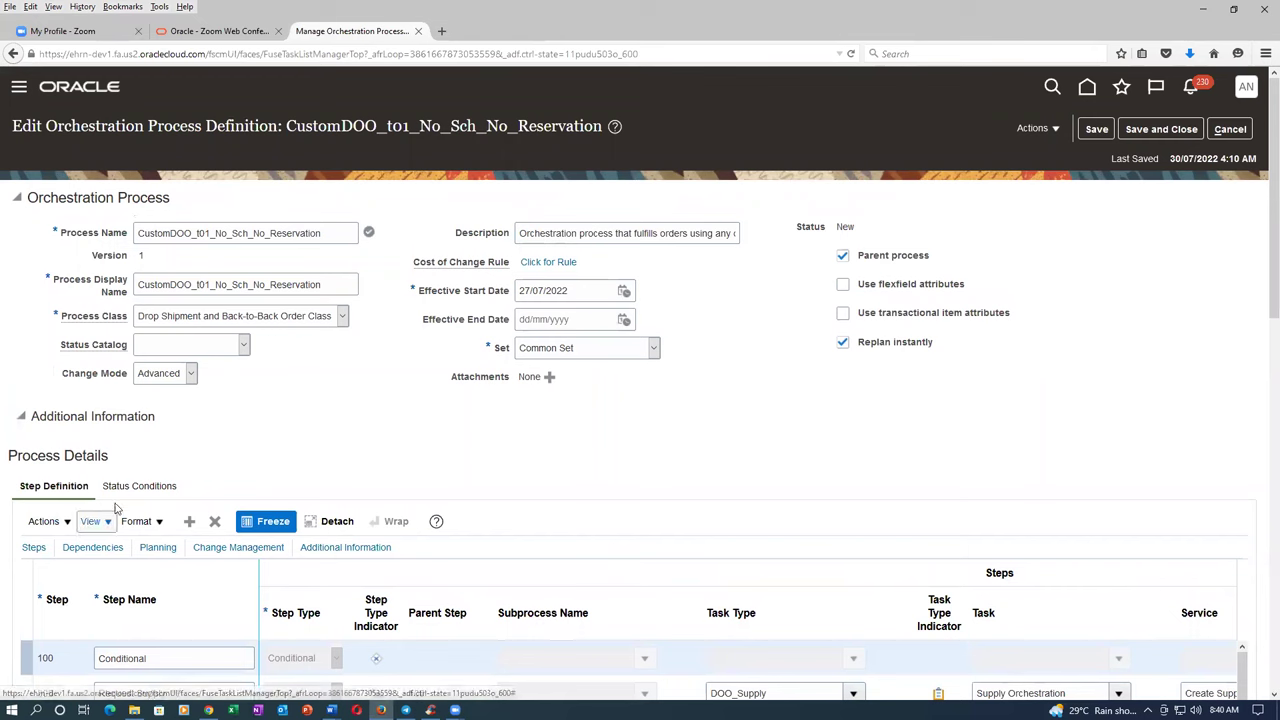
# Check the guide, then view CustomDOO_t01_No_Sch_No_Reservation's Orchestration Process Status Values, which are empty
pyautogui.click(139, 486)
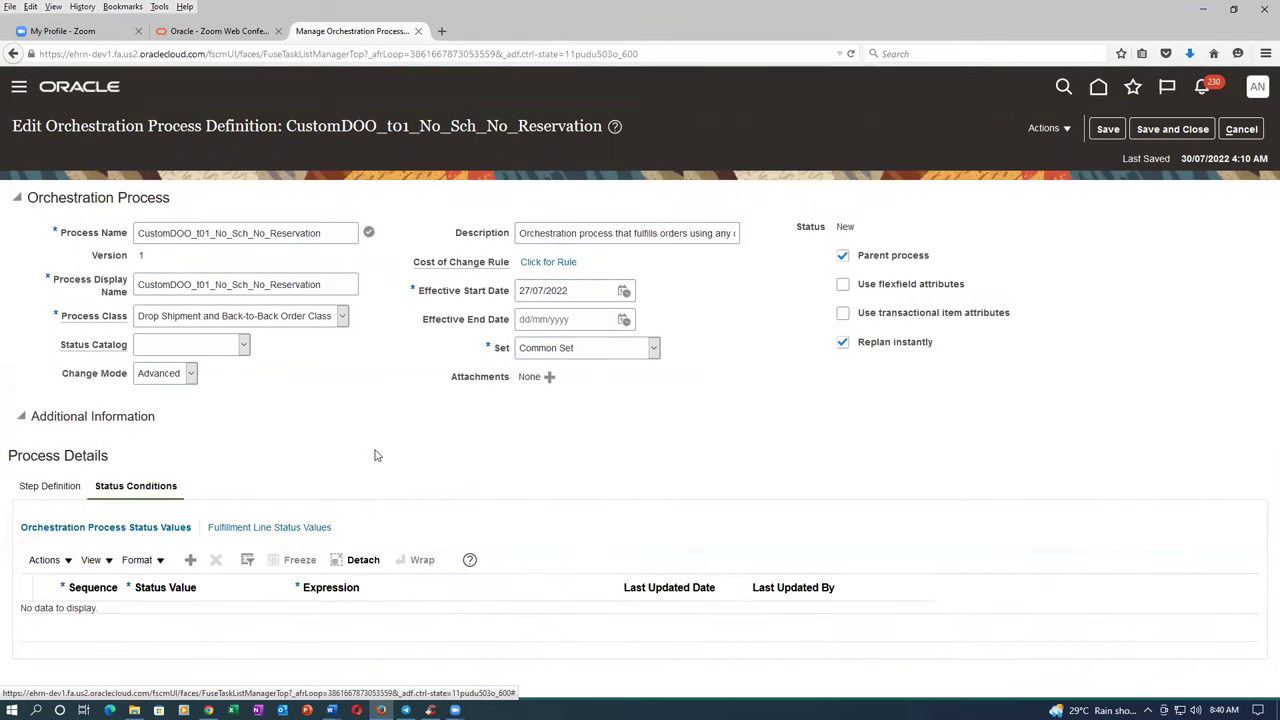
pyautogui.hotkey('alt', 'Tab')
pyautogui.scroll(-4, 449, 431)
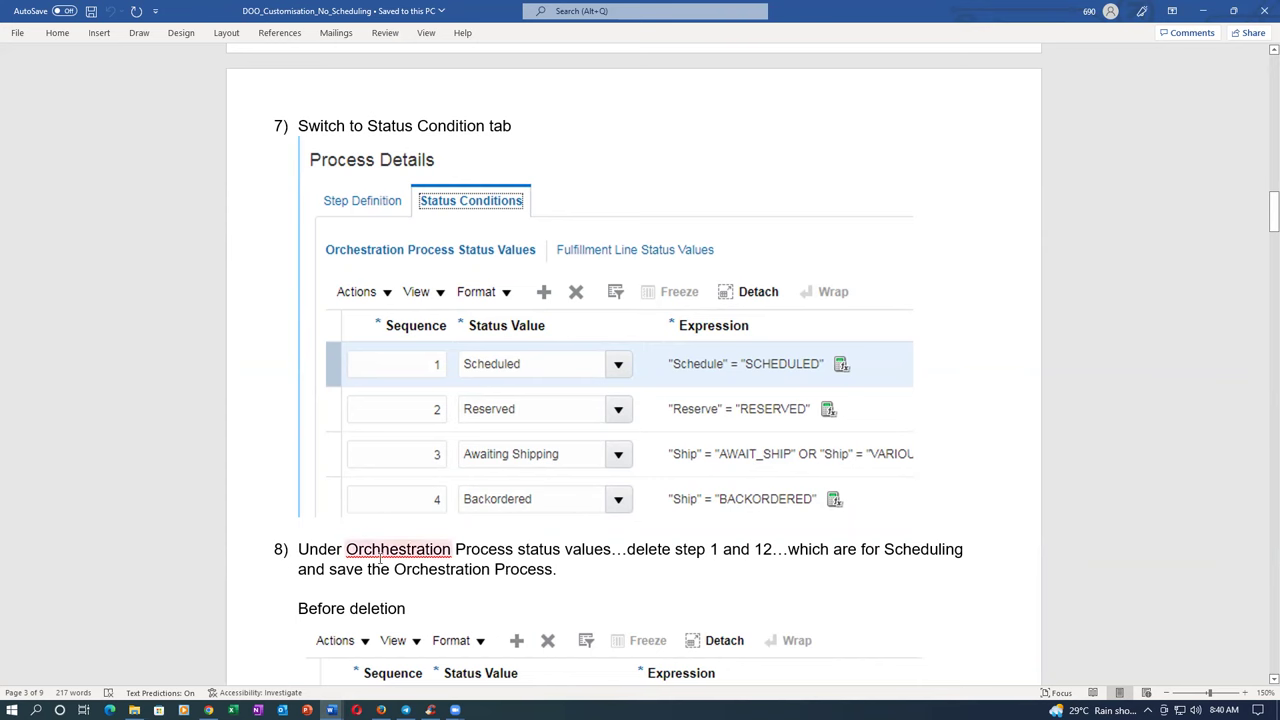
pyautogui.hotkey('alt', 'Tab')
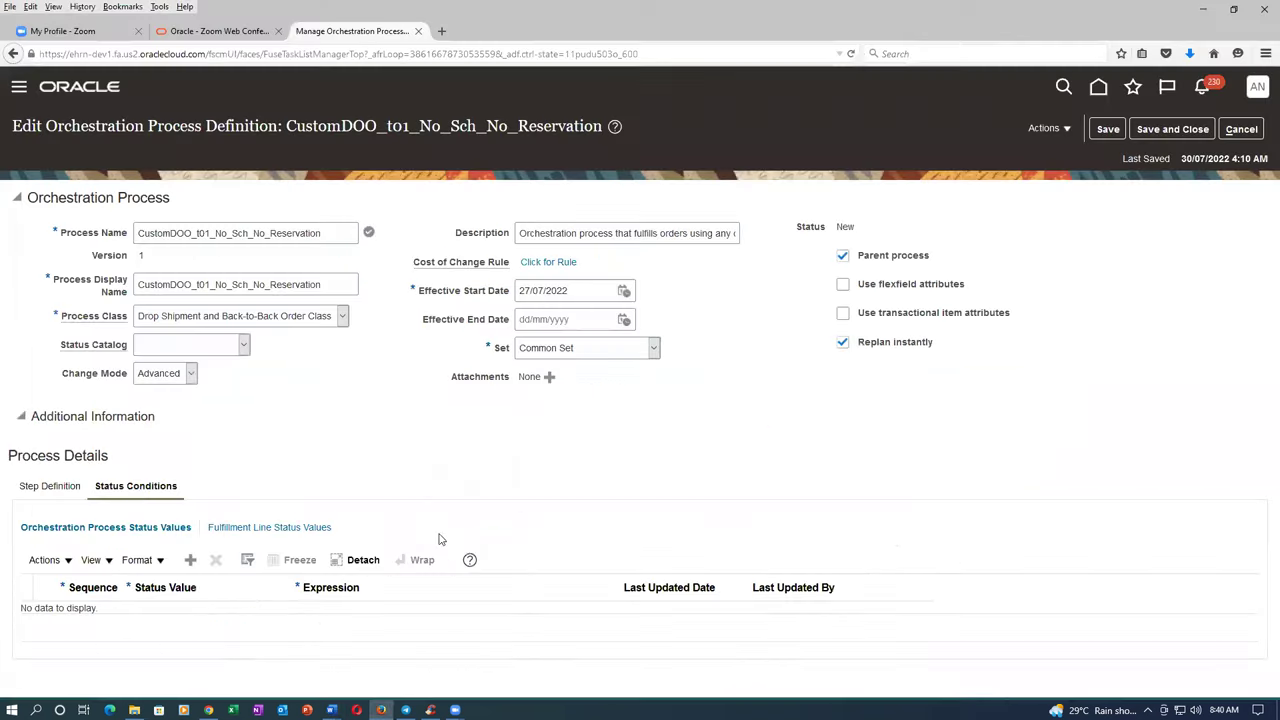
pyautogui.click(85, 528)
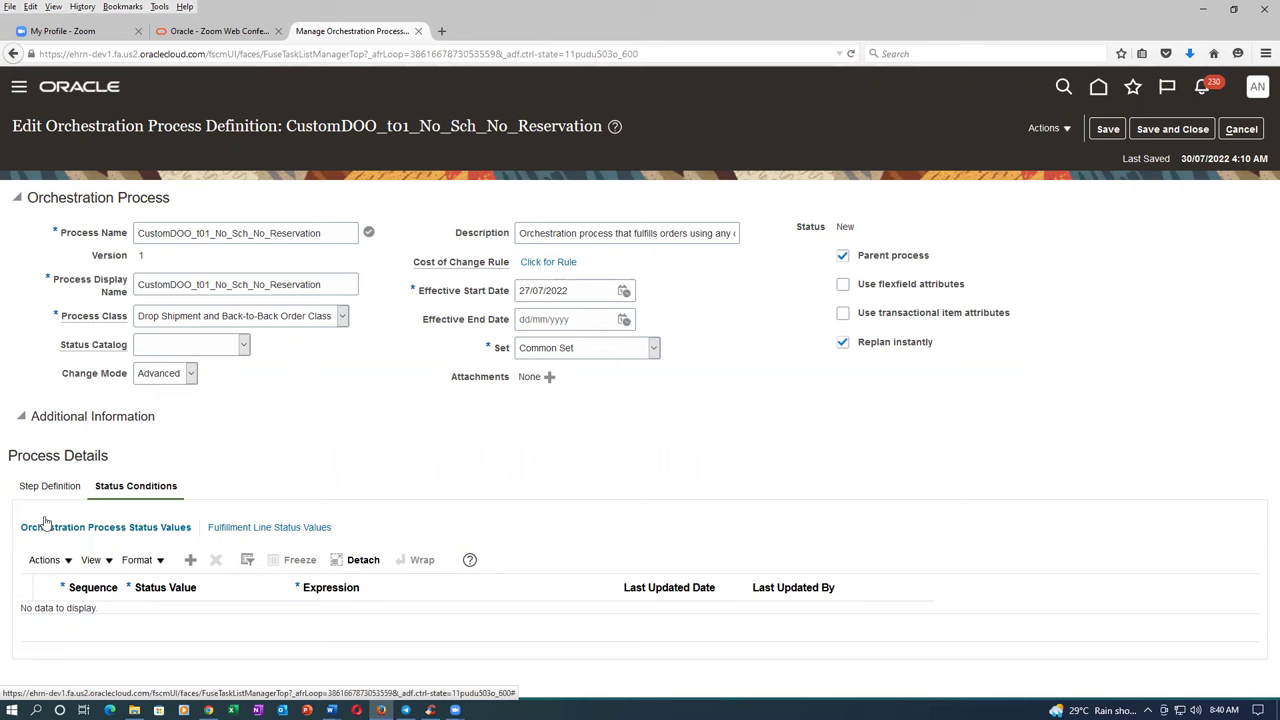
pyautogui.click(248, 528)
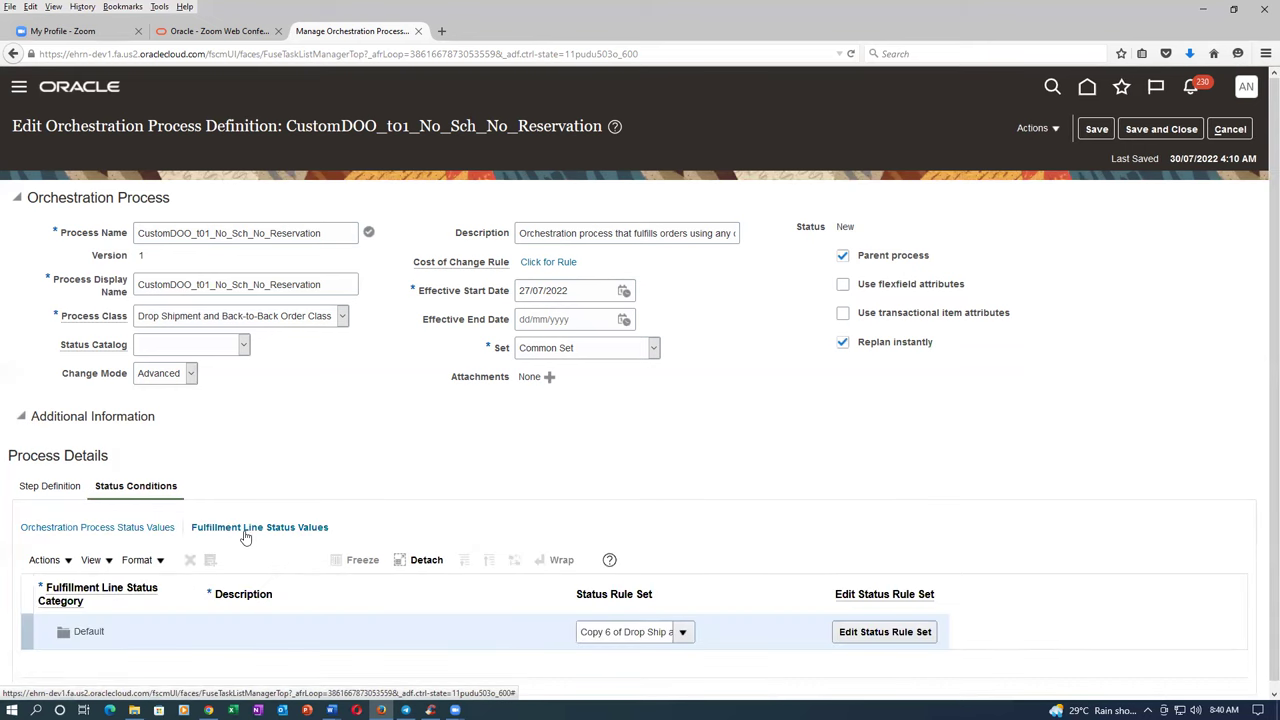
pyautogui.click(84, 529)
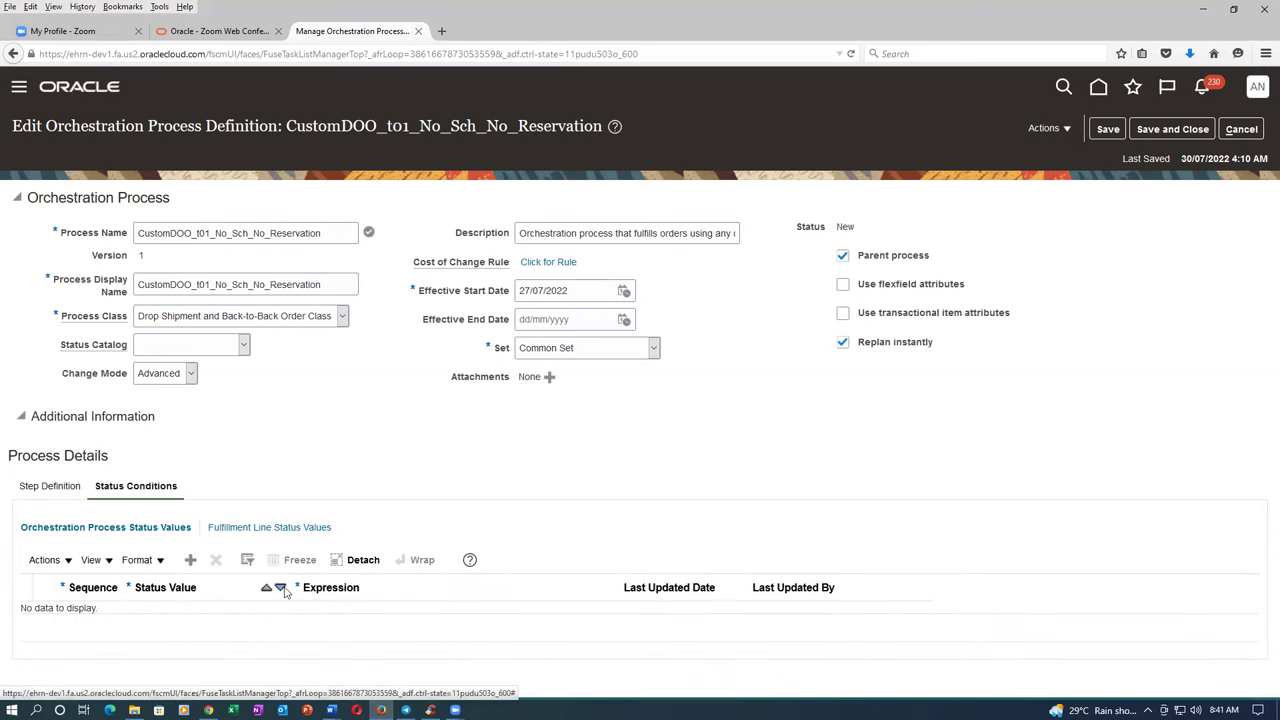
# Search process definitions for 'DOO' and duplicate DOO_OrderFulfillmentGenericProcess
pyautogui.click(1240, 129)
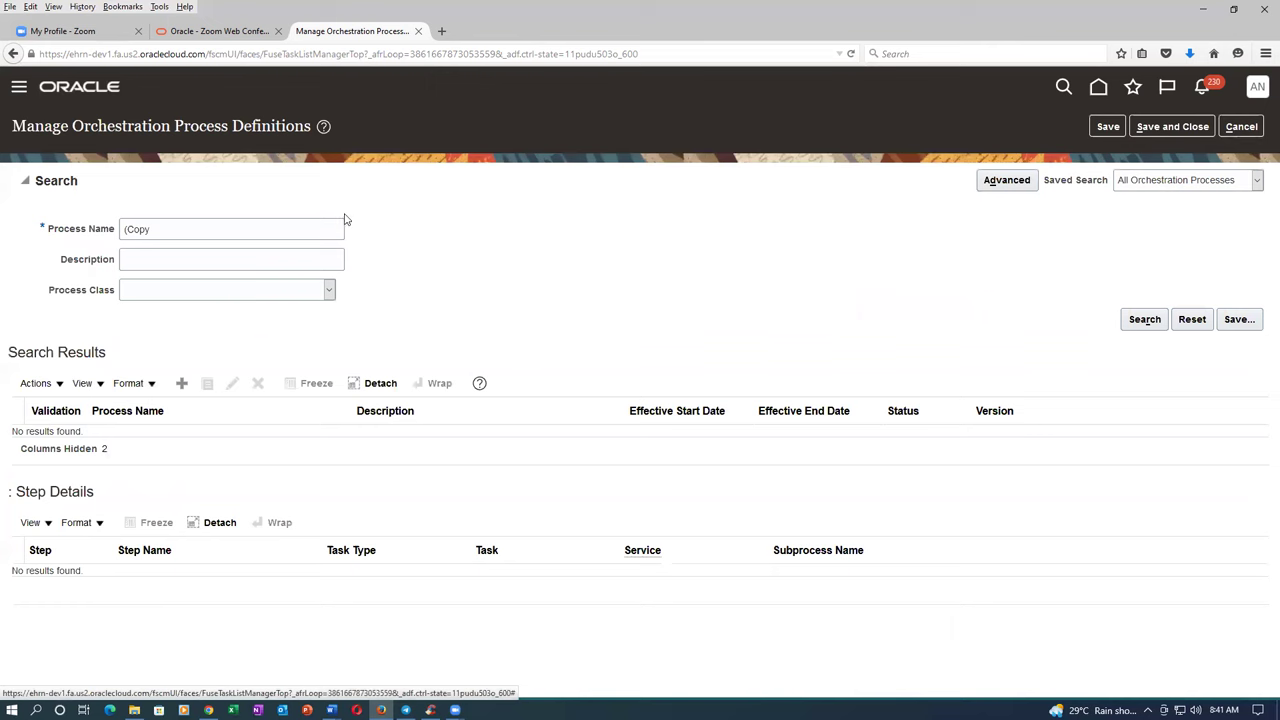
pyautogui.tripleClick(172, 235)
pyautogui.write('DOO')
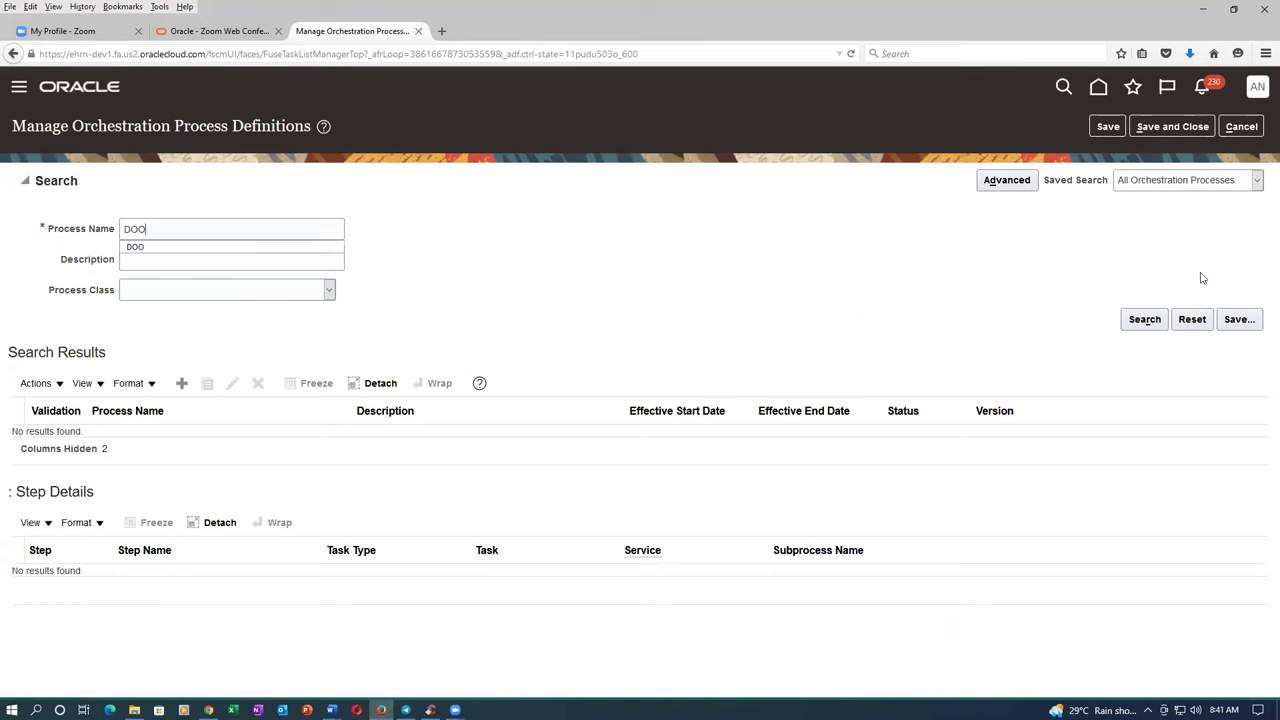
pyautogui.click(1145, 319)
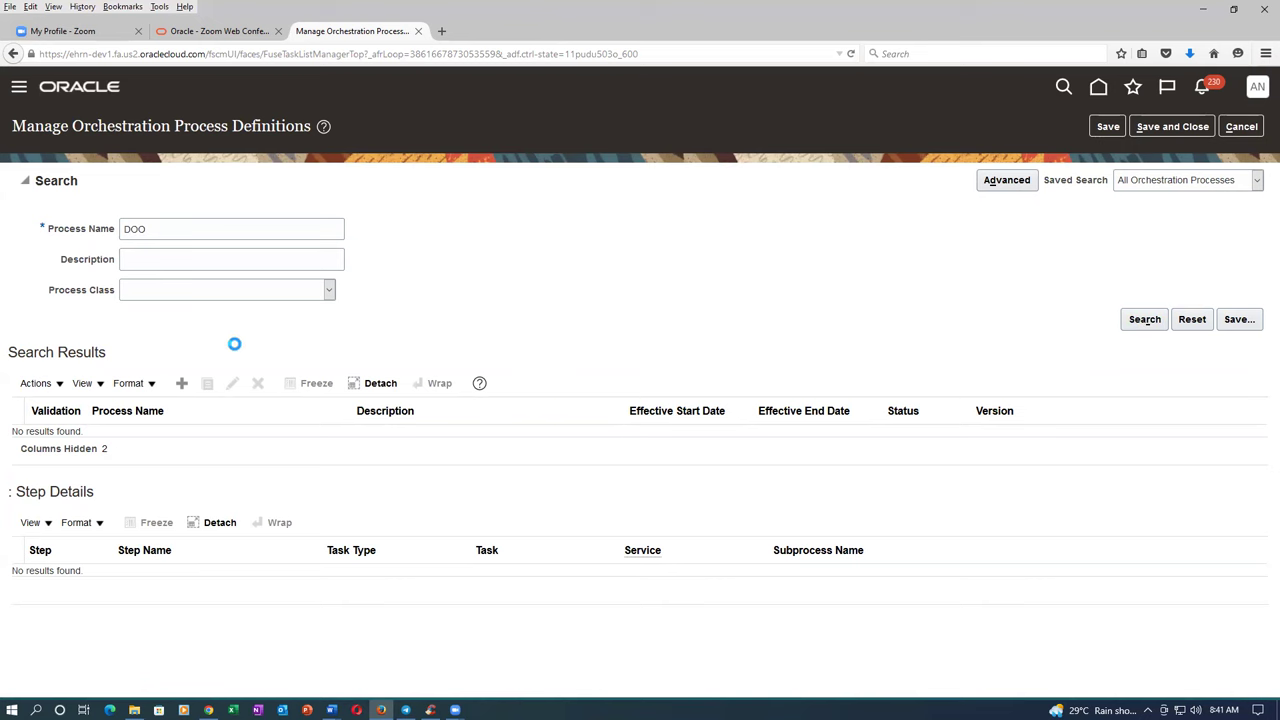
pyautogui.click(273, 333)
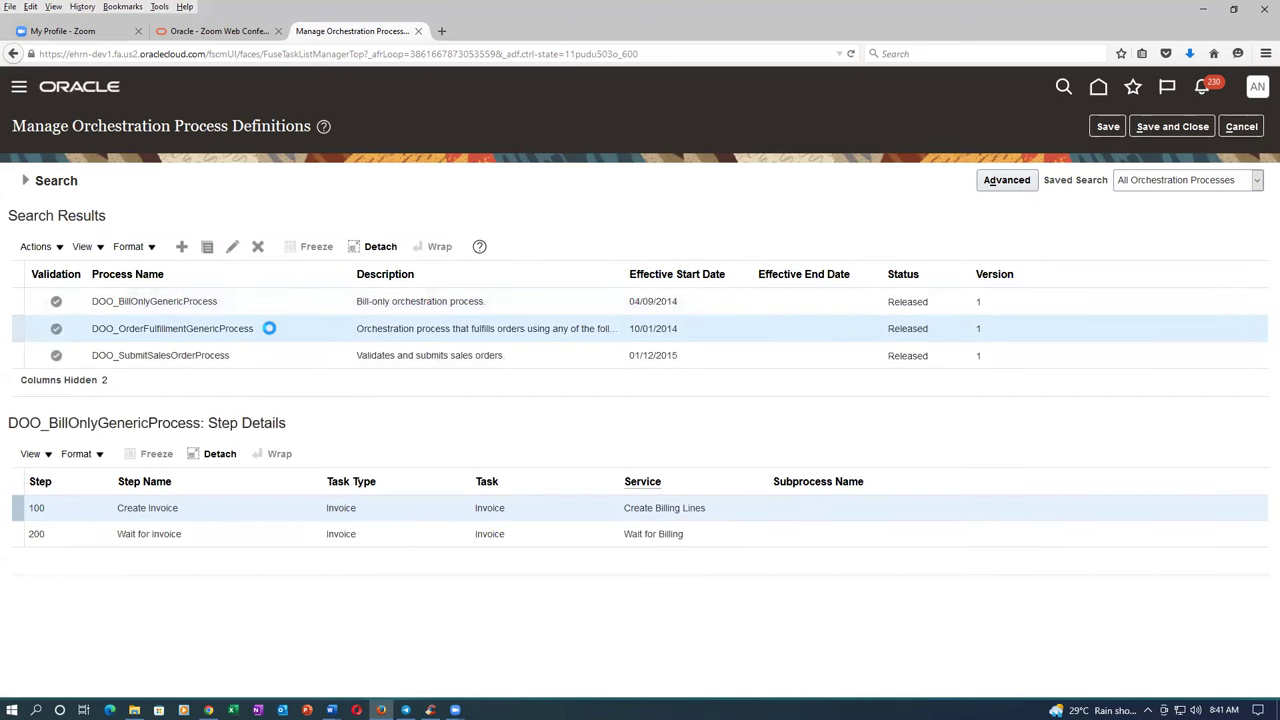
pyautogui.click(208, 246)
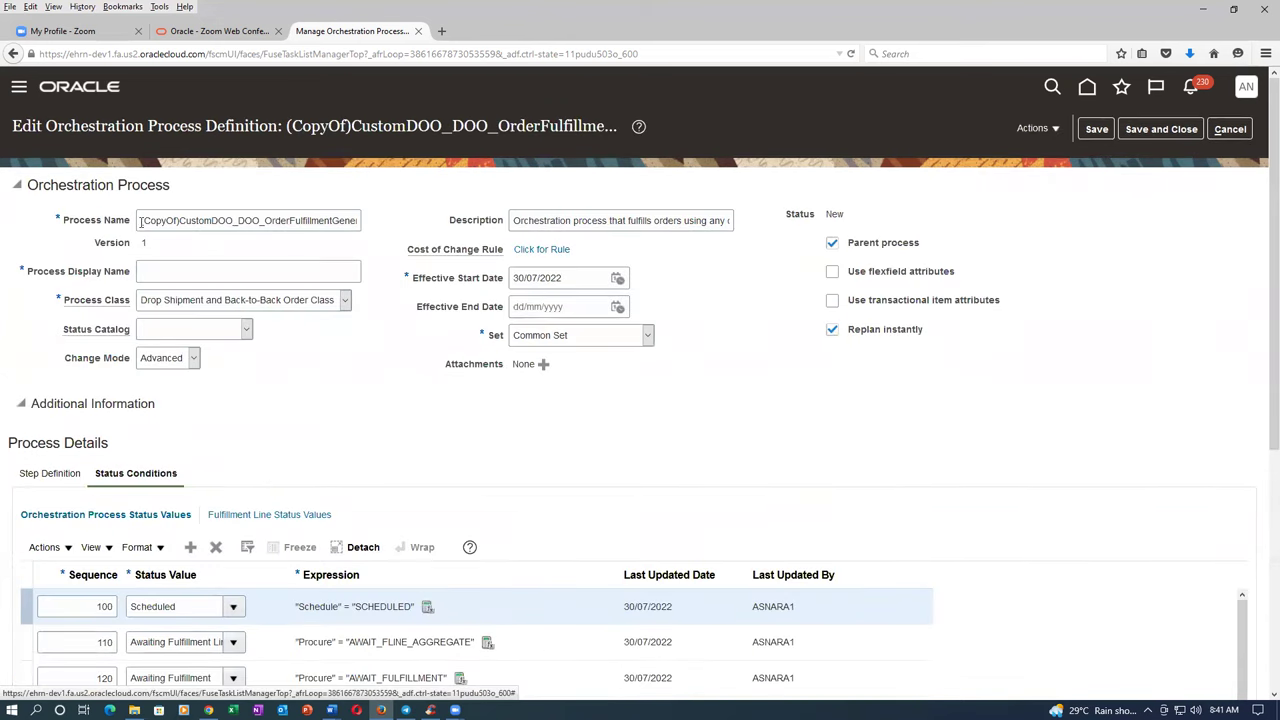
# Rename the copy to CustomDOO_t011_No_Sch_No_res, reuse it as display name, and save
pyautogui.press('Delete')
pyautogui.press('Delete')
pyautogui.press('Delete')
pyautogui.press('Delete')
pyautogui.press('Delete')
pyautogui.press('Delete')
pyautogui.press('Delete')
pyautogui.press('Delete')
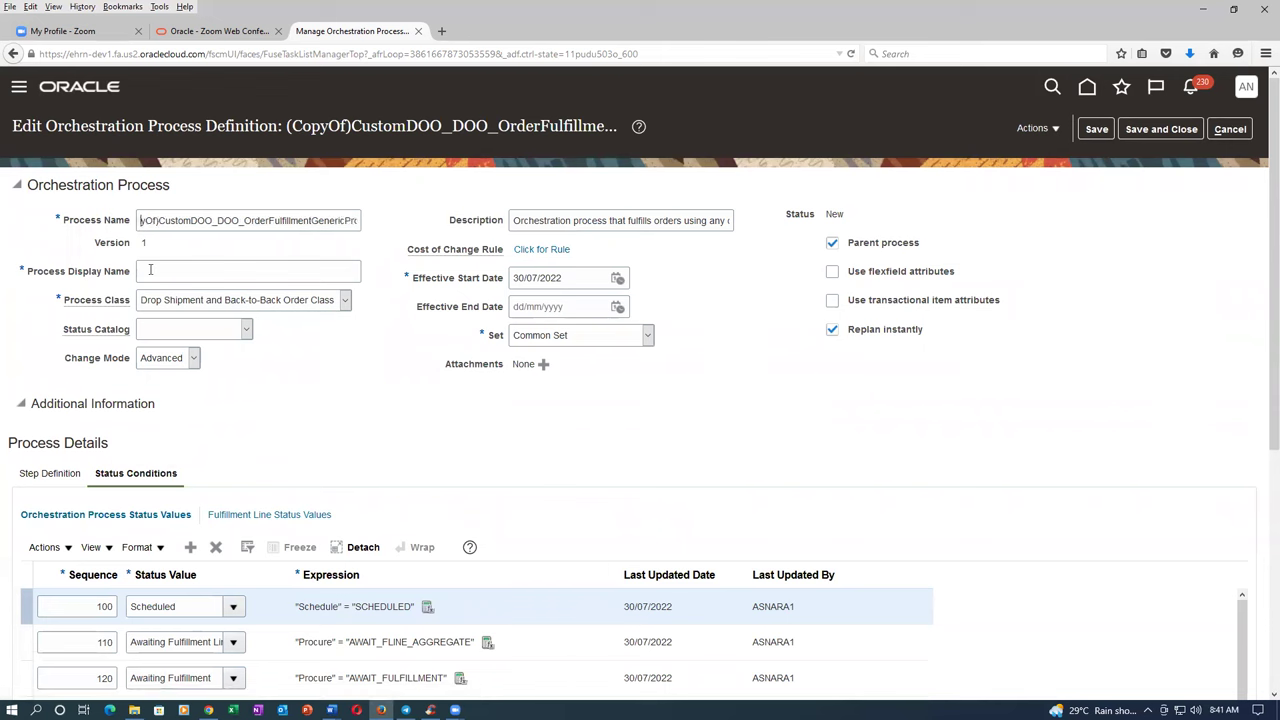
pyautogui.press('Delete')
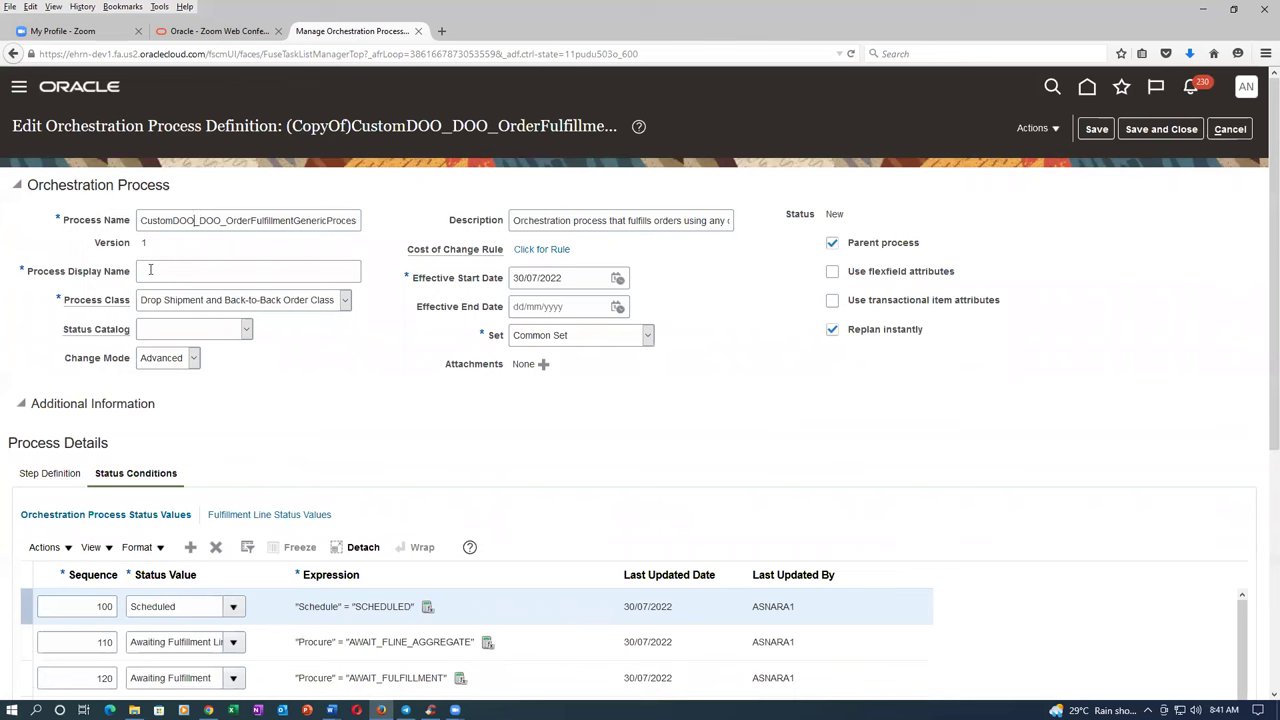
pyautogui.write('_f011')
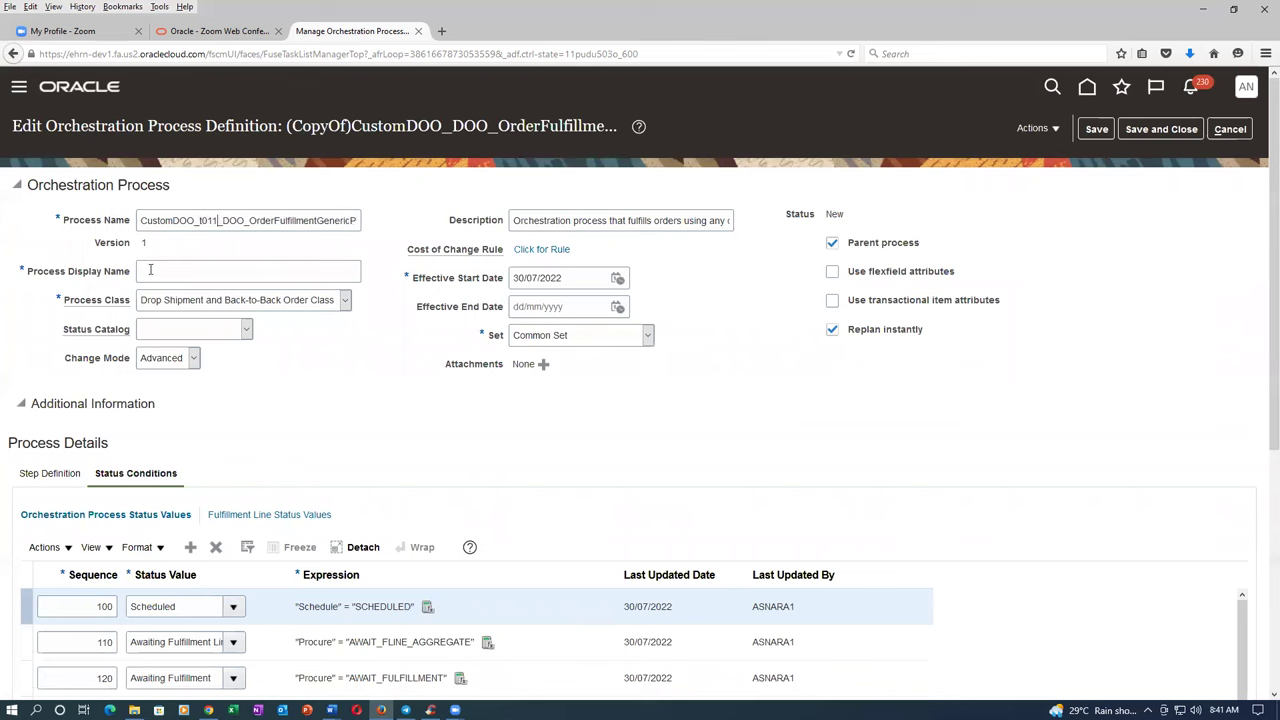
pyautogui.write('_No_Sch_No_res')
pyautogui.press('Delete')
pyautogui.press('Delete')
pyautogui.press('Delete')
pyautogui.press('Delete')
pyautogui.press('Delete')
pyautogui.press('Delete')
pyautogui.press('Delete')
pyautogui.press('Delete')
pyautogui.press('Delete')
pyautogui.press('Delete')
pyautogui.press('Delete')
pyautogui.press('Delete')
pyautogui.press('Delete')
pyautogui.press('Delete')
pyautogui.press('Delete')
pyautogui.press('Delete')
pyautogui.press('Delete')
pyautogui.press('Delete')
pyautogui.press('Delete')
pyautogui.press('Delete')
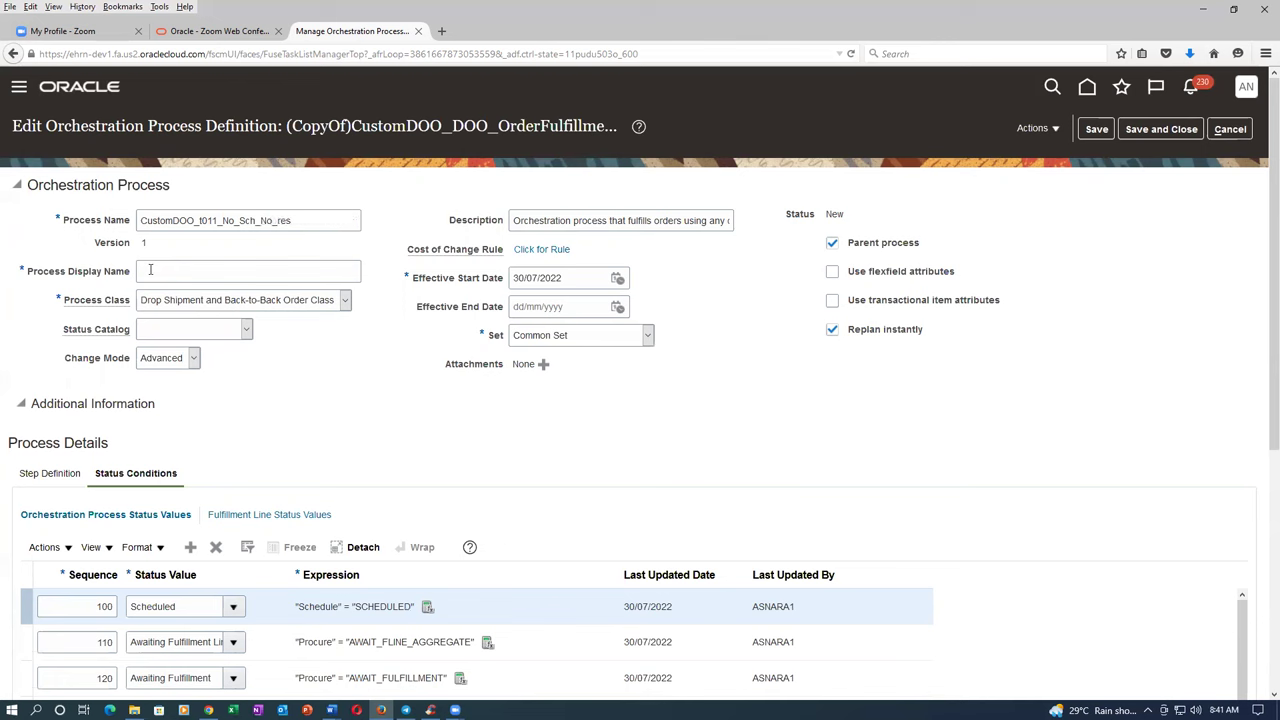
pyautogui.hotkey('shift', 'Left')
pyautogui.hotkey('shift', 'Left')
pyautogui.hotkey('shift', 'Left')
pyautogui.hotkey('shift', 'Left')
pyautogui.hotkey('shift', 'Left')
pyautogui.hotkey('shift', 'Left')
pyautogui.hotkey('shift', 'Left')
pyautogui.hotkey('shift', 'Left')
pyautogui.hotkey('shift', 'Left')
pyautogui.hotkey('shift', 'Left')
pyautogui.hotkey('shift', 'Left')
pyautogui.hotkey('shift', 'Left')
pyautogui.hotkey('shift', 'Left')
pyautogui.hotkey('shift', 'Left')
pyautogui.hotkey('shift', 'Left')
pyautogui.hotkey('shift', 'Left')
pyautogui.hotkey('shift', 'Left')
pyautogui.hotkey('shift', 'Left')
pyautogui.hotkey('shift', 'Left')
pyautogui.hotkey('shift', 'Left')
pyautogui.hotkey('shift', 'Left')
pyautogui.hotkey('shift', 'Left')
pyautogui.hotkey('shift', 'Left')
pyautogui.hotkey('shift', 'Left')
pyautogui.hotkey('shift', 'Left')
pyautogui.hotkey('shift', 'Left')
pyautogui.click(202, 270)
pyautogui.write('CustomDOO_t011_No_Sch_No_res')
pyautogui.click(1096, 129)
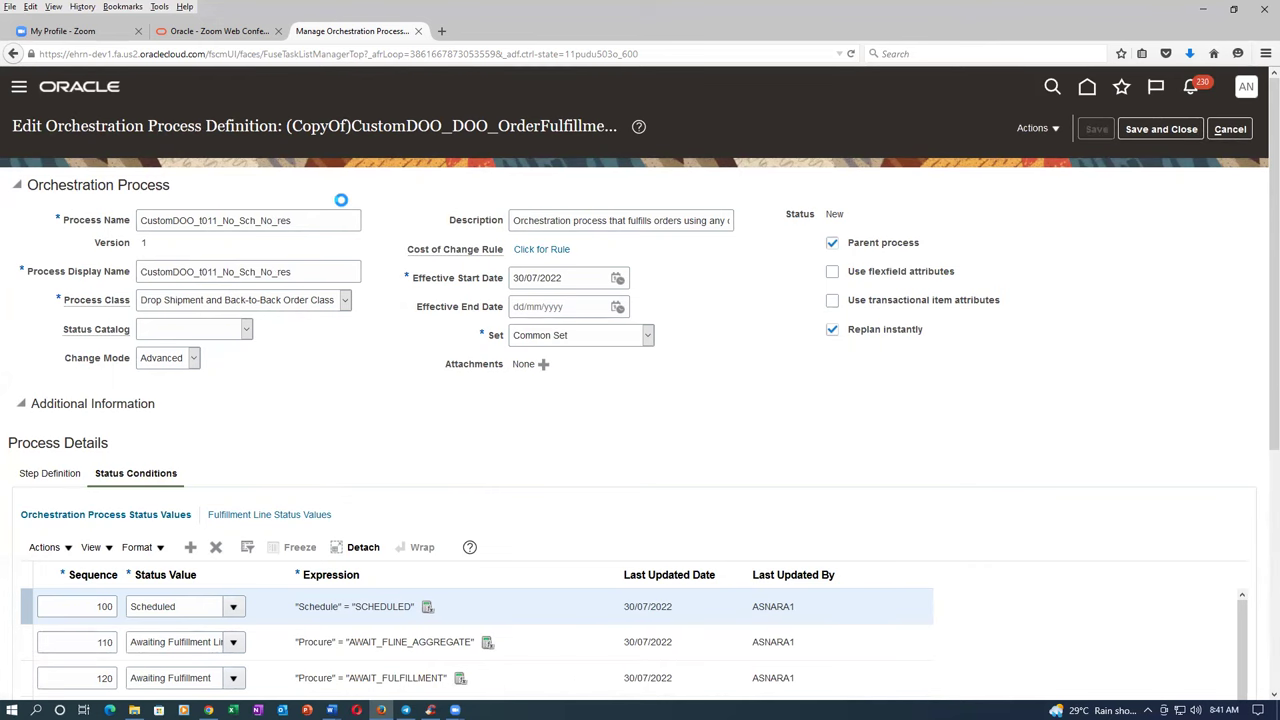
pyautogui.scroll(-3, 340, 200)
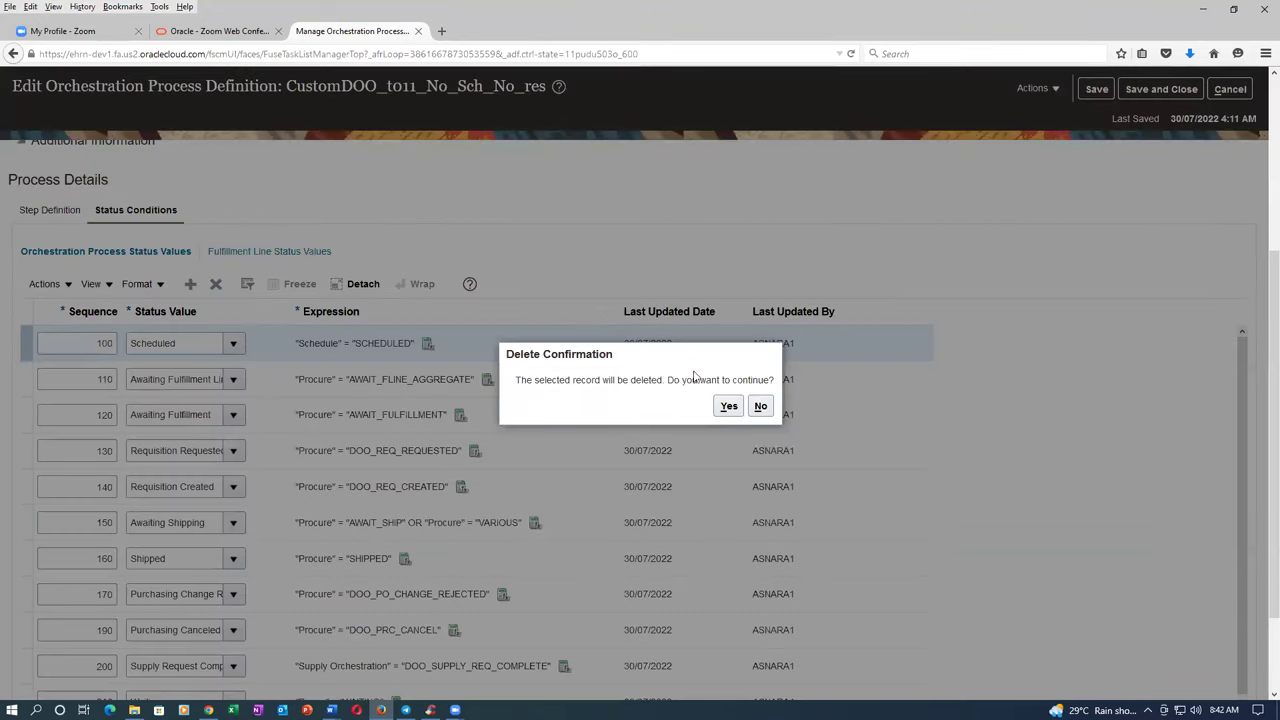
# Confirm the save prompt and close the edit page back to the DOO process list
pyautogui.click(728, 406)
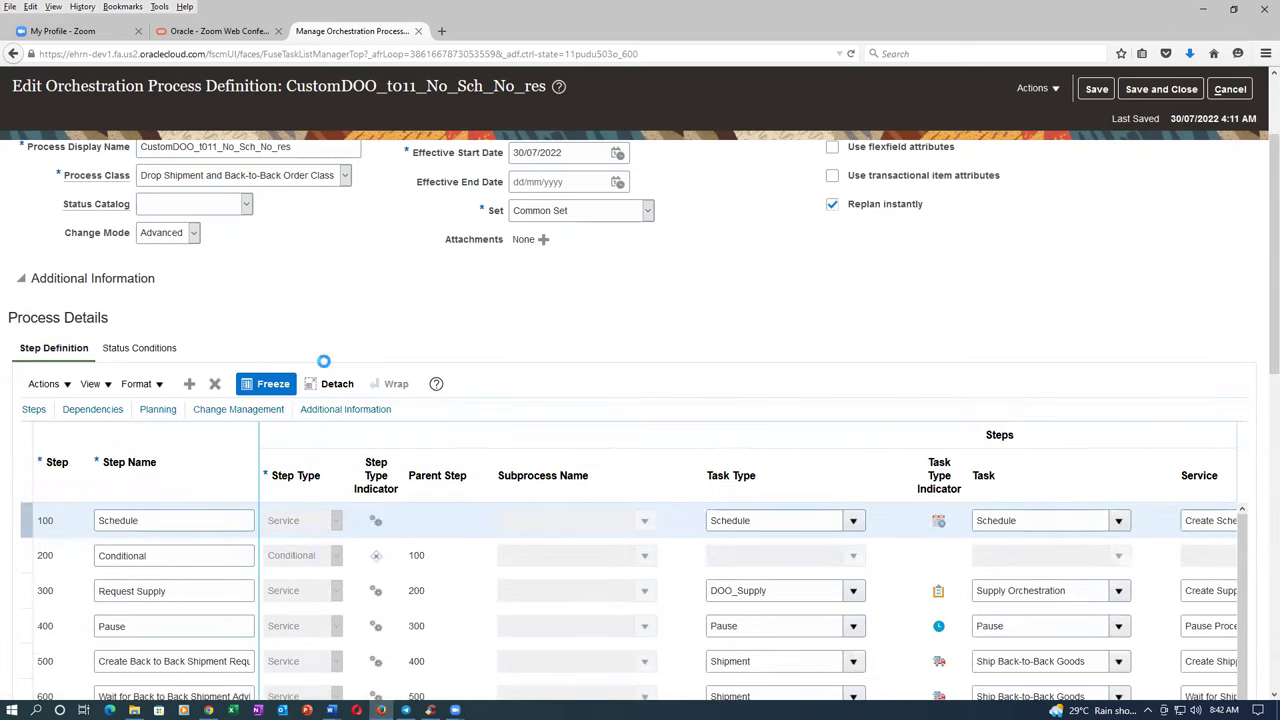
pyautogui.scroll(1, 289, 255)
pyautogui.scroll(3, 289, 255)
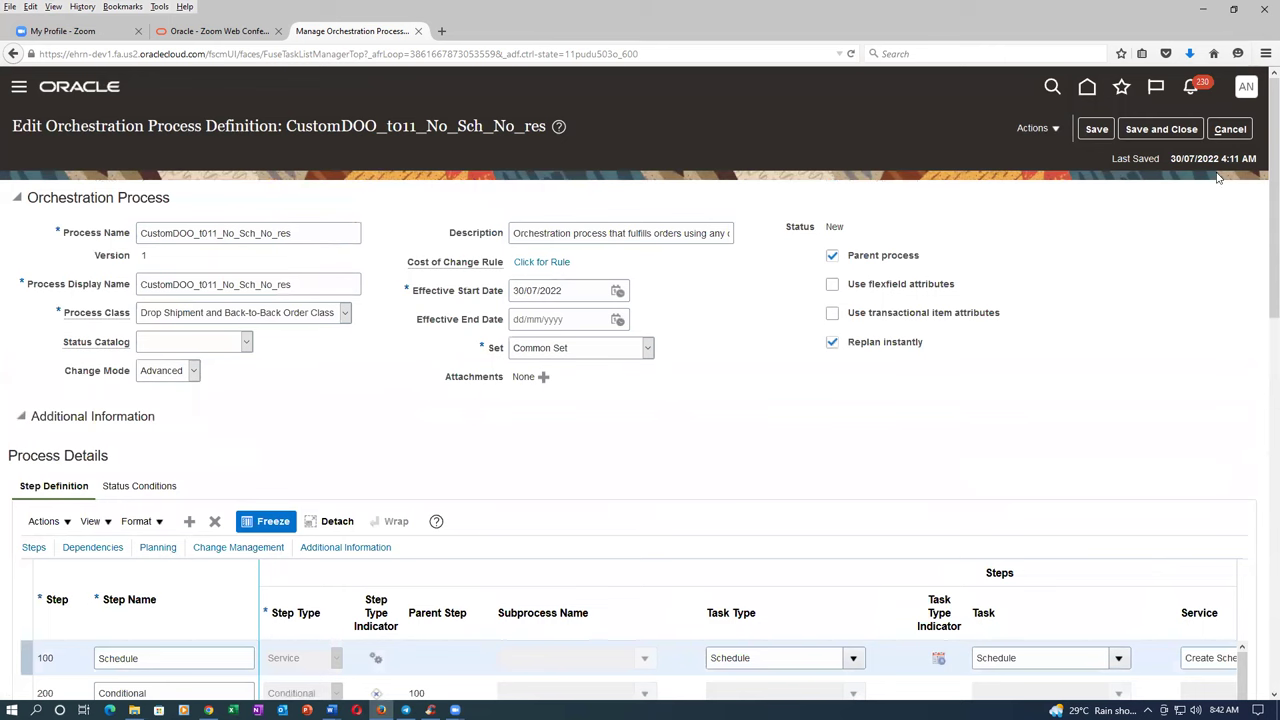
pyautogui.click(1230, 129)
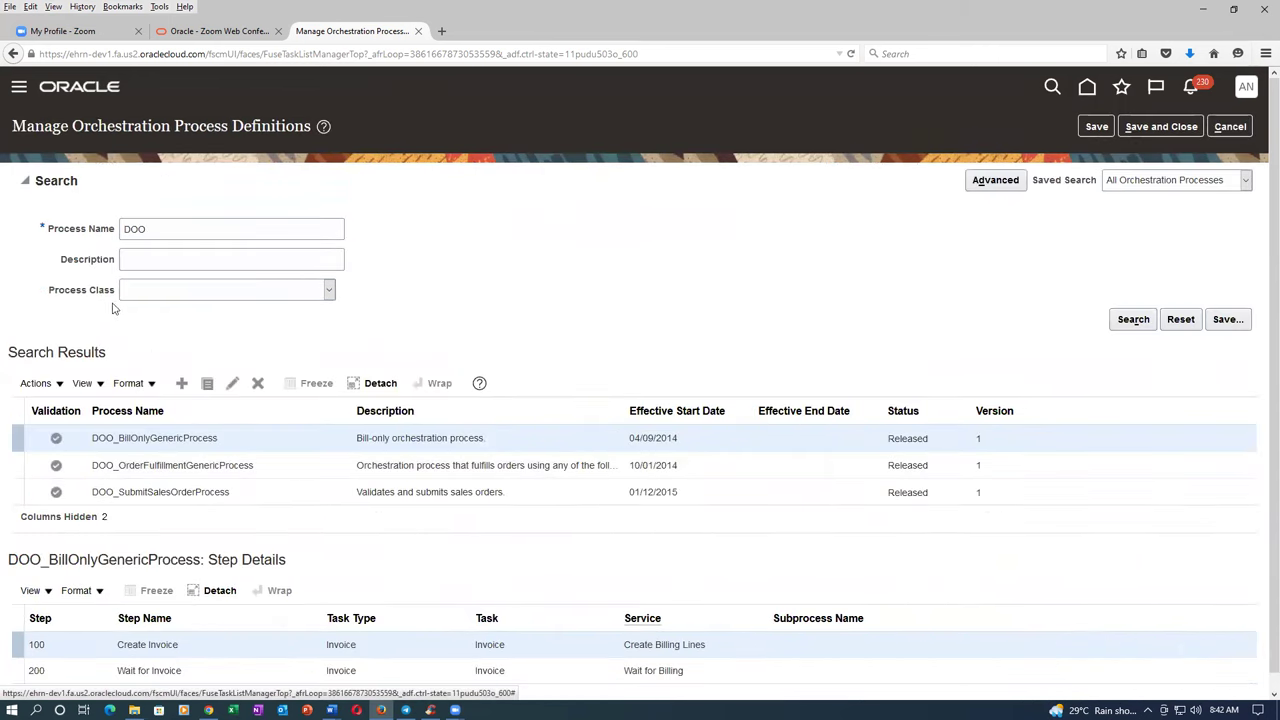
# Search process names starting with 'Cus' to find the newly created custom process
pyautogui.doubleClick(165, 233)
pyautogui.write('Custom')
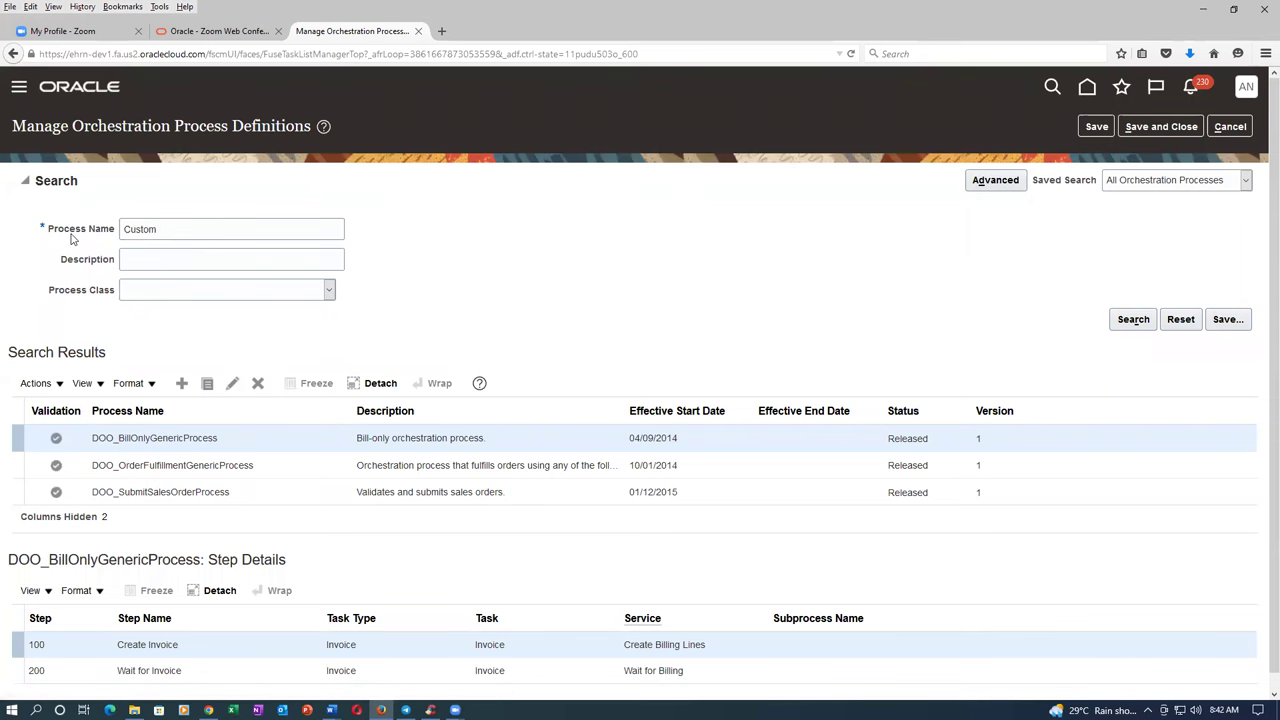
pyautogui.press('Return')
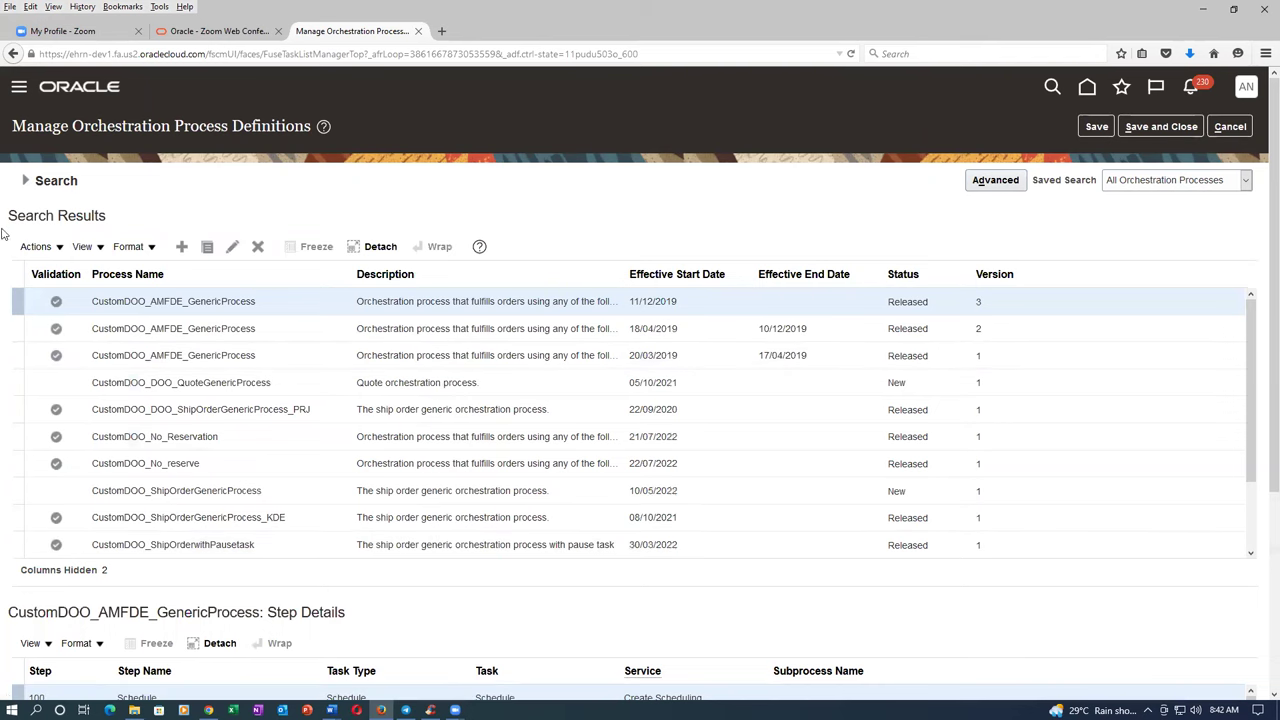
pyautogui.click(23, 184)
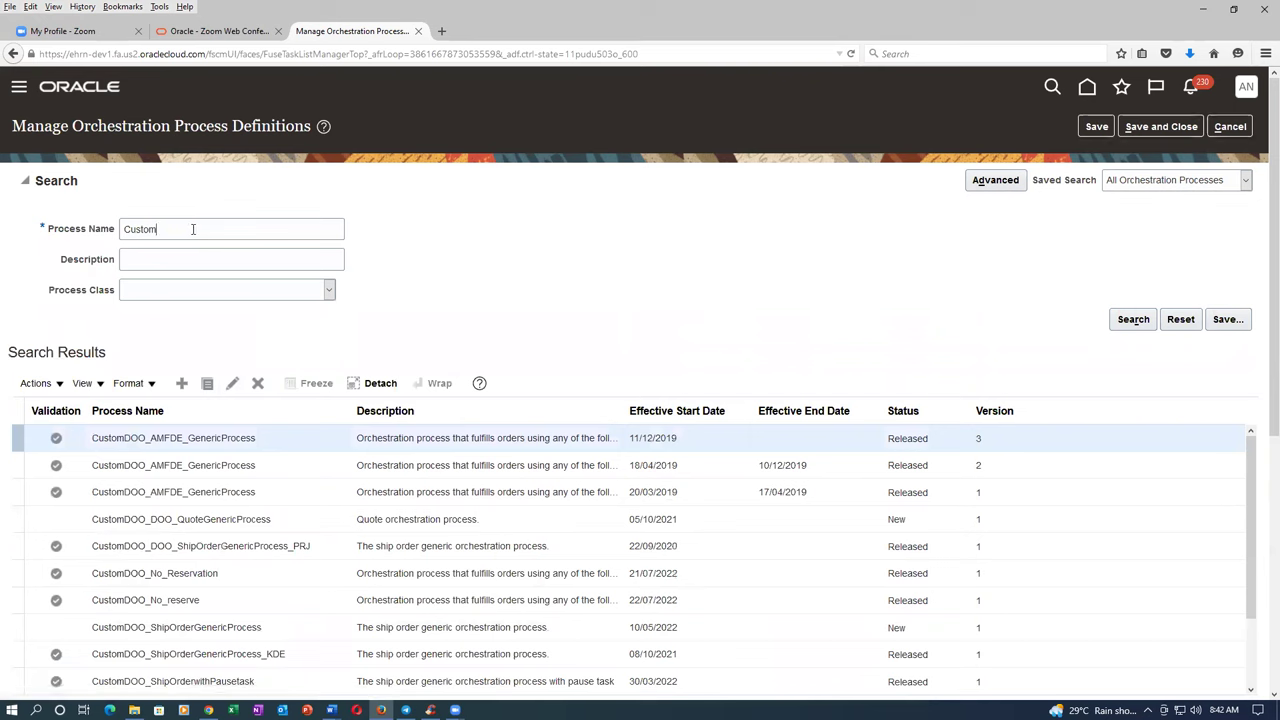
pyautogui.write('DOO_t011')
pyautogui.click(1130, 326)
# Search 'DOO' again and duplicate DOO_OrderFulfillmentGenericProcess once more
pyautogui.click(21, 181)
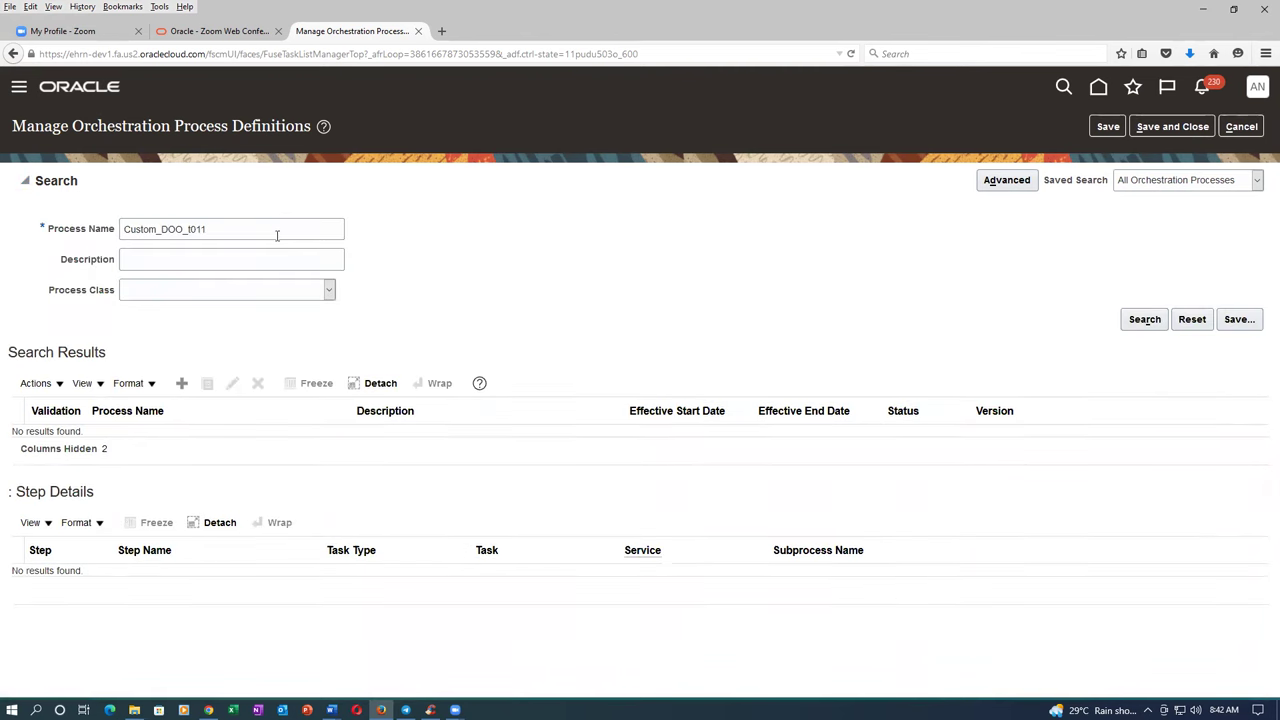
pyautogui.press('BackSpace')
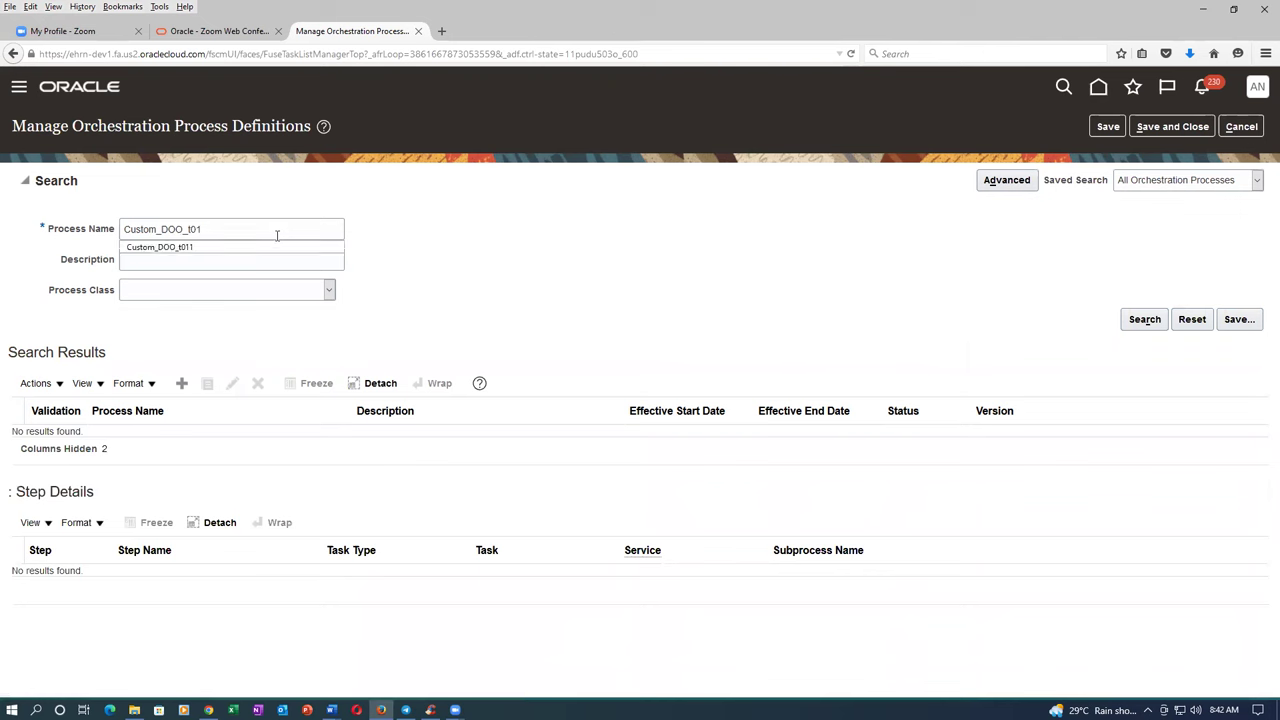
pyautogui.press('BackSpace')
pyautogui.press('BackSpace')
pyautogui.press('BackSpace')
pyautogui.press('BackSpace')
pyautogui.press('BackSpace')
pyautogui.press('BackSpace')
pyautogui.press('BackSpace')
pyautogui.press('BackSpace')
pyautogui.press('BackSpace')
pyautogui.press('BackSpace')
pyautogui.press('BackSpace')
pyautogui.press('BackSpace')
pyautogui.press('BackSpace')
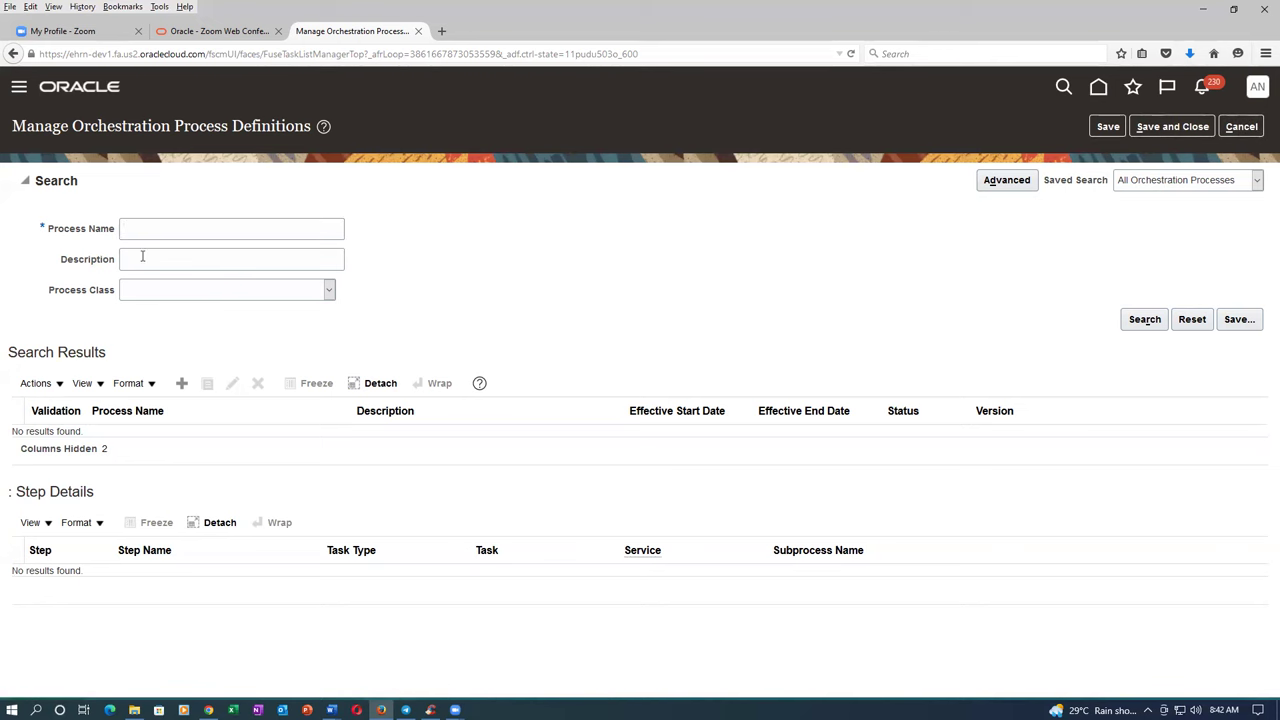
pyautogui.write('DOO')
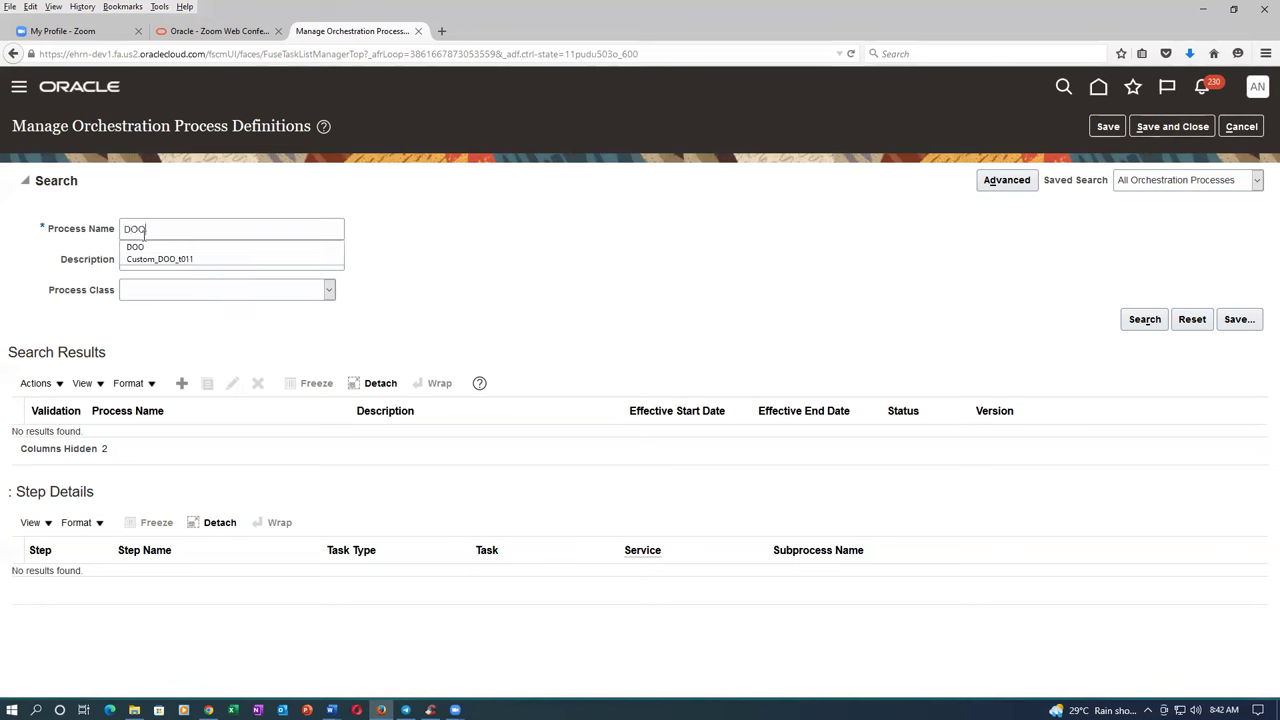
pyautogui.press('Down')
pyautogui.click(1140, 321)
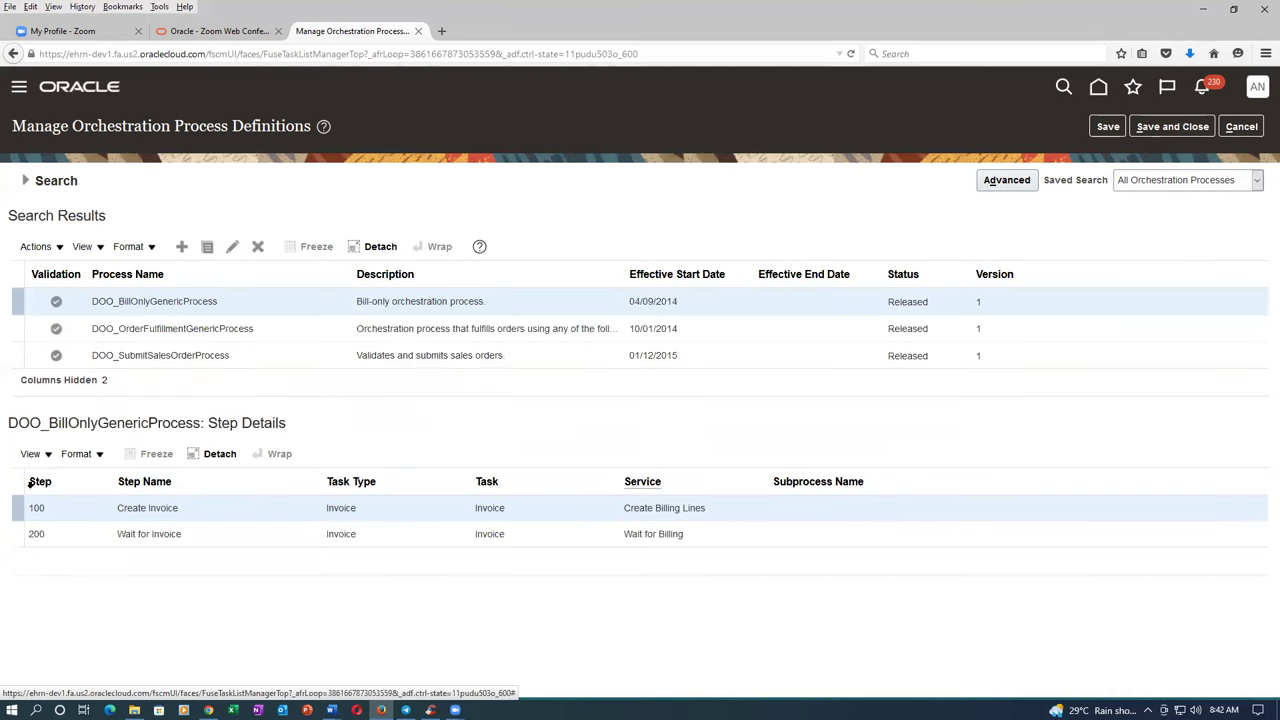
pyautogui.click(297, 328)
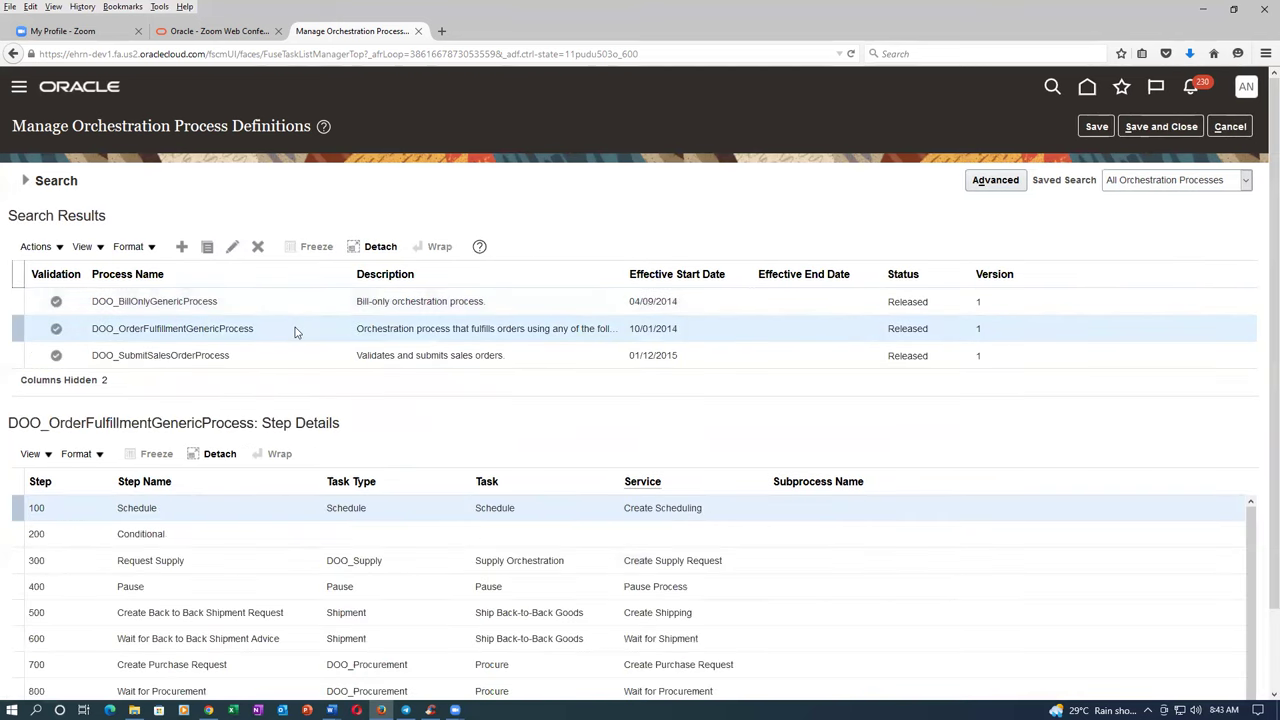
pyautogui.click(207, 246)
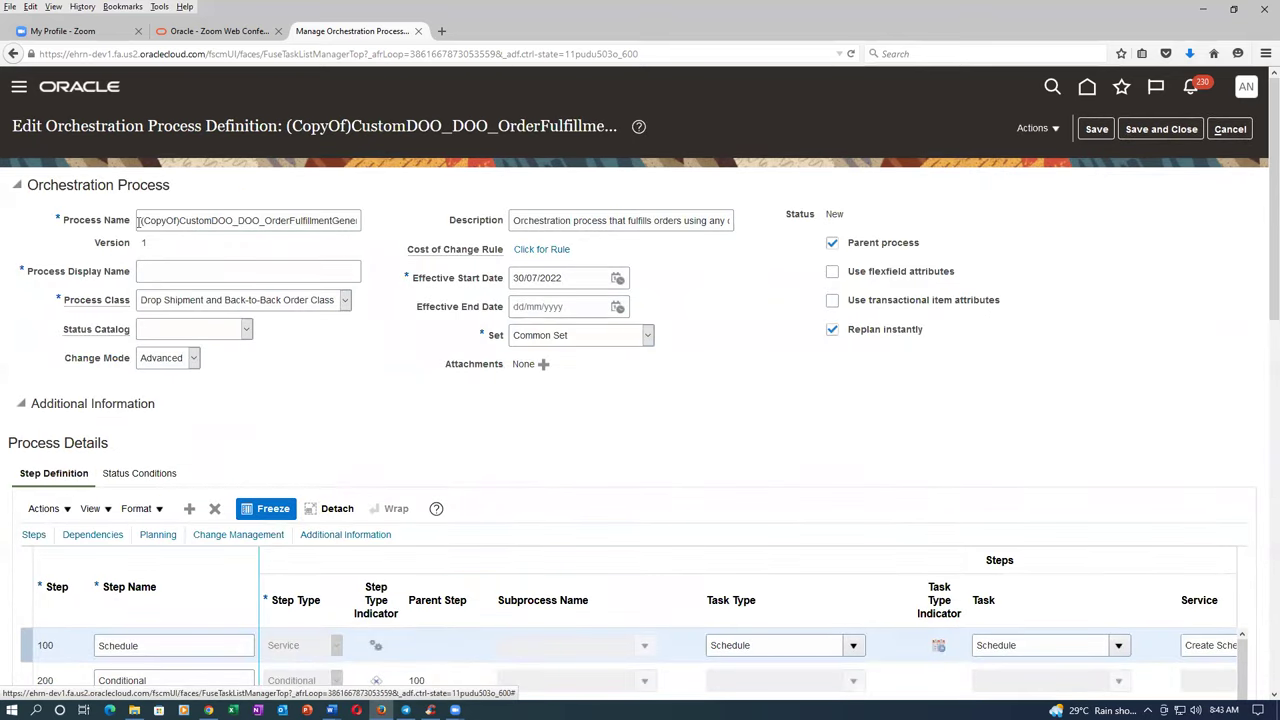
# Name the new copy CustomDOO_t012_No_Sch_No_Res and paste that name into Process Display Name
pyautogui.press('Right')
pyautogui.press('Right')
pyautogui.press('Right')
pyautogui.press('Right')
pyautogui.press('Delete')
pyautogui.press('Delete')
pyautogui.press('Delete')
pyautogui.press('Delete')
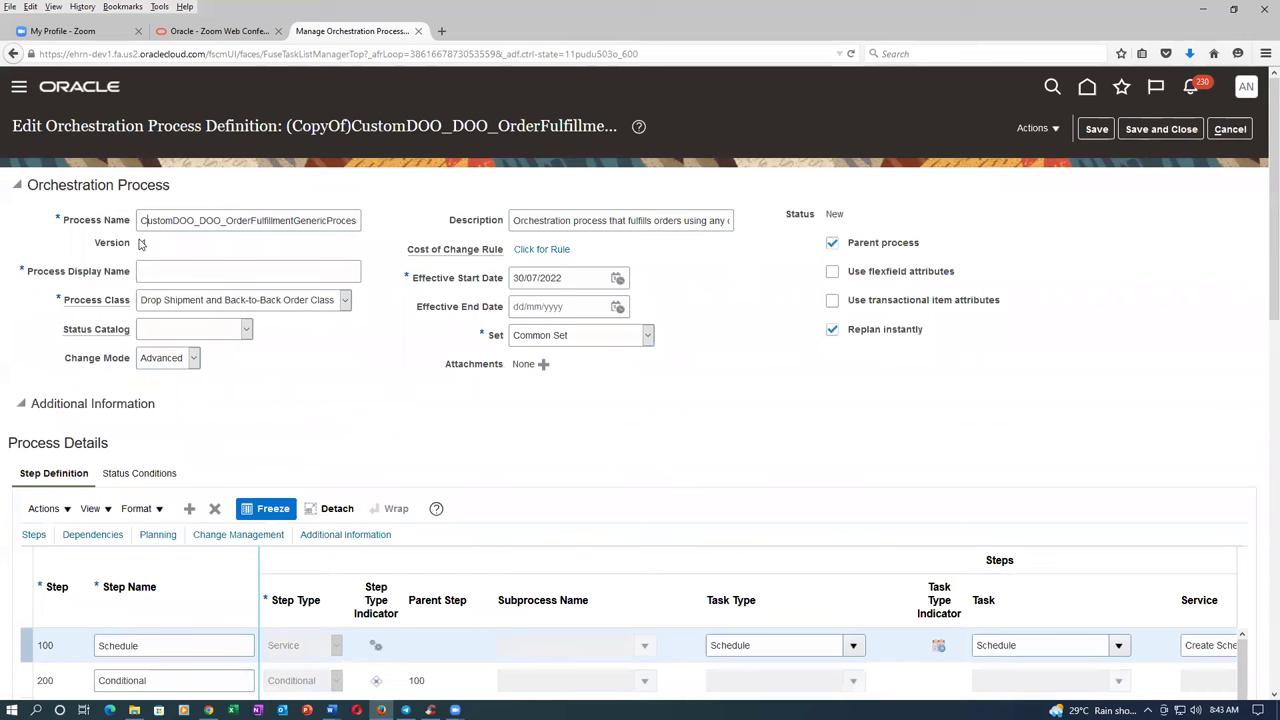
pyautogui.write('t012_')
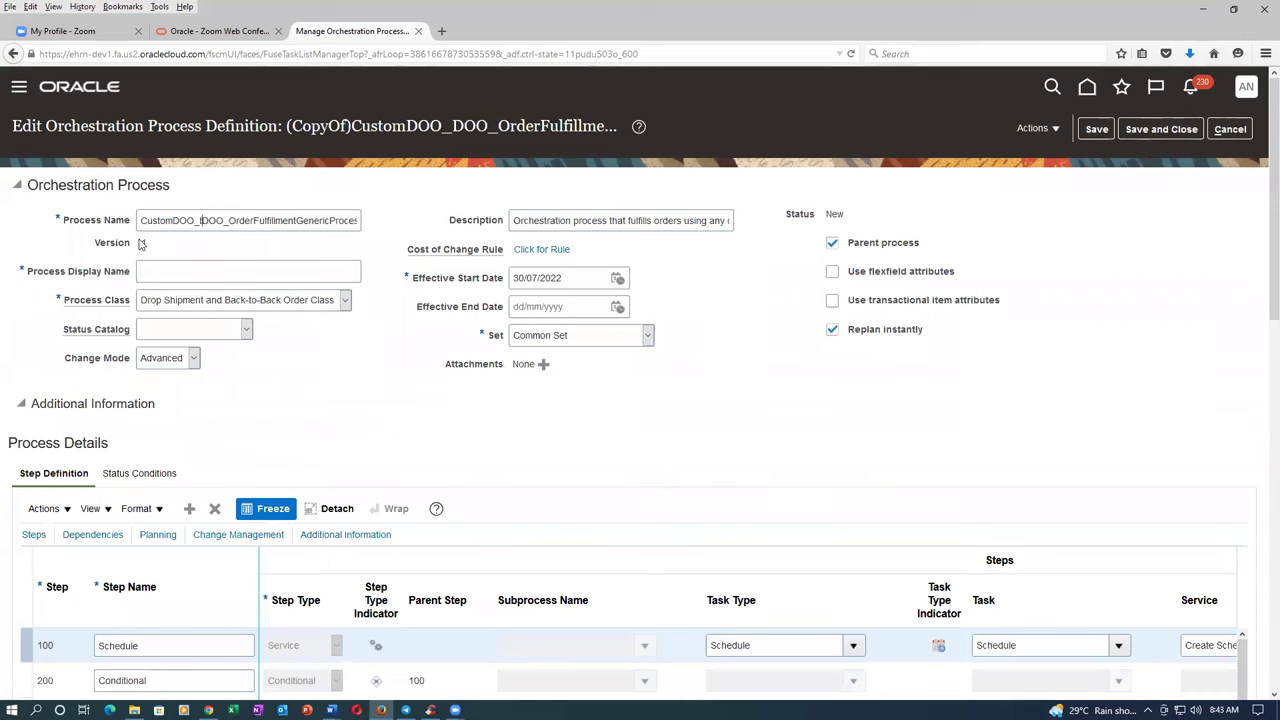
pyautogui.write('No_Sc')
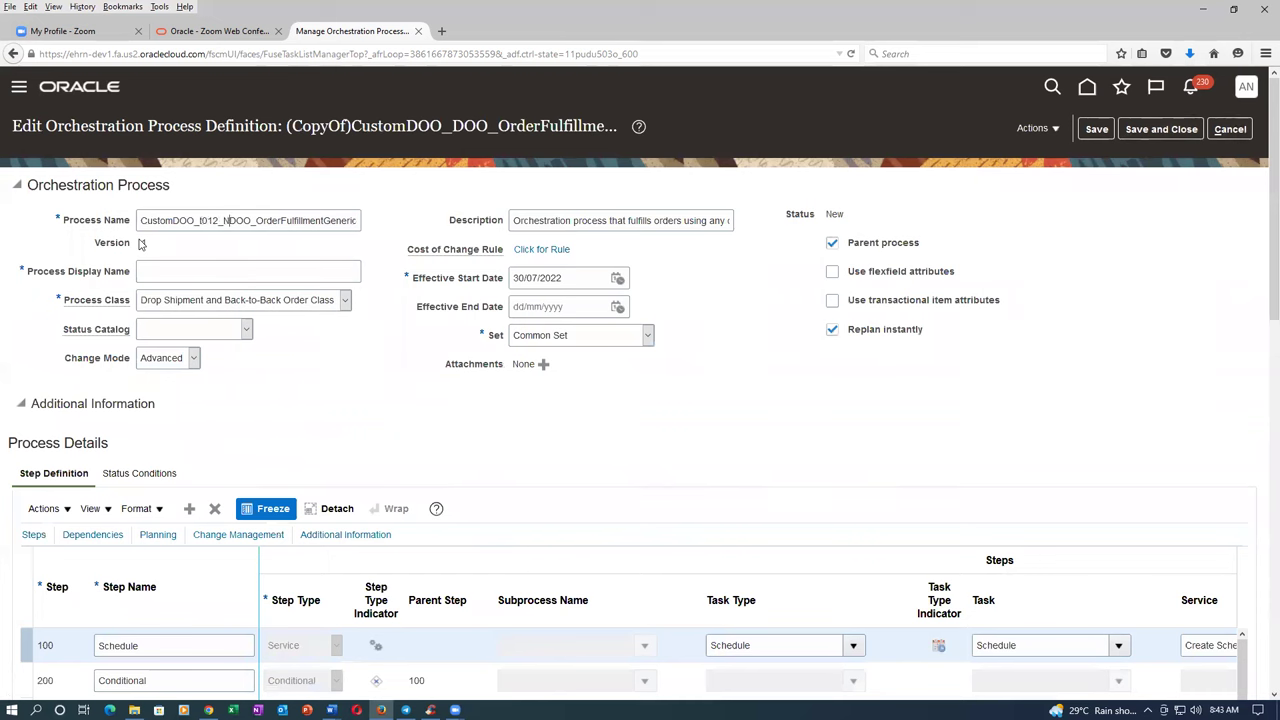
pyautogui.write('h_No_')
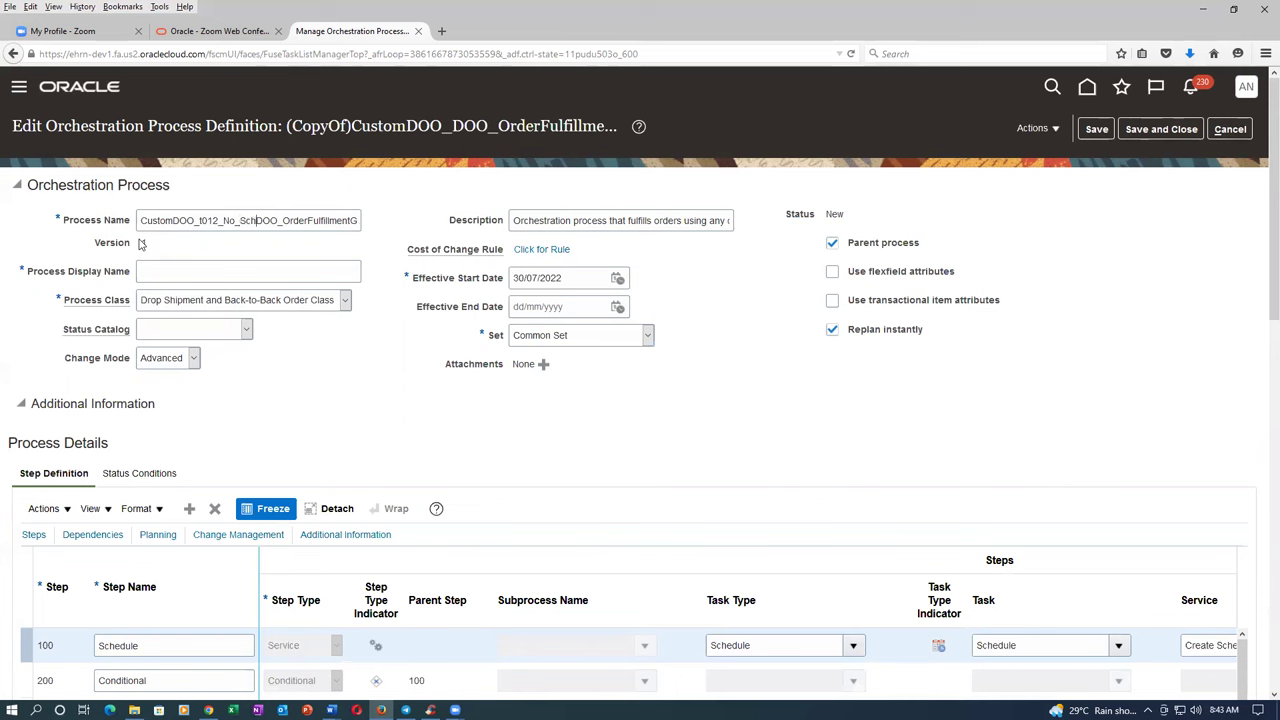
pyautogui.write('Res')
pyautogui.press('Delete')
pyautogui.press('Delete')
pyautogui.press('Delete')
pyautogui.press('Delete')
pyautogui.press('Delete')
pyautogui.press('Delete')
pyautogui.press('Delete')
pyautogui.press('Delete')
pyautogui.press('Delete')
pyautogui.press('Delete')
pyautogui.press('Delete')
pyautogui.press('Delete')
pyautogui.press('Delete')
pyautogui.press('Delete')
pyautogui.press('Delete')
pyautogui.press('Delete')
pyautogui.press('Delete')
pyautogui.press('Delete')
pyautogui.press('Delete')
pyautogui.press('Delete')
pyautogui.press('Delete')
pyautogui.press('Delete')
pyautogui.press('Delete')
pyautogui.press('Delete')
pyautogui.press('Delete')
pyautogui.press('Delete')
pyautogui.press('Delete')
pyautogui.press('Delete')
pyautogui.press('Delete')
pyautogui.press('Delete')
pyautogui.press('Delete')
pyautogui.press('Delete')
pyautogui.press('Delete')
pyautogui.press('Delete')
pyautogui.hotkey('ctrl', 'a')
pyautogui.hotkey('ctrl', 'c')
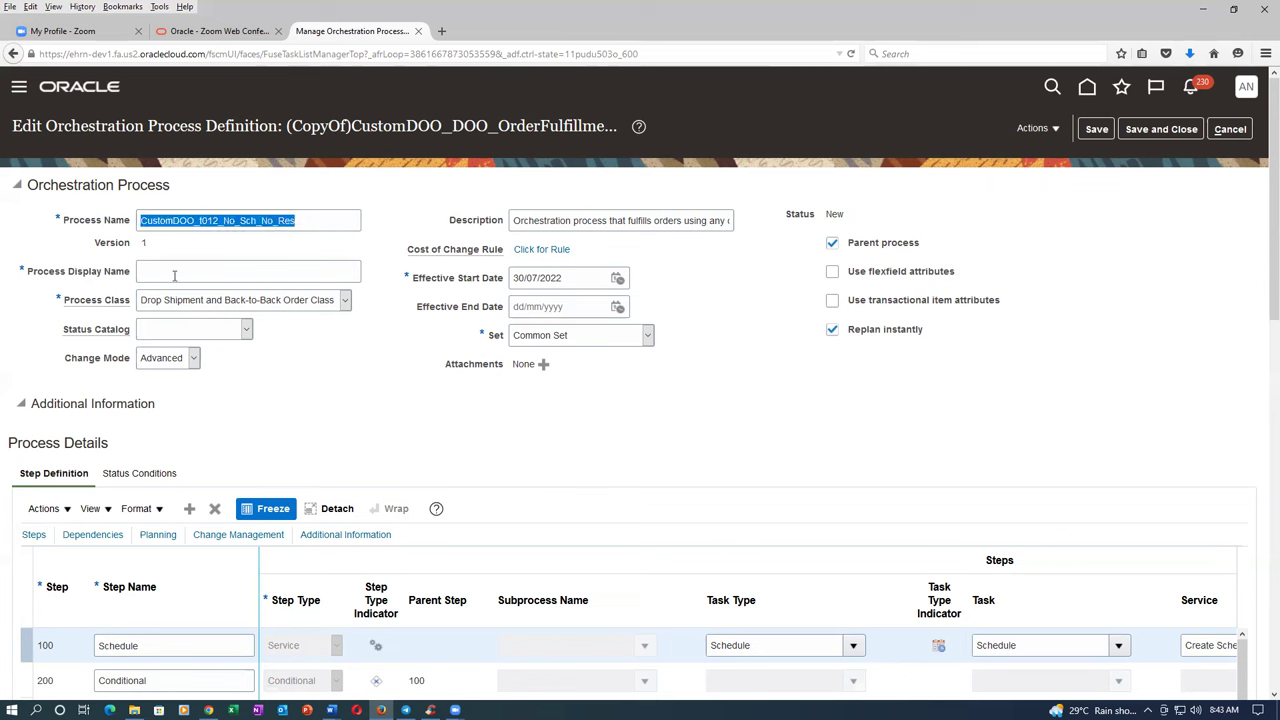
pyautogui.click(175, 272)
pyautogui.hotkey('ctrl', 'v')
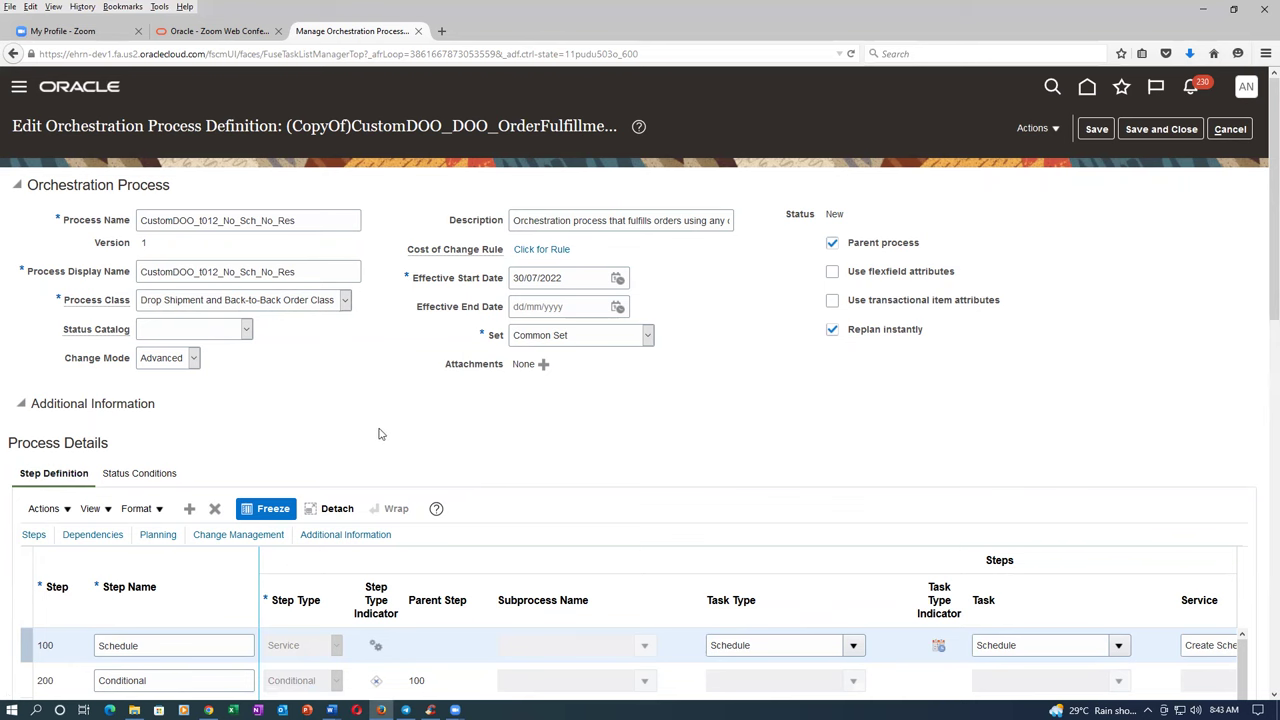
# Delete the Schedule step from CustomDOO_t012_No_Sch_No_Res, making Conditional step 100
pyautogui.scroll(-5, 391, 432)
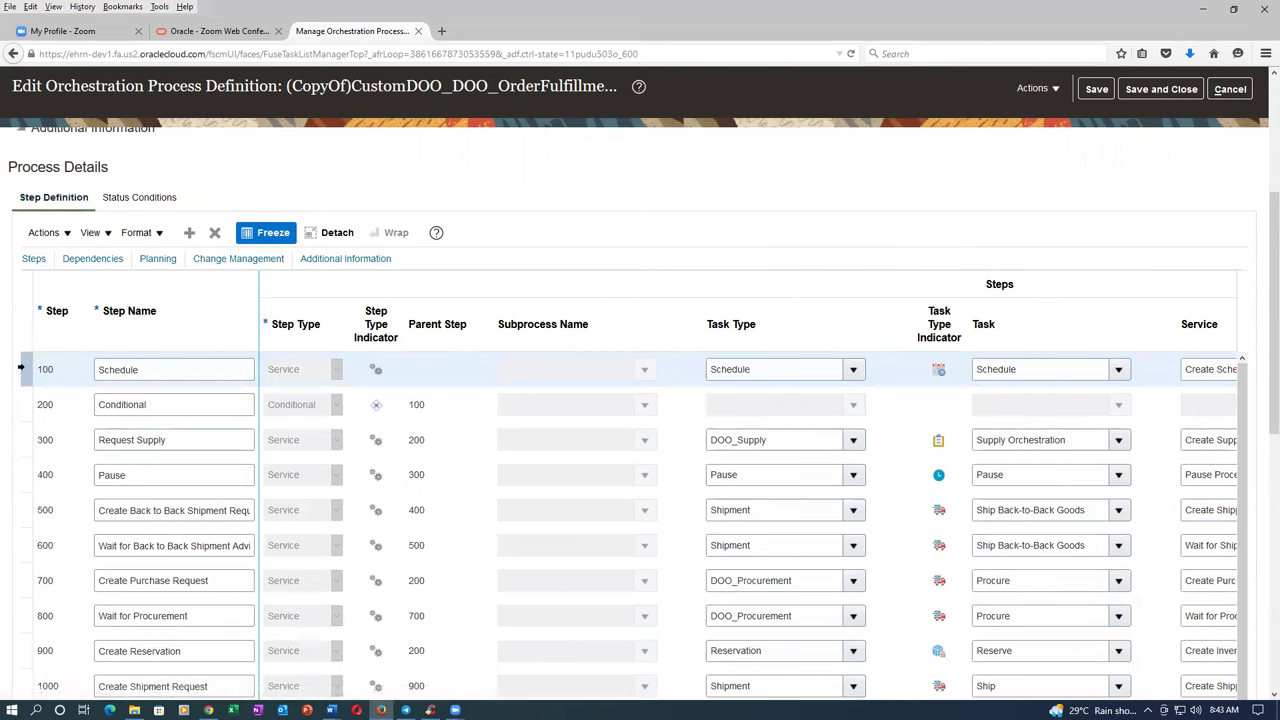
pyautogui.click(216, 233)
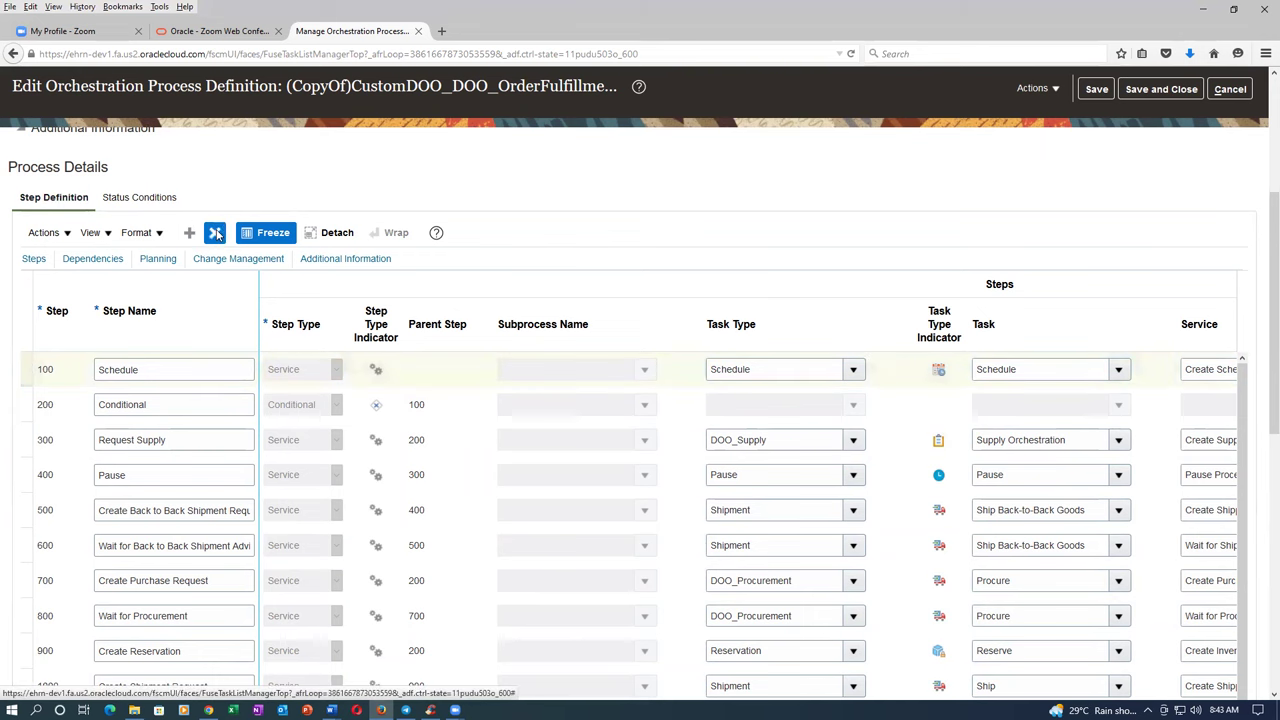
pyautogui.click(130, 404)
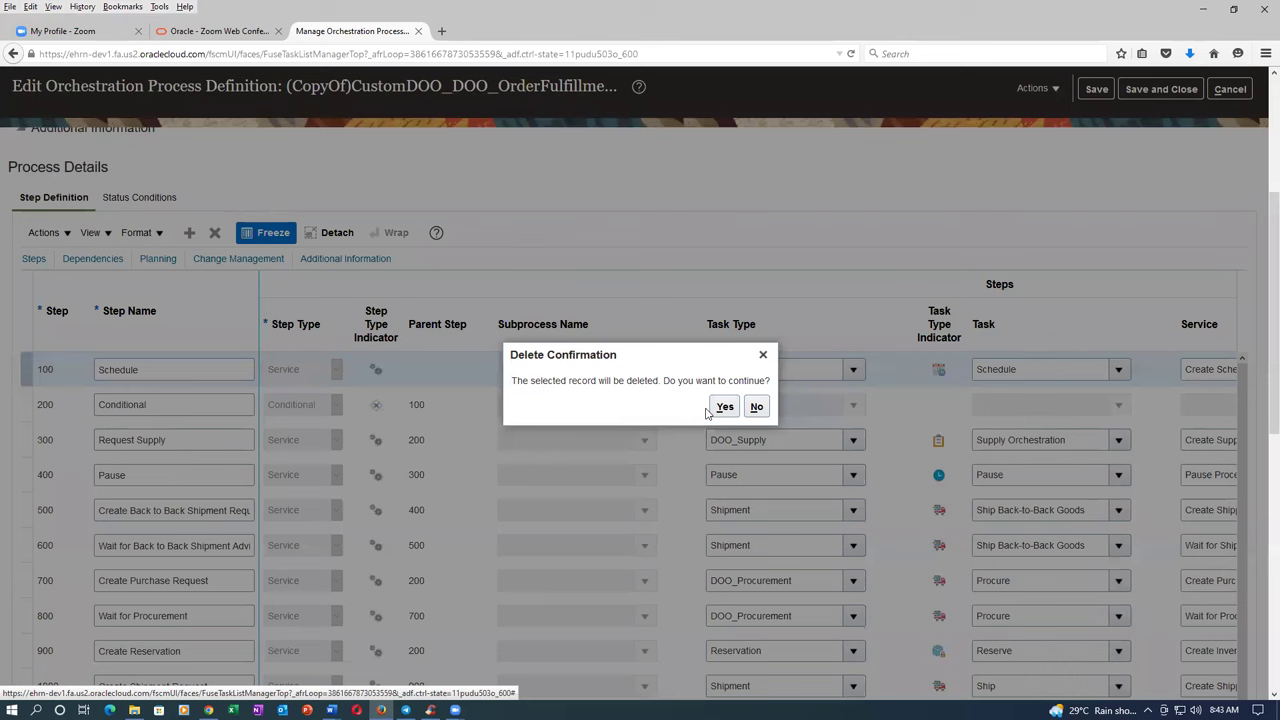
pyautogui.click(724, 407)
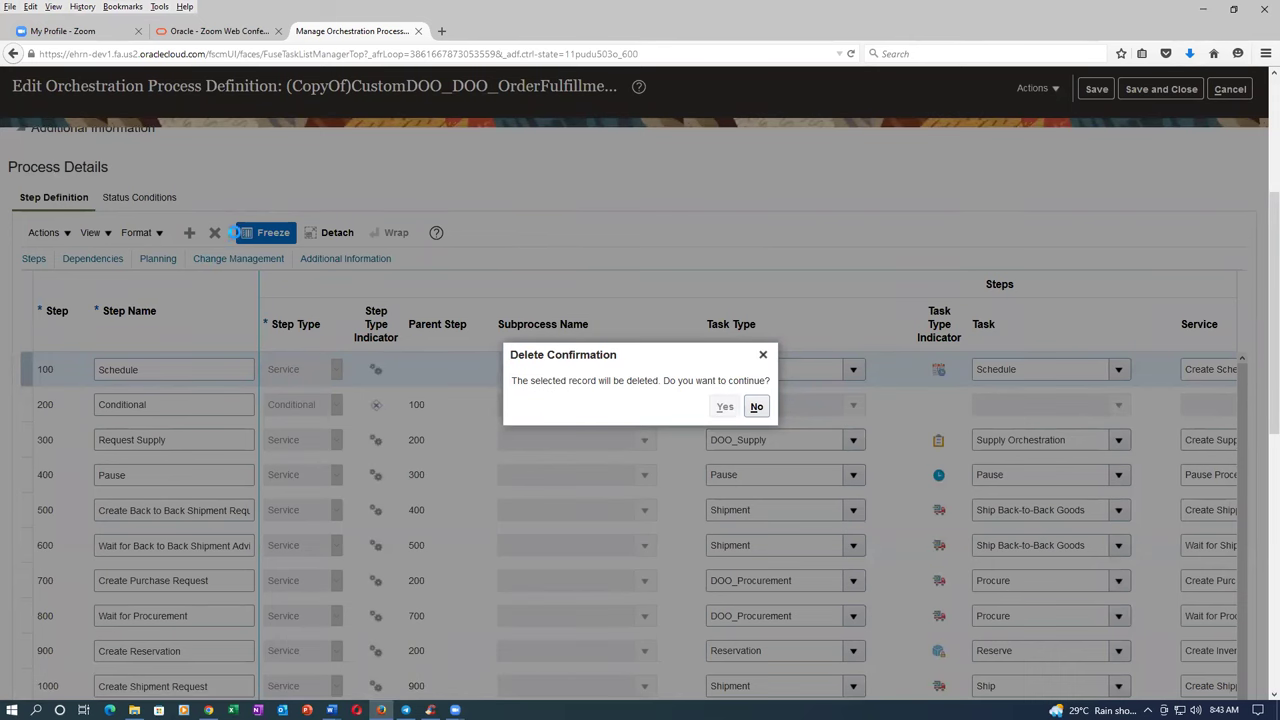
pyautogui.scroll(3, 773, 271)
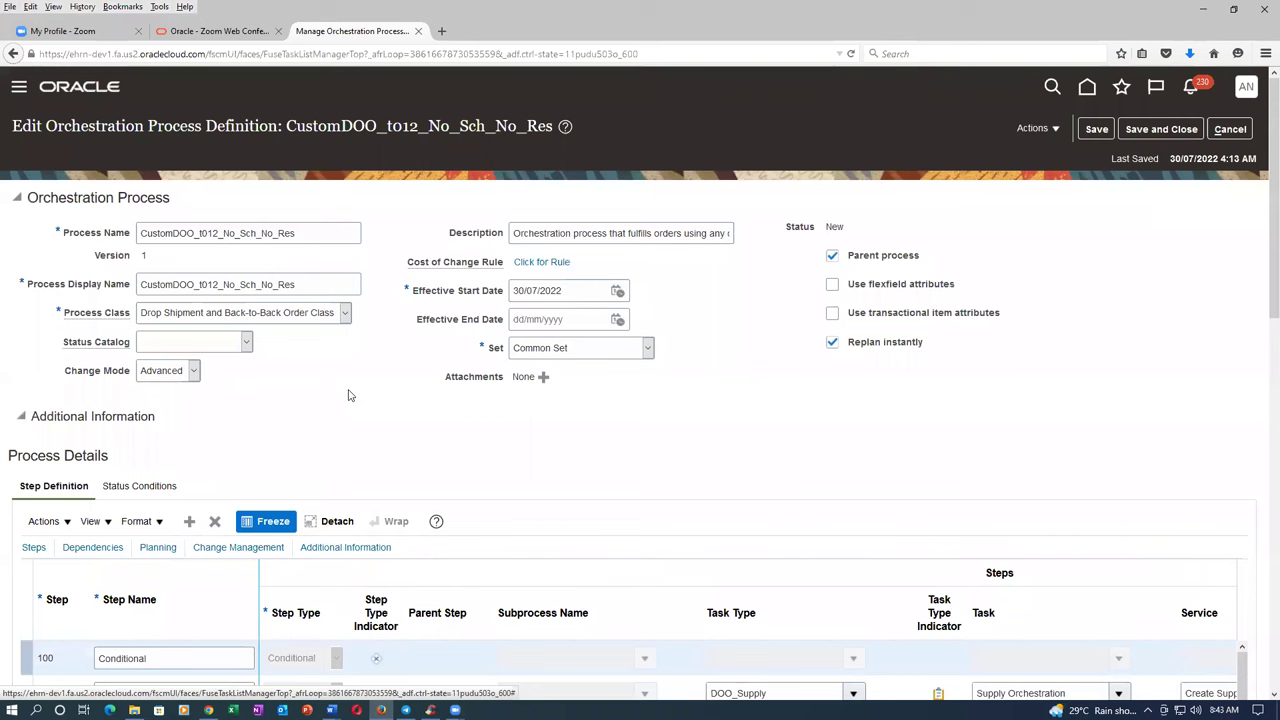
# Review the copy's orchestration process status values, starting at 100 Scheduled, against the guide
pyautogui.click(140, 489)
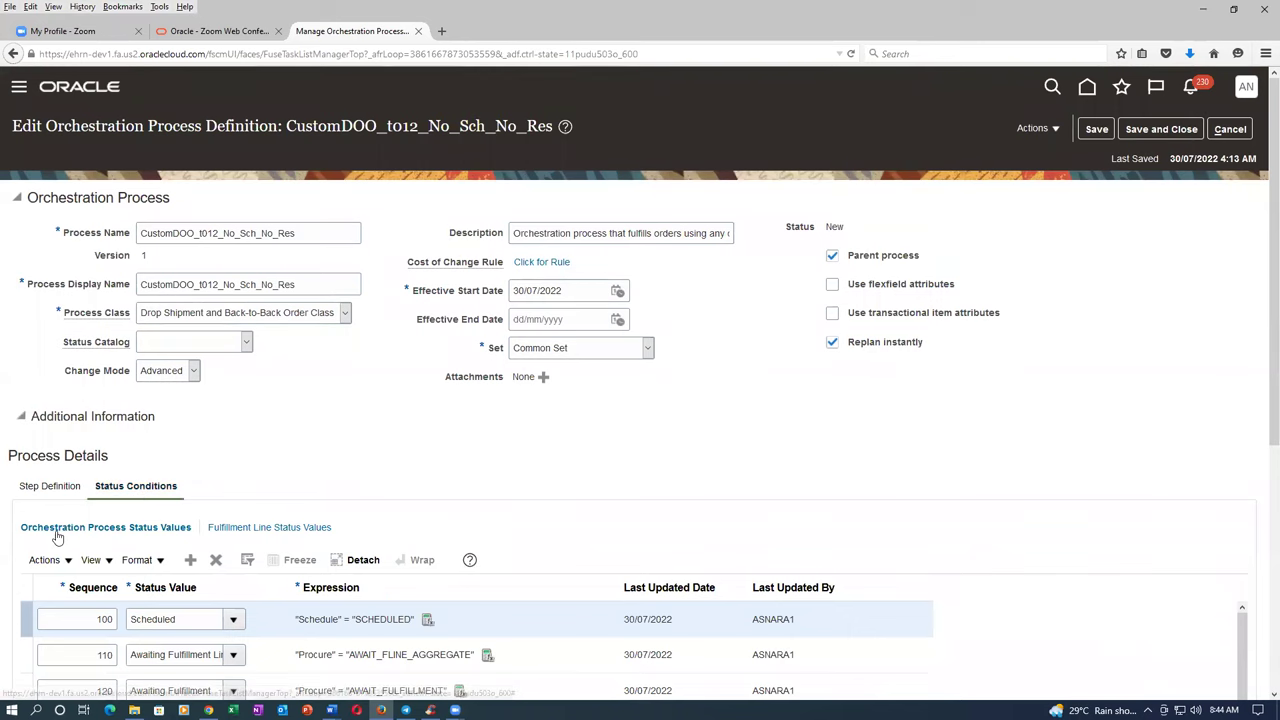
pyautogui.click(57, 528)
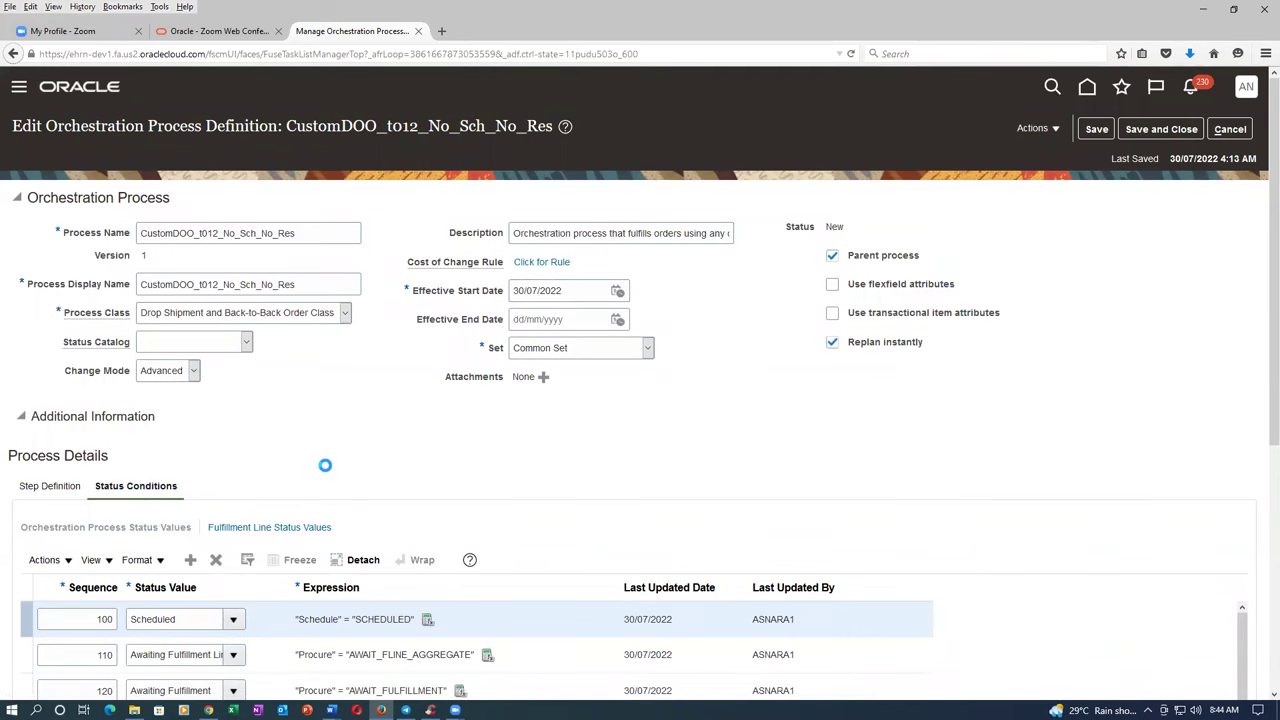
pyautogui.scroll(-5, 323, 471)
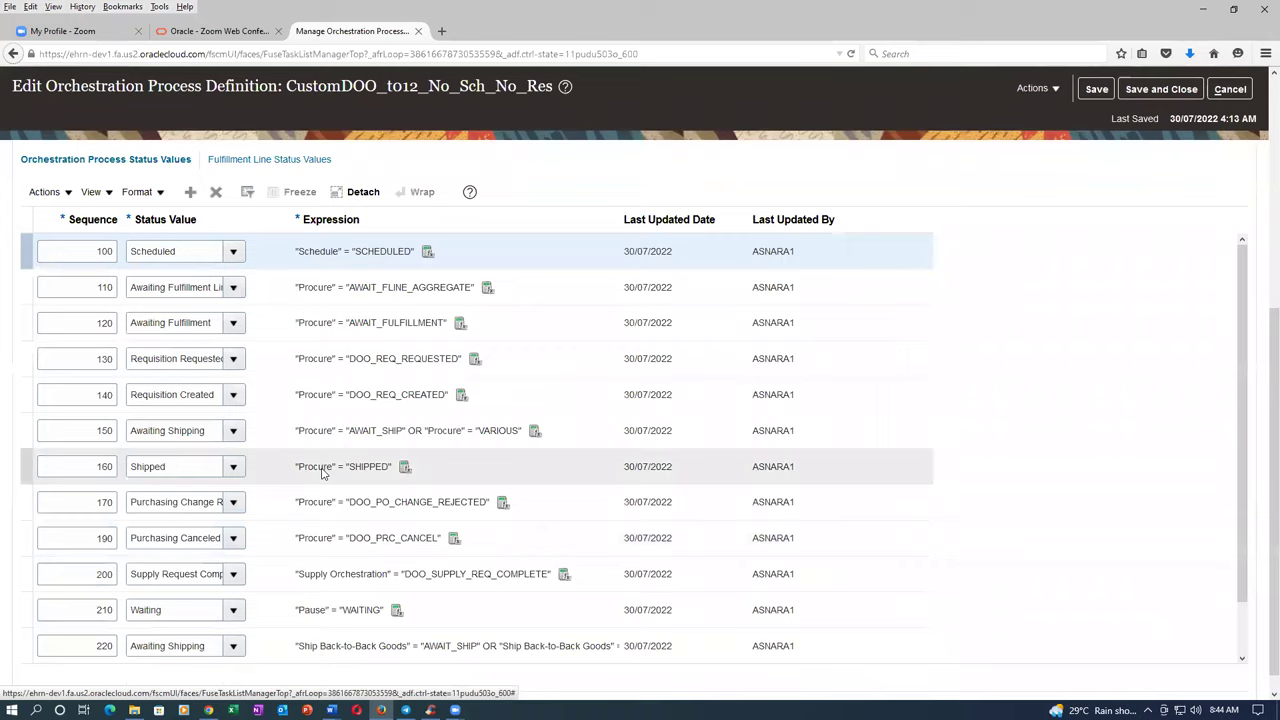
pyautogui.scroll(4, 323, 471)
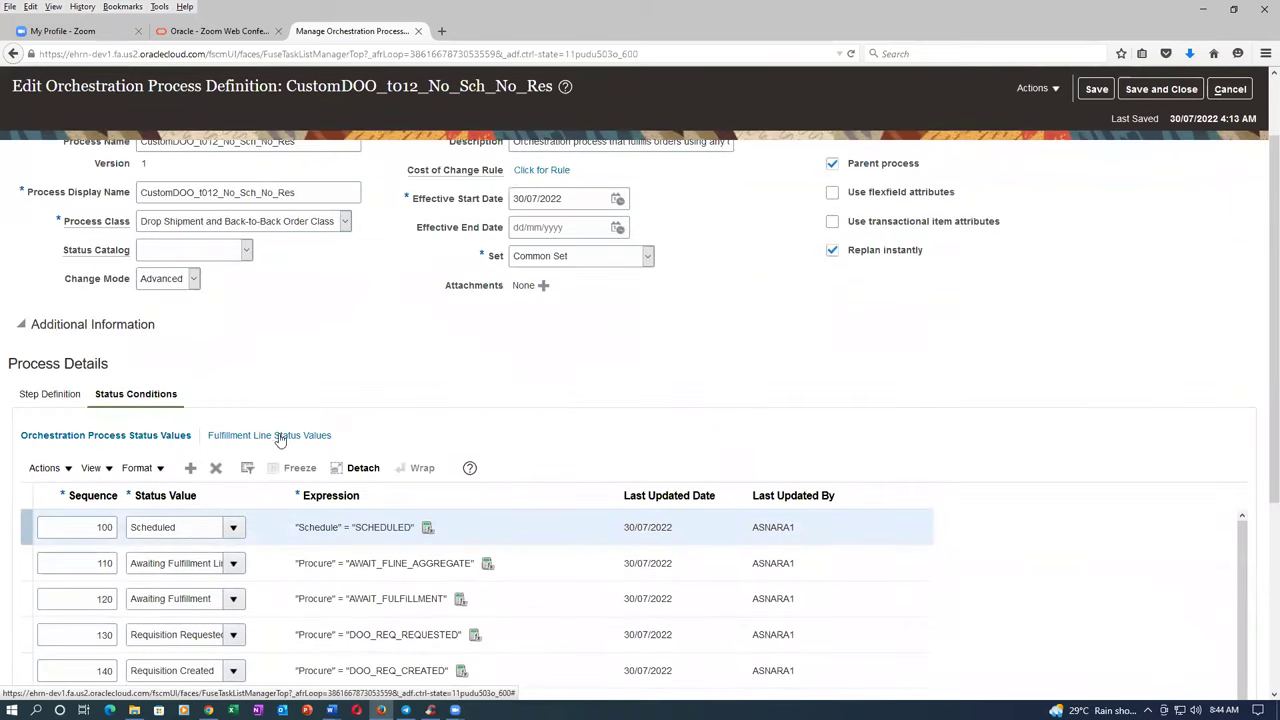
pyautogui.hotkey('alt', 'Tab')
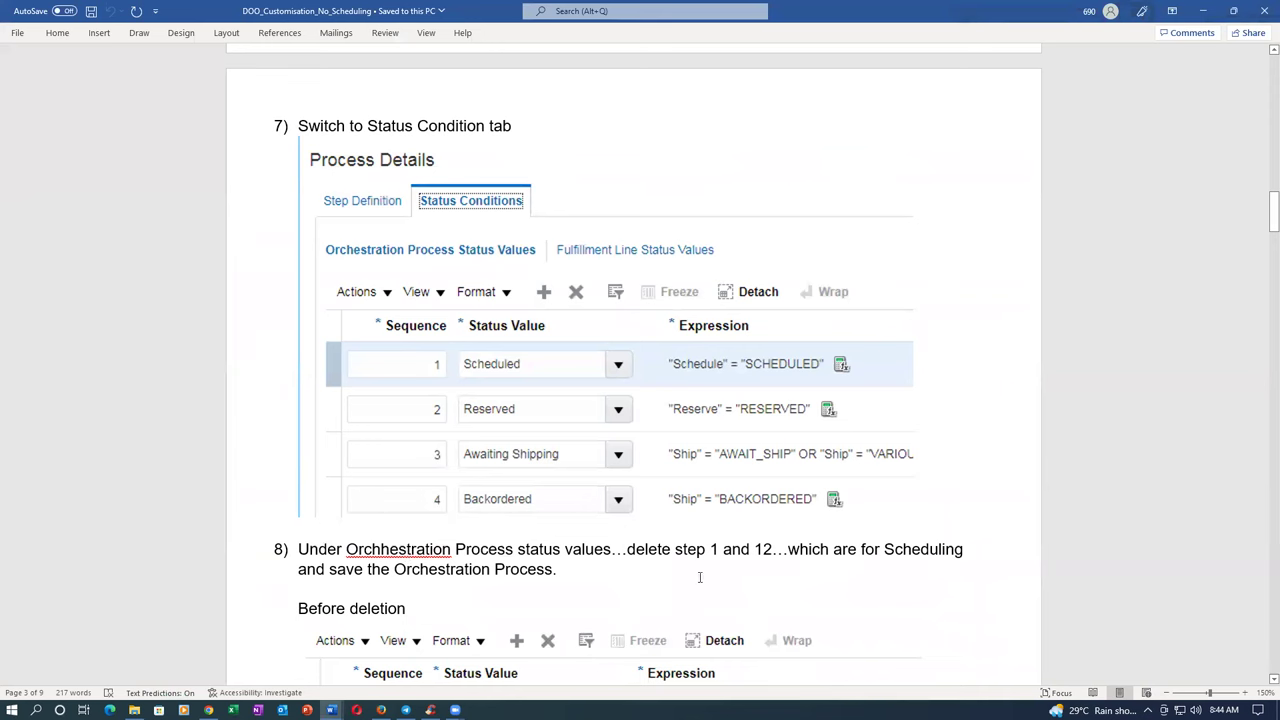
# Highlight '1 and 12' in the guide's step 8 and return to the Oracle status values
pyautogui.moveTo(711, 549); pyautogui.dragTo(789, 551)
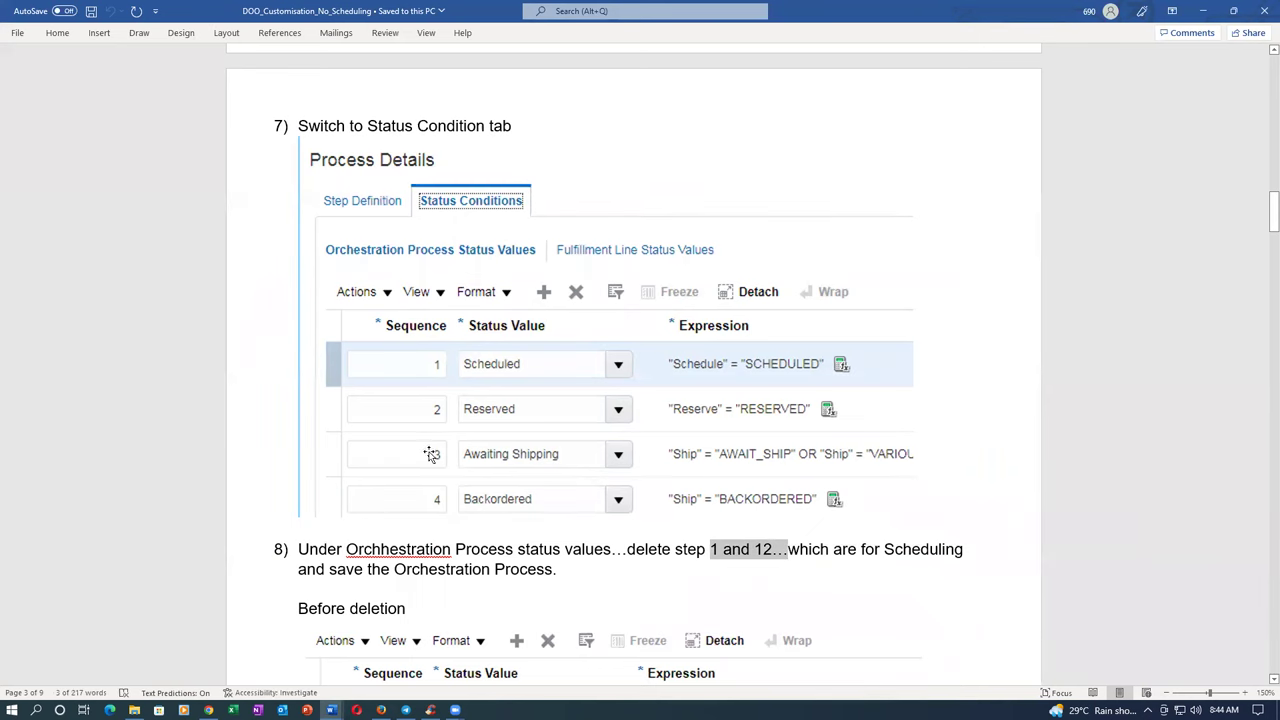
pyautogui.hotkey('alt', 'Tab')
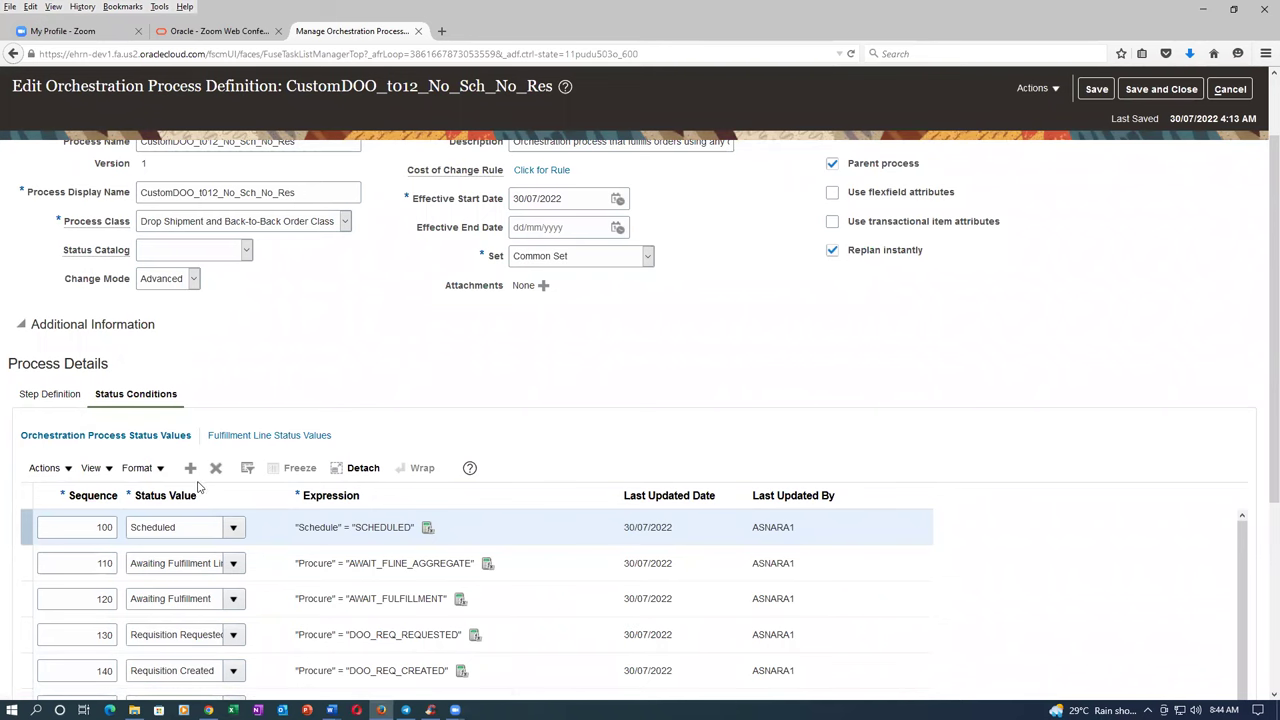
pyautogui.hotkey('alt', 'Tab')
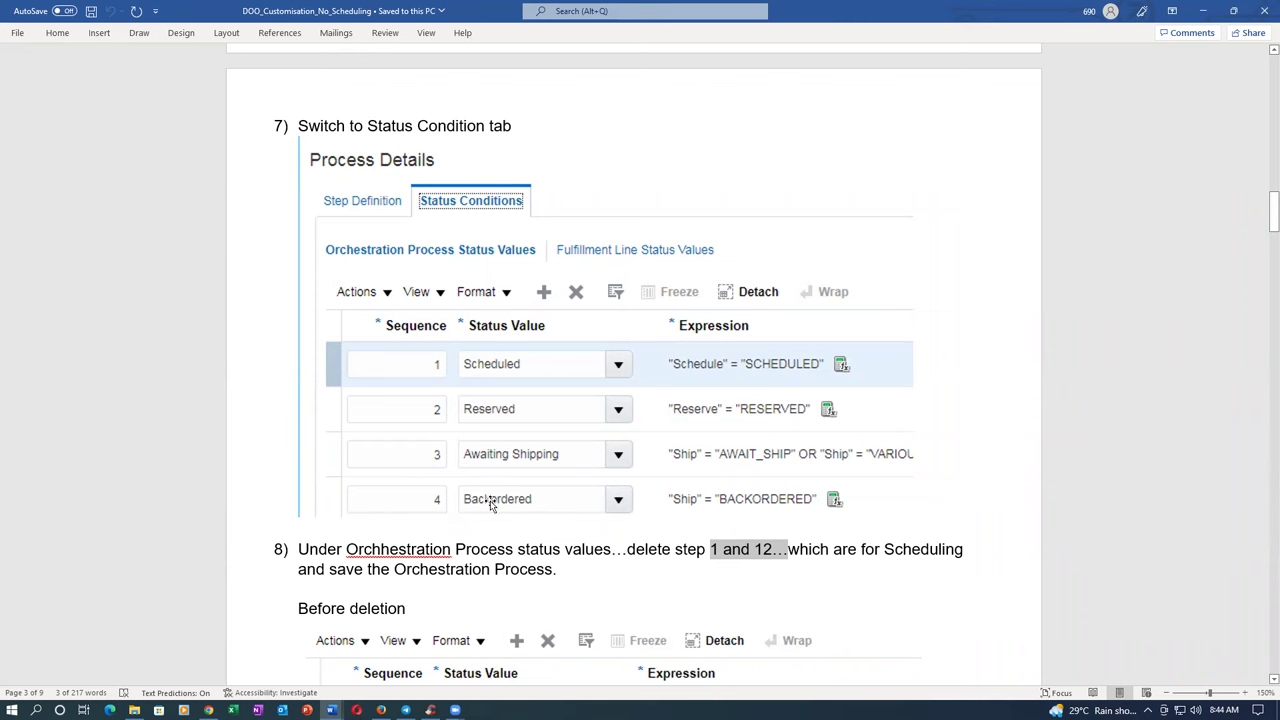
pyautogui.hotkey('alt', 'Tab')
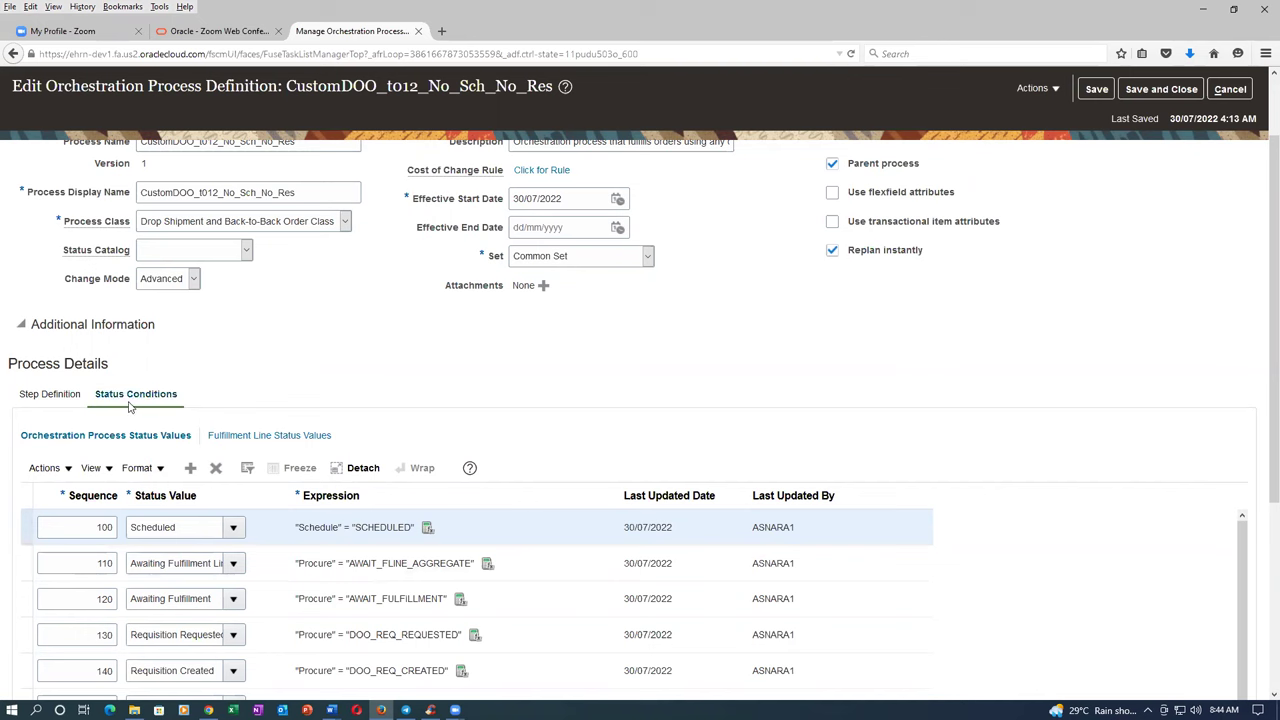
# Delete the 100 Scheduled status value so the list begins at 110 Awaiting Fulfillment
pyautogui.click(216, 468)
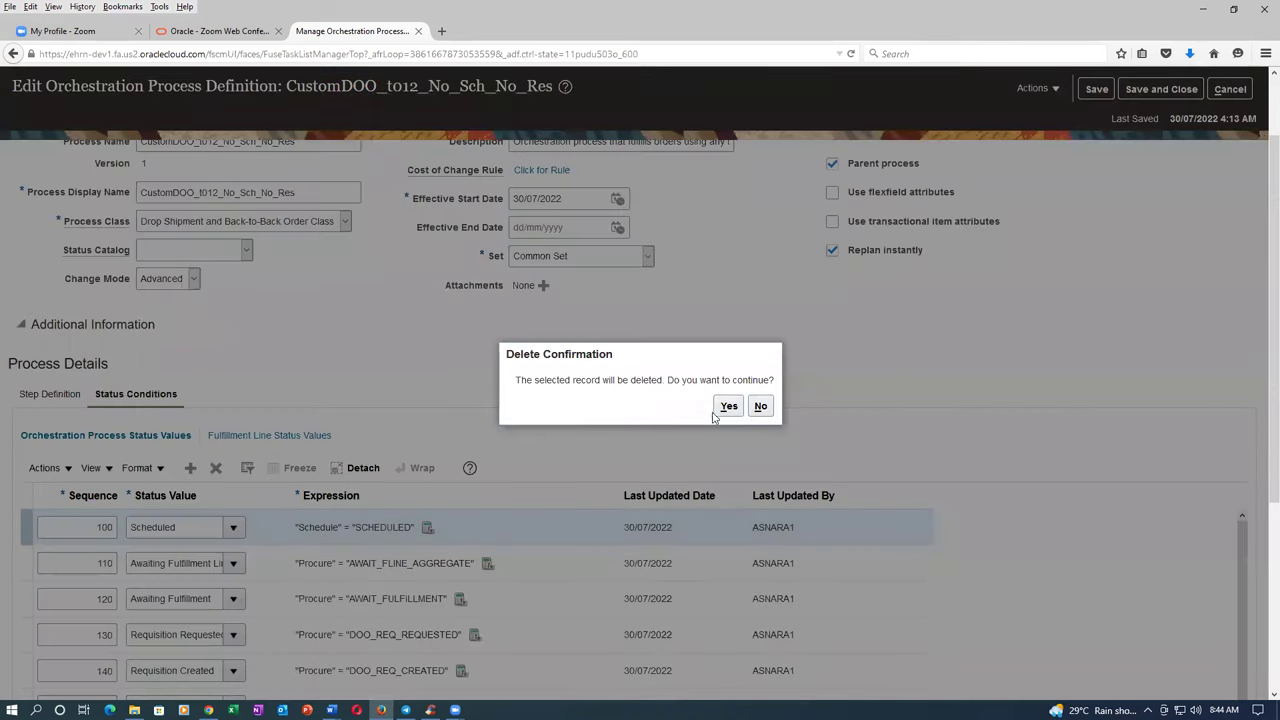
pyautogui.click(725, 405)
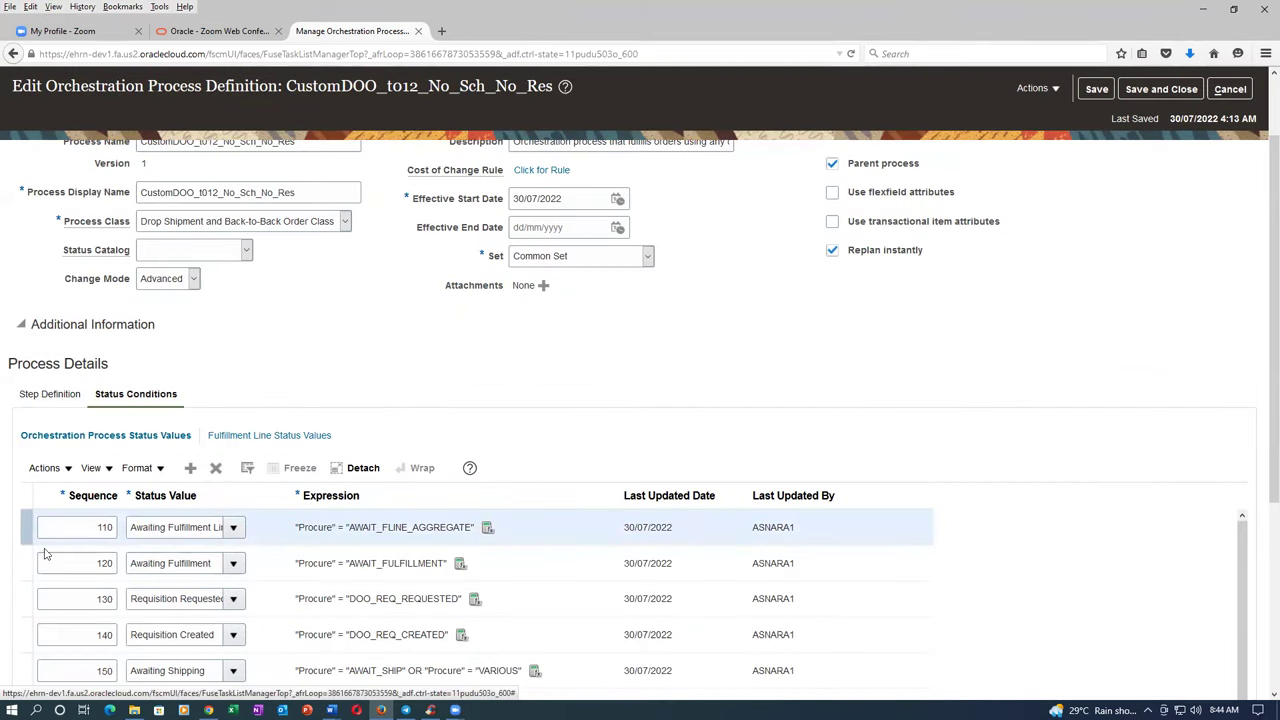
pyautogui.hotkey('alt', 'Tab')
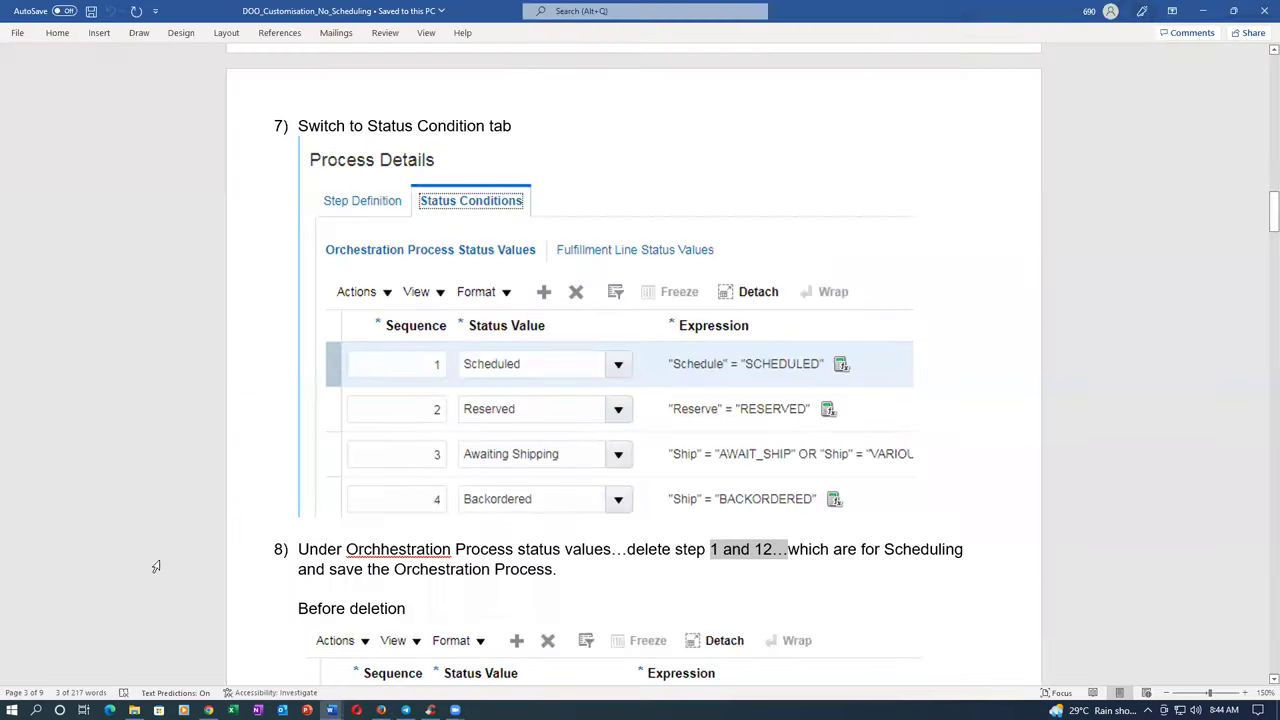
# Review the guide's step 8 before-deletion table, then scroll Oracle's status values to 230 Backordered
pyautogui.click(743, 555)
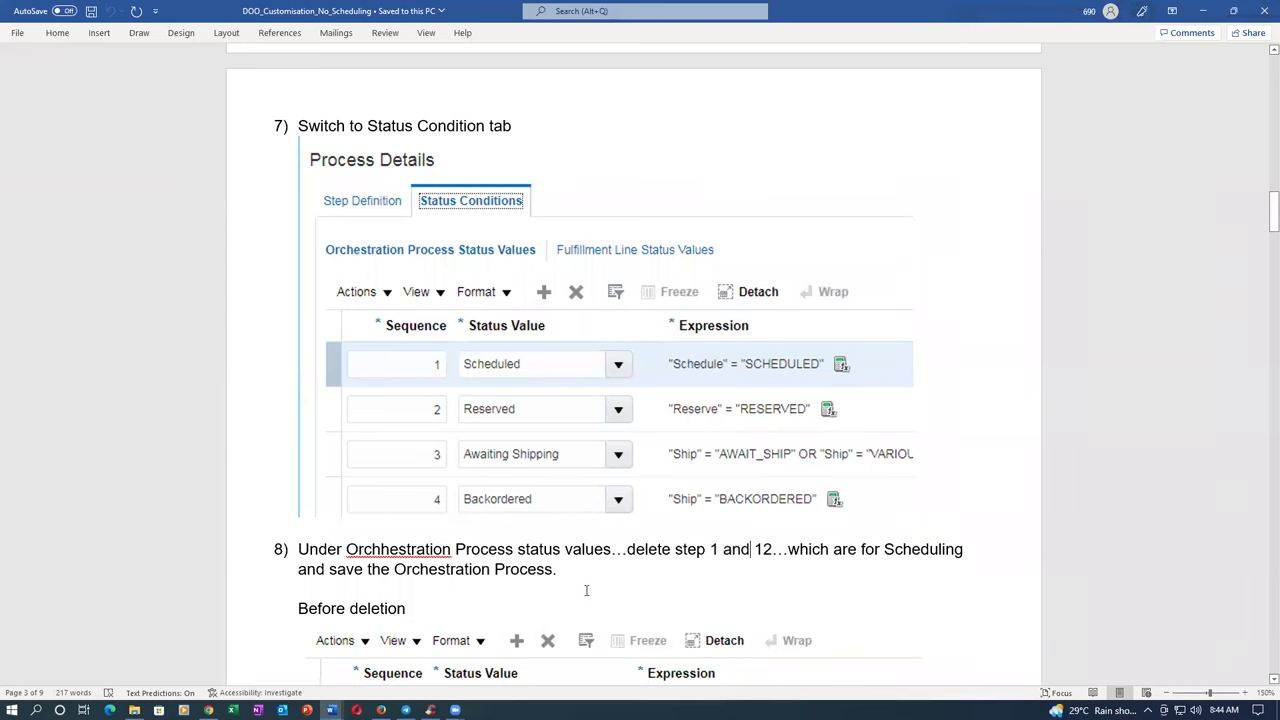
pyautogui.scroll(-3, 586, 591)
pyautogui.scroll(-3, 520, 428)
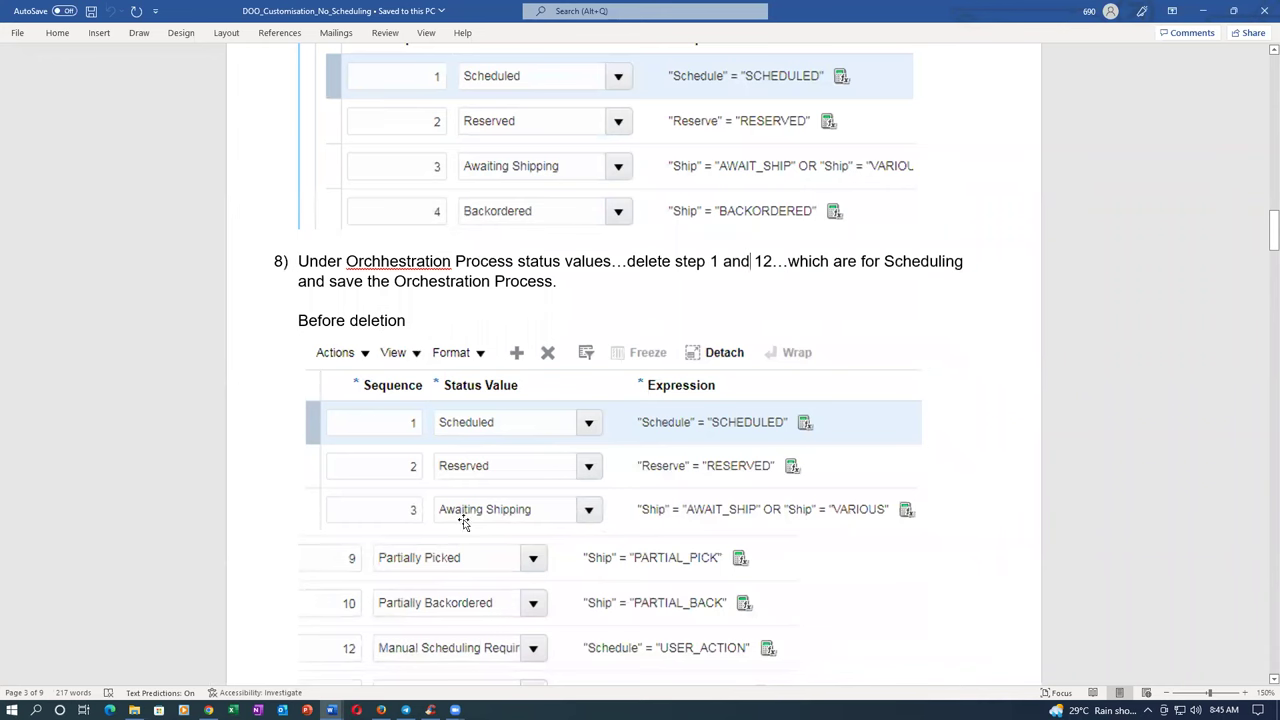
pyautogui.scroll(-3, 468, 522)
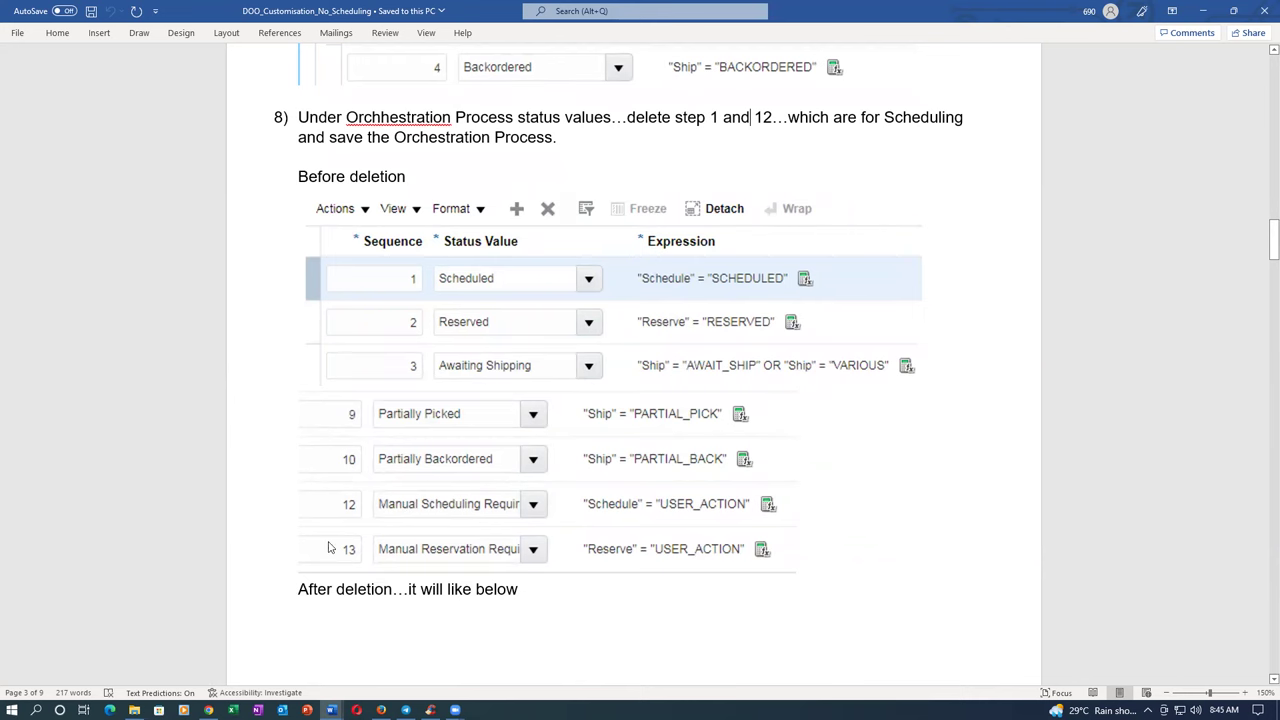
pyautogui.hotkey('alt', 'Tab')
pyautogui.scroll(-5, 1260, 393)
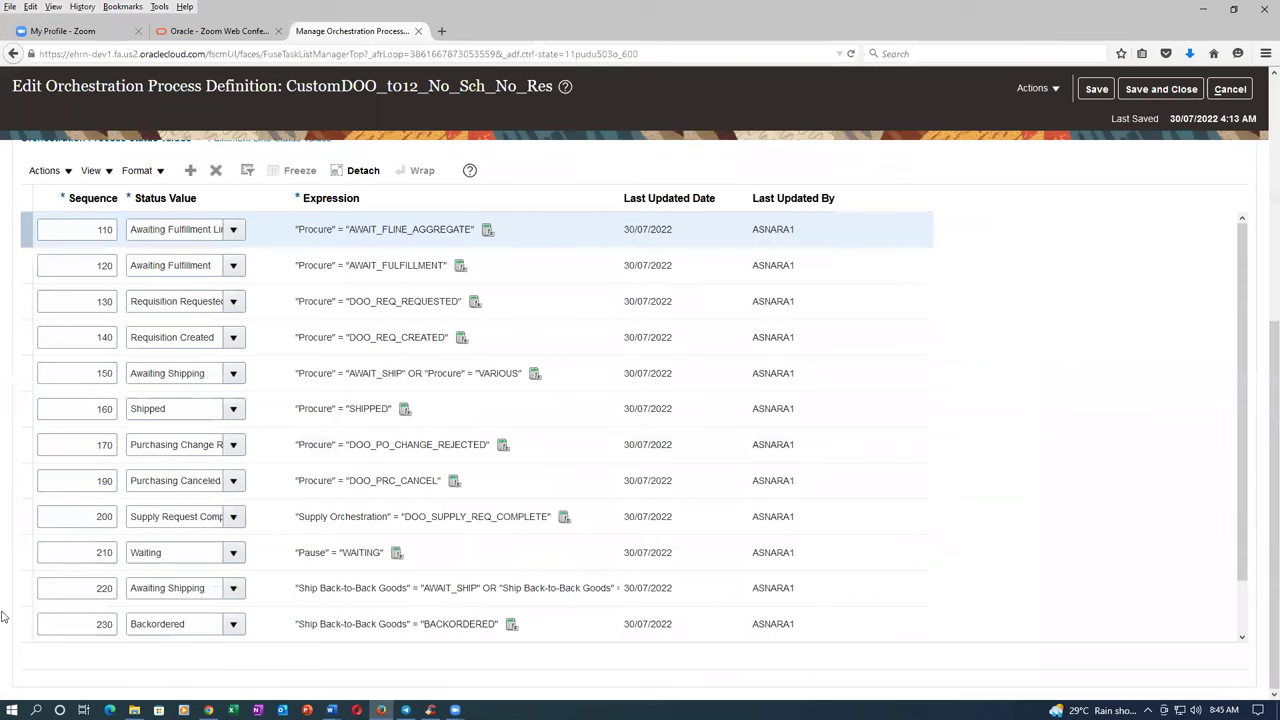
# Delete the Manual Scheduling status value at sequence 1,400
pyautogui.moveTo(1243, 550); pyautogui.dragTo(1245, 612)
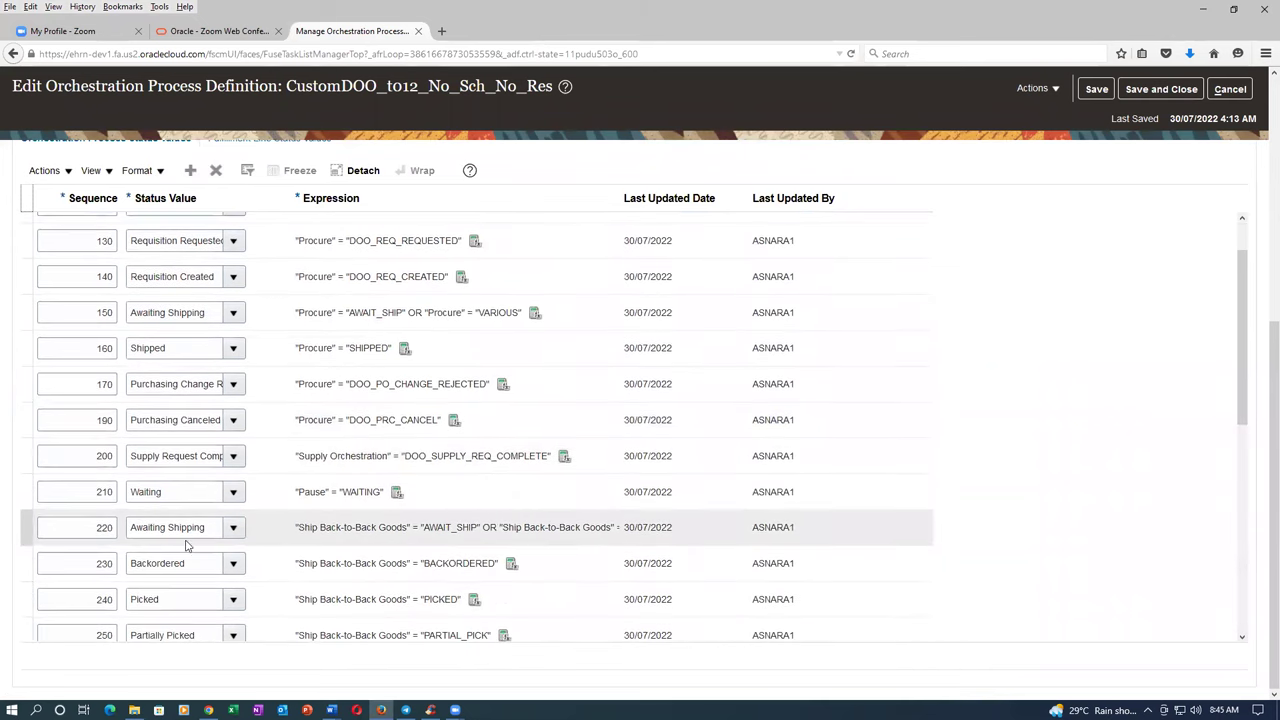
pyautogui.moveTo(1244, 423); pyautogui.dragTo(1261, 612)
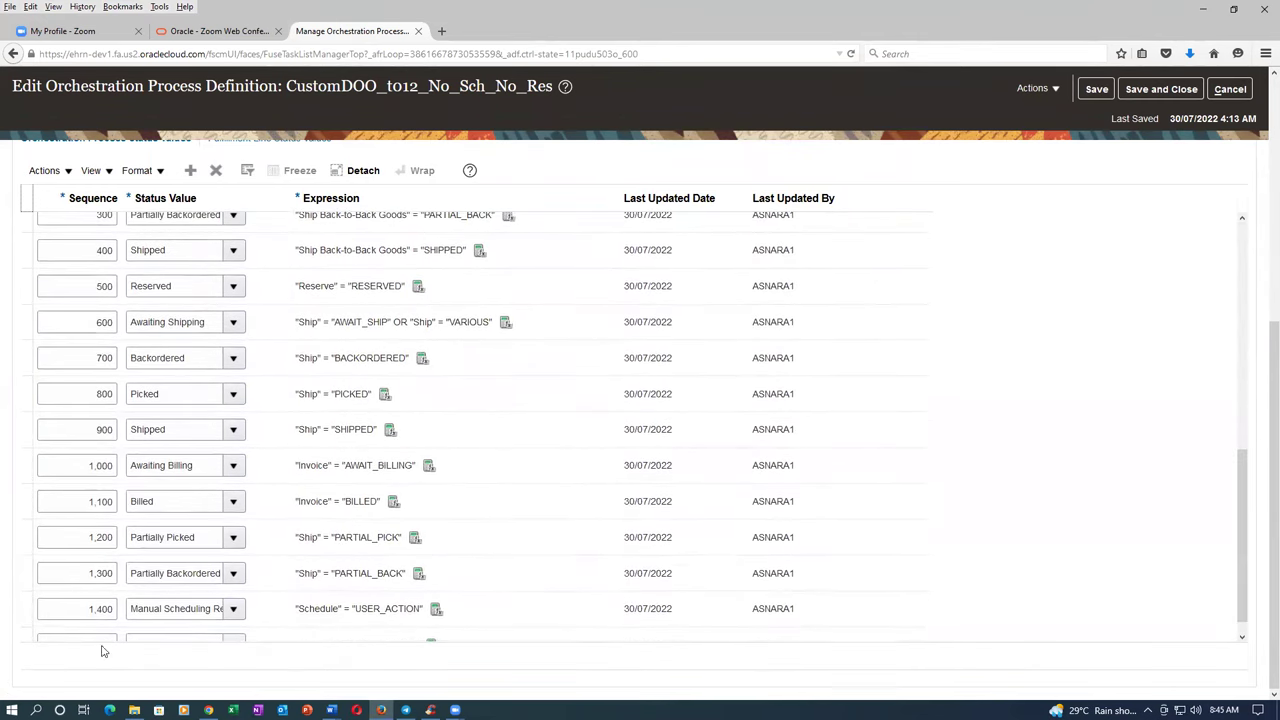
pyautogui.click(22, 606)
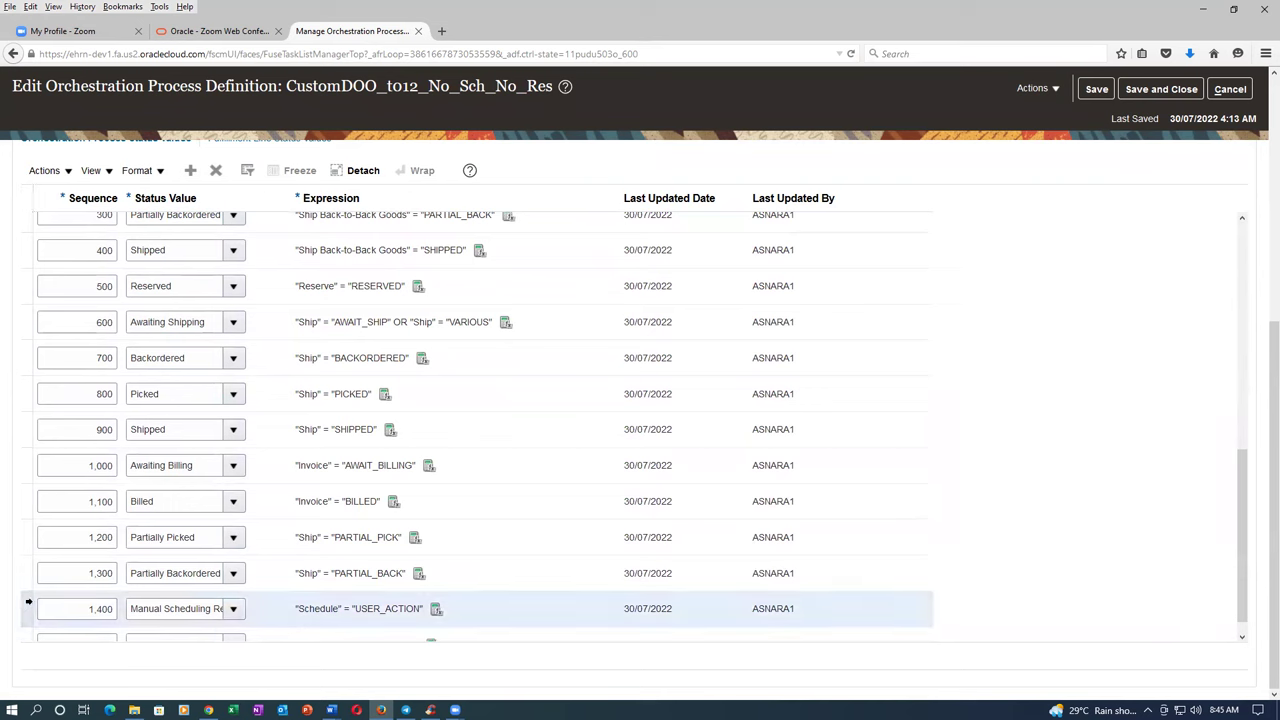
pyautogui.click(215, 170)
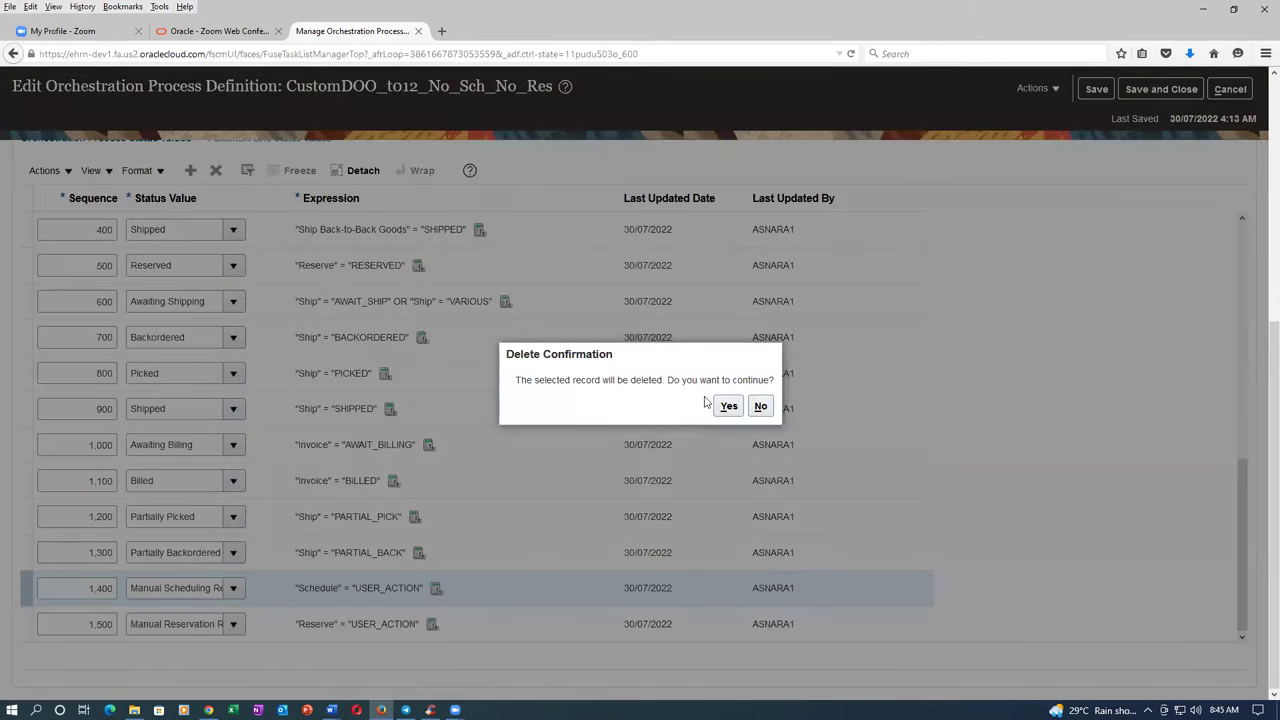
pyautogui.click(727, 405)
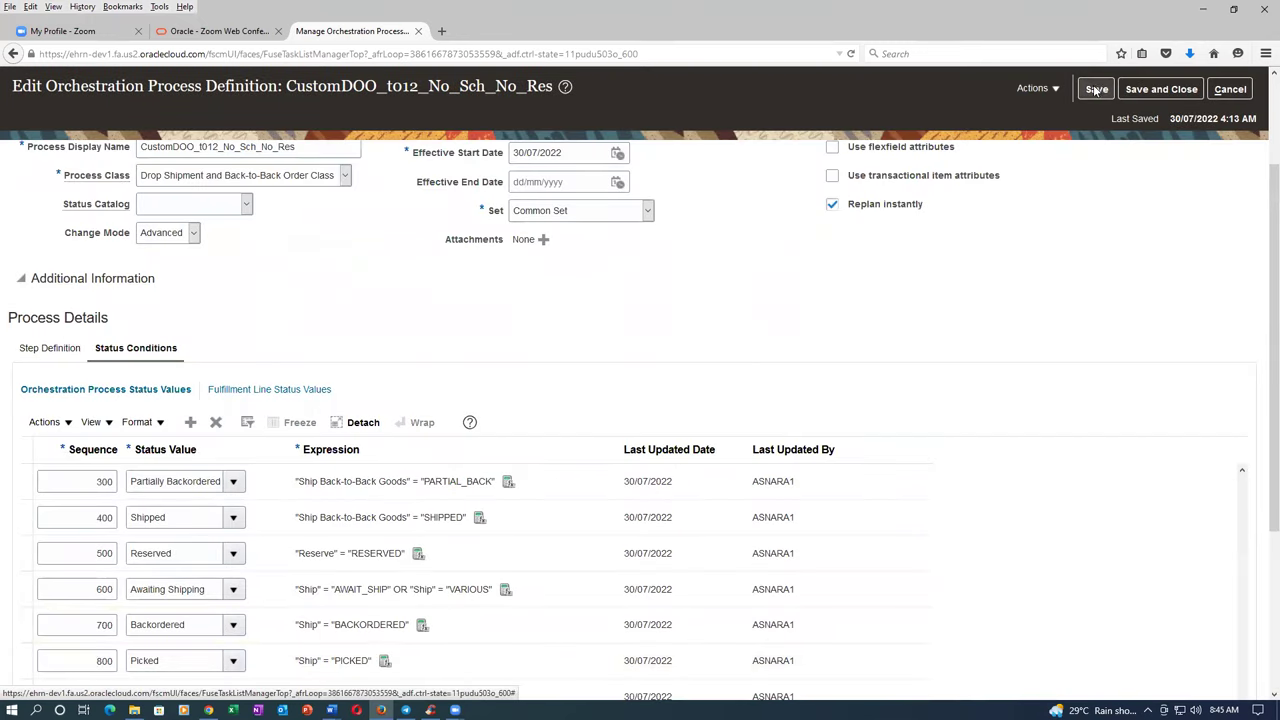
# Save the process definition and check the status list now ends at 1,500
pyautogui.click(1096, 90)
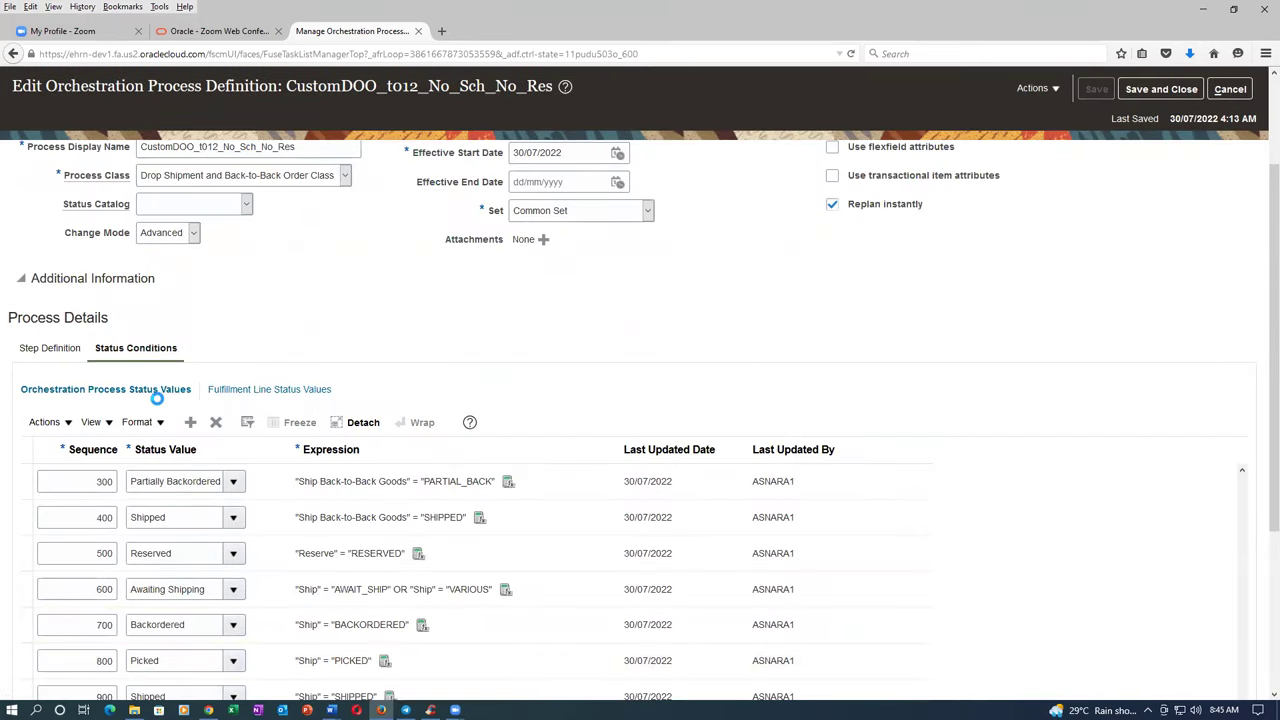
pyautogui.scroll(-5, 300, 452)
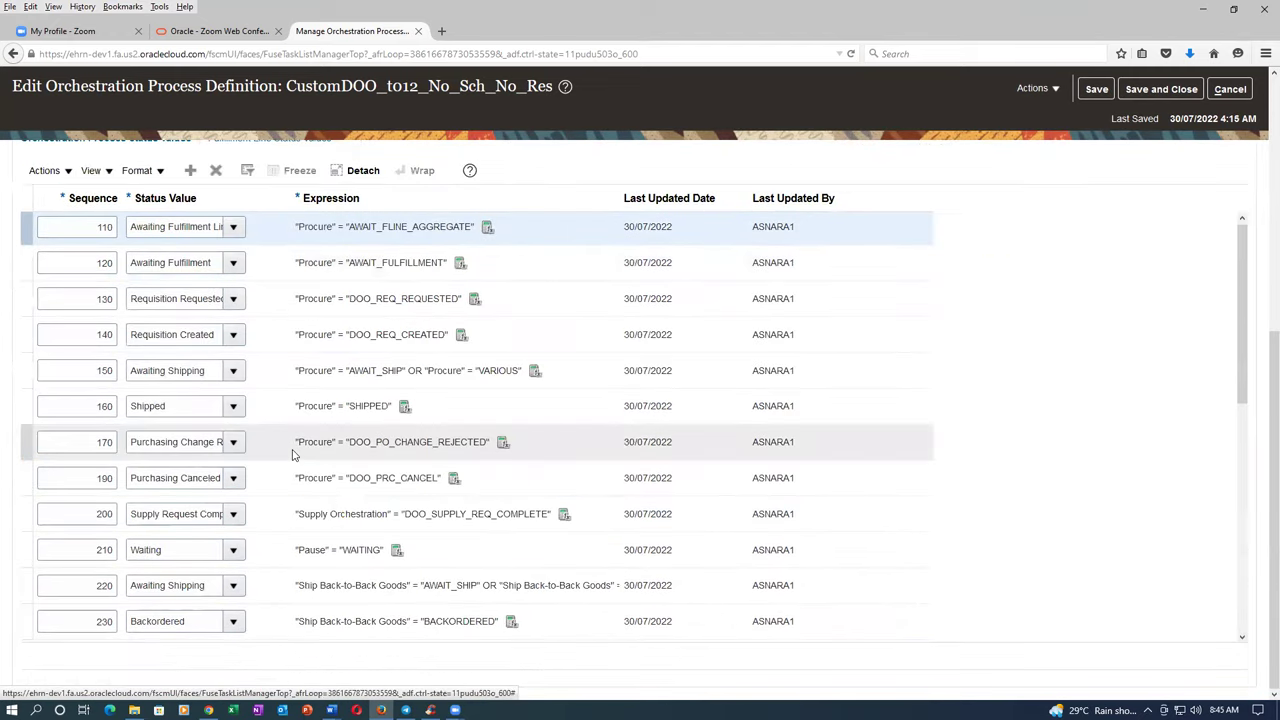
pyautogui.moveTo(1243, 395); pyautogui.dragTo(1248, 568)
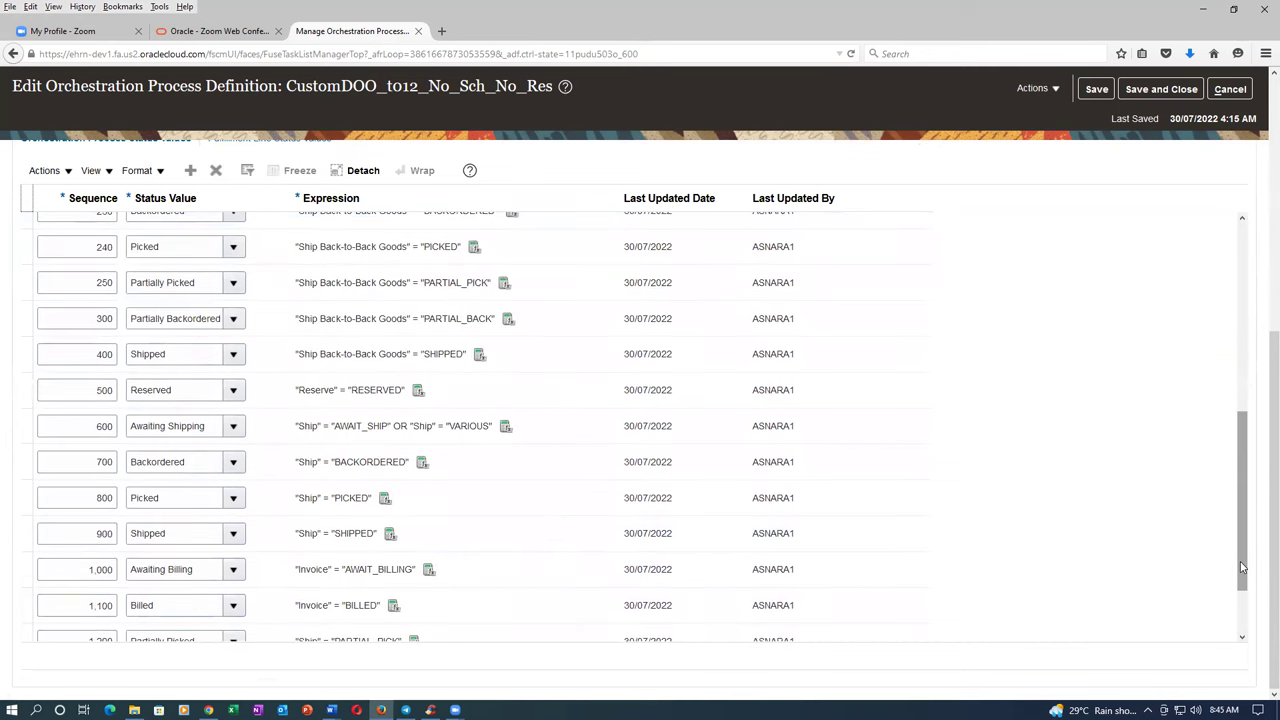
pyautogui.moveTo(1243, 557); pyautogui.dragTo(1257, 593)
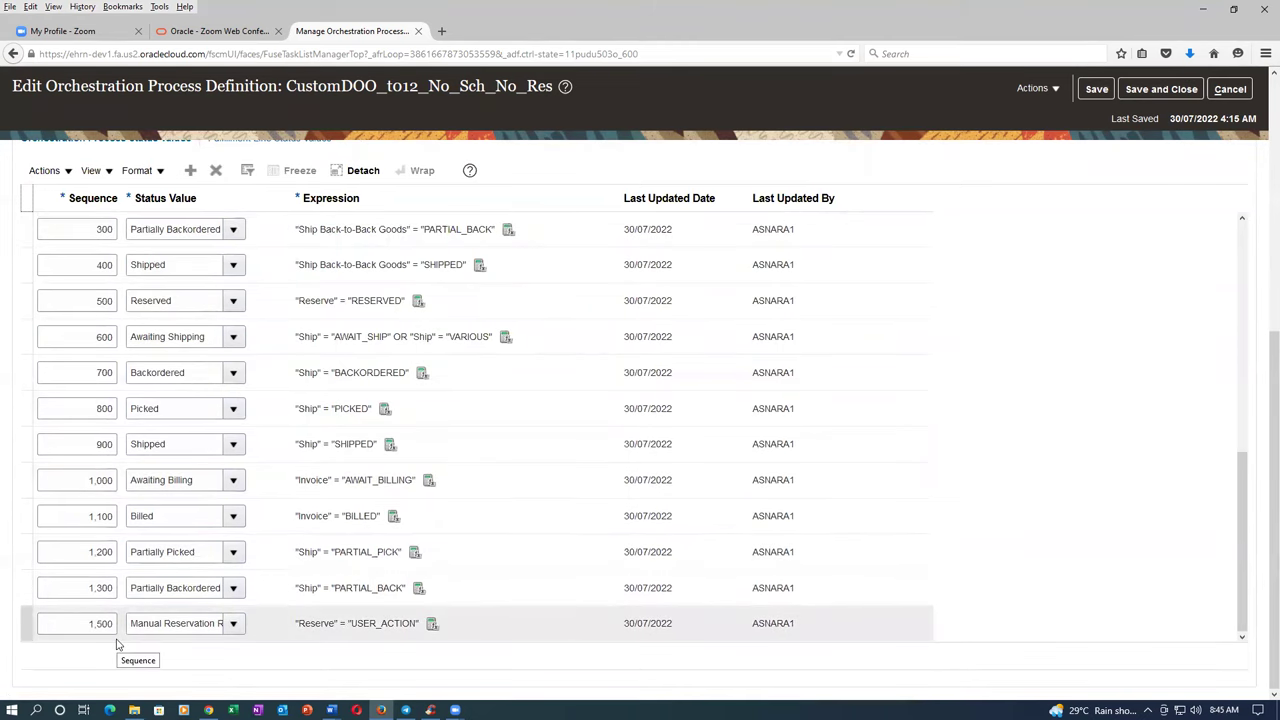
pyautogui.hotkey('alt', 'Tab')
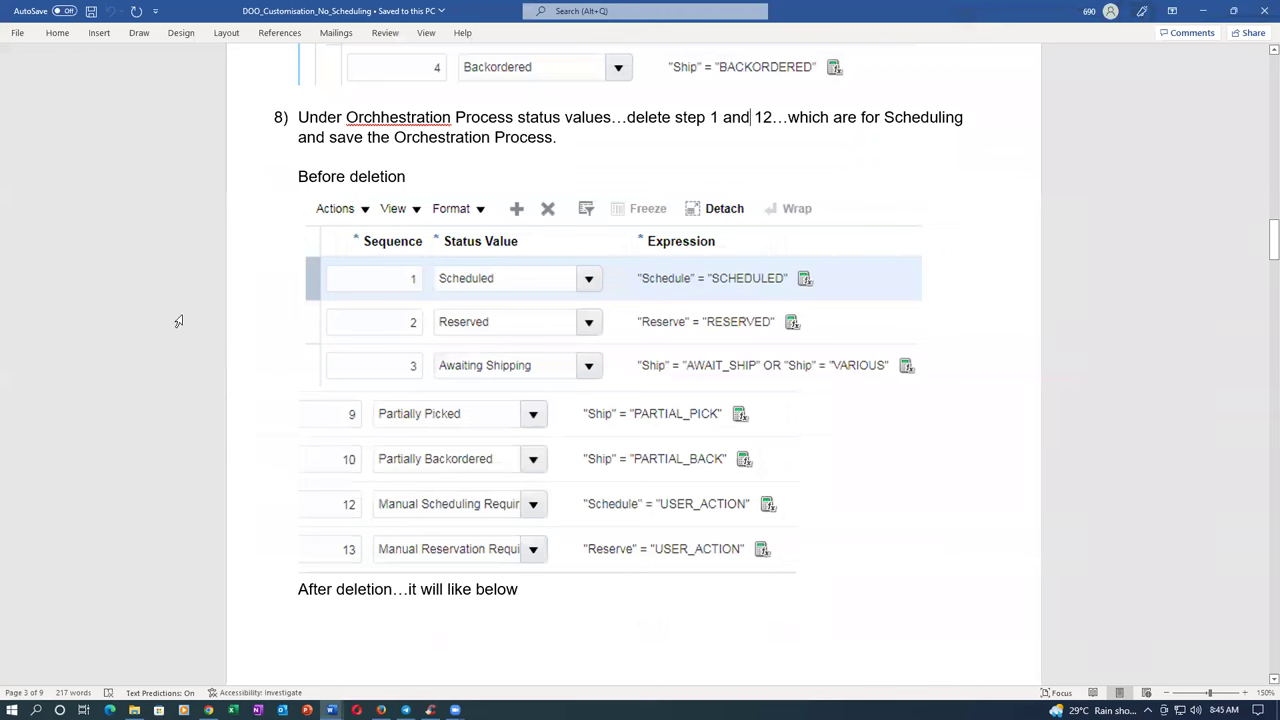
# Read the guide's after-deletion list and step 9 on Fulfillment Line Status Values
pyautogui.scroll(-6, 462, 612)
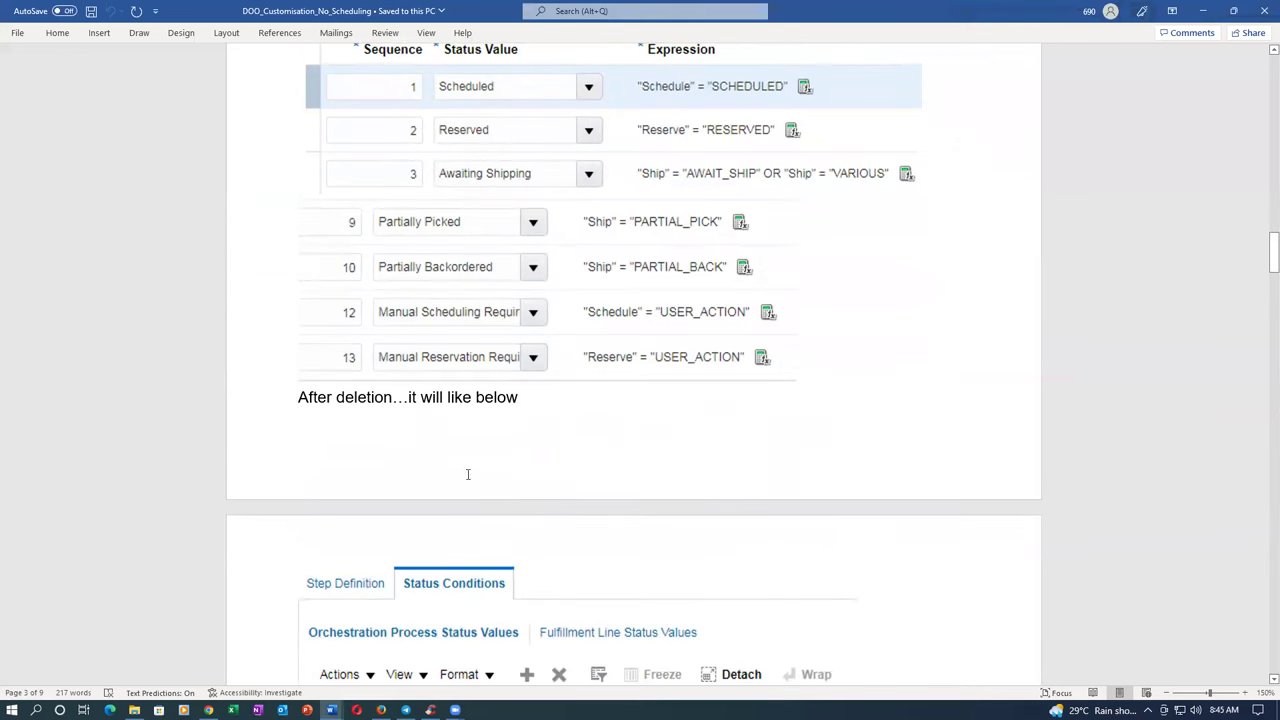
pyautogui.scroll(-2, 470, 476)
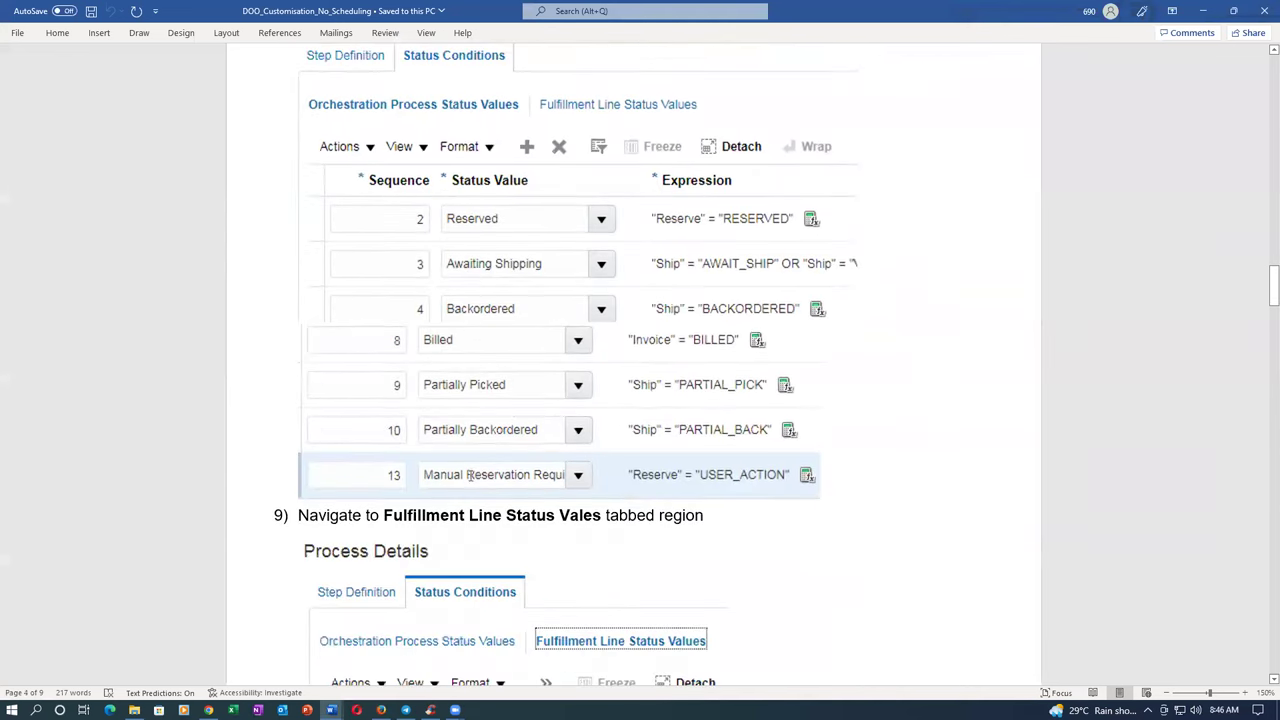
pyautogui.scroll(-2, 468, 475)
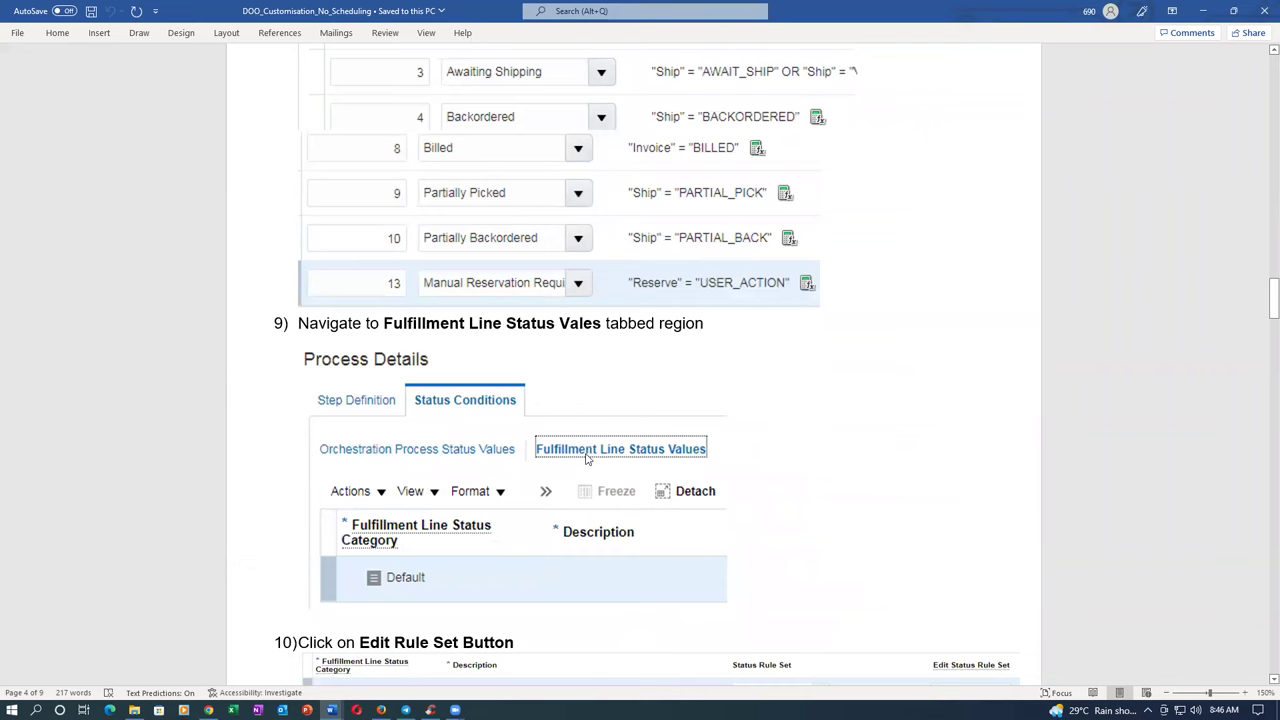
pyautogui.hotkey('alt', 'Tab')
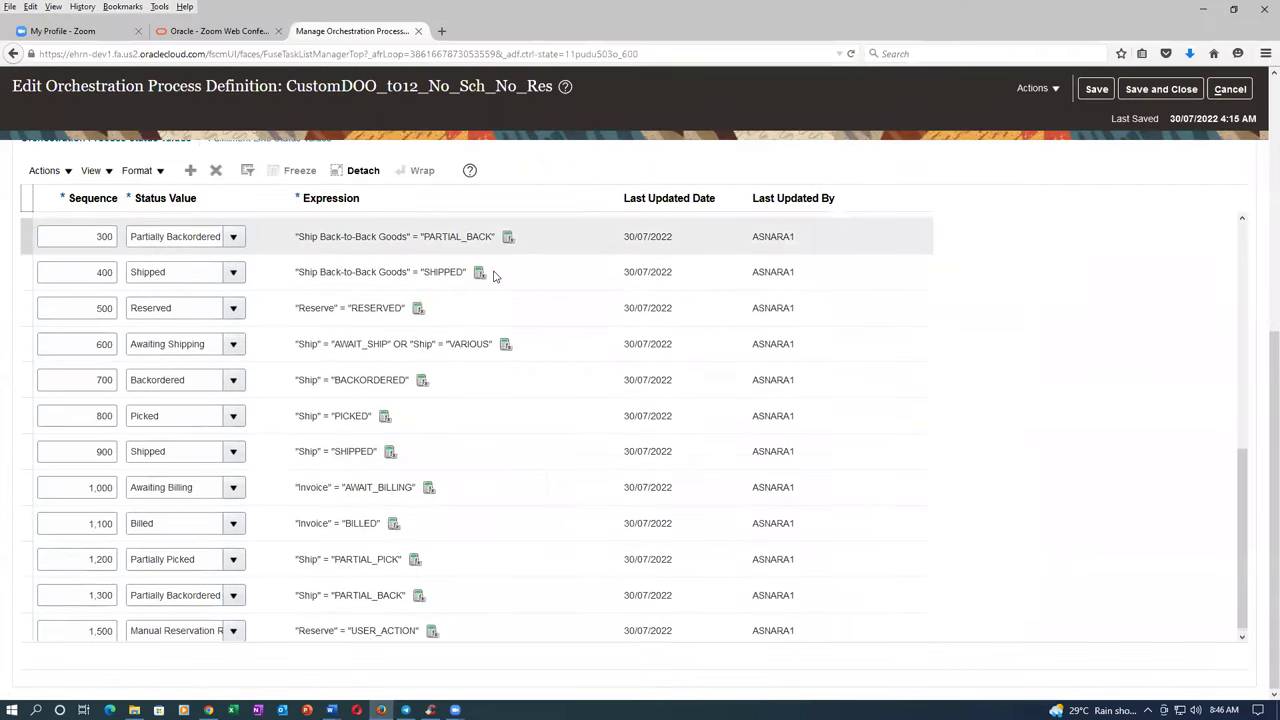
# Show Fulfillment Line Status Values and edit the Default row's status rule set, saving first
pyautogui.scroll(3, 1265, 400)
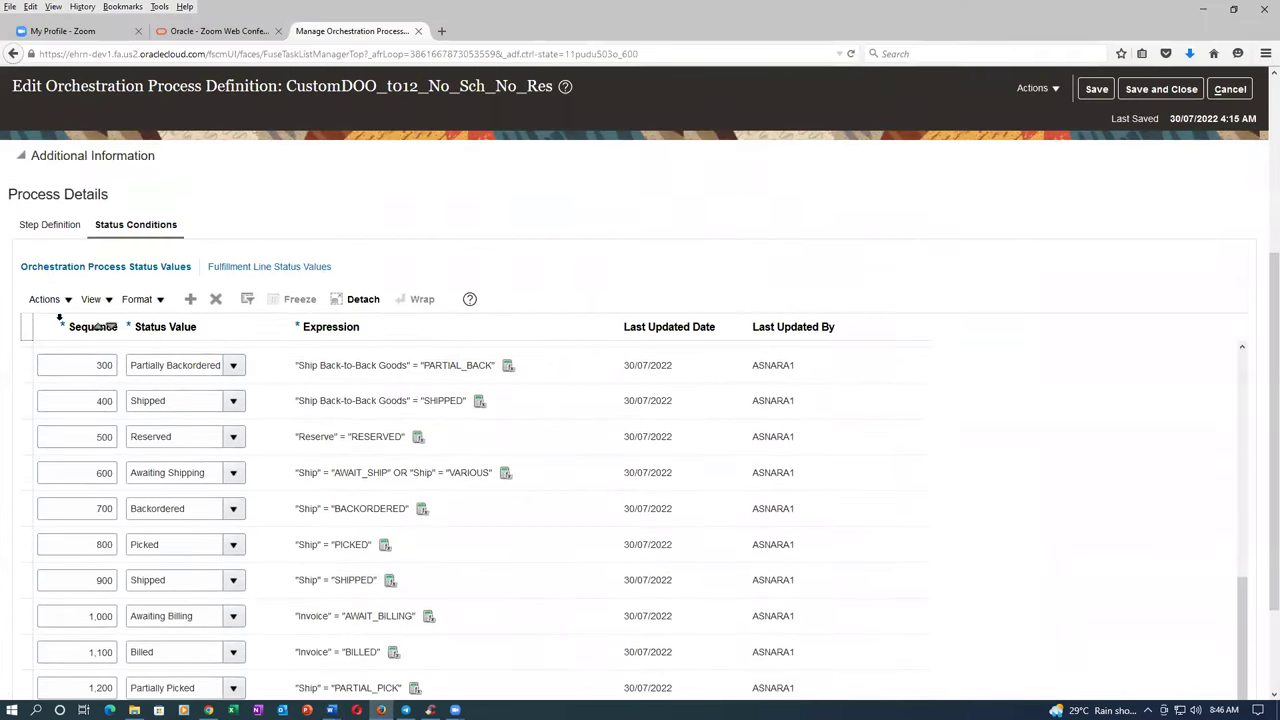
pyautogui.click(276, 266)
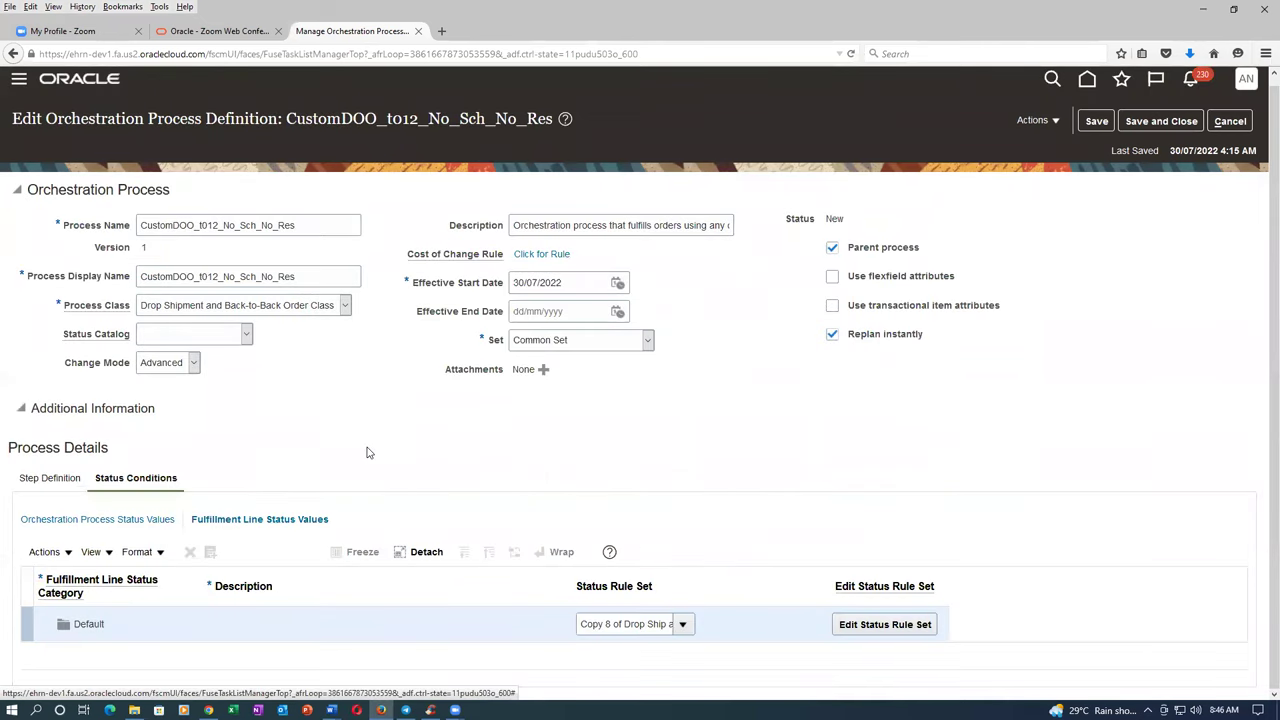
pyautogui.hotkey('alt', 'Tab')
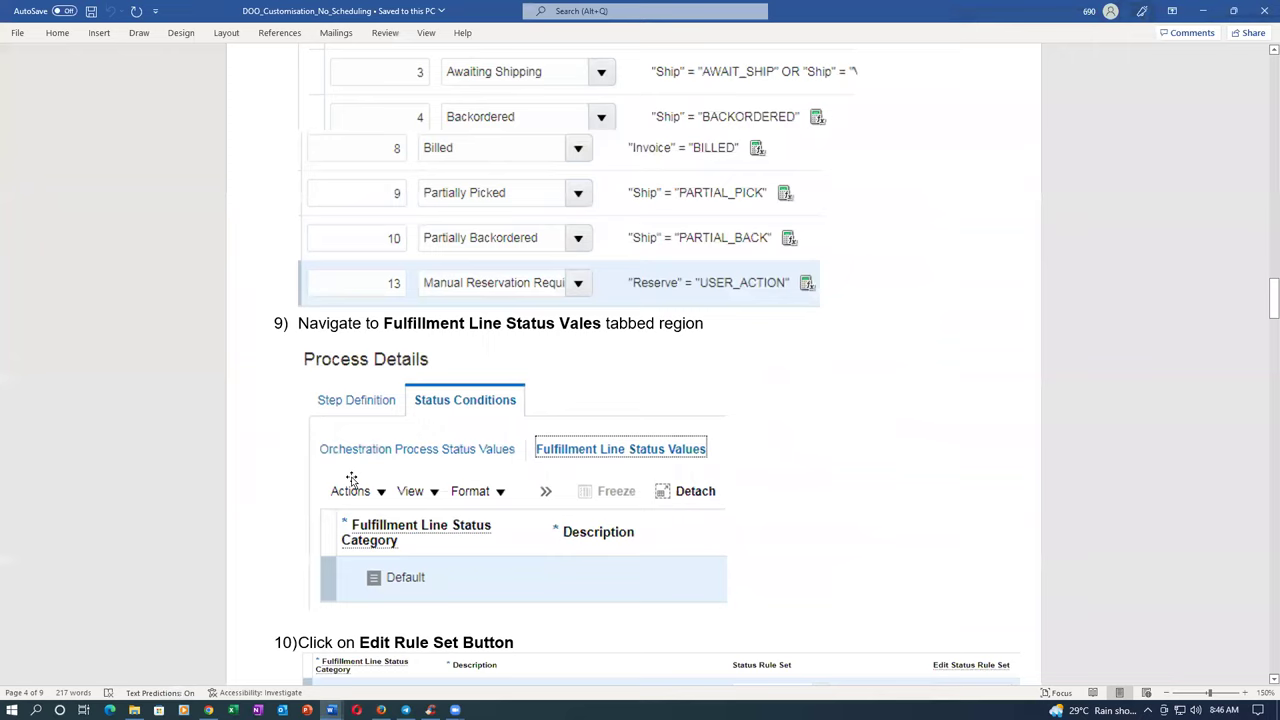
pyautogui.scroll(-3, 430, 495)
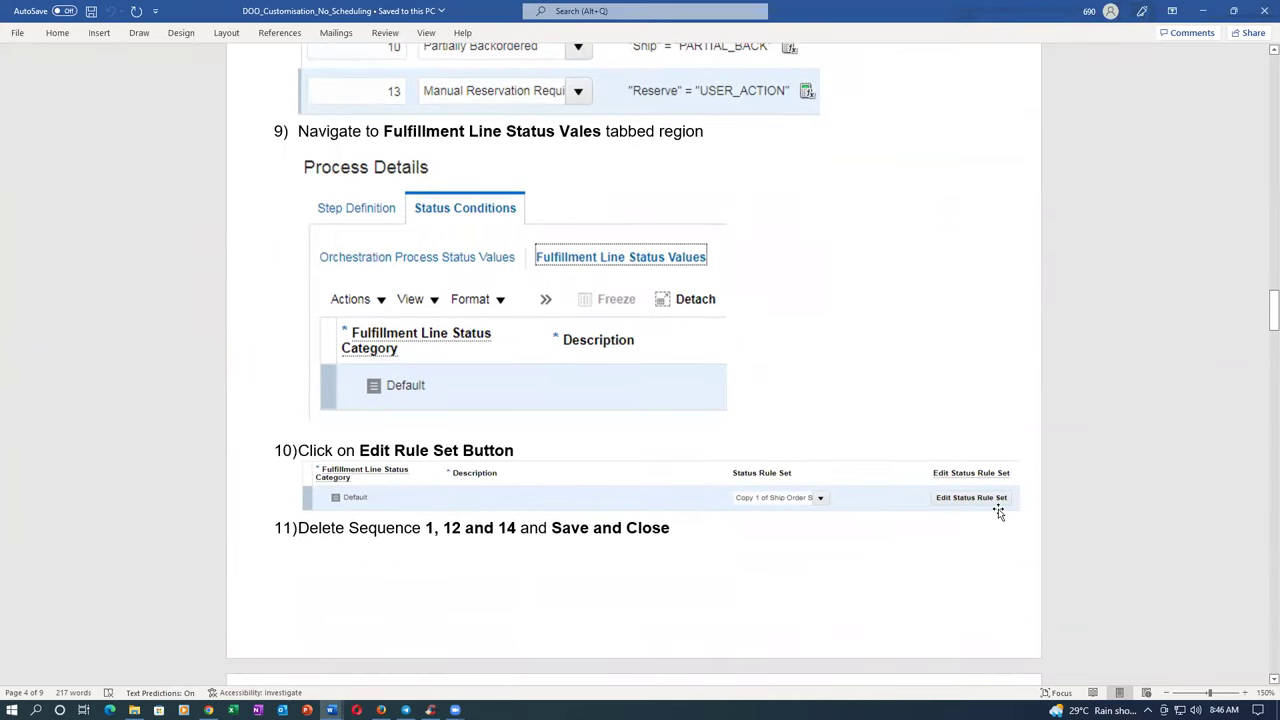
pyautogui.hotkey('alt', 'Tab')
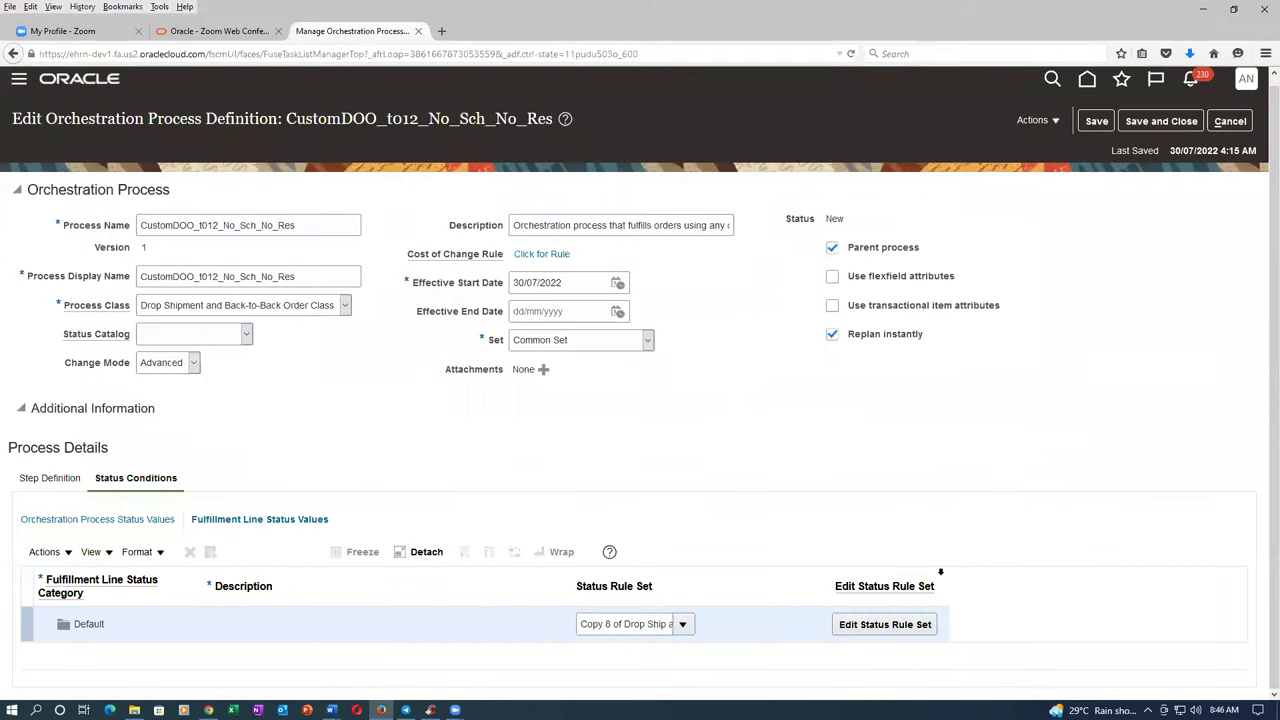
pyautogui.click(881, 627)
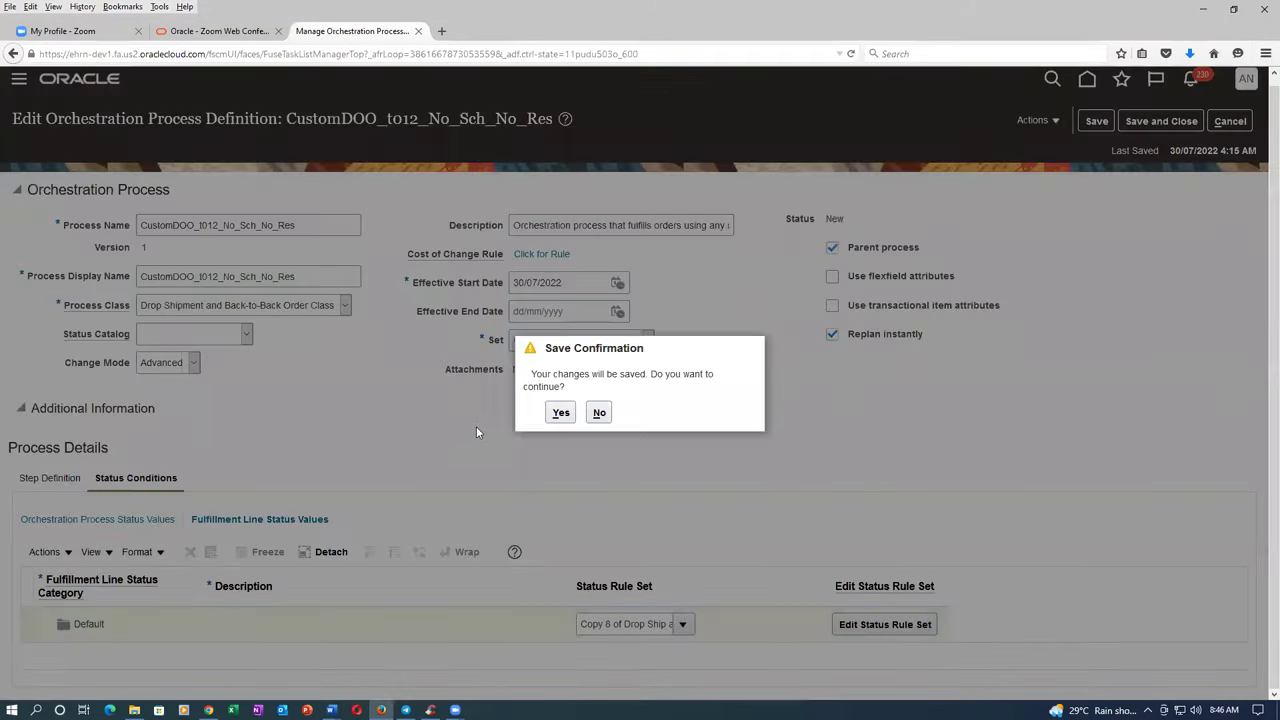
pyautogui.click(548, 413)
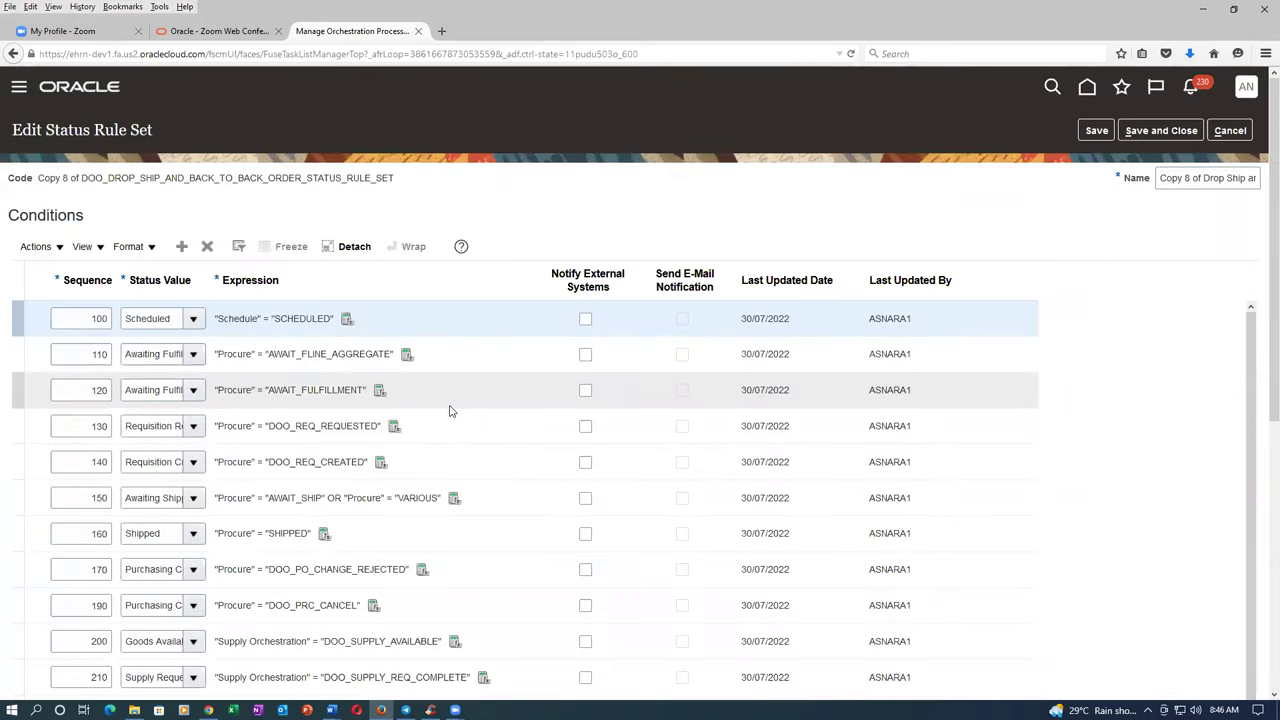
pyautogui.hotkey('alt', 'Tab')
pyautogui.moveTo(427, 527); pyautogui.dragTo(518, 527)
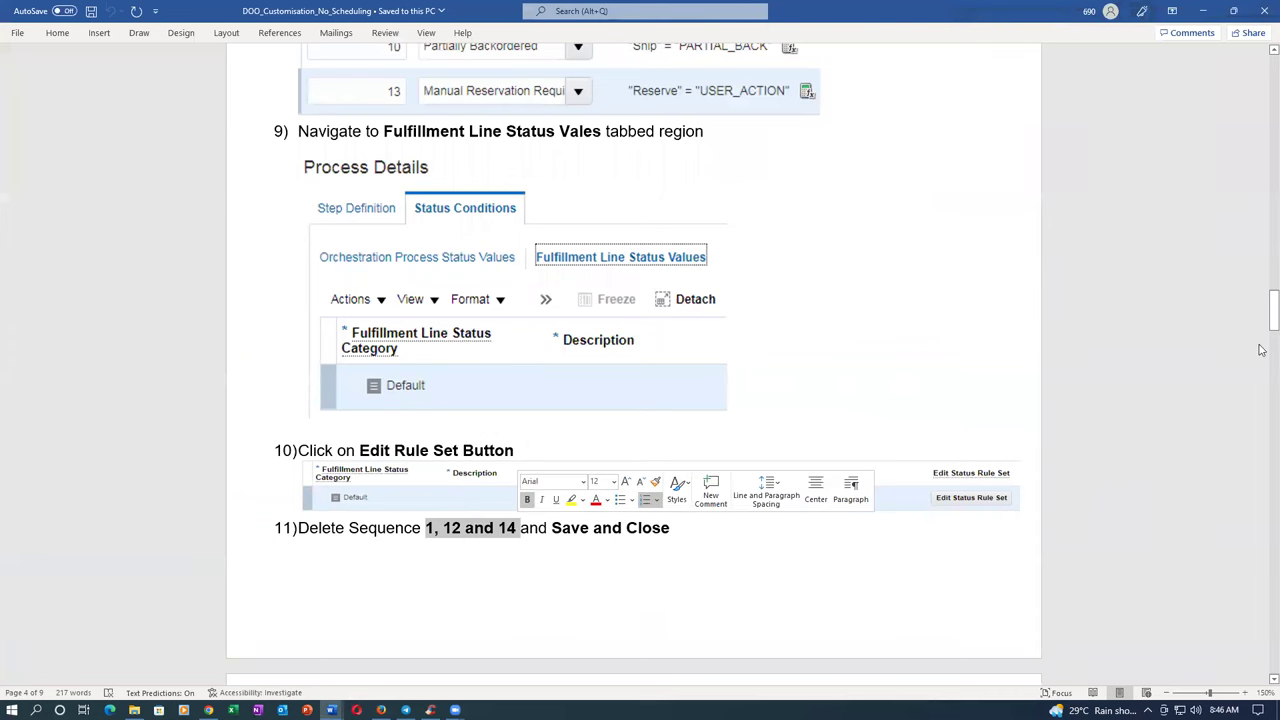
pyautogui.click(1120, 495)
pyautogui.scroll(-5, 1120, 495)
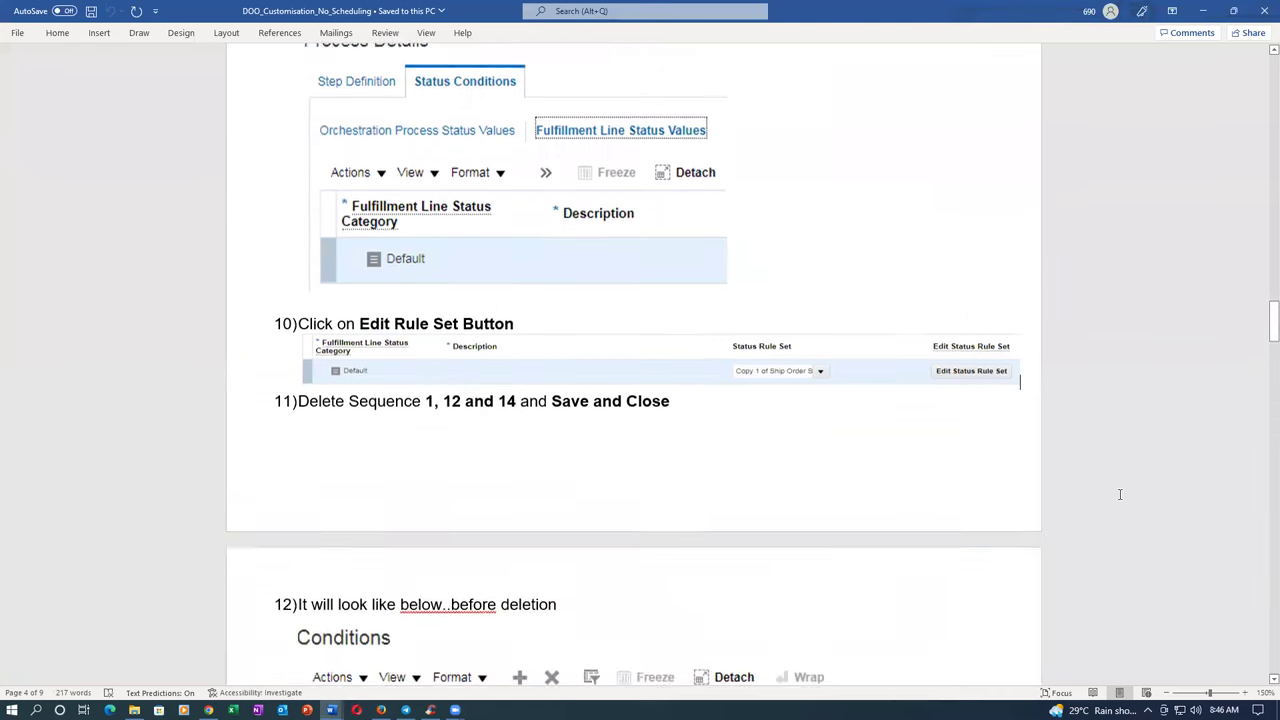
pyautogui.scroll(-5, 1120, 495)
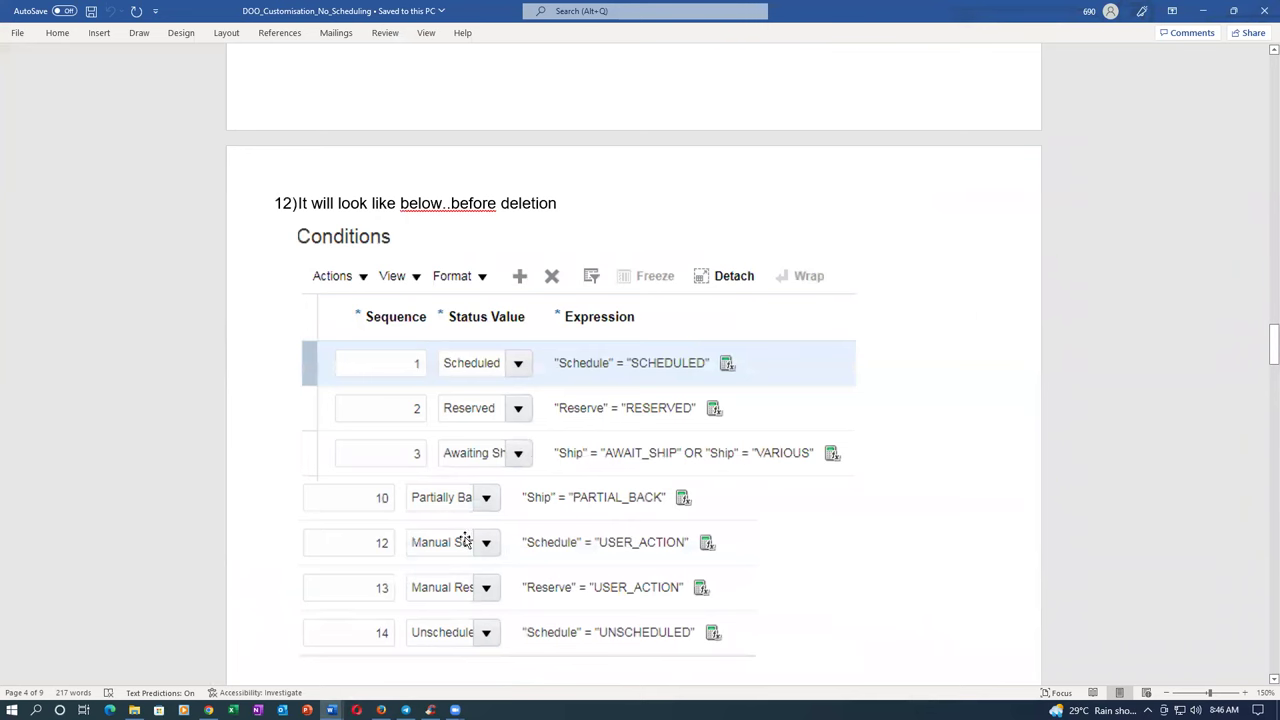
pyautogui.hotkey('alt', 'Tab')
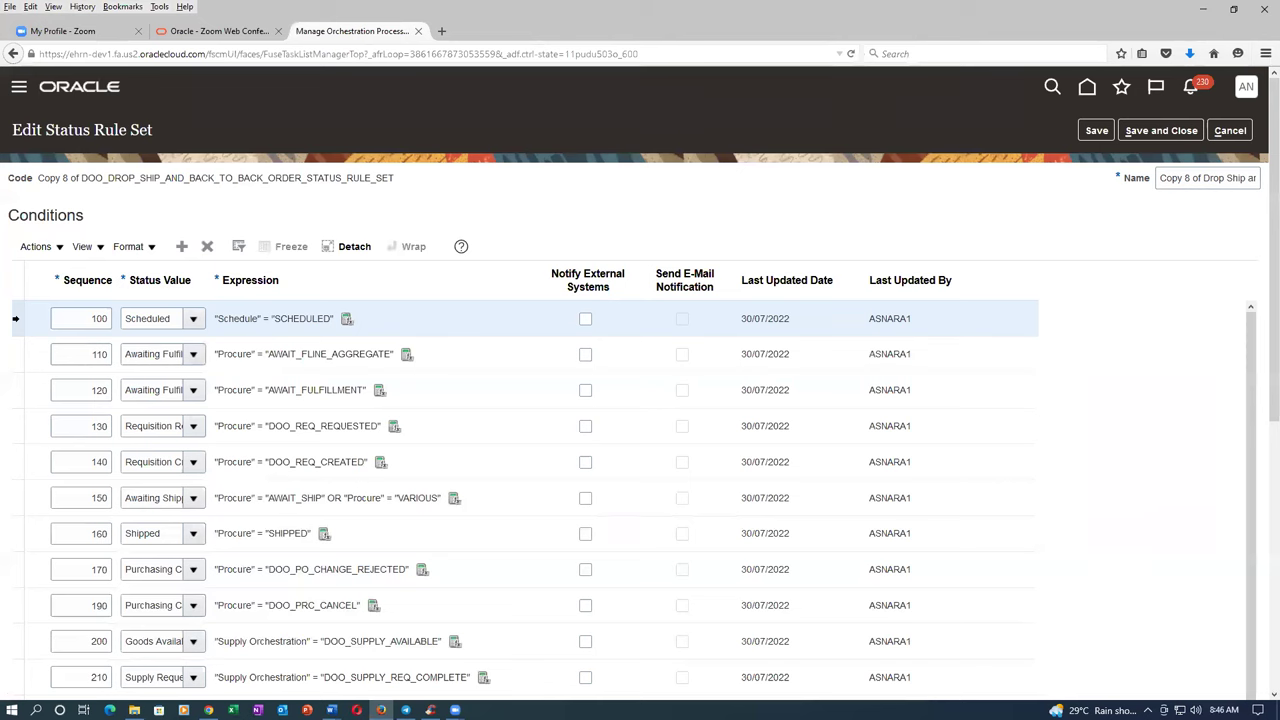
# Delete the Scheduled condition at sequence 100 and the Schedule USER_ACTION condition at 2,000
pyautogui.click(389, 364)
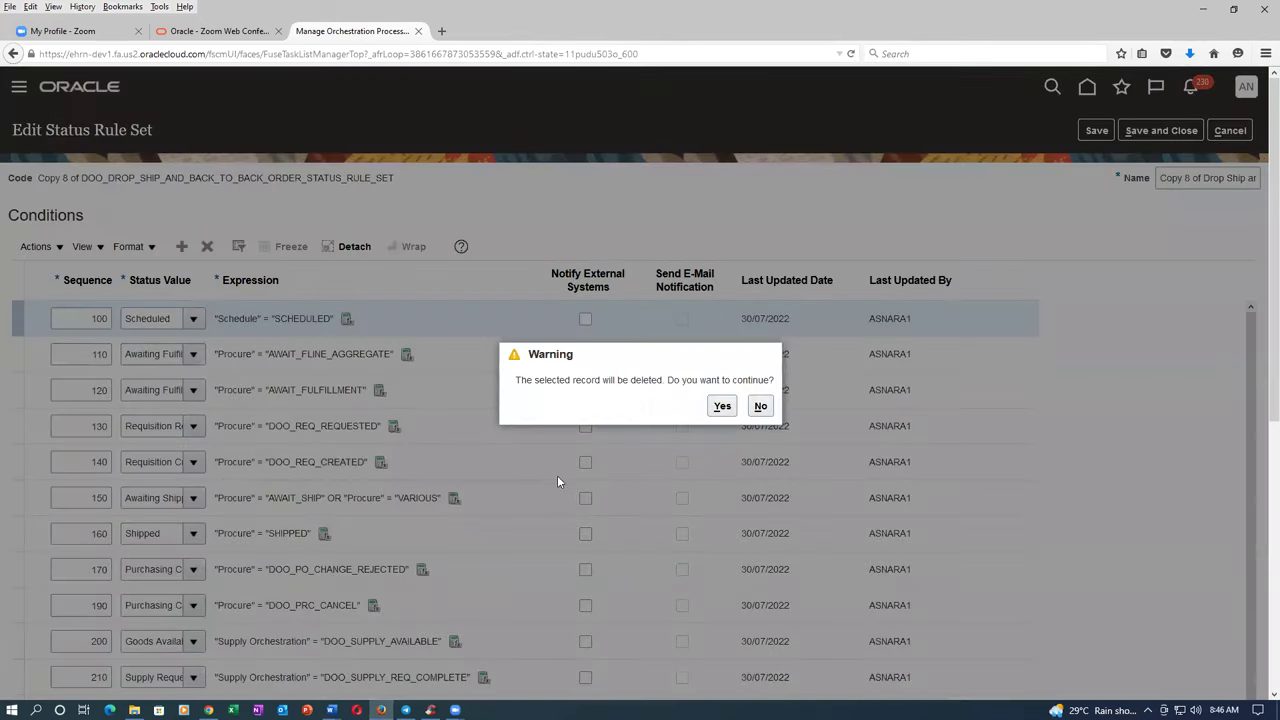
pyautogui.click(721, 406)
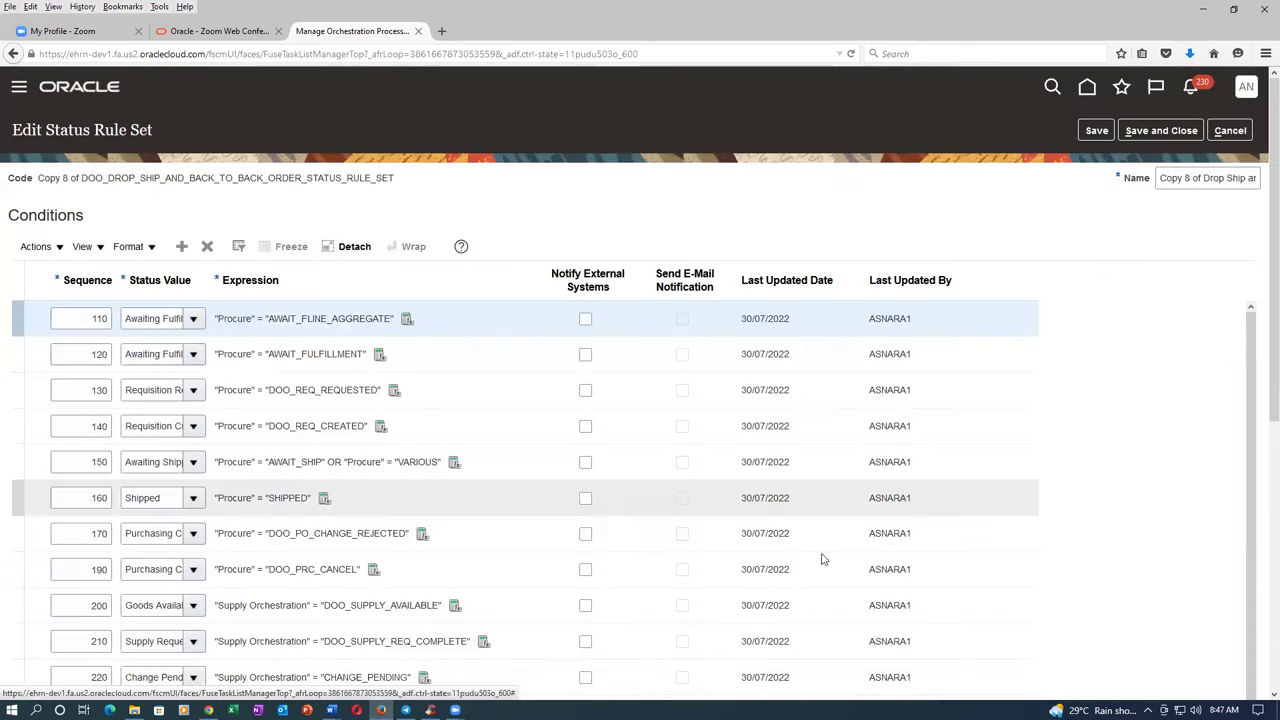
pyautogui.moveTo(1261, 382); pyautogui.dragTo(1261, 680)
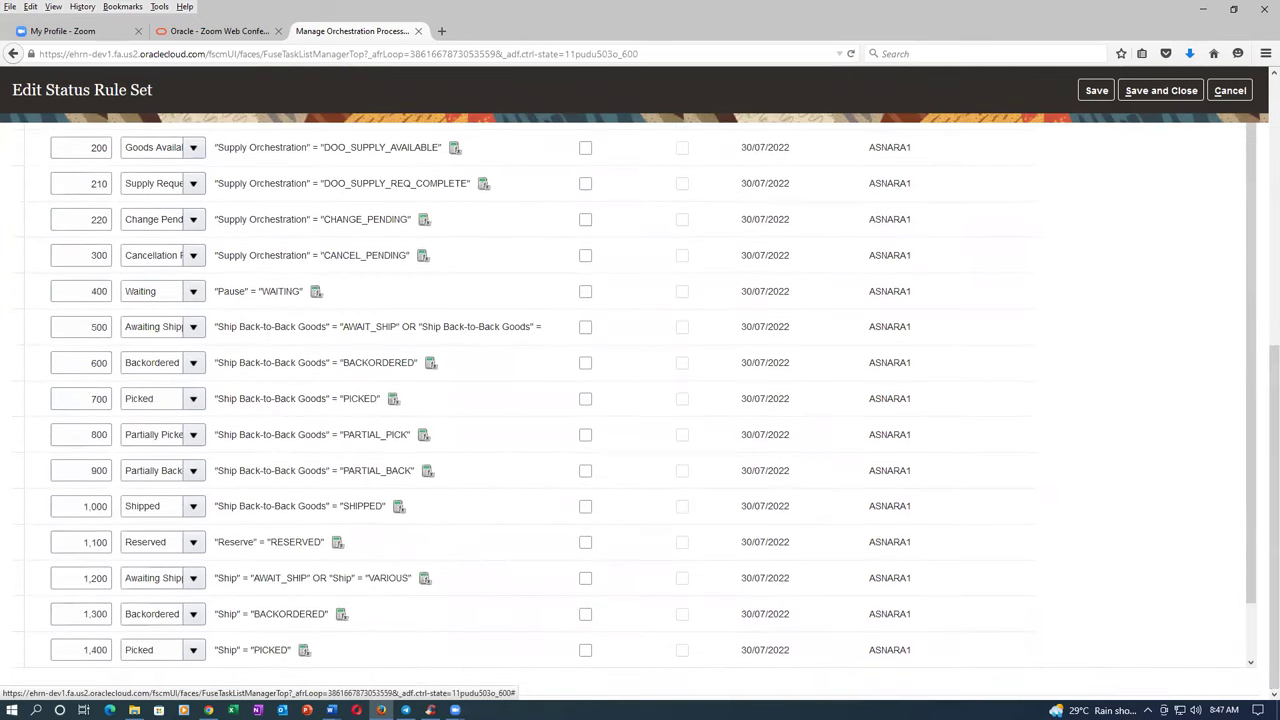
pyautogui.click(1246, 571)
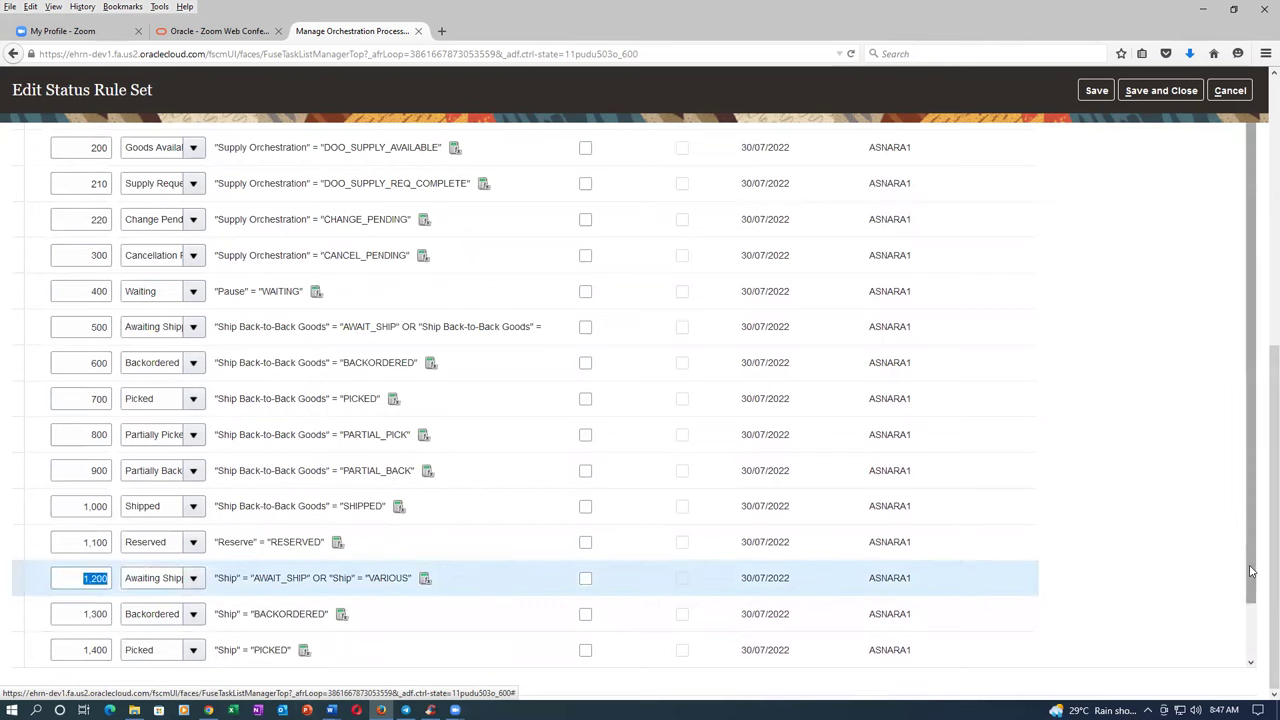
pyautogui.scroll(-1, 1246, 571)
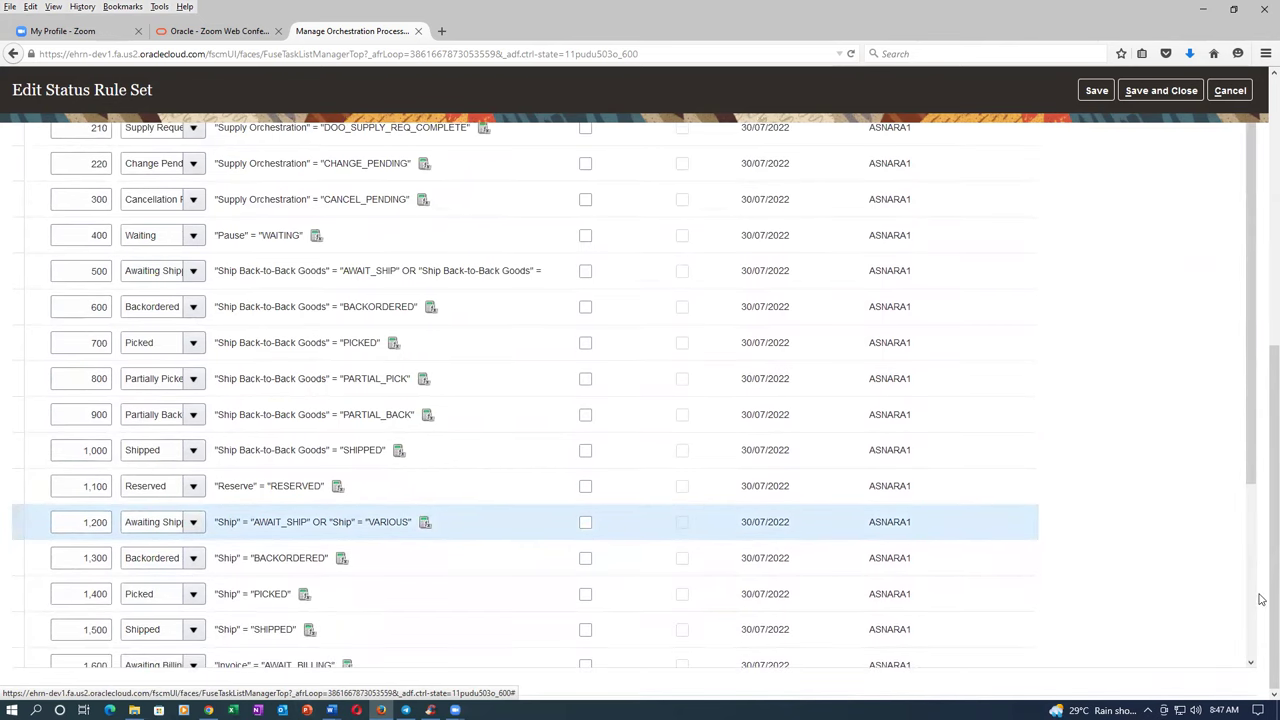
pyautogui.moveTo(1253, 498); pyautogui.dragTo(1260, 614)
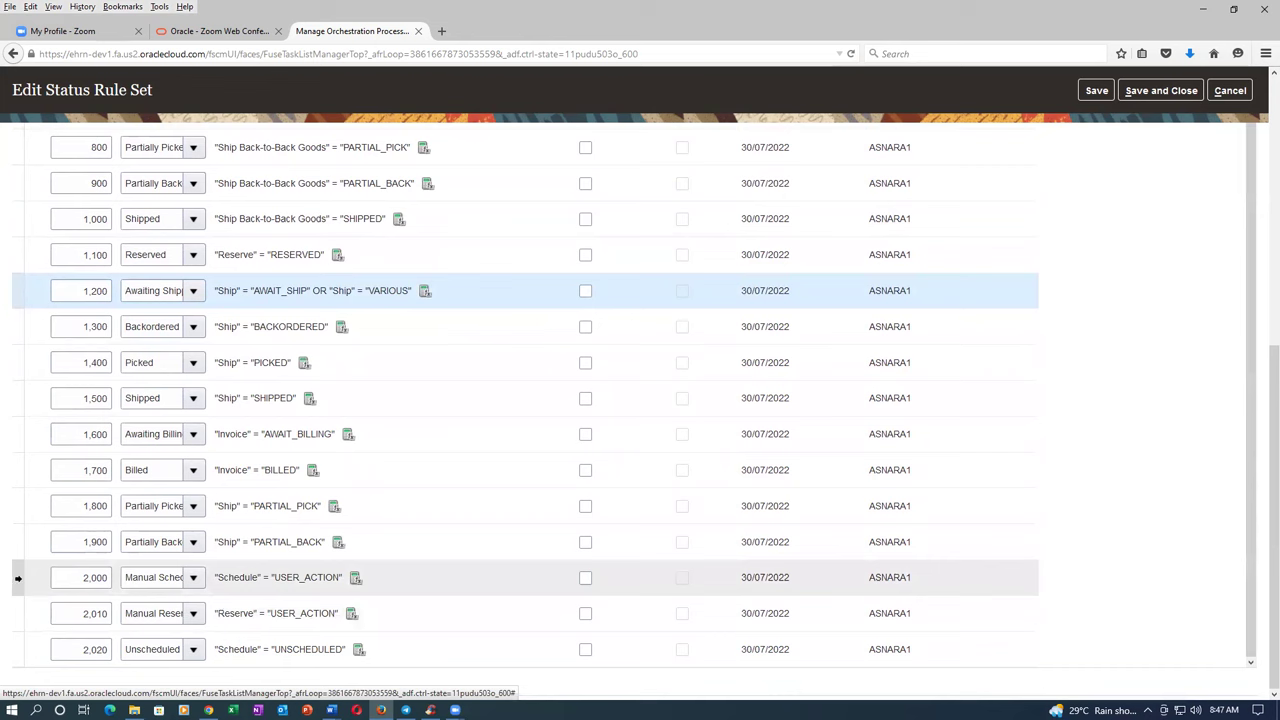
pyautogui.click(17, 578)
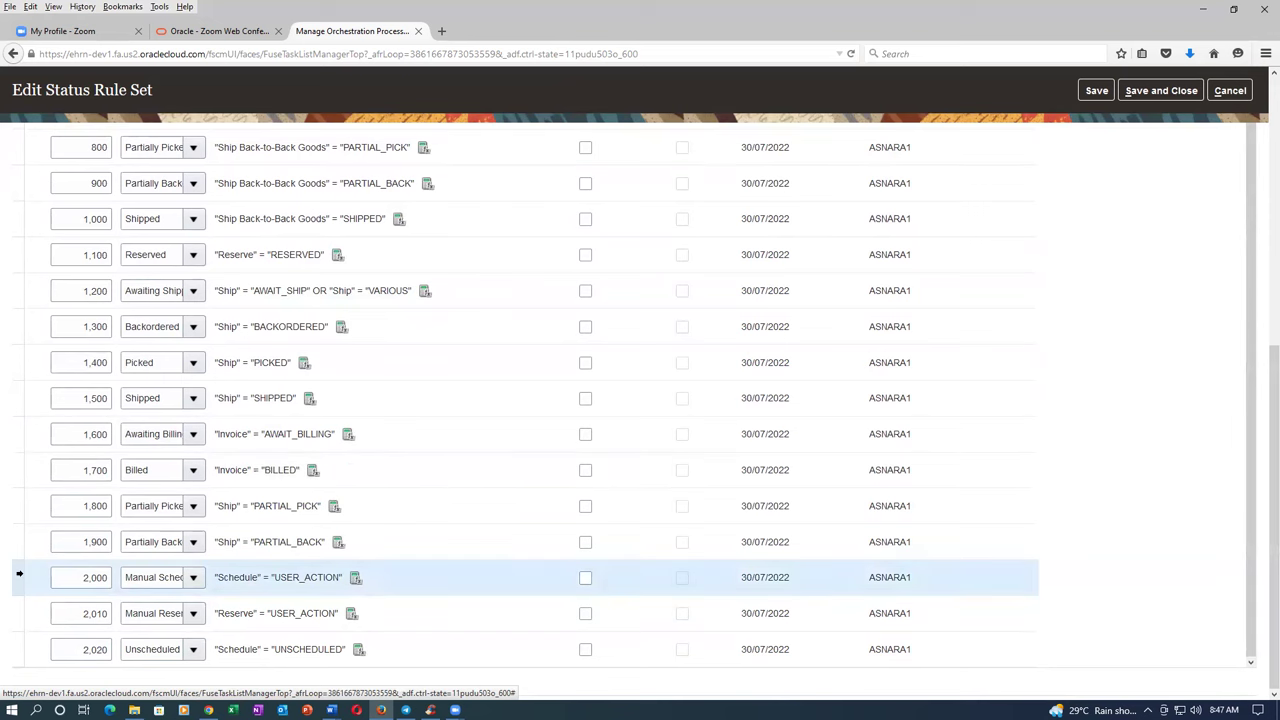
pyautogui.scroll(10, 1261, 408)
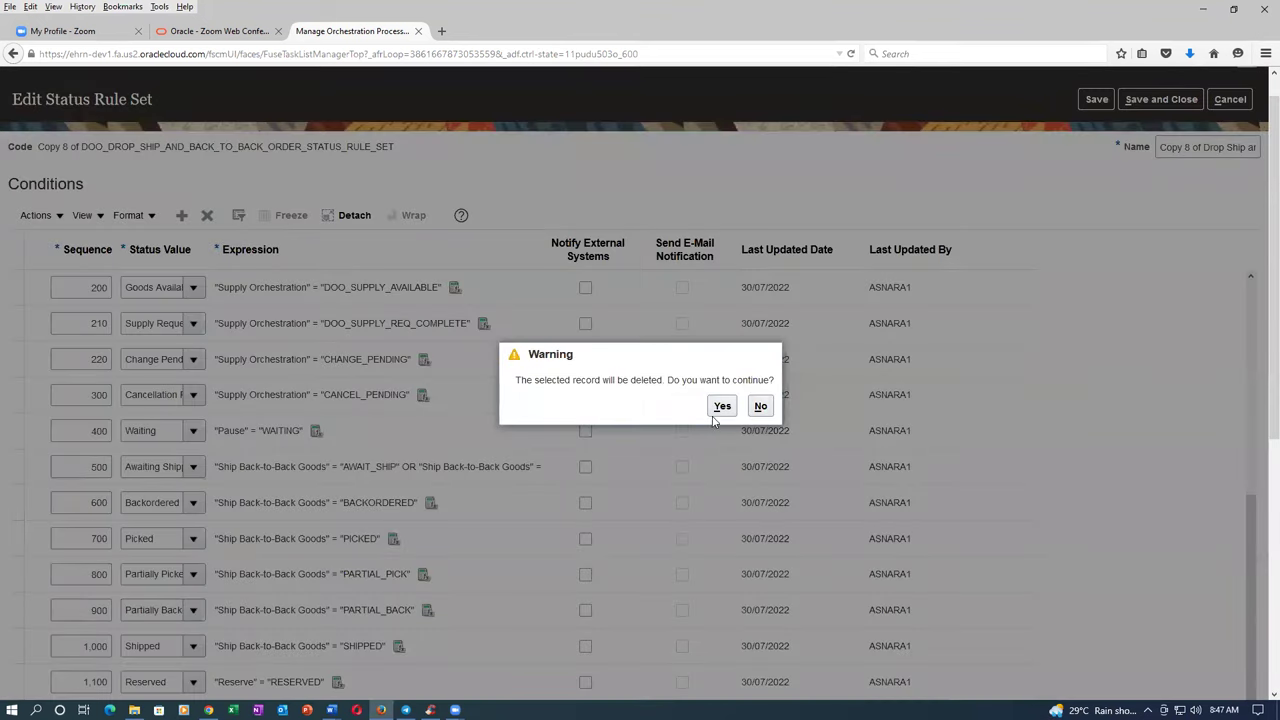
pyautogui.click(720, 406)
# Delete the Unscheduled condition at sequence 2,020 and save the status rule set
pyautogui.scroll(-5, 1262, 497)
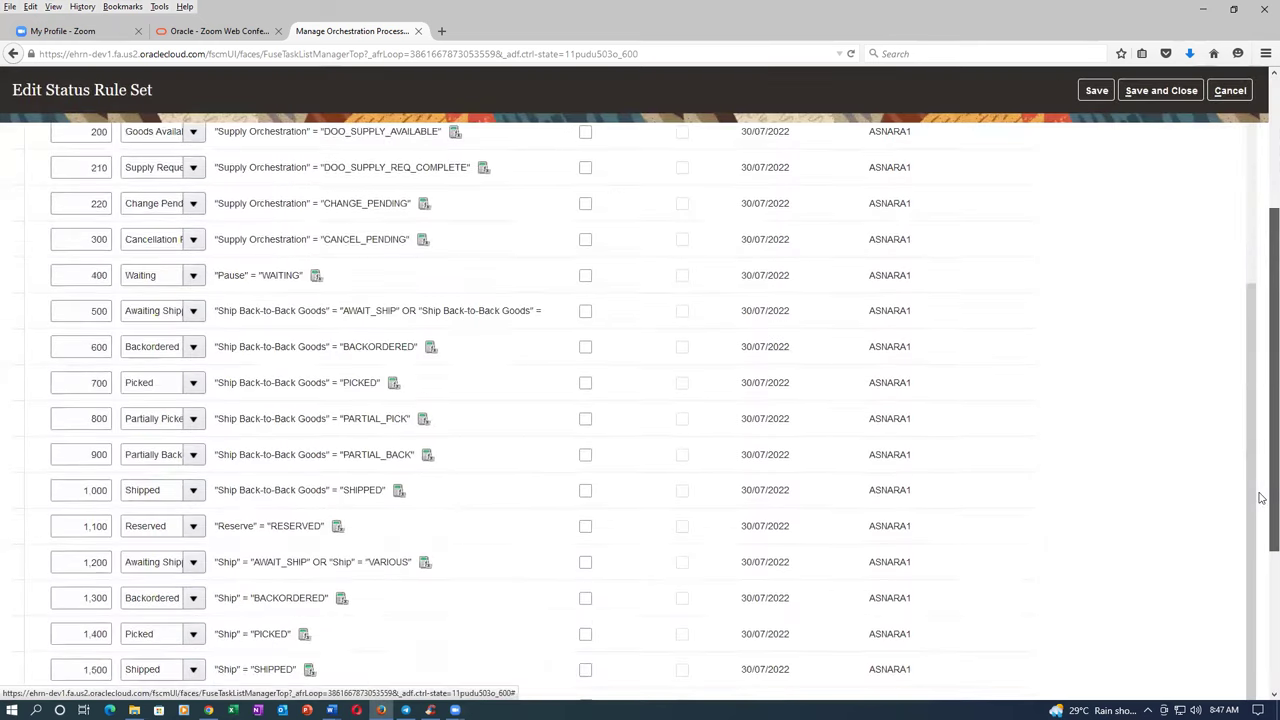
pyautogui.scroll(-3, 1262, 497)
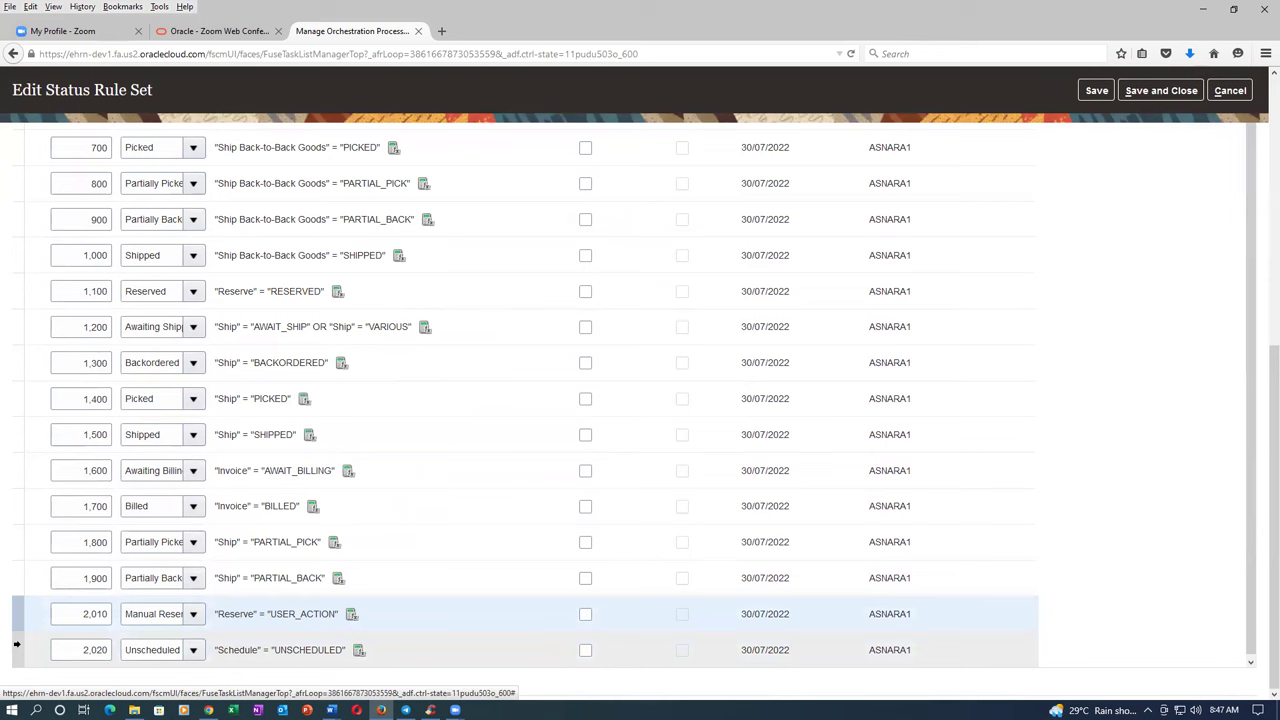
pyautogui.click(16, 644)
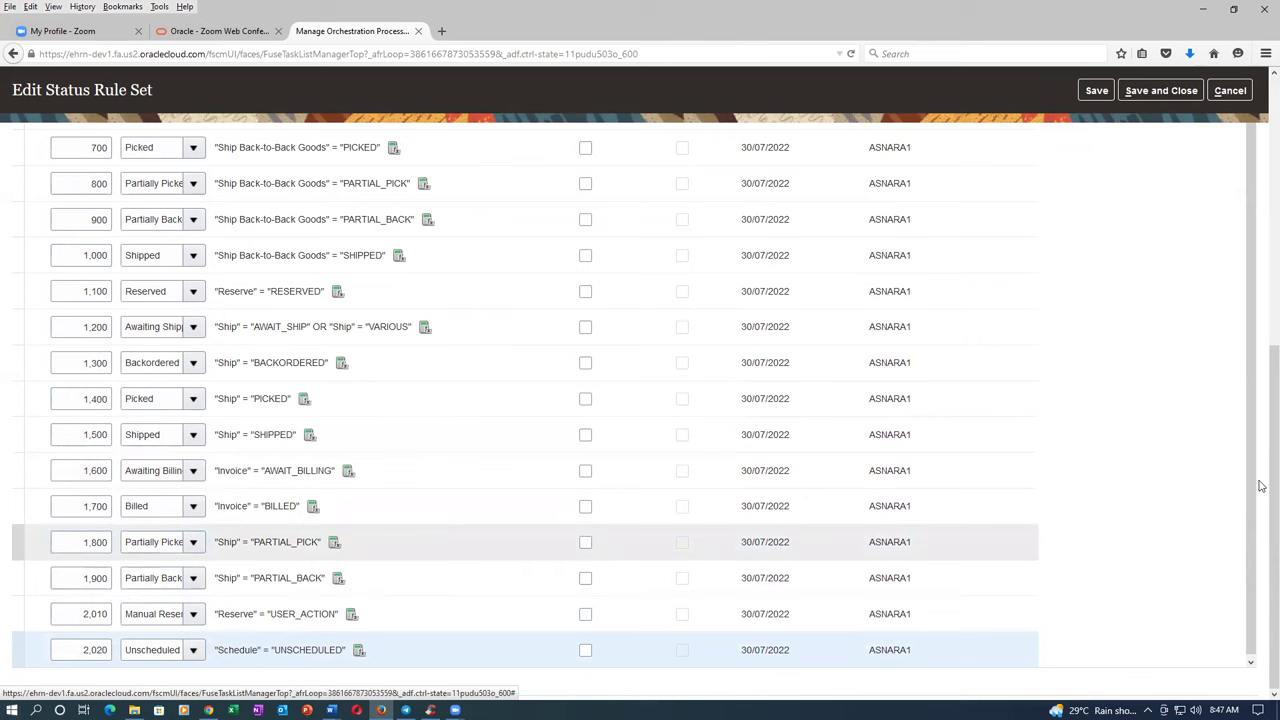
pyautogui.scroll(10, 1258, 420)
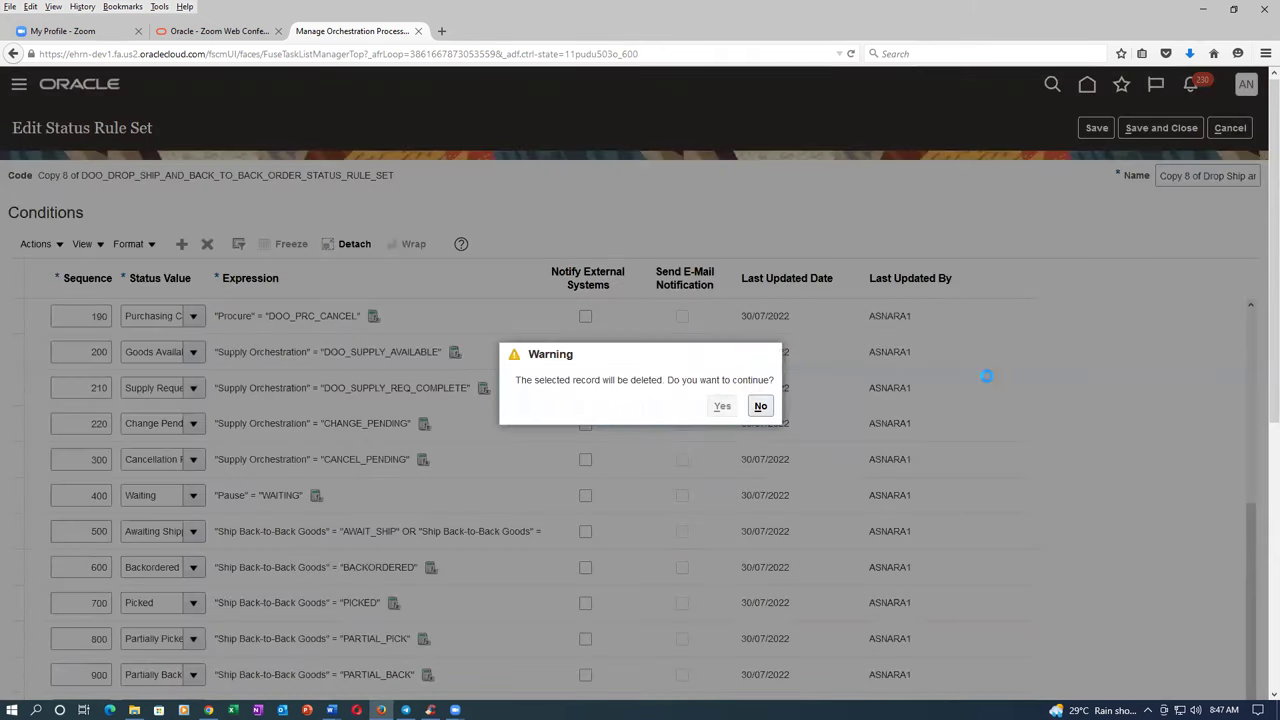
pyautogui.press('Escape')
pyautogui.scroll(-5, 1260, 330)
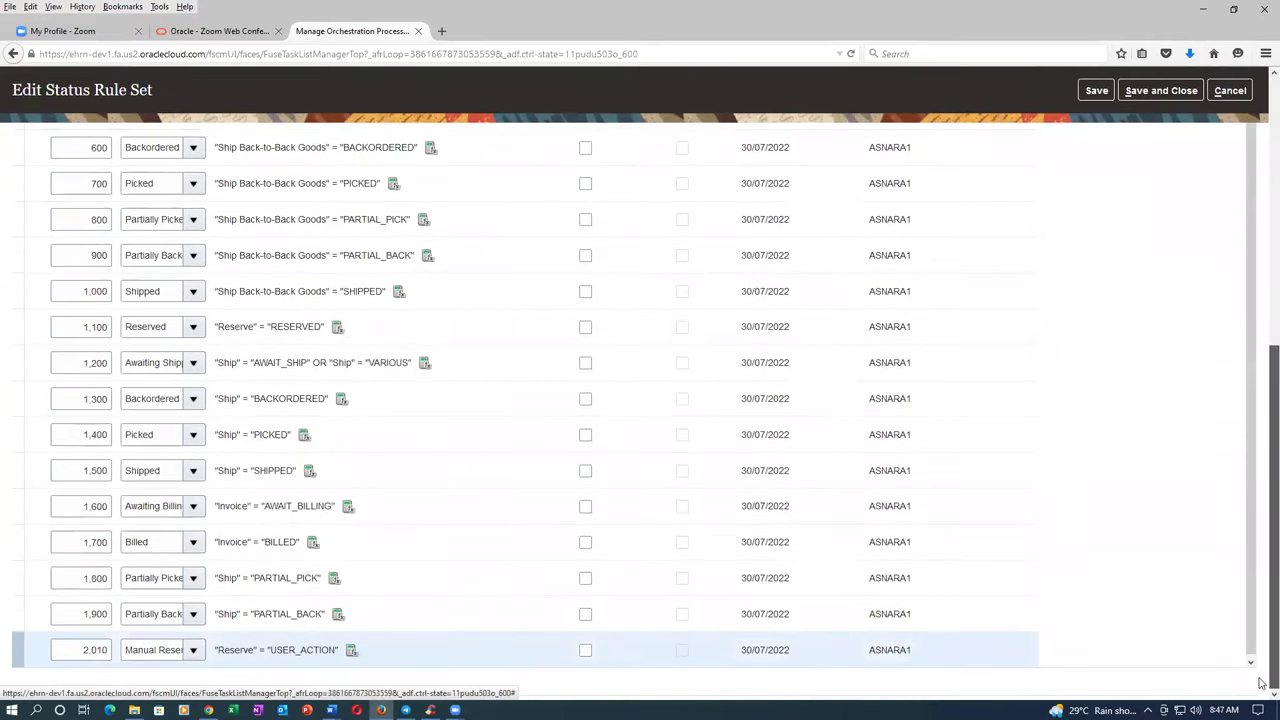
pyautogui.scroll(5, 1260, 400)
pyautogui.click(1096, 130)
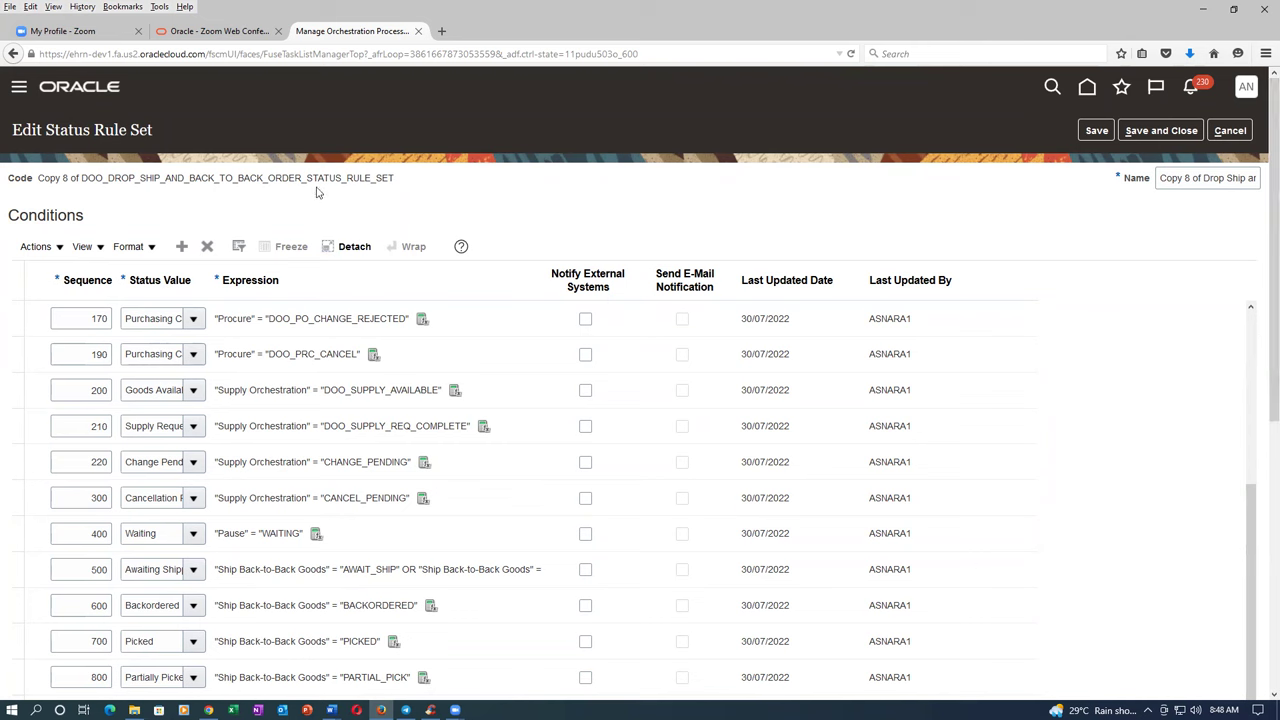
pyautogui.moveTo(309, 177); pyautogui.dragTo(393, 177)
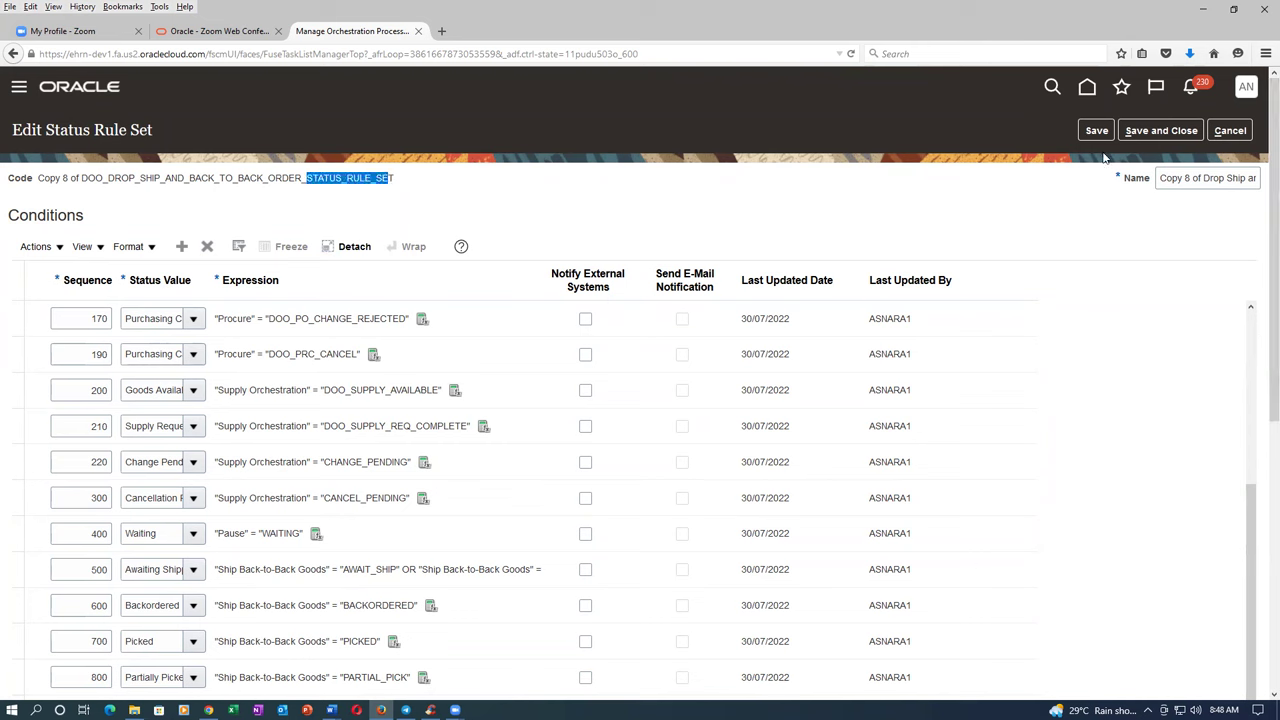
pyautogui.click(1146, 134)
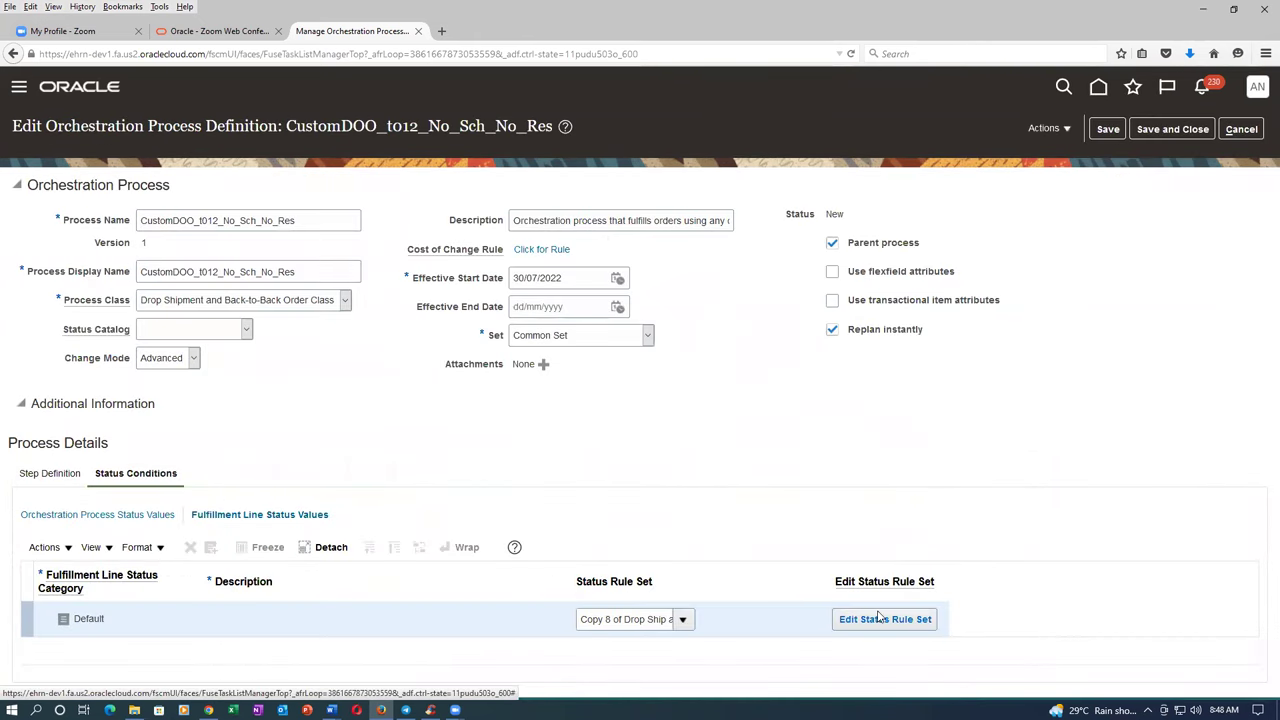
pyautogui.click(40, 479)
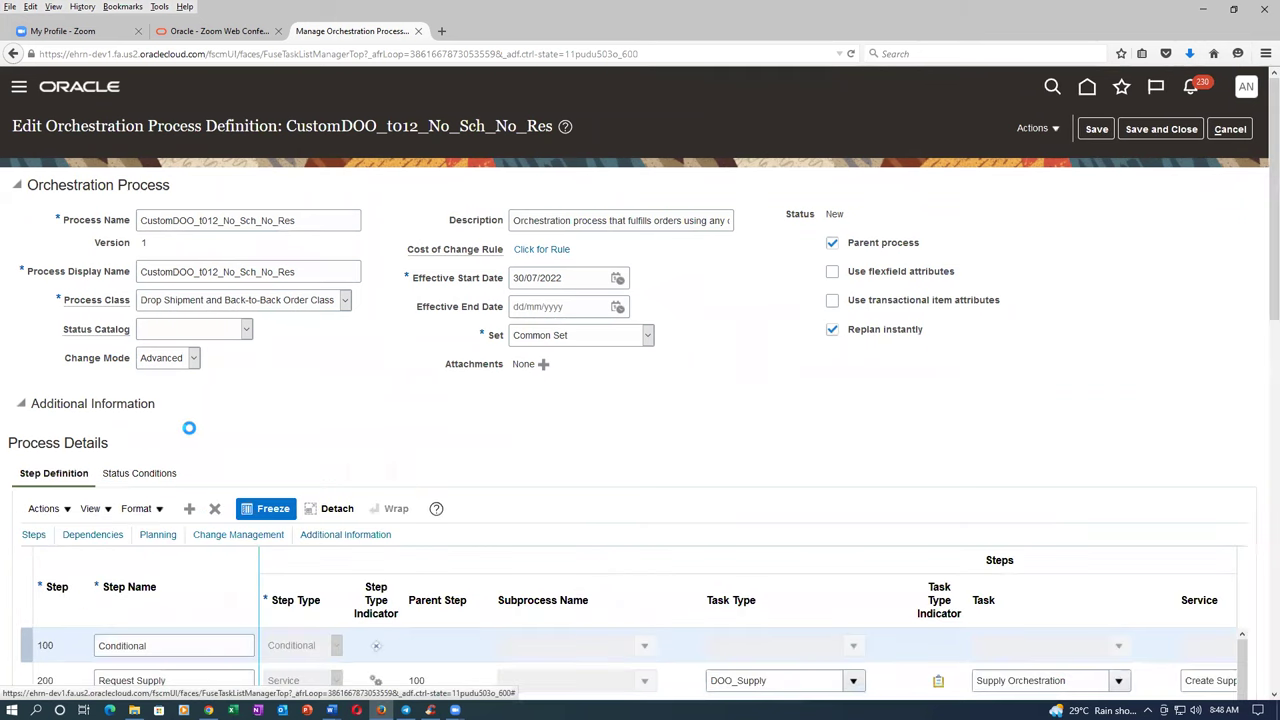
pyautogui.scroll(-4, 189, 428)
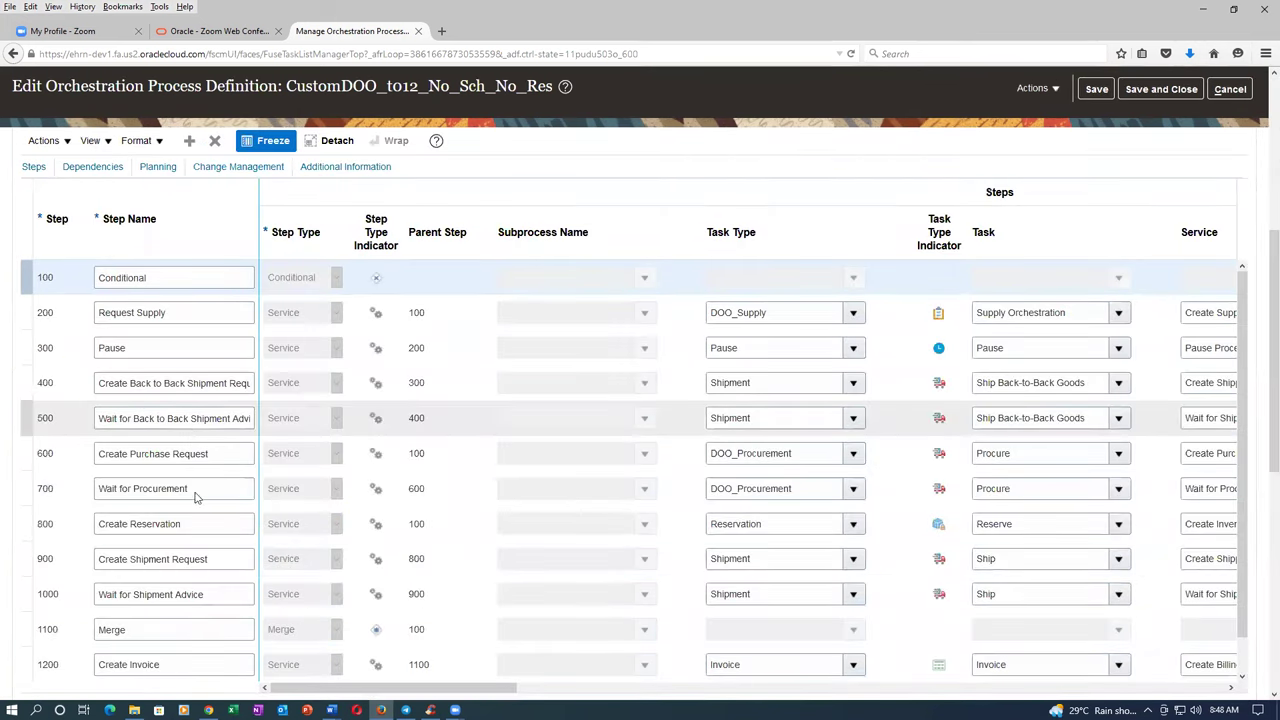
pyautogui.scroll(-1, 210, 543)
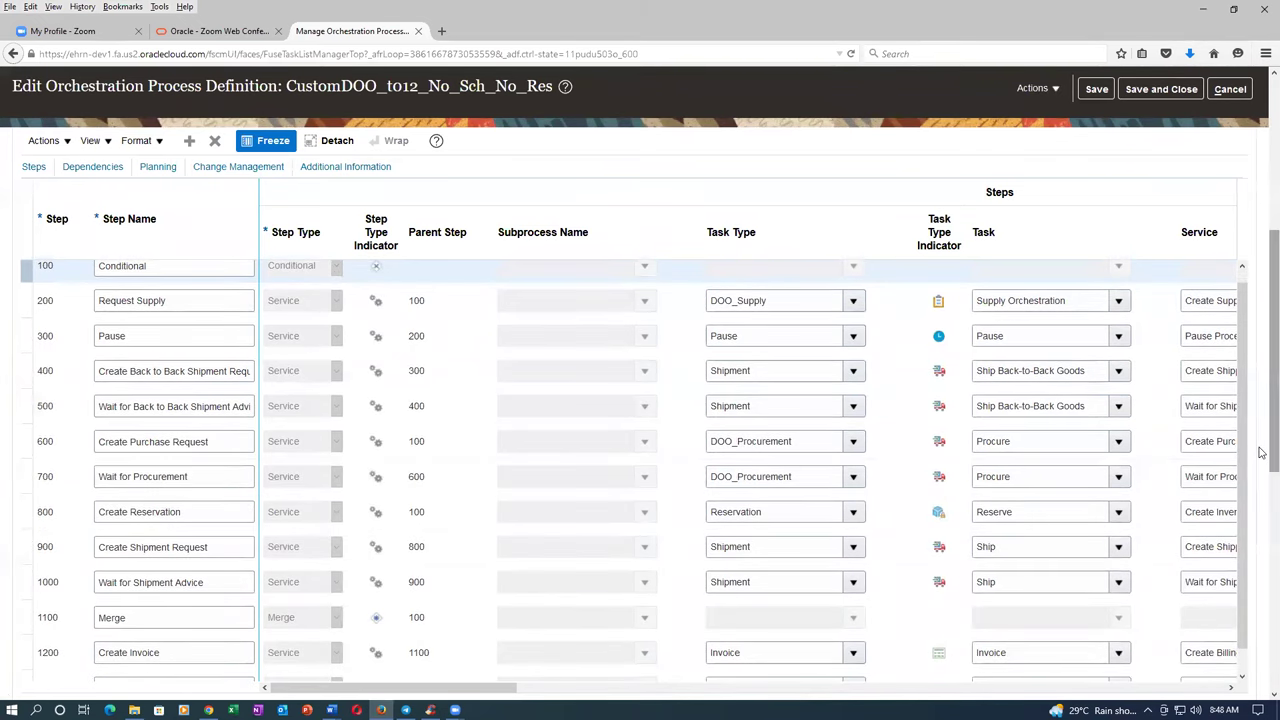
pyautogui.moveTo(1247, 484); pyautogui.dragTo(1258, 539)
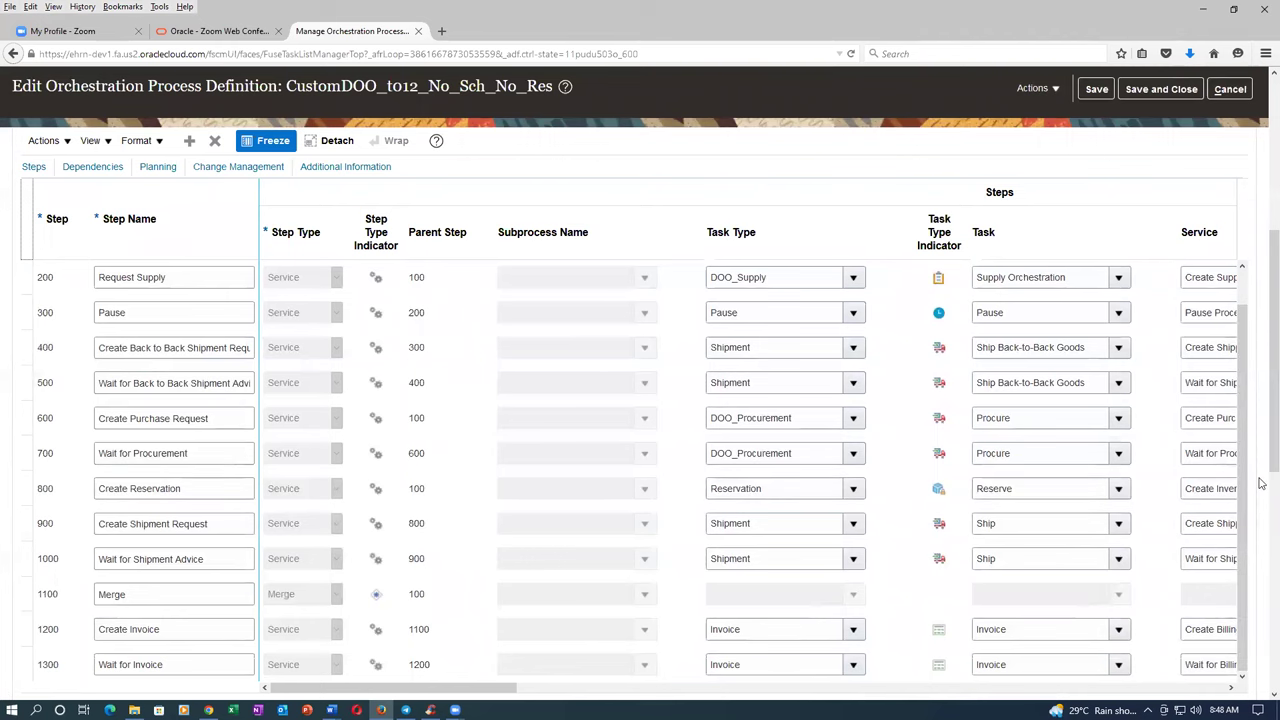
pyautogui.scroll(1, 1260, 482)
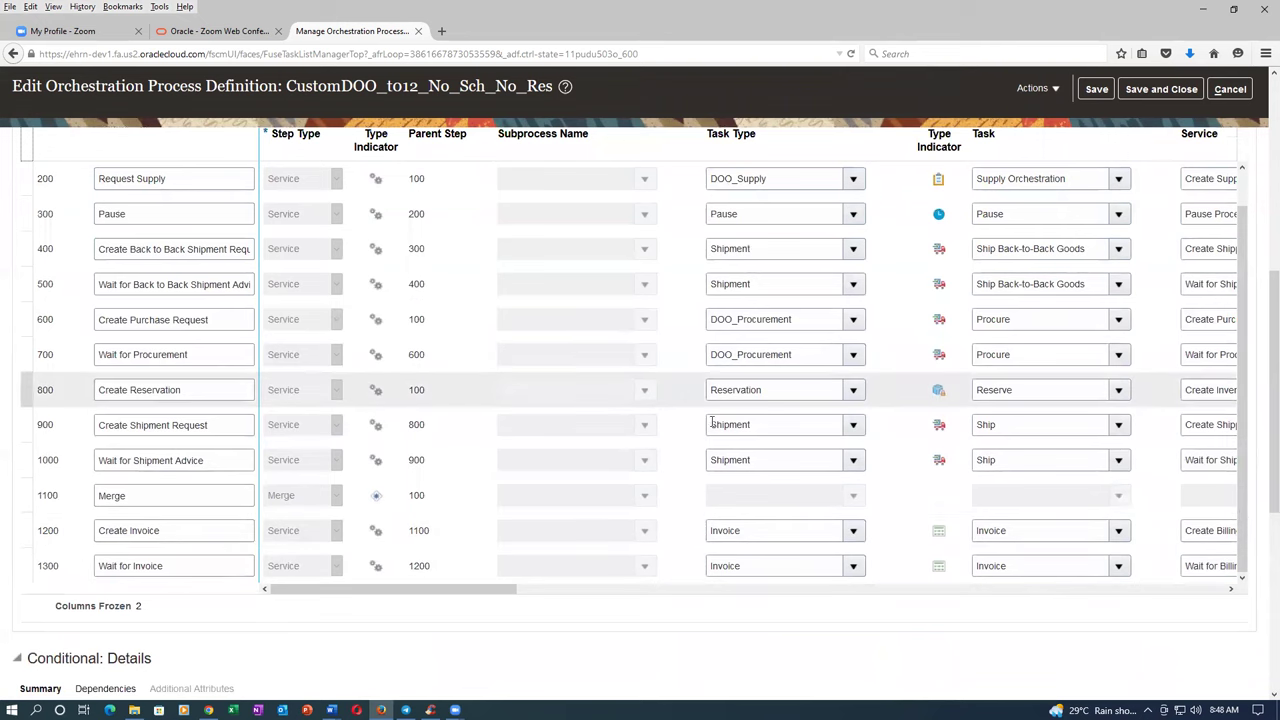
# Set step 800's service to Cancel Inventory Reservation and save CustomDOO_t012_No_Sch_No_Res
pyautogui.click(853, 389)
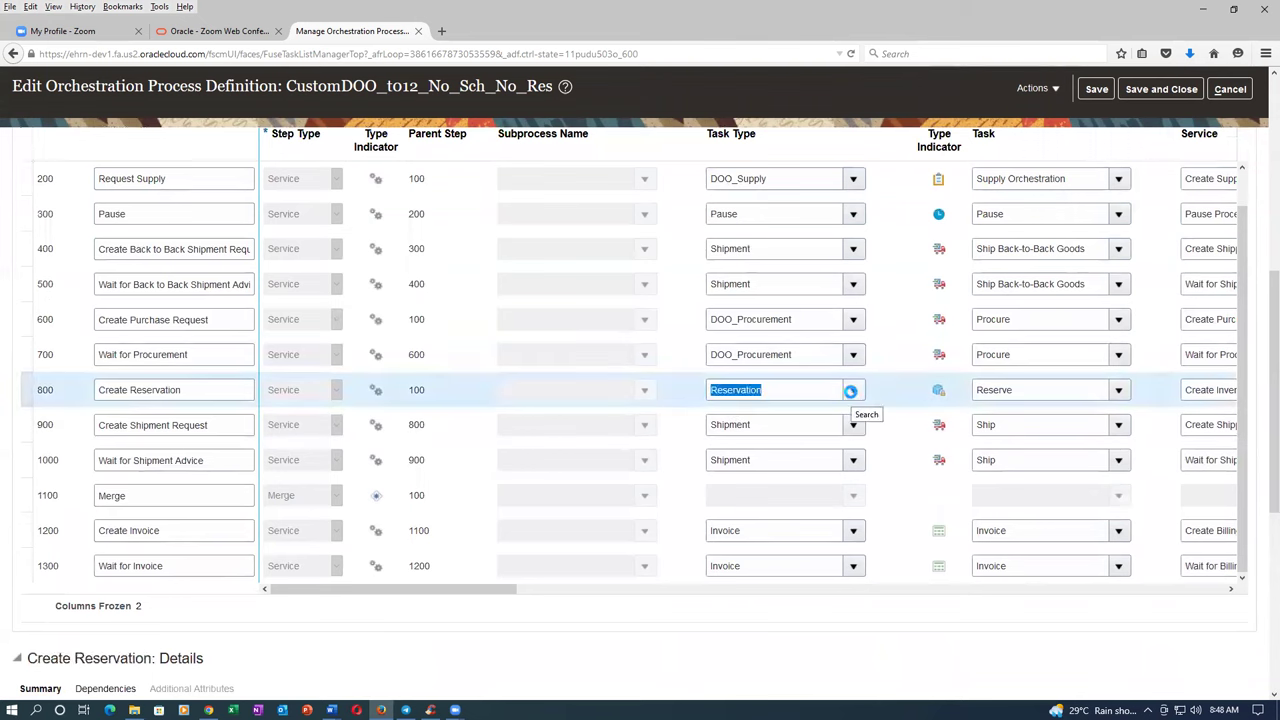
pyautogui.click(853, 391)
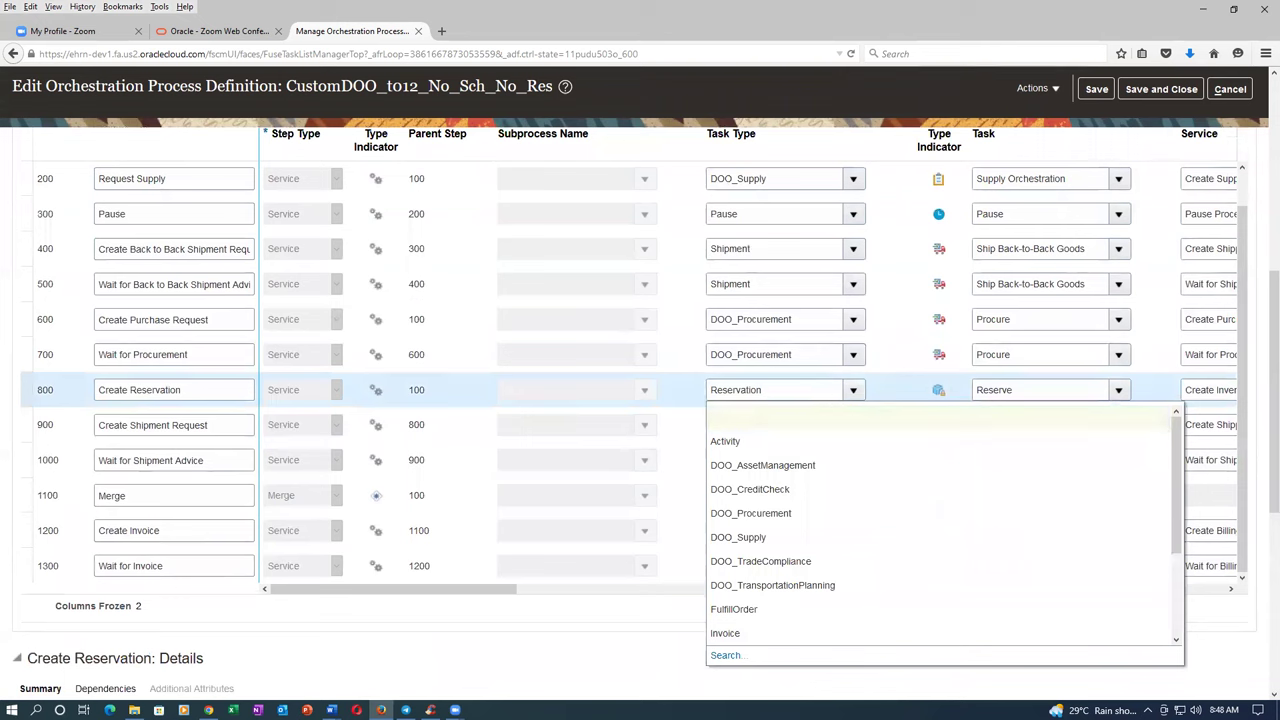
pyautogui.press('Escape')
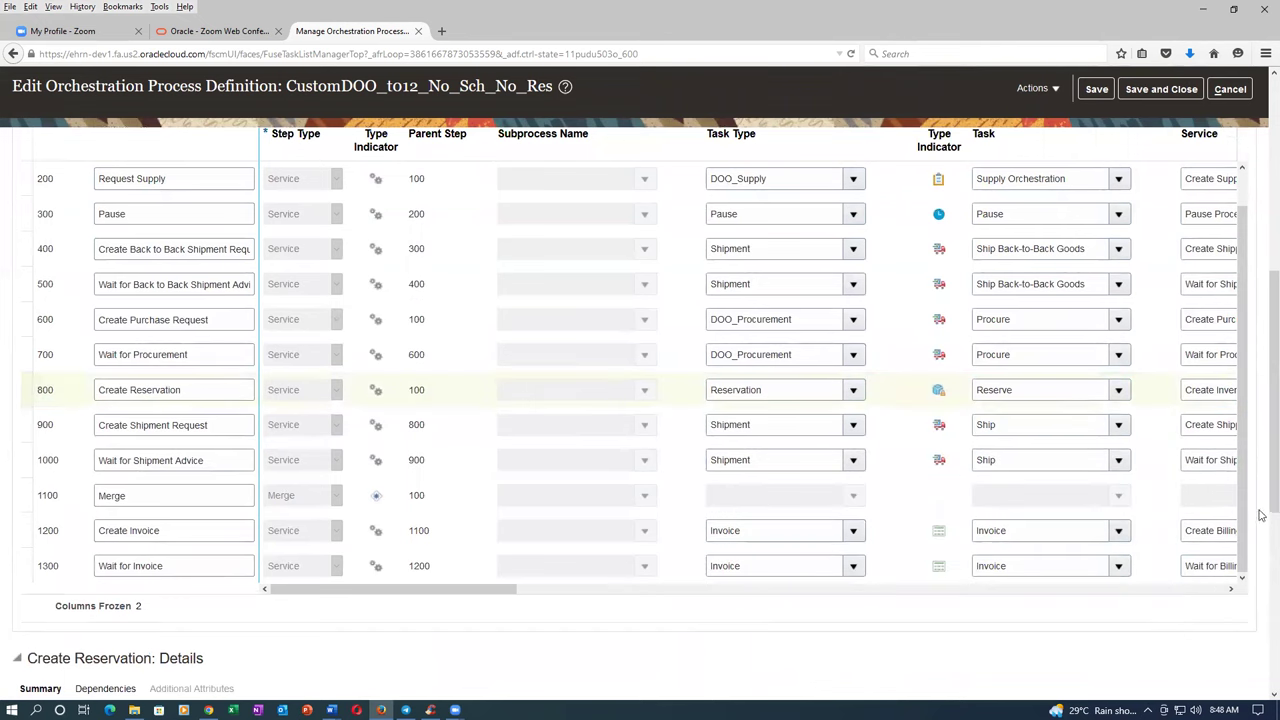
pyautogui.moveTo(1263, 515)
pyautogui.mouseDown()
pyautogui.moveTo(1262, 563)
pyautogui.moveTo(1262, 519)
pyautogui.mouseUp()
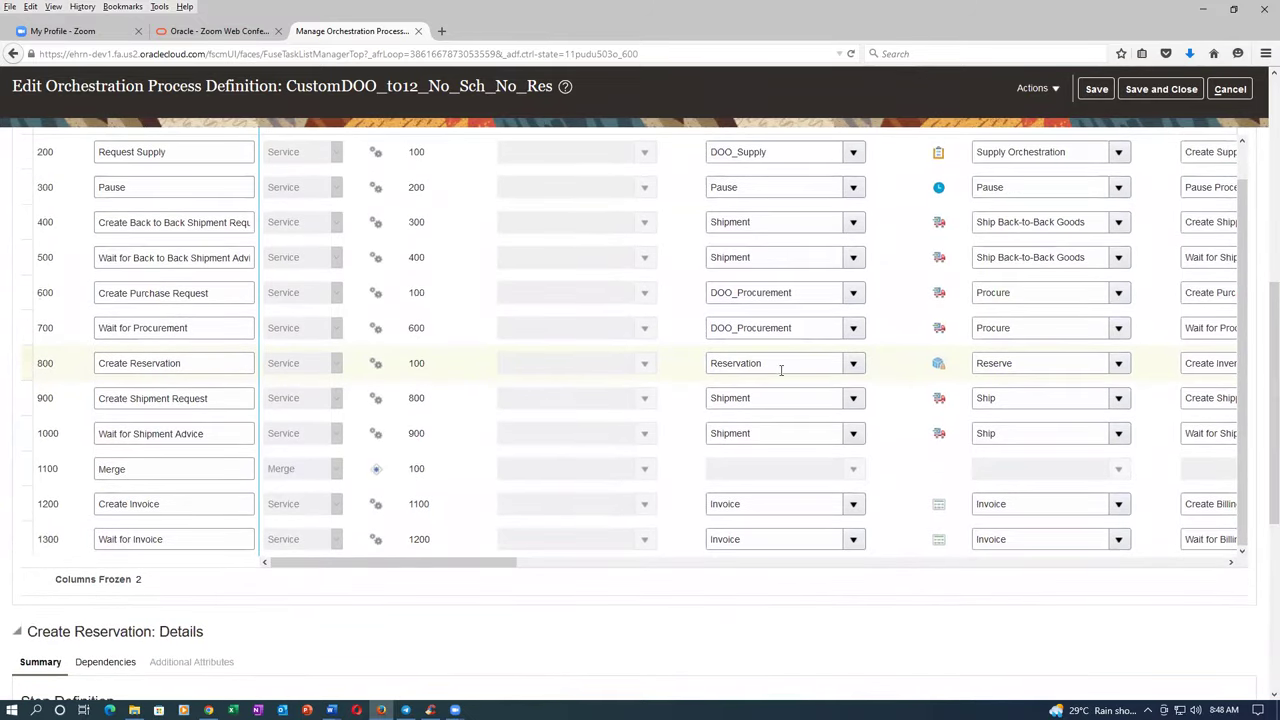
pyautogui.moveTo(503, 563); pyautogui.dragTo(573, 566)
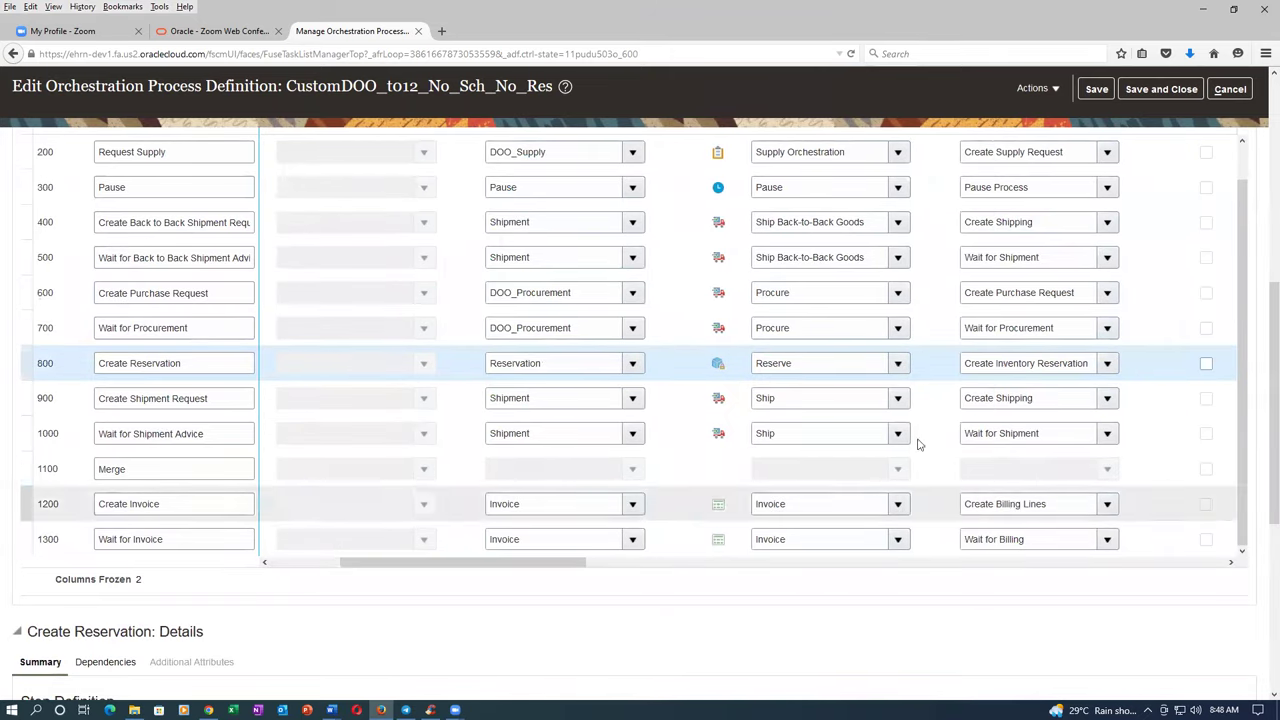
pyautogui.click(1107, 363)
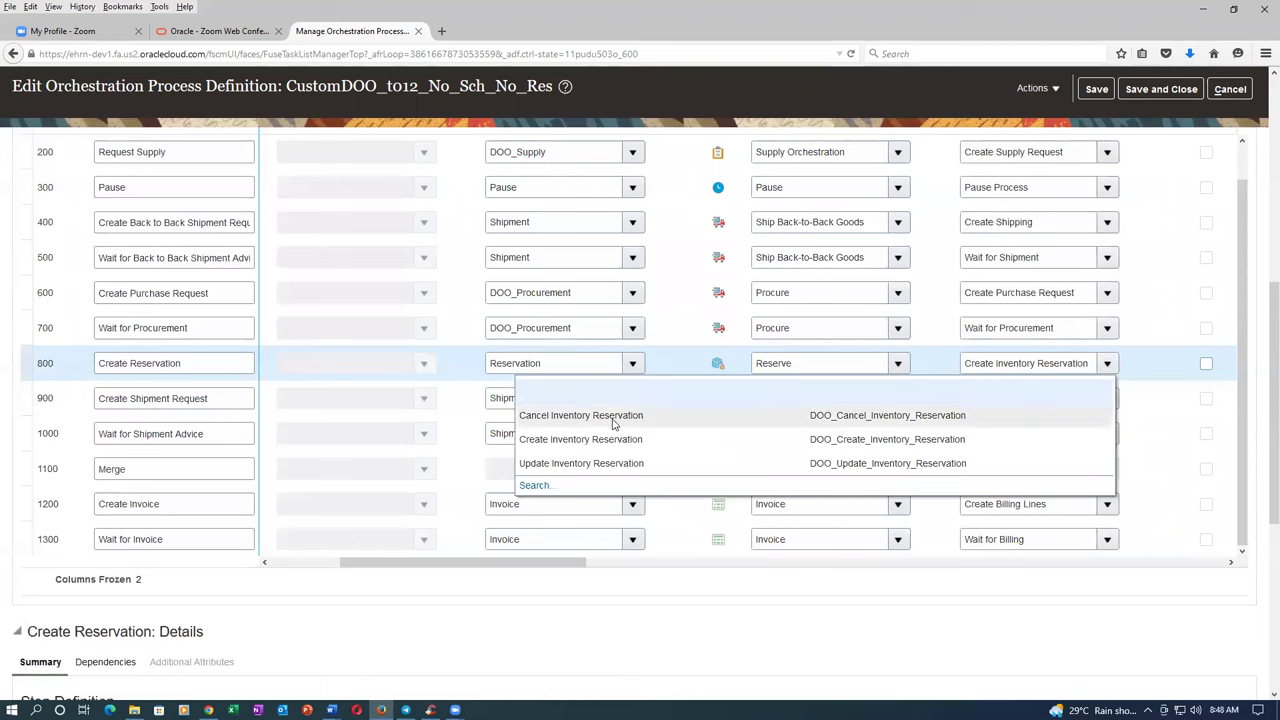
pyautogui.click(614, 432)
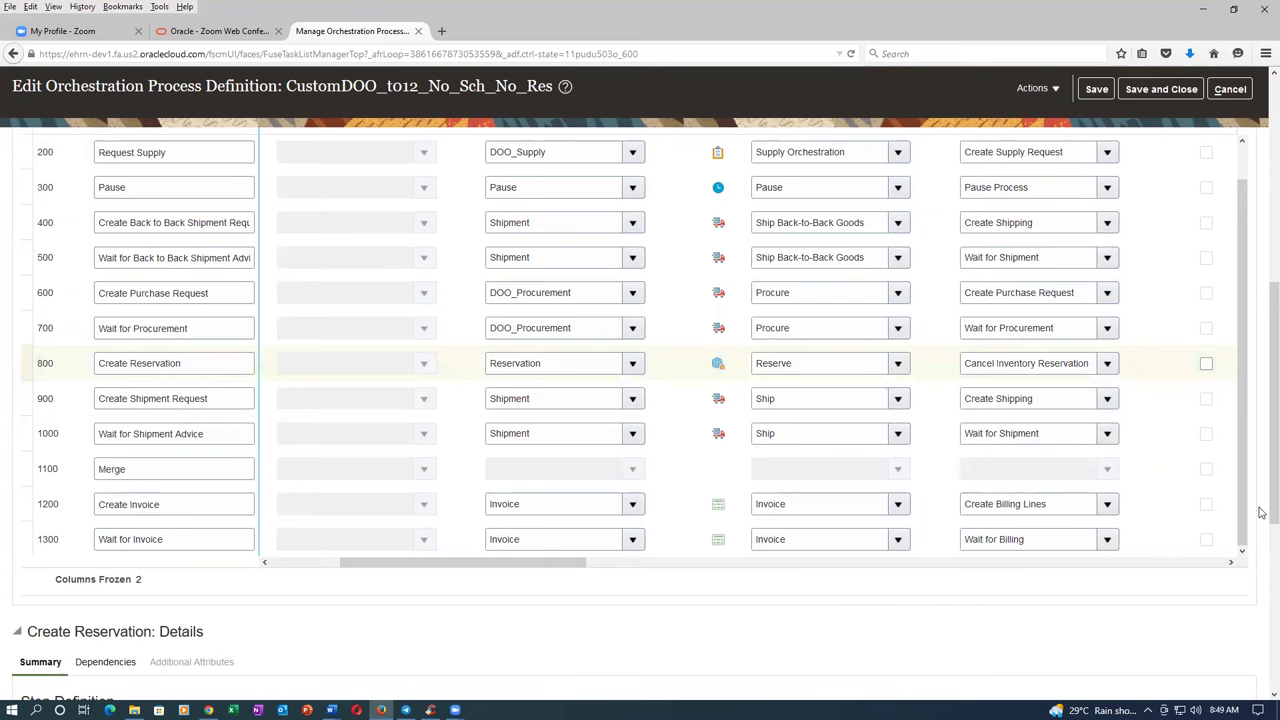
pyautogui.moveTo(1260, 338); pyautogui.dragTo(1261, 345)
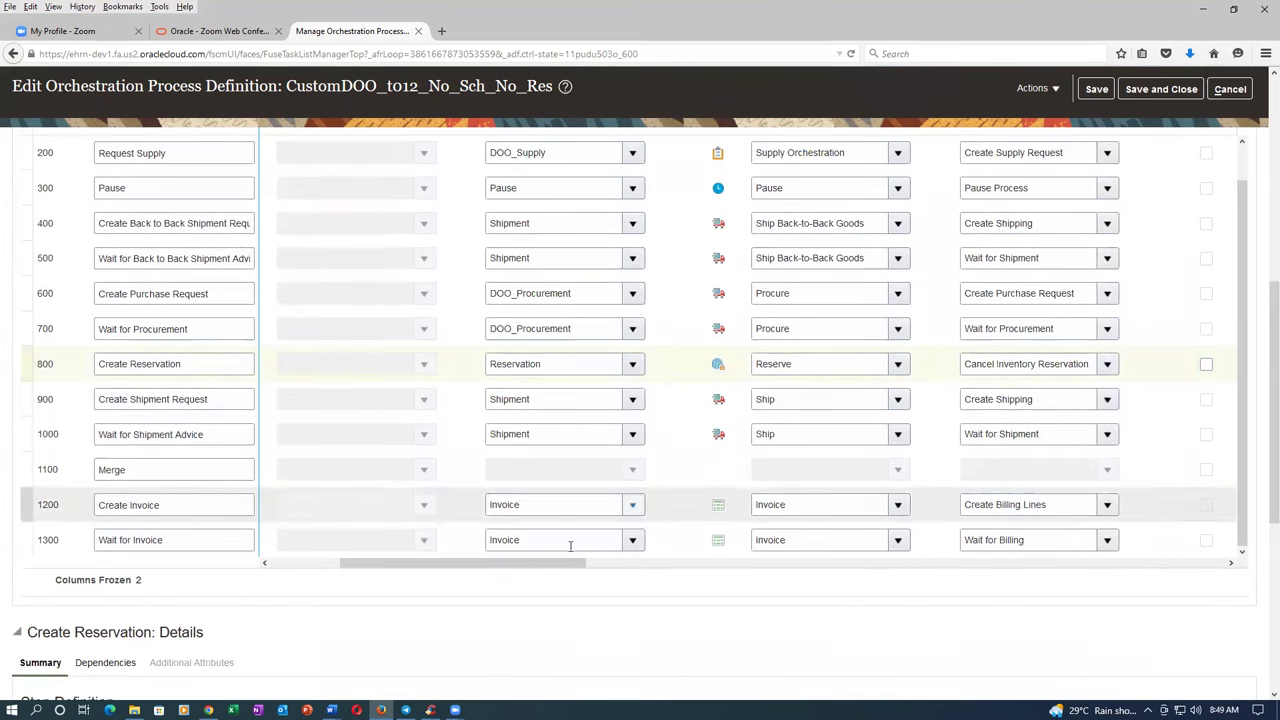
pyautogui.moveTo(533, 571); pyautogui.dragTo(1094, 586)
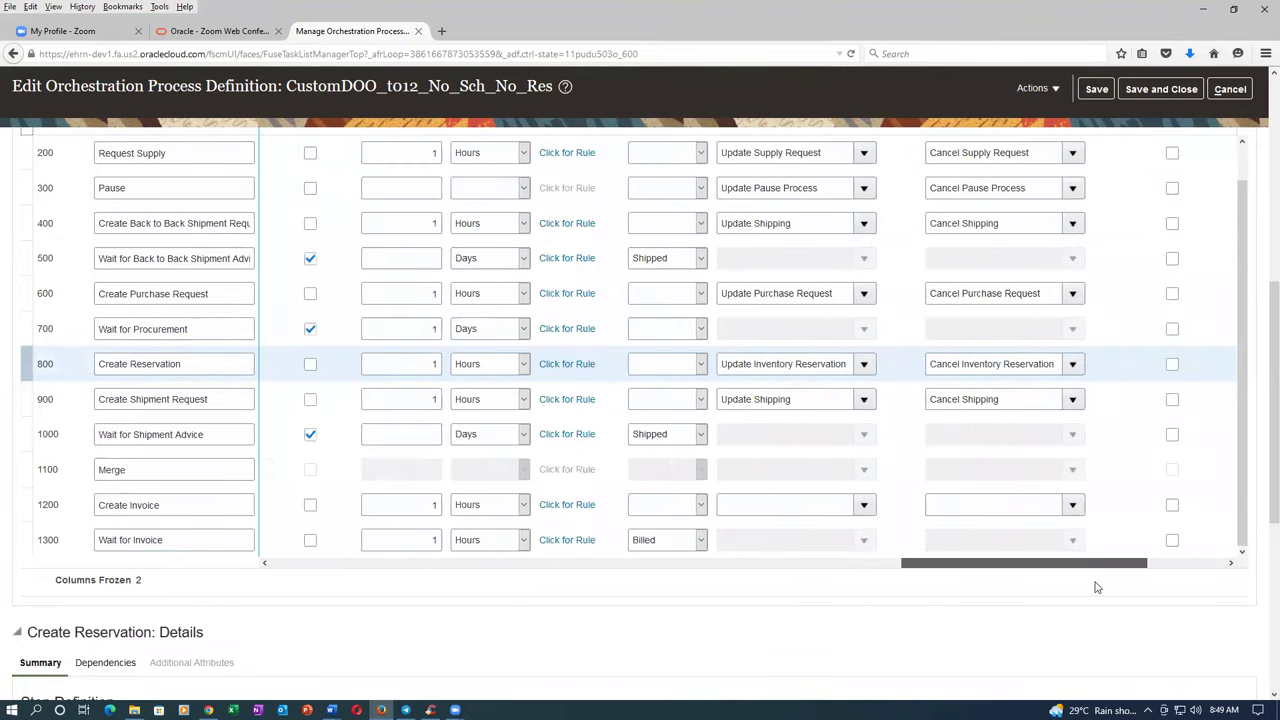
pyautogui.click(1092, 91)
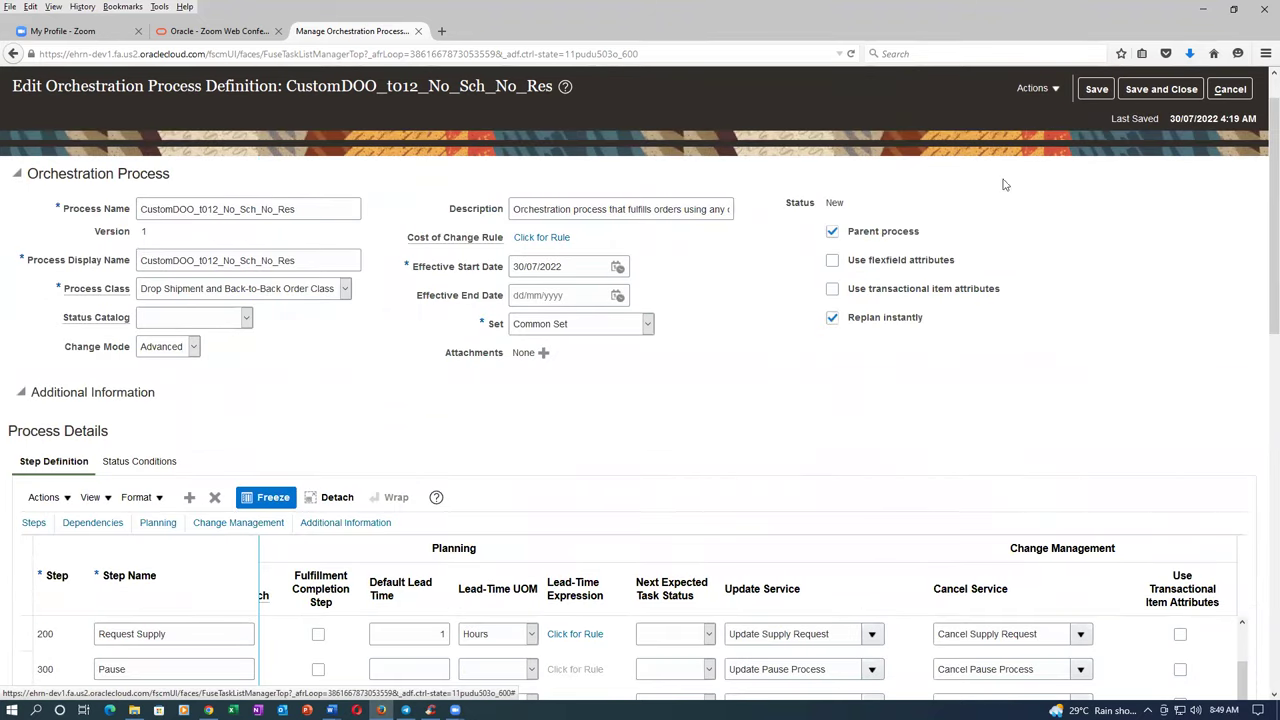
pyautogui.click(1041, 93)
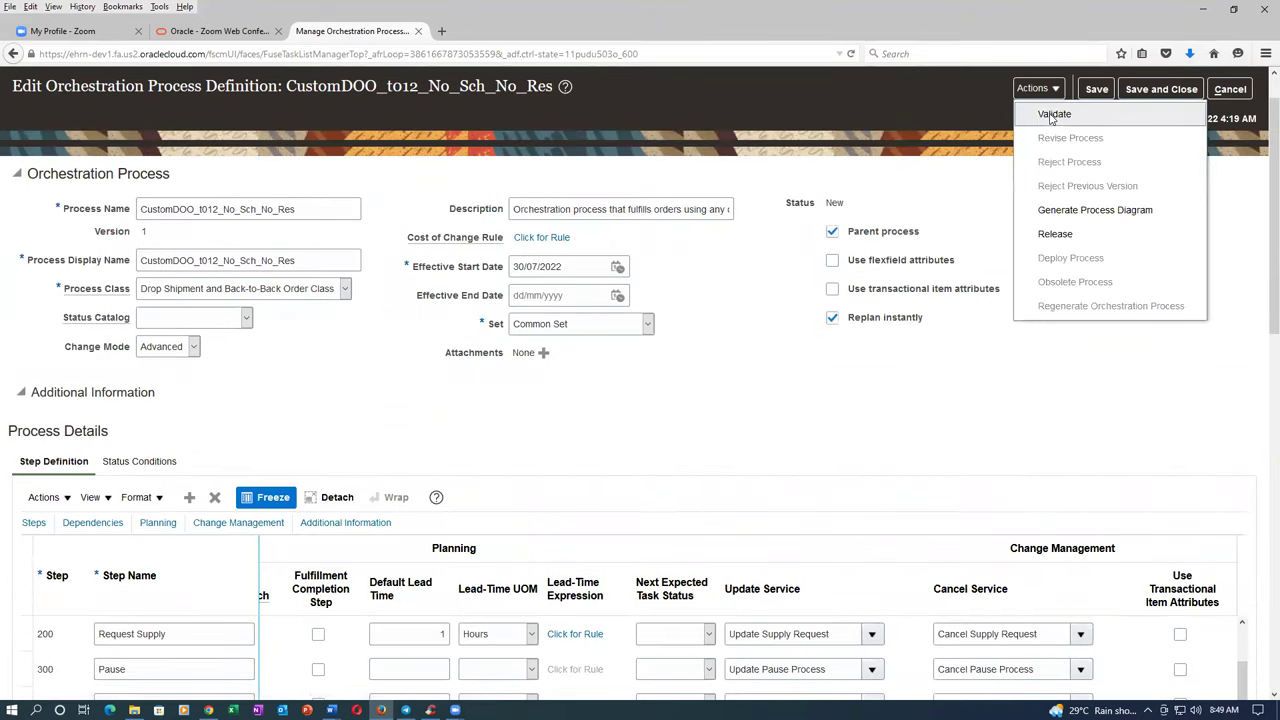
# Validate CustomDOO_t012_No_Sch_No_Res, then release it, dismissing the download prompt
pyautogui.click(1053, 116)
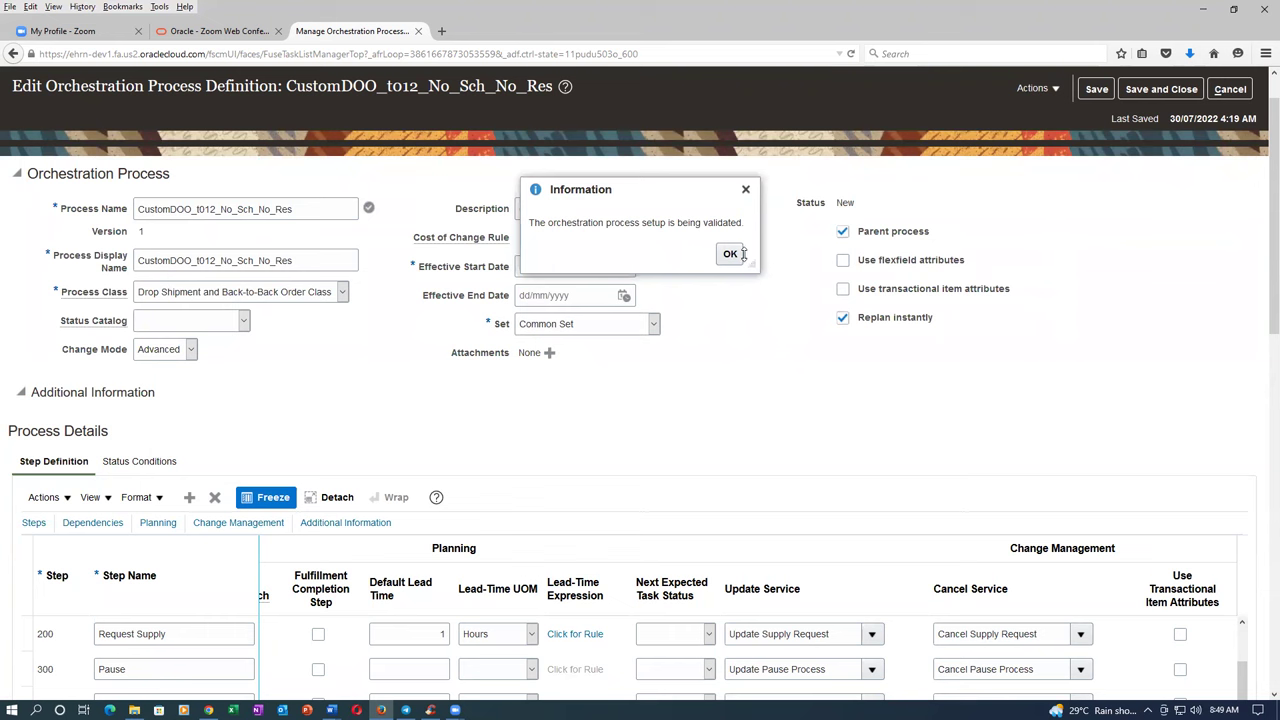
pyautogui.click(731, 254)
pyautogui.click(1043, 89)
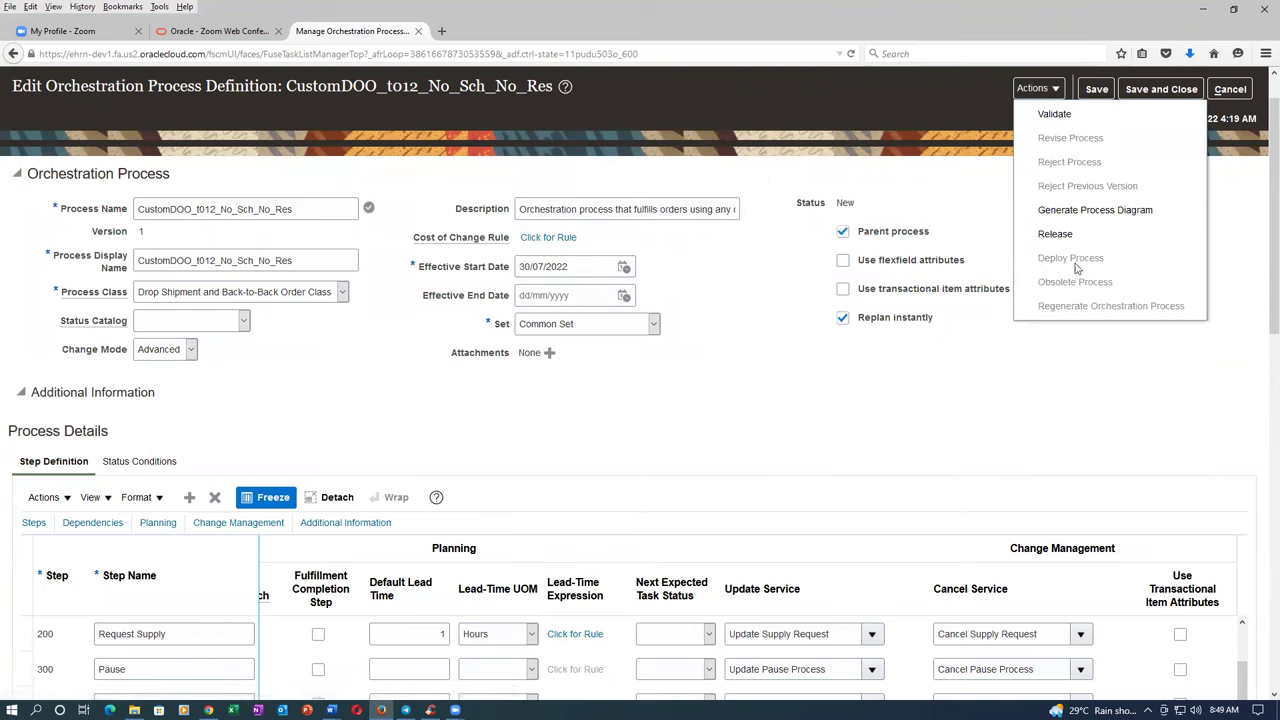
pyautogui.click(1056, 234)
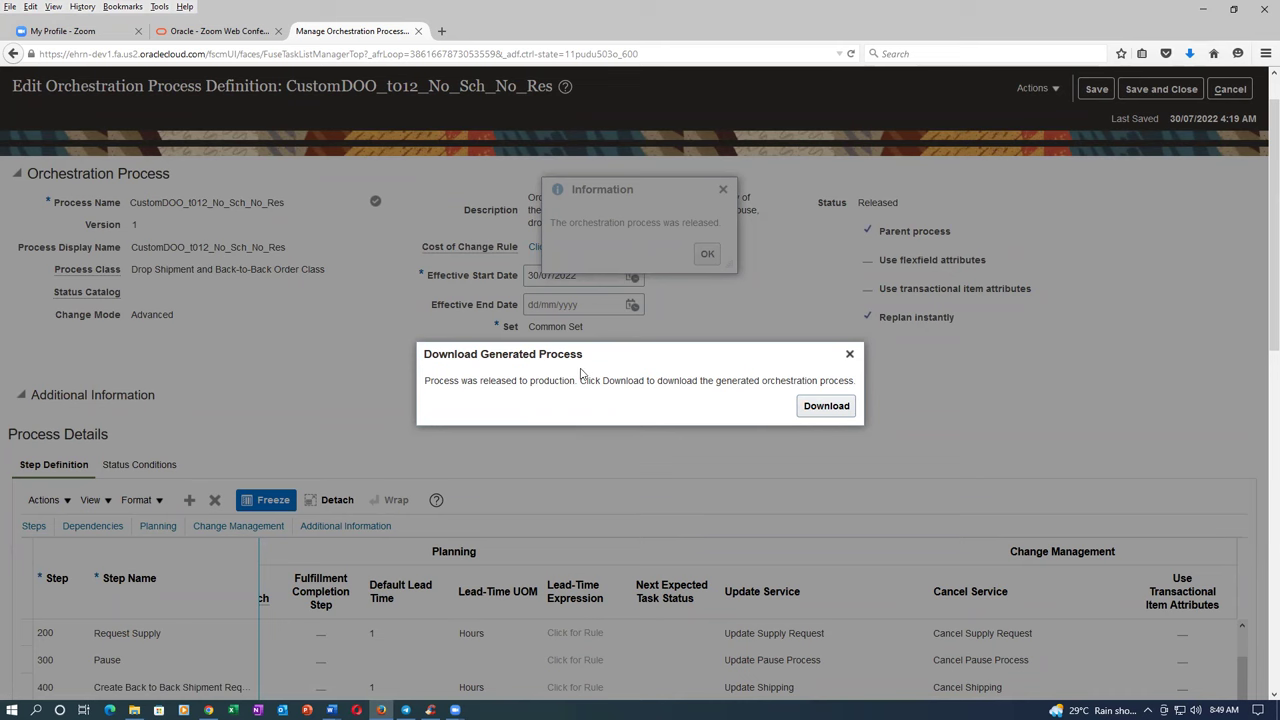
pyautogui.click(849, 353)
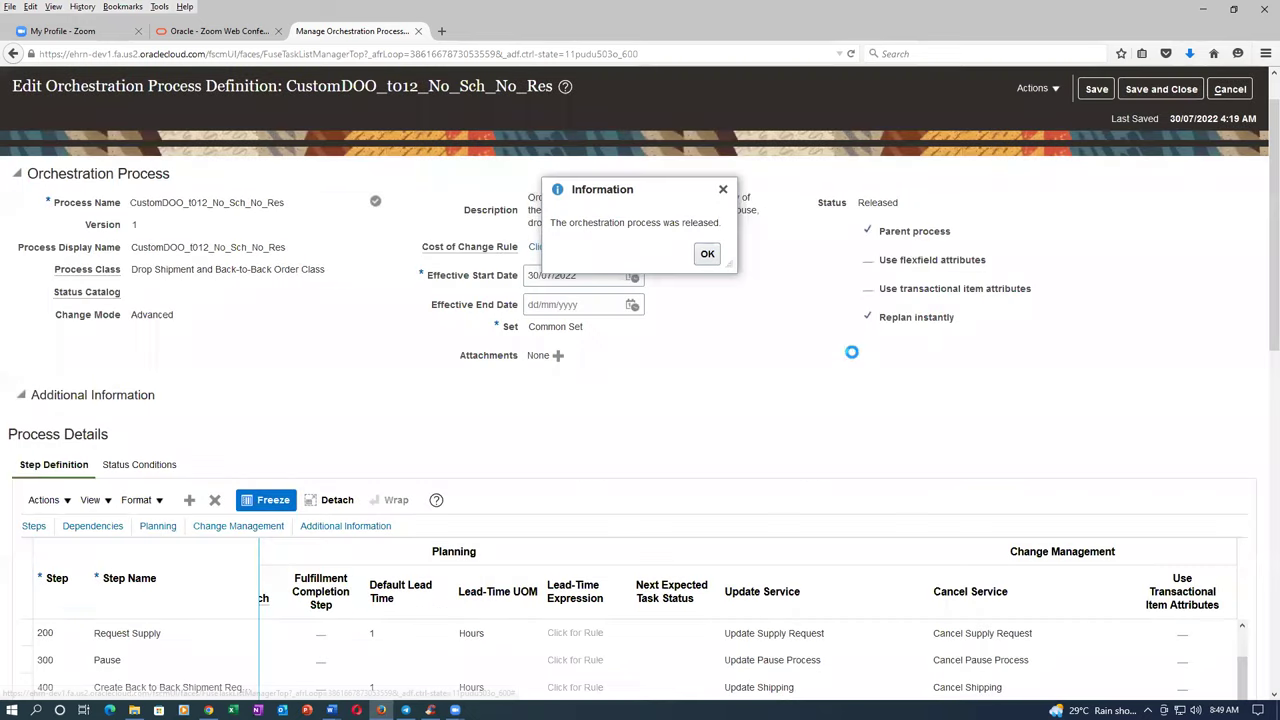
pyautogui.click(707, 253)
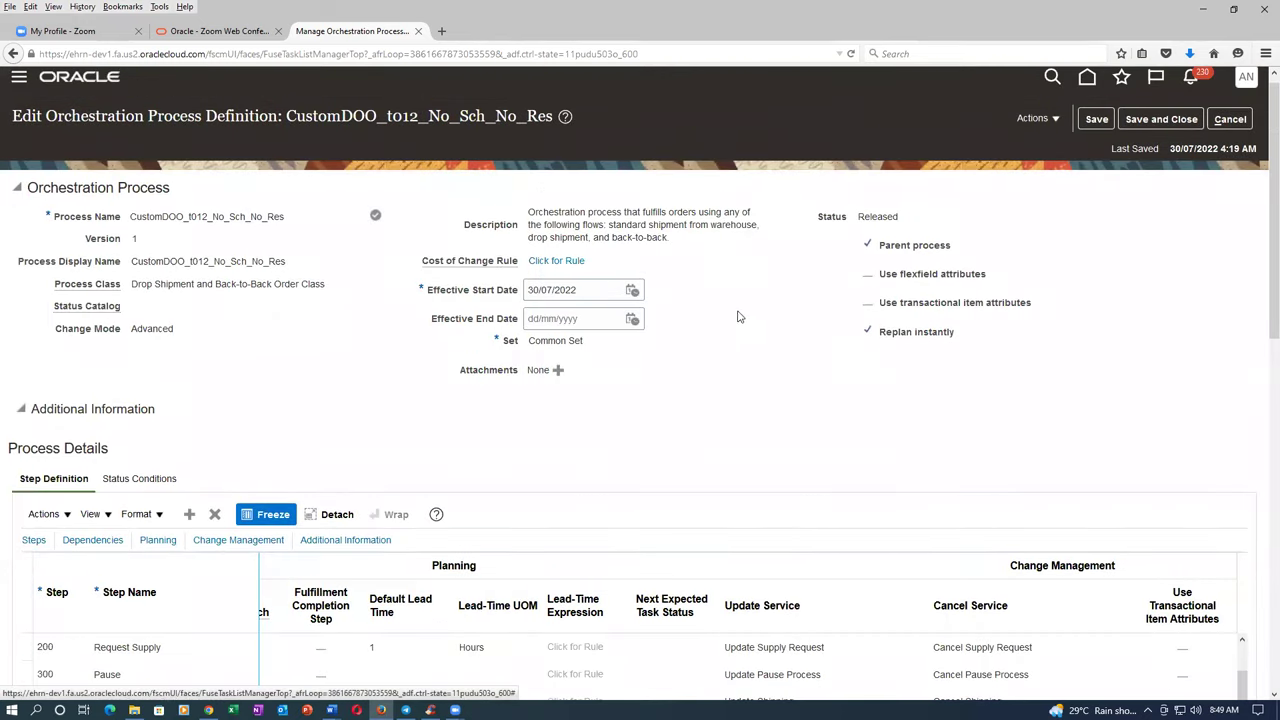
# Deploy CustomDOO_t012_No_Sch_No_Res to the target host with the server credentials
pyautogui.click(1034, 127)
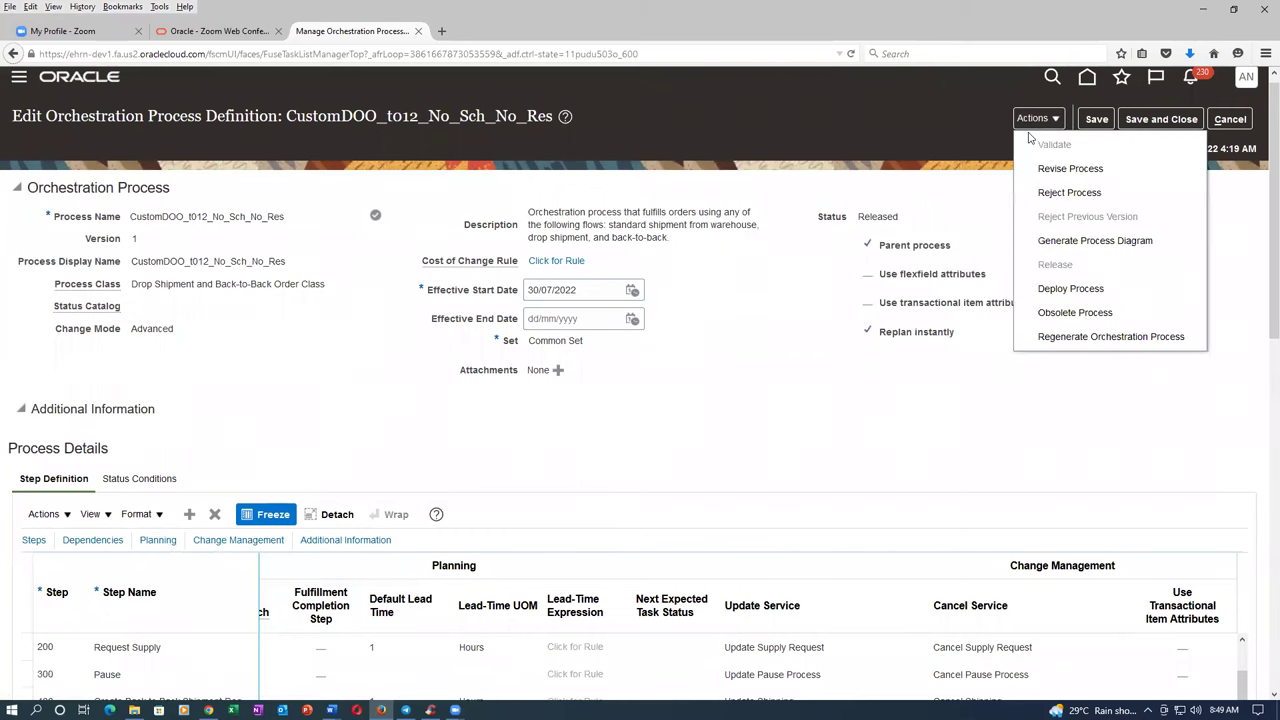
pyautogui.click(1066, 290)
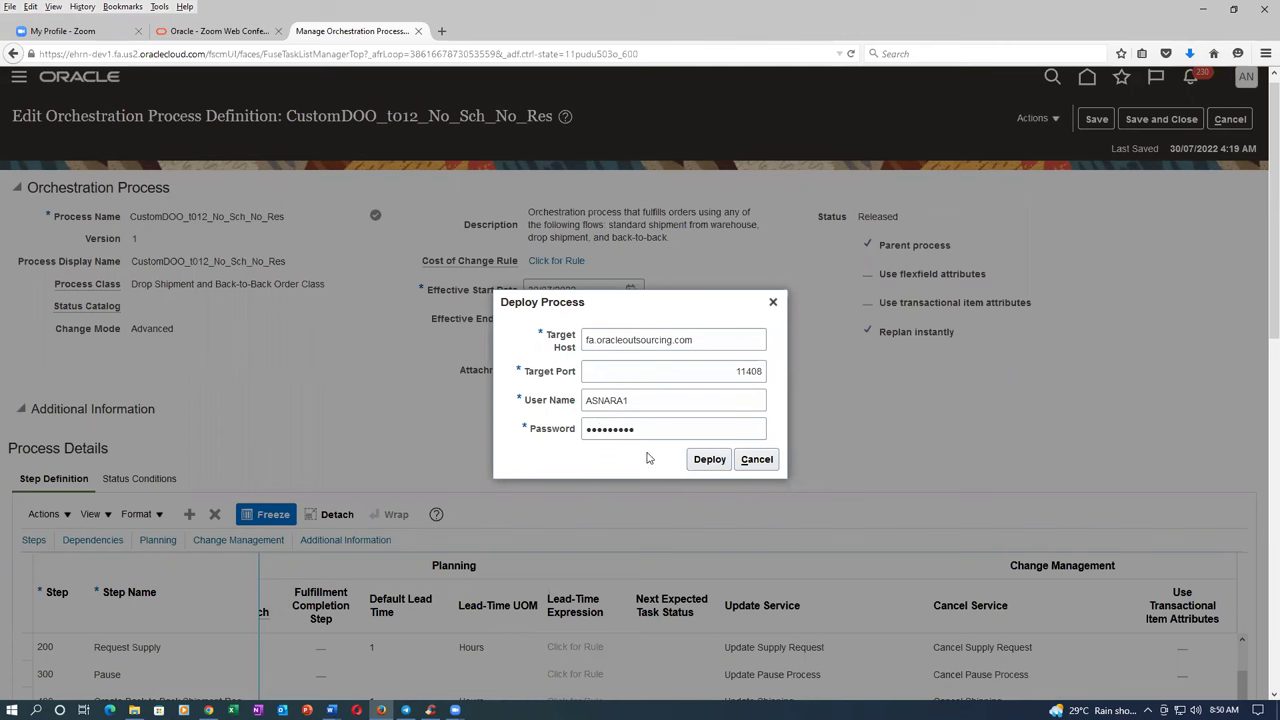
pyautogui.click(706, 459)
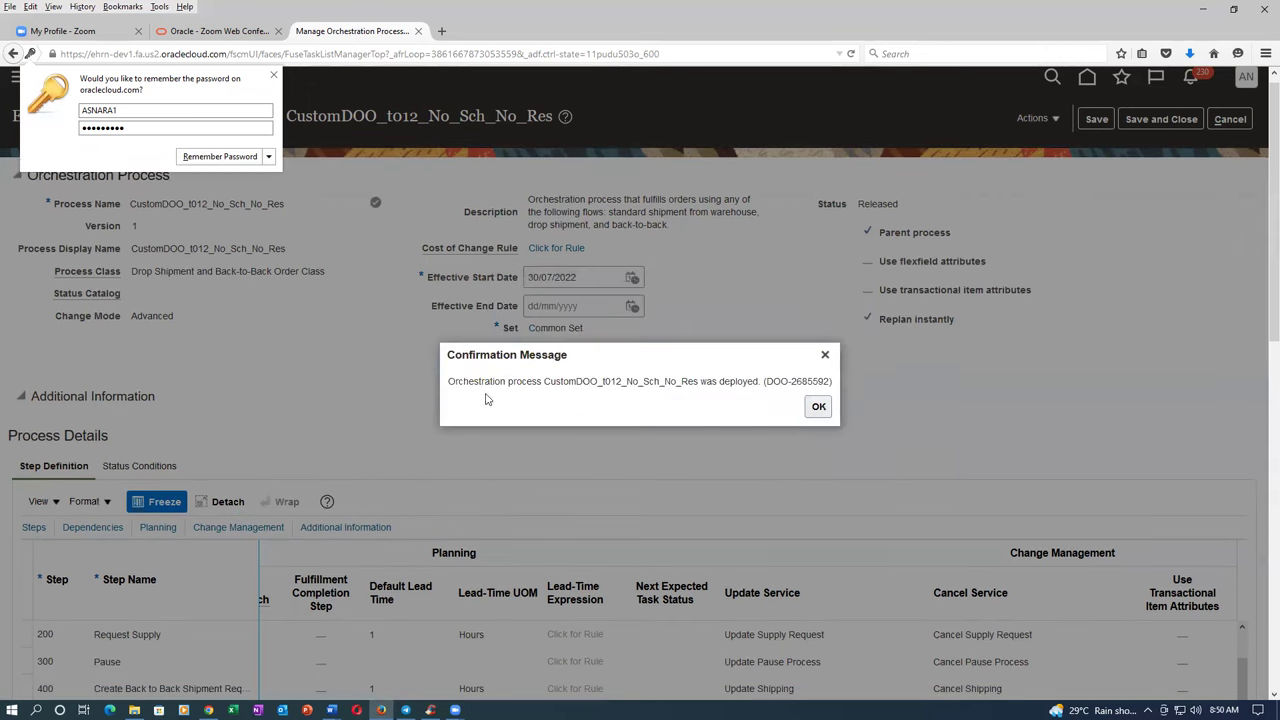
pyautogui.click(818, 406)
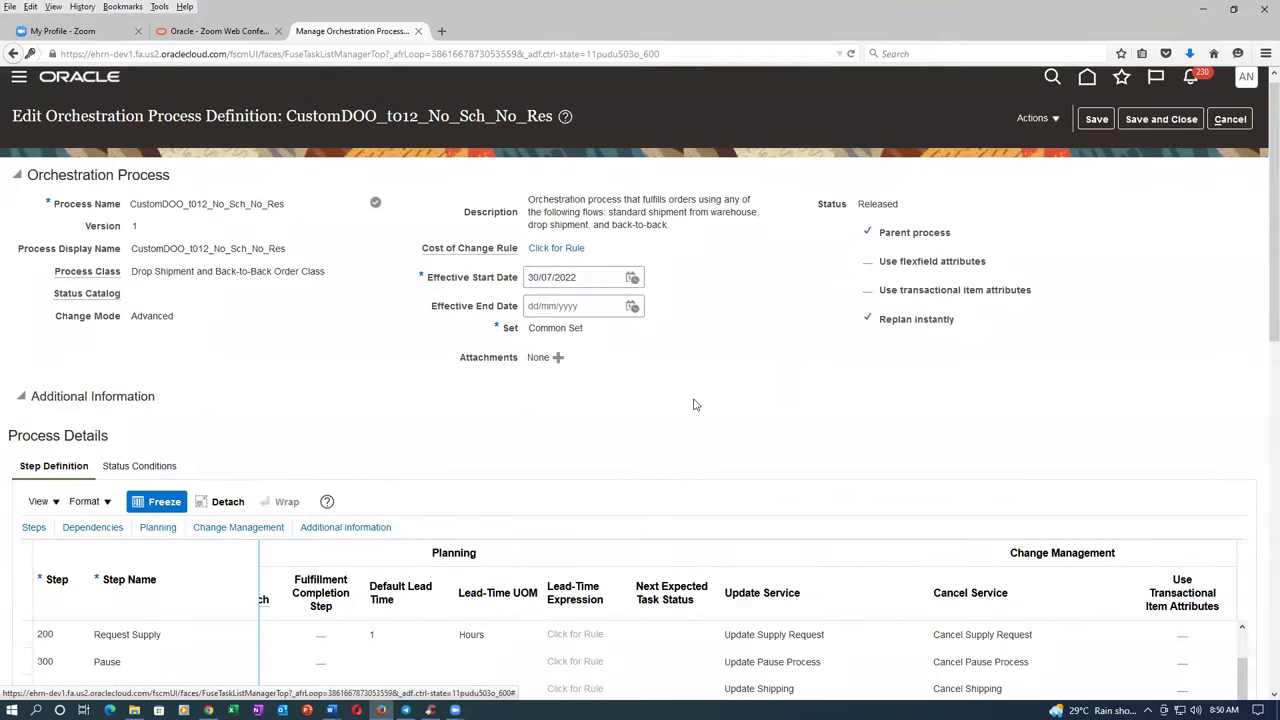
# Save and close the process definition, dismiss the error, and return to setup search
pyautogui.click(1171, 120)
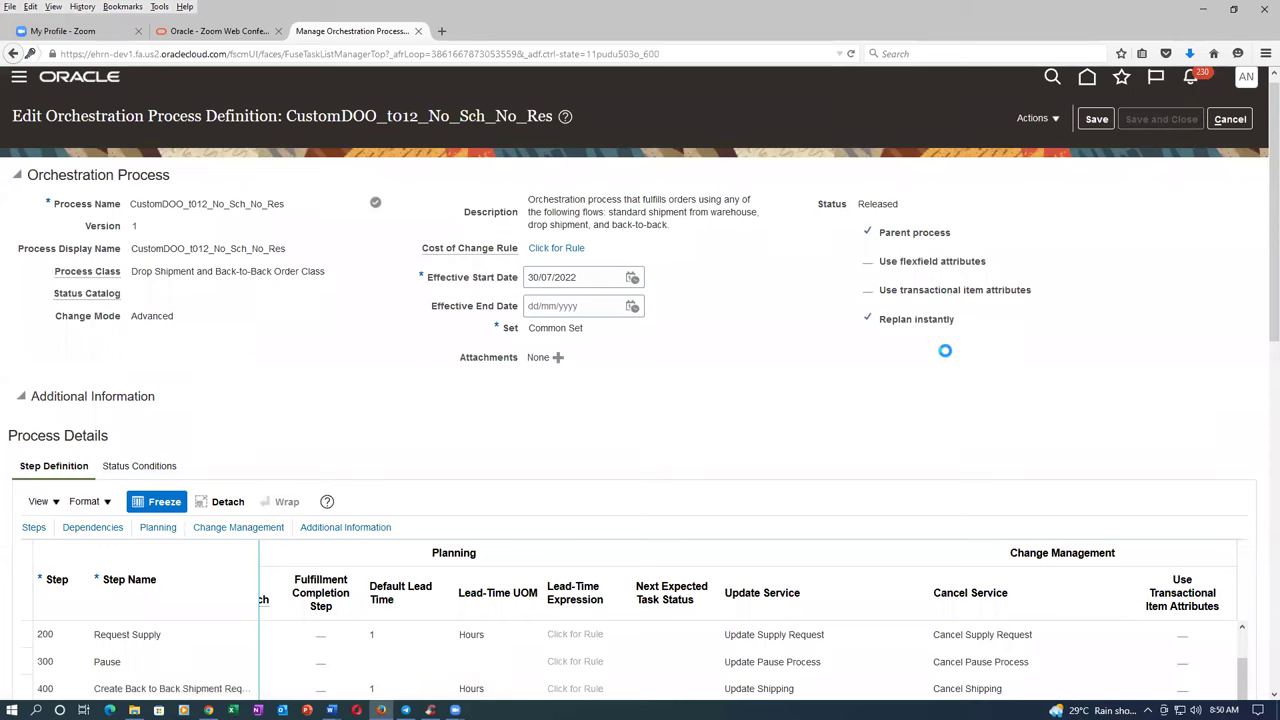
pyautogui.click(1165, 126)
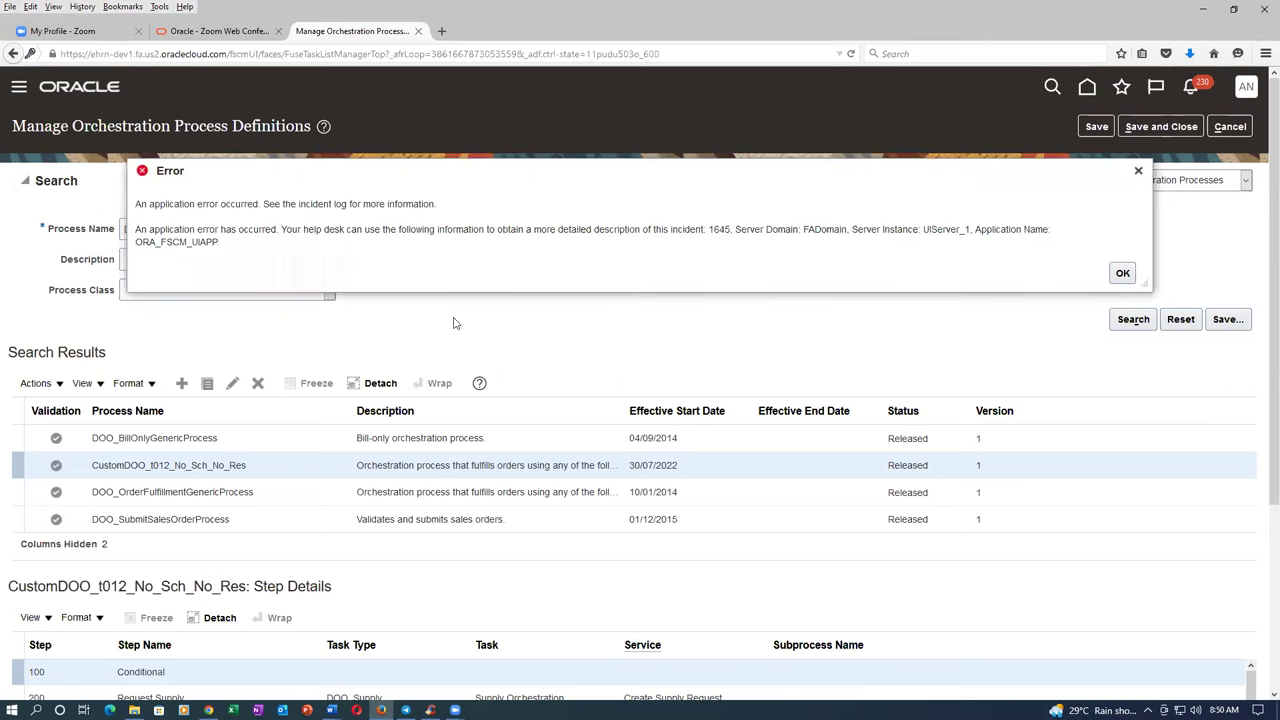
pyautogui.click(1123, 274)
pyautogui.click(1224, 130)
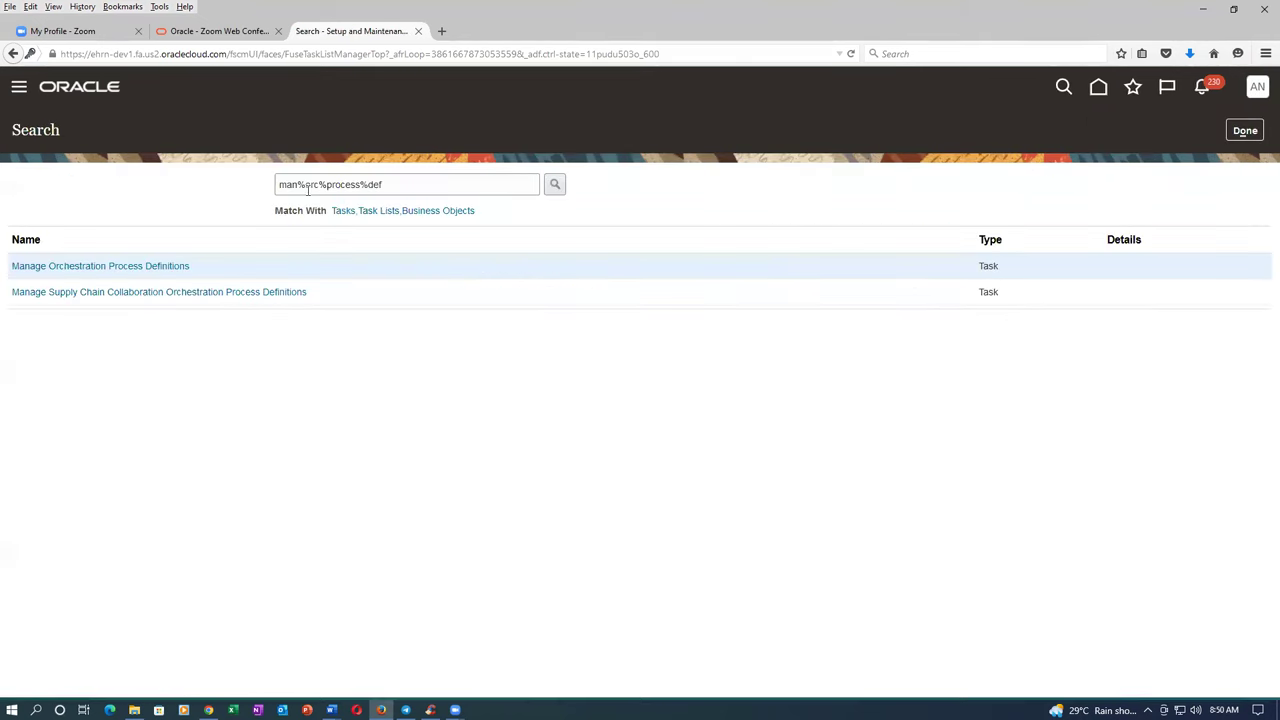
# Search tasks for man%sales%order% and open Manage Process Assignment Rules for Sales Orders
pyautogui.moveTo(398, 182); pyautogui.dragTo(16, 202)
pyautogui.write('man%sales%order%')
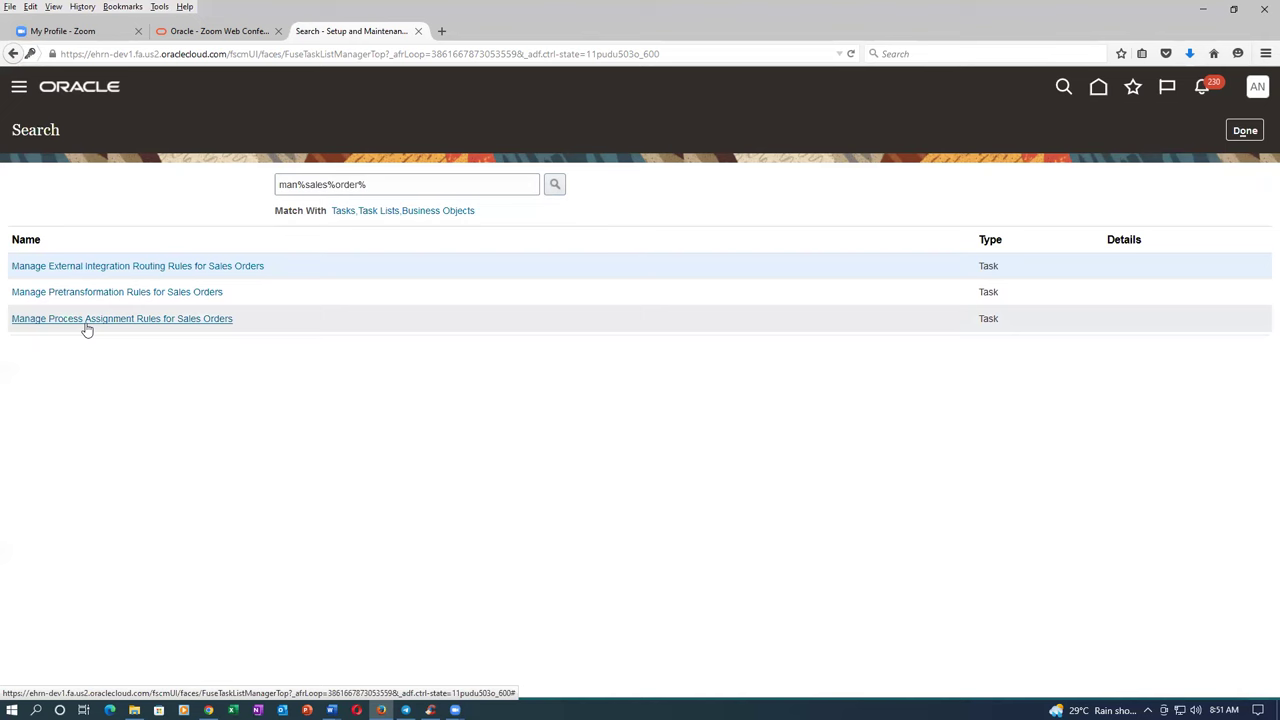
pyautogui.click(86, 322)
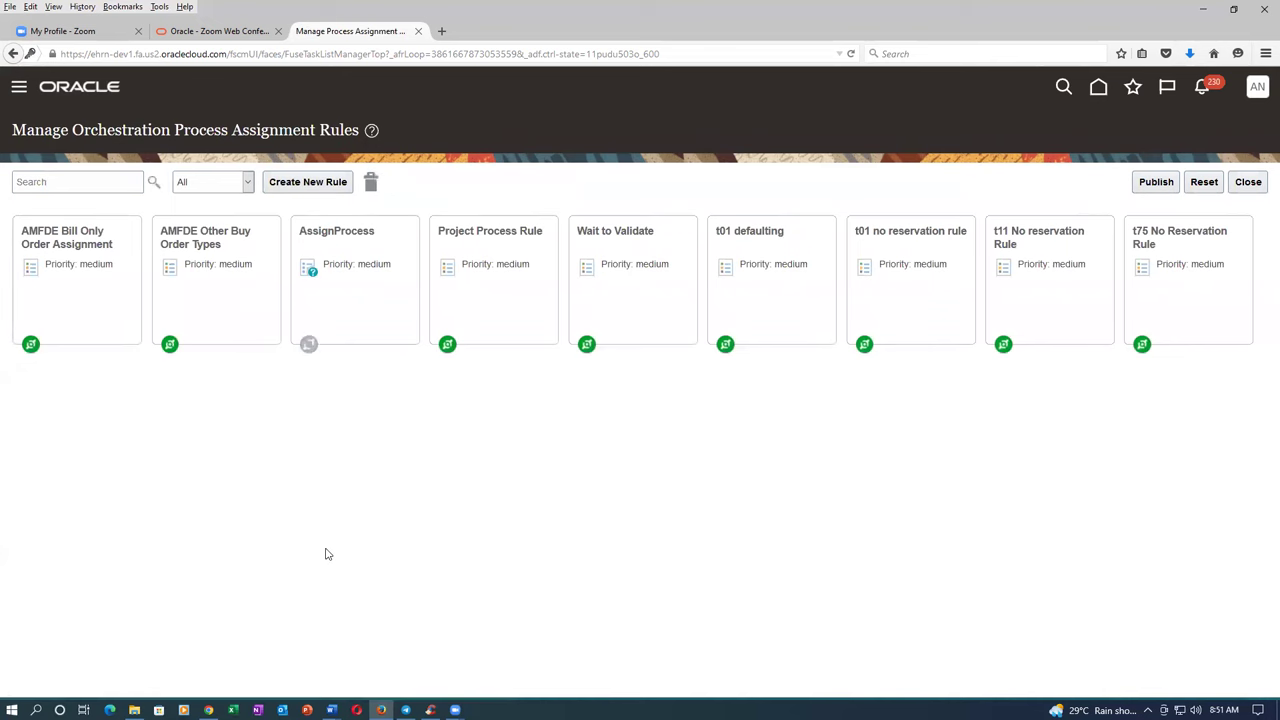
# Edit the t01 no reservation rule and select its Process Name CustomDOO_No_Reservation action
pyautogui.click(910, 288)
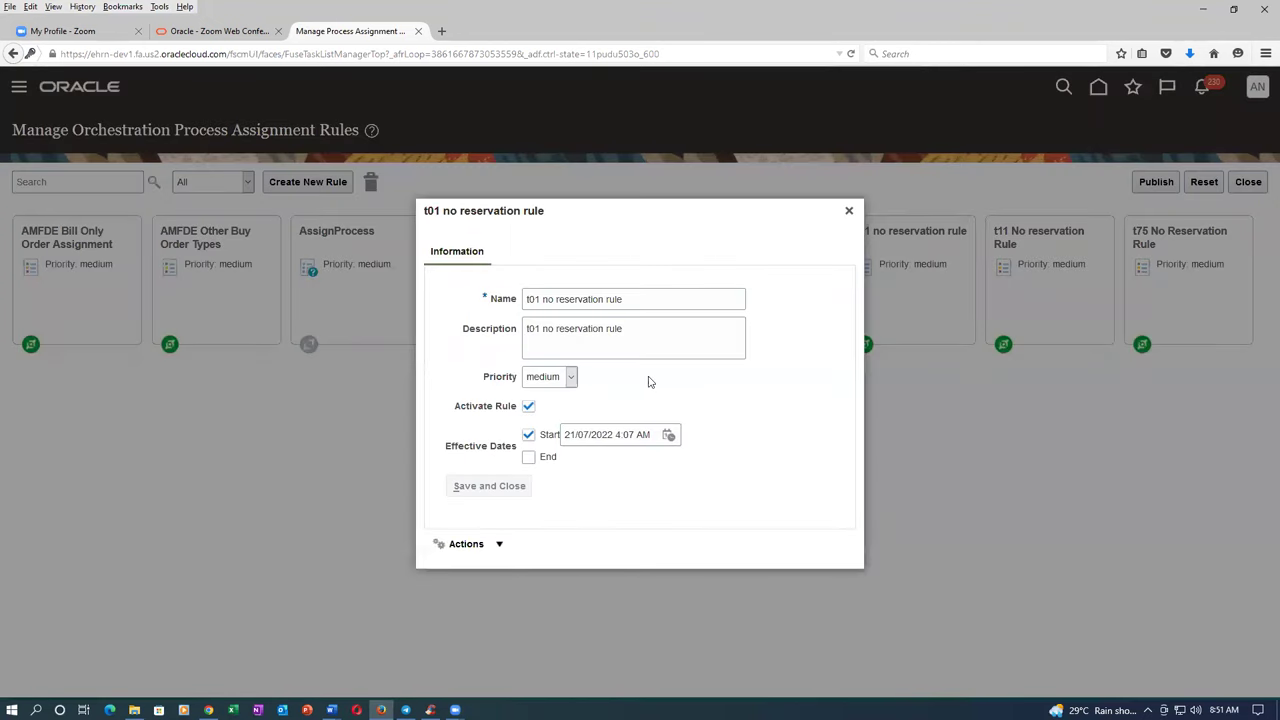
pyautogui.click(470, 546)
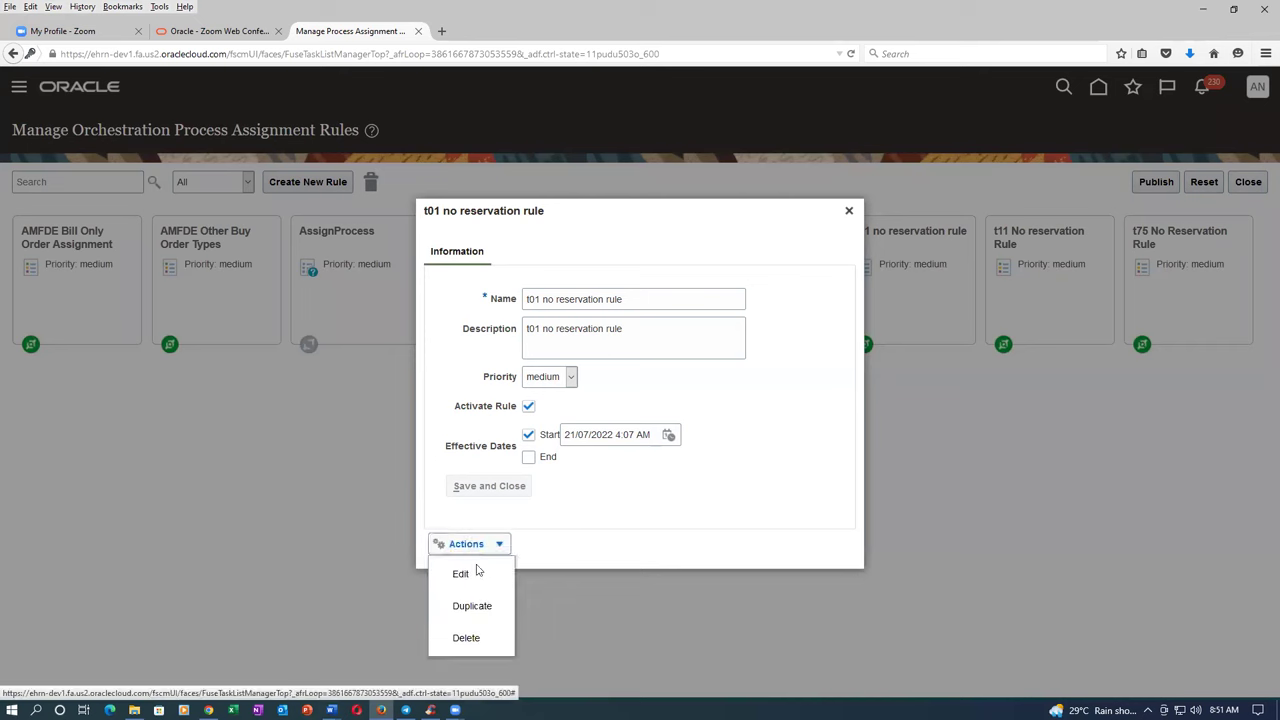
pyautogui.click(477, 574)
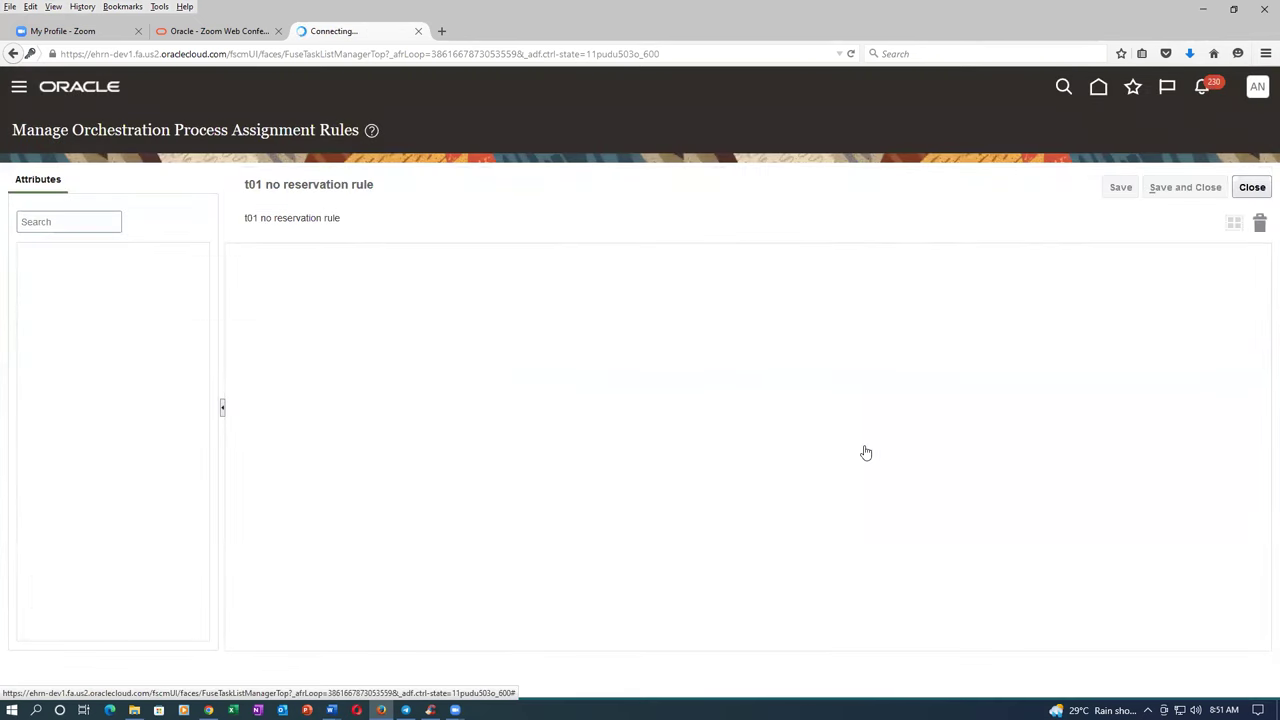
pyautogui.click(918, 433)
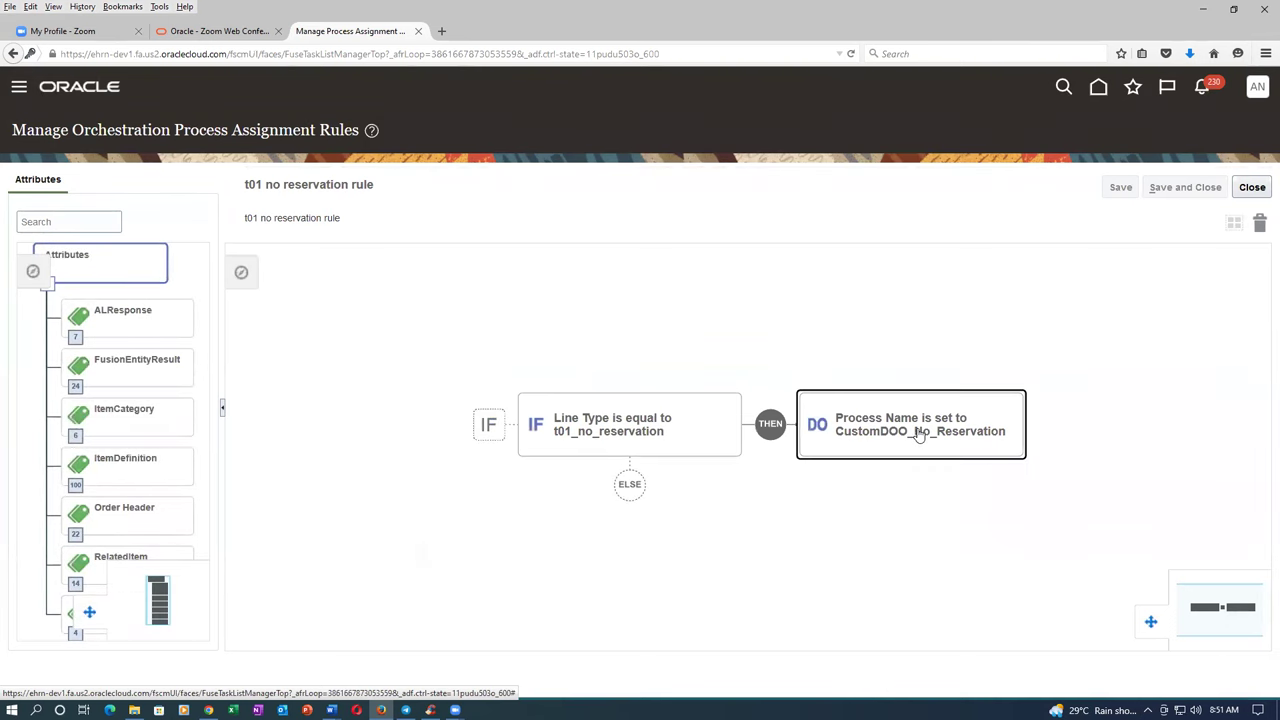
# Change the t01 no reservation rule's DO action to set Process Name to CustomDOO_t012_No_Sch_No_Res
pyautogui.click(918, 433)
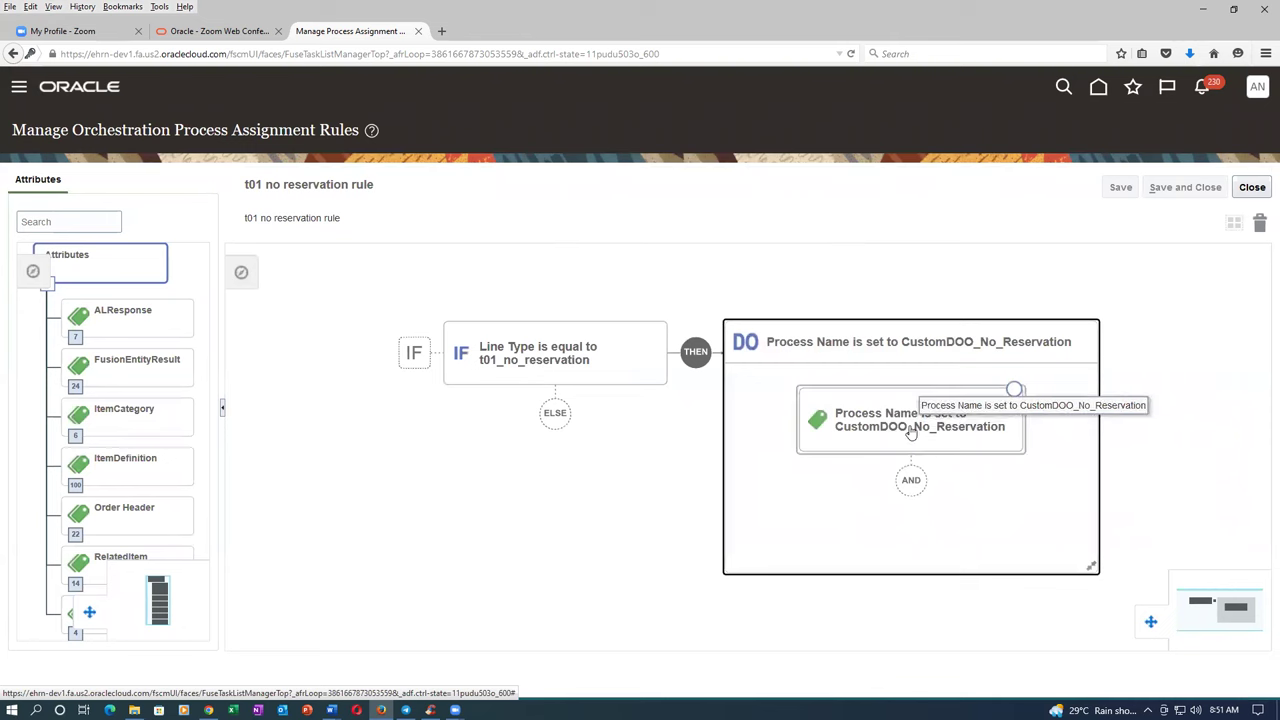
pyautogui.click(941, 433)
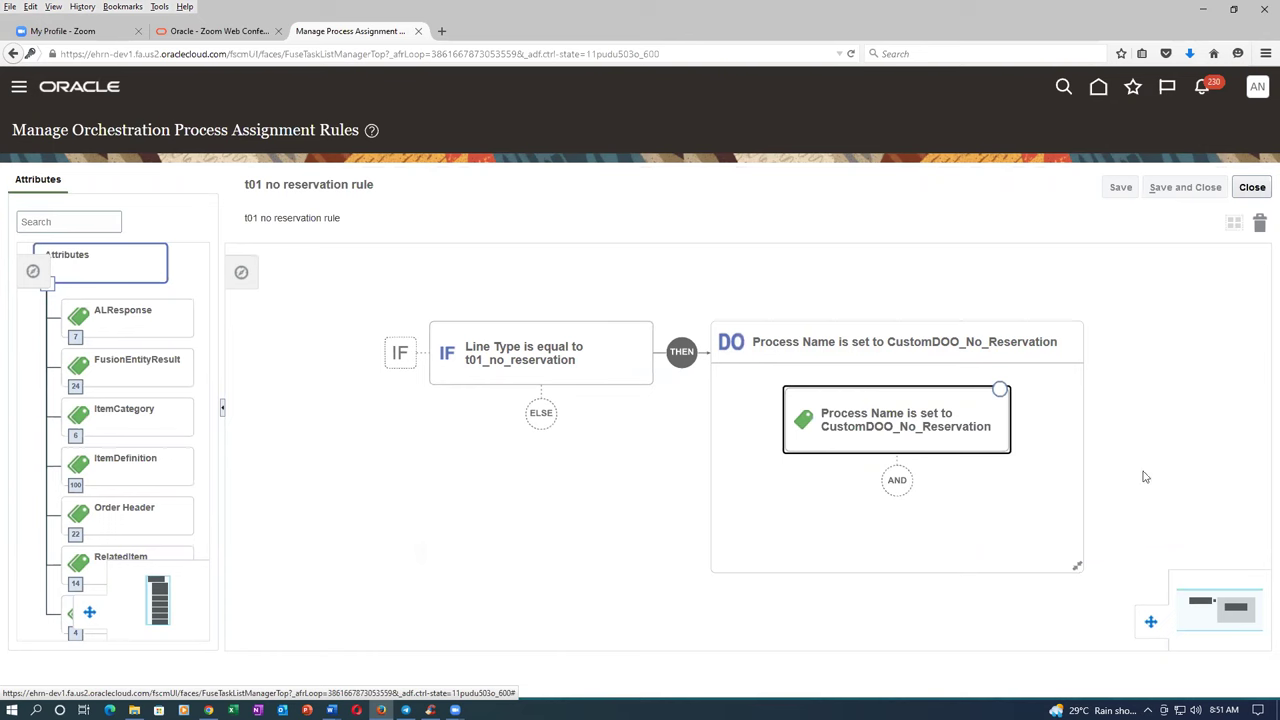
pyautogui.doubleClick(926, 430)
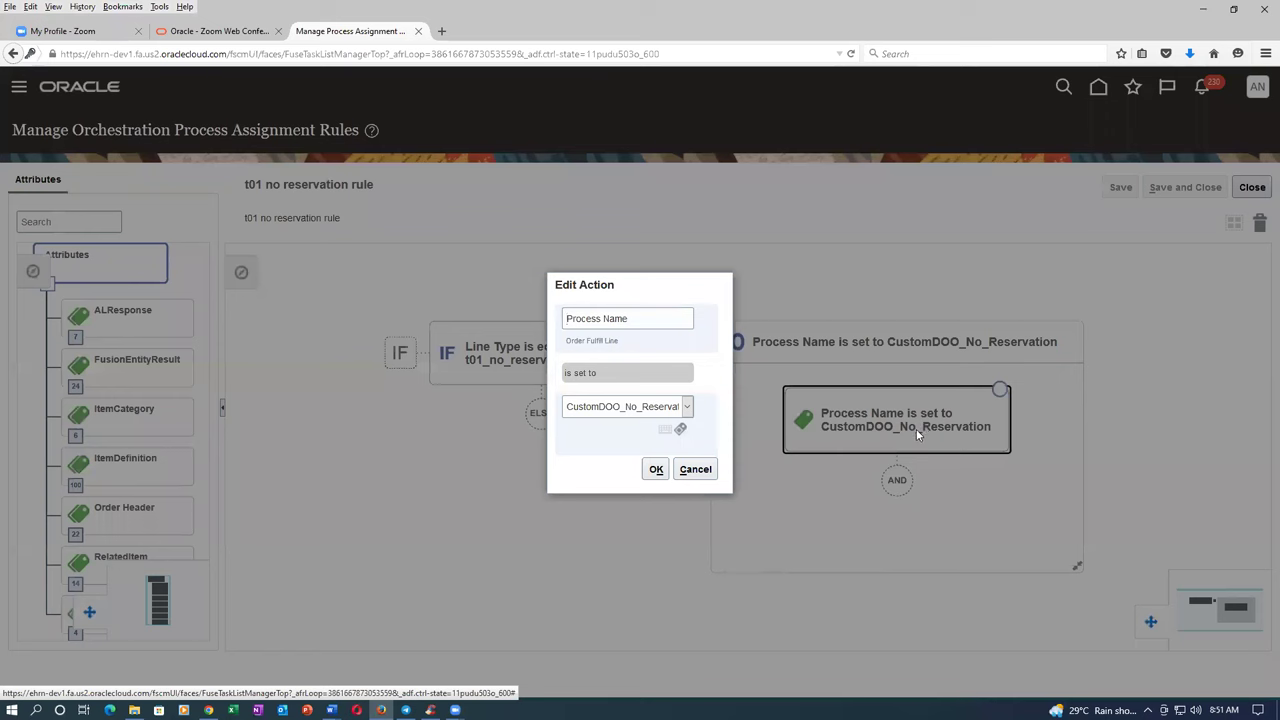
pyautogui.click(686, 407)
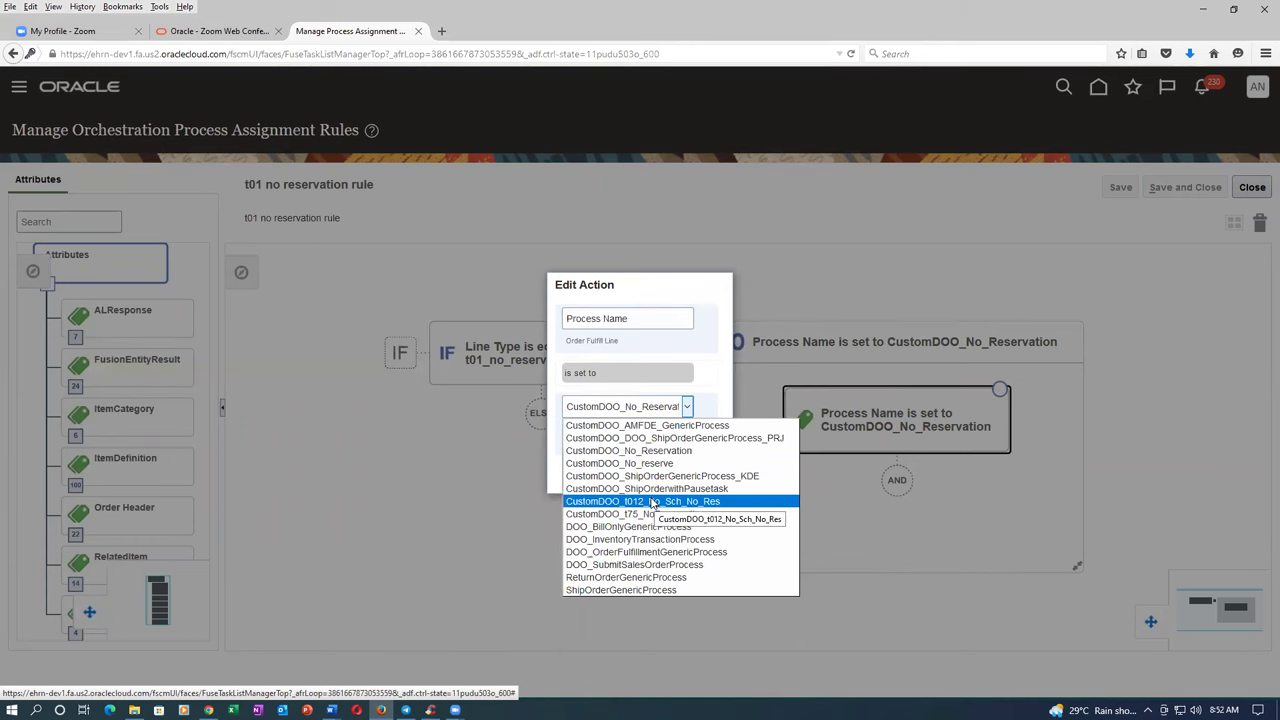
pyautogui.click(652, 502)
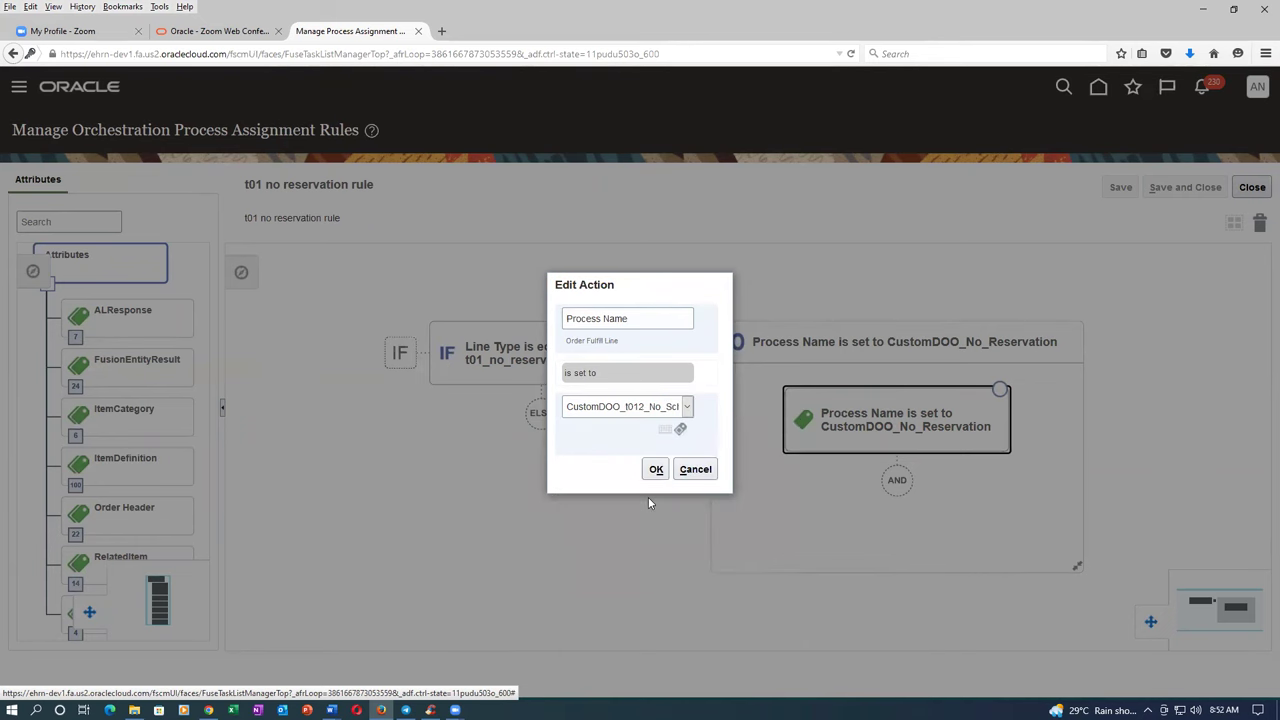
pyautogui.click(656, 470)
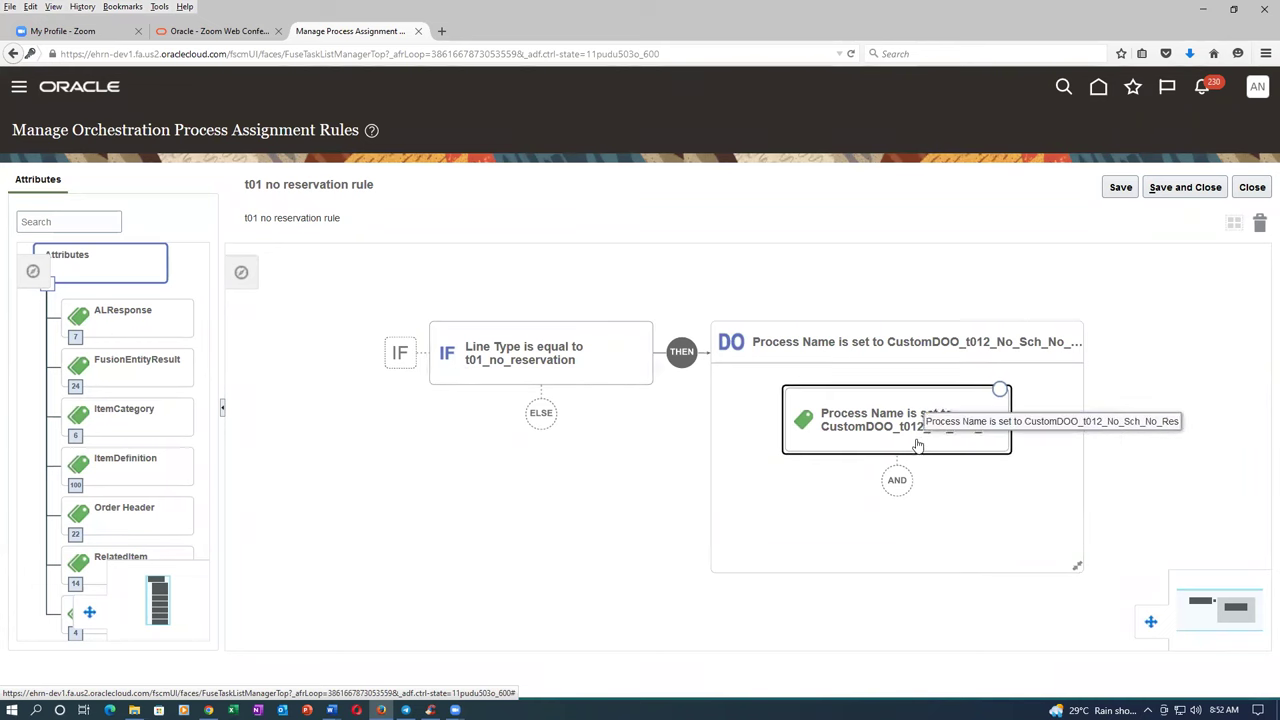
# Try saving the rule, acknowledge the modification warnings, then close it without saving
pyautogui.click(1187, 190)
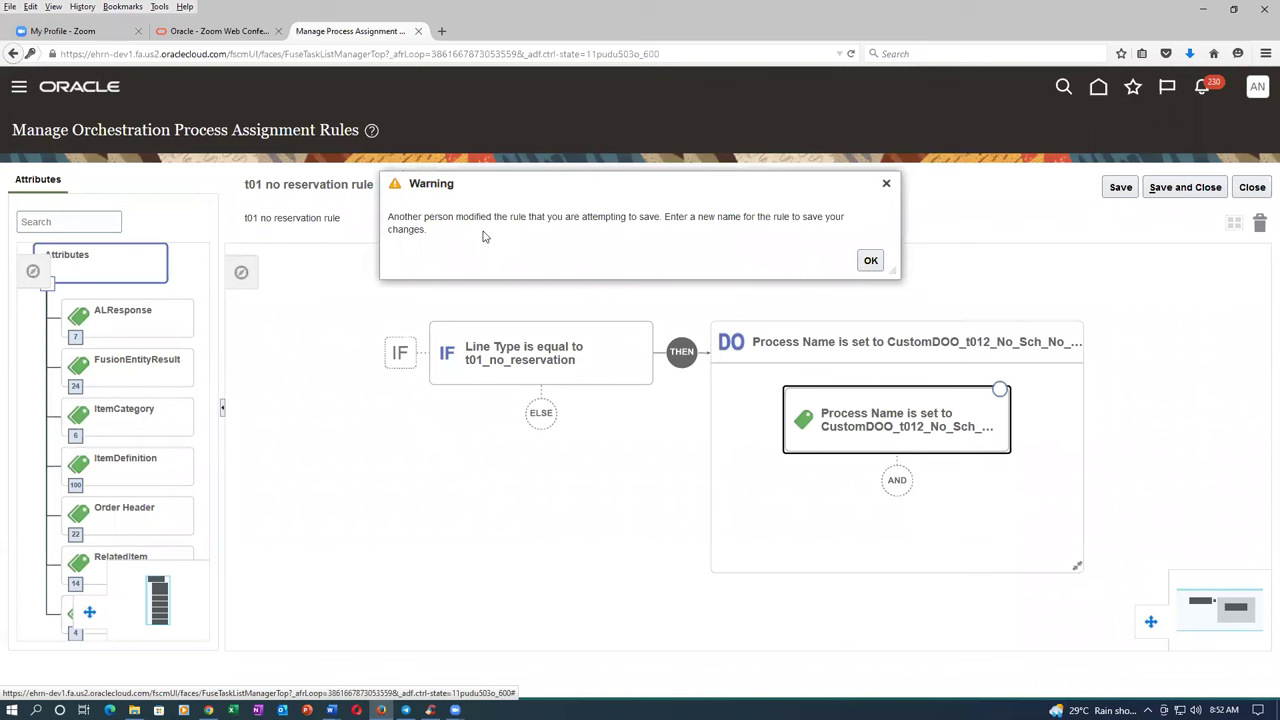
pyautogui.click(871, 261)
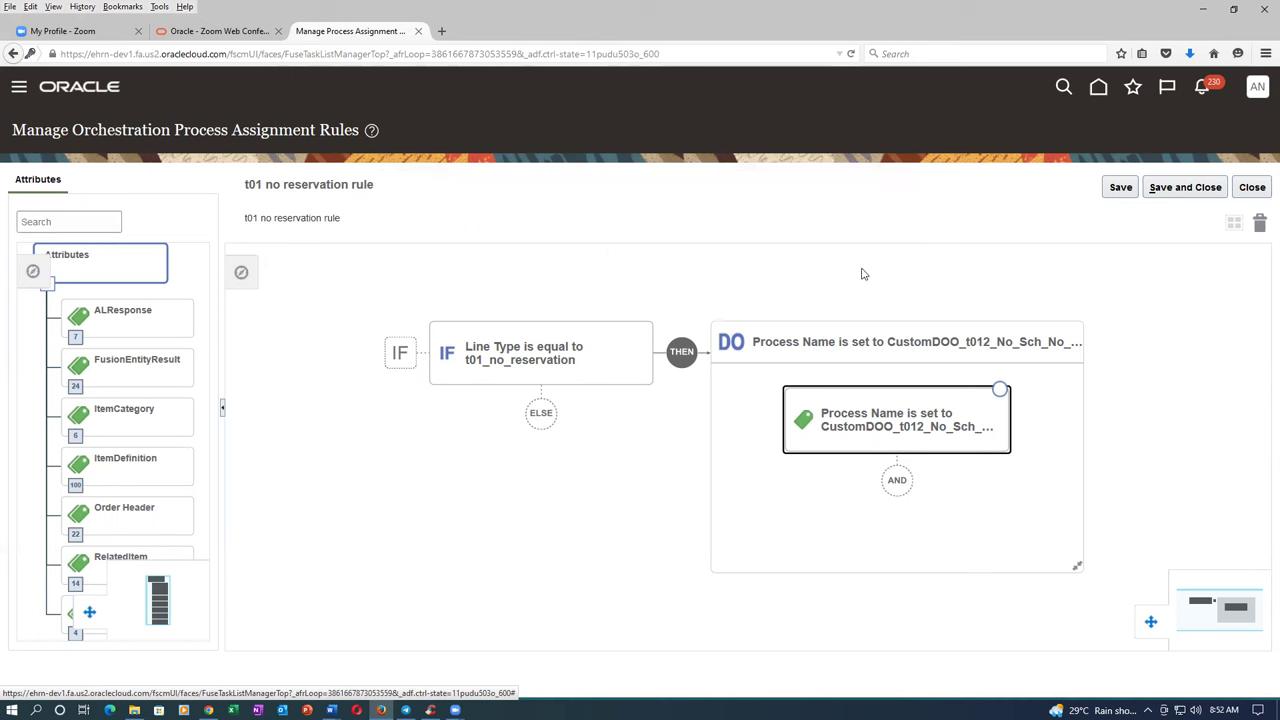
pyautogui.click(1213, 190)
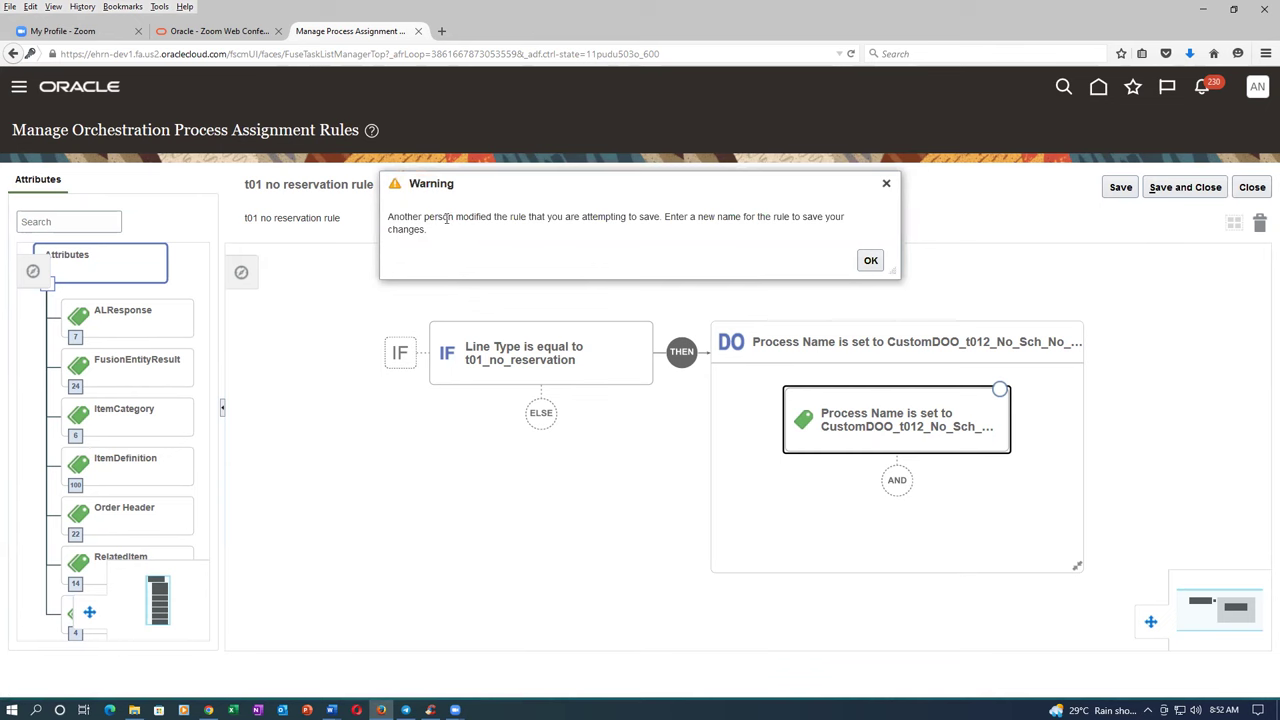
pyautogui.moveTo(447, 217); pyautogui.dragTo(460, 243)
pyautogui.click(879, 262)
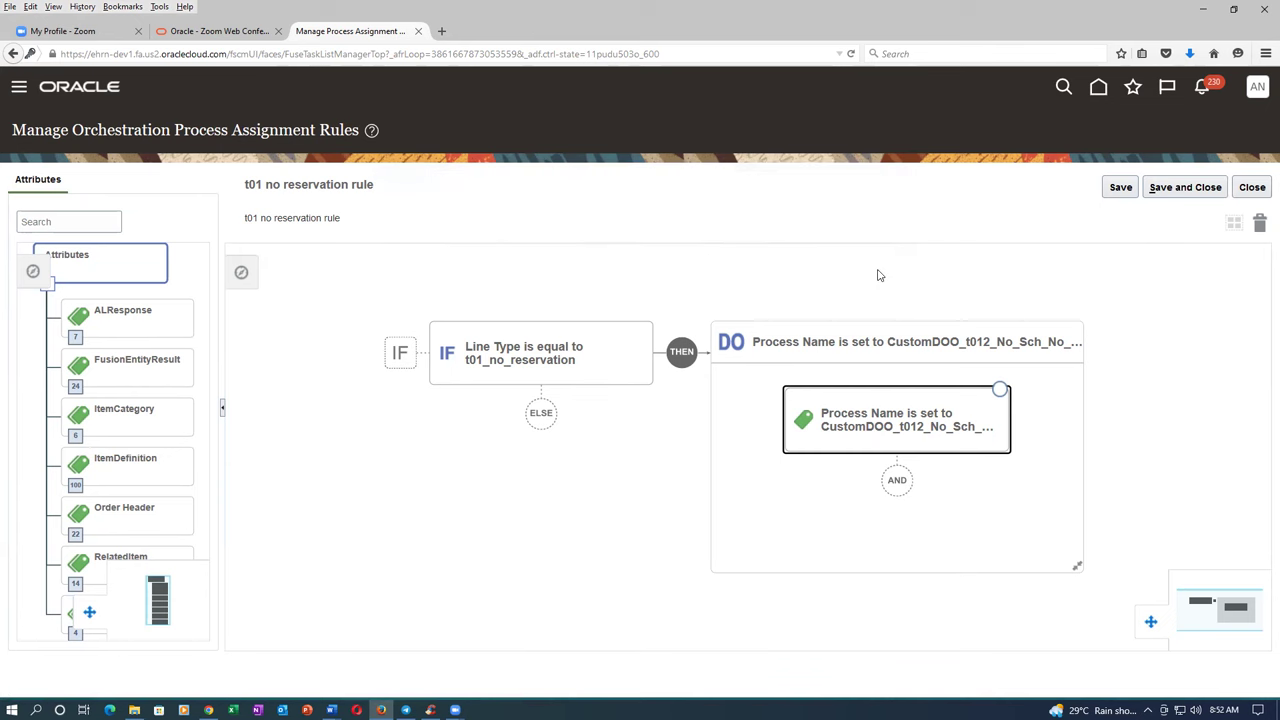
pyautogui.click(1252, 188)
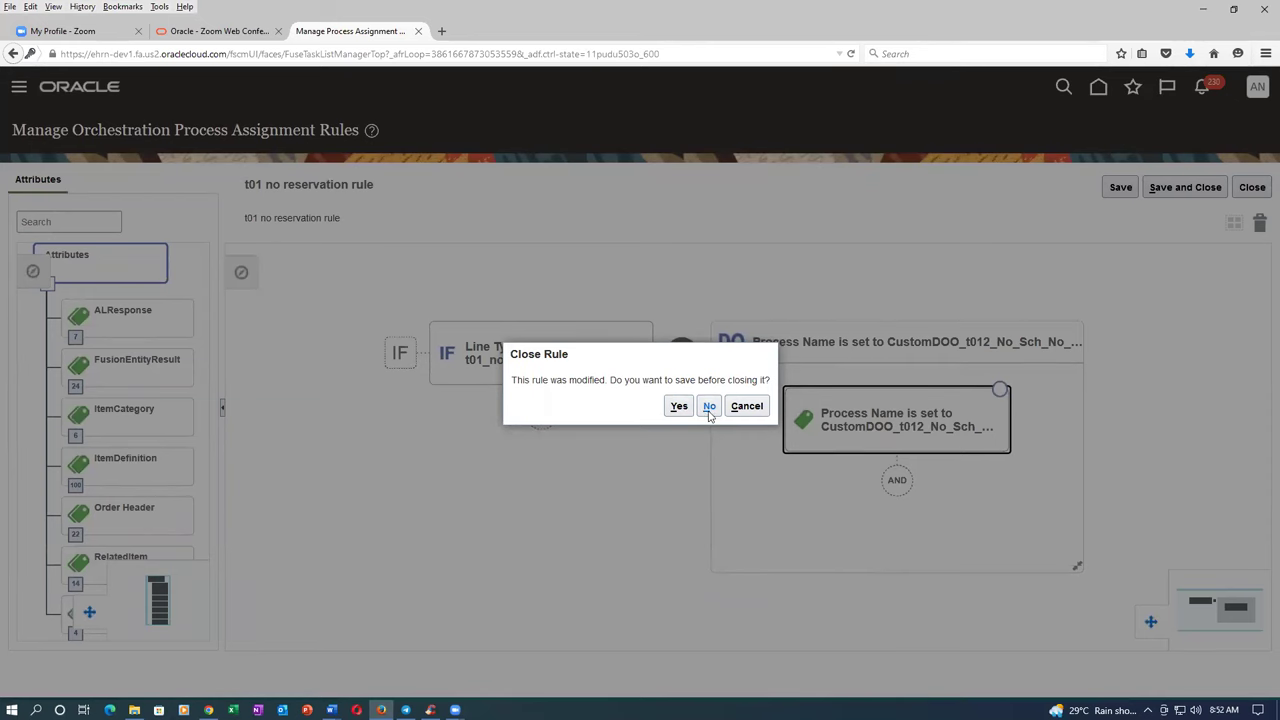
pyautogui.click(709, 408)
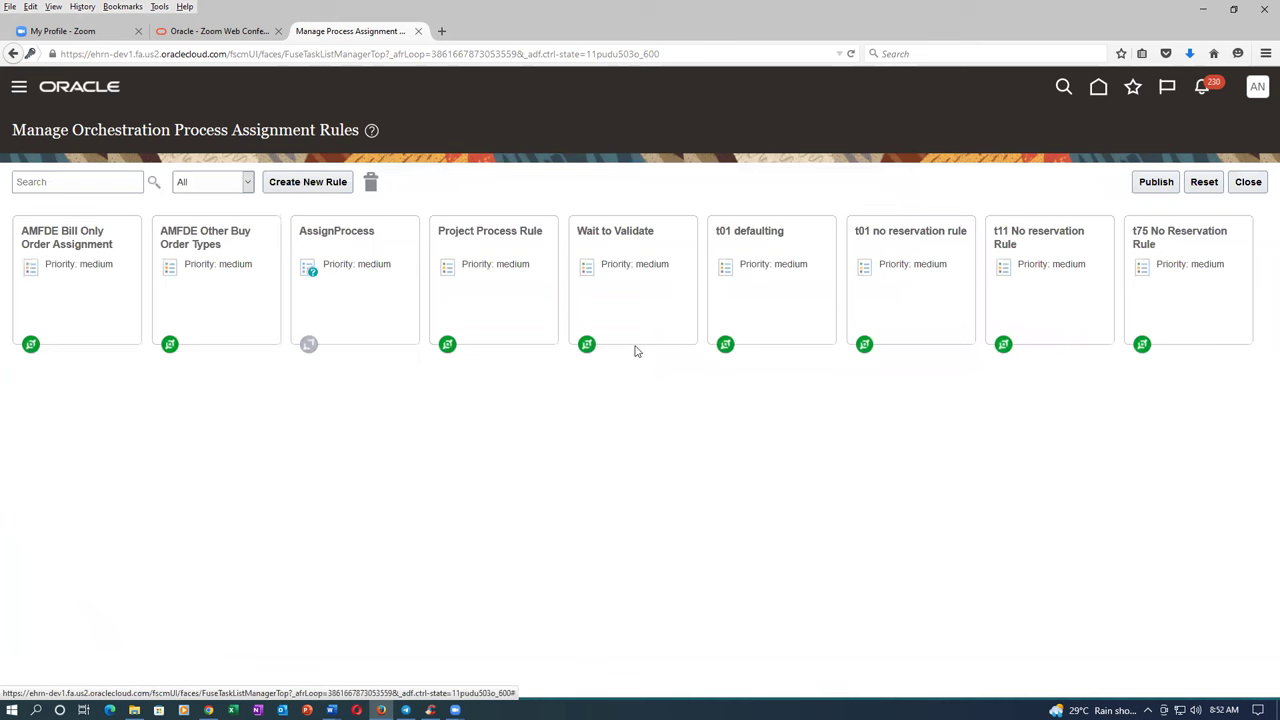
# Create a new assignment rule named 't01 no sch no res'
pyautogui.click(320, 182)
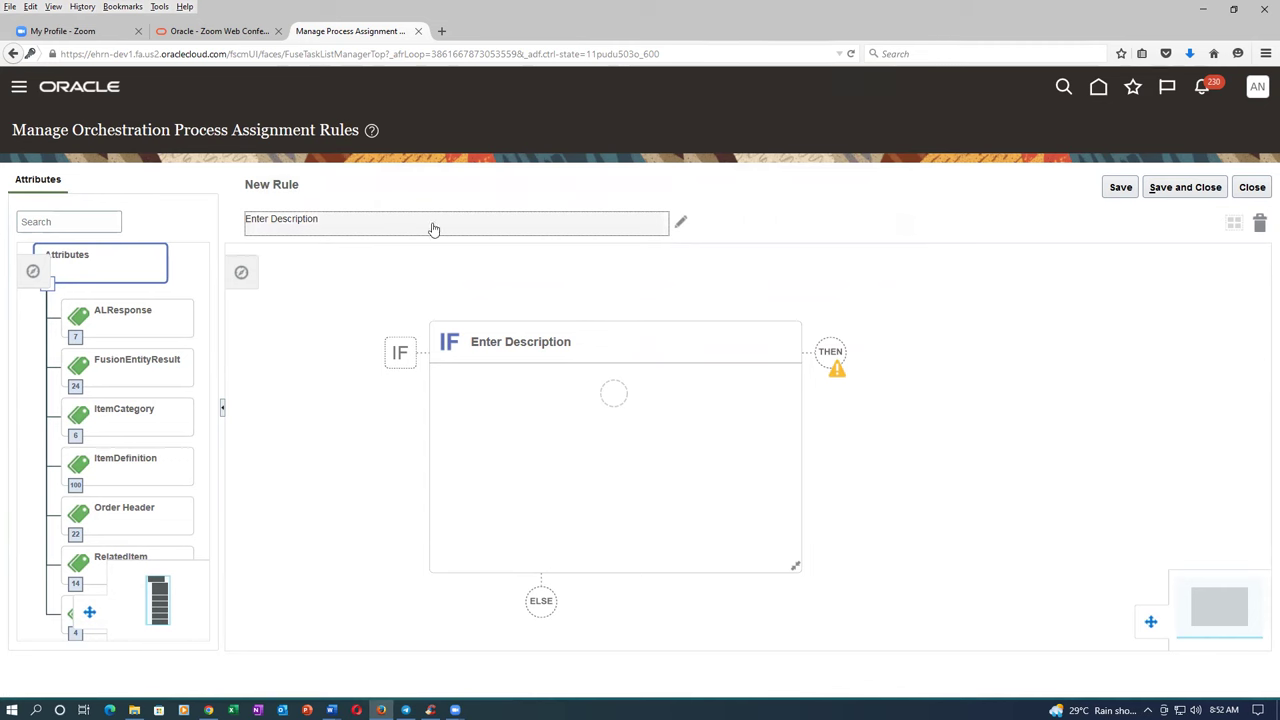
pyautogui.click(327, 188)
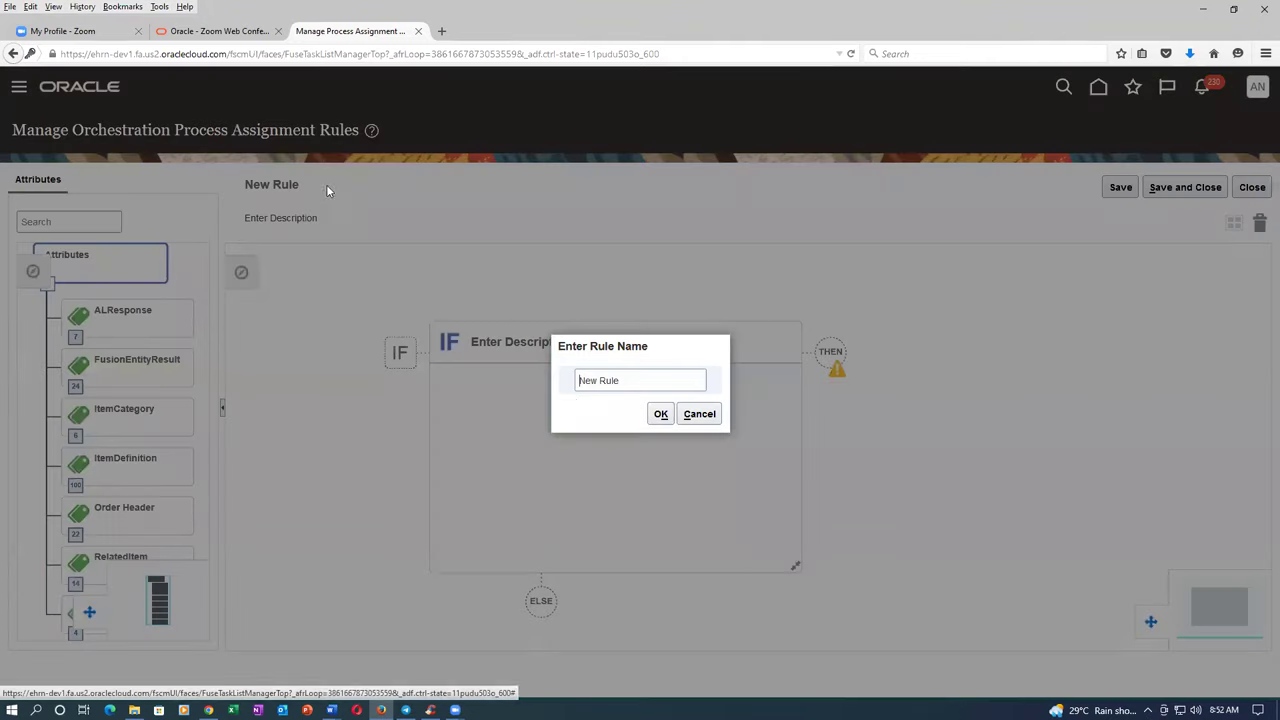
pyautogui.write('t01 no s')
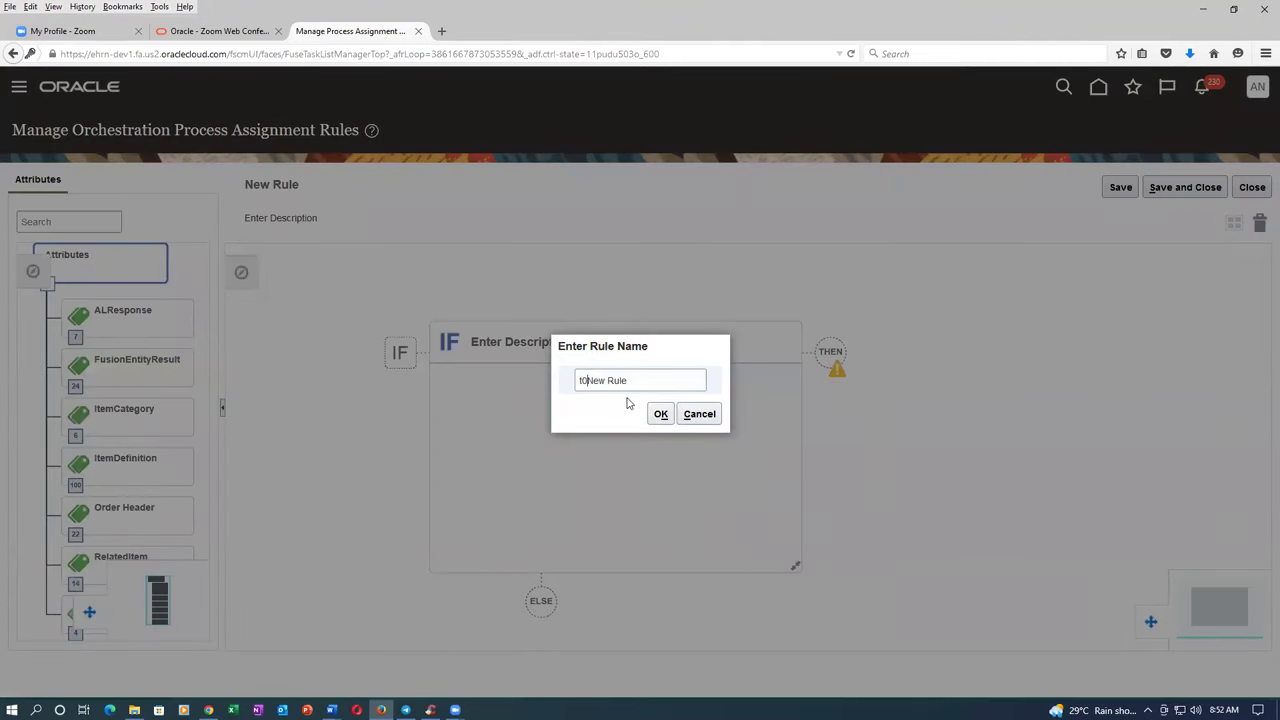
pyautogui.write('ch no res')
pyautogui.press('Delete')
pyautogui.press('Delete')
pyautogui.click(660, 416)
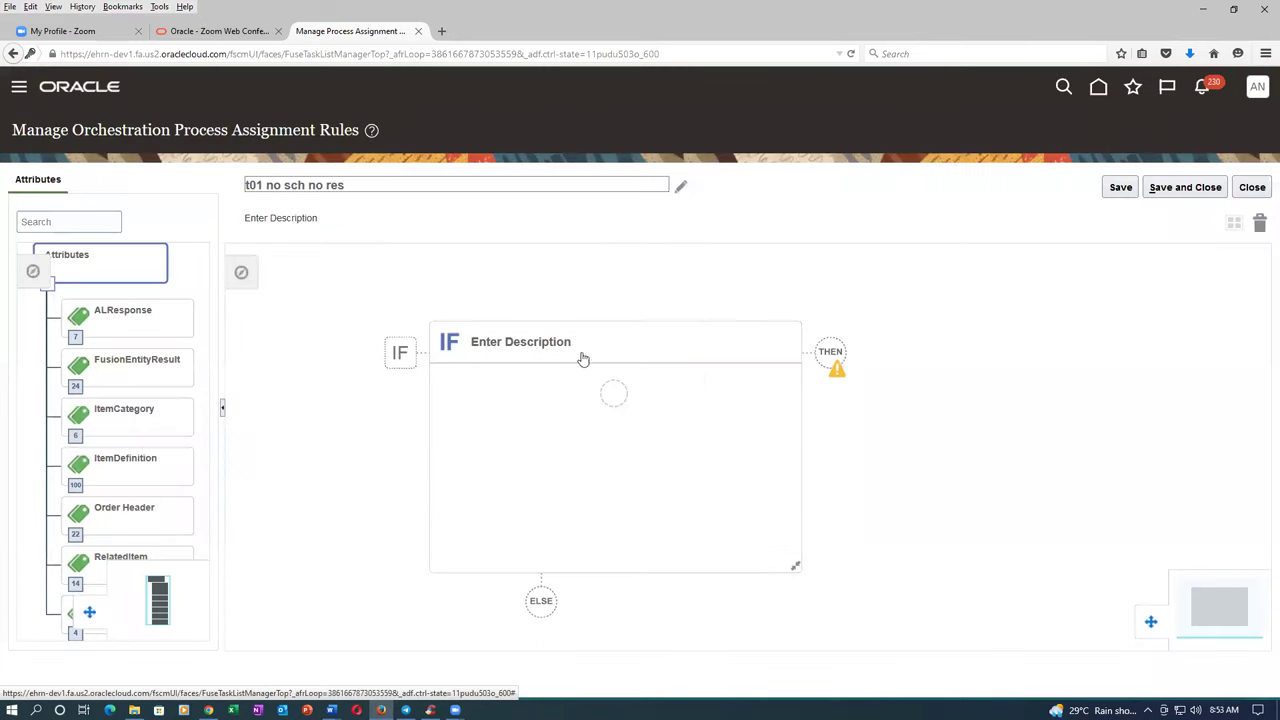
# Give the rule the condition Line Type is equal to t01_no_reservation and add a DO block after THEN
pyautogui.click(616, 397)
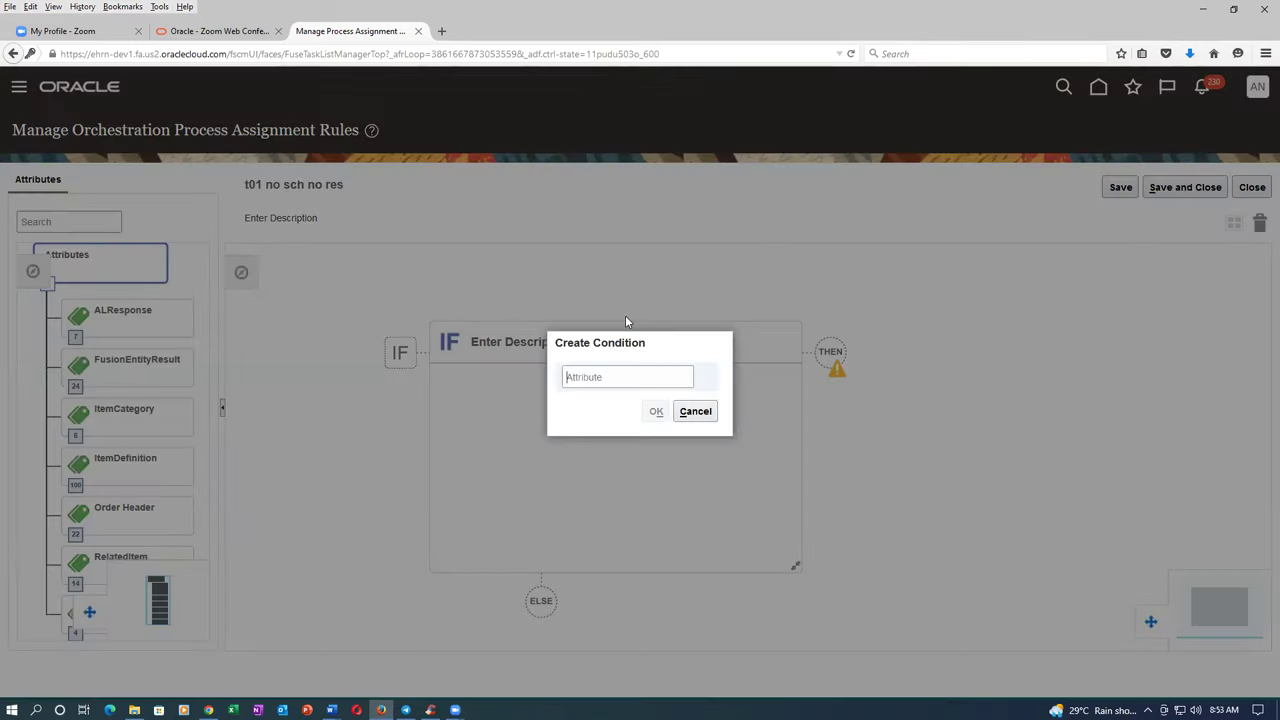
pyautogui.write('I')
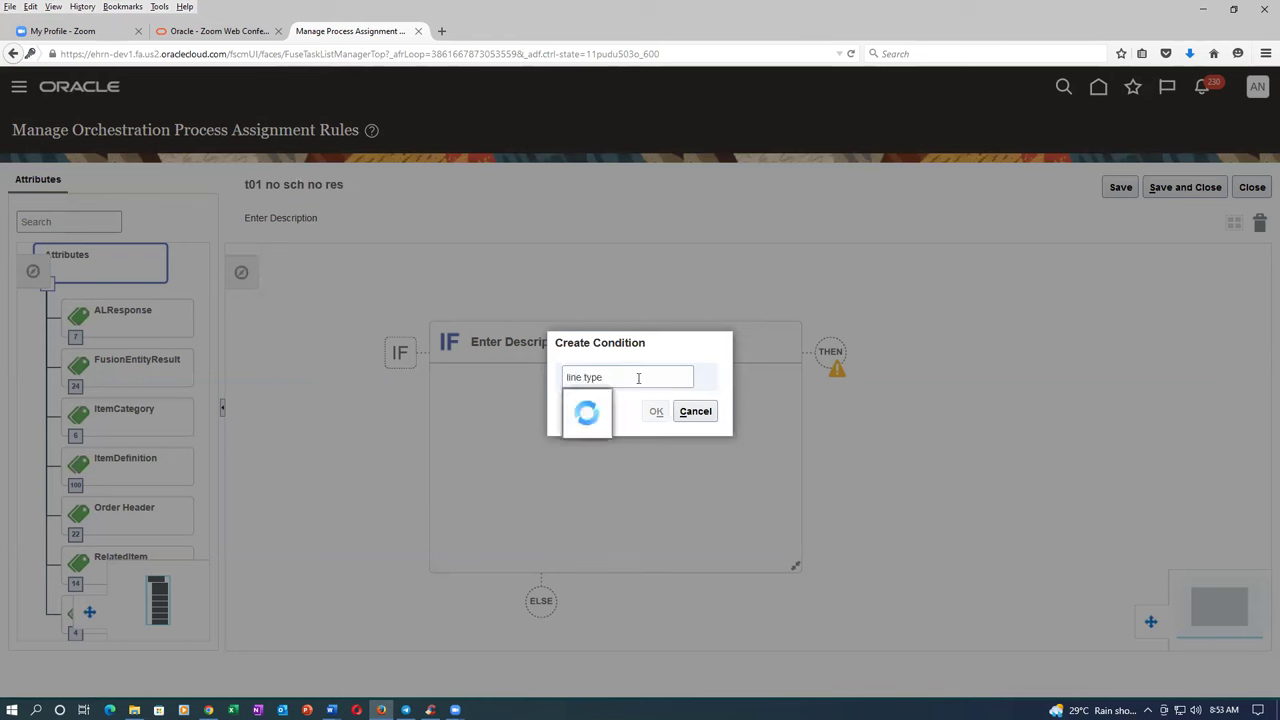
pyautogui.click(621, 402)
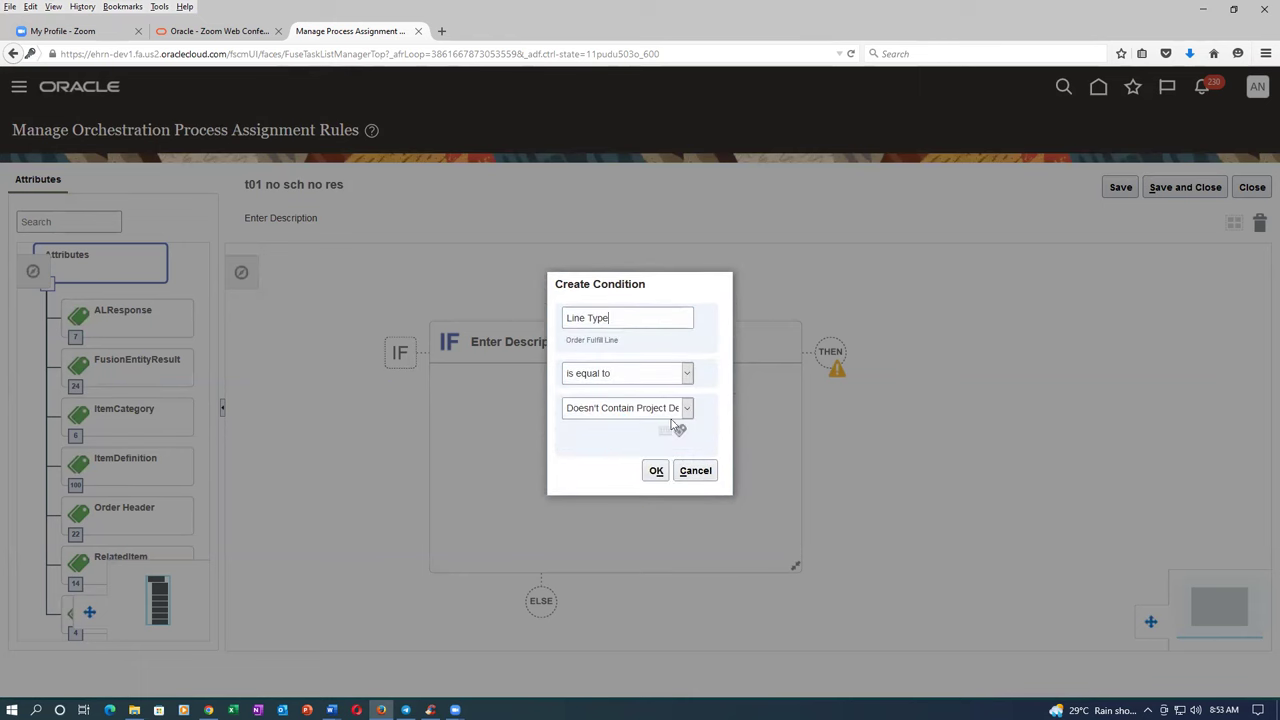
pyautogui.click(687, 410)
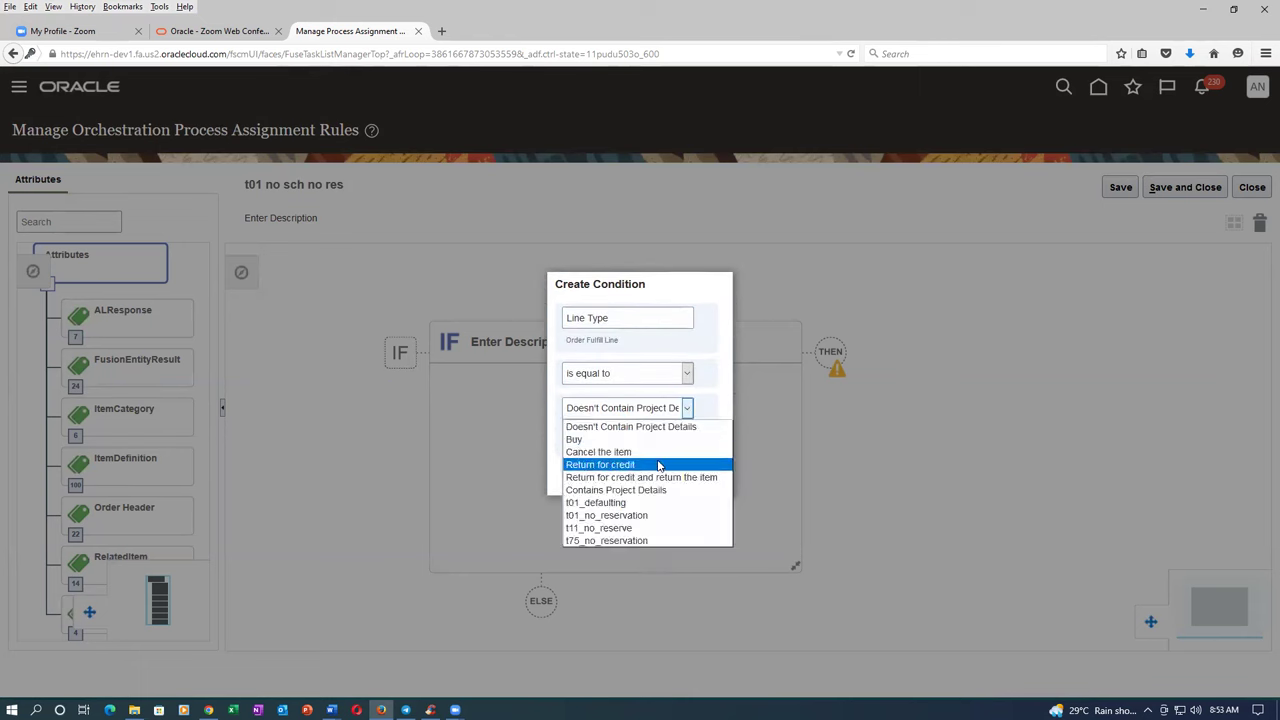
pyautogui.click(653, 516)
pyautogui.click(655, 470)
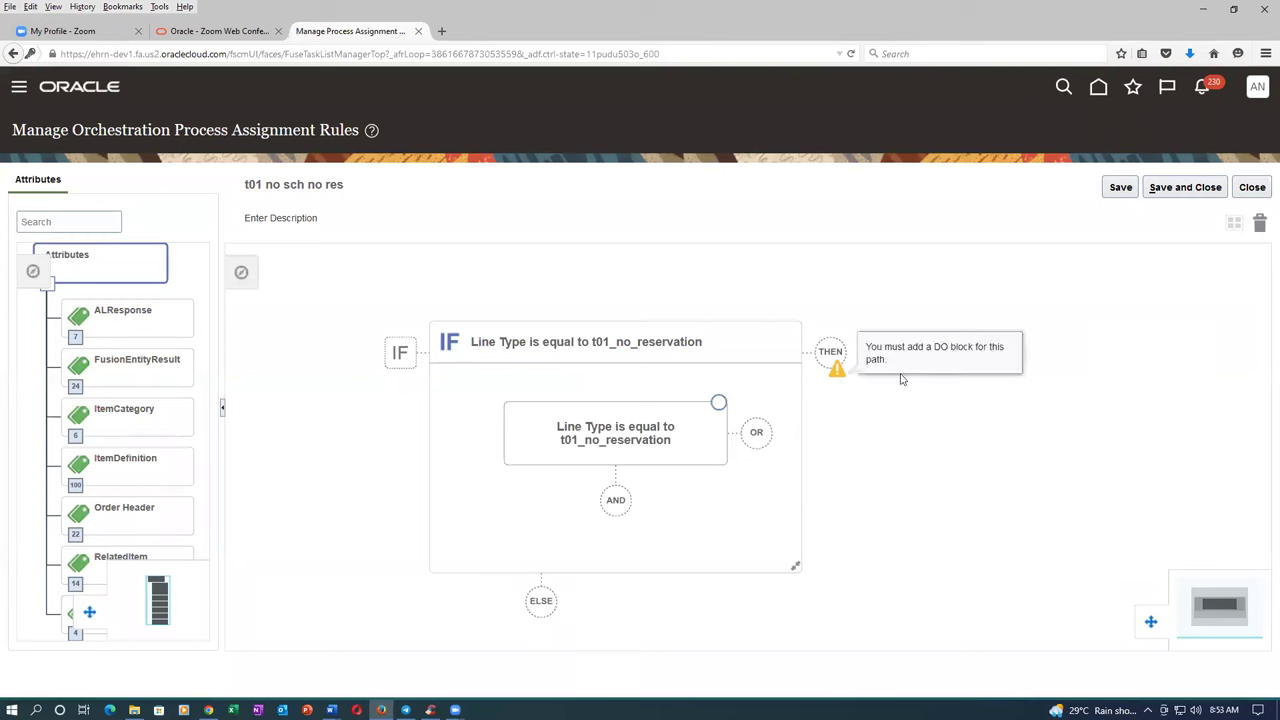
pyautogui.click(831, 355)
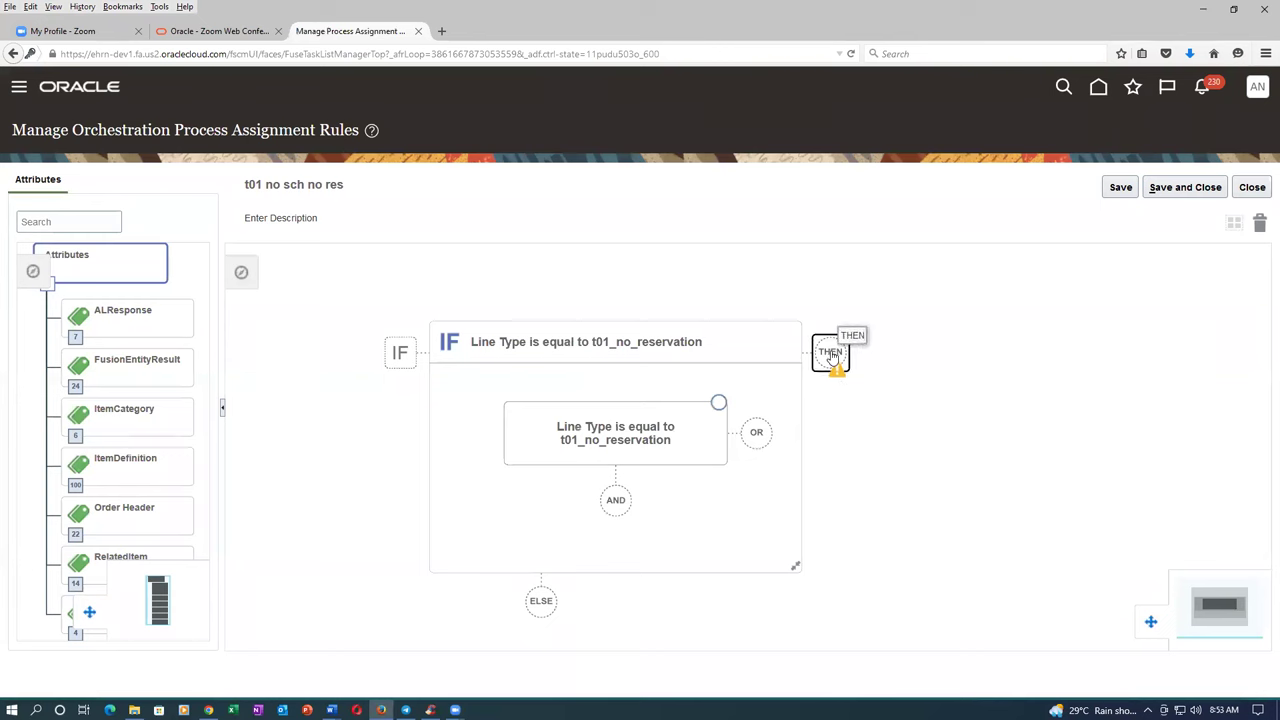
pyautogui.click(878, 383)
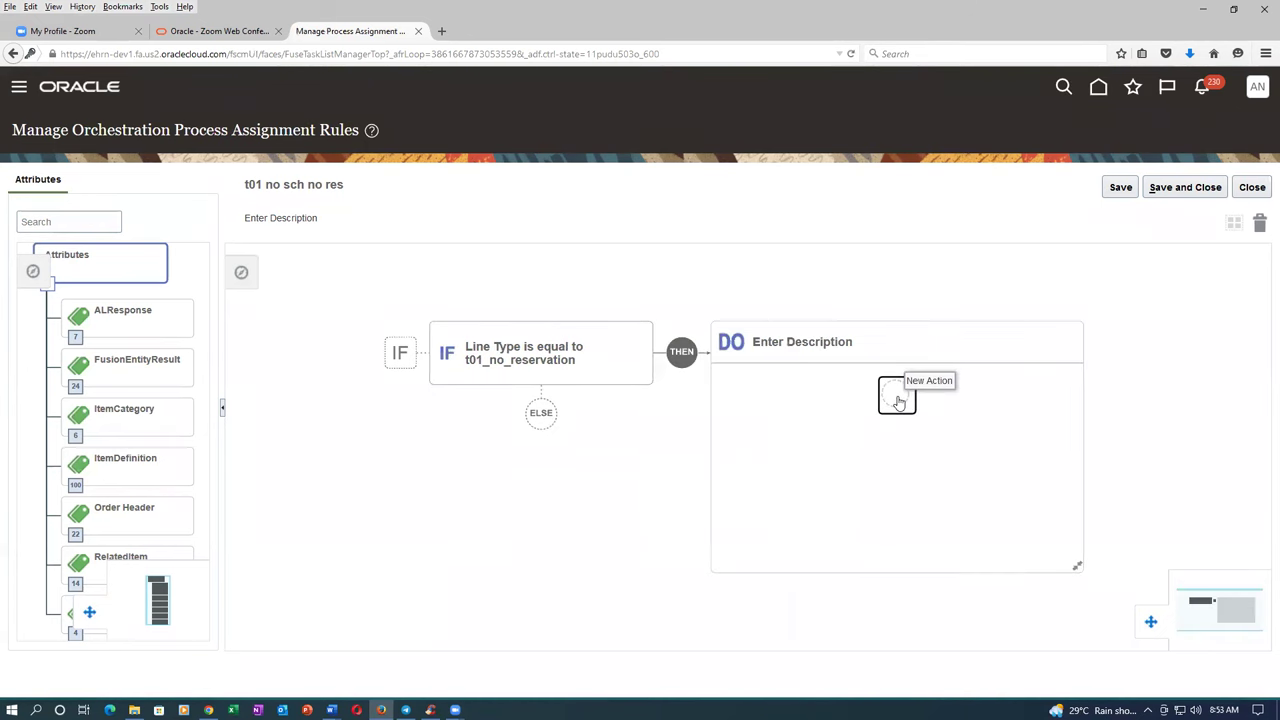
# Add a DO action setting Process Name to CustomDOO_t012_No_Sch_No_Res
pyautogui.click(897, 398)
pyautogui.write('process name')
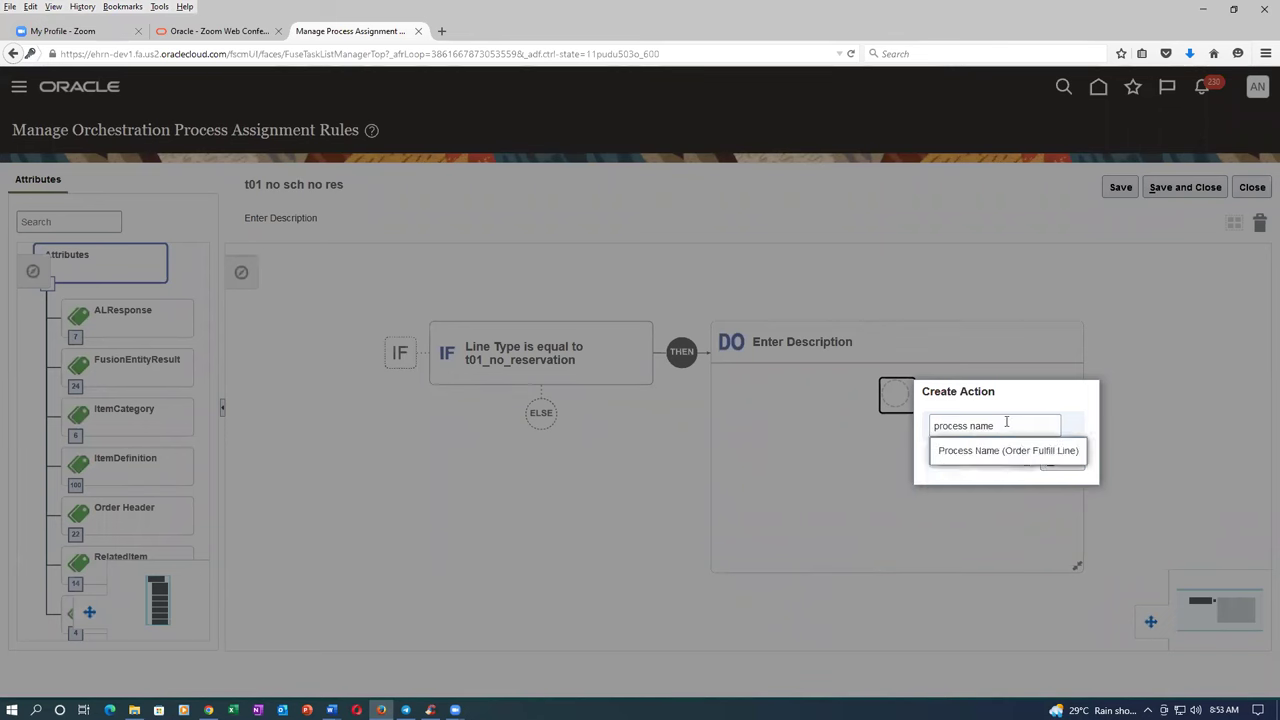
pyautogui.click(993, 451)
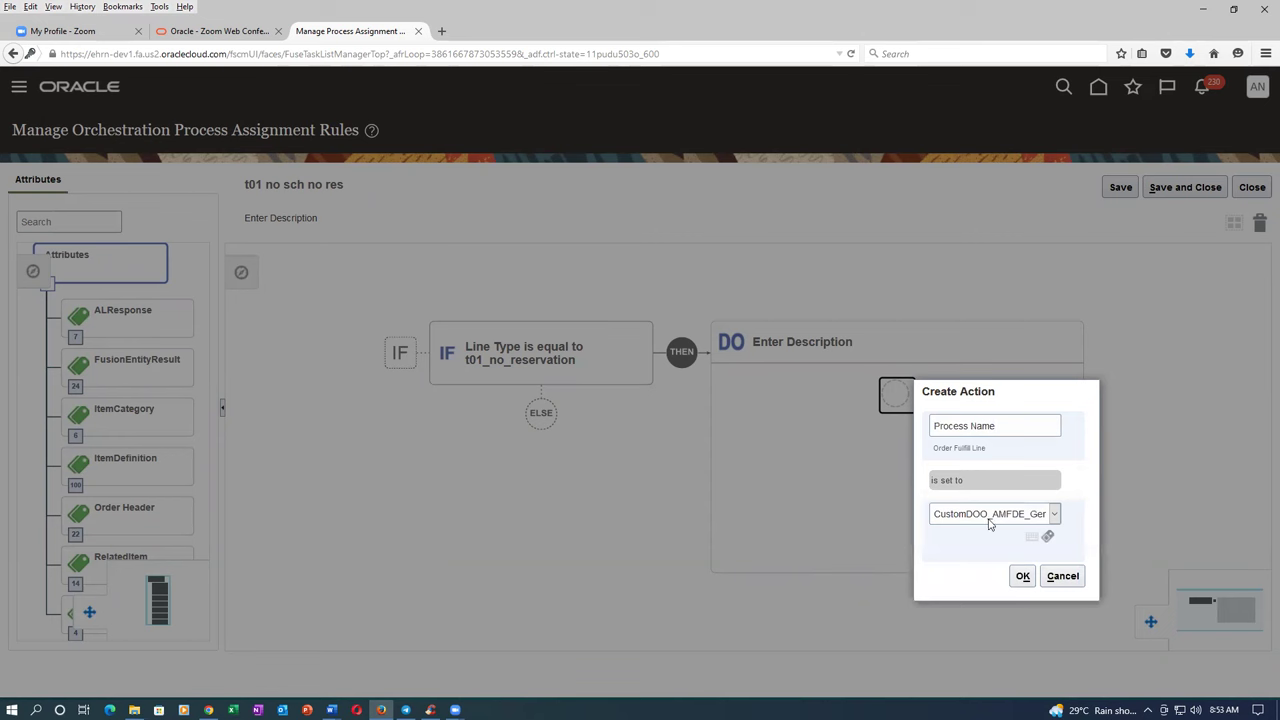
pyautogui.click(1054, 514)
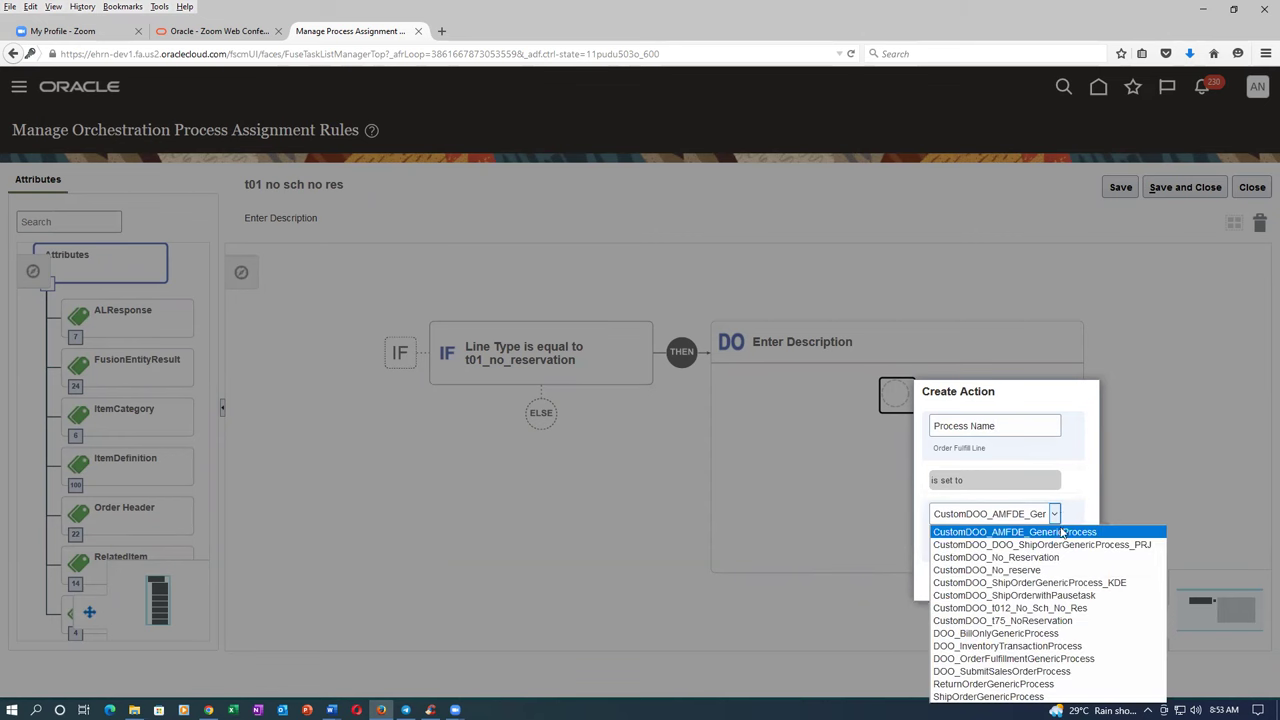
pyautogui.click(1051, 609)
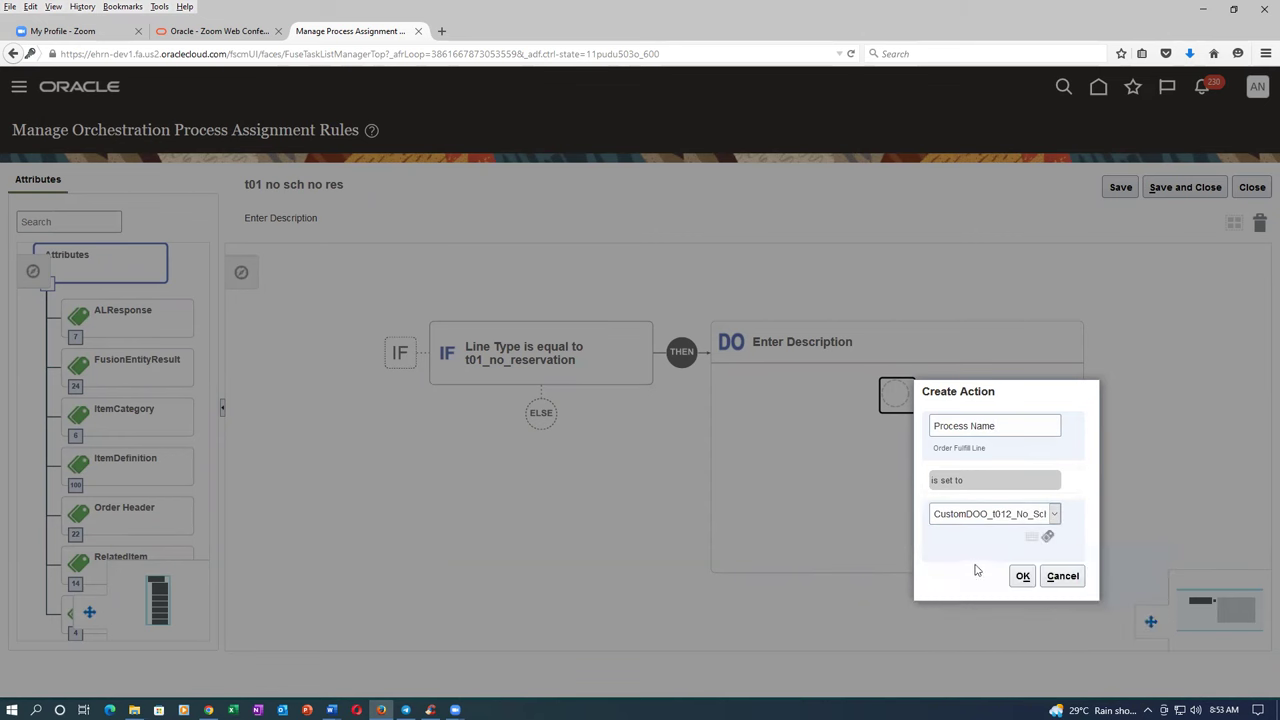
pyautogui.click(1021, 576)
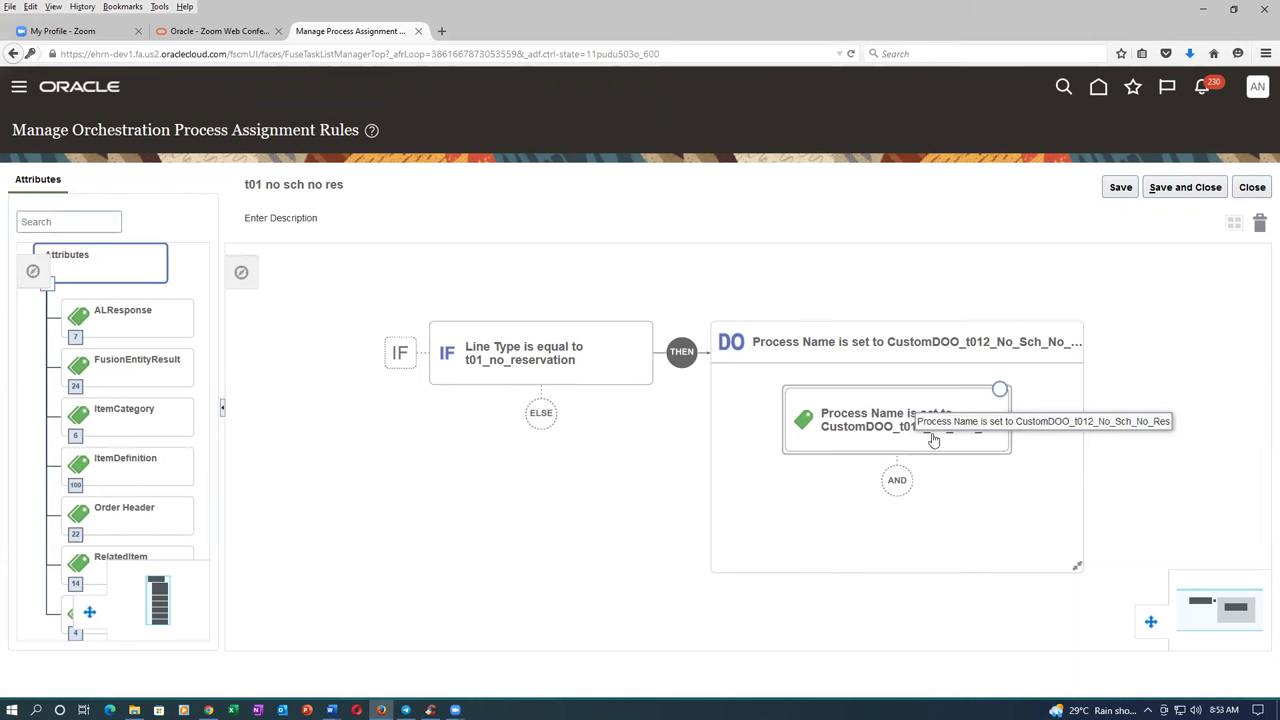
# Save the t01 no sch no res rule and activate it starting 30/07/2022 3:24 AM
pyautogui.click(1173, 196)
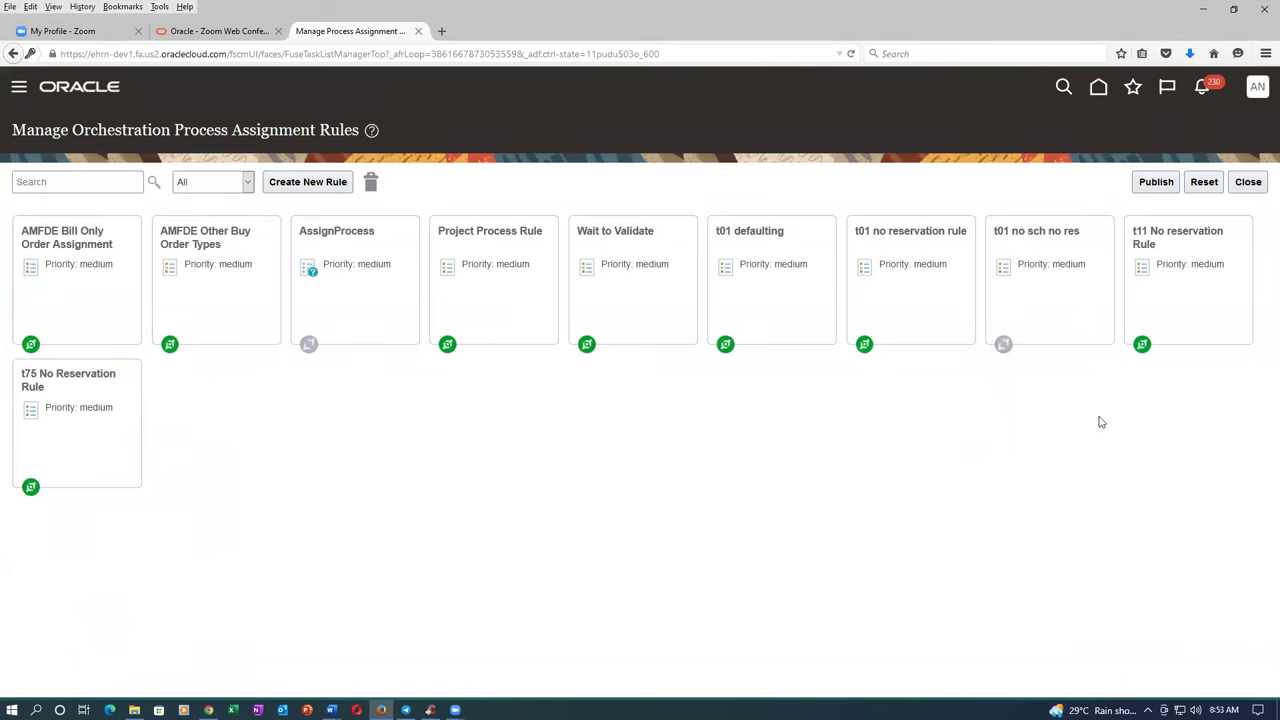
pyautogui.click(1061, 286)
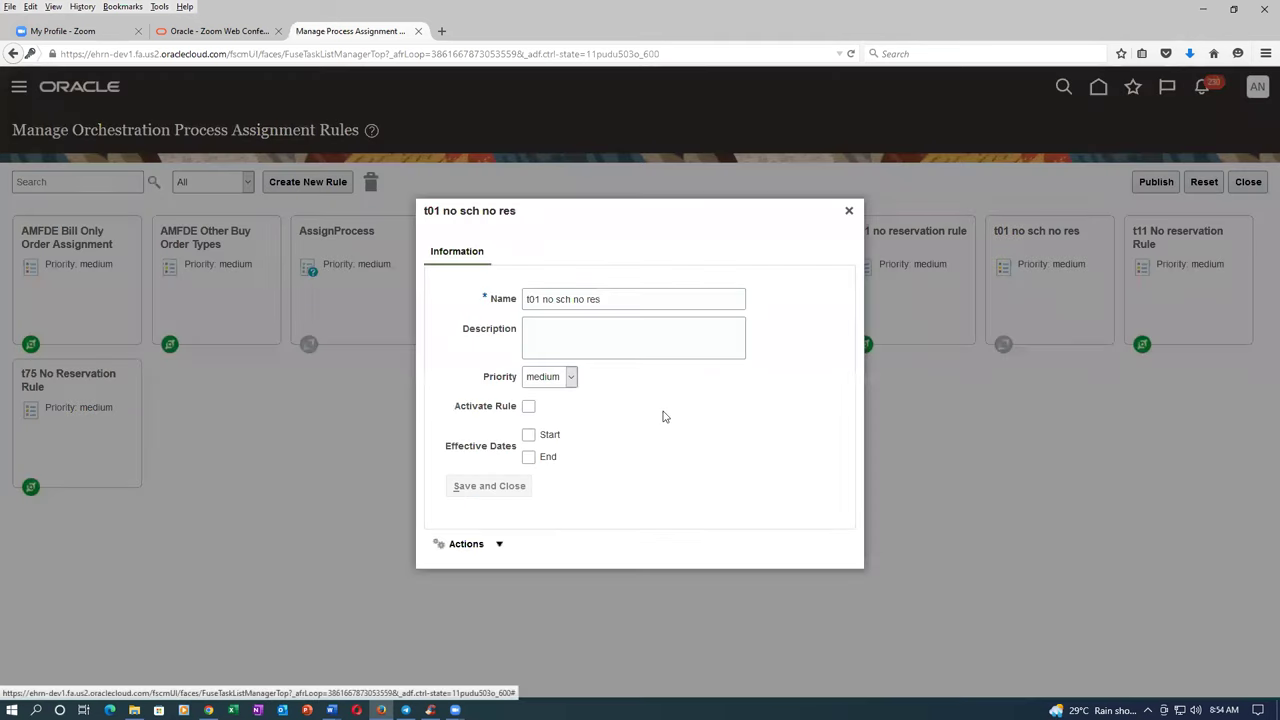
pyautogui.click(528, 406)
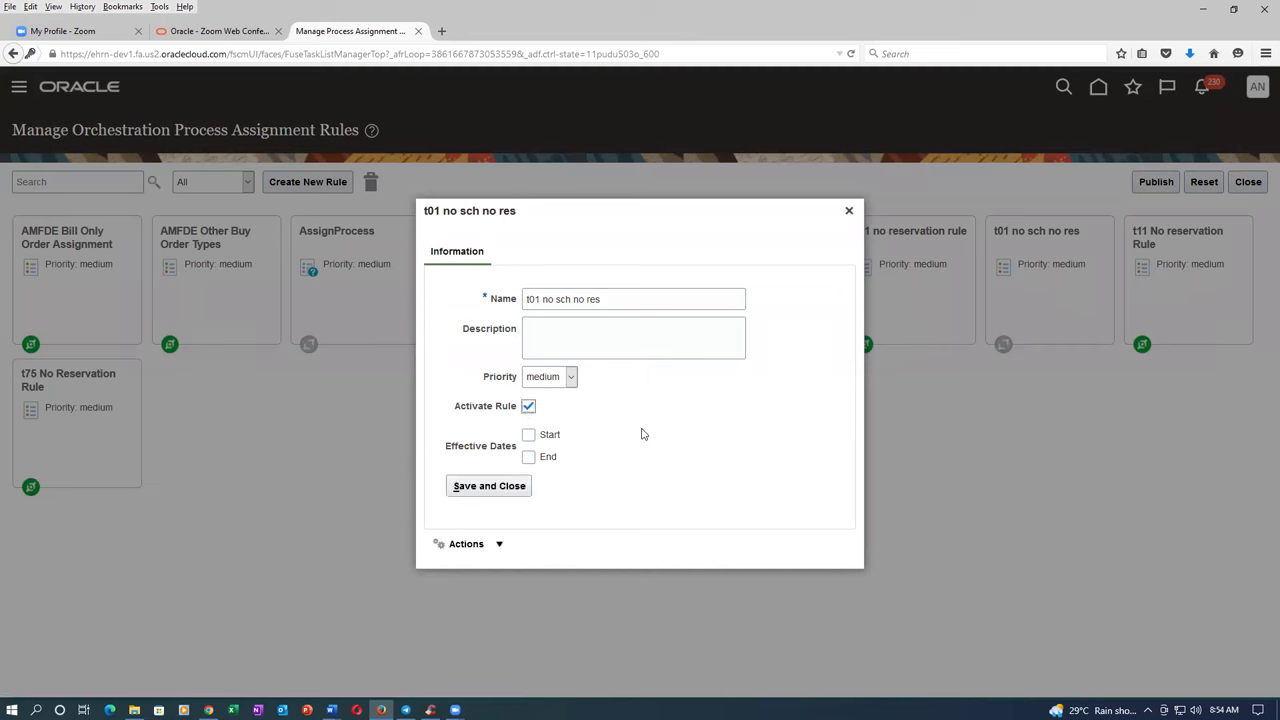
pyautogui.click(528, 434)
pyautogui.click(668, 435)
pyautogui.click(829, 403)
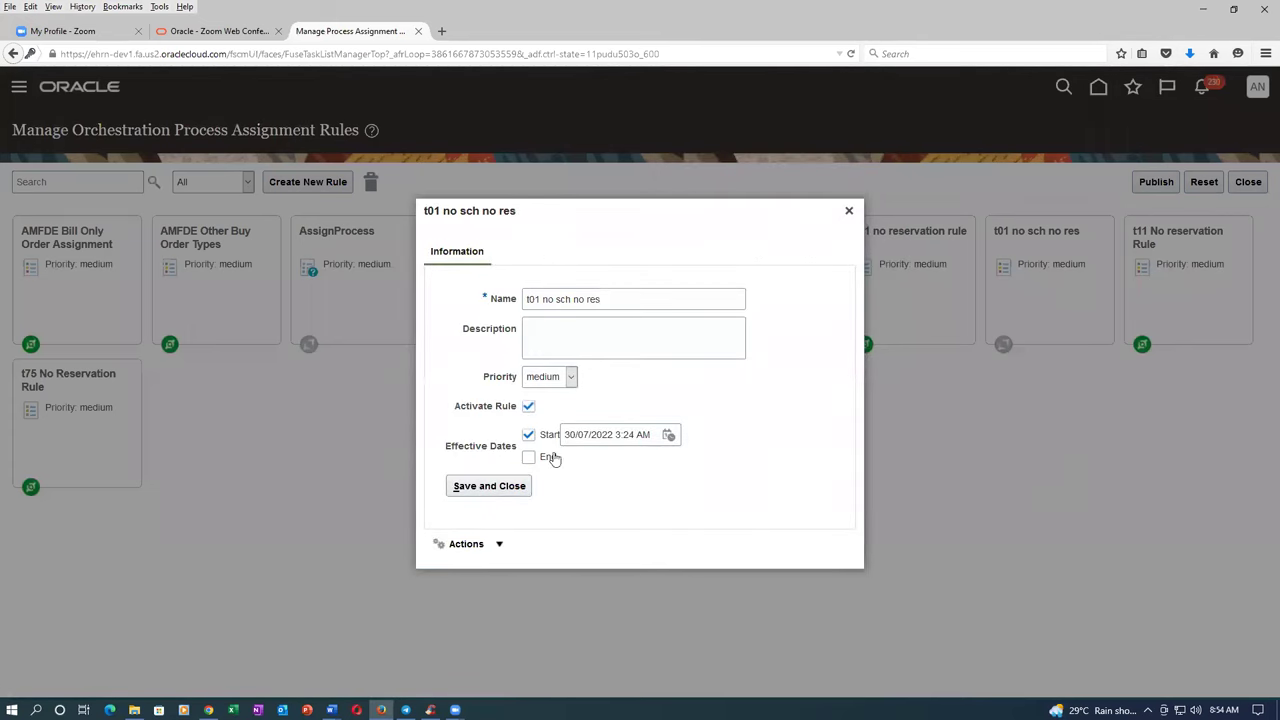
pyautogui.click(500, 486)
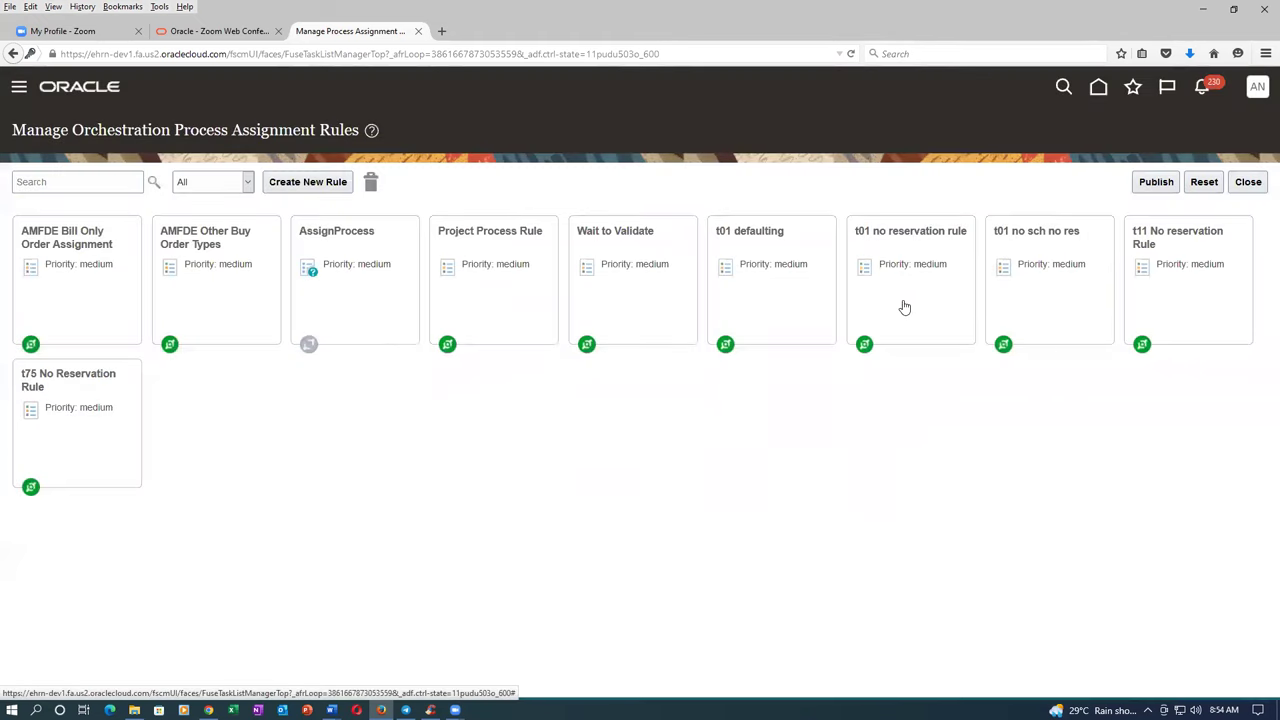
# Deactivate the t01 no reservation rule and save it
pyautogui.click(905, 303)
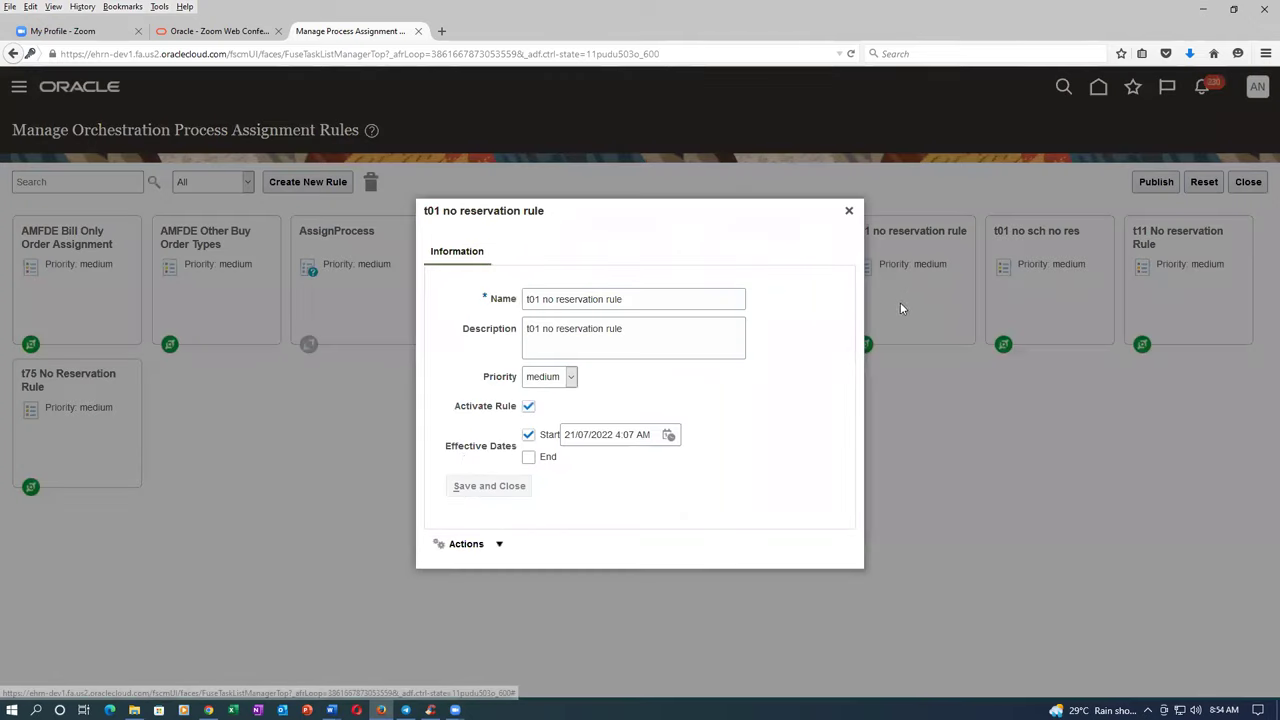
pyautogui.click(528, 406)
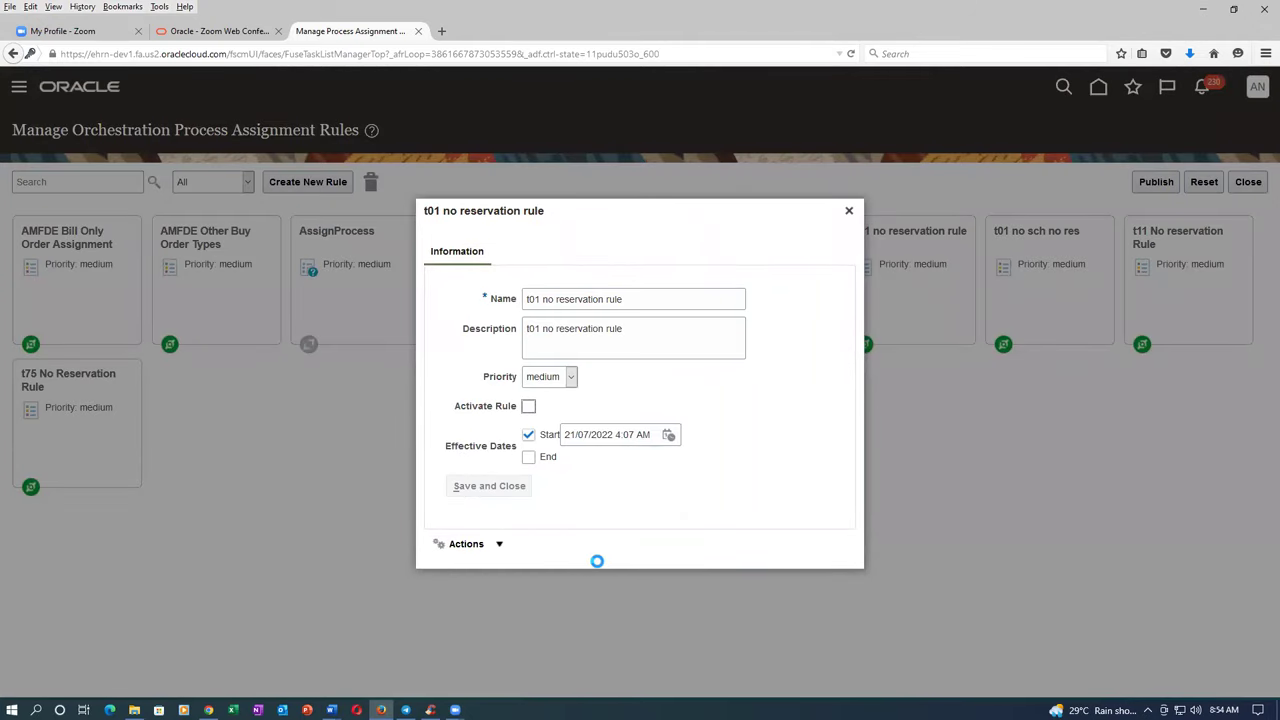
pyautogui.click(510, 487)
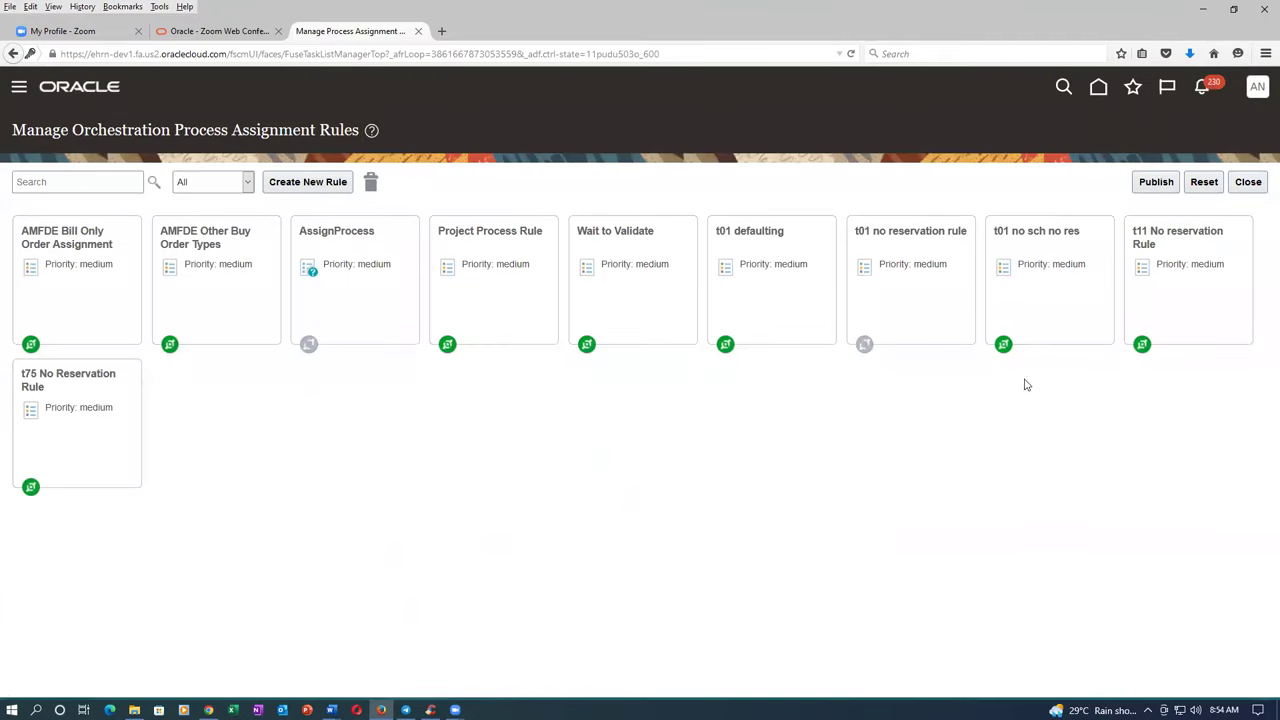
# Publish all draft rule changes, then choose to sign out
pyautogui.click(1157, 188)
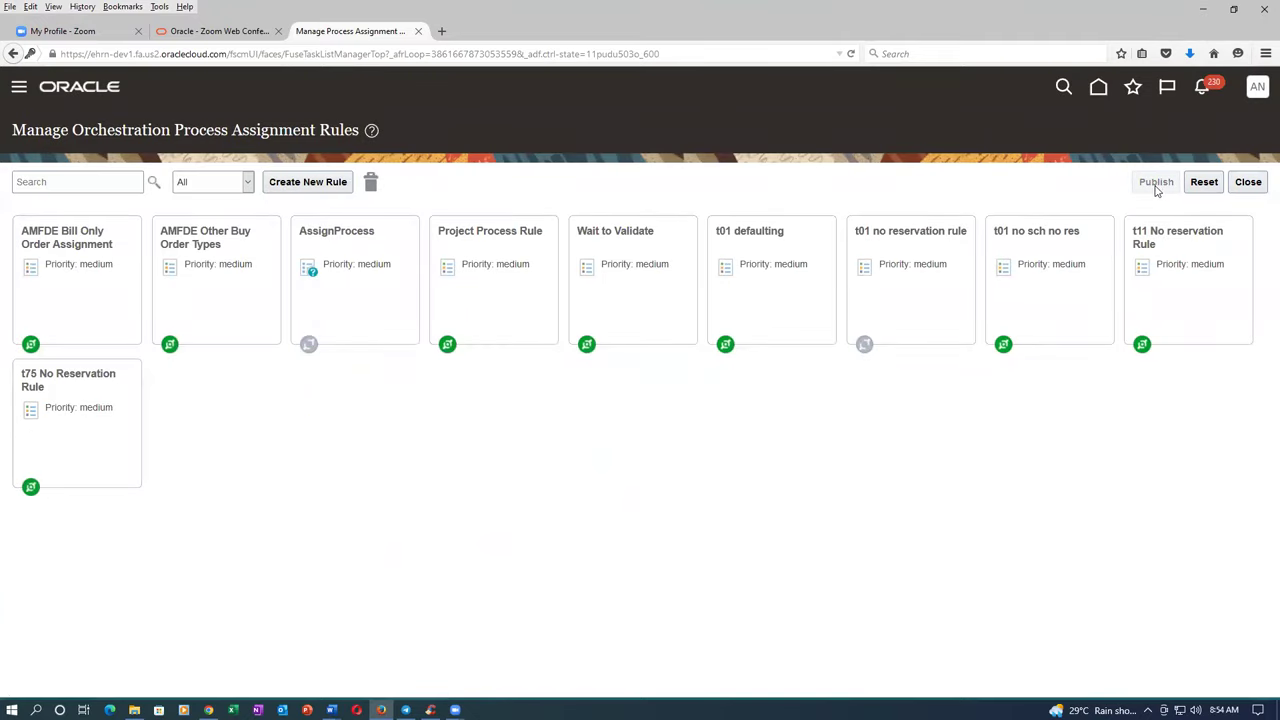
pyautogui.click(798, 413)
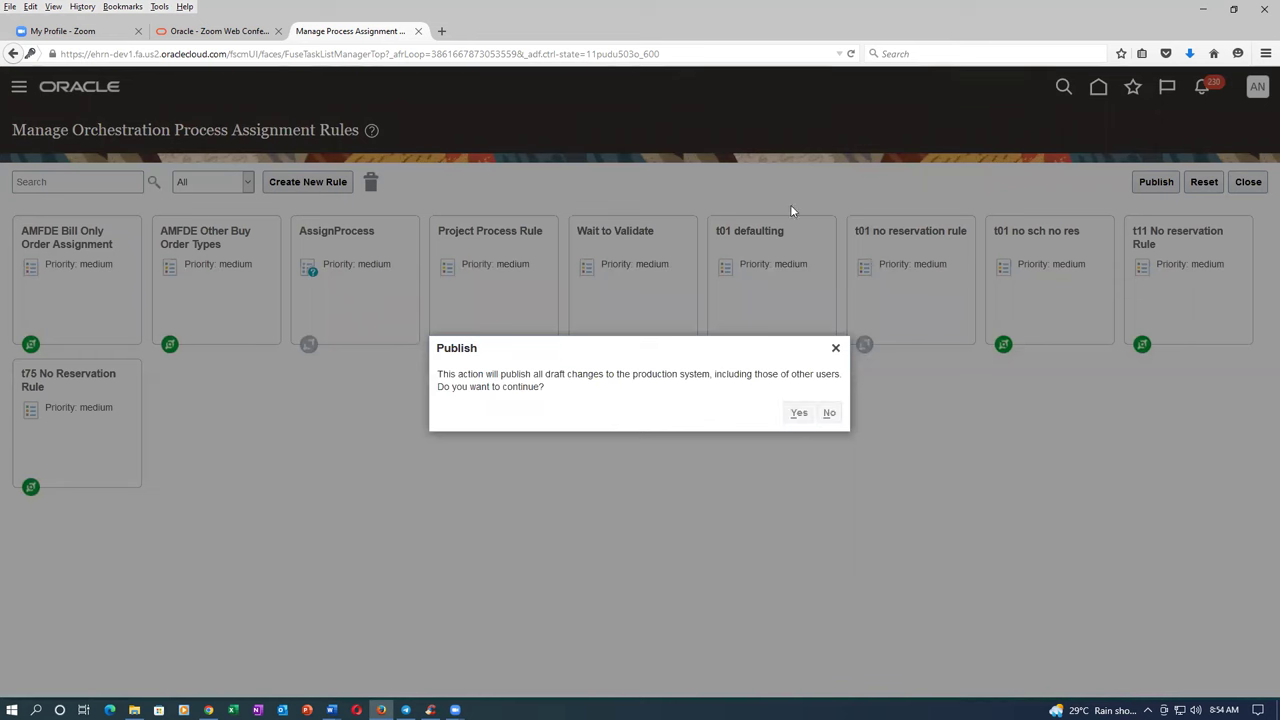
pyautogui.click(717, 412)
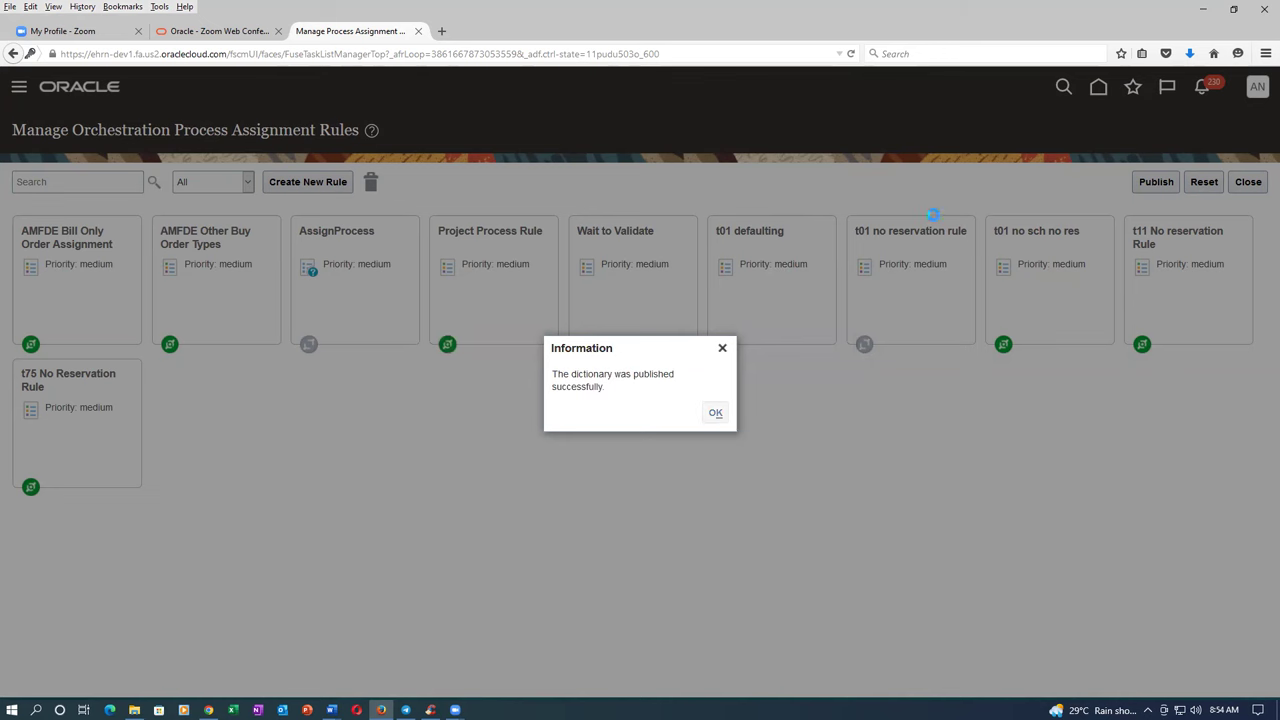
pyautogui.click(1258, 90)
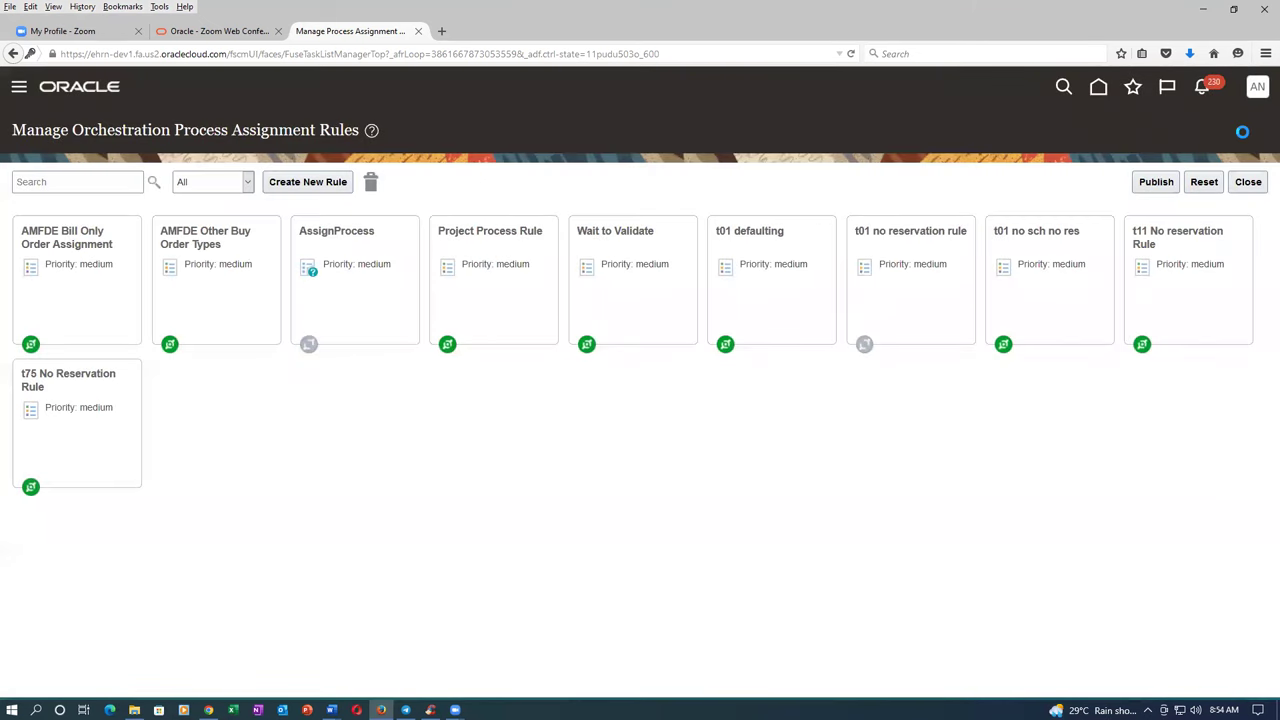
pyautogui.click(1230, 126)
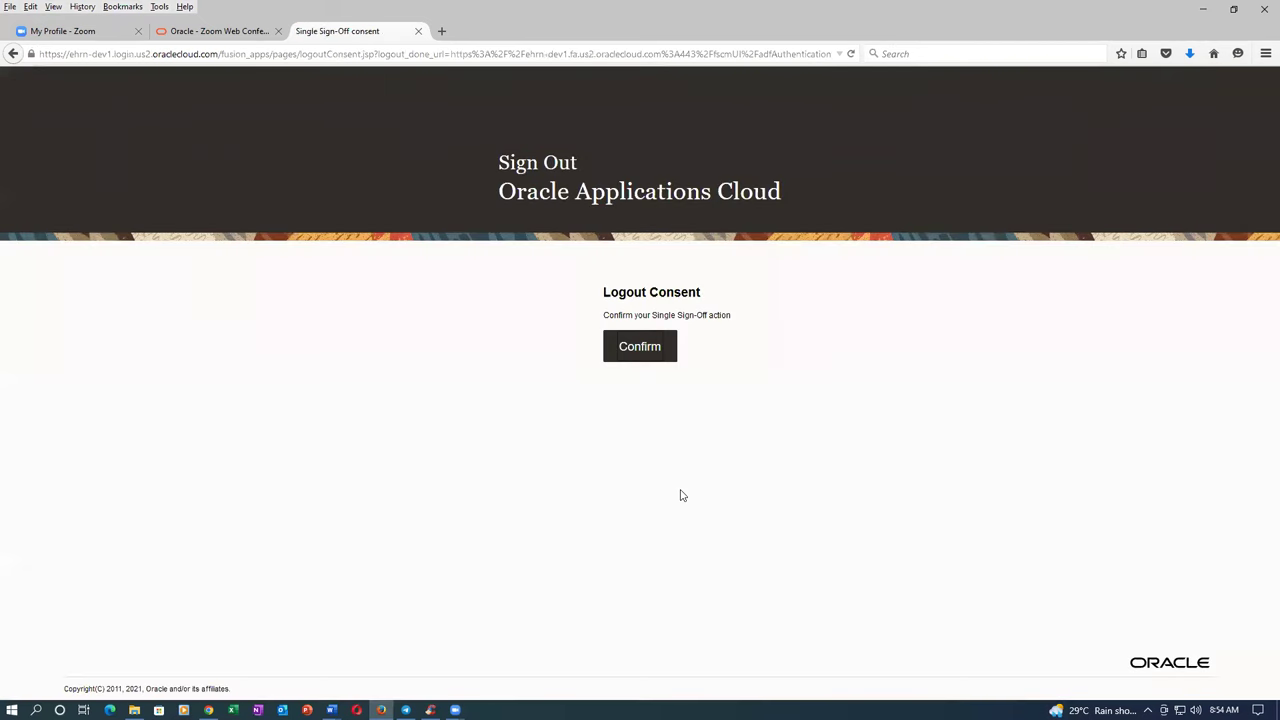
# Confirm sign-out, sign back in with the user's credentials, and go to Manage Orders from Favorites
pyautogui.click(636, 346)
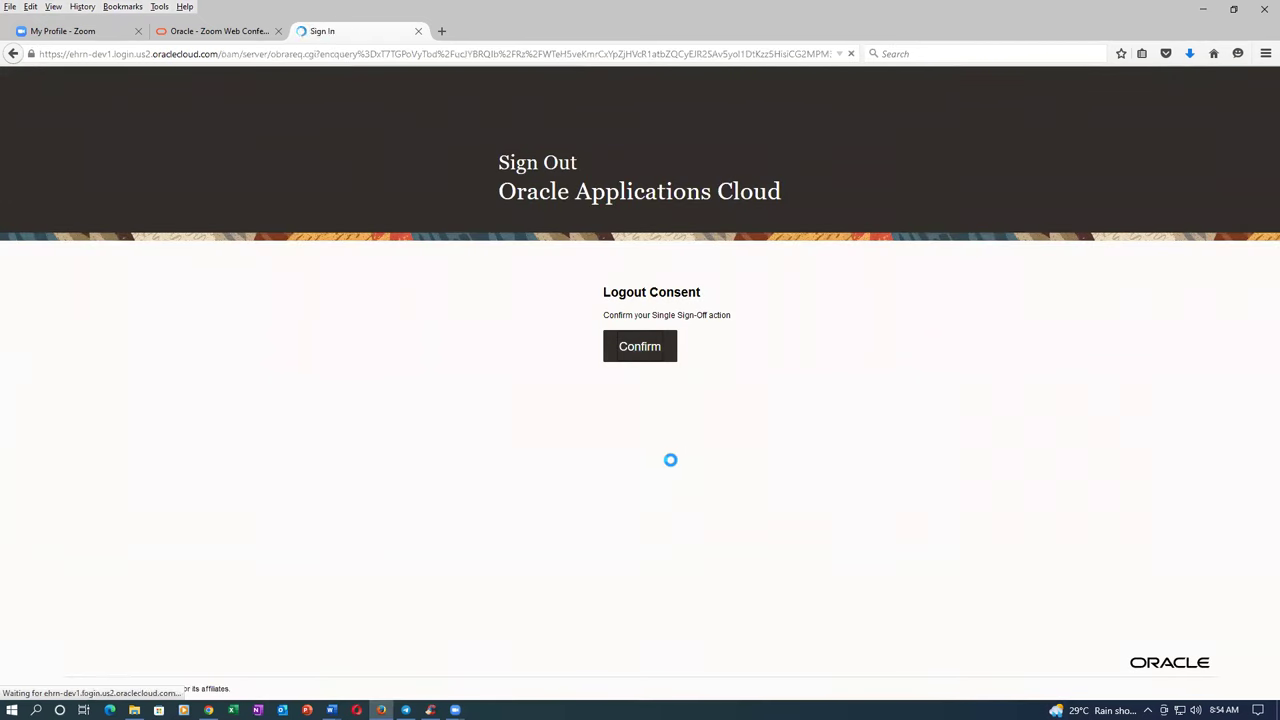
pyautogui.write('asnara1')
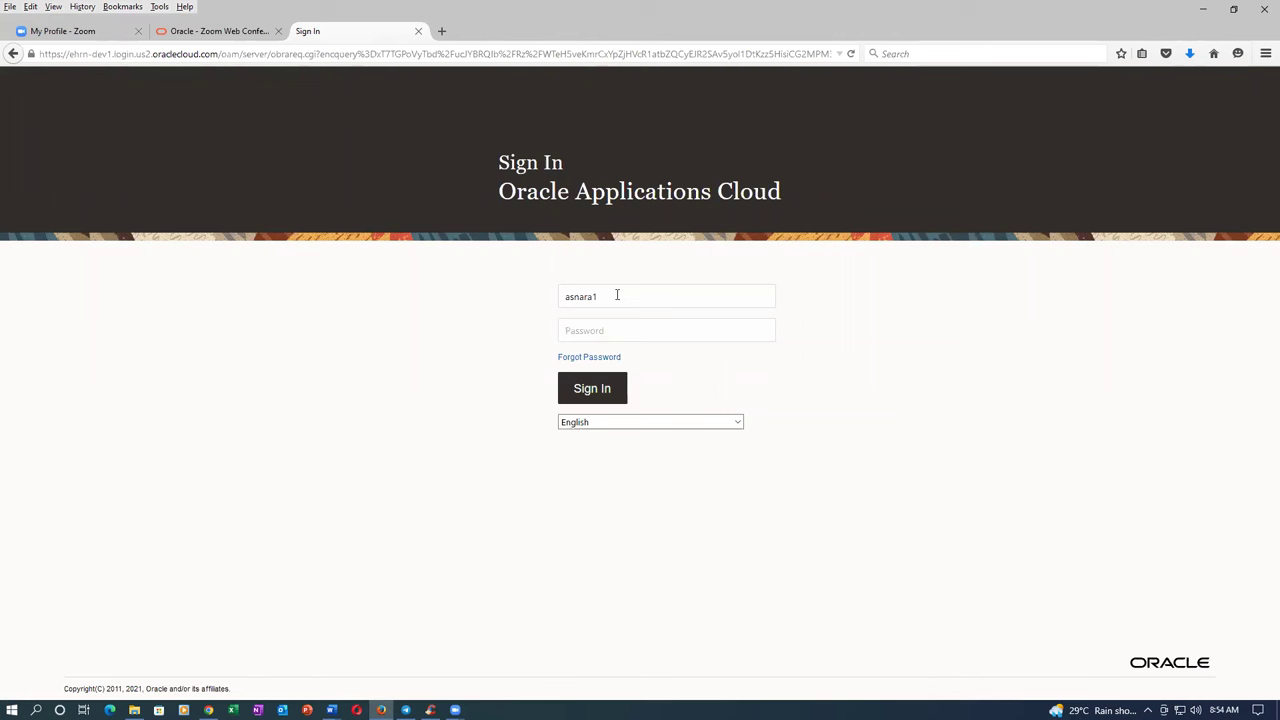
pyautogui.press('Tab')
pyautogui.write('*')
pyautogui.click(604, 389)
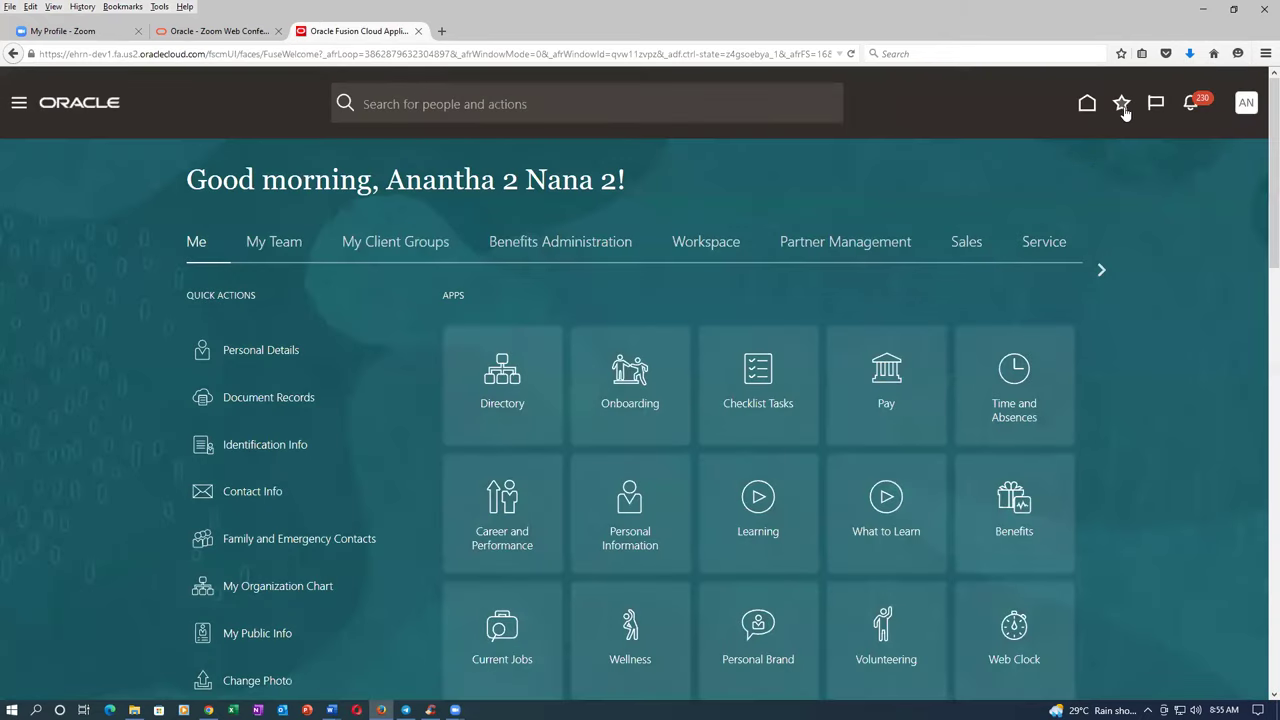
pyautogui.click(1123, 106)
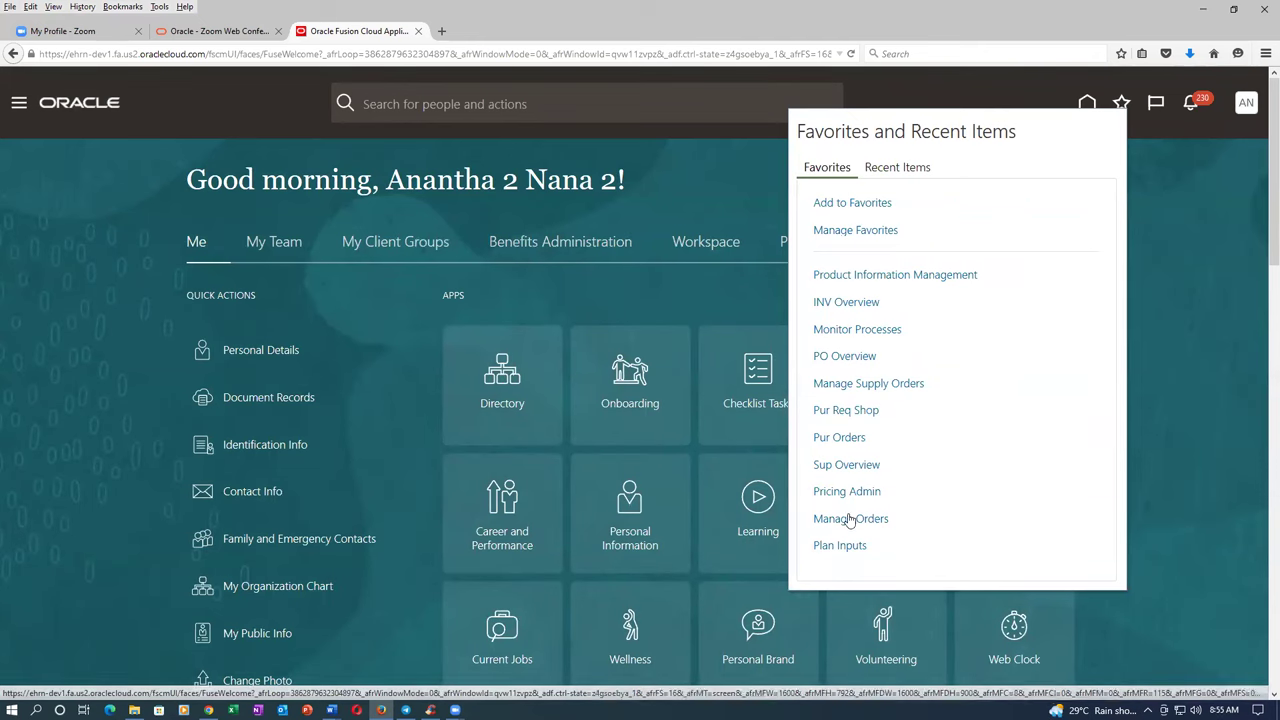
pyautogui.click(849, 517)
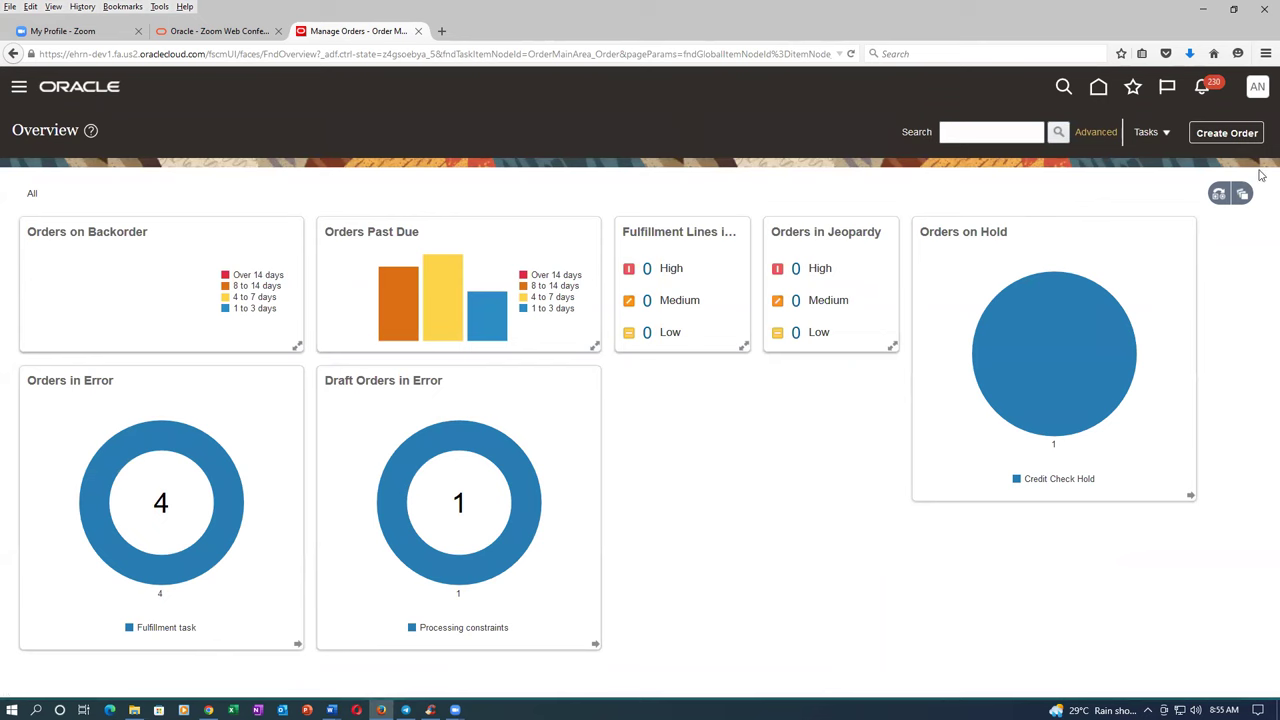
# Start a new sales order in t01 US Business Units for the test customer
pyautogui.click(1234, 140)
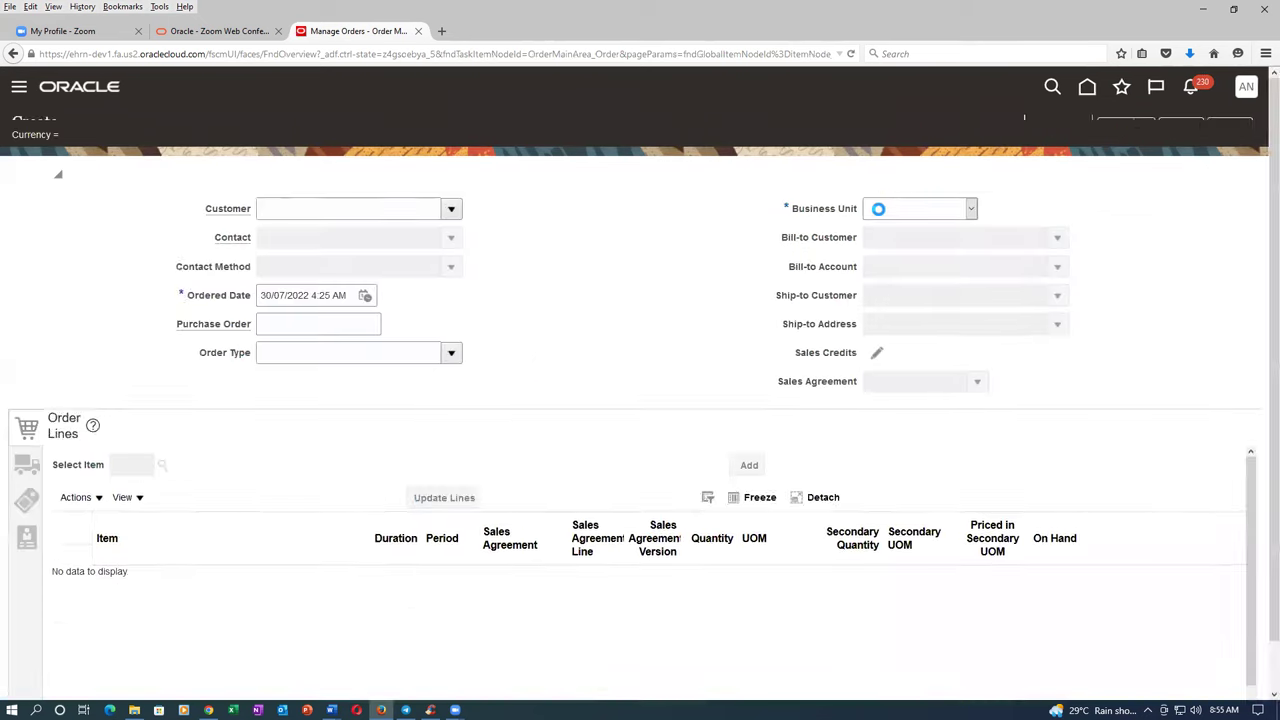
pyautogui.click(910, 234)
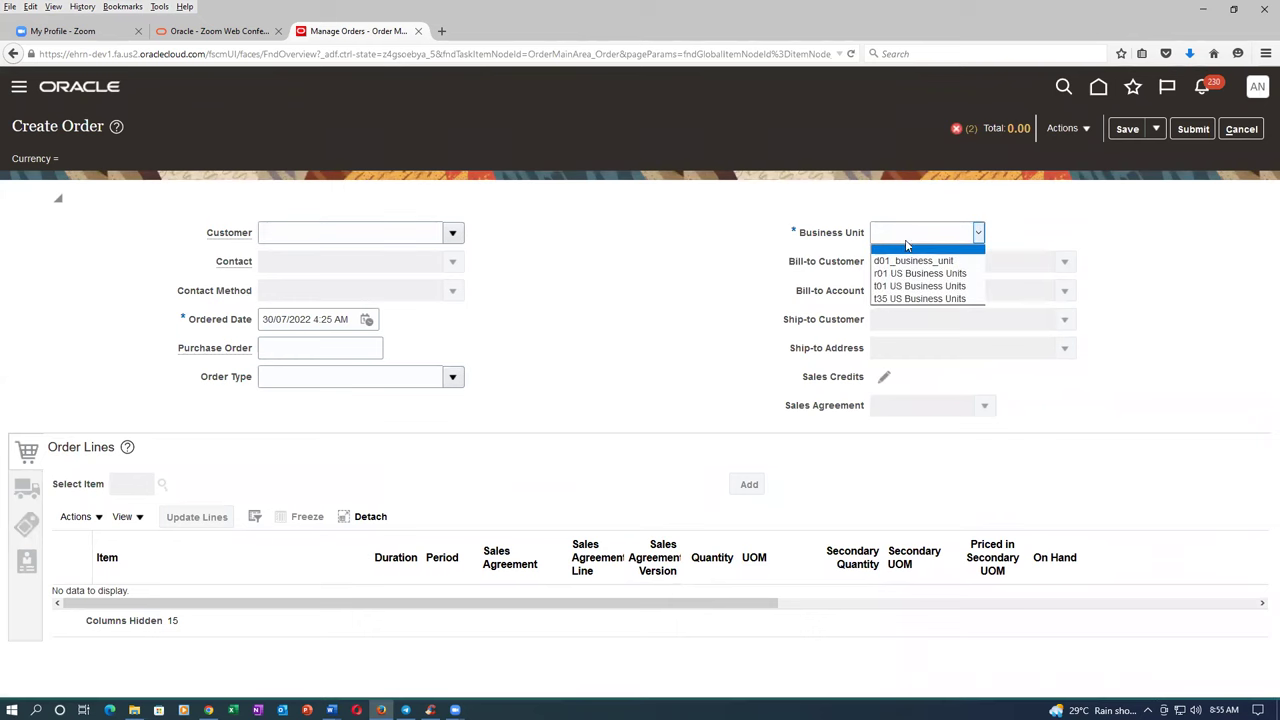
pyautogui.click(912, 287)
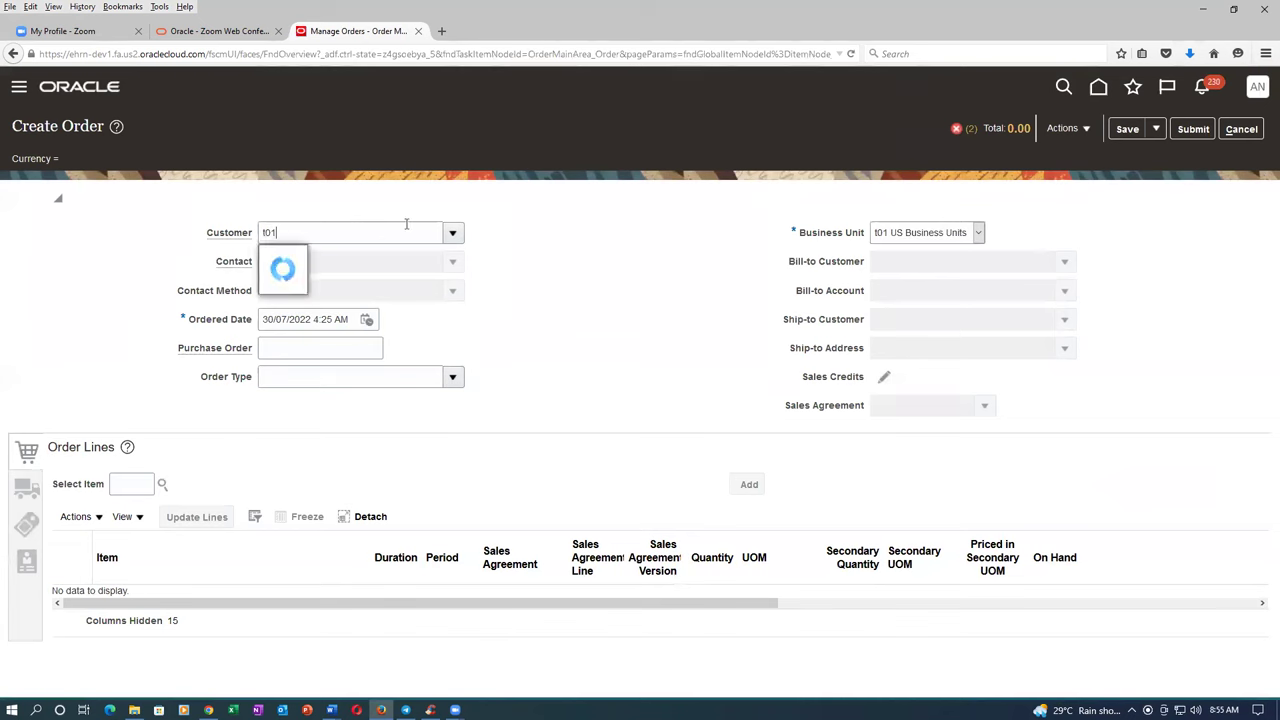
pyautogui.click(300, 259)
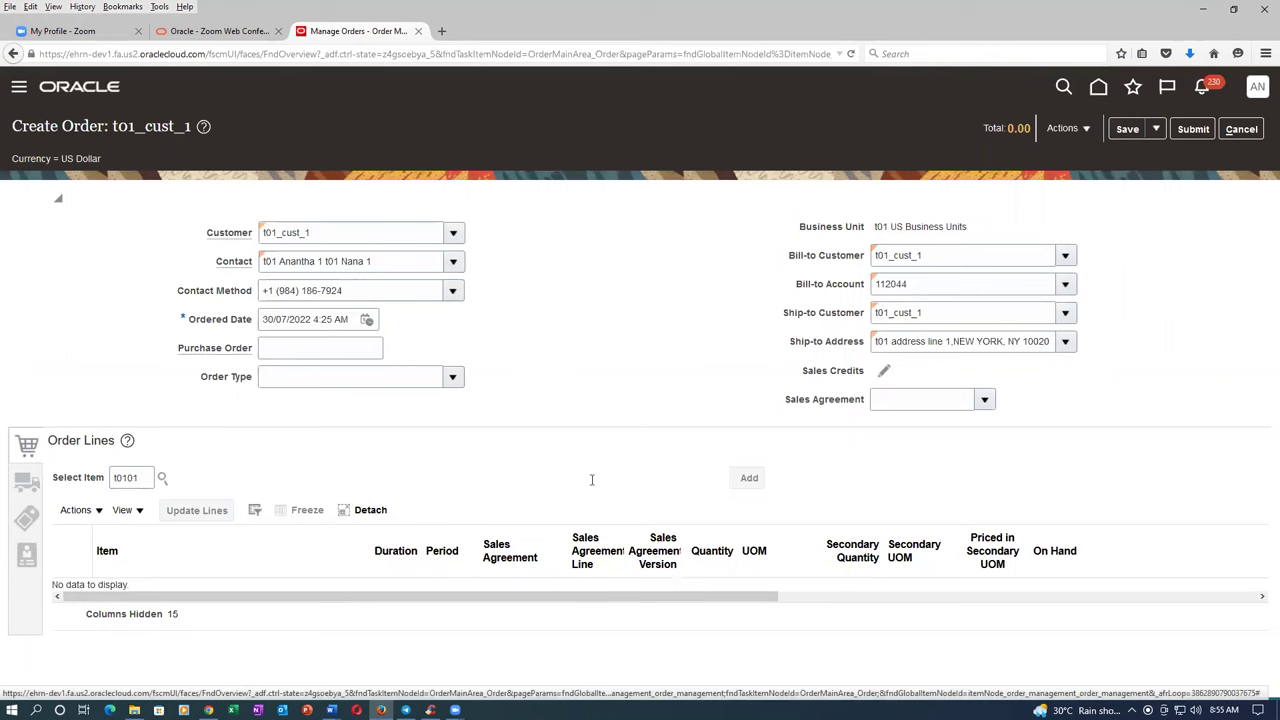
# Add a line for 5 Each of item t0101_std_order, totalling 275.00
pyautogui.click(340, 481)
pyautogui.write('5')
pyautogui.press('Tab')
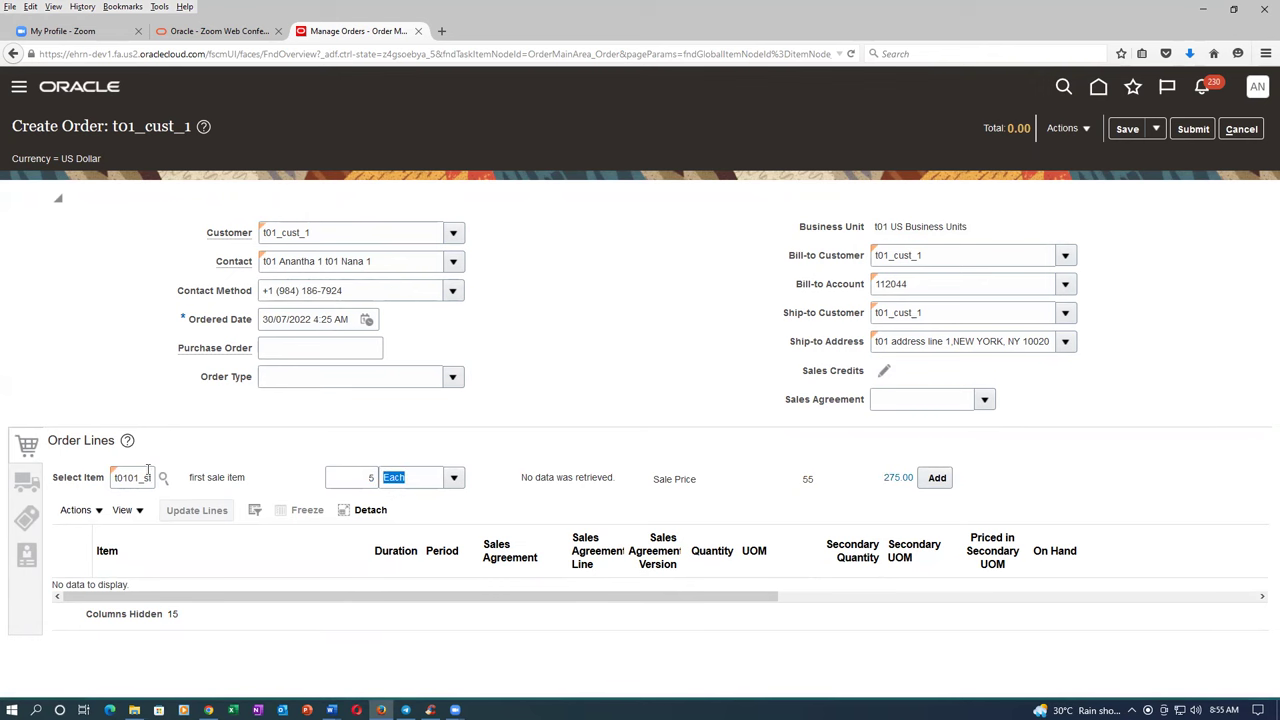
pyautogui.click(949, 486)
pyautogui.click(930, 482)
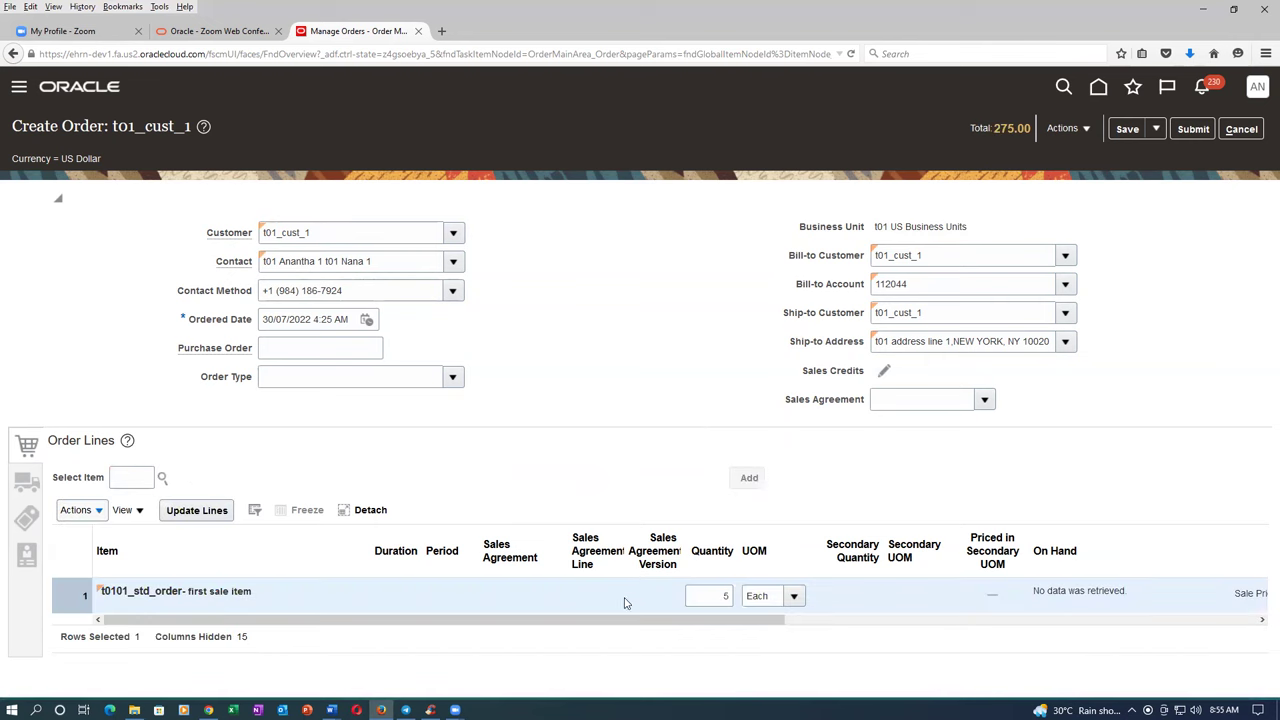
# Set line 1's type to t01_no_reservation, then save and submit the order
pyautogui.moveTo(603, 625); pyautogui.dragTo(1101, 618)
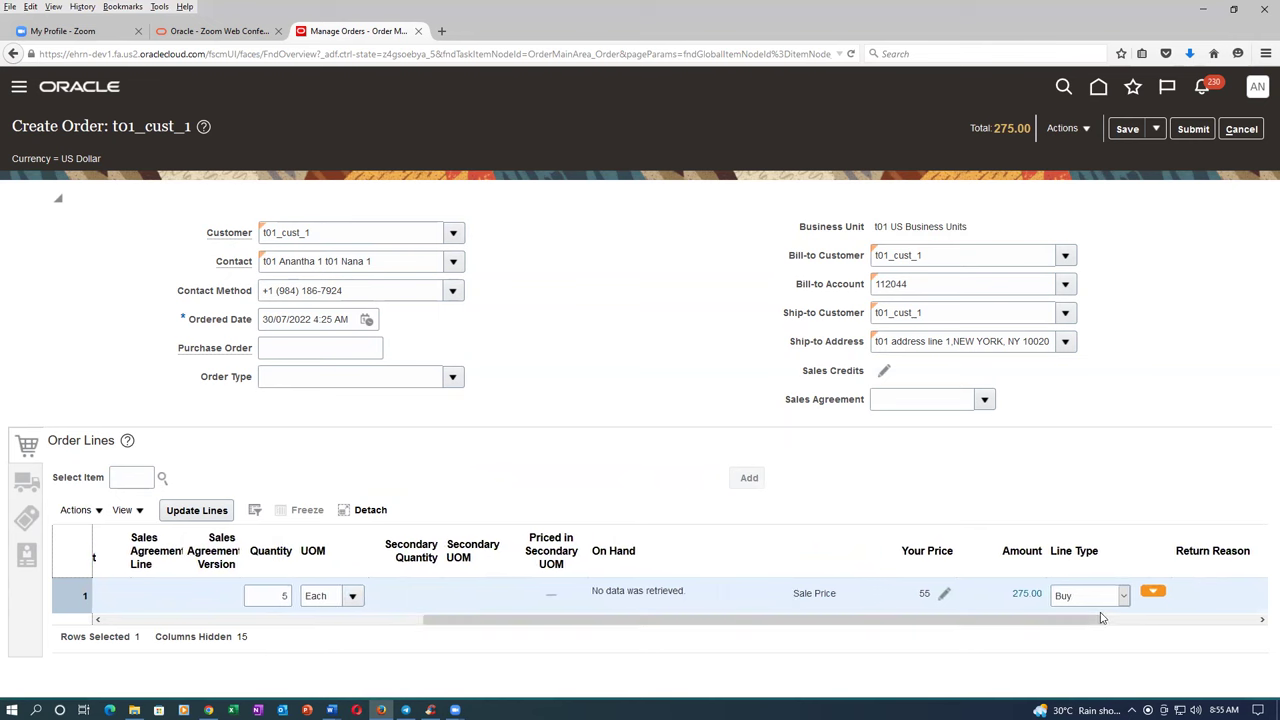
pyautogui.click(1099, 601)
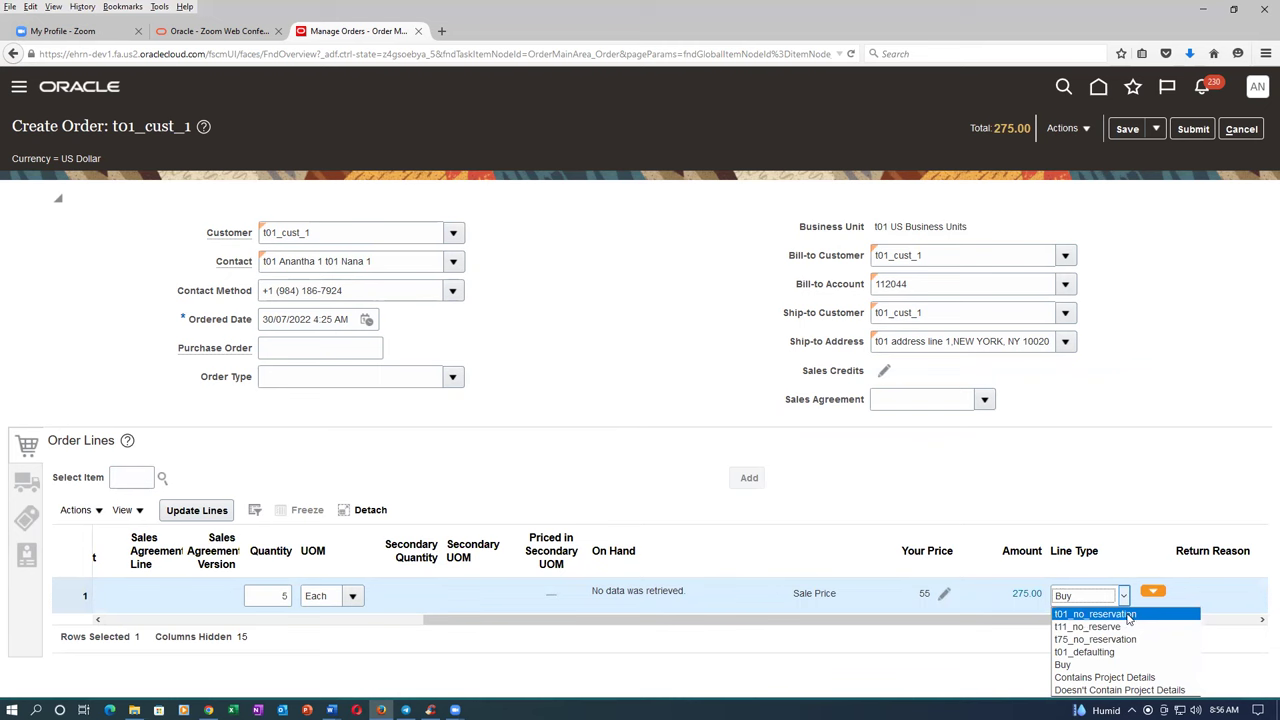
pyautogui.click(1129, 617)
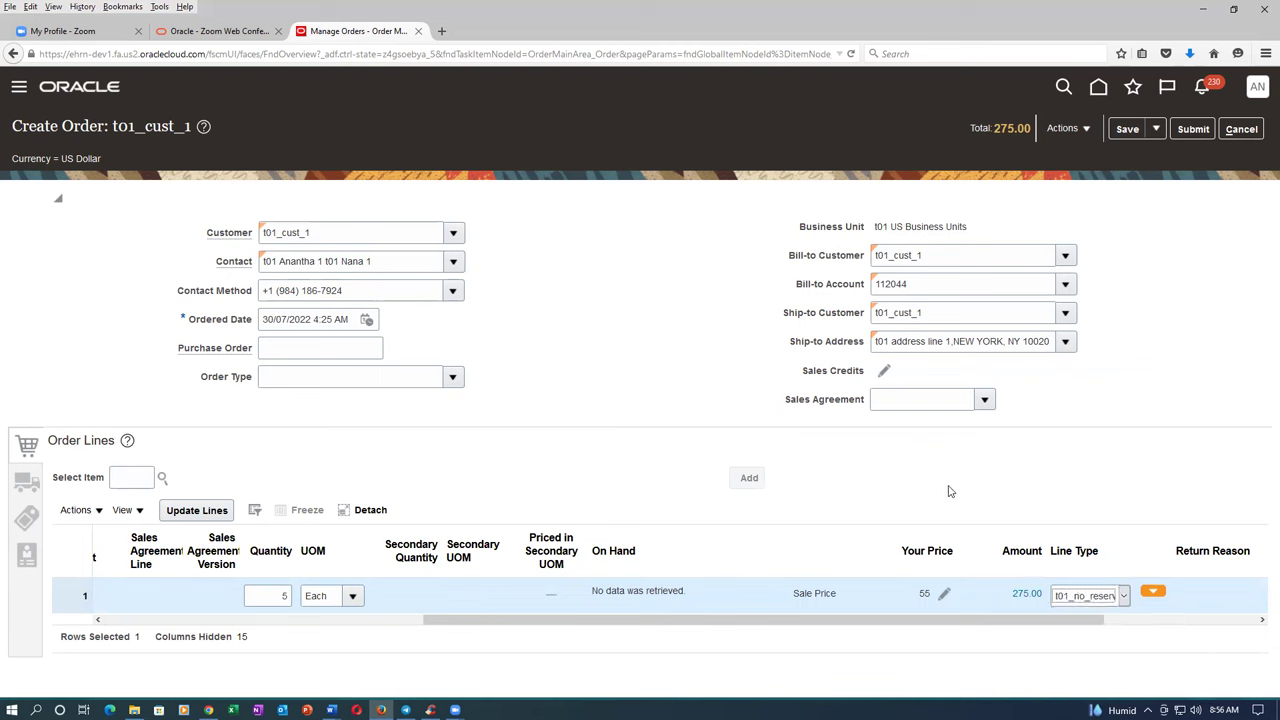
pyautogui.click(1127, 130)
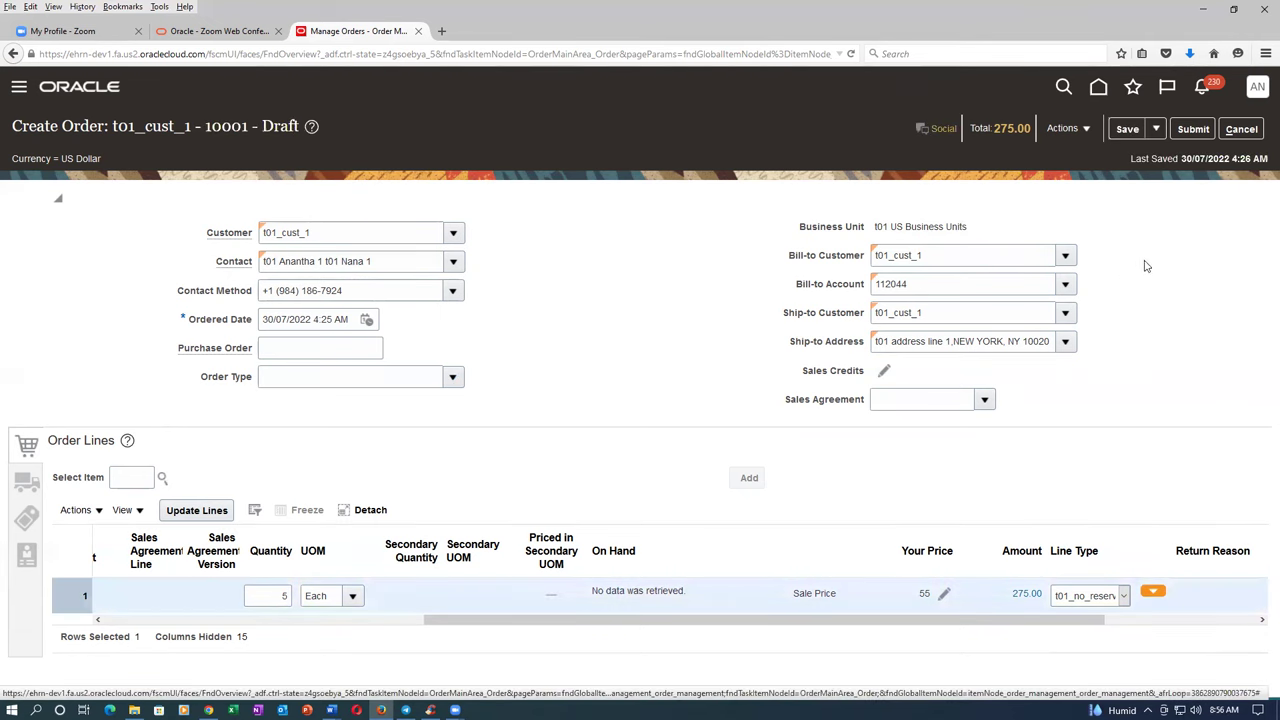
pyautogui.click(1193, 129)
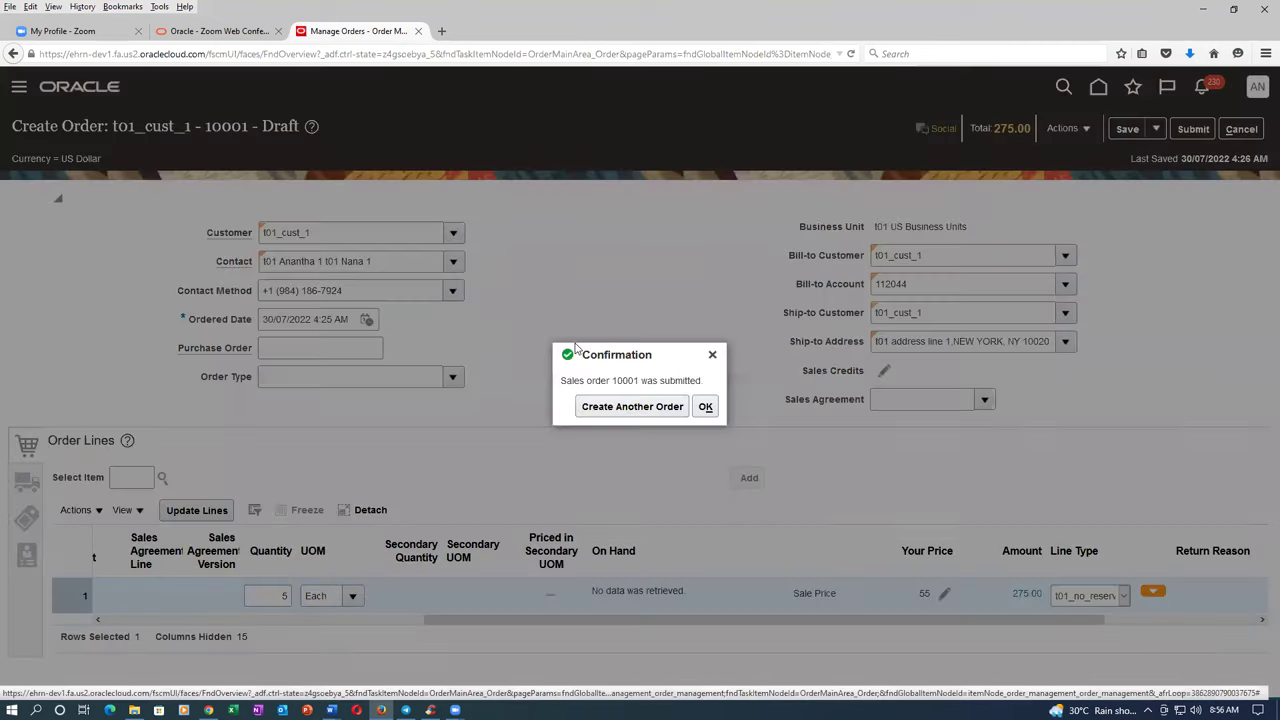
# In the fulfillment view, open line 1-1's orchestration process, CustomDOO_t012_No_Sch_No_Res
pyautogui.click(705, 407)
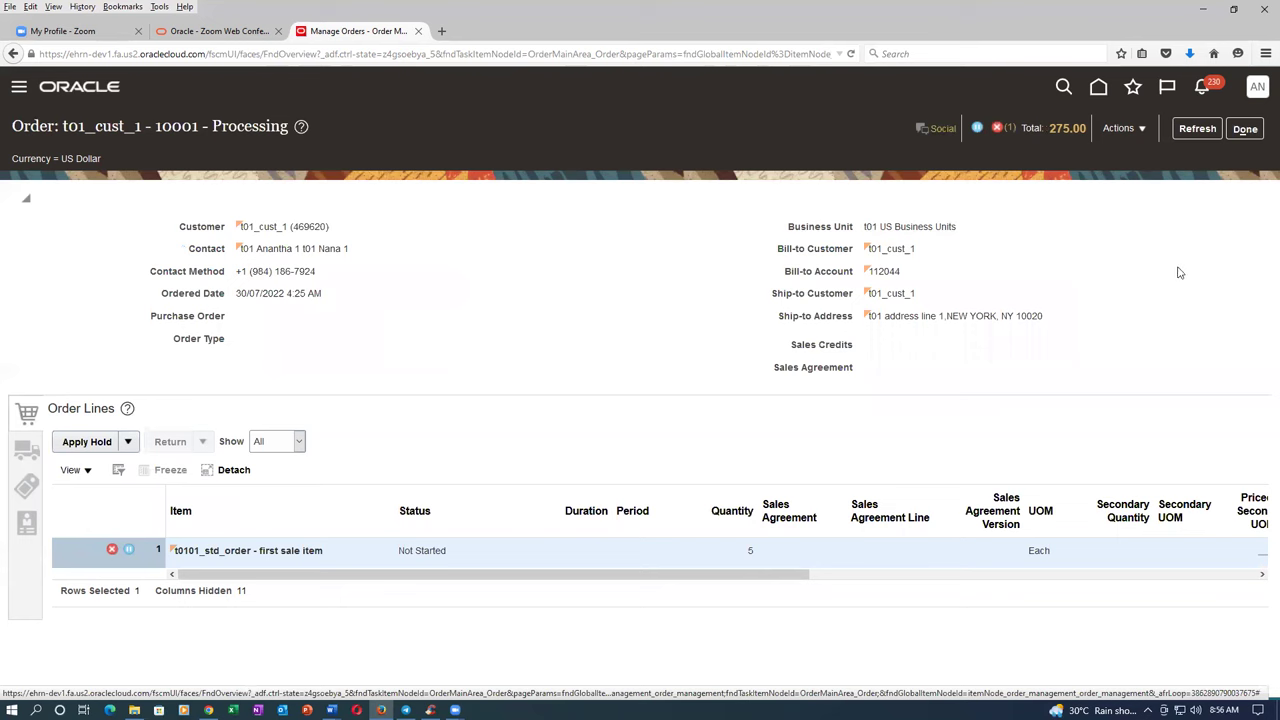
pyautogui.click(1121, 131)
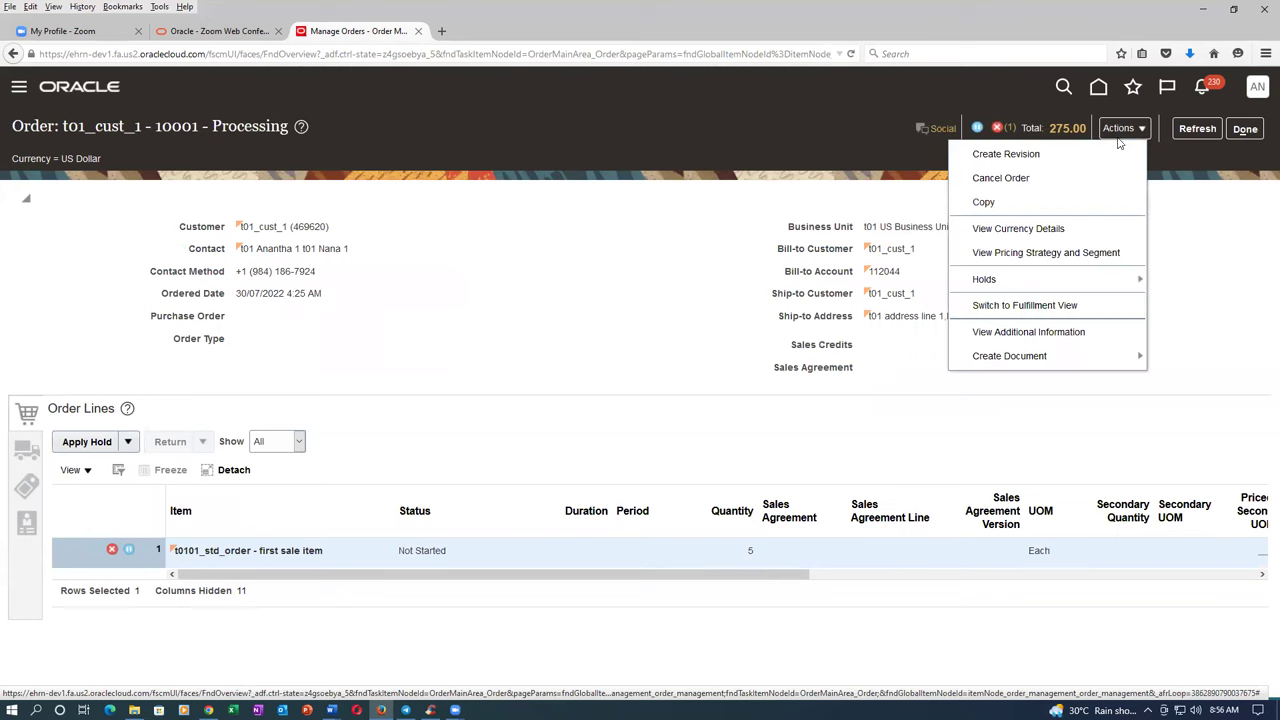
pyautogui.click(1058, 303)
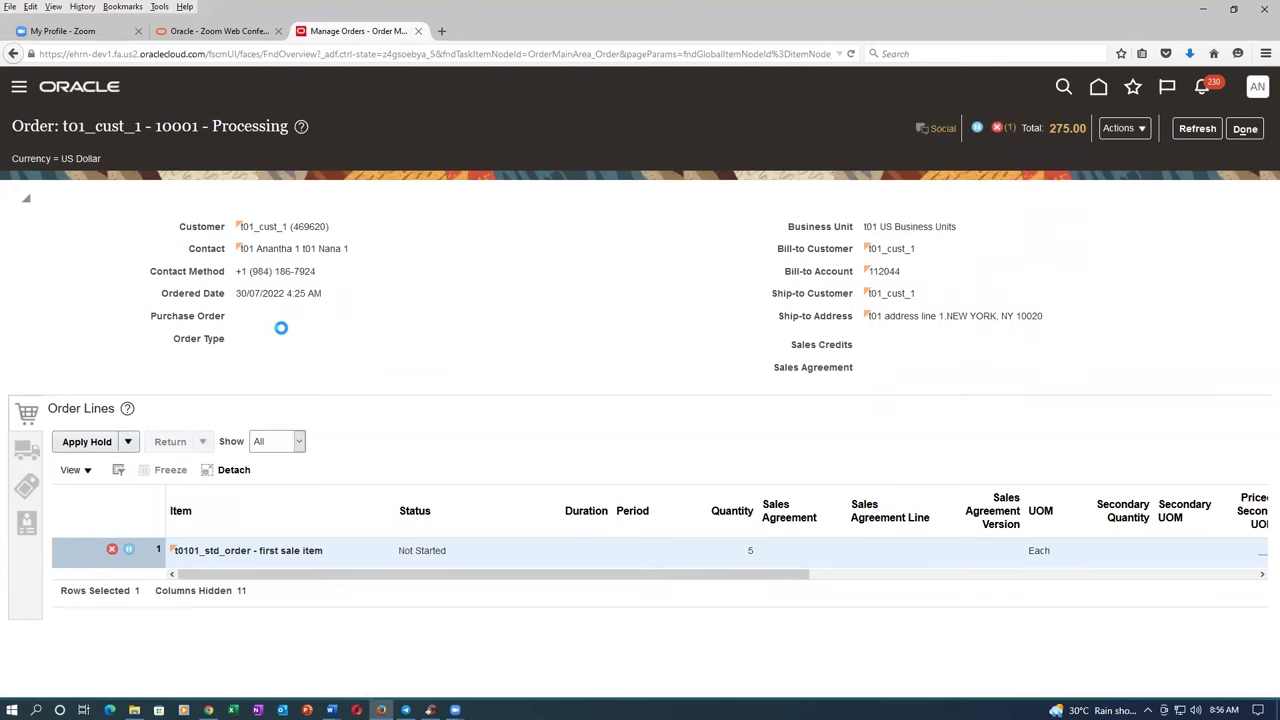
pyautogui.click(118, 400)
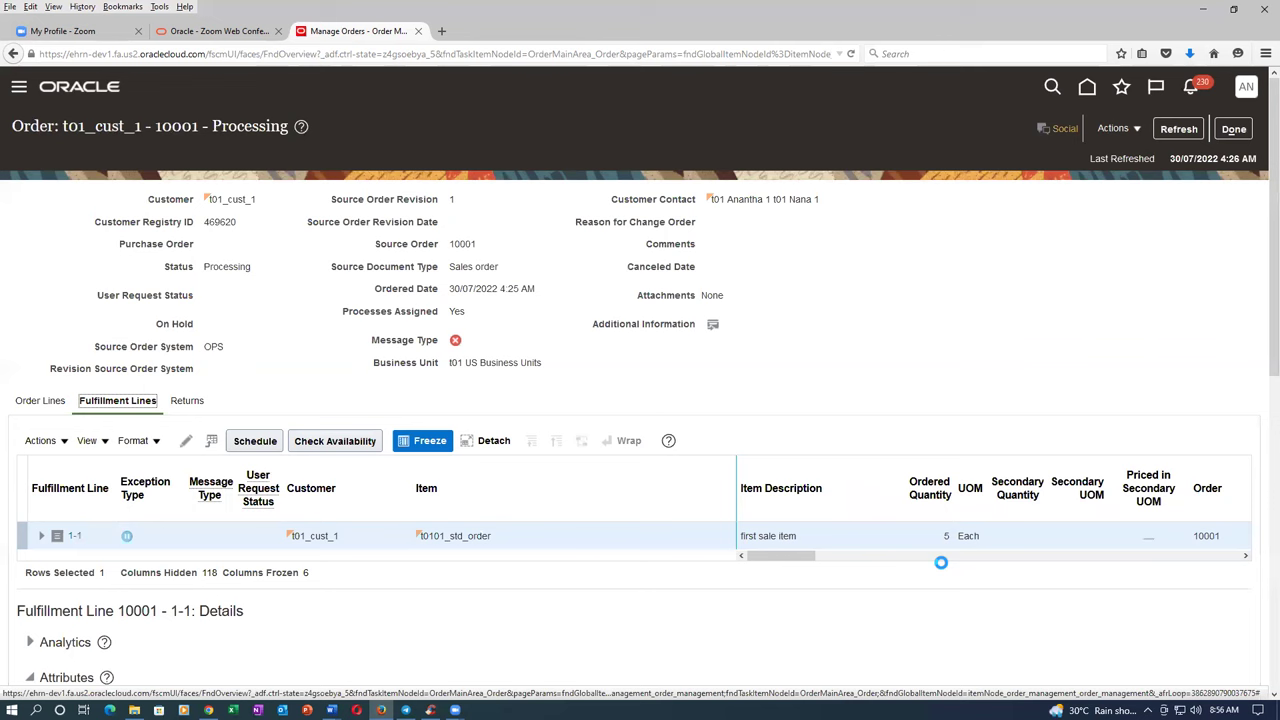
pyautogui.moveTo(795, 565); pyautogui.dragTo(887, 563)
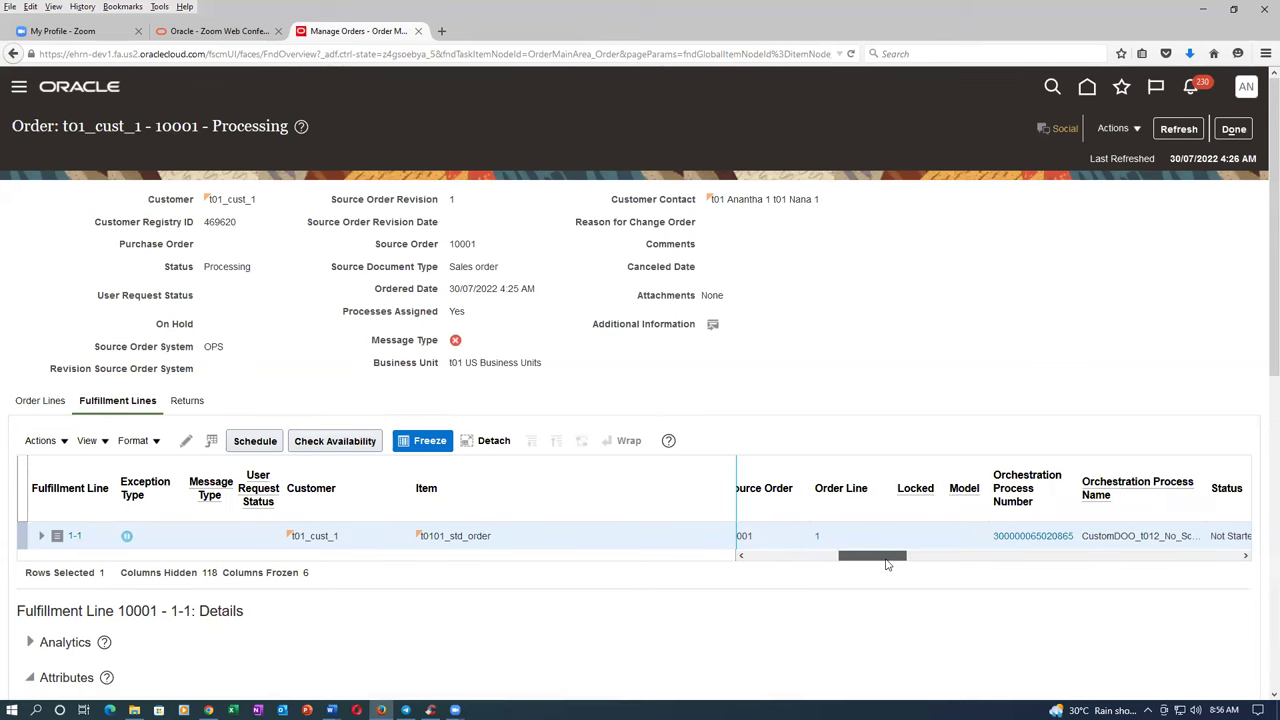
pyautogui.click(1020, 533)
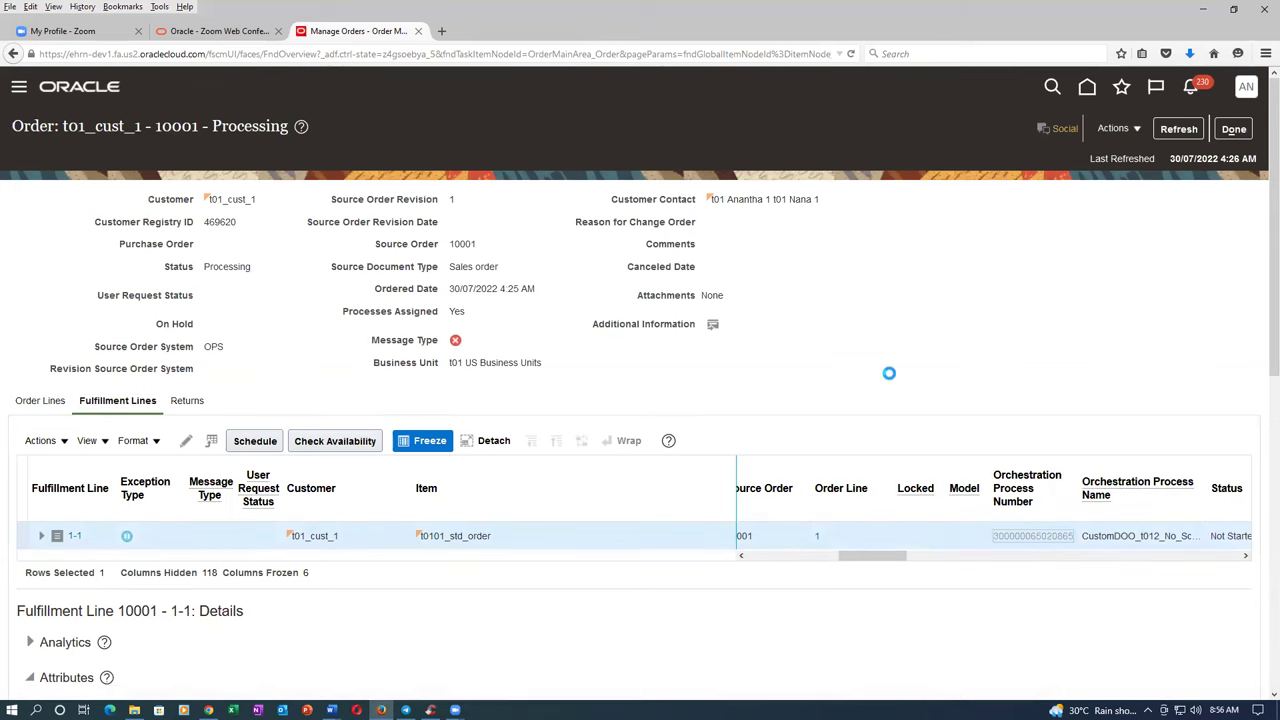
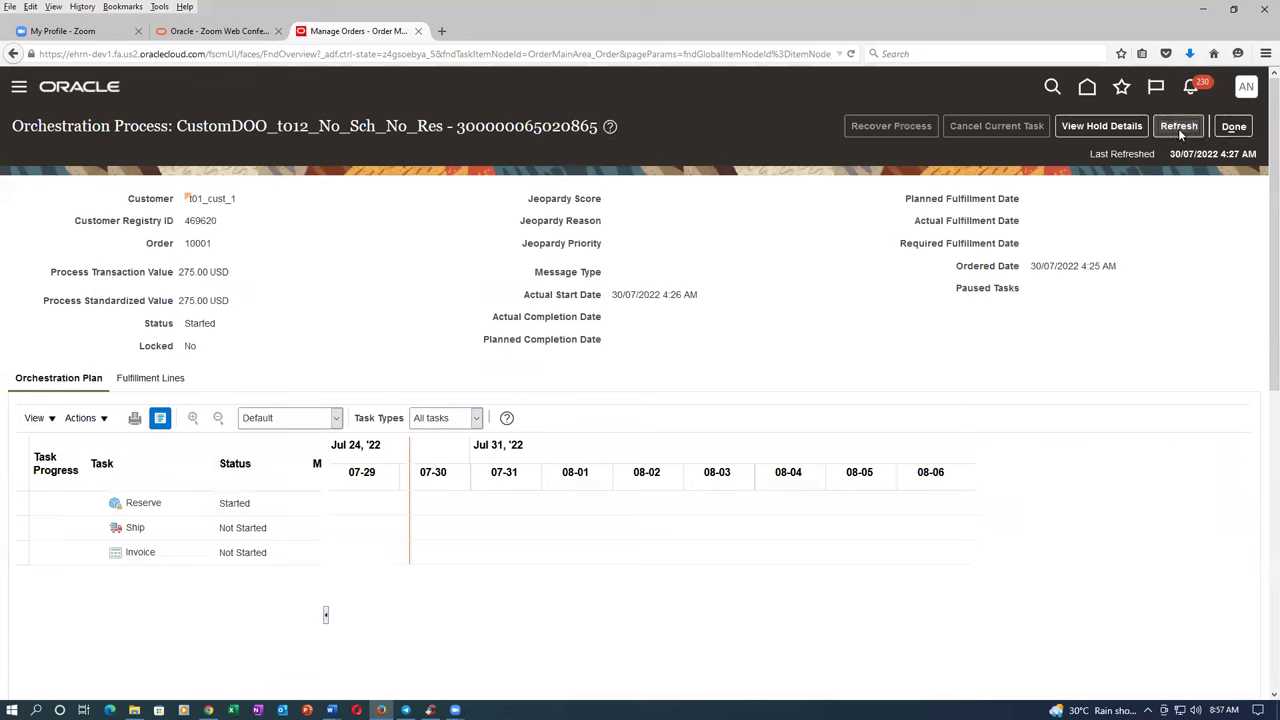
# Refresh order 10001's orchestration plan until Reserve shows Not Applicable and Ship shows Started
pyautogui.click(1178, 128)
pyautogui.click(1174, 129)
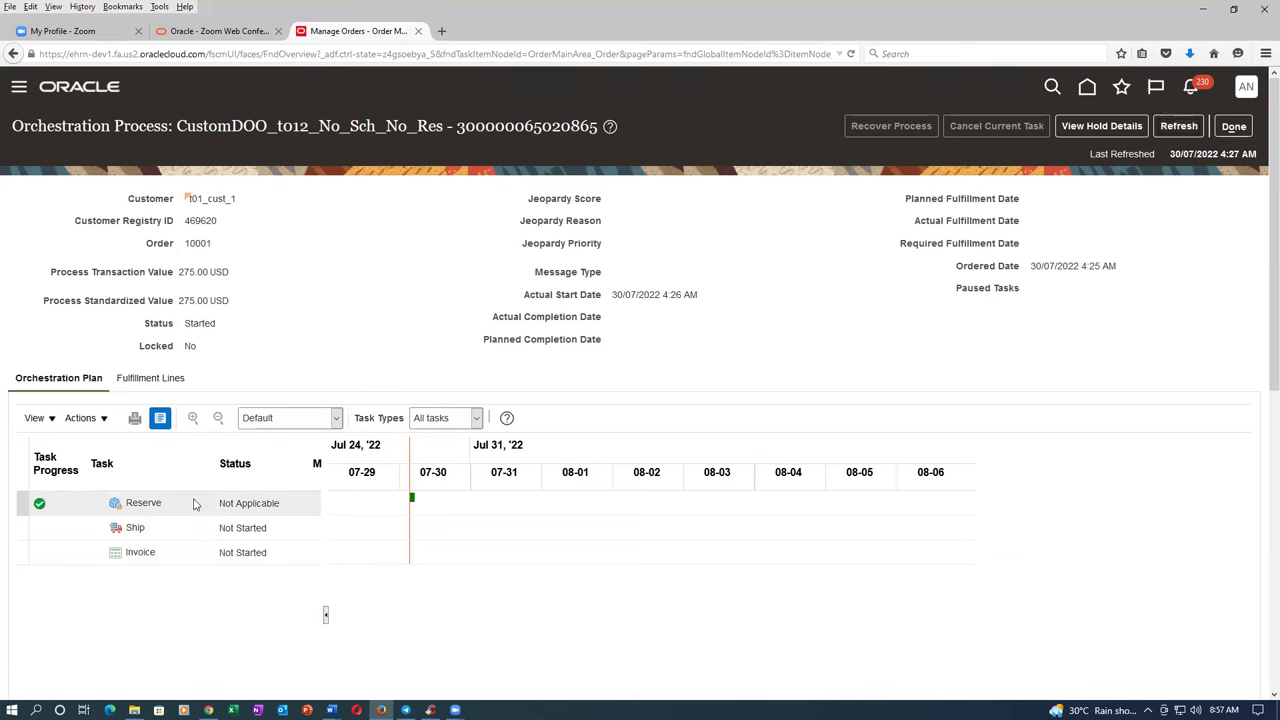
pyautogui.moveTo(204, 126); pyautogui.dragTo(398, 128)
pyautogui.click(1178, 127)
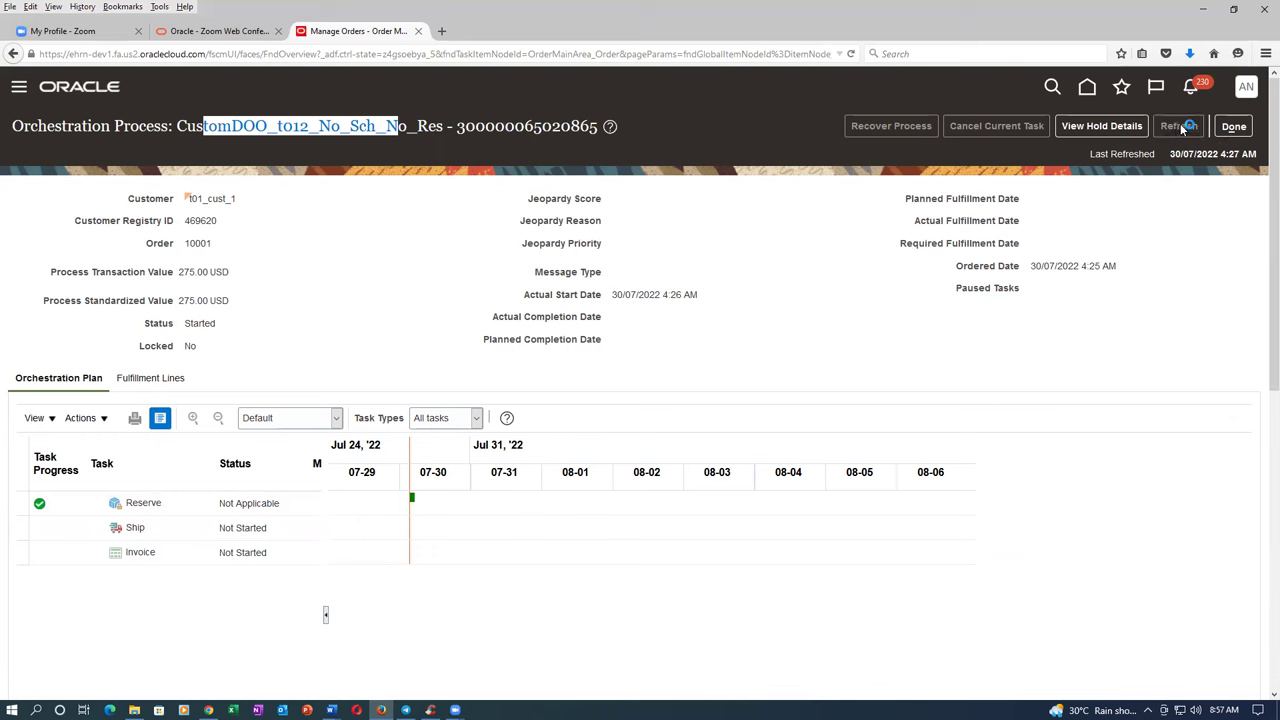
pyautogui.click(1183, 127)
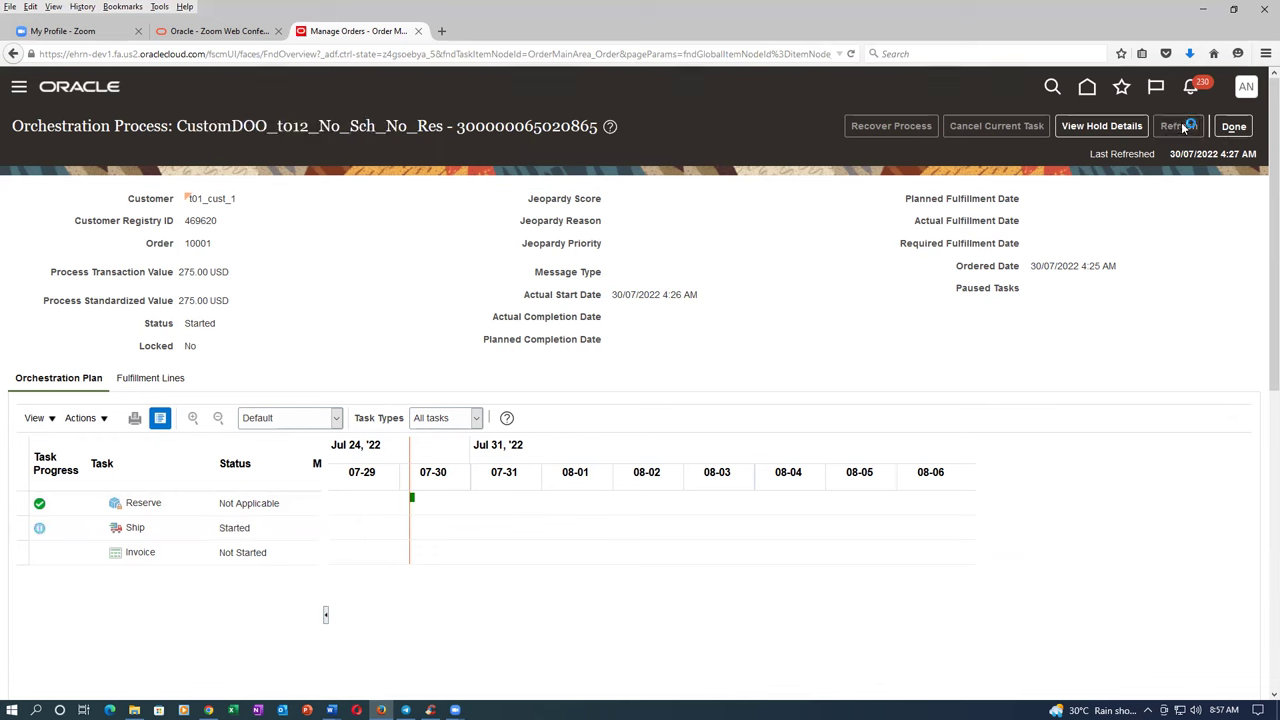
pyautogui.click(1186, 127)
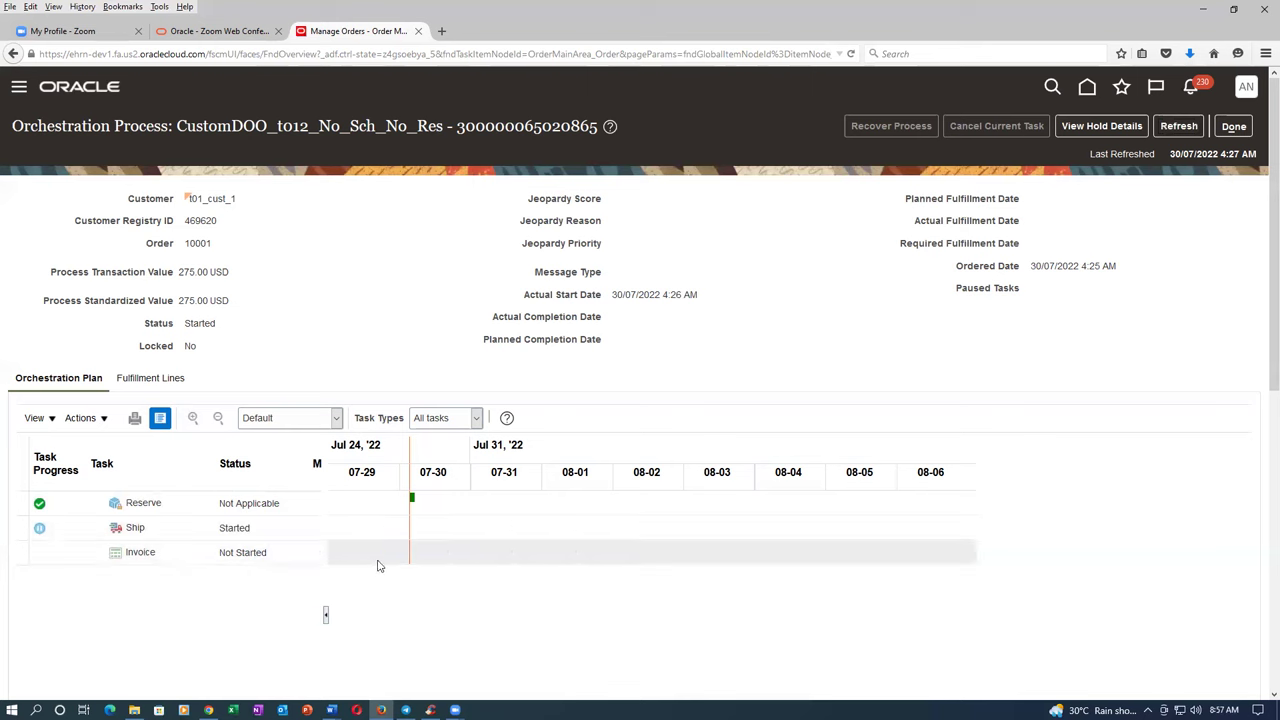
pyautogui.moveTo(186, 243); pyautogui.dragTo(213, 247)
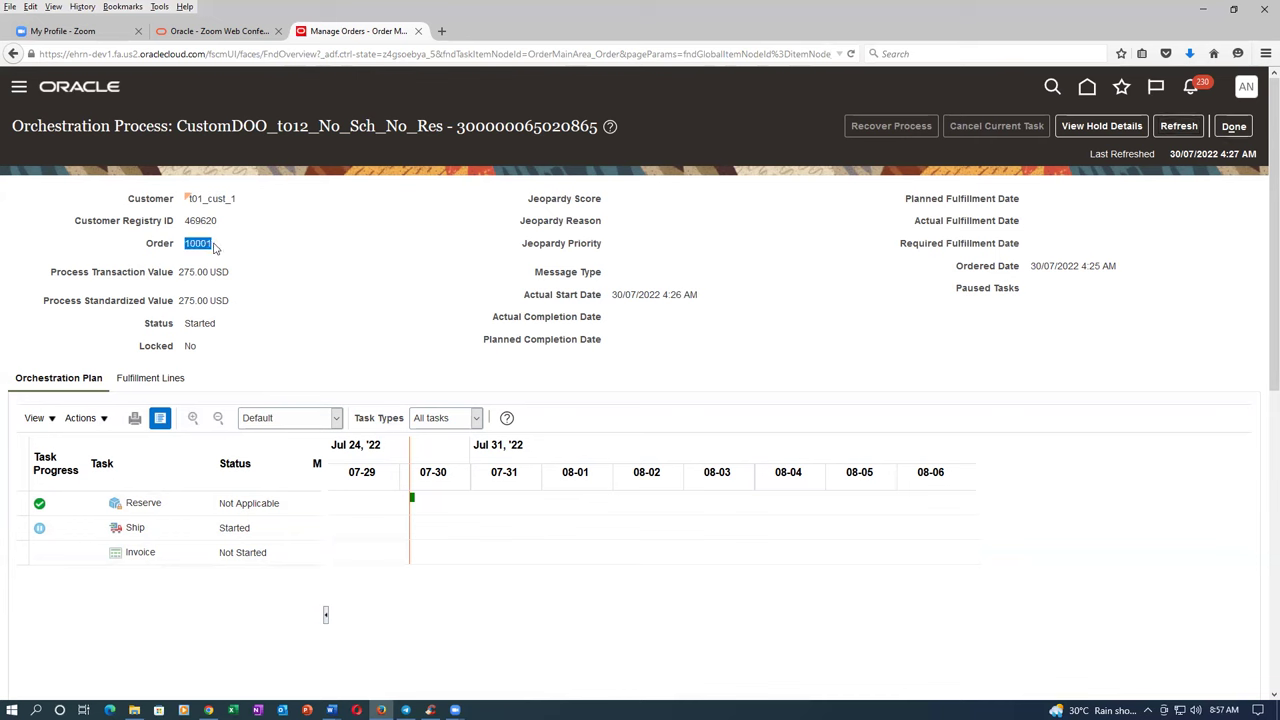
pyautogui.click(378, 289)
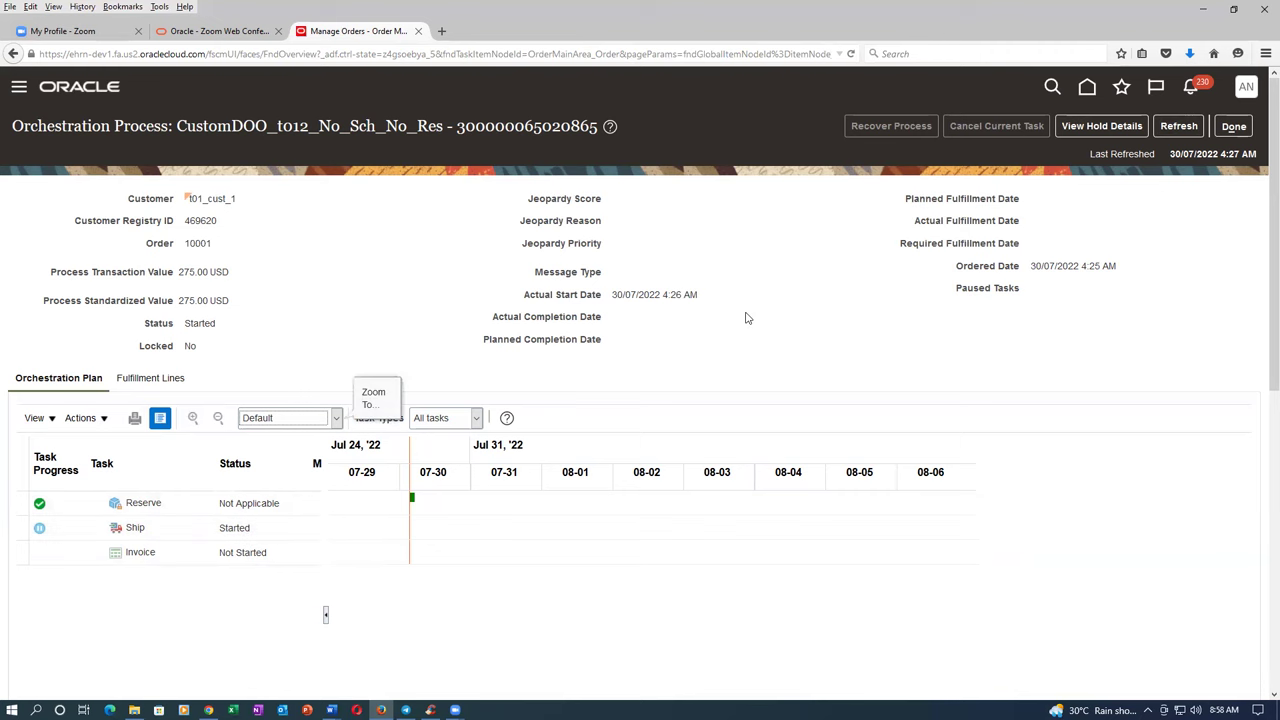
# Return to order 10001's page and bring up the actions for fulfillment line 1-1
pyautogui.click(1242, 126)
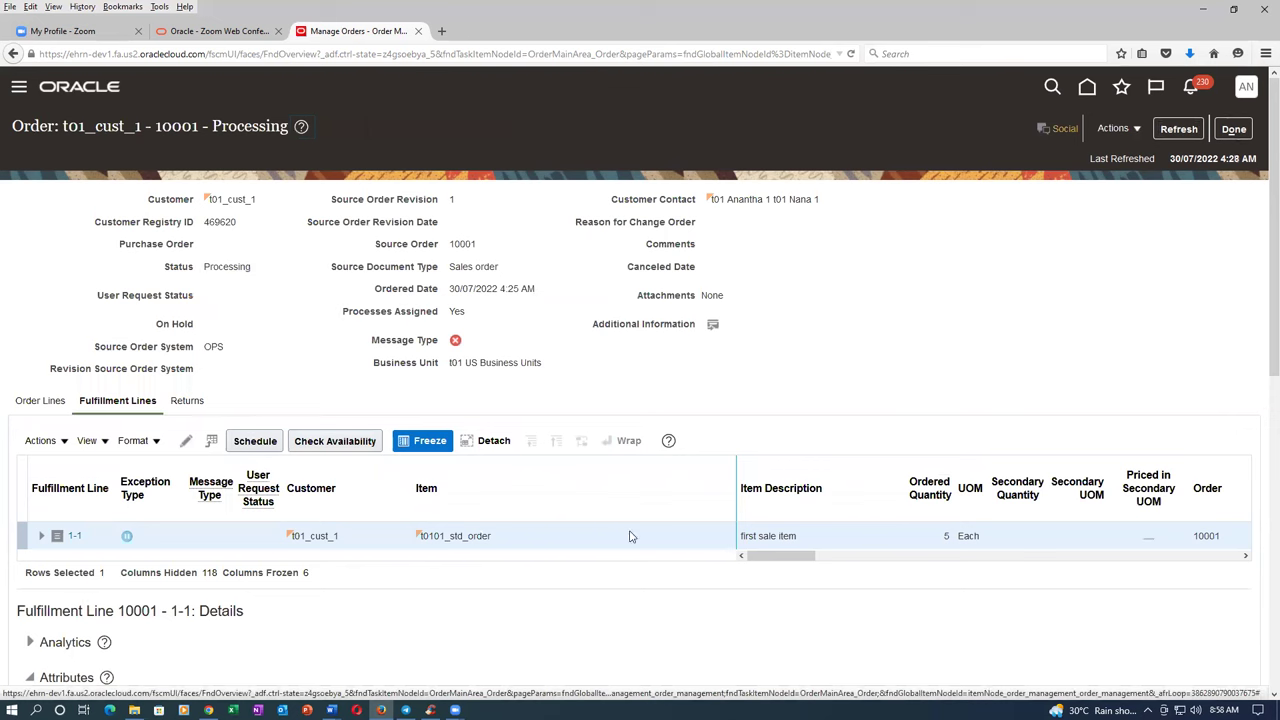
pyautogui.moveTo(797, 560)
pyautogui.mouseDown()
pyautogui.moveTo(829, 556)
pyautogui.moveTo(801, 566)
pyautogui.mouseUp()
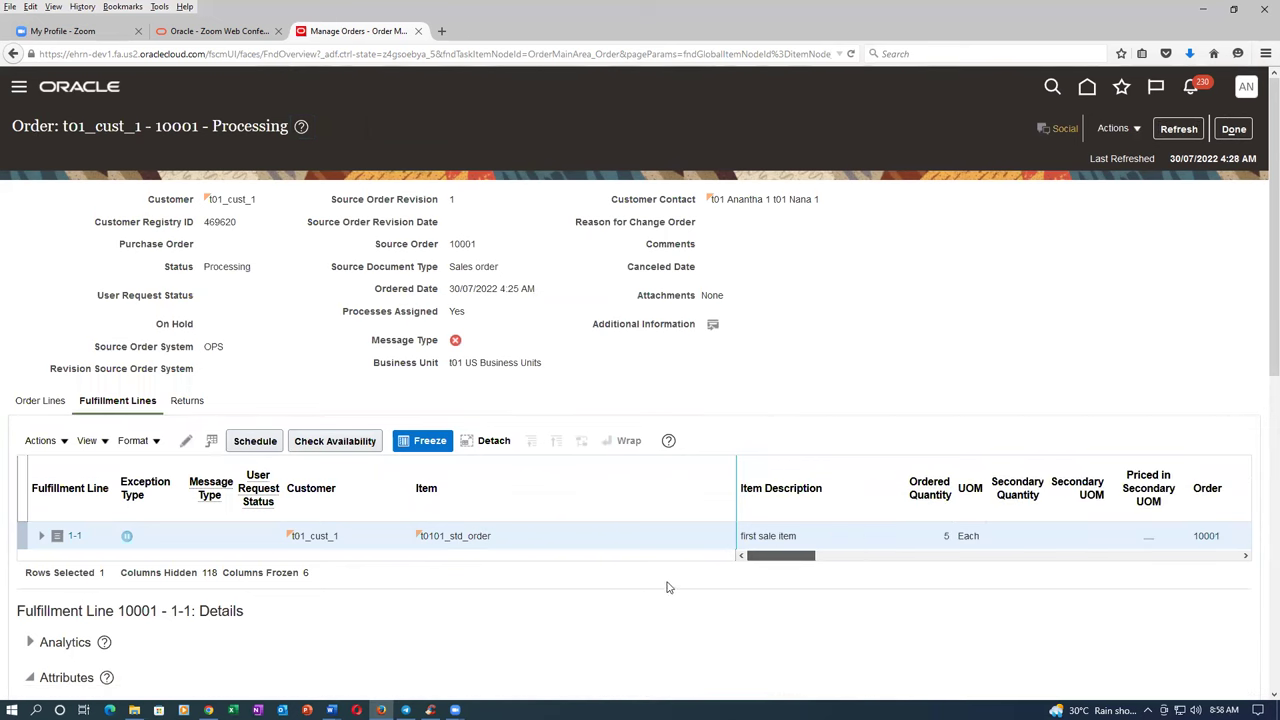
pyautogui.click(40, 440)
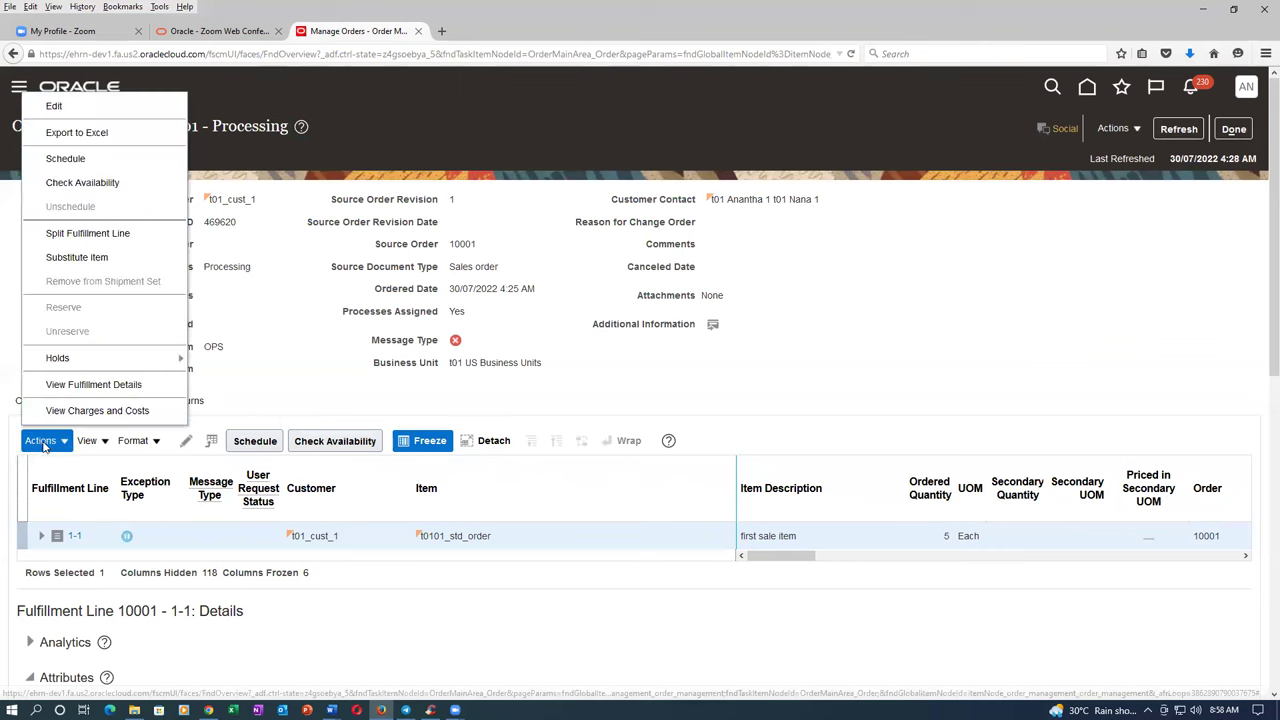
# Edit fulfillment line 1-1 to be sourced from Warehouse T011
pyautogui.click(50, 105)
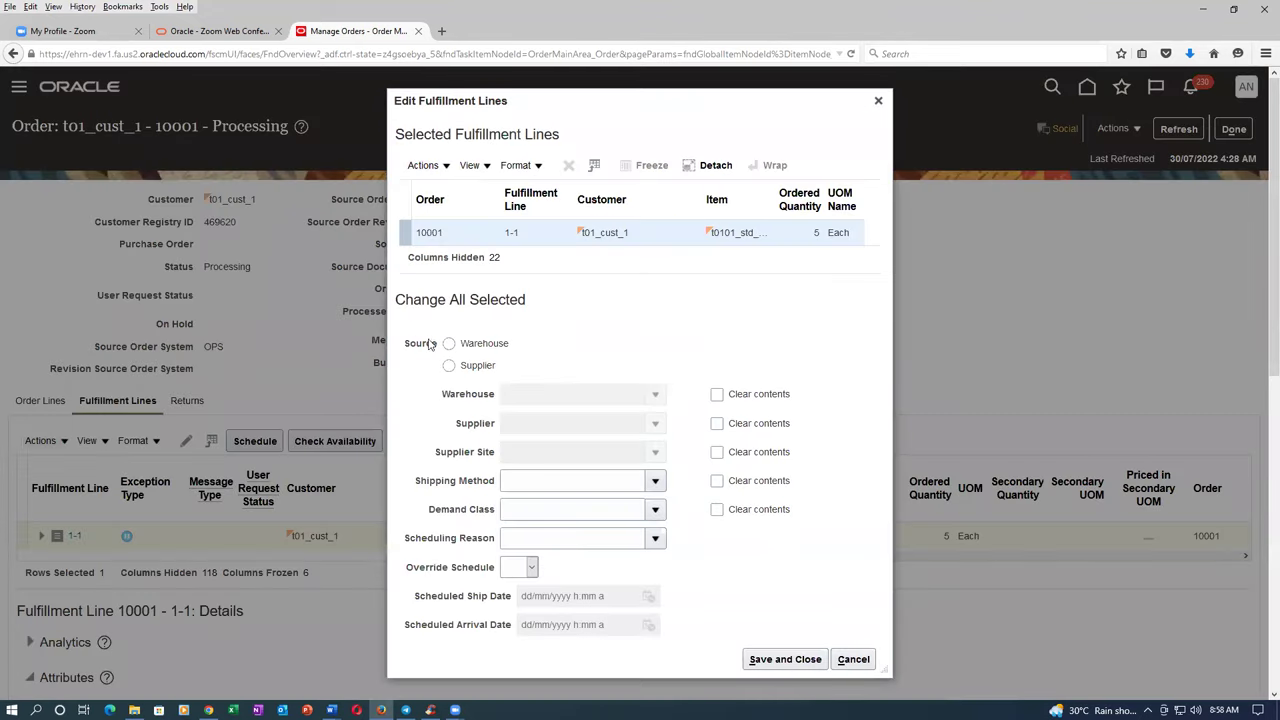
pyautogui.click(484, 347)
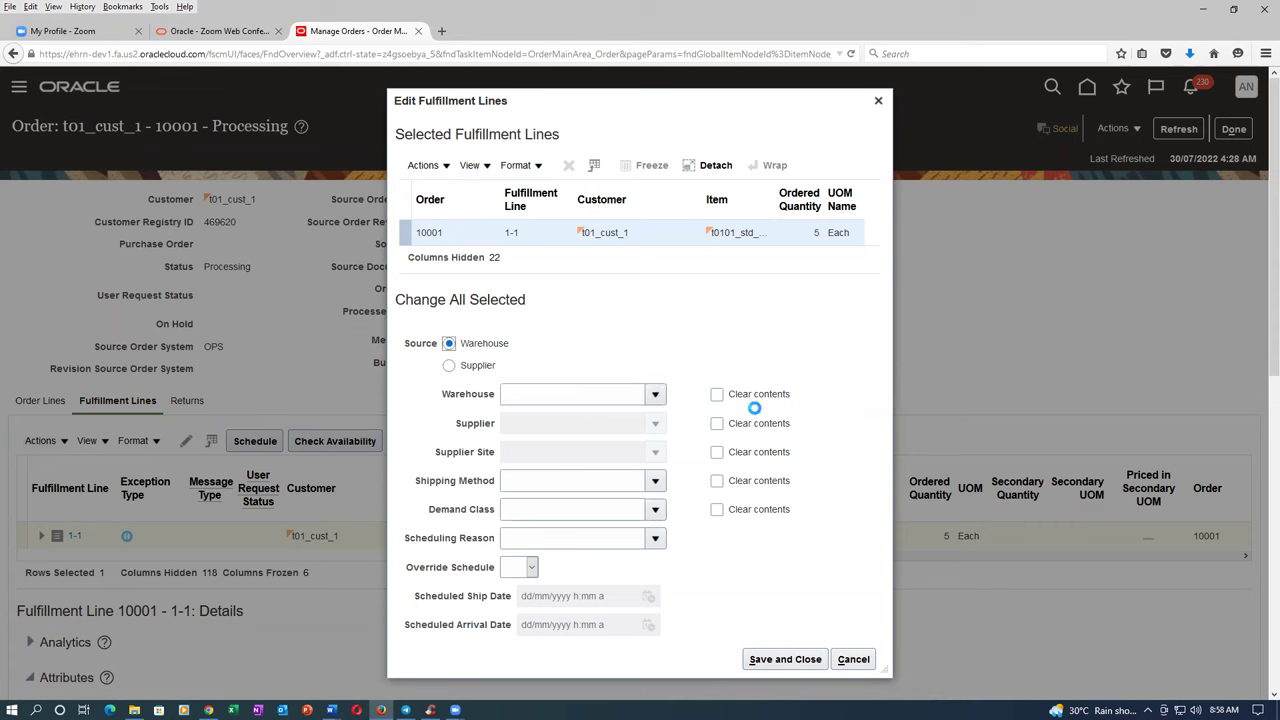
pyautogui.click(716, 396)
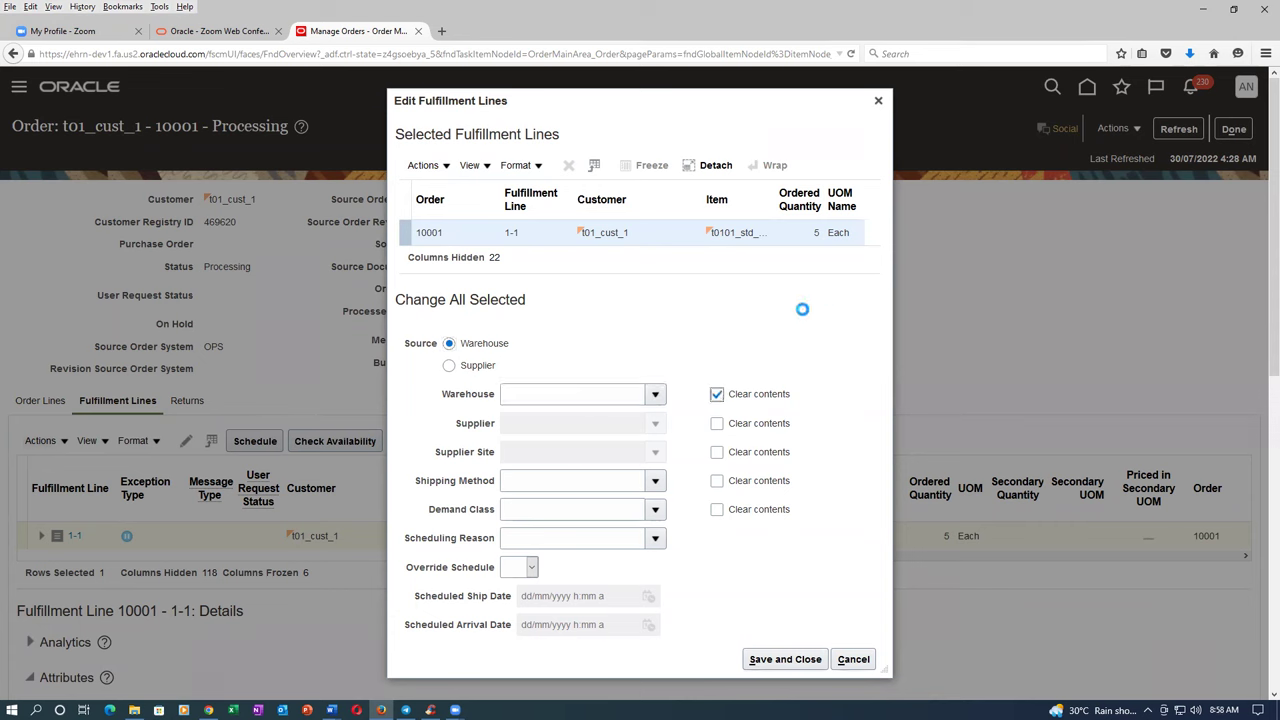
pyautogui.click(716, 396)
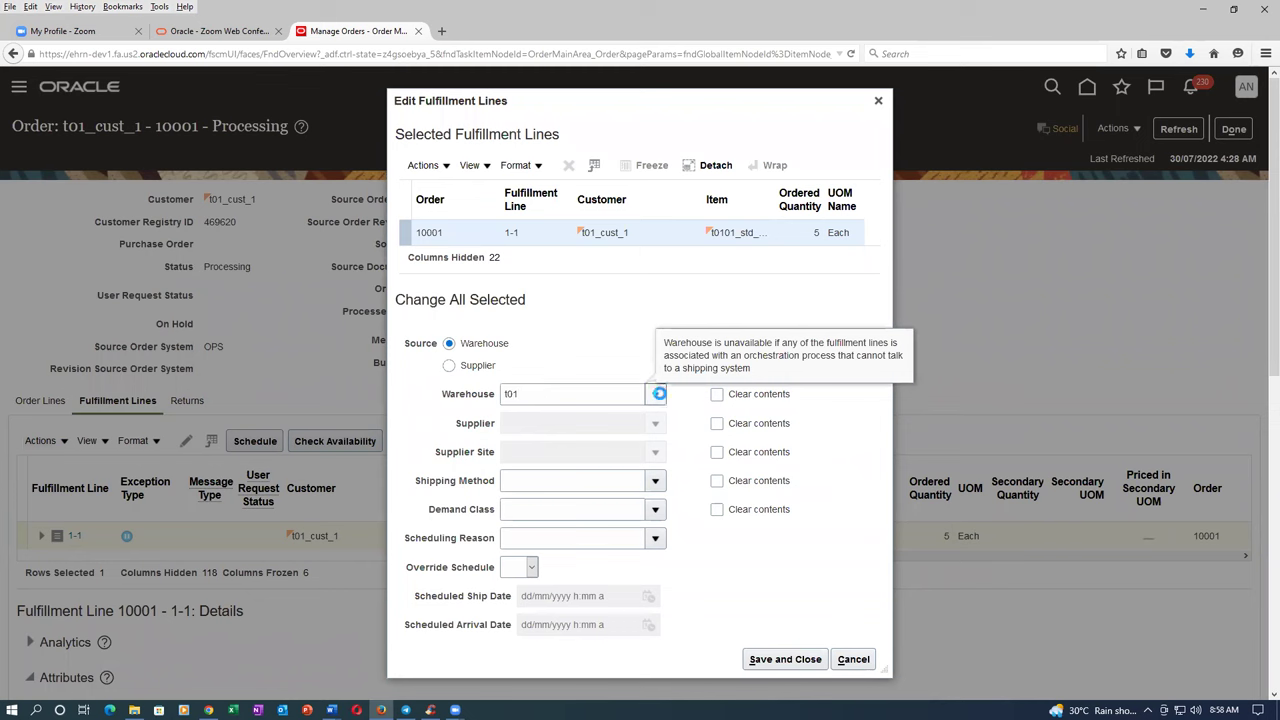
pyautogui.click(657, 397)
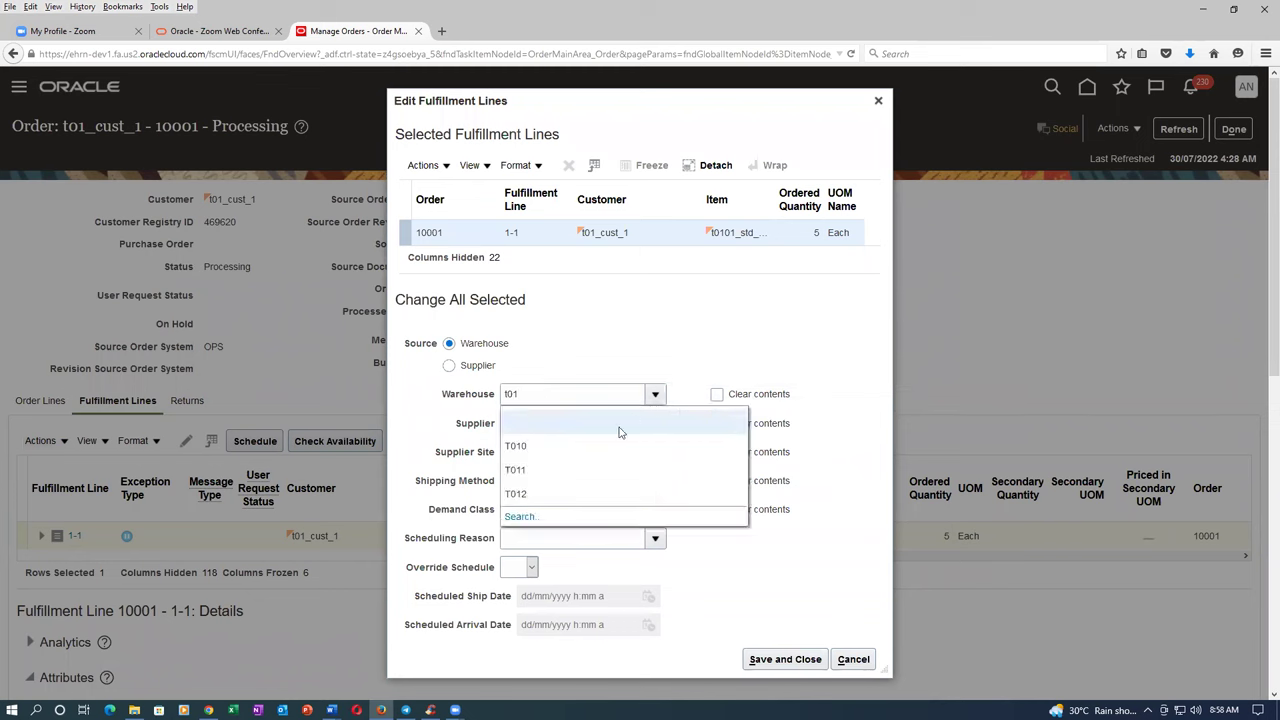
pyautogui.click(562, 474)
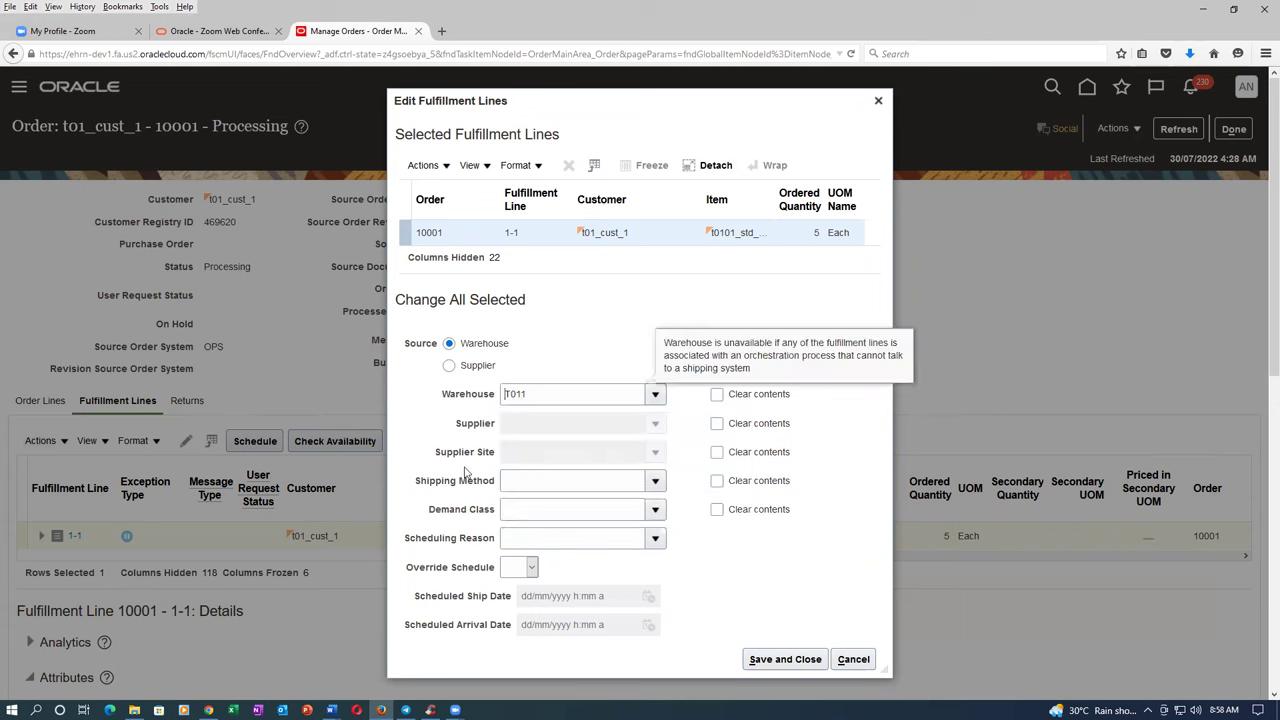
# Clear the line's shipping method and set Override Schedule to Yes
pyautogui.click(717, 481)
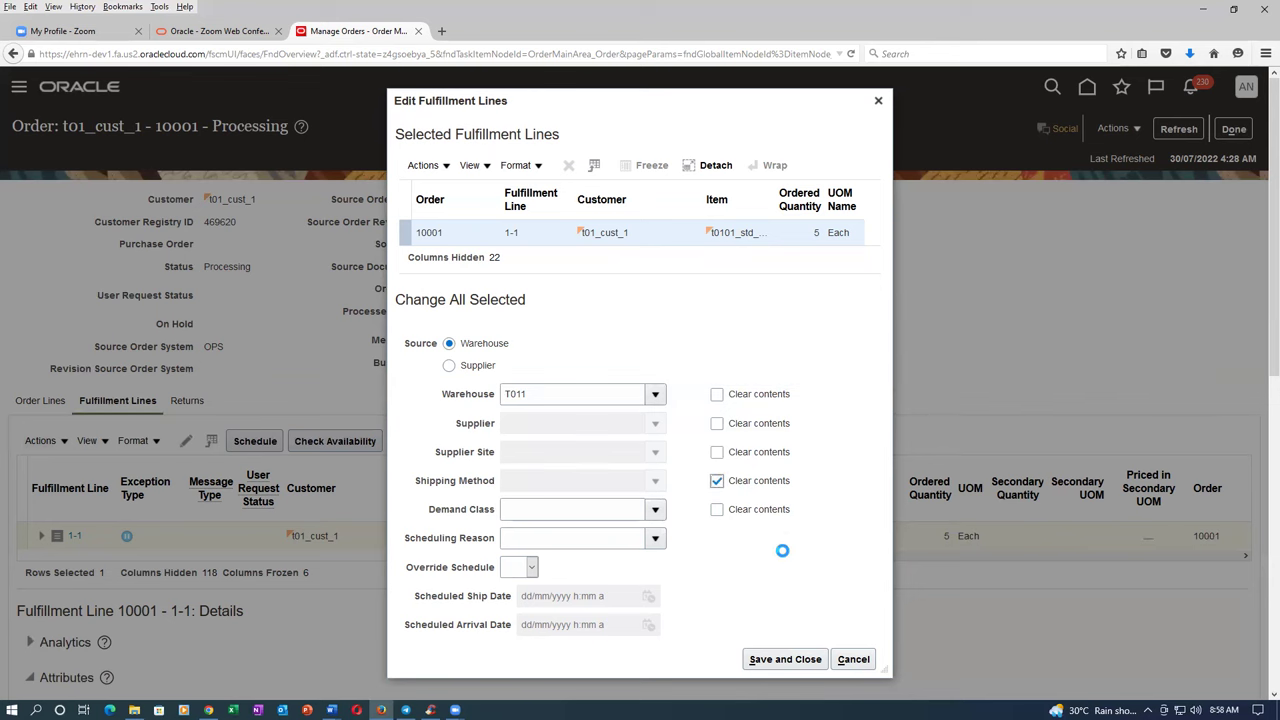
pyautogui.click(531, 567)
pyautogui.click(518, 608)
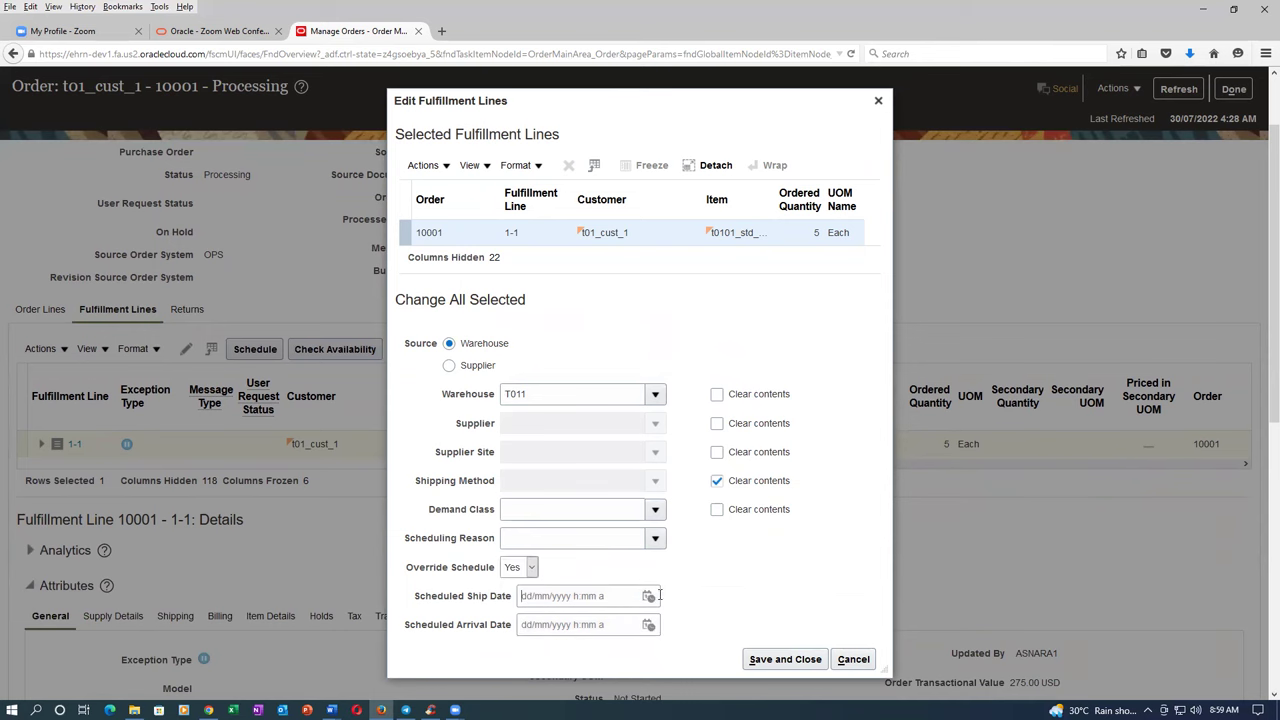
# Set scheduled ship date to 02/08/2022 and arrival date to 03/08/2022 4:29 AM, then save
pyautogui.click(648, 596)
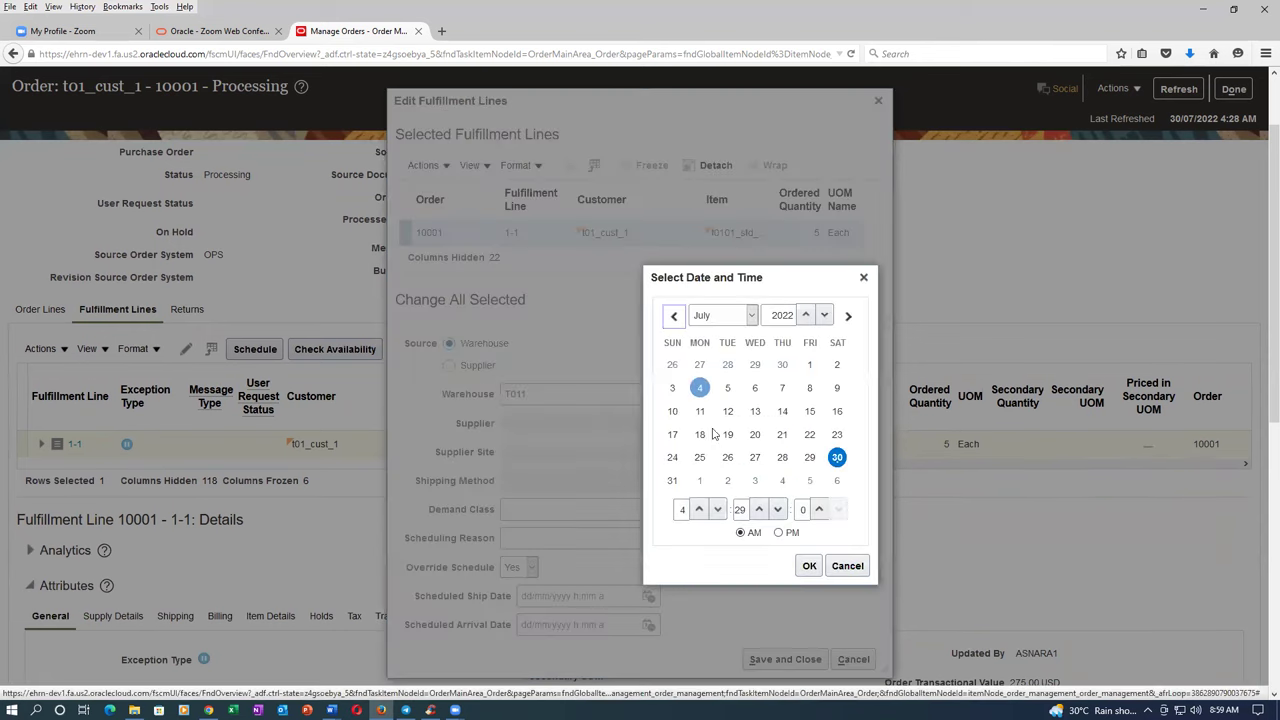
pyautogui.click(727, 480)
pyautogui.click(809, 566)
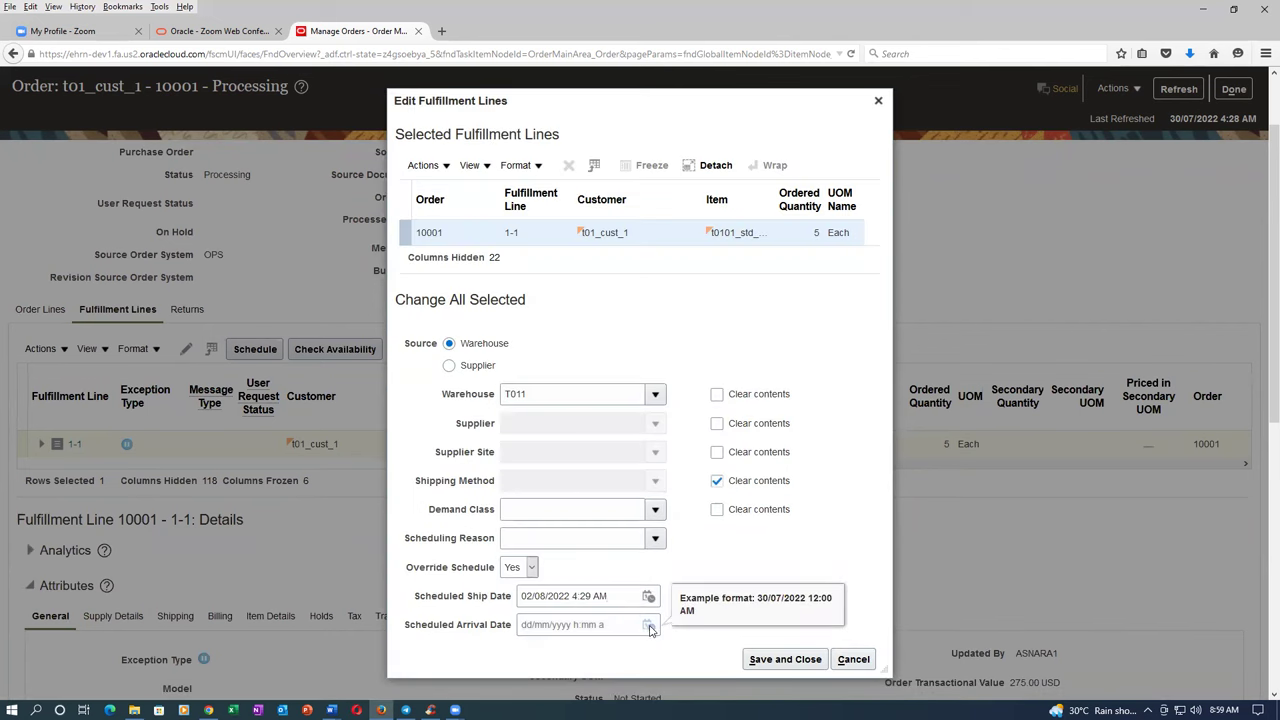
pyautogui.click(648, 624)
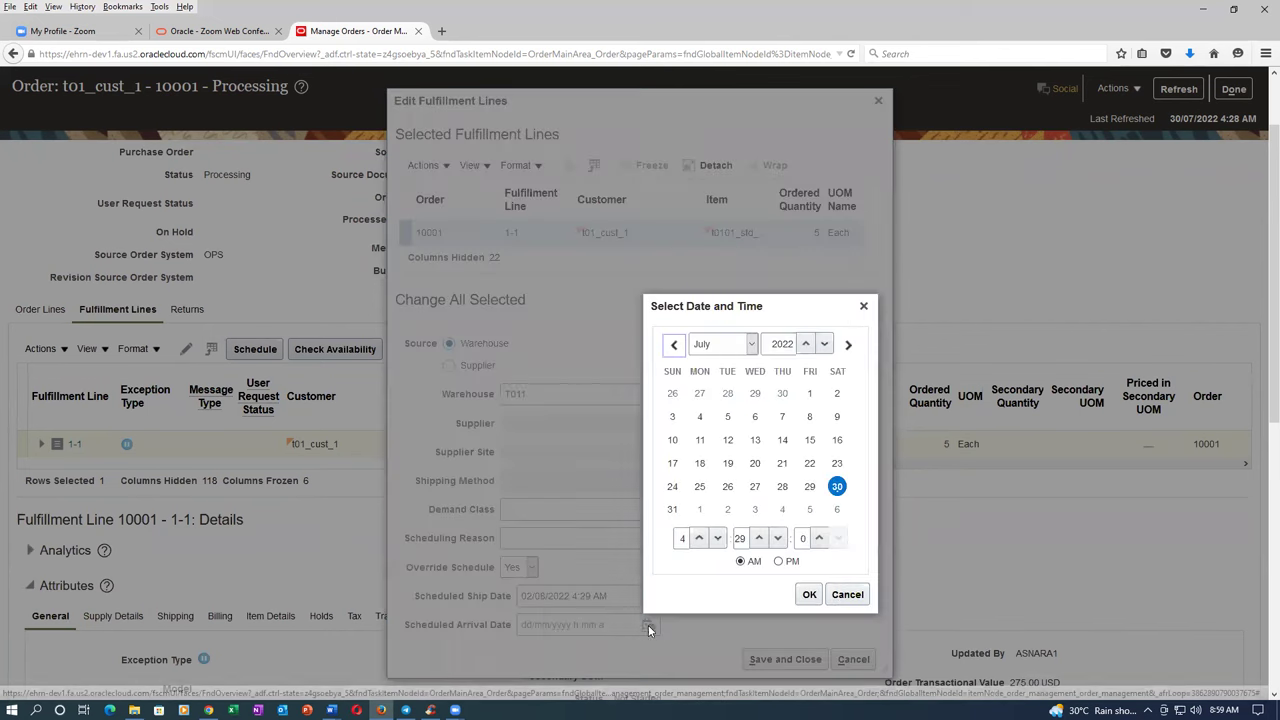
pyautogui.click(755, 510)
pyautogui.click(809, 594)
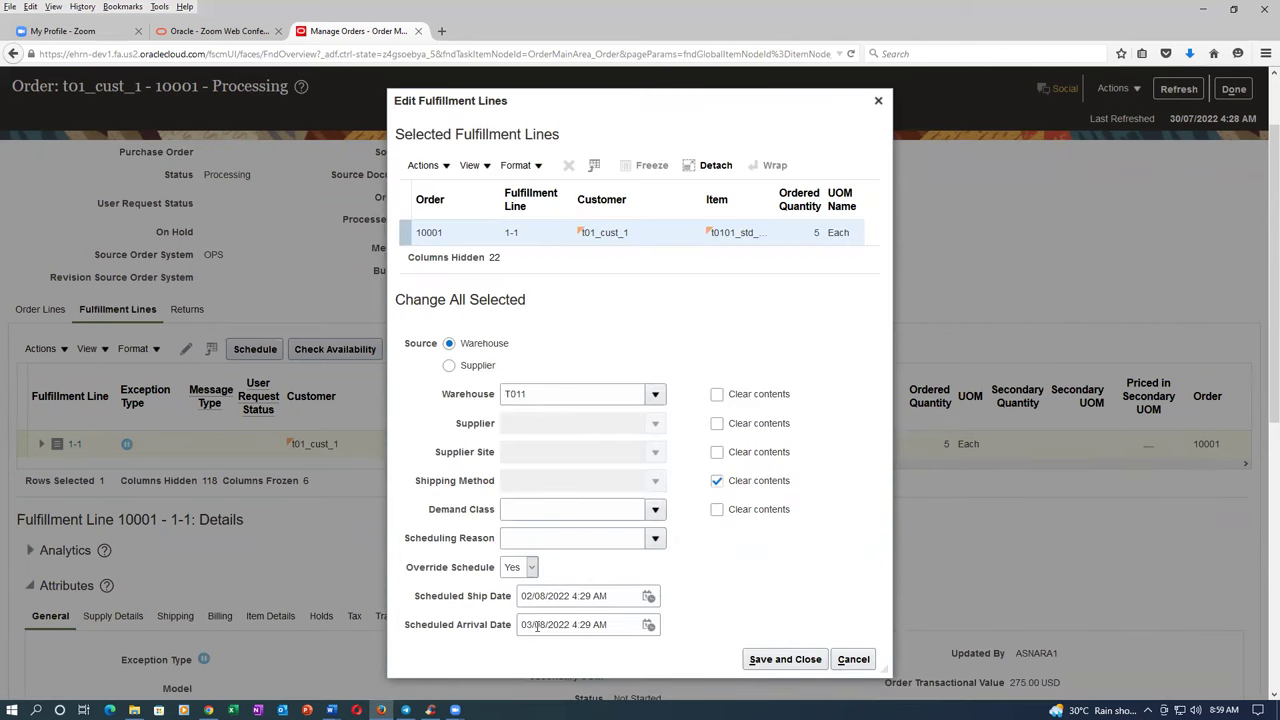
pyautogui.click(785, 659)
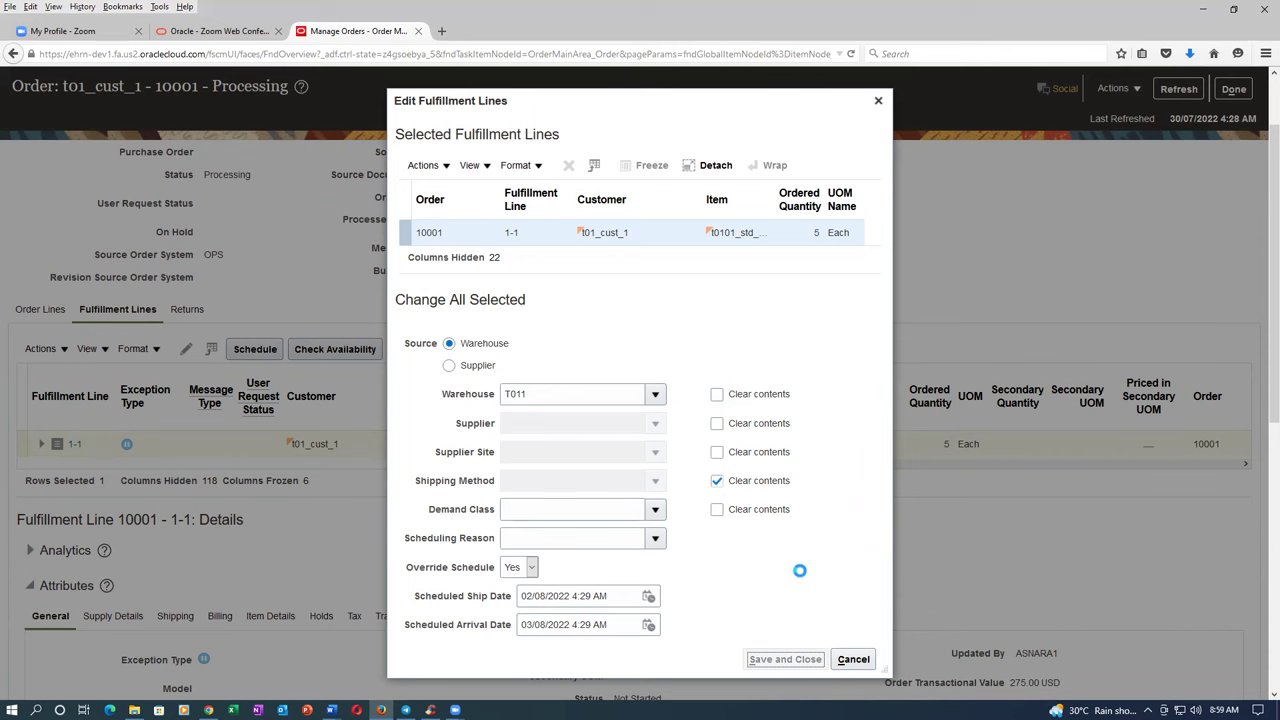
# Dismiss the still-processing warning, refresh order 10001, and open its Message Type error
pyautogui.click(821, 557)
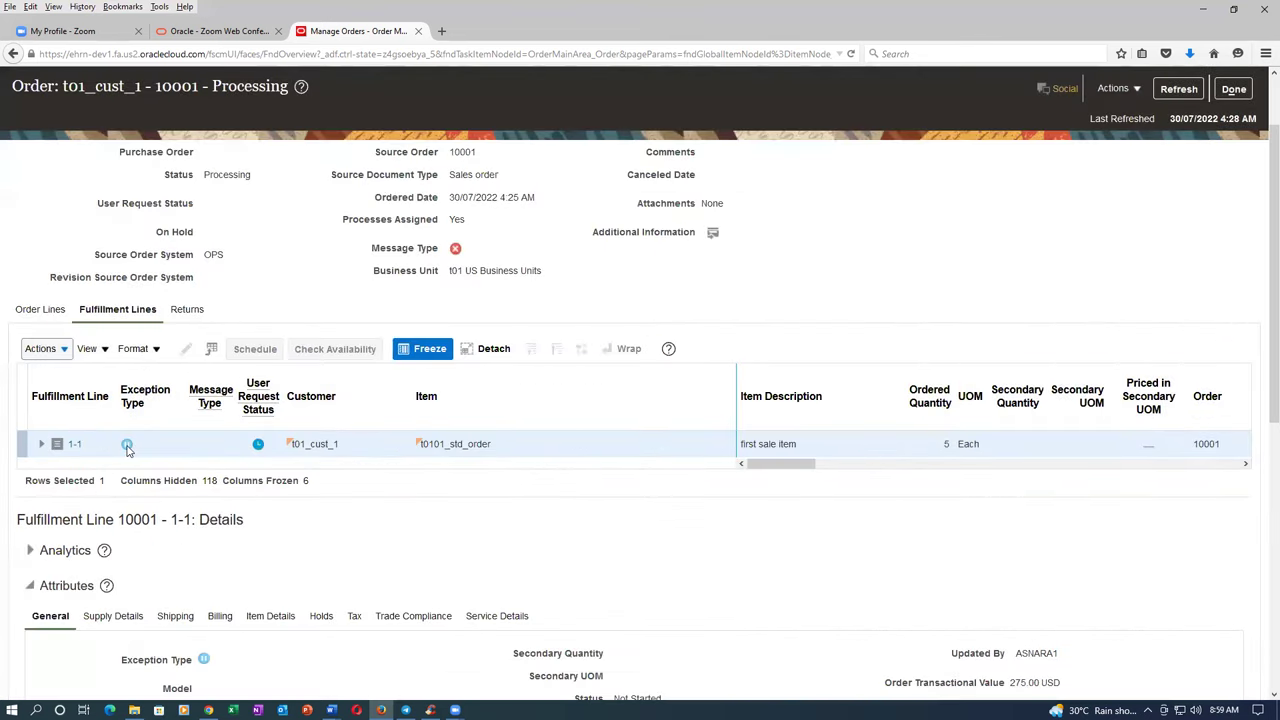
pyautogui.moveTo(127, 449)
pyautogui.click(1180, 92)
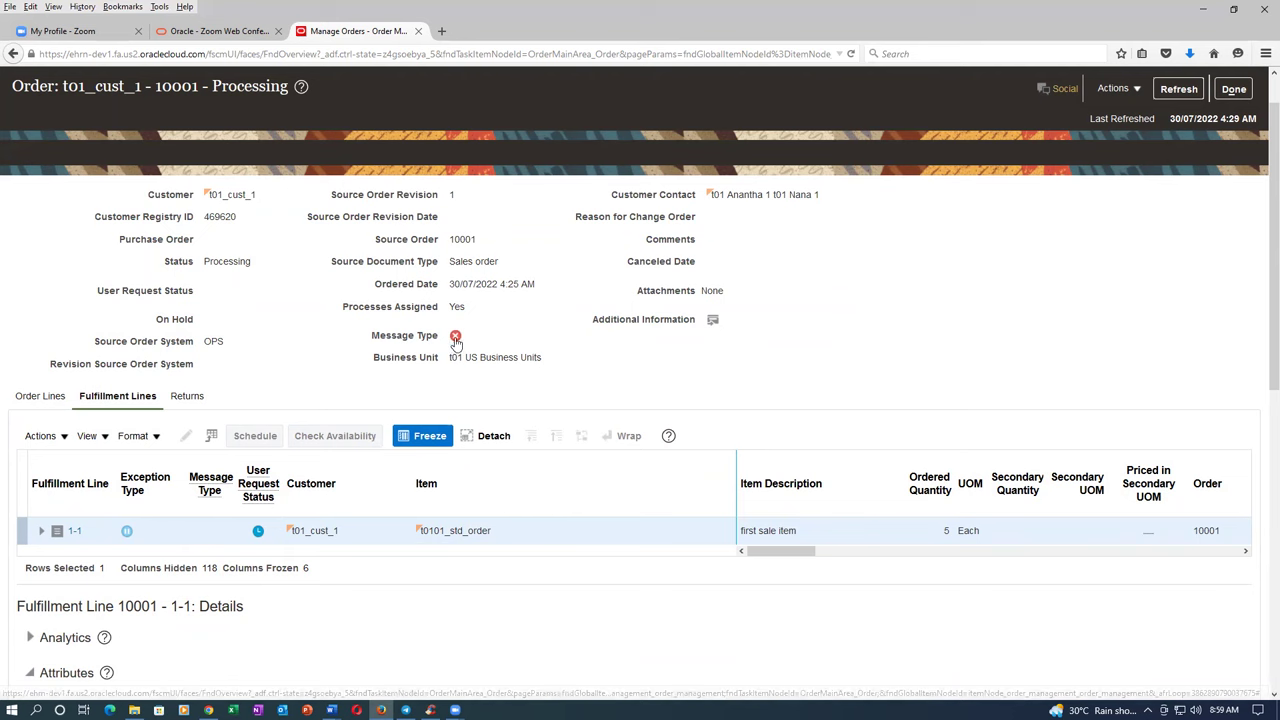
pyautogui.click(456, 336)
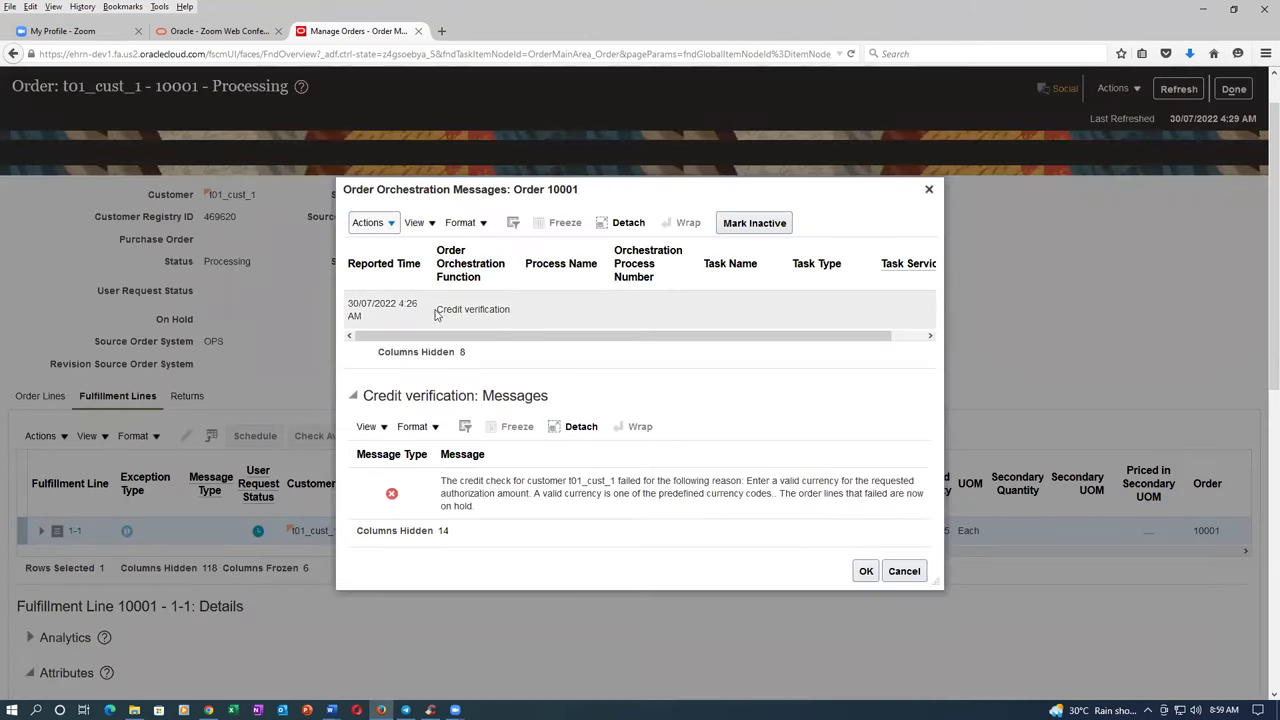
# Review the Credit verification failure citing an invalid currency, then close the messages
pyautogui.click(436, 313)
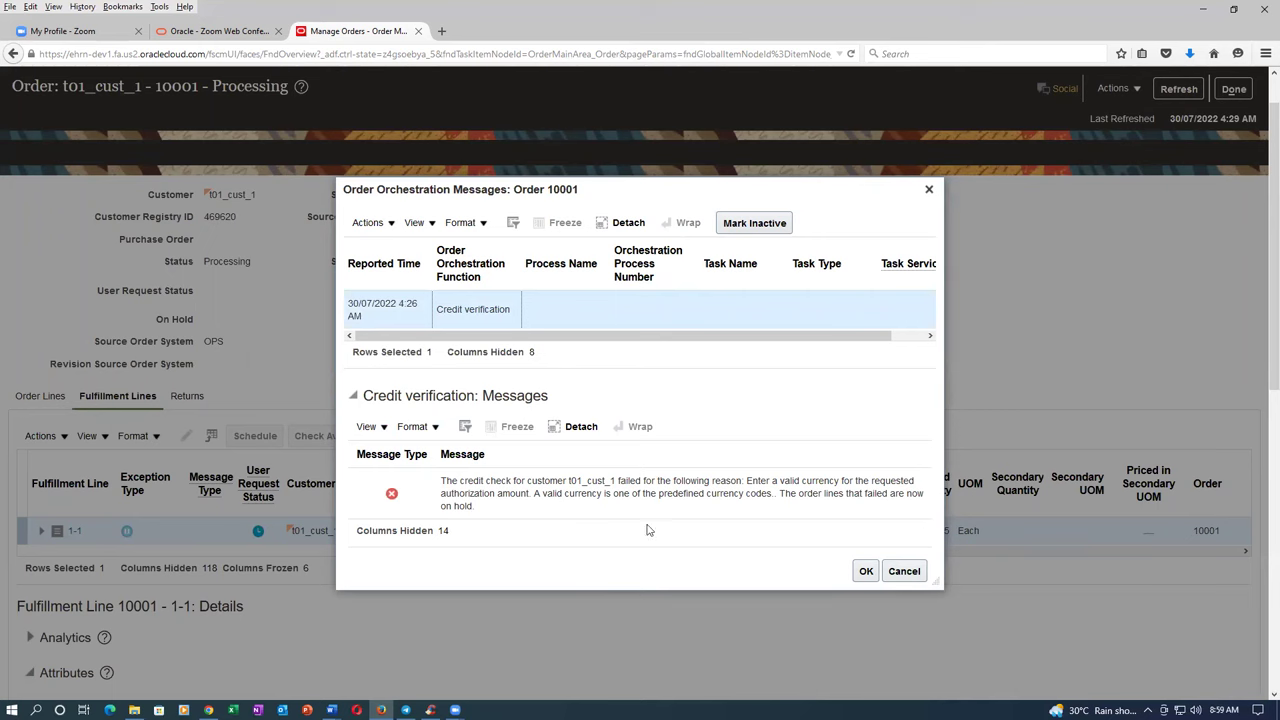
pyautogui.click(866, 571)
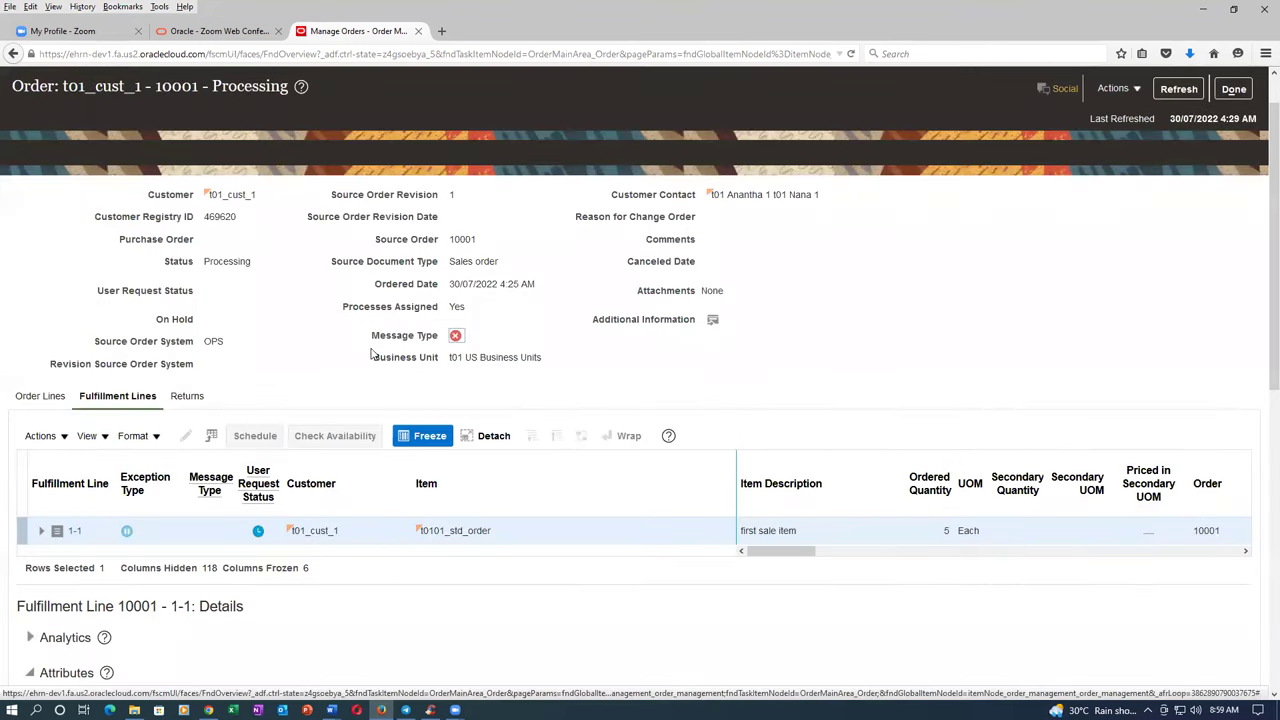
# Load the Oracle Welcome home page in a new tab from the server address, keeping order 10001 open
pyautogui.rightClick(362, 32)
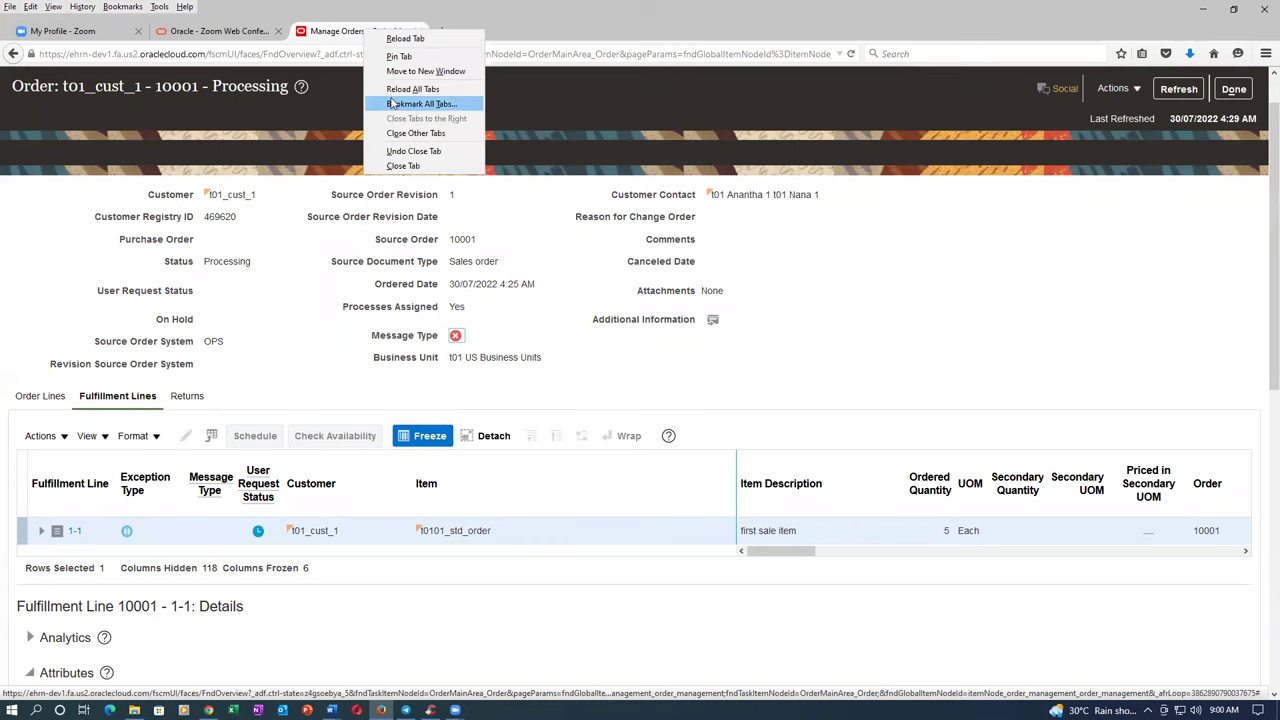
pyautogui.click(758, 258)
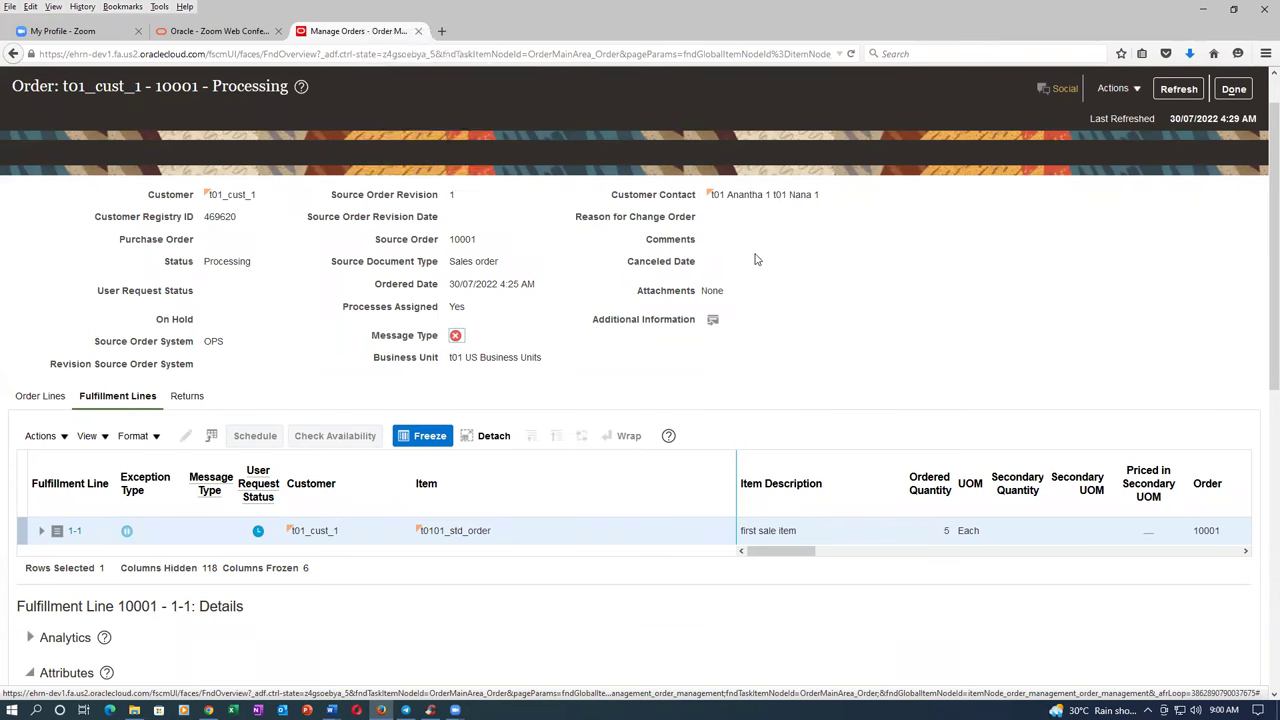
pyautogui.click(187, 54)
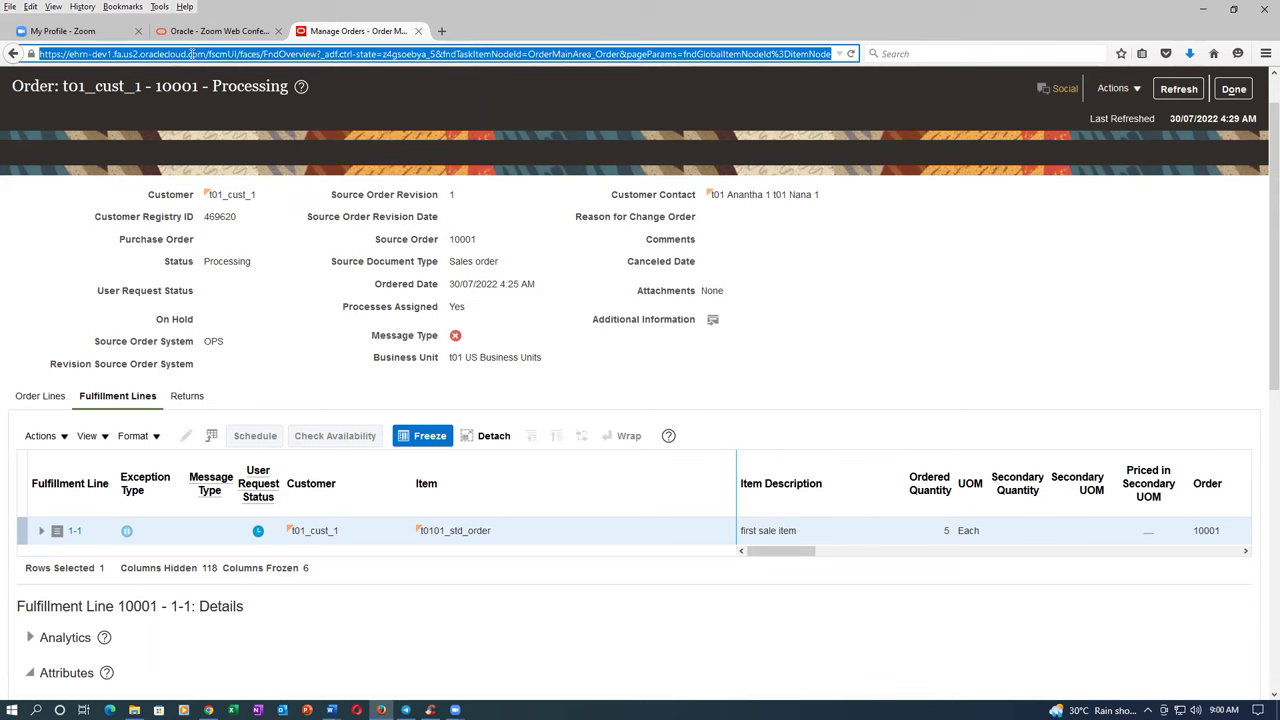
pyautogui.click(191, 54)
pyautogui.hotkey('shift', 'Right')
pyautogui.hotkey('shift', 'Right')
pyautogui.hotkey('shift', 'Right')
pyautogui.hotkey('shift', 'Right')
pyautogui.hotkey('shift', 'Right')
pyautogui.hotkey('shift', 'Right')
pyautogui.hotkey('shift', 'Right')
pyautogui.hotkey('shift', 'Right')
pyautogui.hotkey('shift', 'Right')
pyautogui.hotkey('shift', 'Right')
pyautogui.hotkey('shift', 'Right')
pyautogui.hotkey('shift', 'Right')
pyautogui.hotkey('shift', 'Right')
pyautogui.hotkey('shift', 'Right')
pyautogui.hotkey('shift', 'Right')
pyautogui.hotkey('shift', 'Right')
pyautogui.hotkey('shift', 'Right')
pyautogui.hotkey('shift', 'Right')
pyautogui.hotkey('shift', 'Right')
pyautogui.hotkey('shift', 'Right')
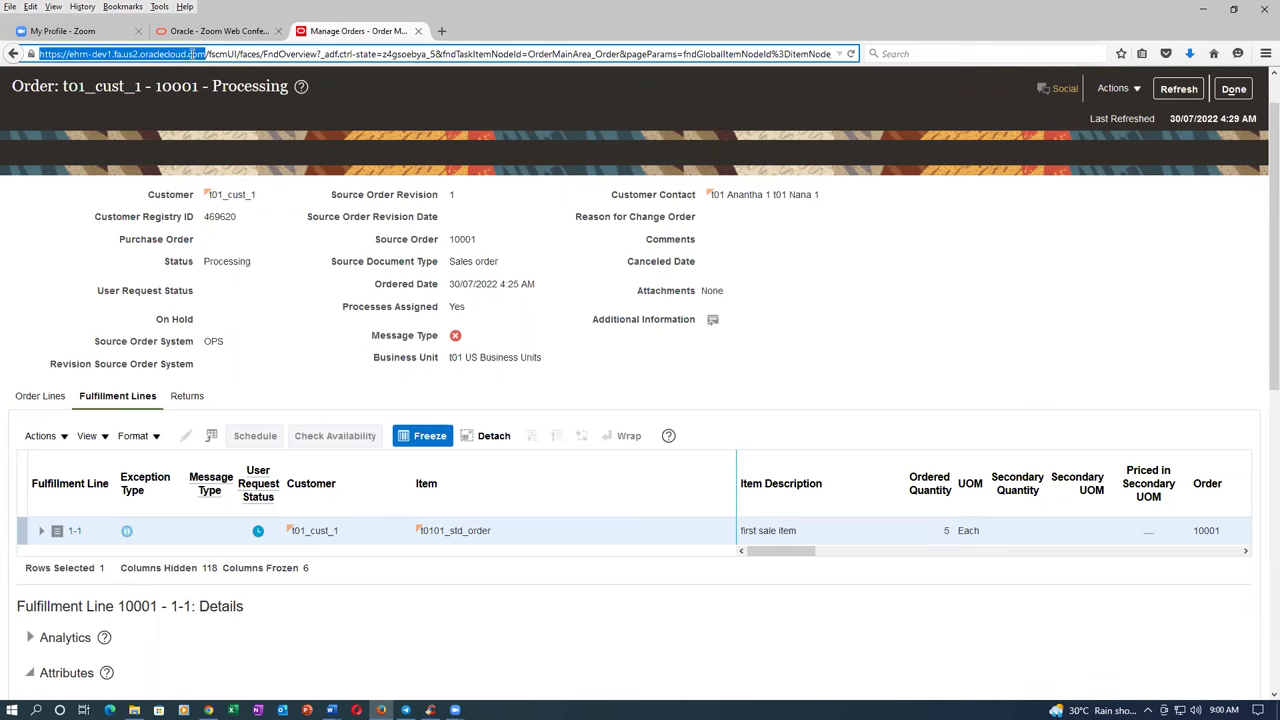
pyautogui.click(441, 31)
pyautogui.write('https://ehrn-dev1.fa.us2.oraclecloud.com')
pyautogui.press('Return')
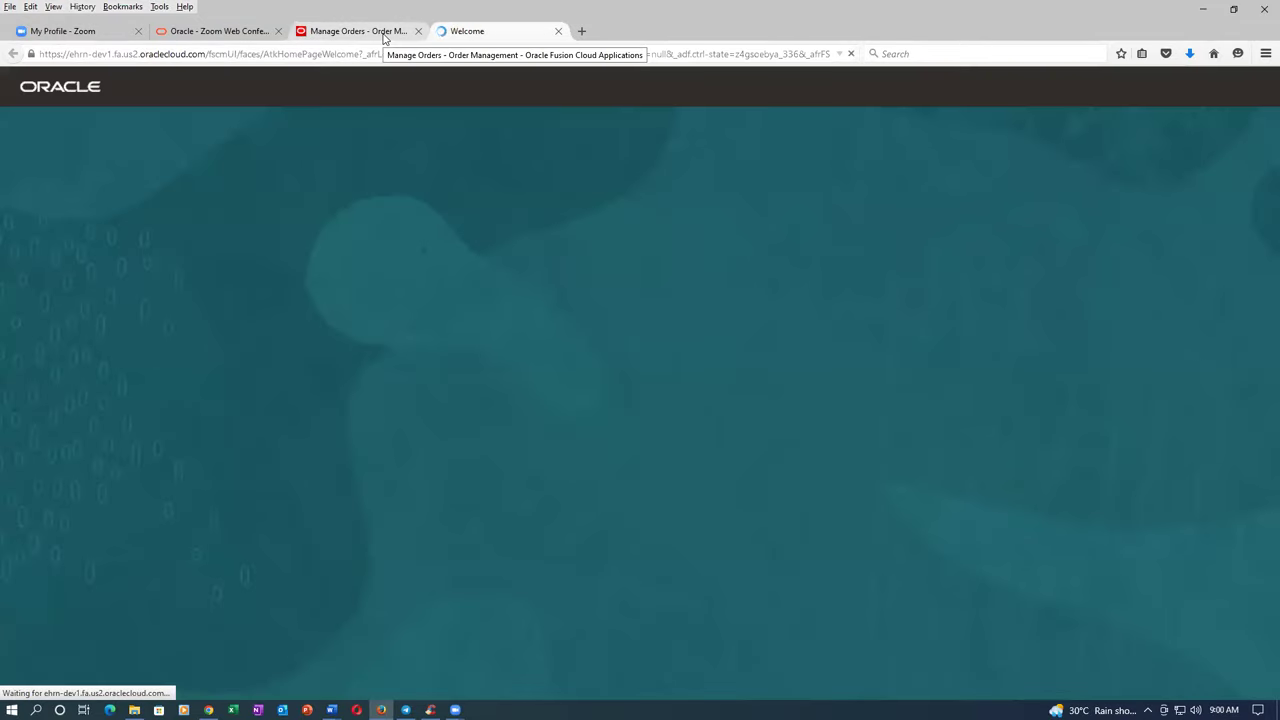
pyautogui.click(383, 36)
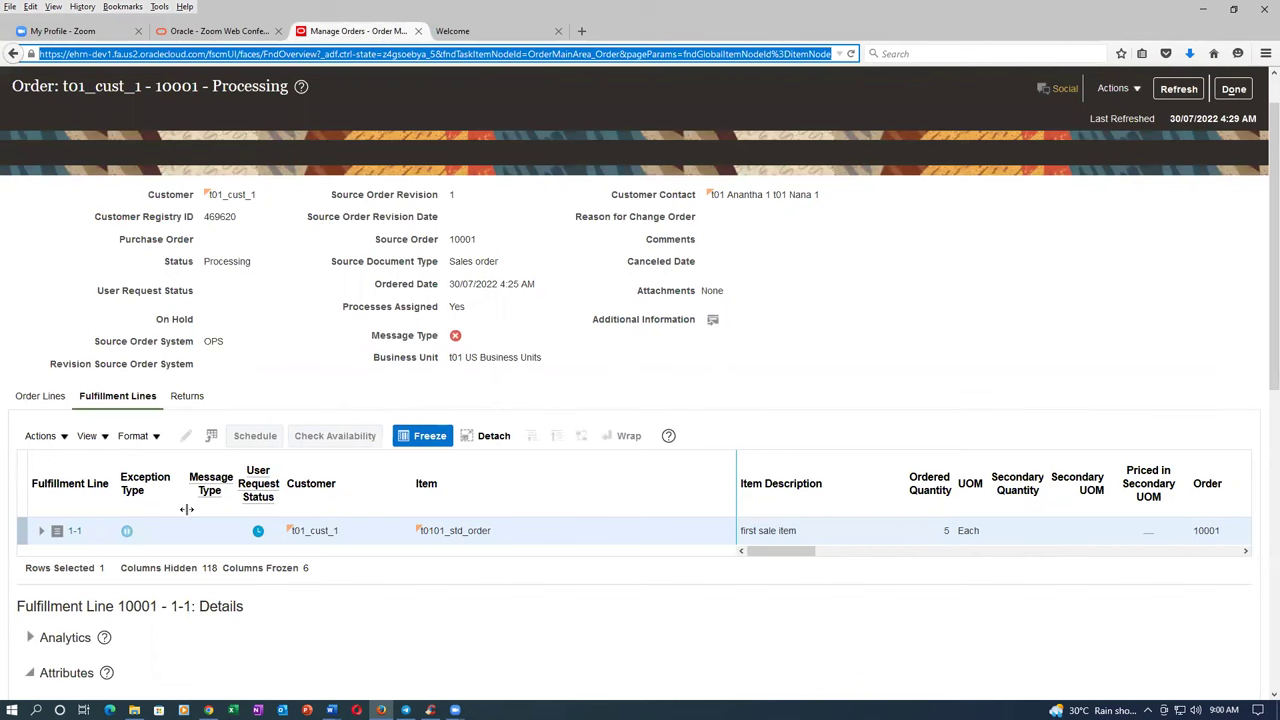
# Refresh order 10001 at 4:30 AM and switch it back to Fulfillment View
pyautogui.click(44, 436)
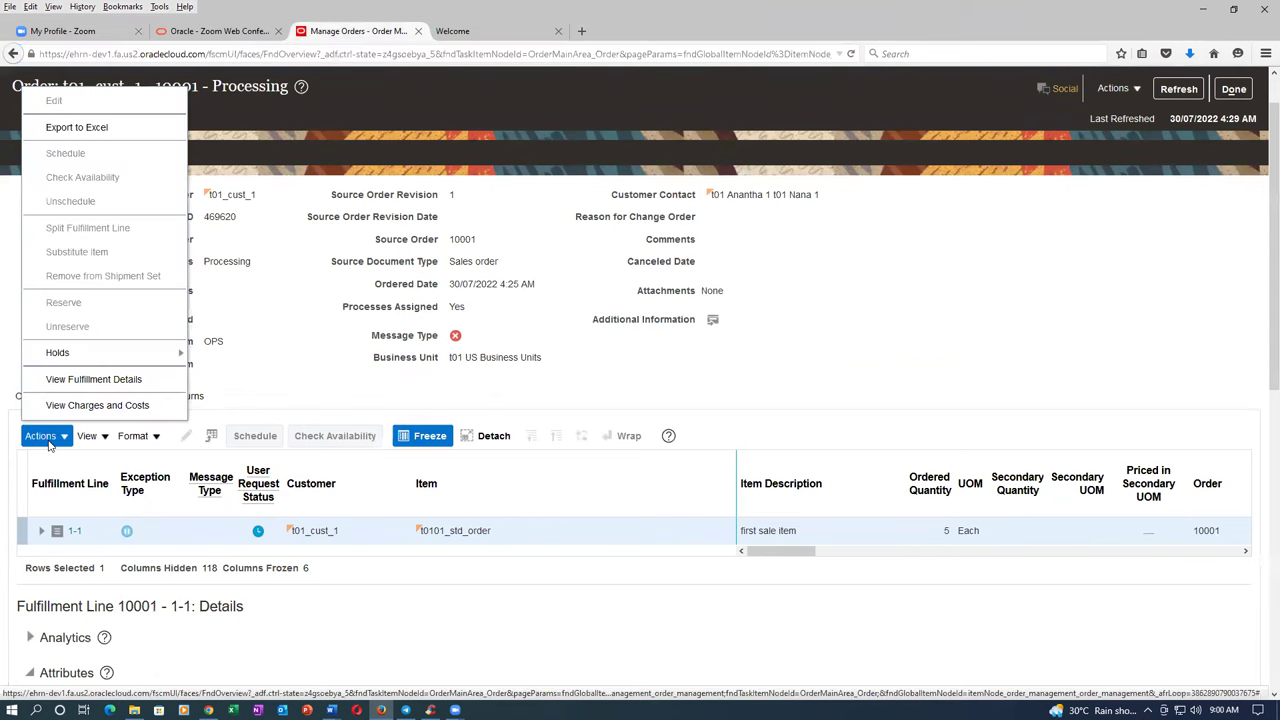
pyautogui.moveTo(72, 352)
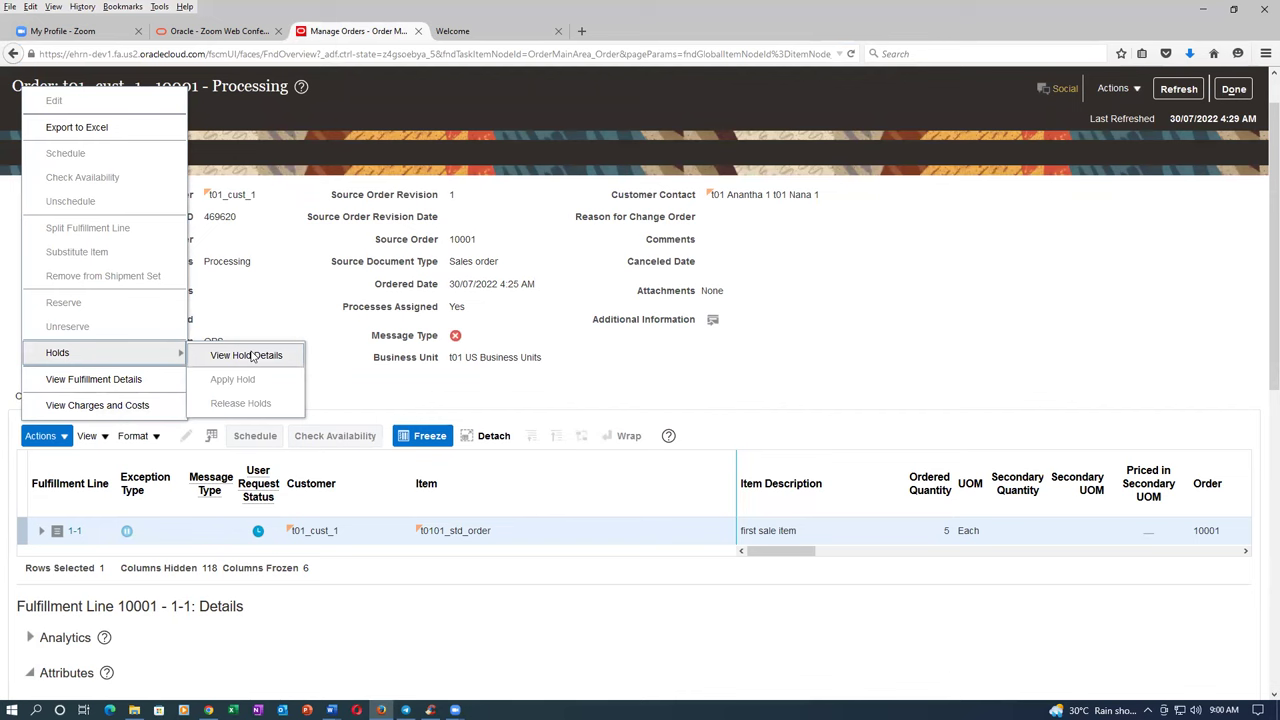
pyautogui.click(1219, 146)
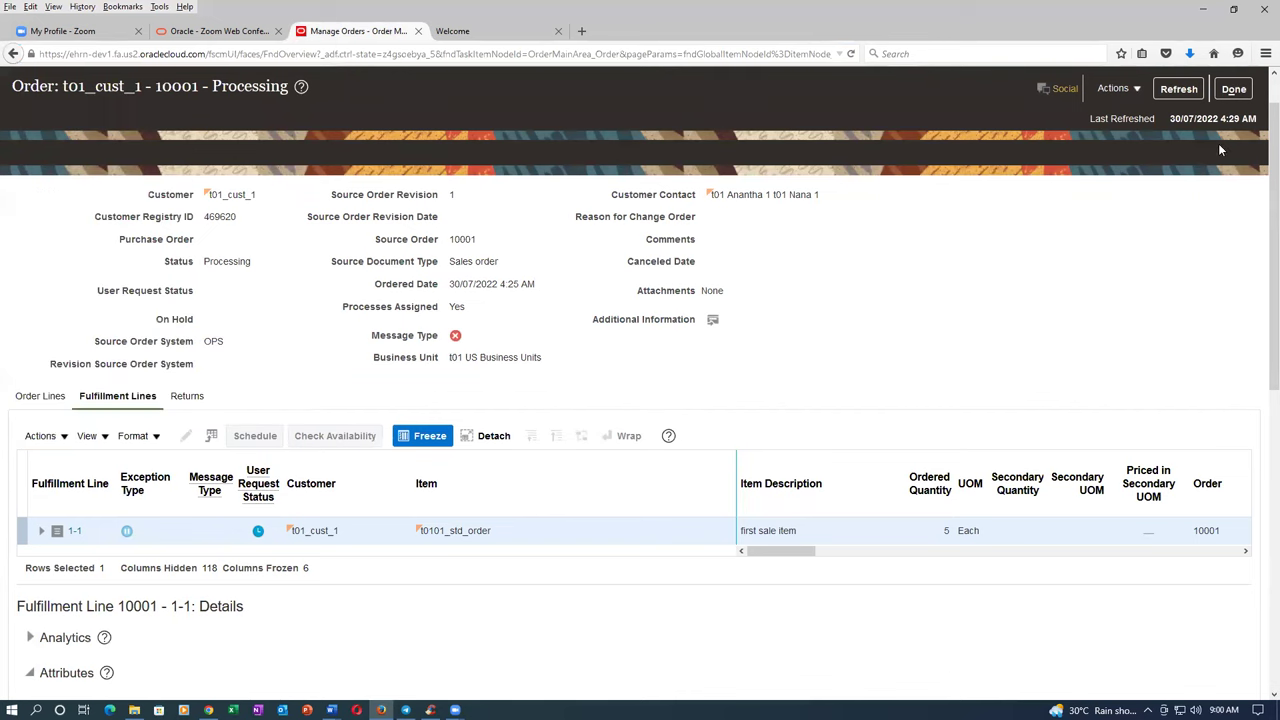
pyautogui.click(1233, 89)
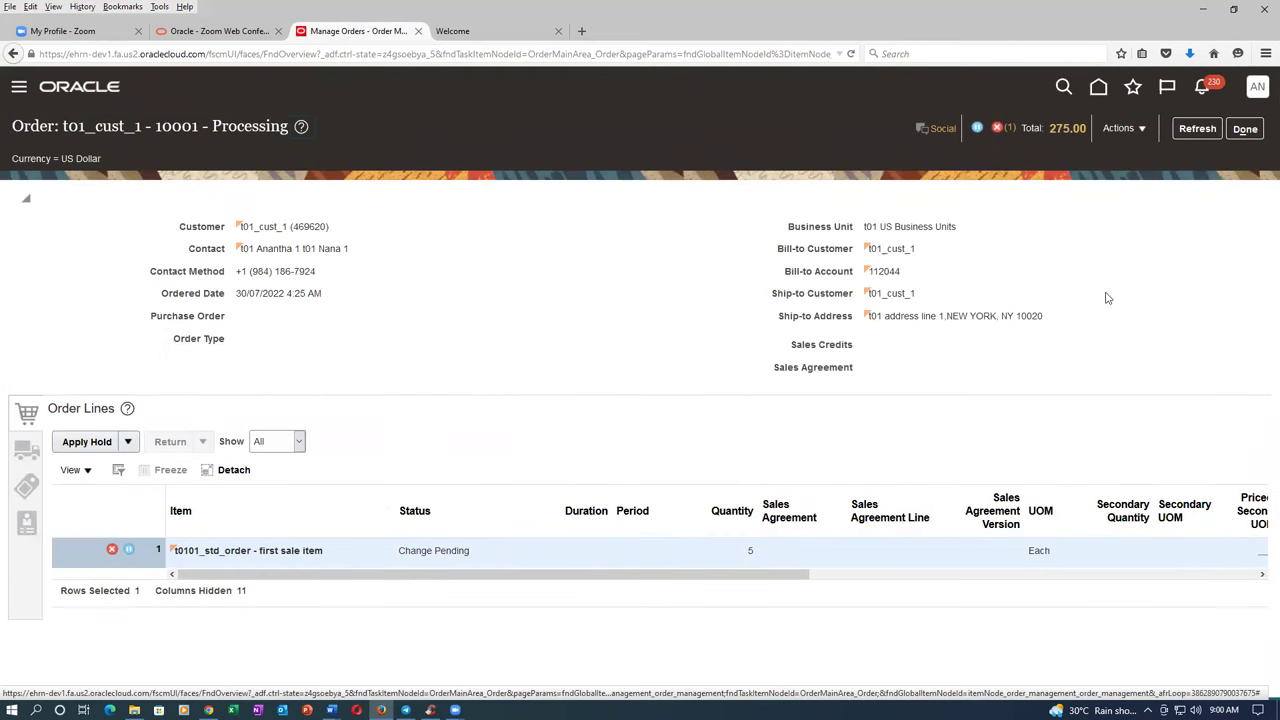
pyautogui.click(1196, 130)
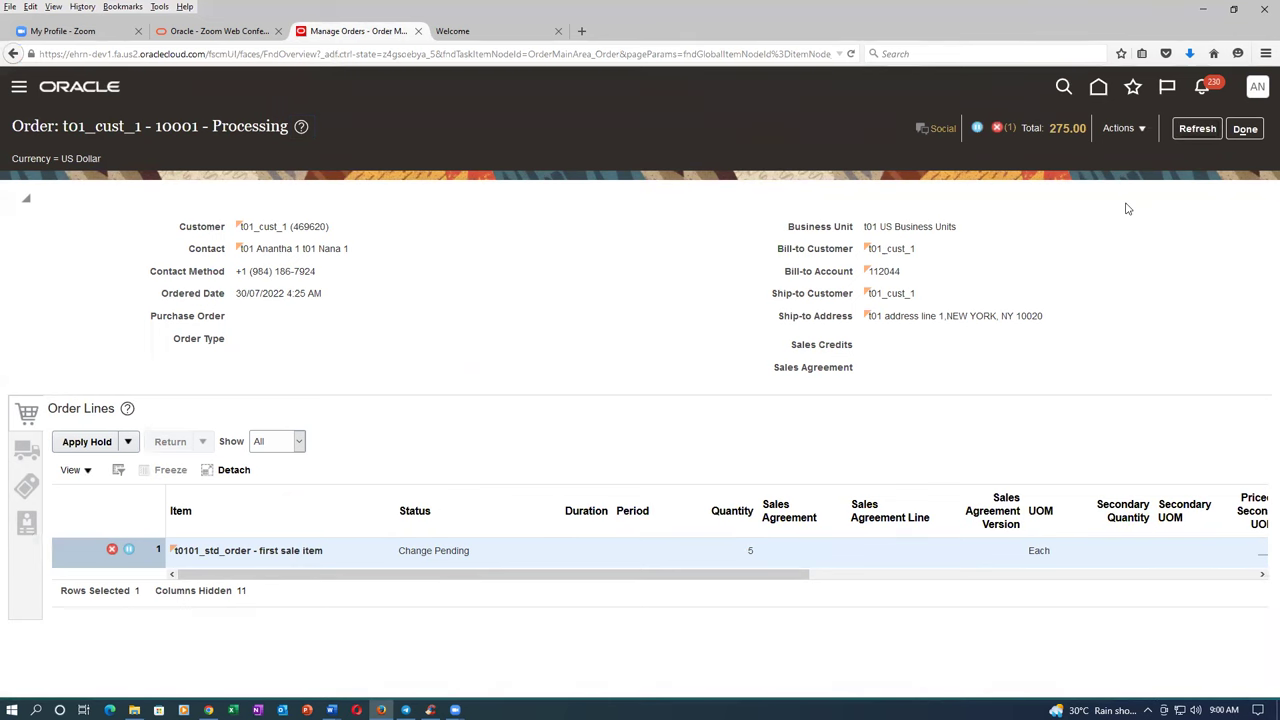
pyautogui.click(1132, 133)
pyautogui.click(1062, 304)
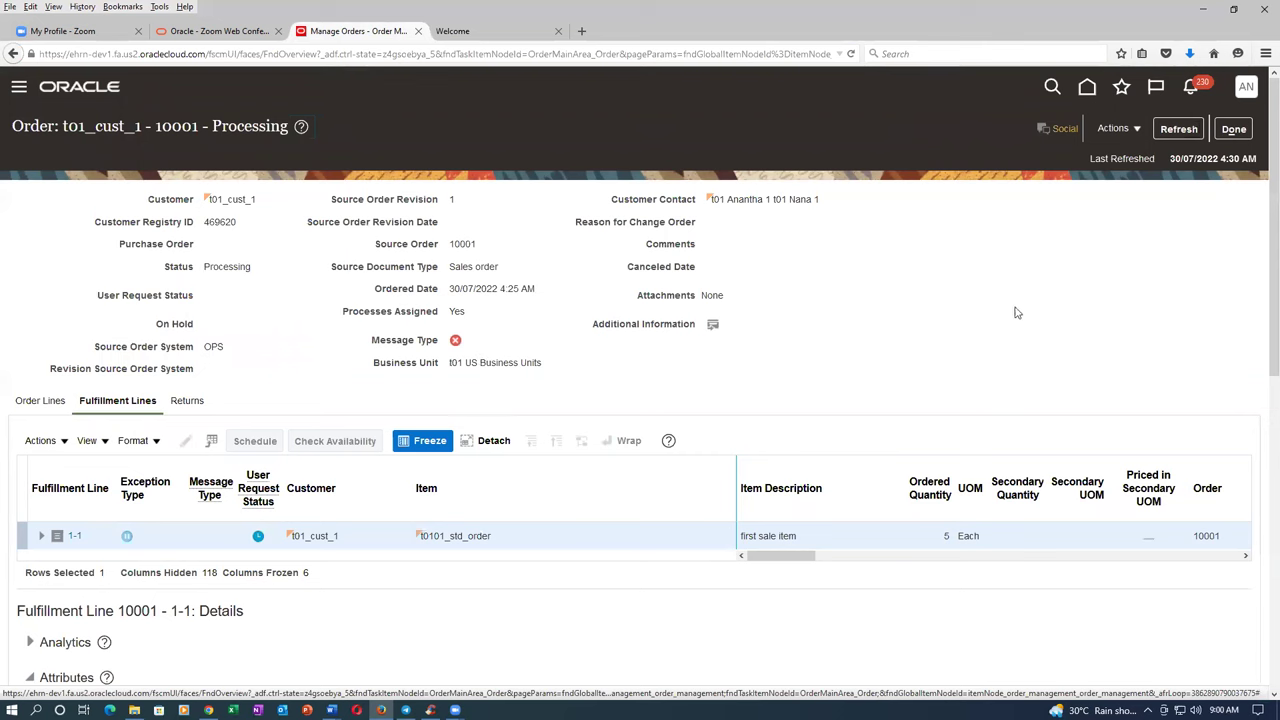
# Refresh the fulfillment lines twice and open the line's Orchestration Process Number link
pyautogui.click(1175, 130)
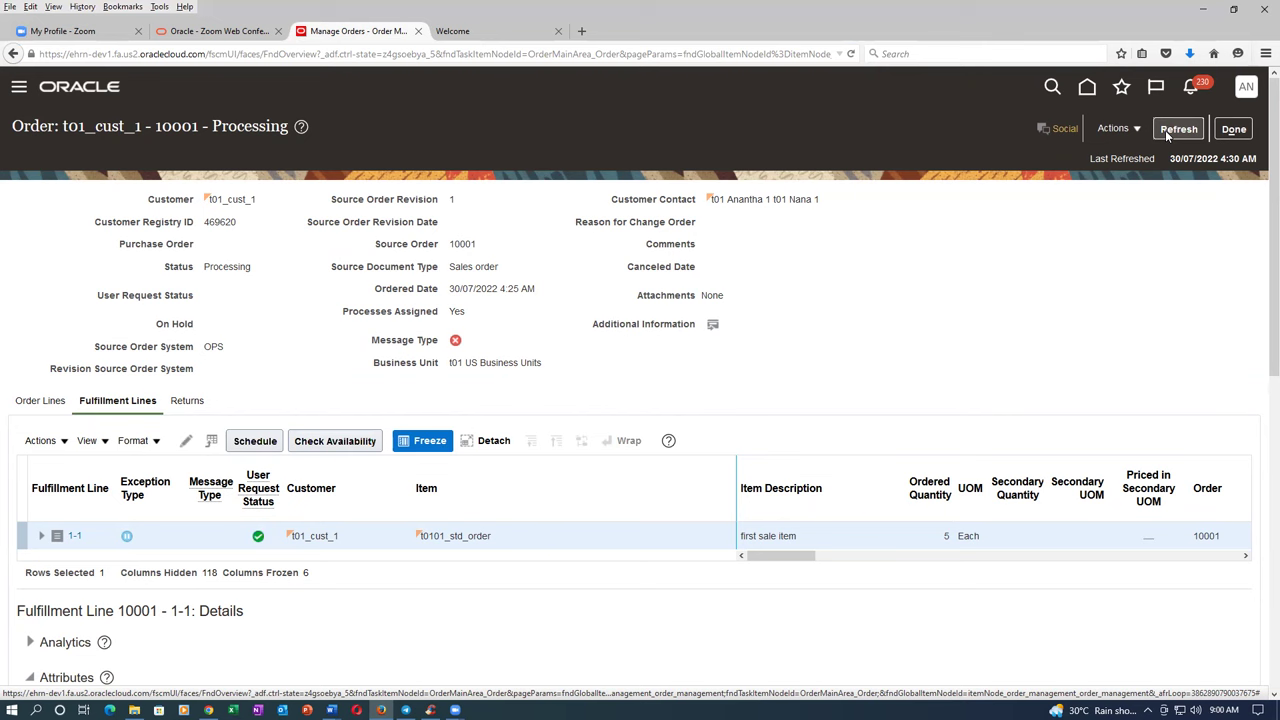
pyautogui.click(1165, 130)
pyautogui.moveTo(782, 560); pyautogui.dragTo(863, 560)
pyautogui.click(1087, 537)
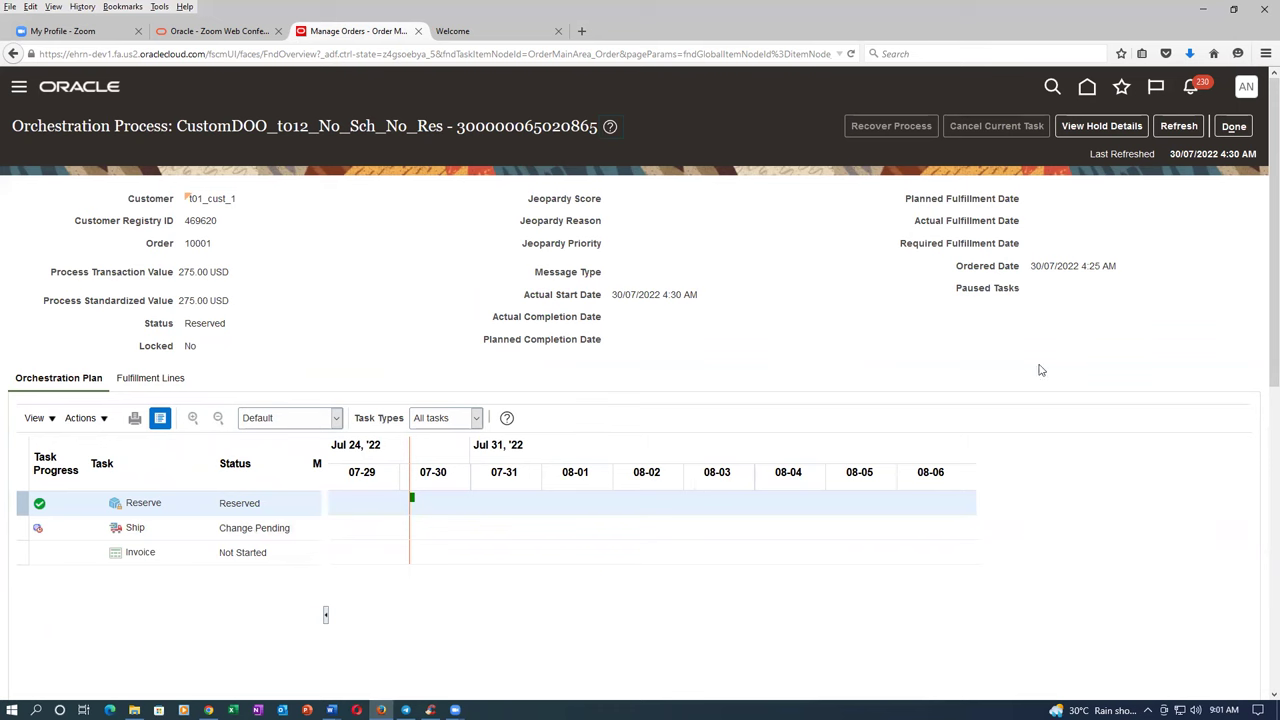
# Refresh the orchestration process eight more times, then return to order 10001's page
pyautogui.click(1178, 126)
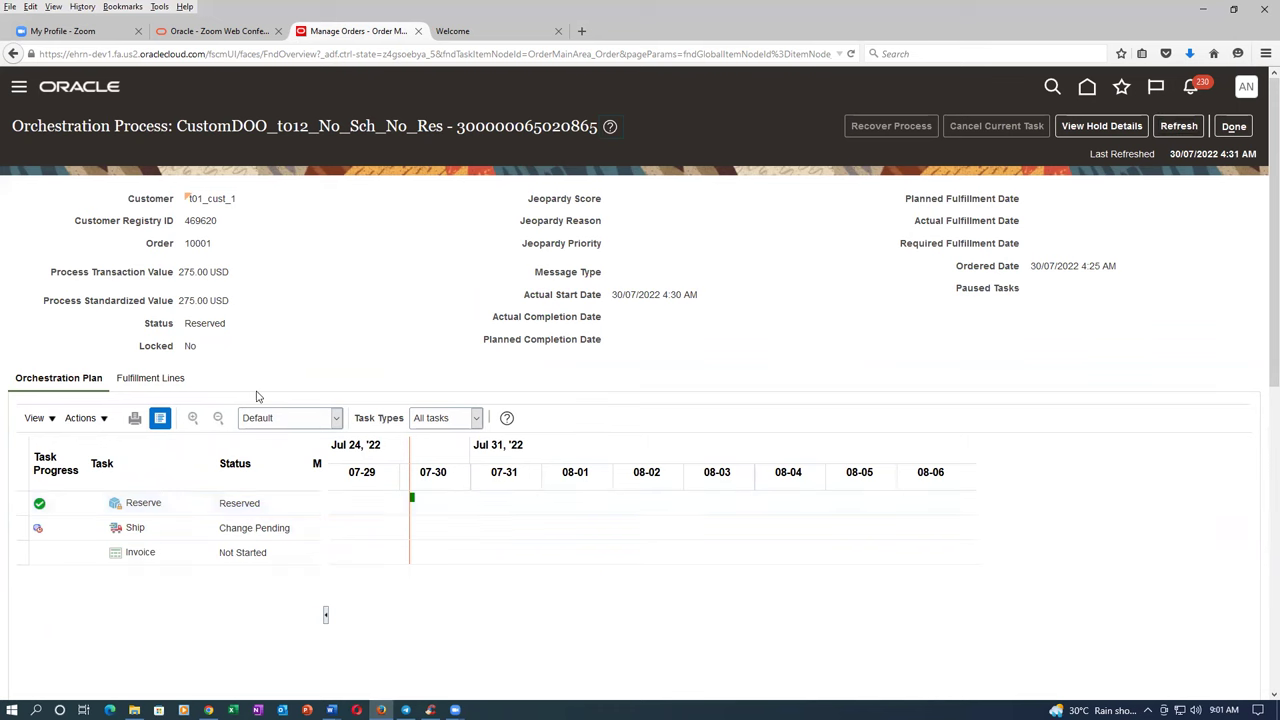
pyautogui.click(1180, 127)
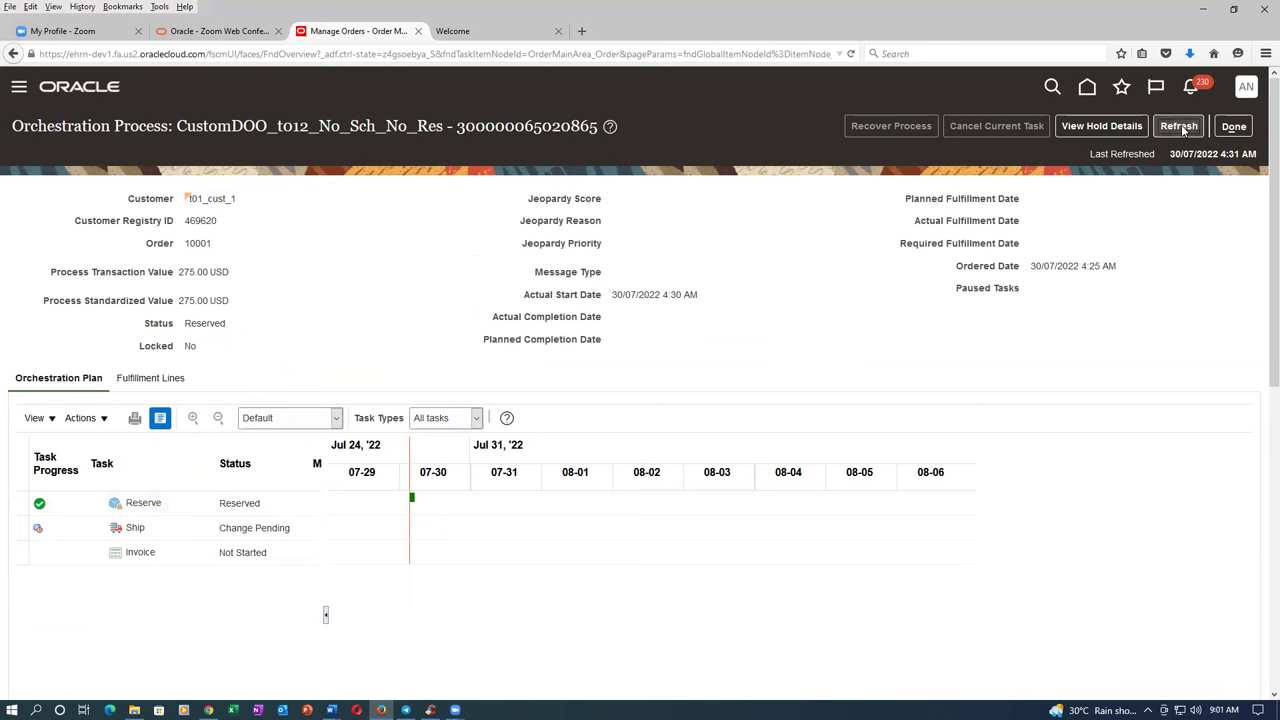
pyautogui.click(1180, 127)
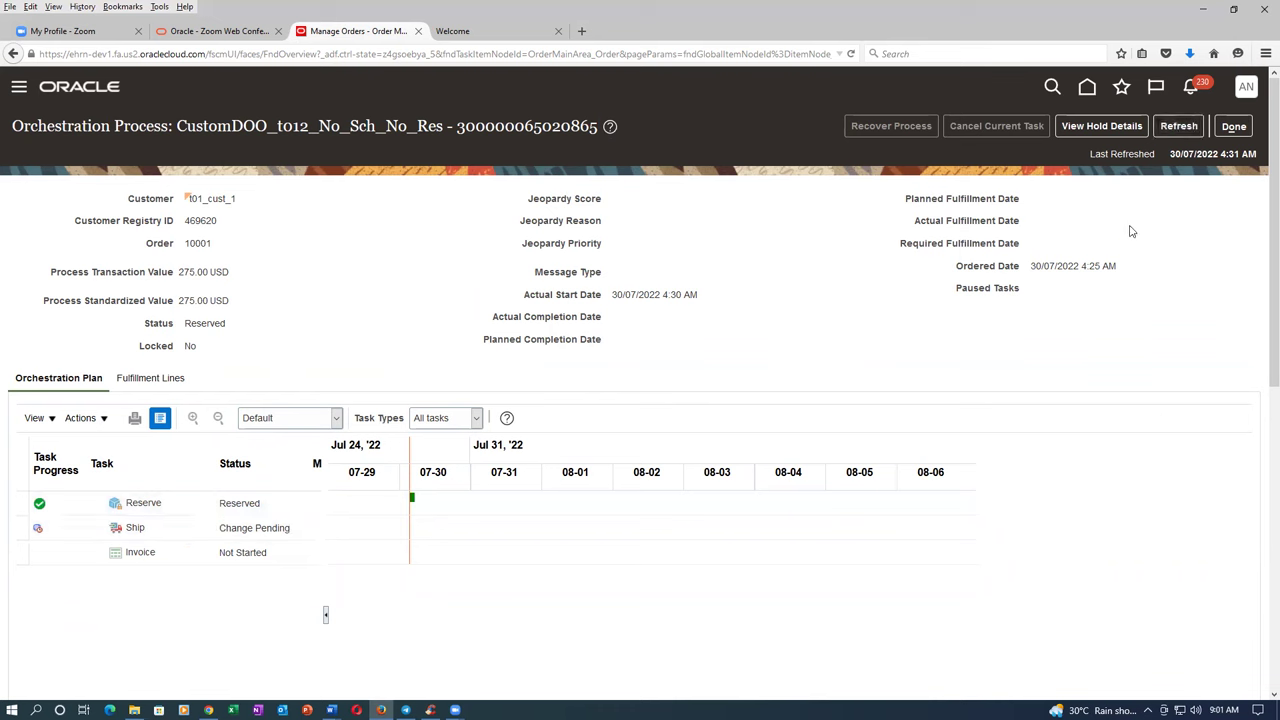
pyautogui.click(1178, 126)
pyautogui.click(1169, 126)
pyautogui.click(1180, 127)
pyautogui.click(1178, 126)
pyautogui.click(1174, 127)
pyautogui.click(1233, 126)
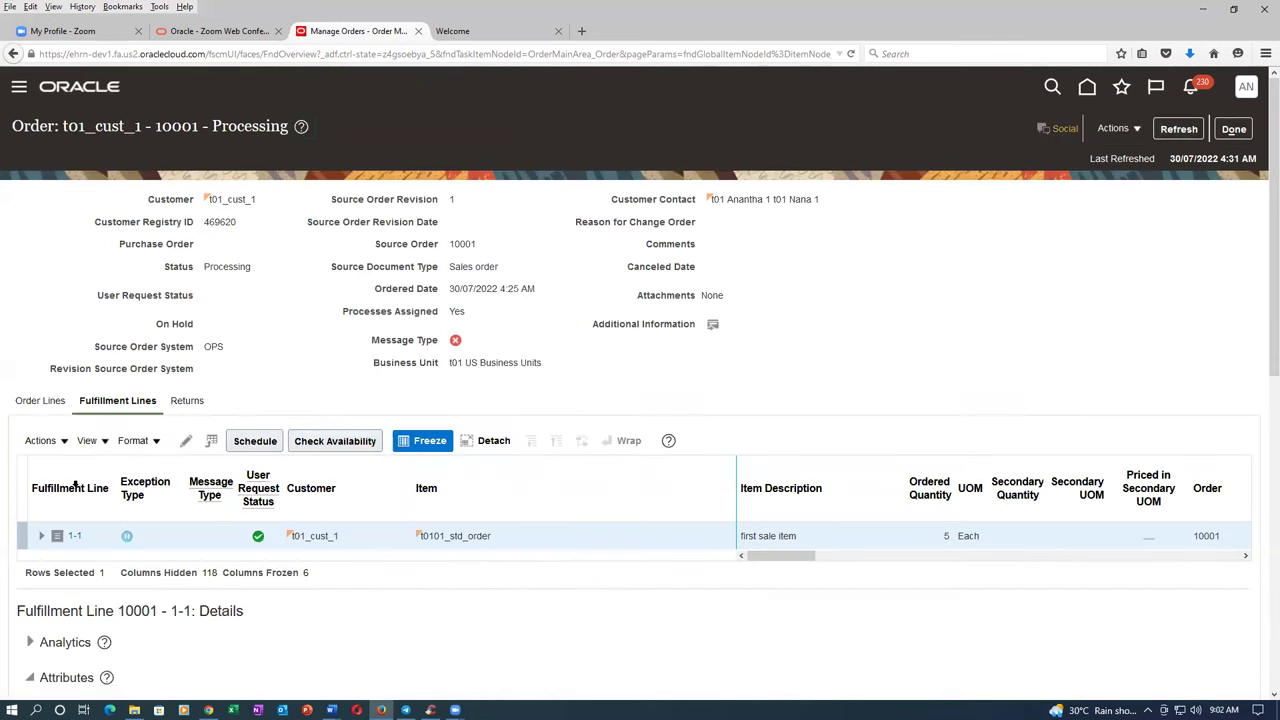
# Release line 1-1's Credit Check Hold with reason 'Credit check failure resolved' and acknowledge the confirmation
pyautogui.click(46, 448)
pyautogui.moveTo(100, 360)
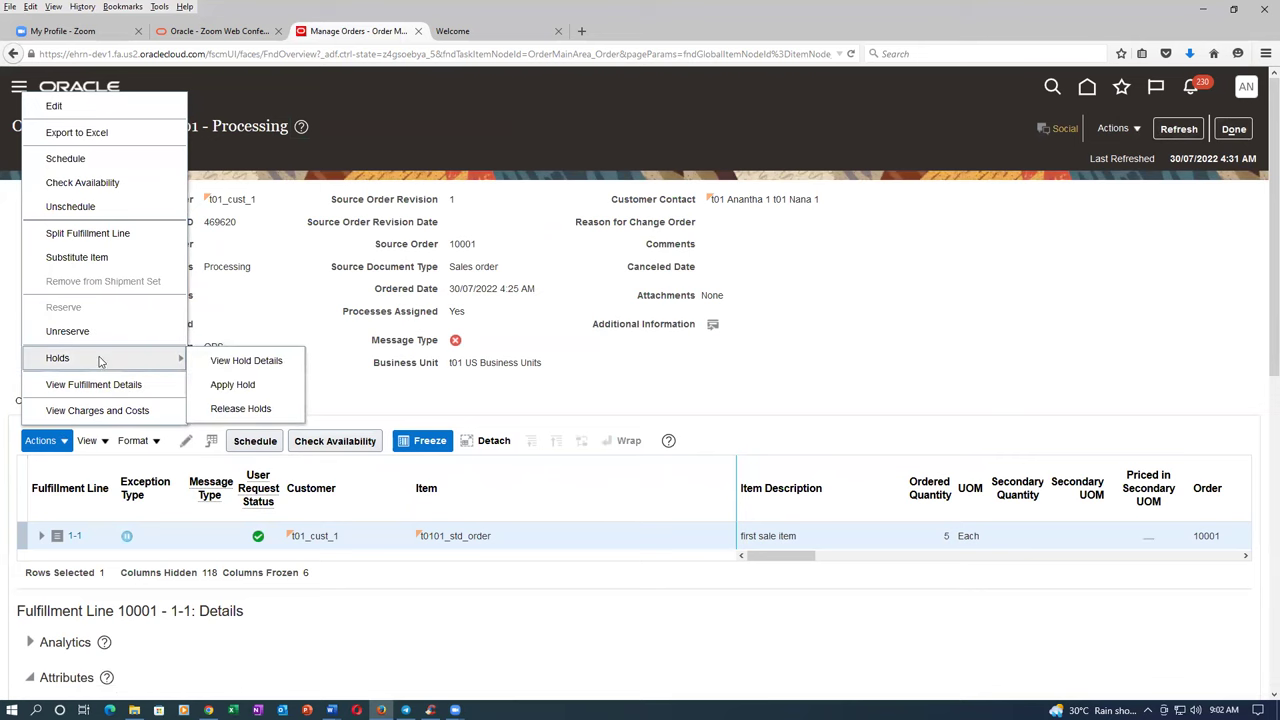
pyautogui.click(236, 410)
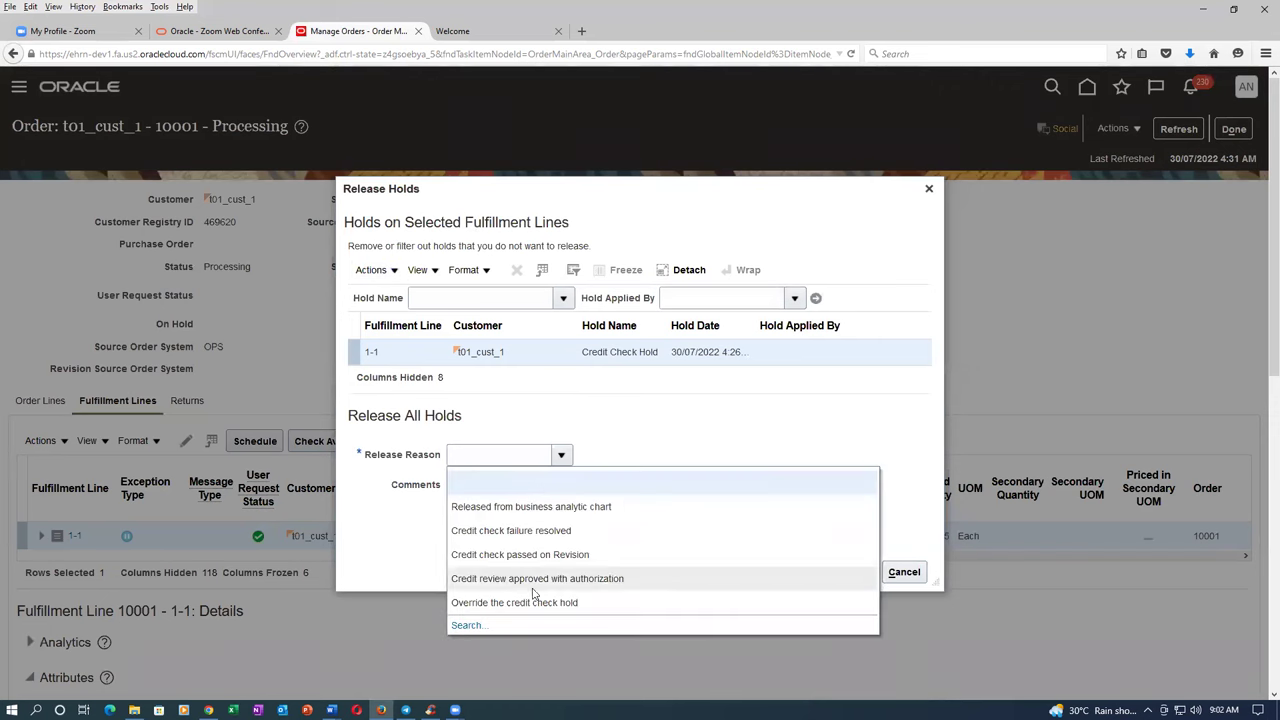
pyautogui.click(510, 528)
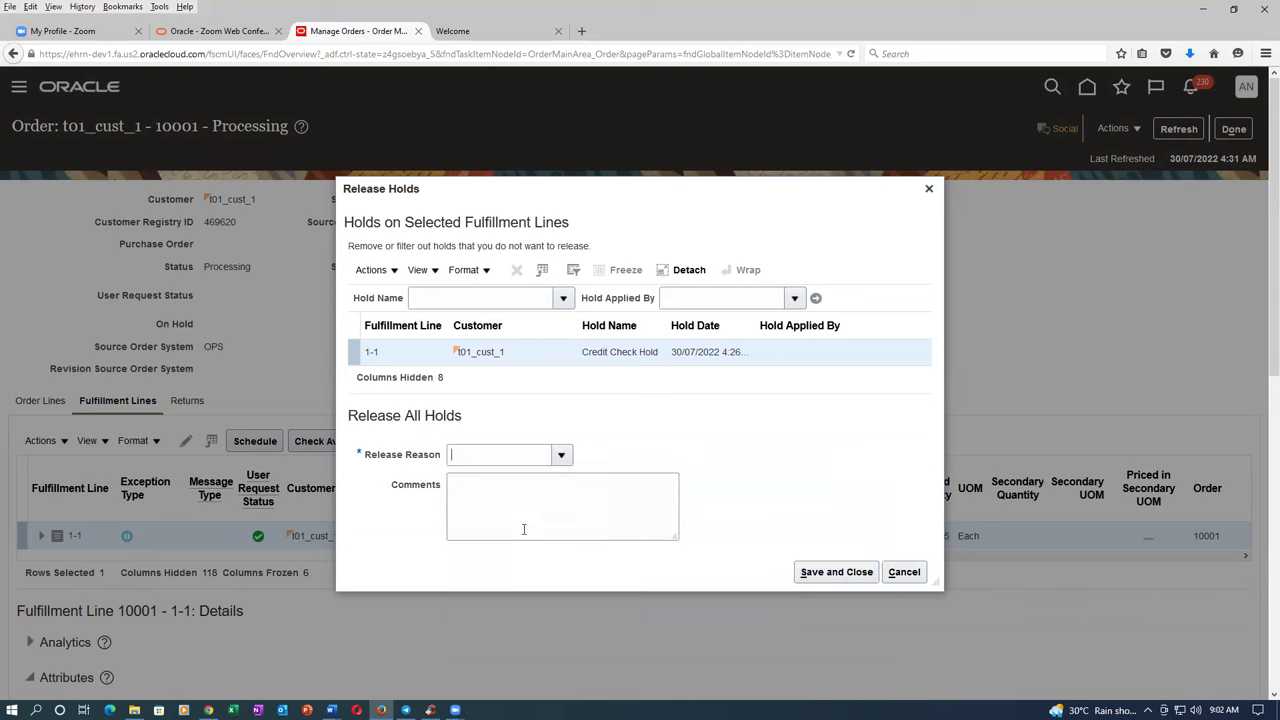
pyautogui.click(511, 520)
pyautogui.write('vghmjcghc')
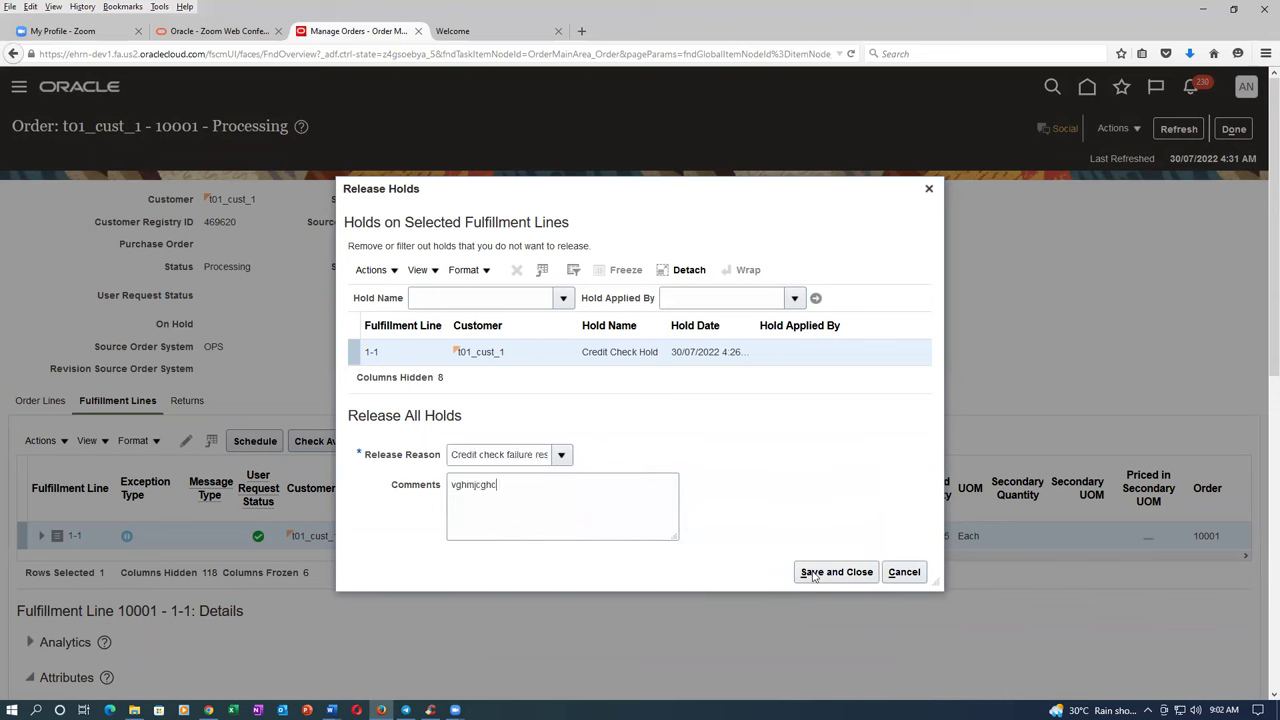
pyautogui.click(825, 575)
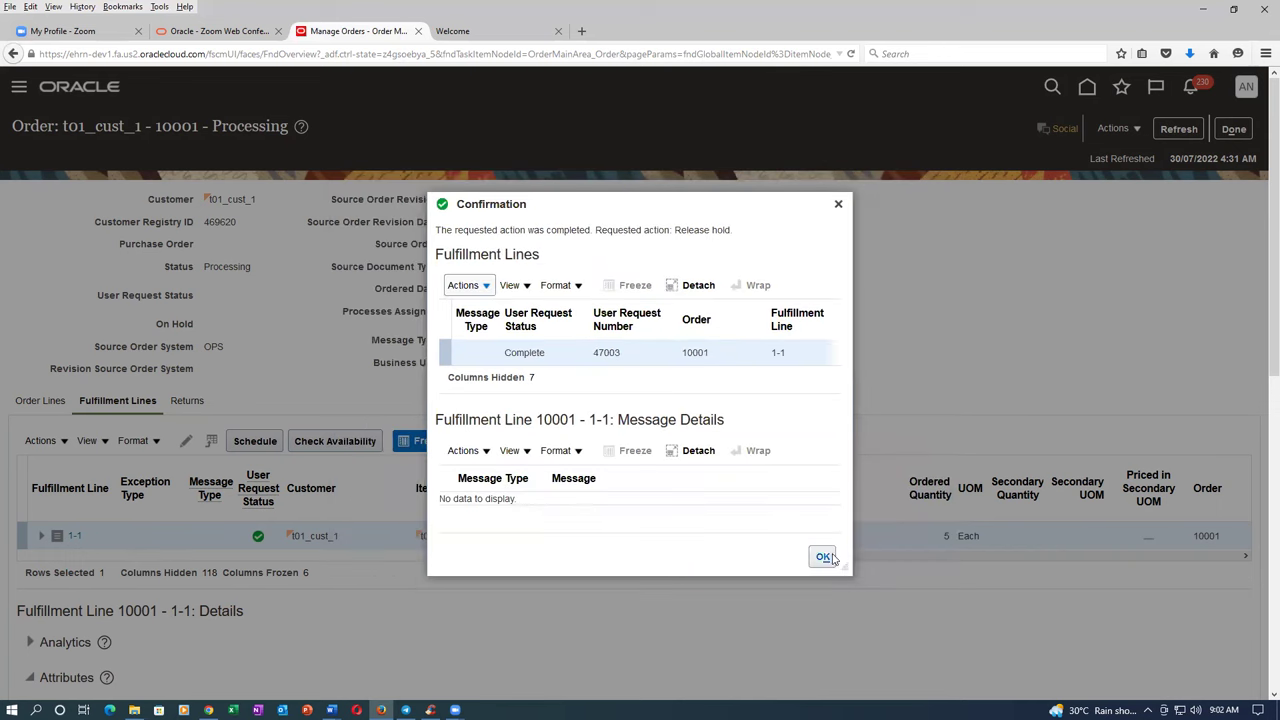
pyautogui.click(824, 557)
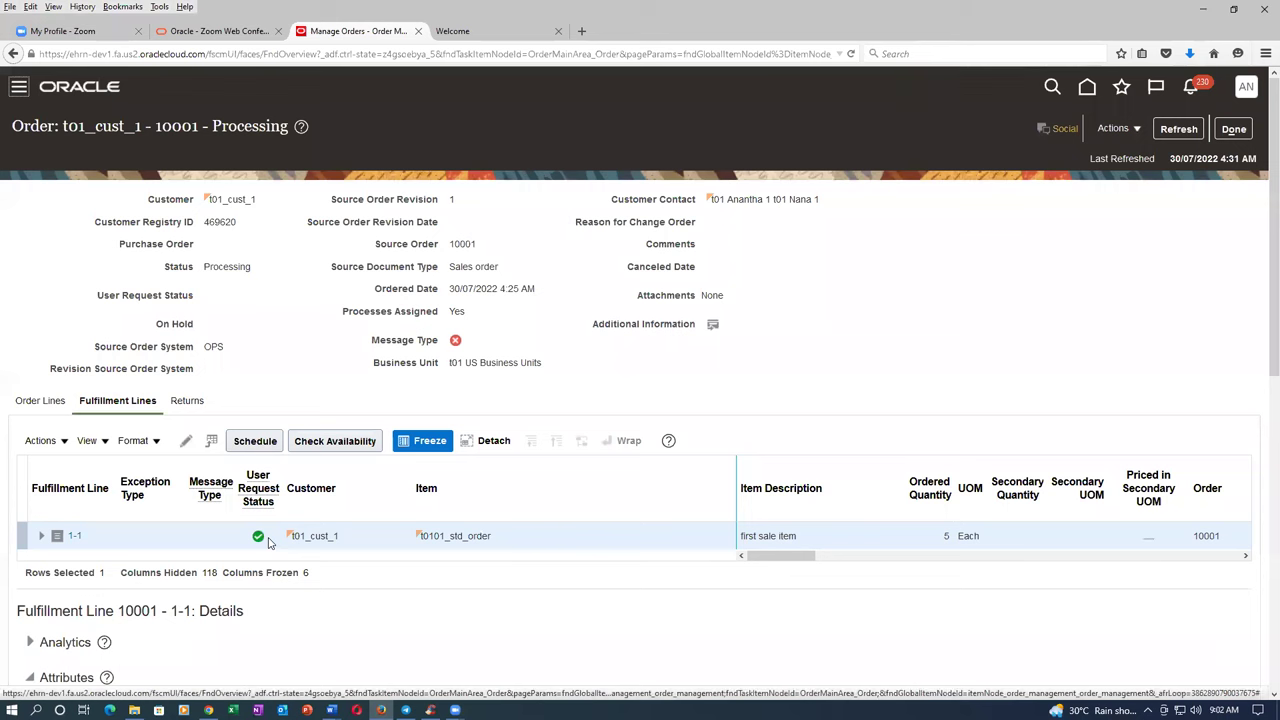
# Refresh order 10001, open its orchestration process, and check the Ship task shows Awaiting Shipping
pyautogui.click(1179, 129)
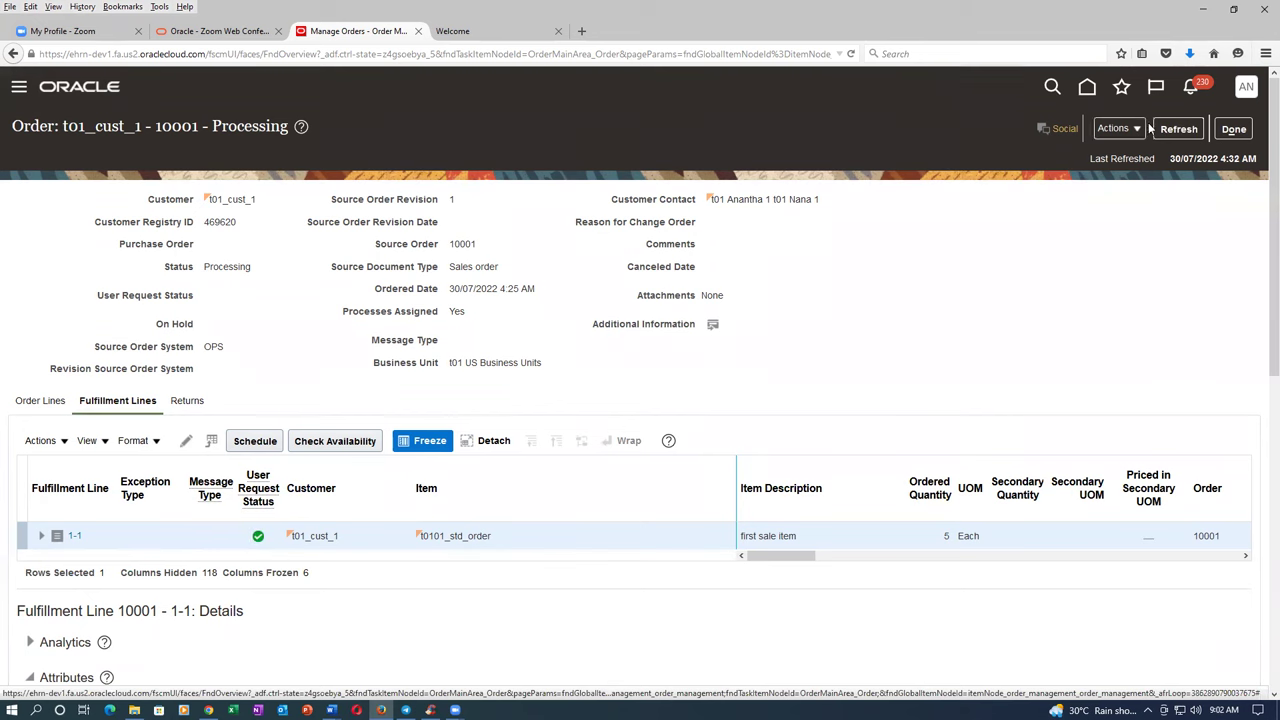
pyautogui.click(1174, 134)
pyautogui.moveTo(797, 556); pyautogui.dragTo(874, 569)
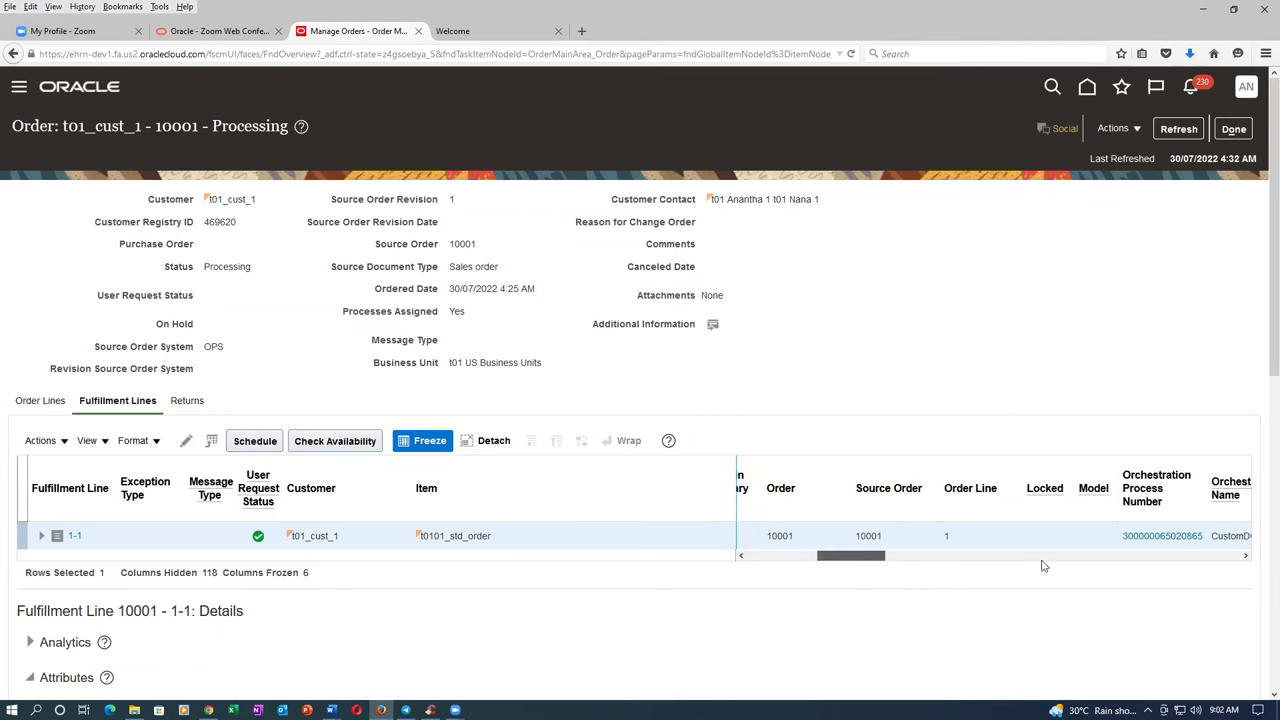
pyautogui.doubleClick(1149, 536)
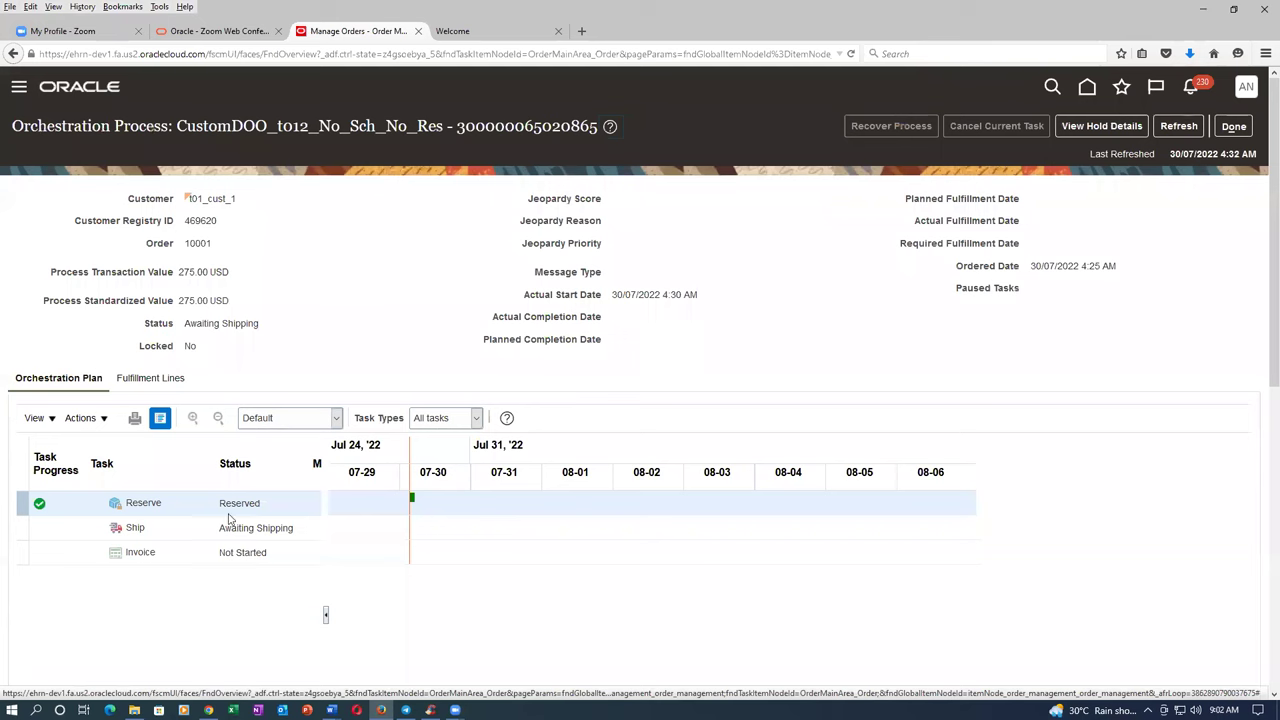
pyautogui.click(204, 527)
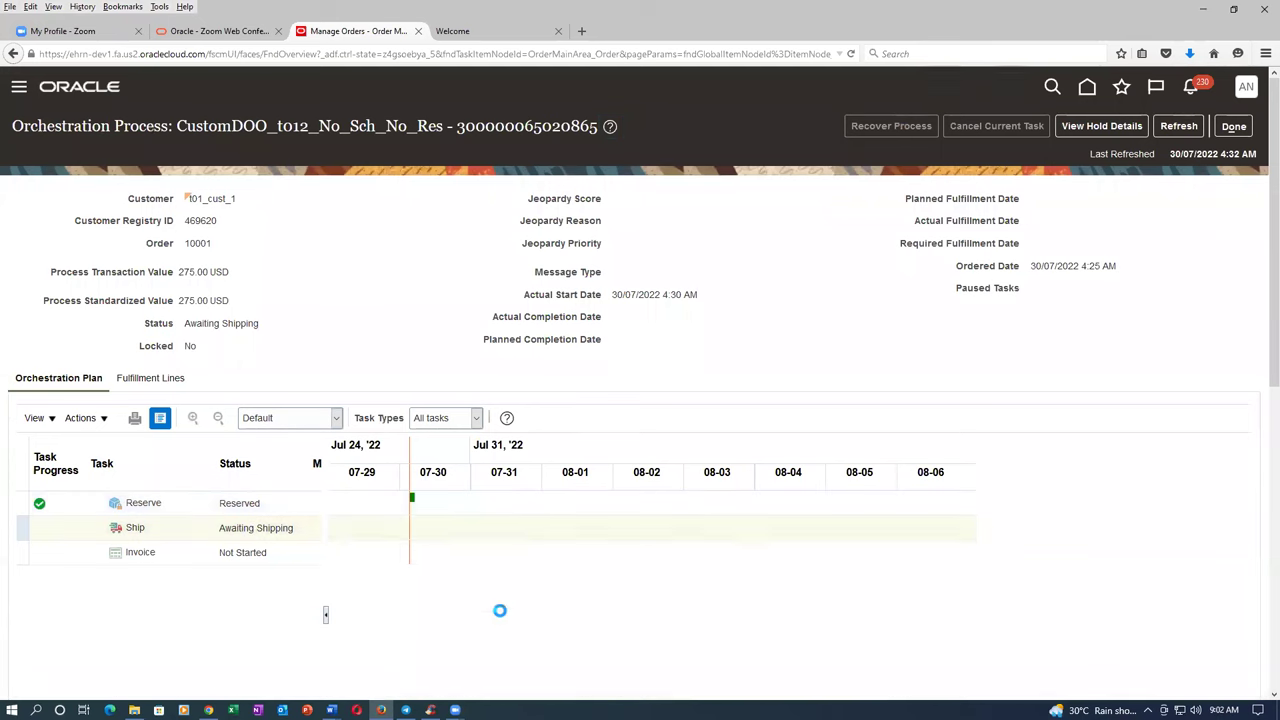